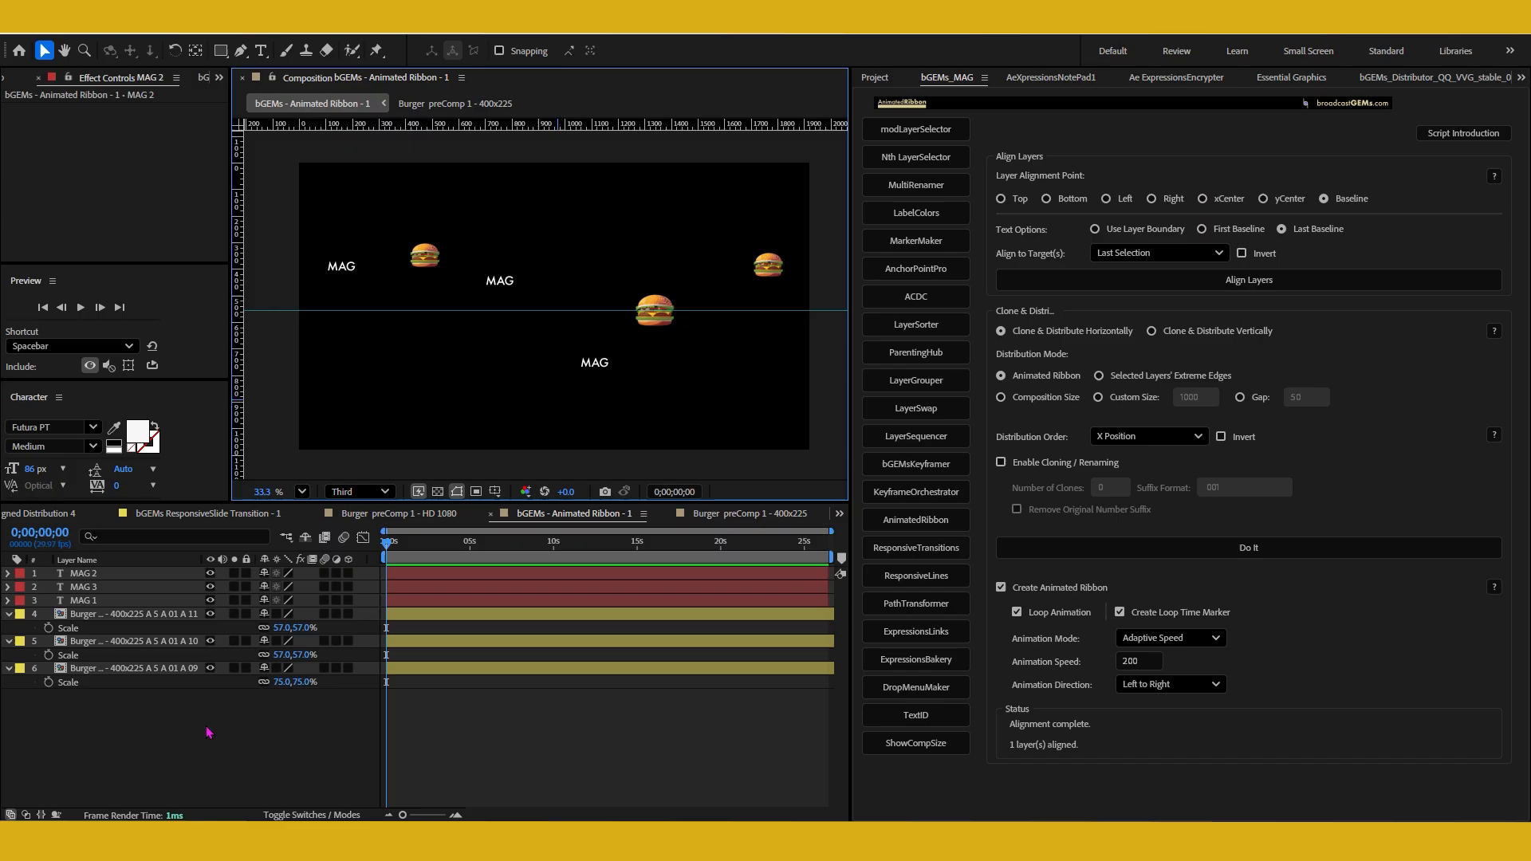
- Distribute all three MAG texts and three burgers as a looping left-to-right animated ribbon, and select its adjustment layer
{"action": "left_click_drag", "start_coordinate": [286, 213], "coordinate": [809, 414]}
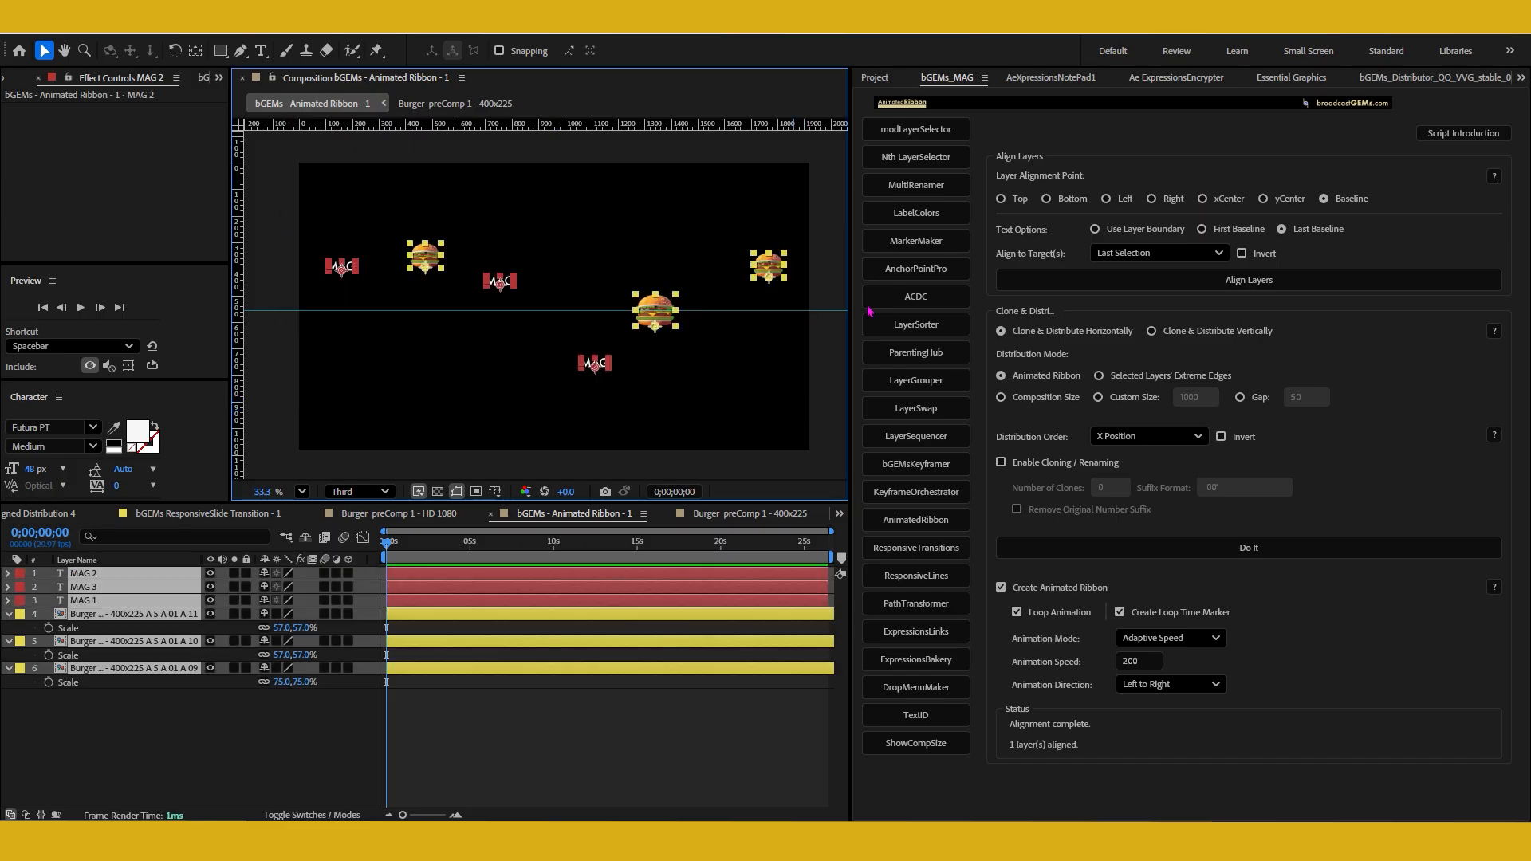
{"action": "left_click", "coordinate": [1193, 550]}
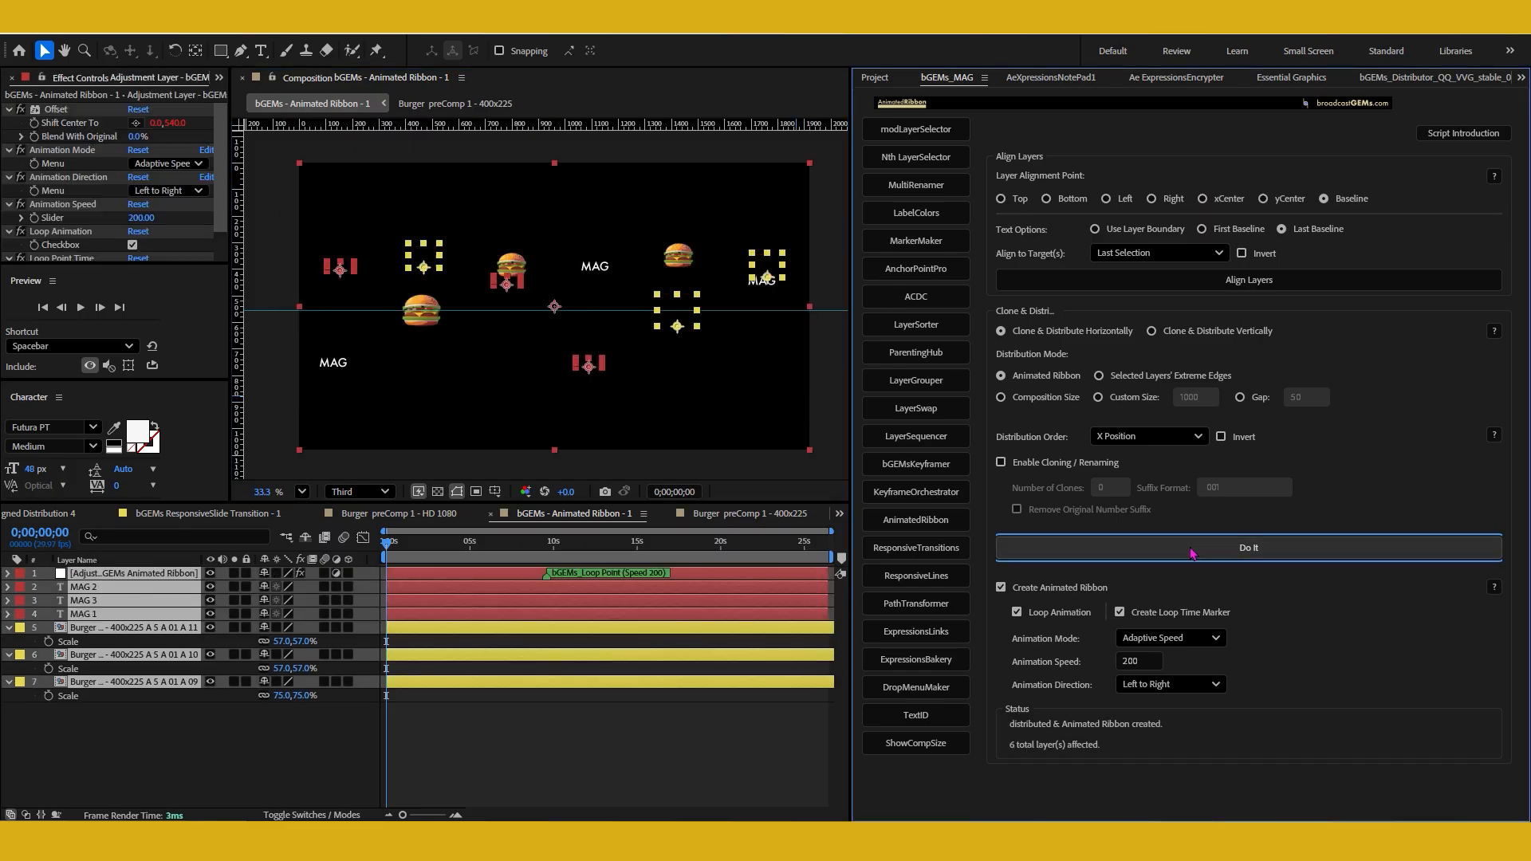
{"action": "left_click", "coordinate": [333, 718]}
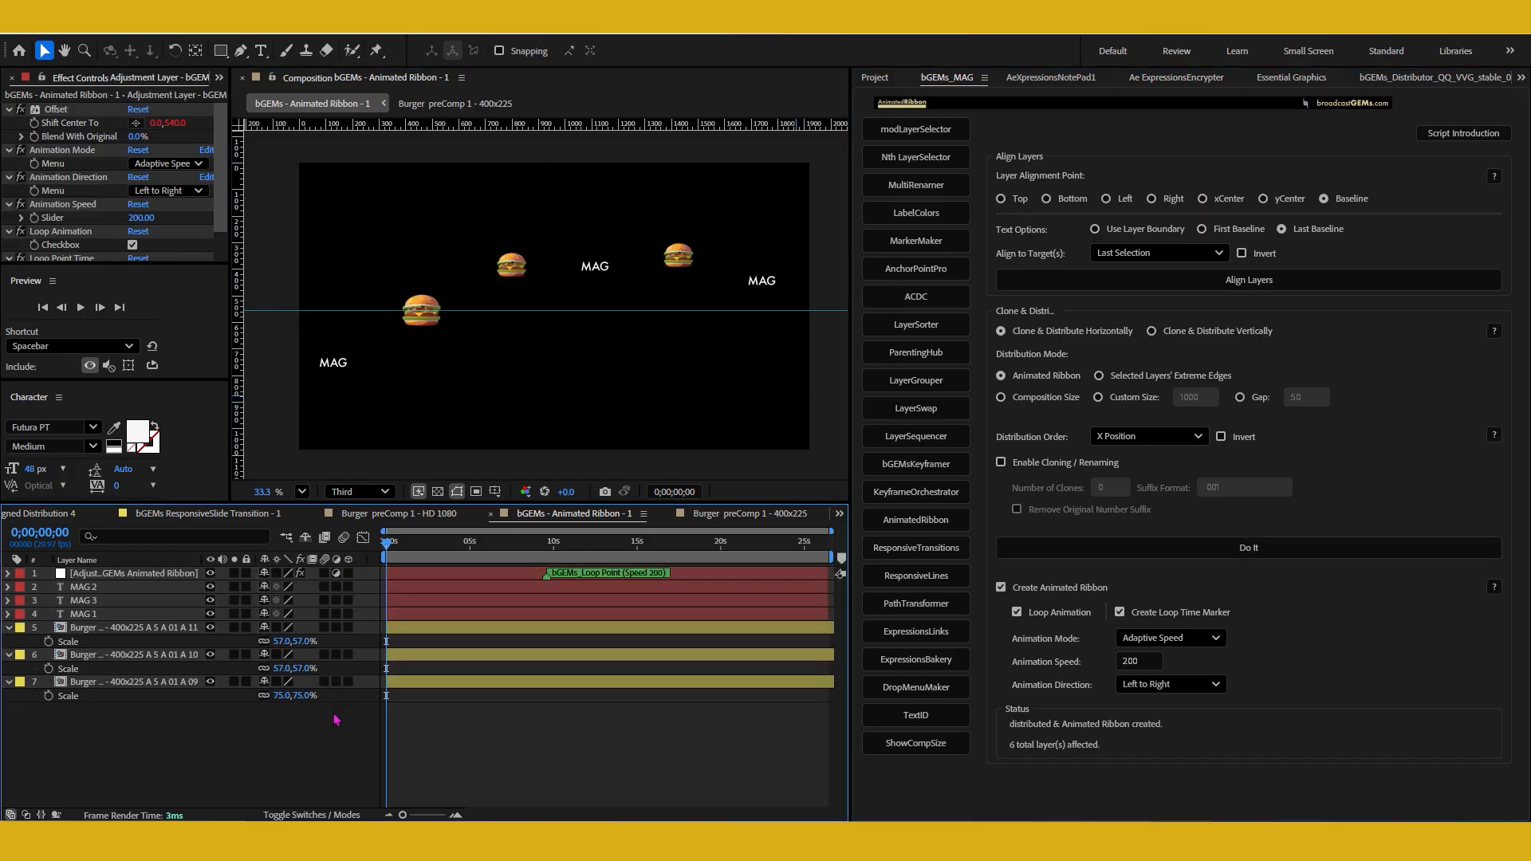
{"action": "left_click", "coordinate": [148, 575]}
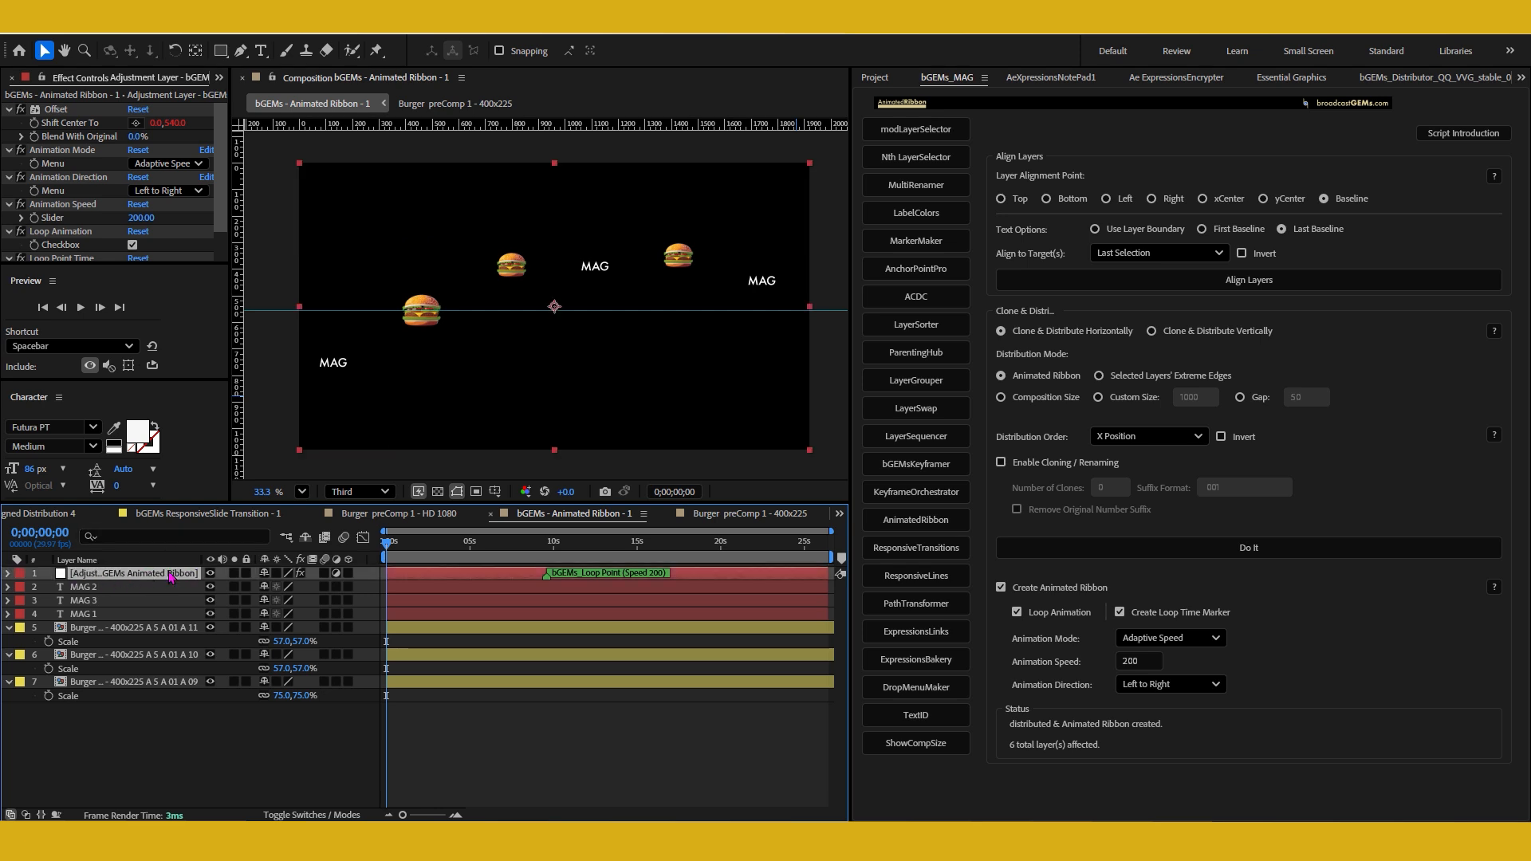
{"action": "left_click", "coordinate": [87, 90]}
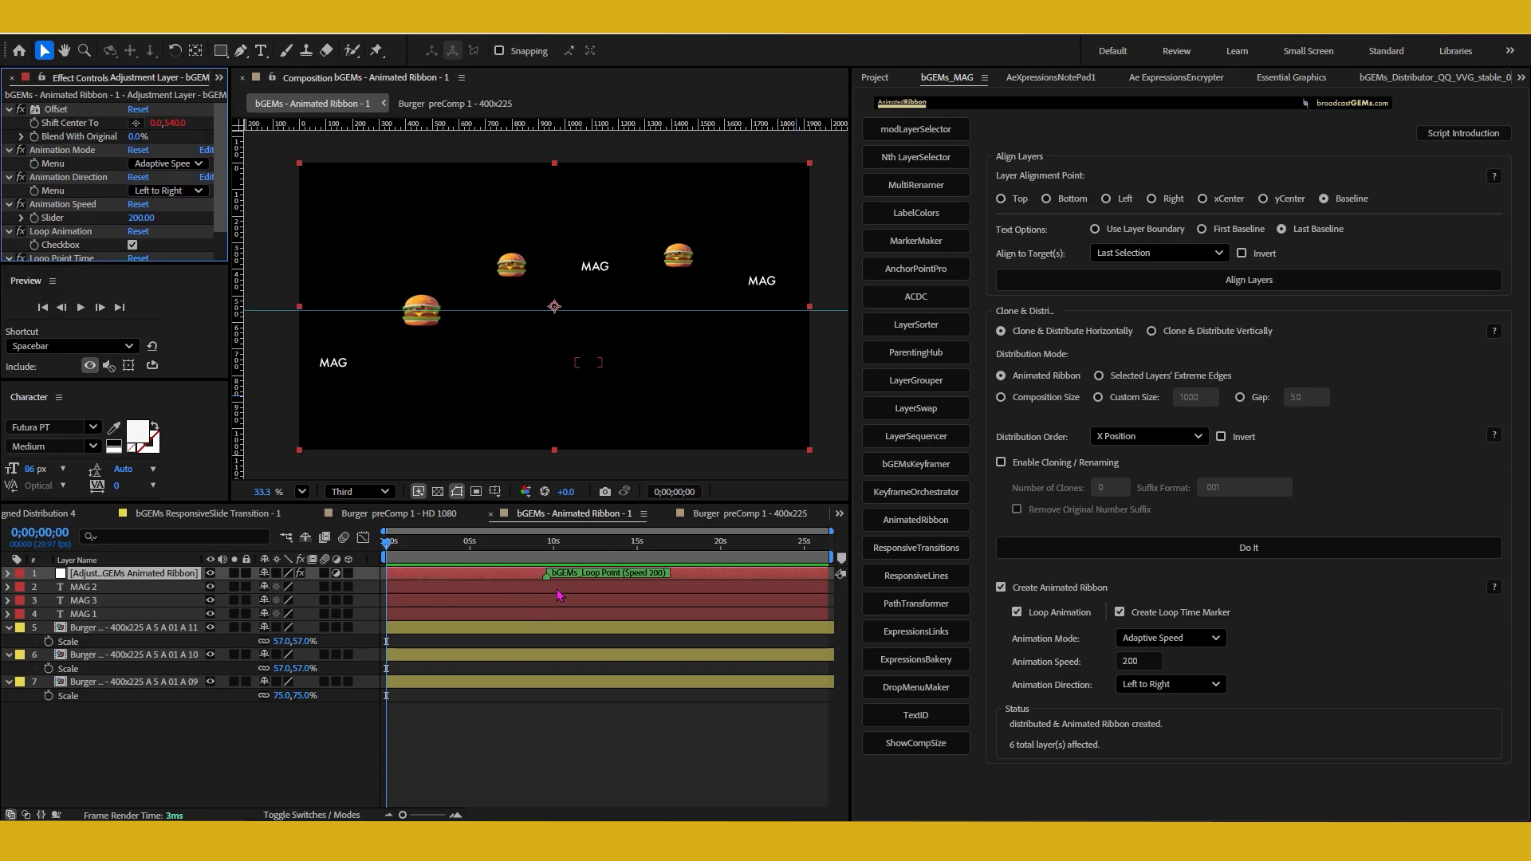
- End the work area one frame before the ribbon's loop point marker, at 0;00;09;17
{"action": "left_click", "coordinate": [550, 540]}
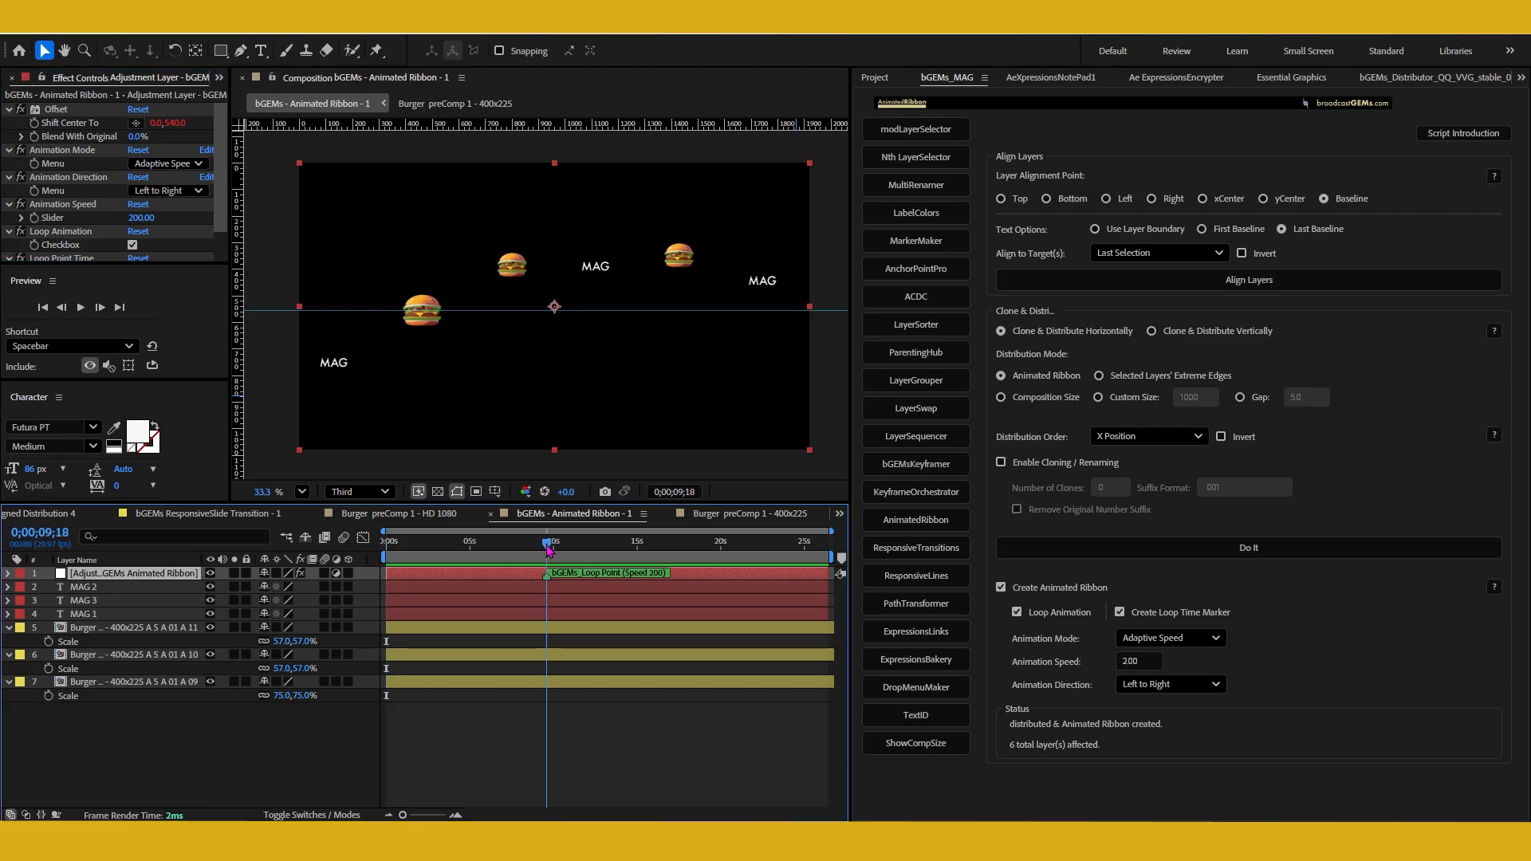
{"action": "key", "text": "Page_Up"}
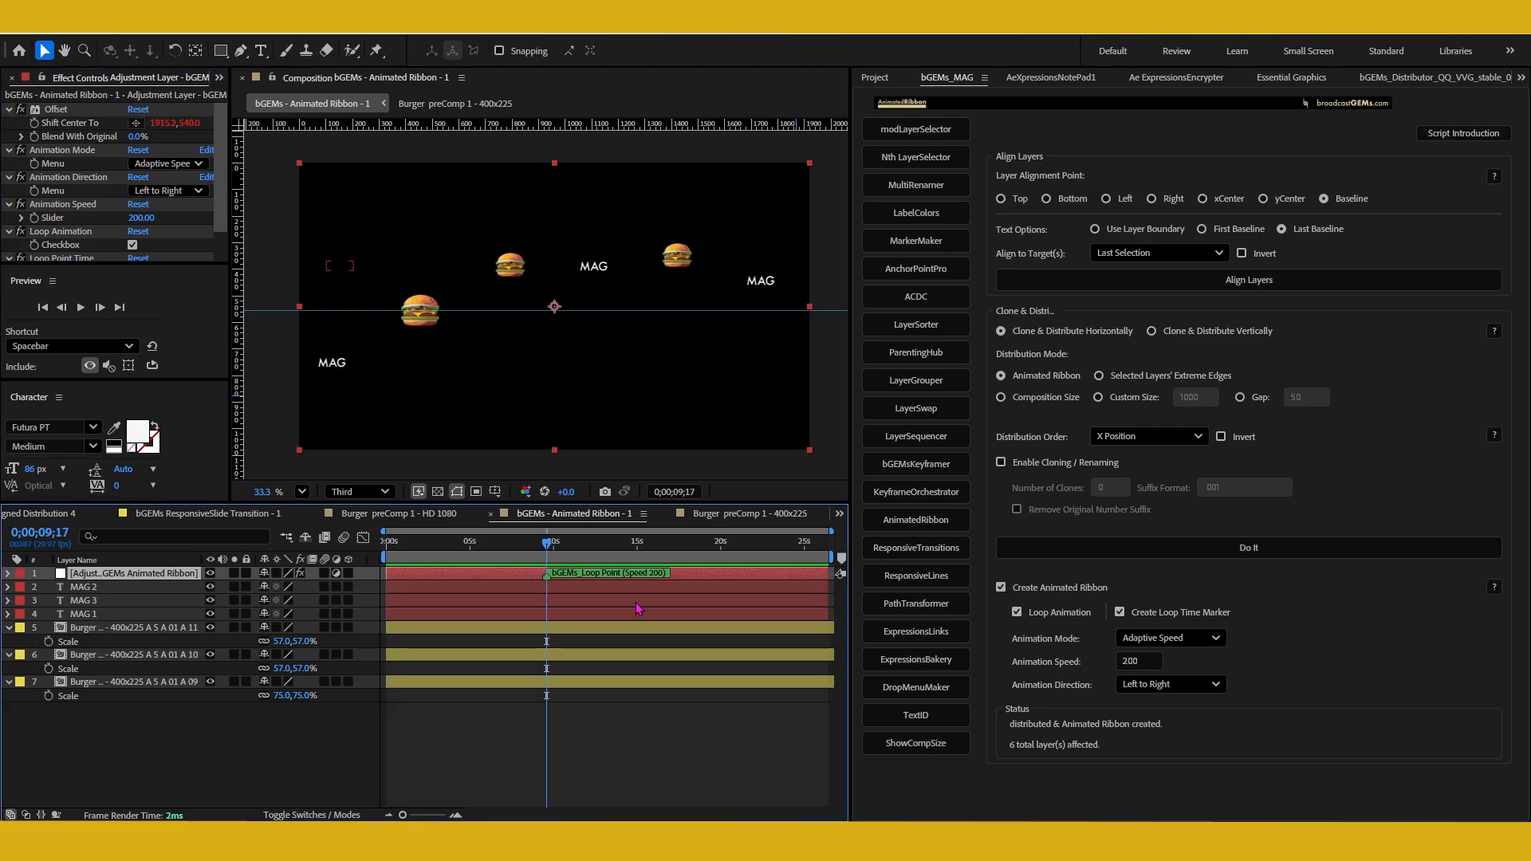
{"action": "key", "text": "n"}
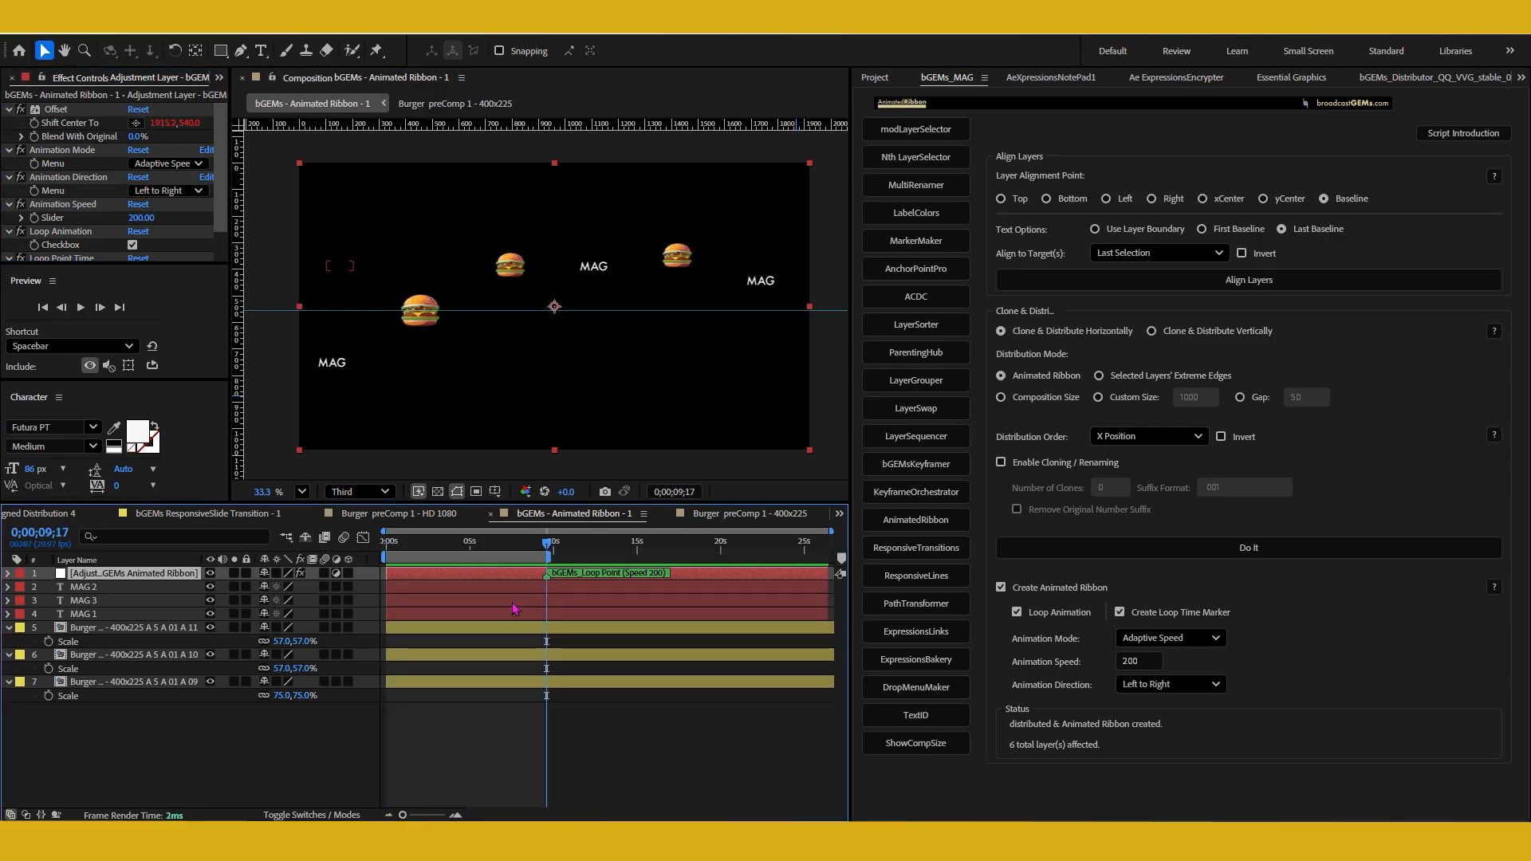
{"action": "scroll", "coordinate": [512, 609], "scroll_direction": "up", "scroll_amount": 3}
{"action": "left_click_drag", "start_coordinate": [786, 543], "coordinate": [785, 545]}
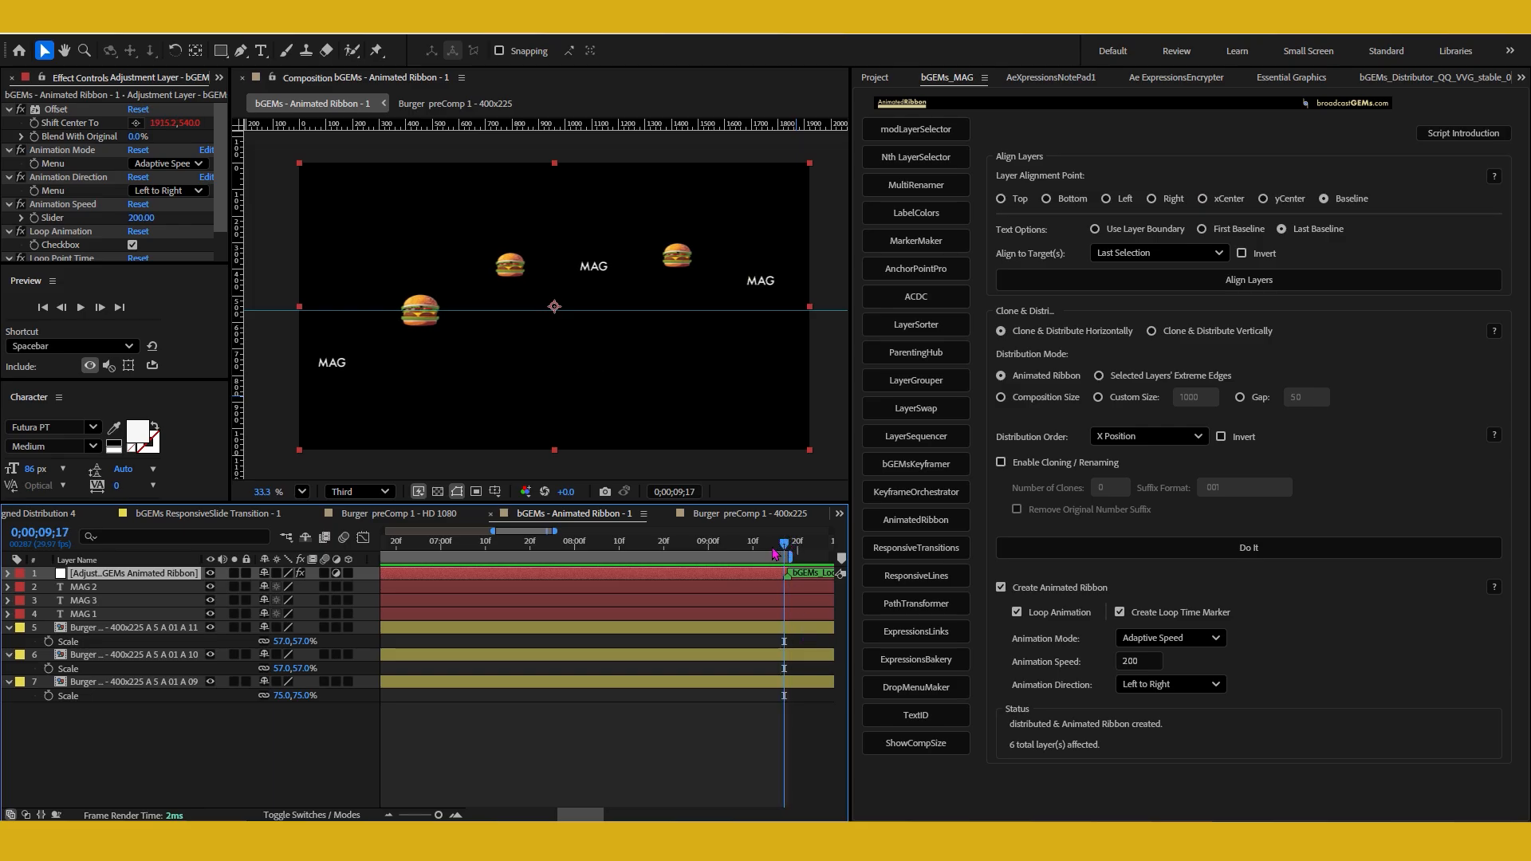
{"action": "scroll", "coordinate": [786, 574], "scroll_direction": "down", "scroll_amount": 5}
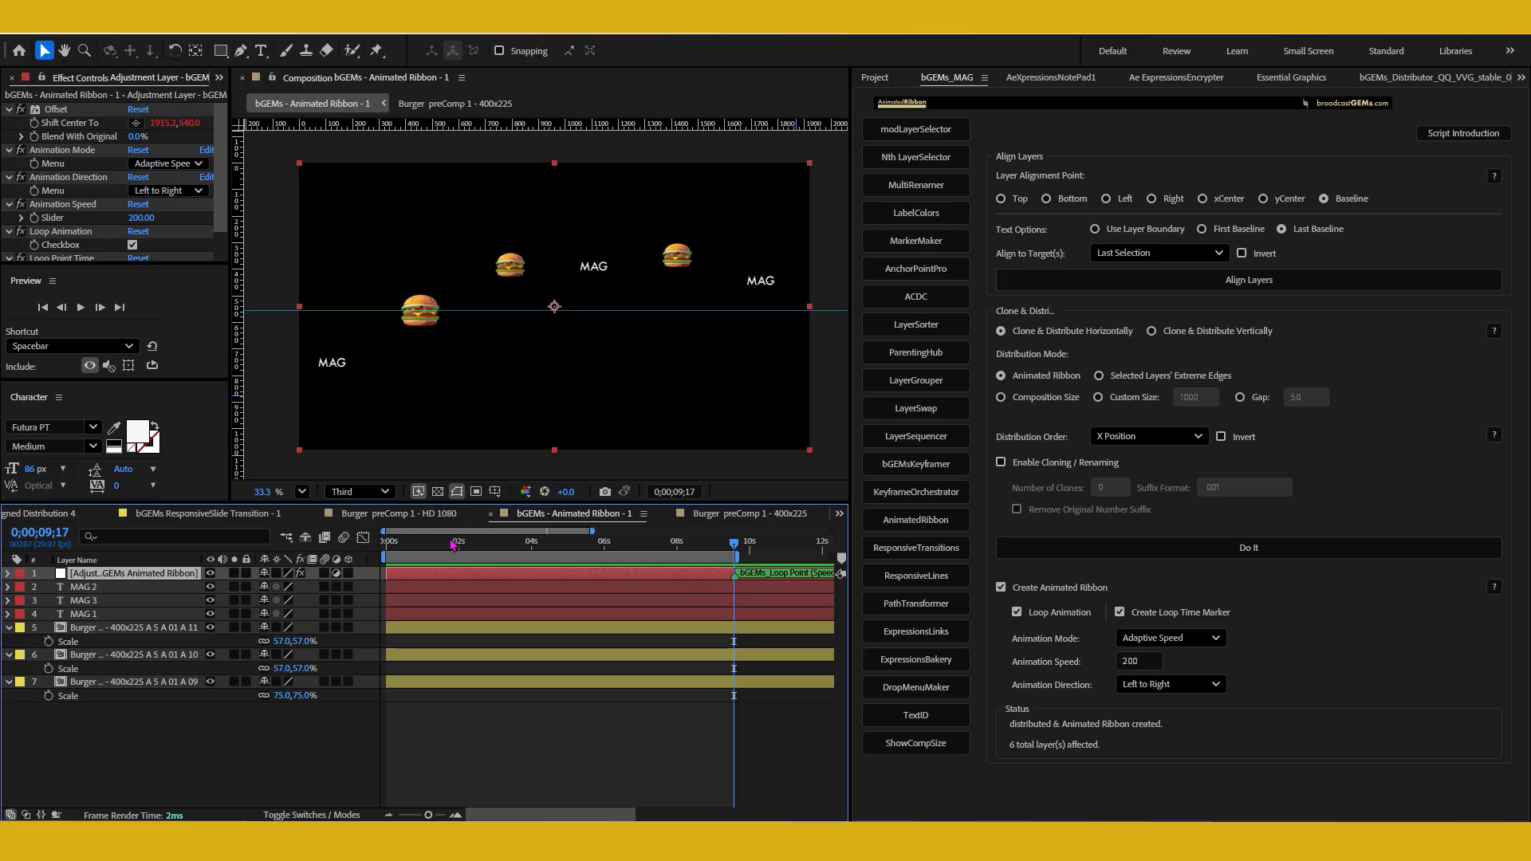
- Play the animated ribbon from the start and check its looping motion and the animation direction options
{"action": "key", "text": "Home"}
{"action": "key", "text": "space"}
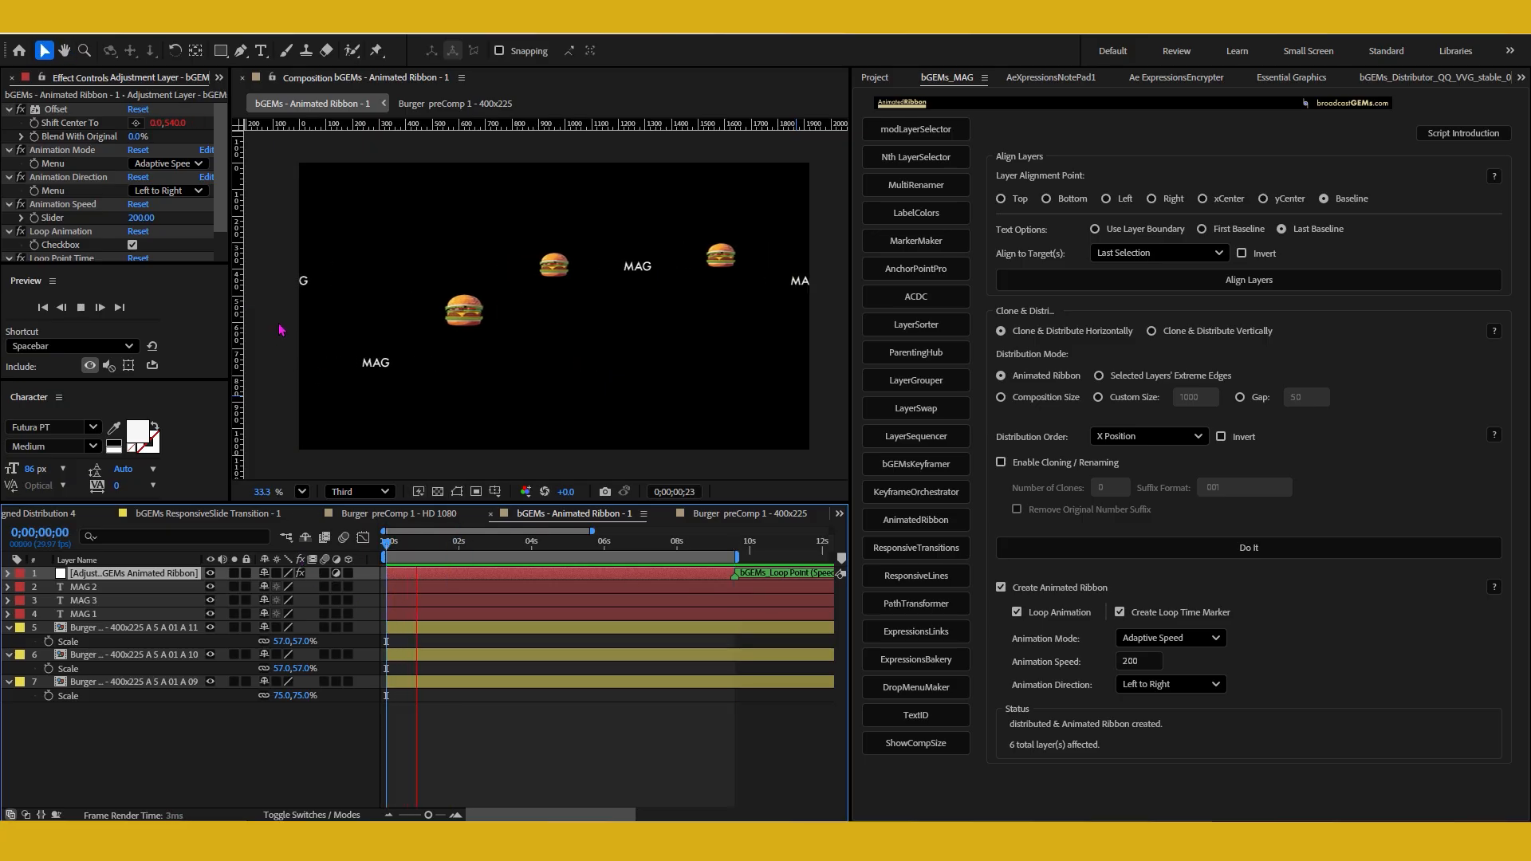
{"action": "left_click", "coordinate": [172, 191]}
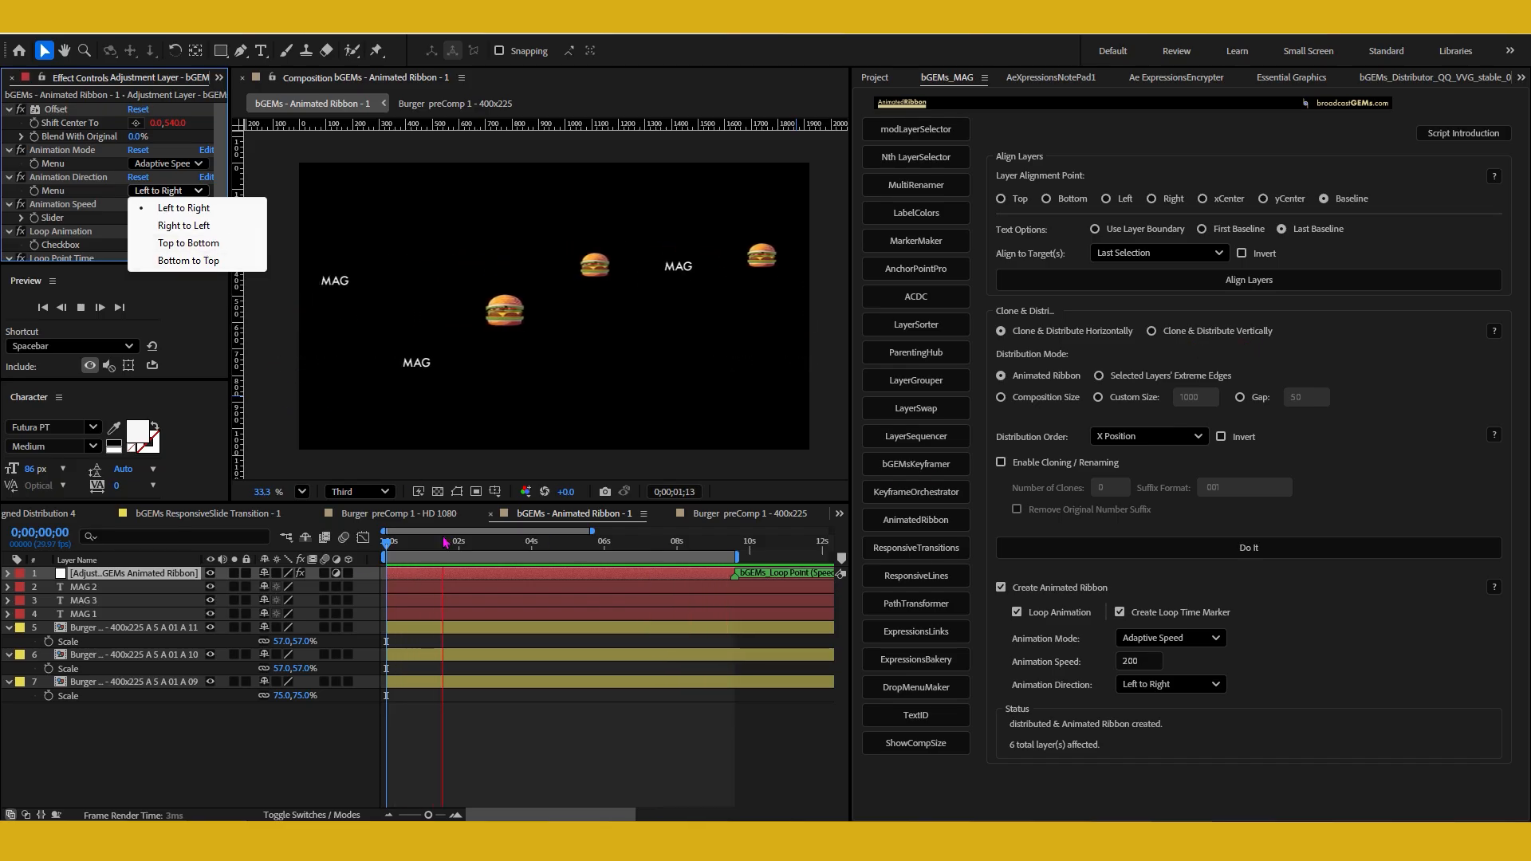
{"action": "left_click", "coordinate": [519, 571]}
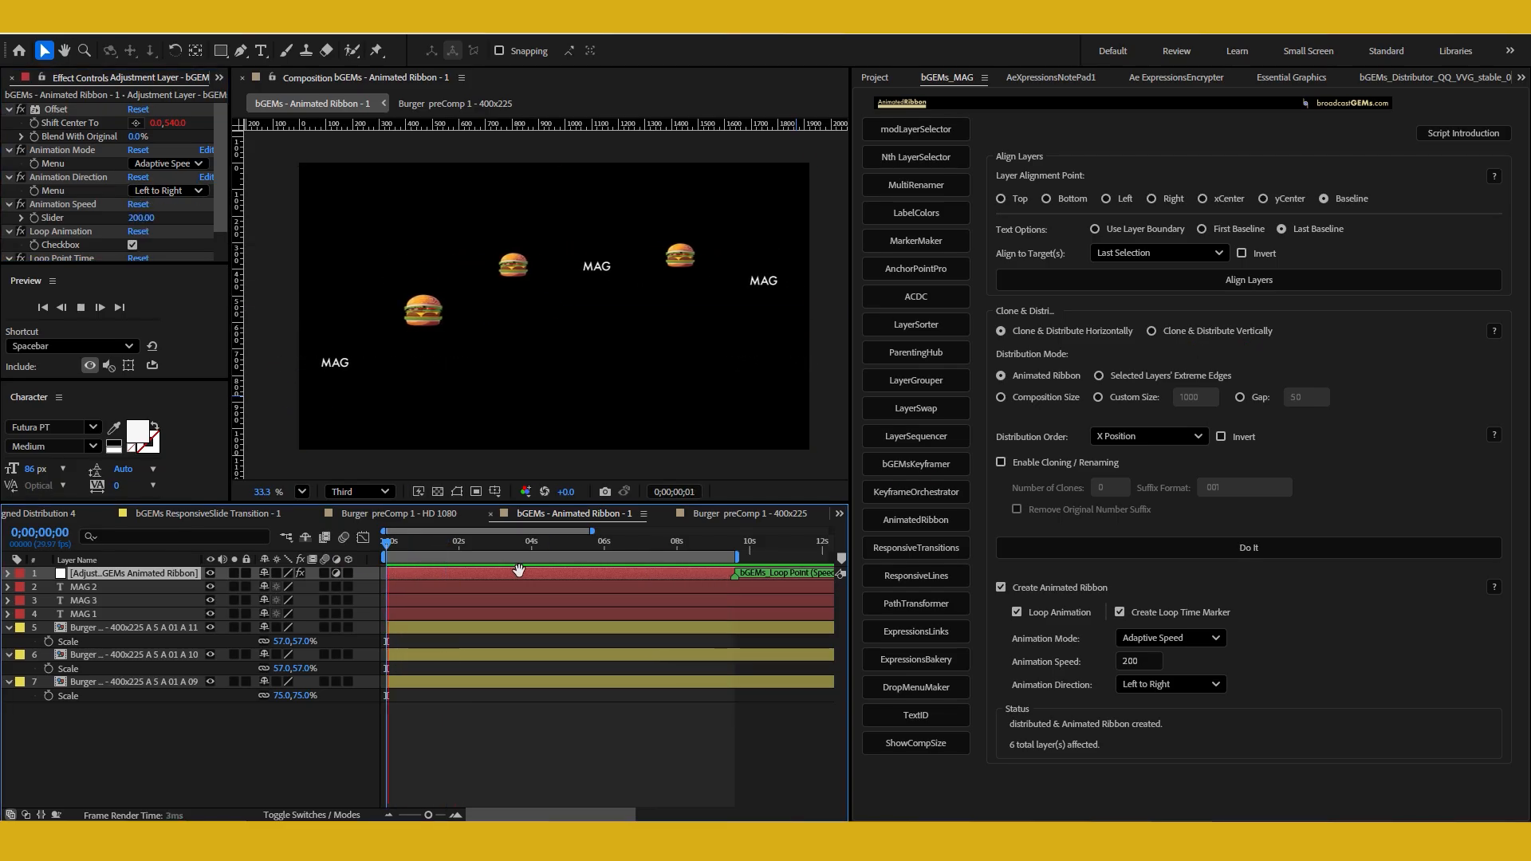
{"action": "key", "text": "space"}
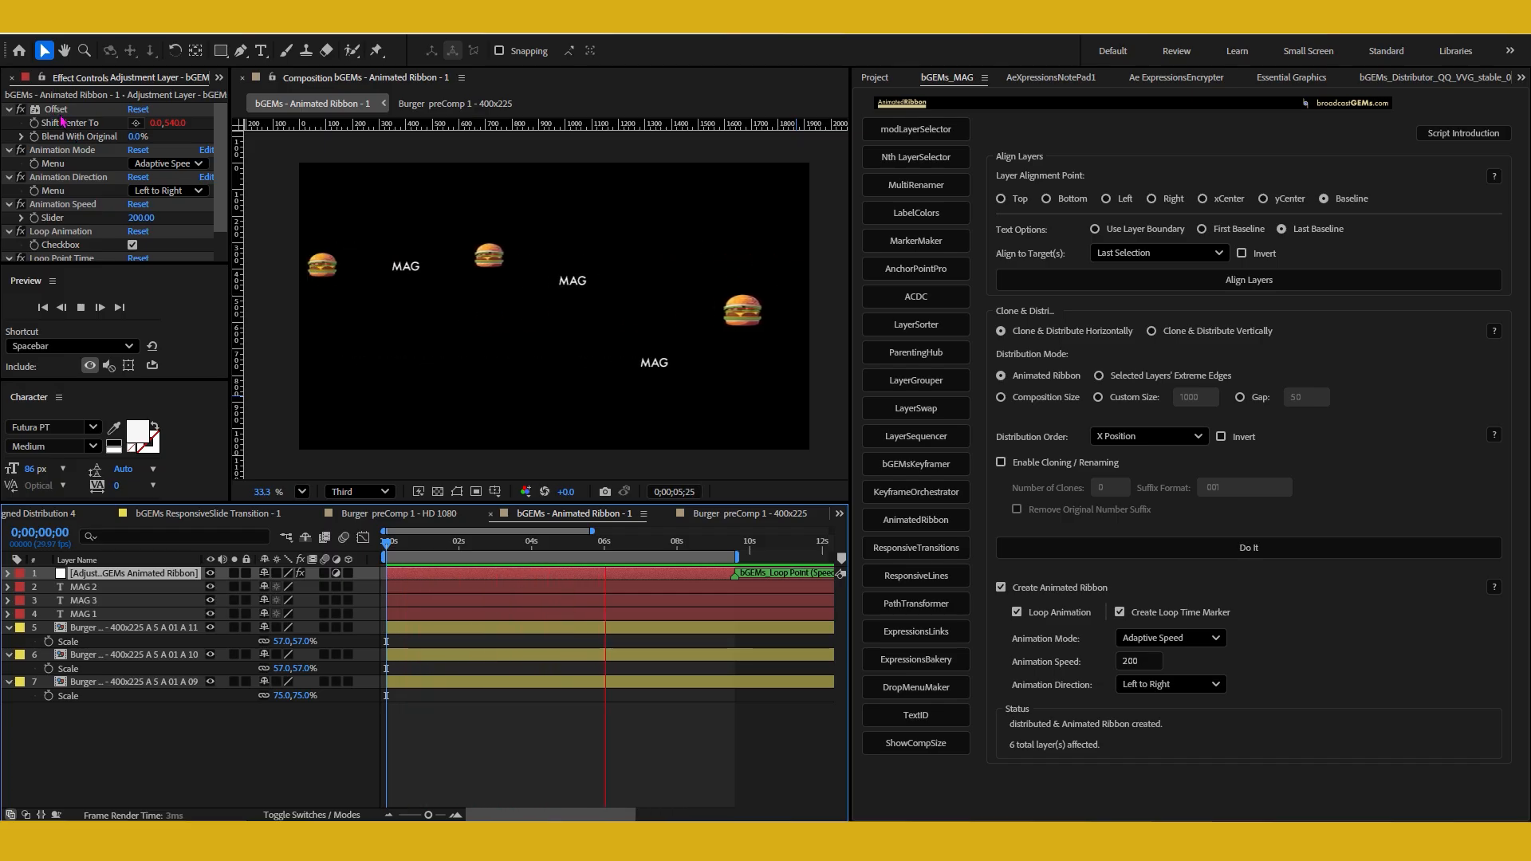
{"action": "key", "text": "space"}
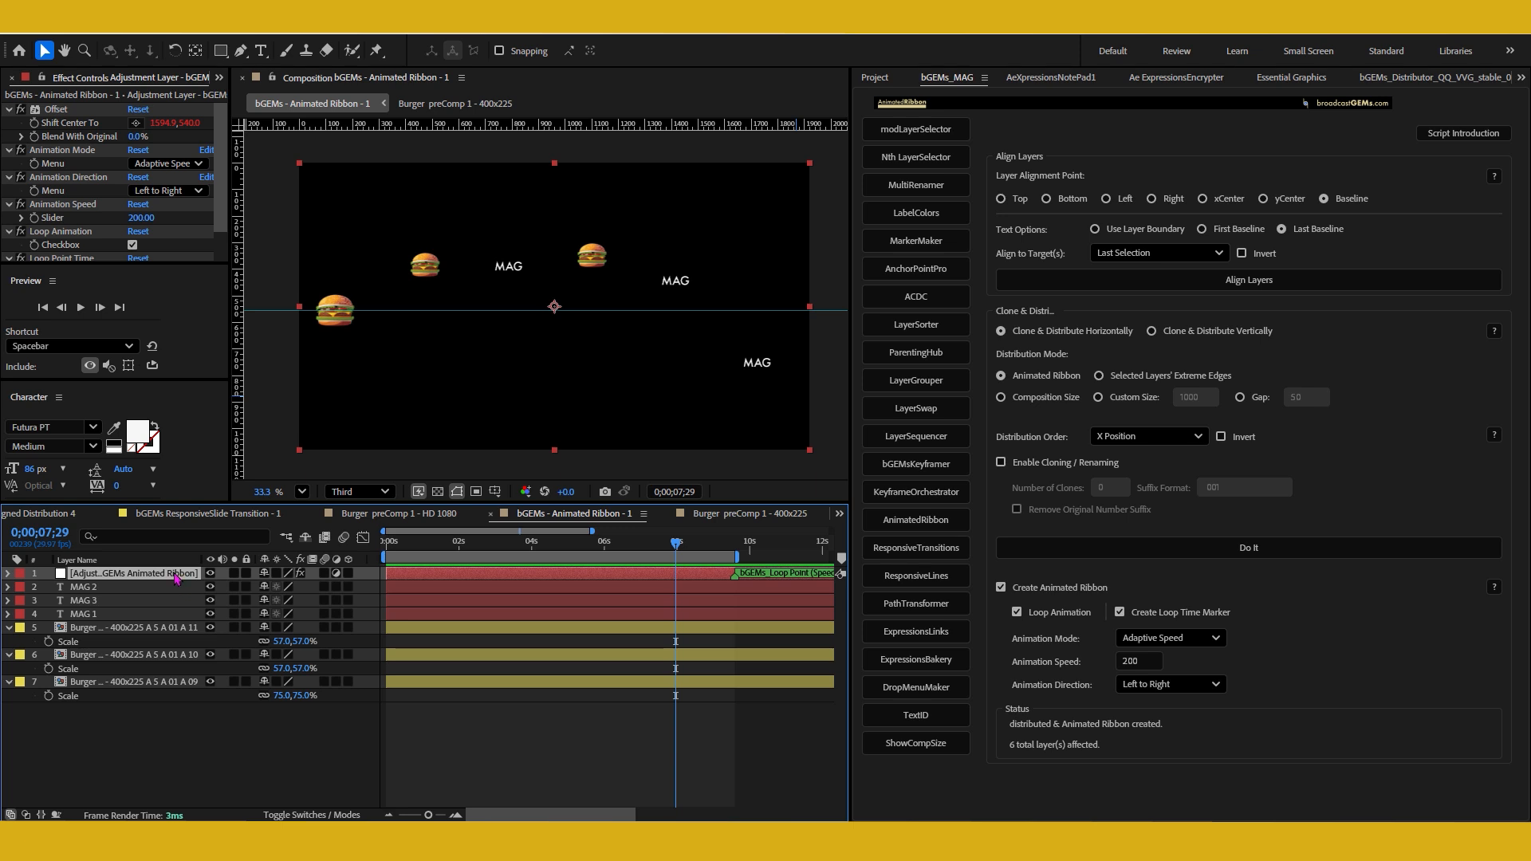
- Delete the ribbon adjustment layer and bottom-align the six text and burger layers to the largest burger as last selection
{"action": "key", "text": "Delete"}
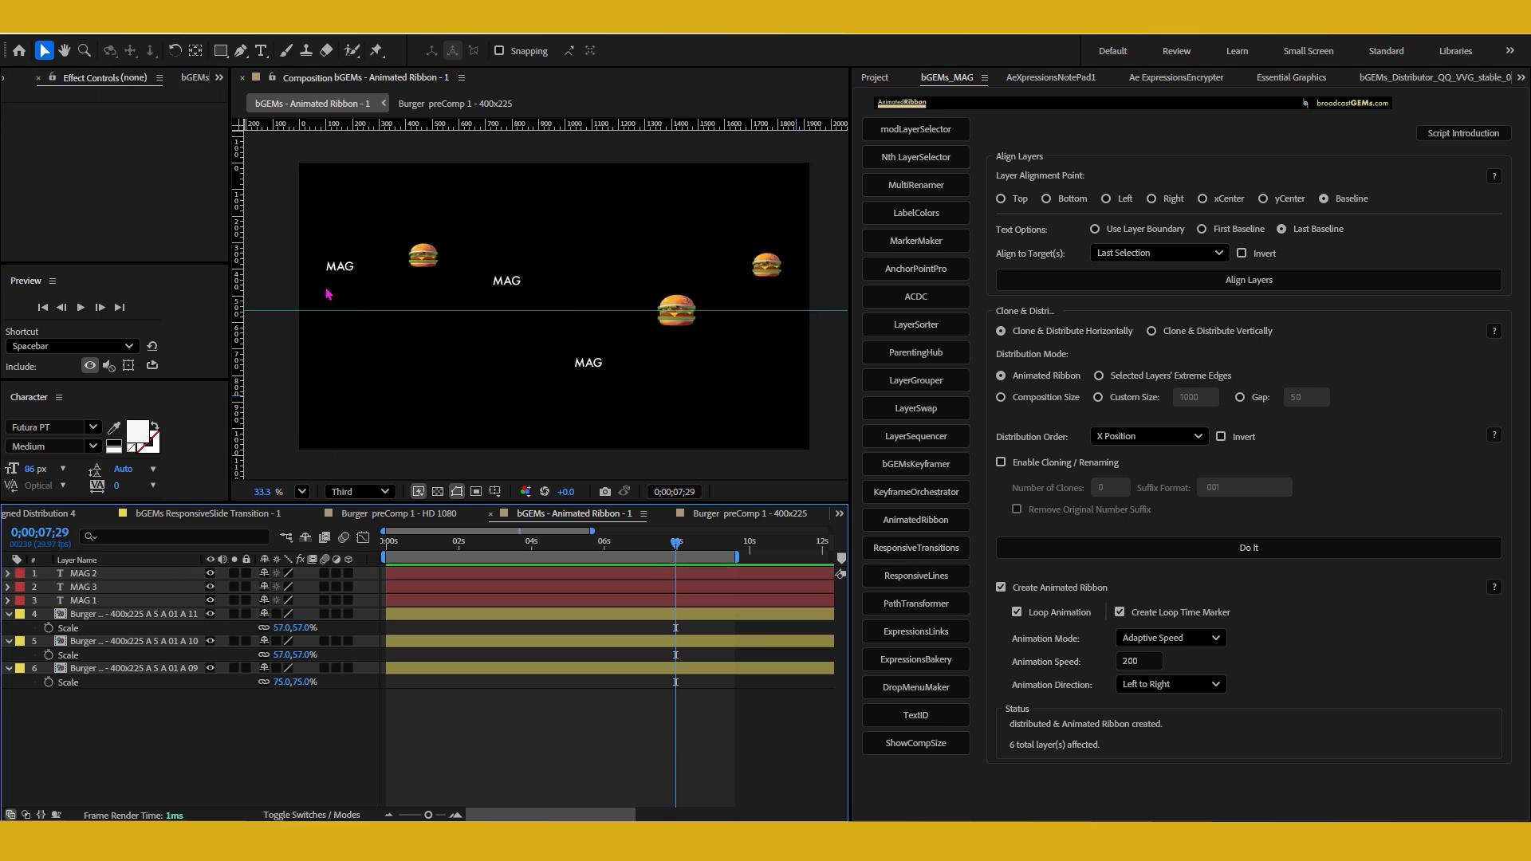
{"action": "left_click", "coordinate": [489, 308]}
{"action": "left_click_drag", "start_coordinate": [273, 191], "coordinate": [803, 406]}
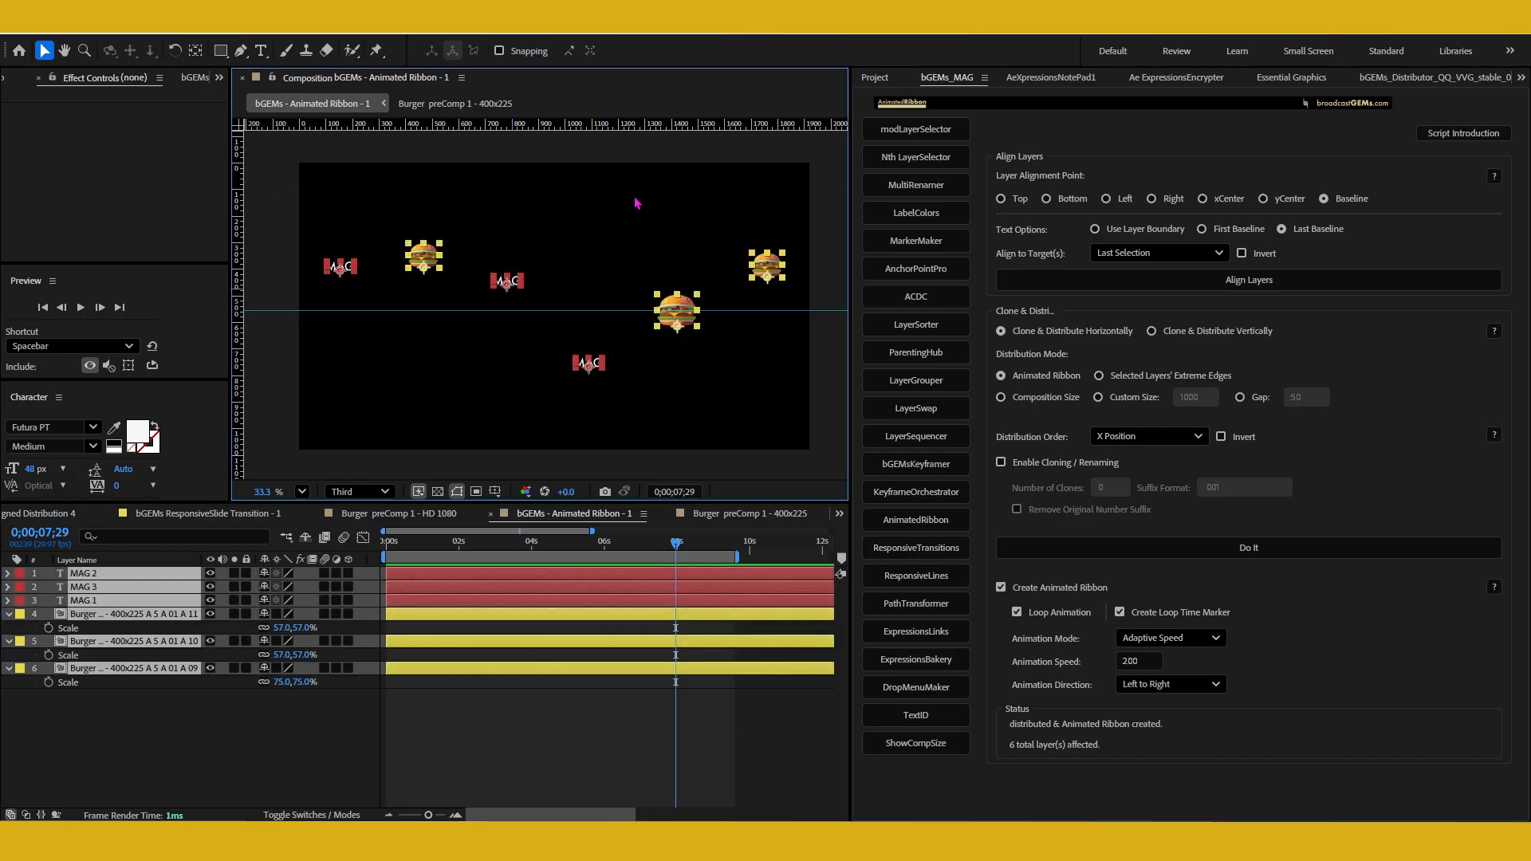
{"action": "left_click", "coordinate": [917, 300]}
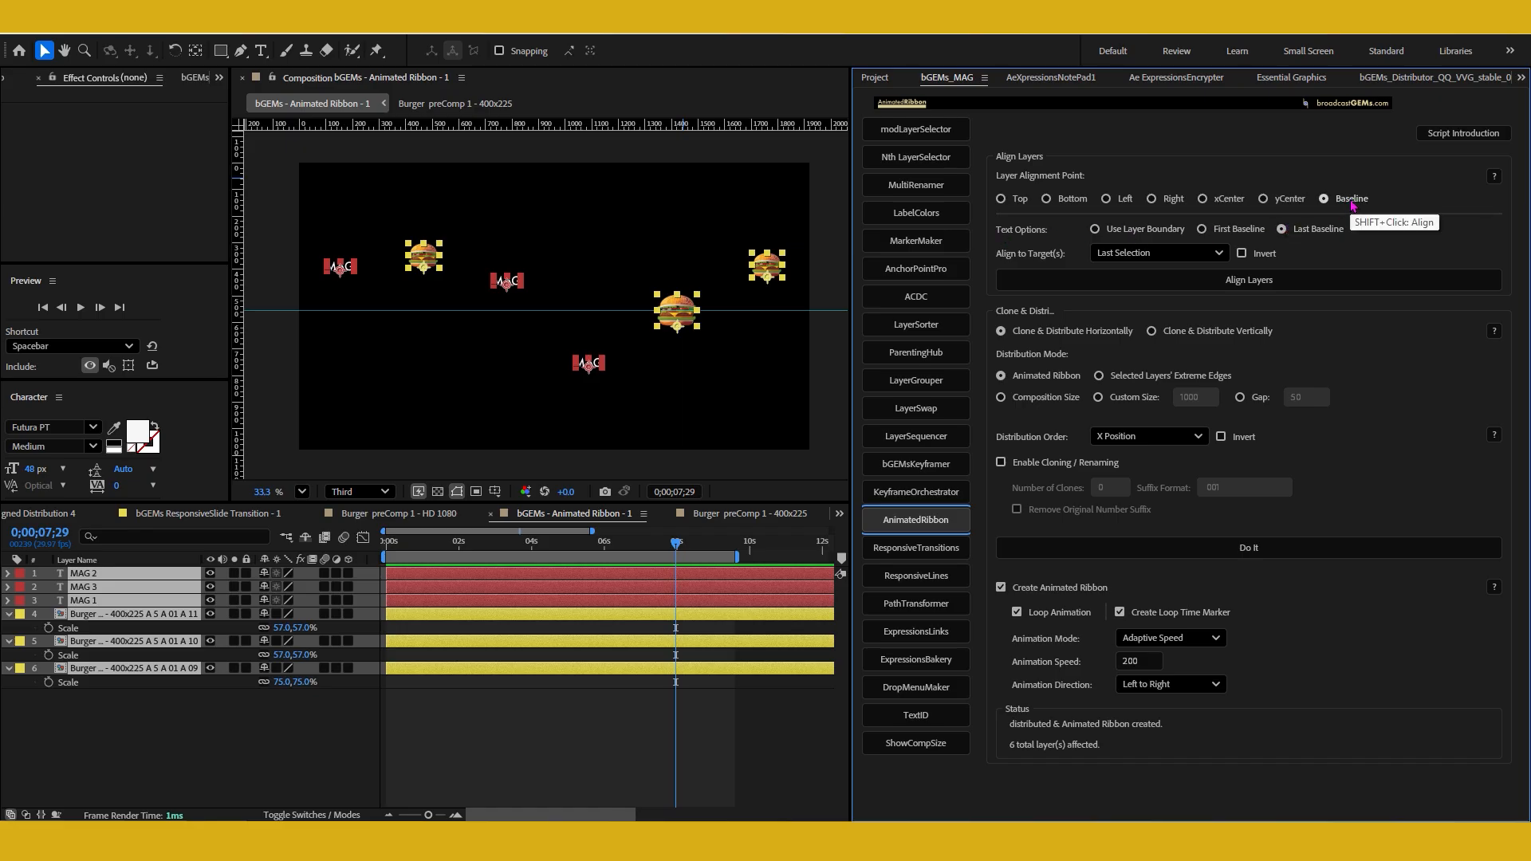
{"action": "left_click", "coordinate": [1165, 253]}
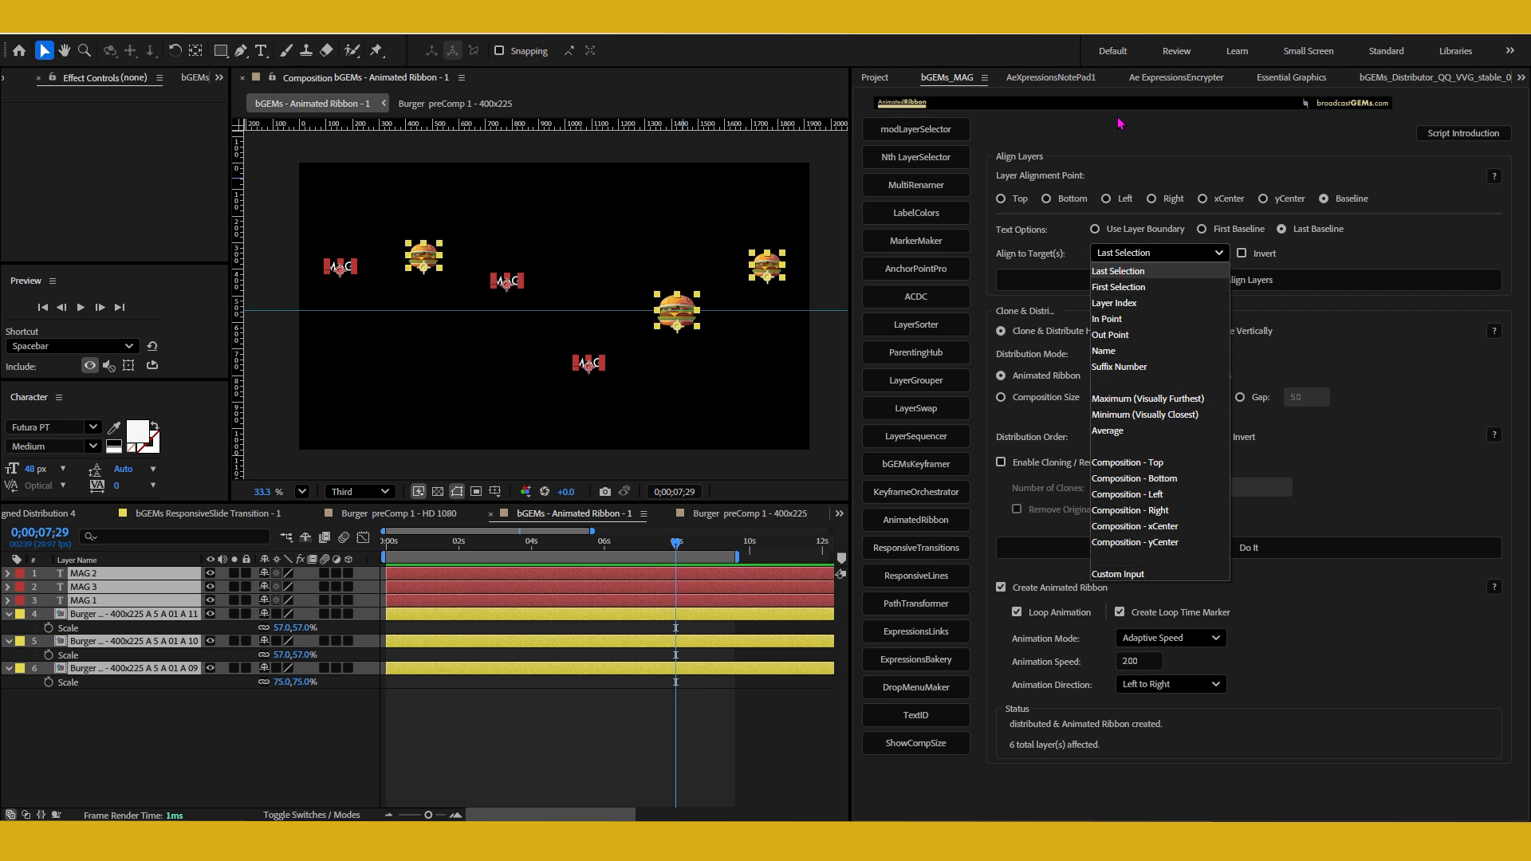
{"action": "left_click", "coordinate": [1076, 199]}
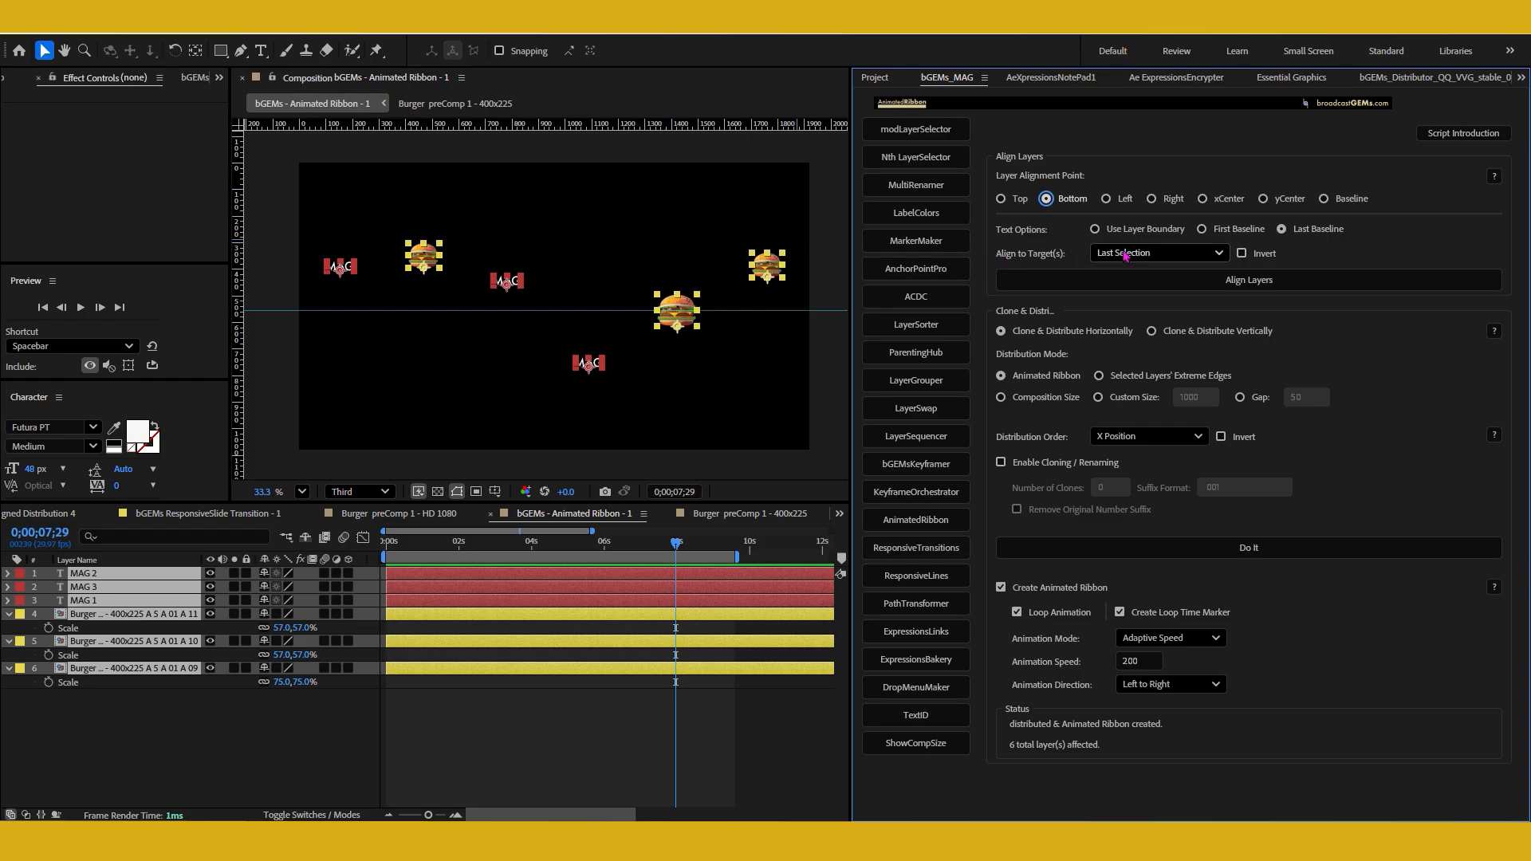
{"action": "left_click", "coordinate": [680, 310], "text": "shift"}
{"action": "left_click", "coordinate": [681, 315], "text": "shift"}
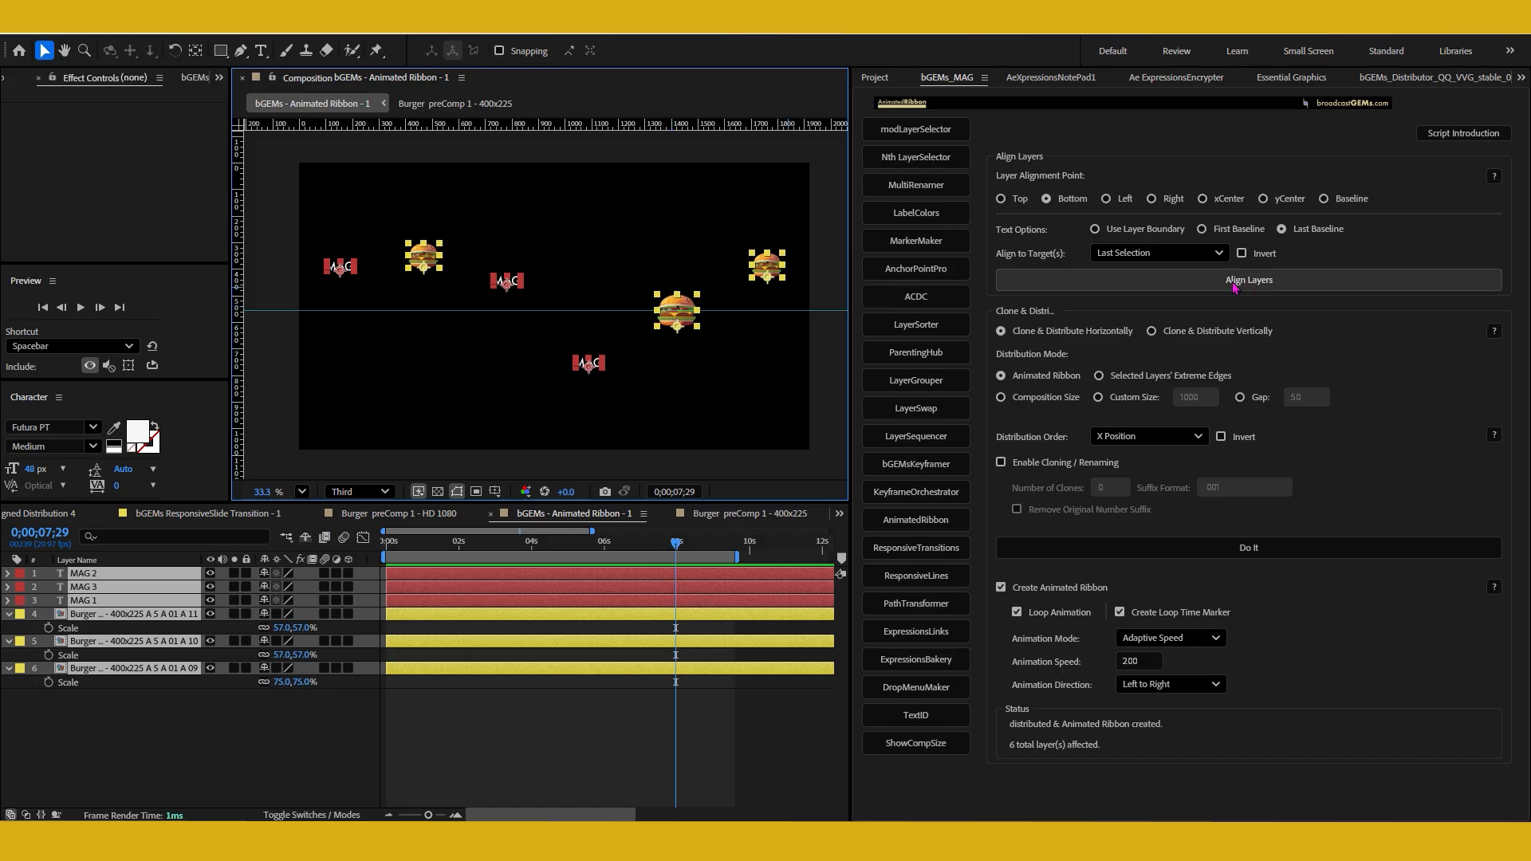
{"action": "left_click", "coordinate": [1073, 205], "text": "shift"}
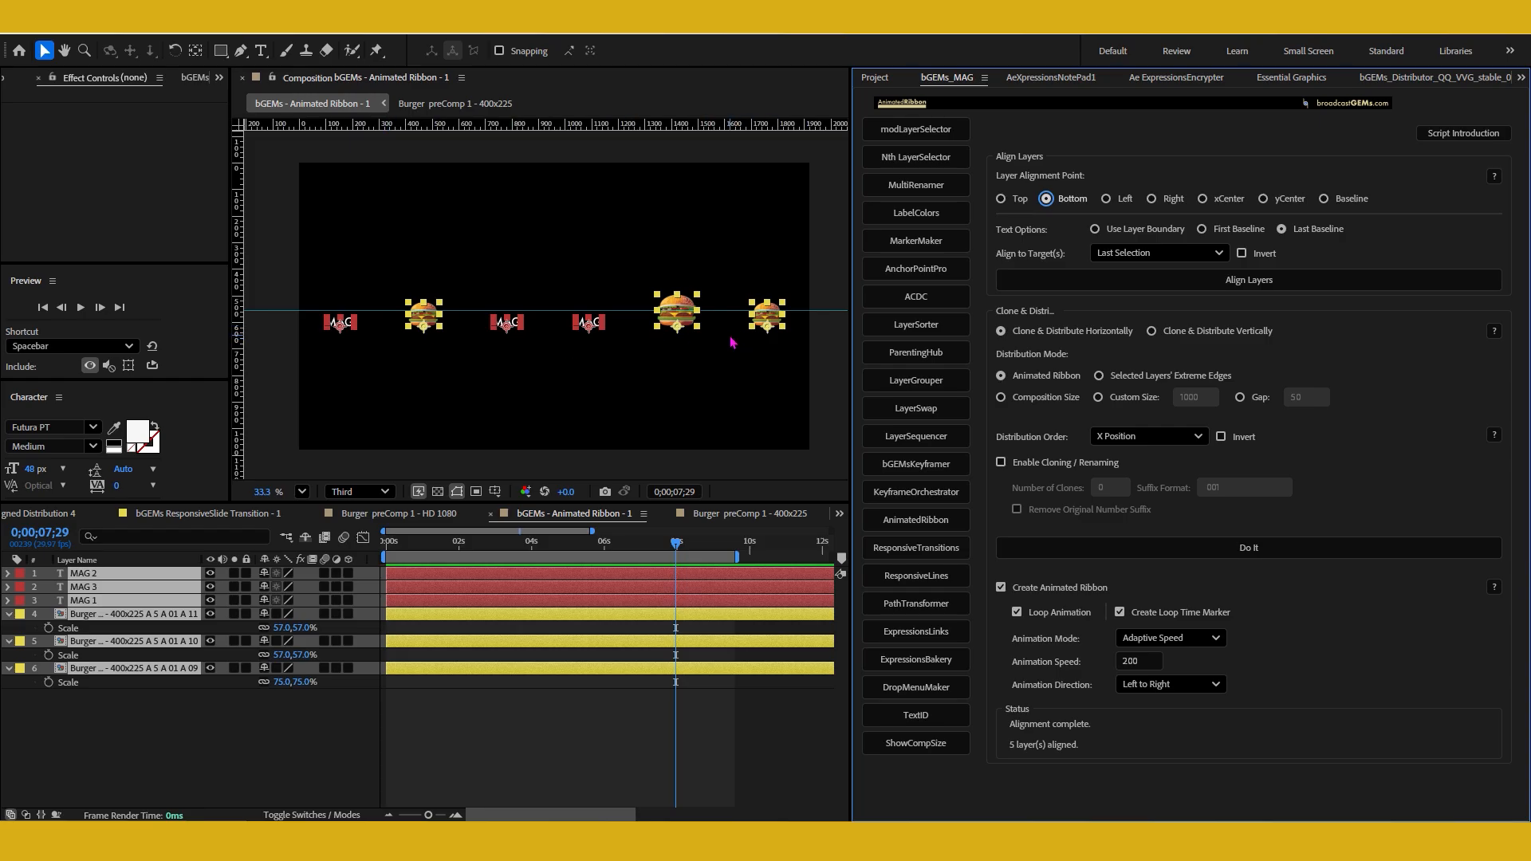
- Select all six bottom-aligned layers and create a left-to-right animated ribbon from them with adaptive speed 200
{"action": "left_click", "coordinate": [677, 364]}
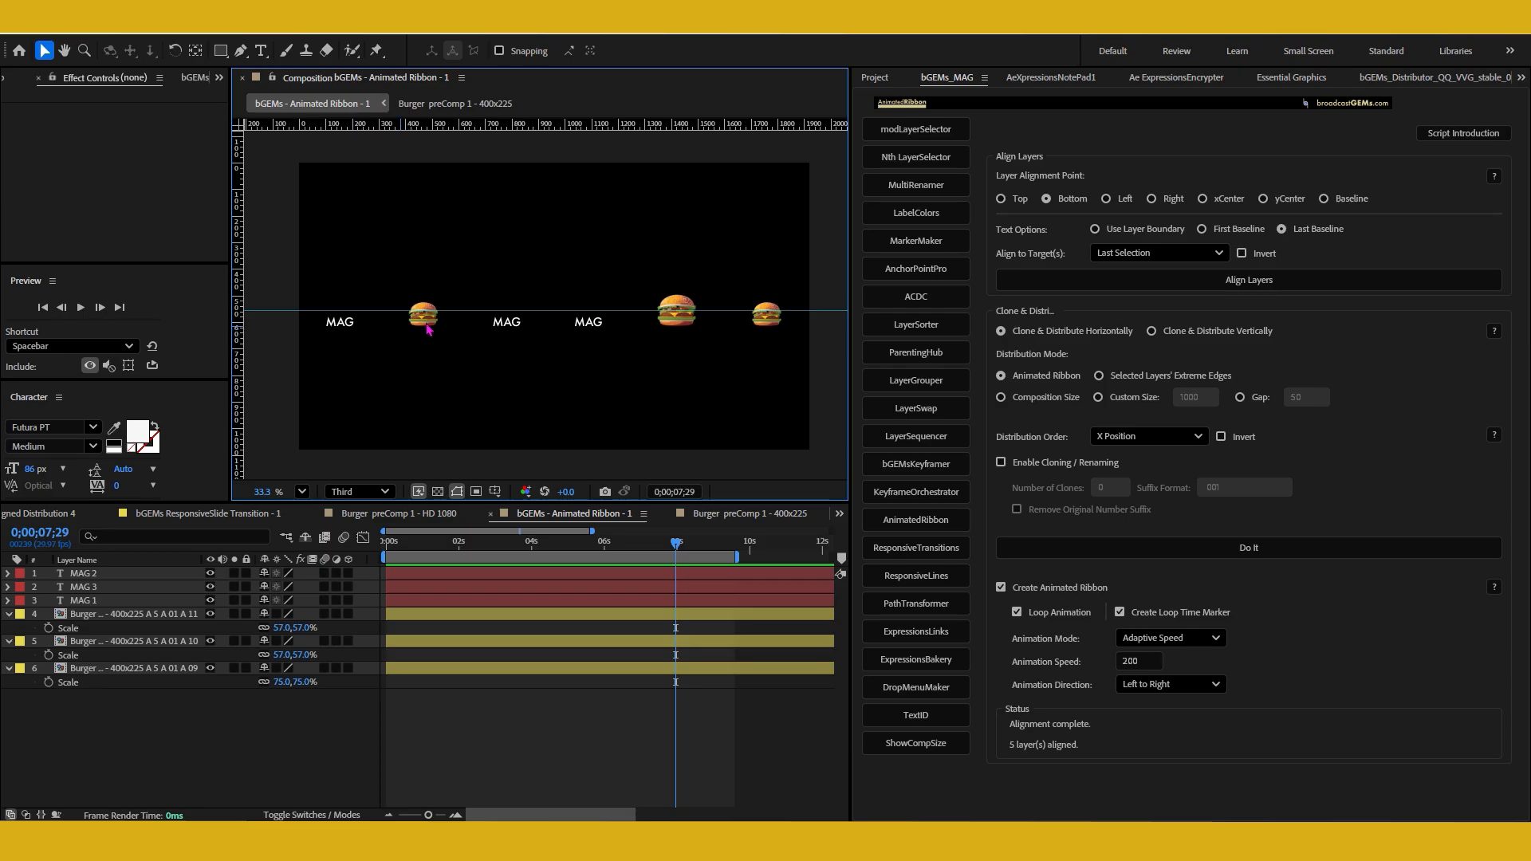
{"action": "left_click", "coordinate": [1104, 548]}
{"action": "left_click", "coordinate": [827, 475]}
{"action": "left_click_drag", "start_coordinate": [311, 247], "coordinate": [828, 366]}
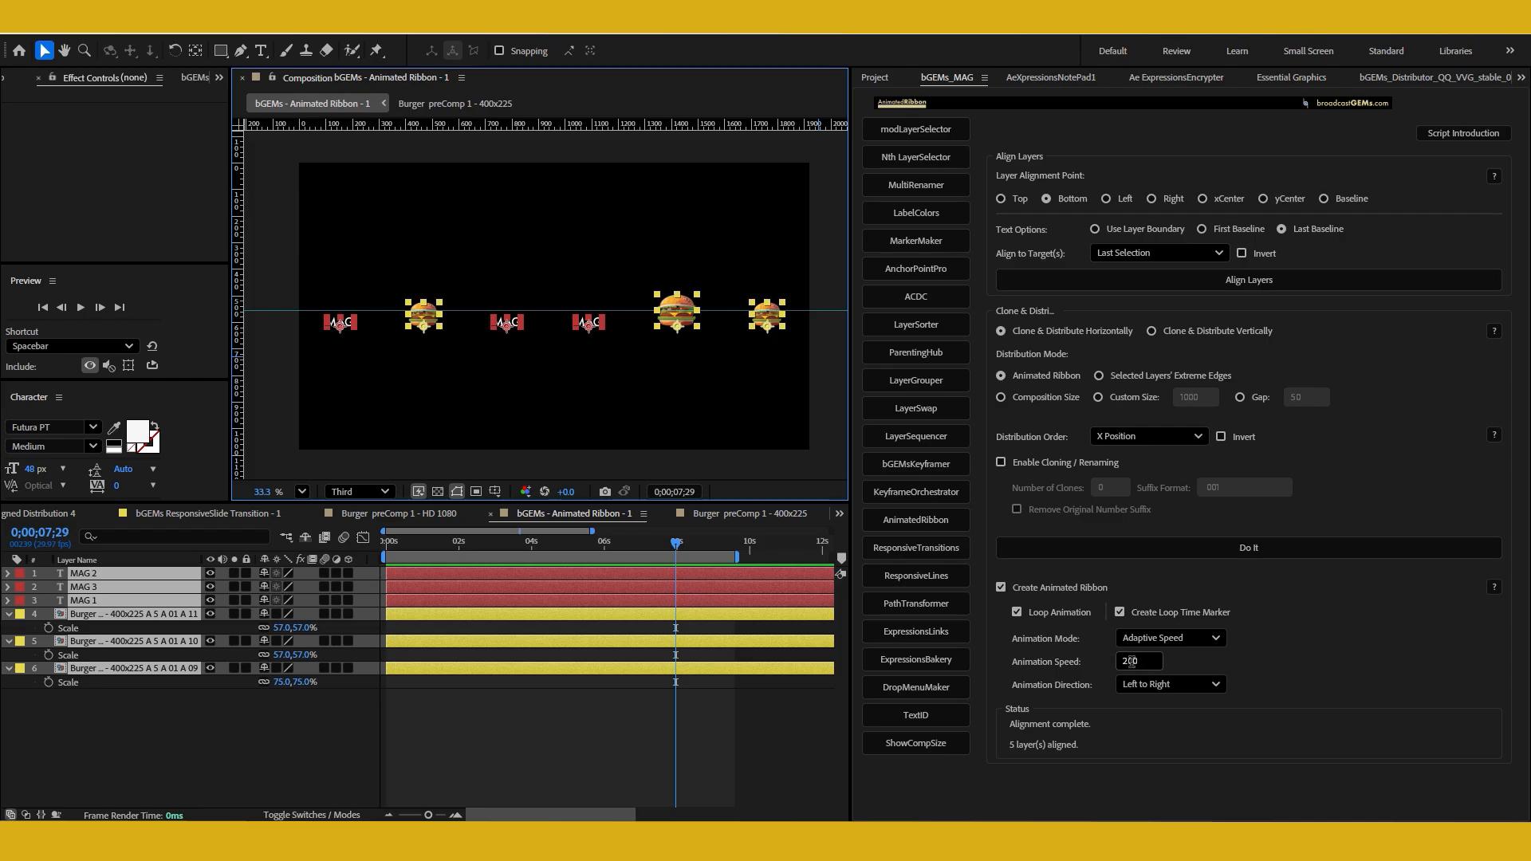
{"action": "left_click", "coordinate": [1234, 550]}
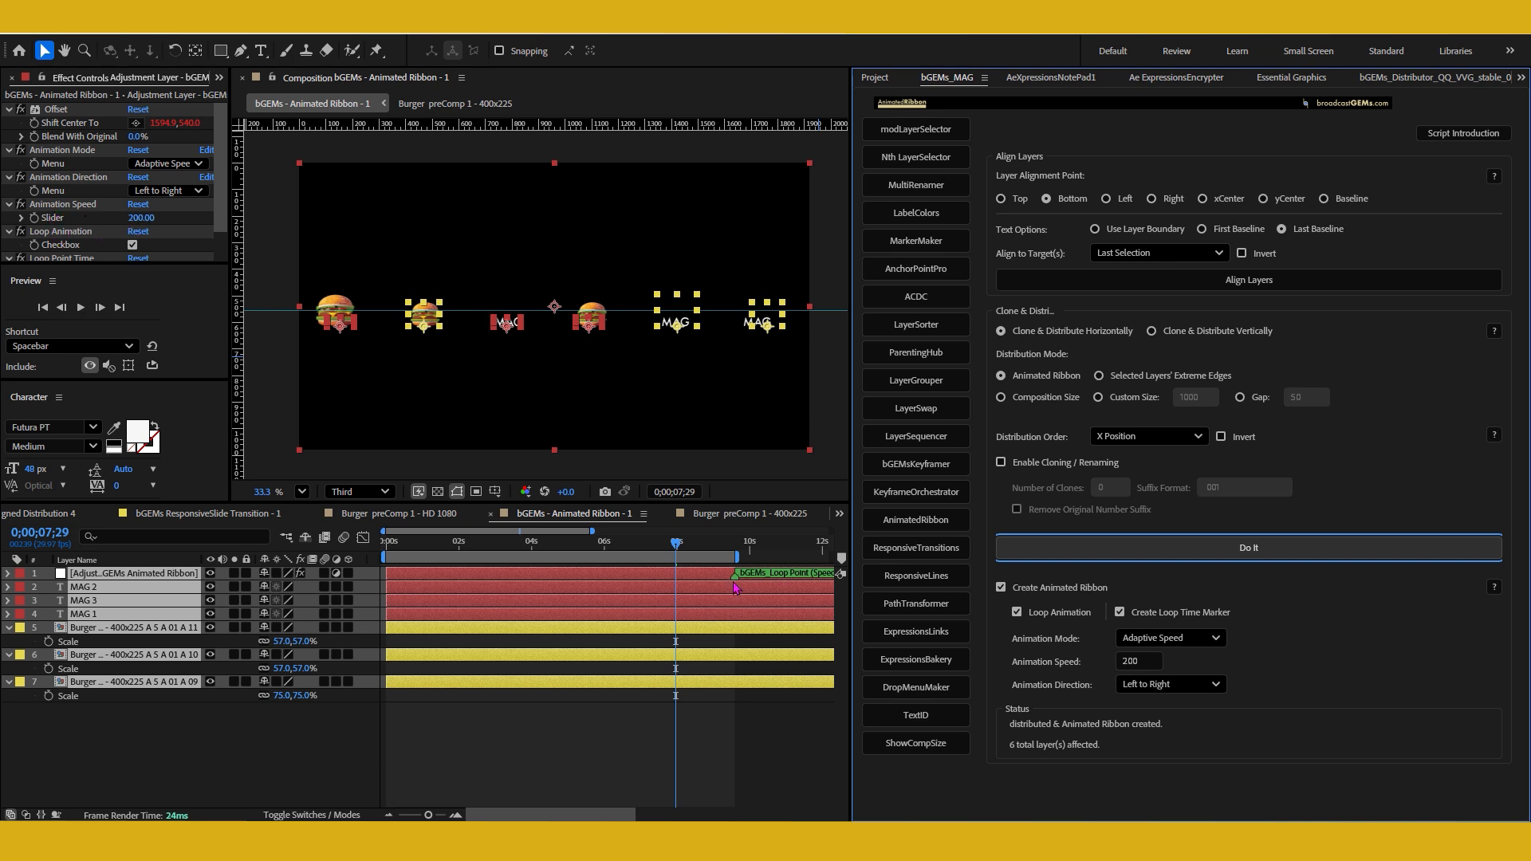
- Extend the work area end past the loop point marker and preview the aligned ribbon
{"action": "left_click_drag", "start_coordinate": [734, 557], "coordinate": [798, 557]}
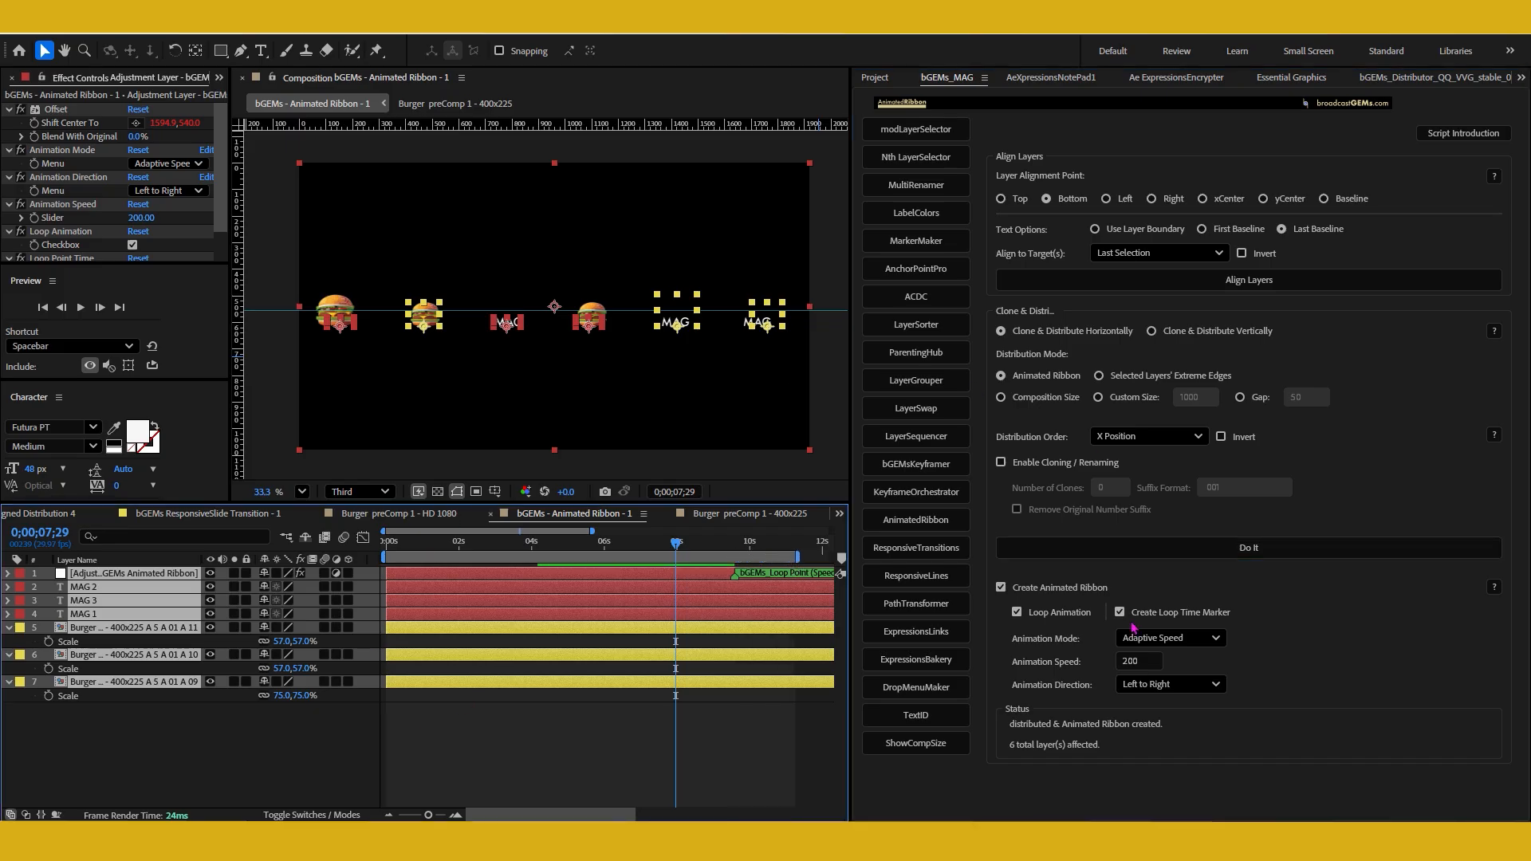
{"action": "left_click", "coordinate": [1165, 546]}
{"action": "key", "text": "space"}
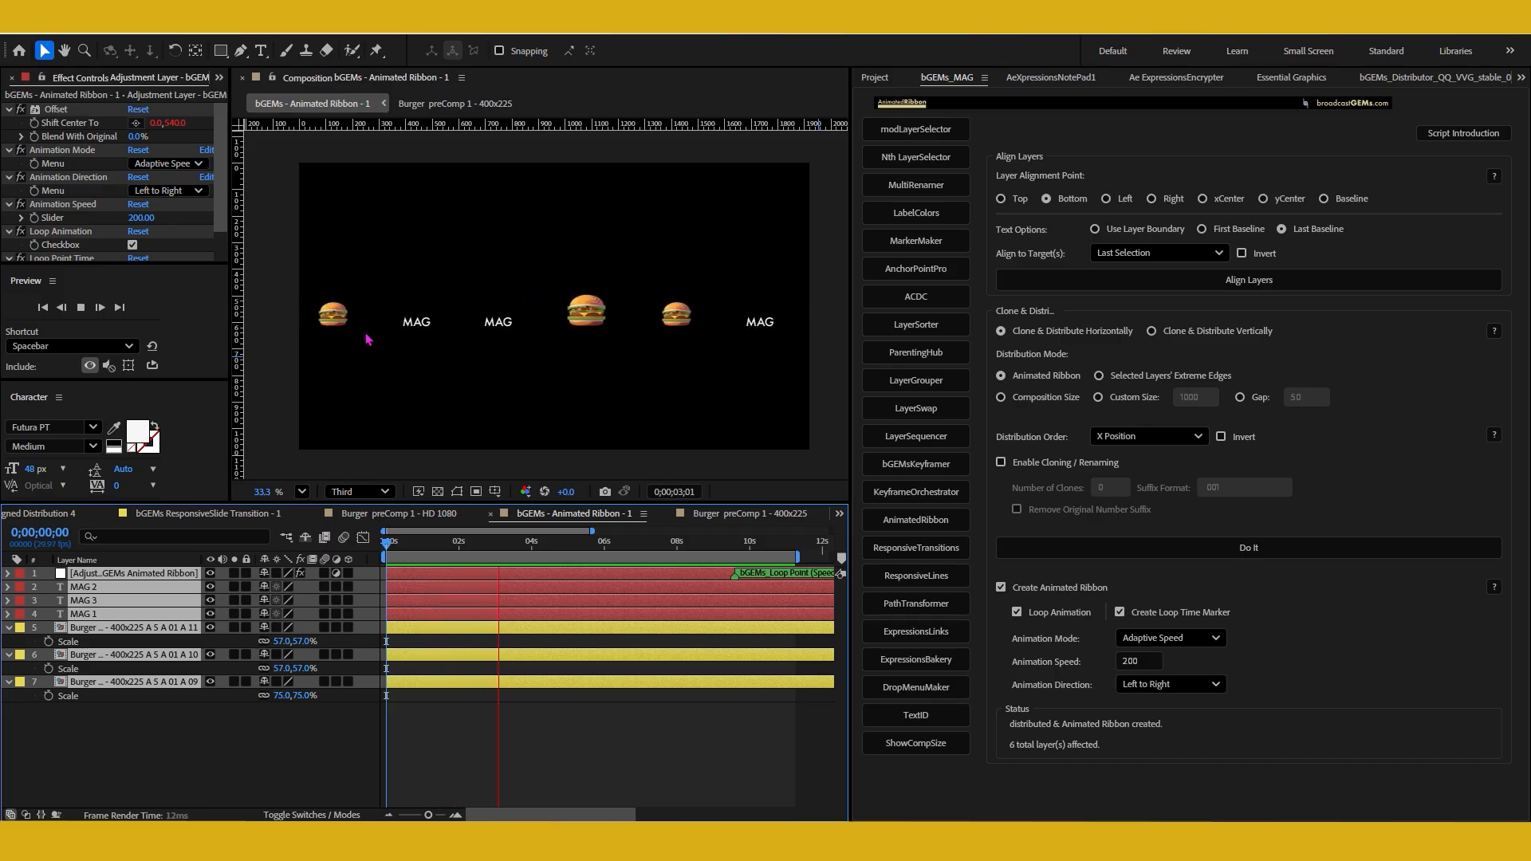
{"action": "key", "text": "space"}
- Trim the work area end to the frame just before the loop point marker
{"action": "left_click", "coordinate": [737, 543]}
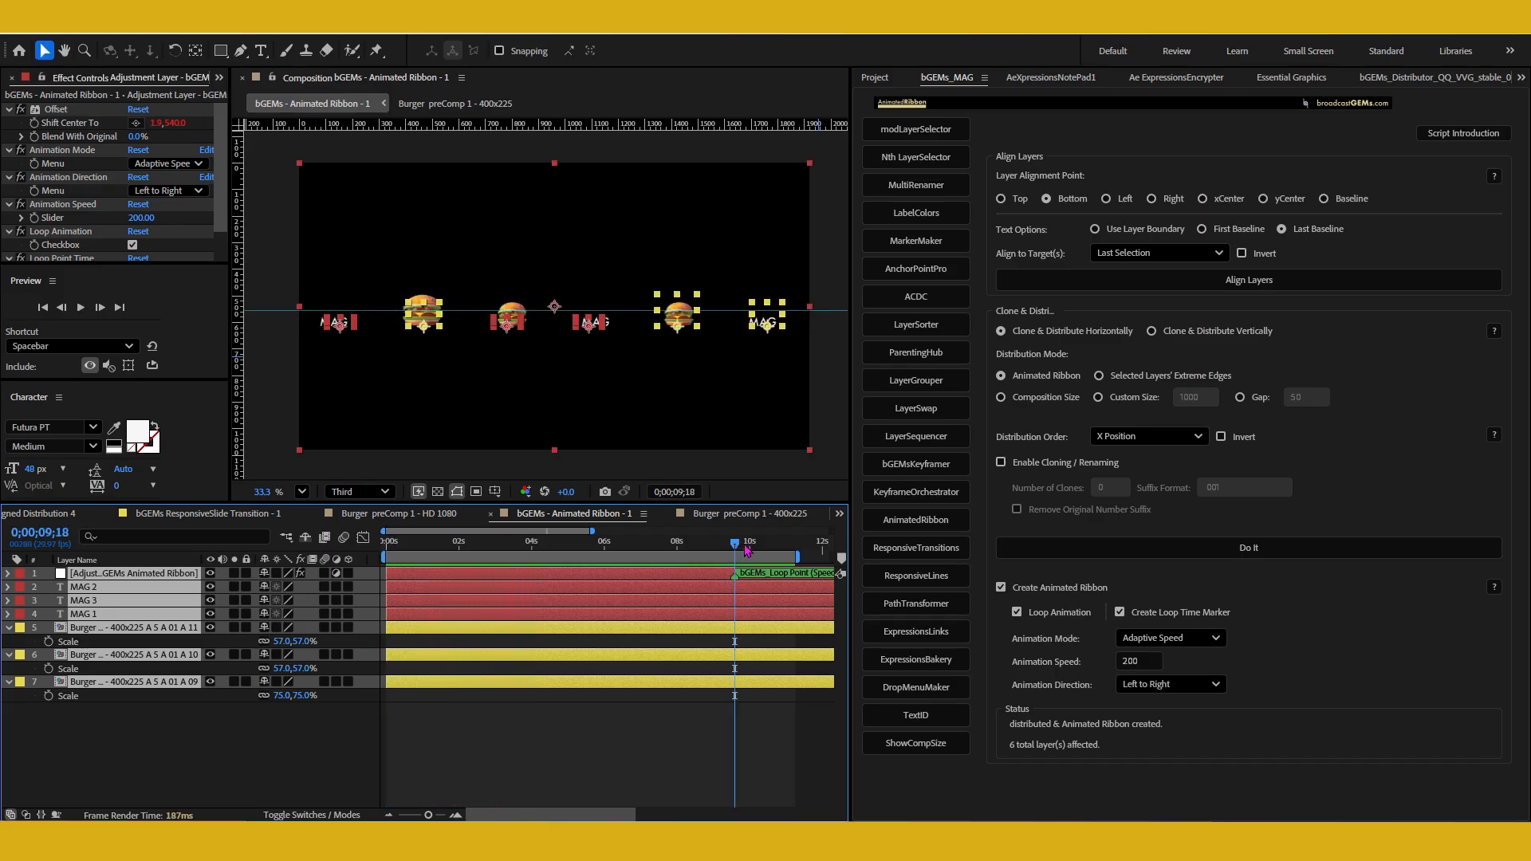
{"action": "key", "text": "Page_Up"}
{"action": "key", "text": "n"}
- Preview the bottom-aligned ribbon from the start and inspect the frames around its loop point
{"action": "left_click_drag", "start_coordinate": [414, 542], "coordinate": [357, 532]}
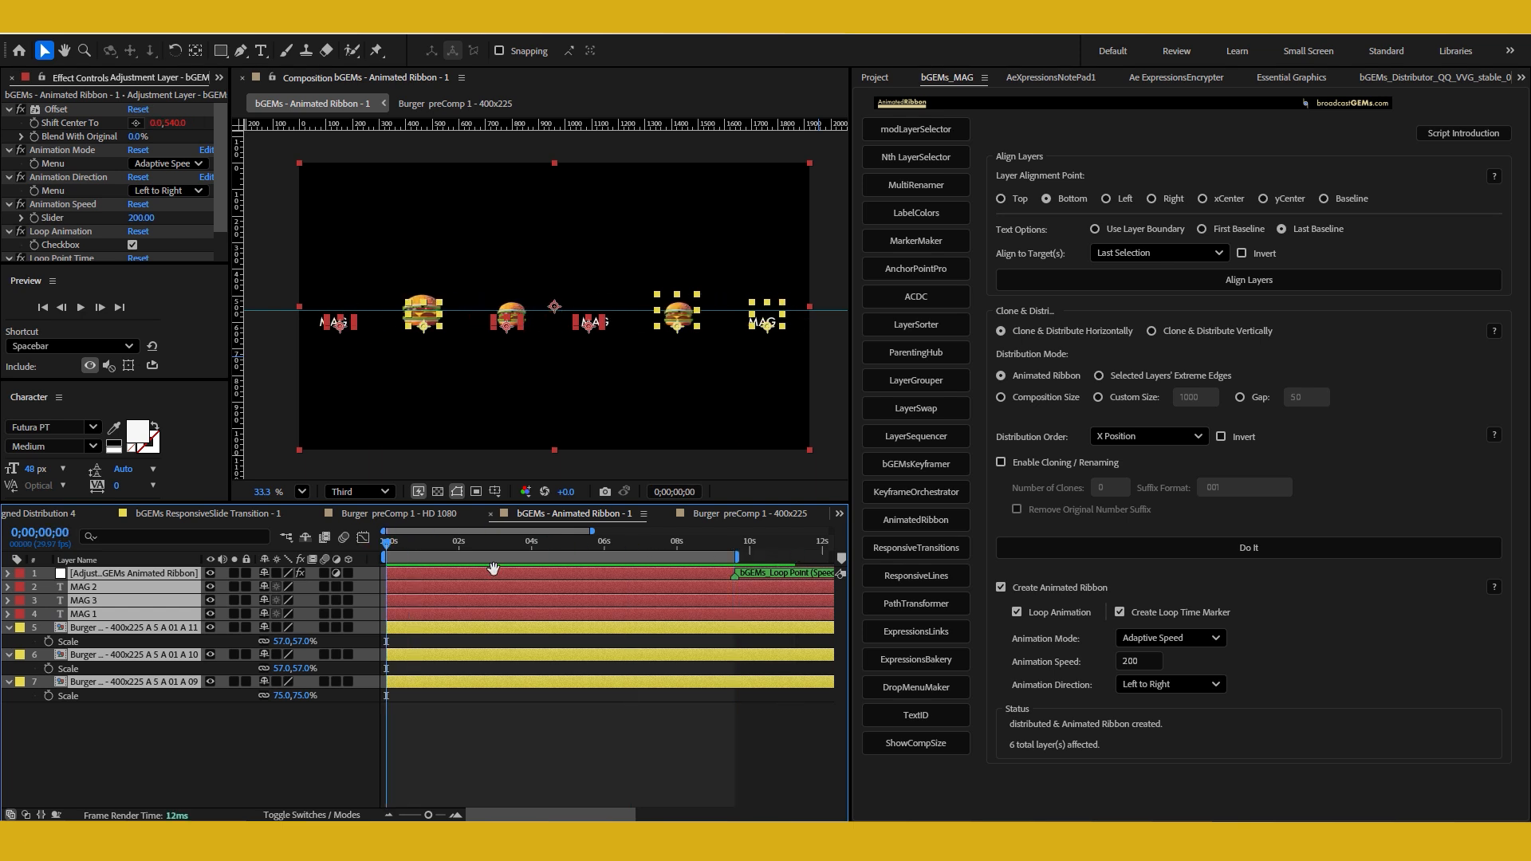
{"action": "key", "text": "space"}
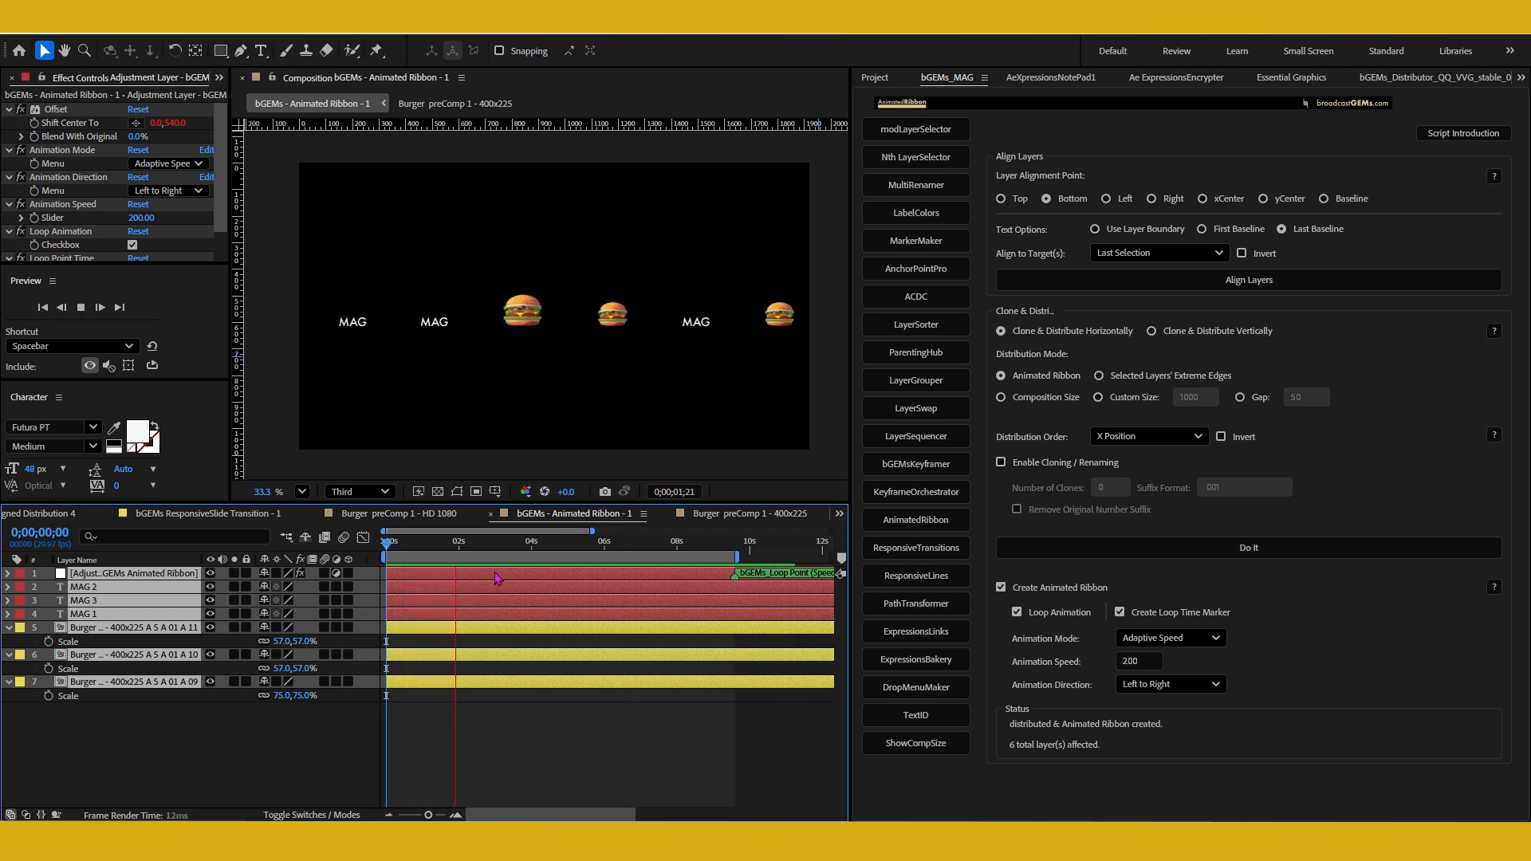
{"action": "left_click", "coordinate": [676, 554]}
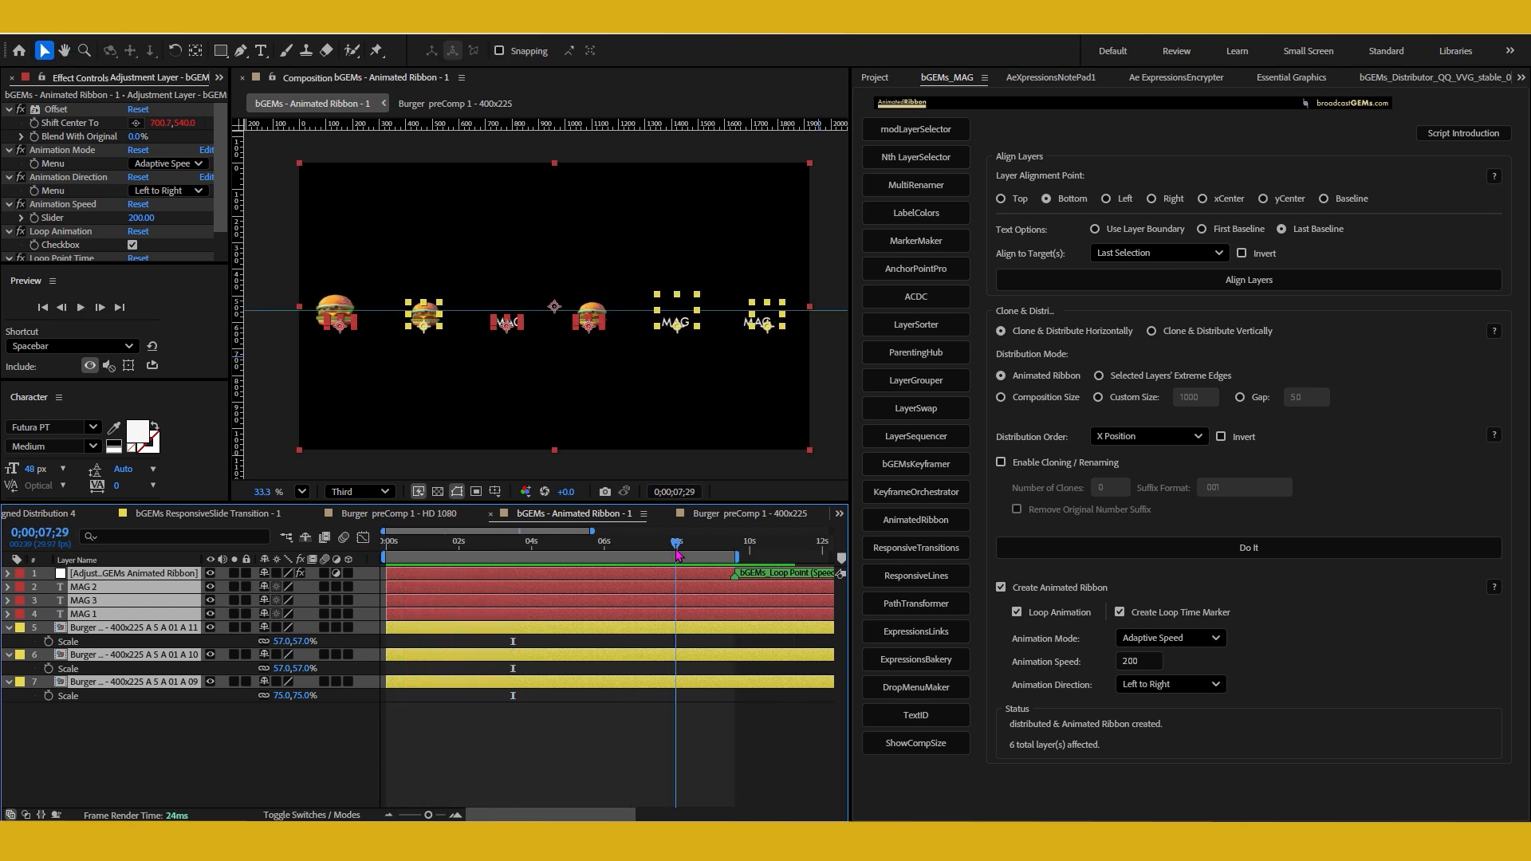
{"action": "key", "text": "space"}
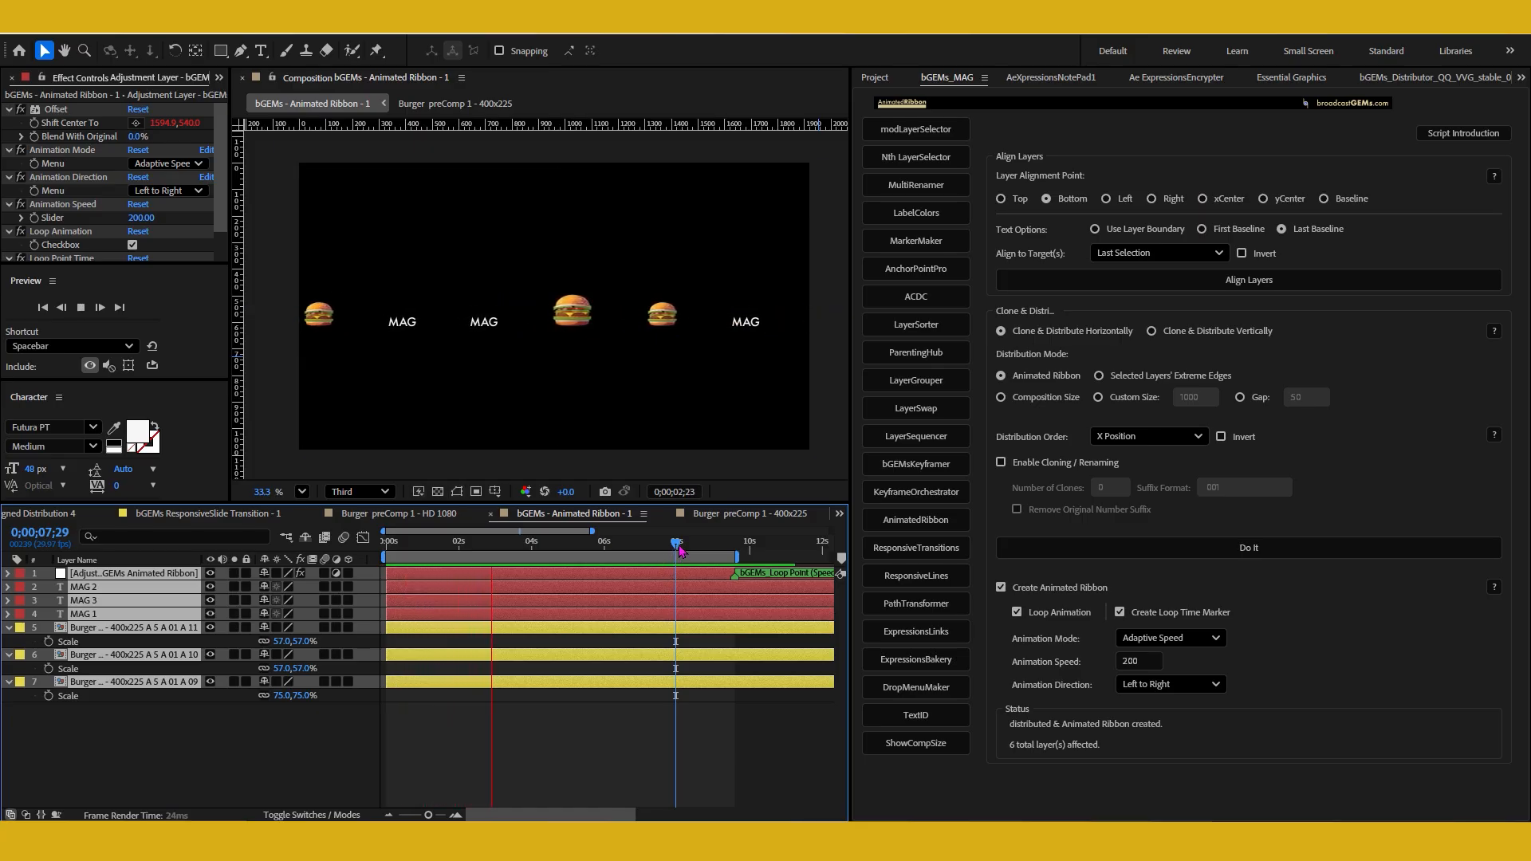
{"action": "left_click", "coordinate": [737, 554]}
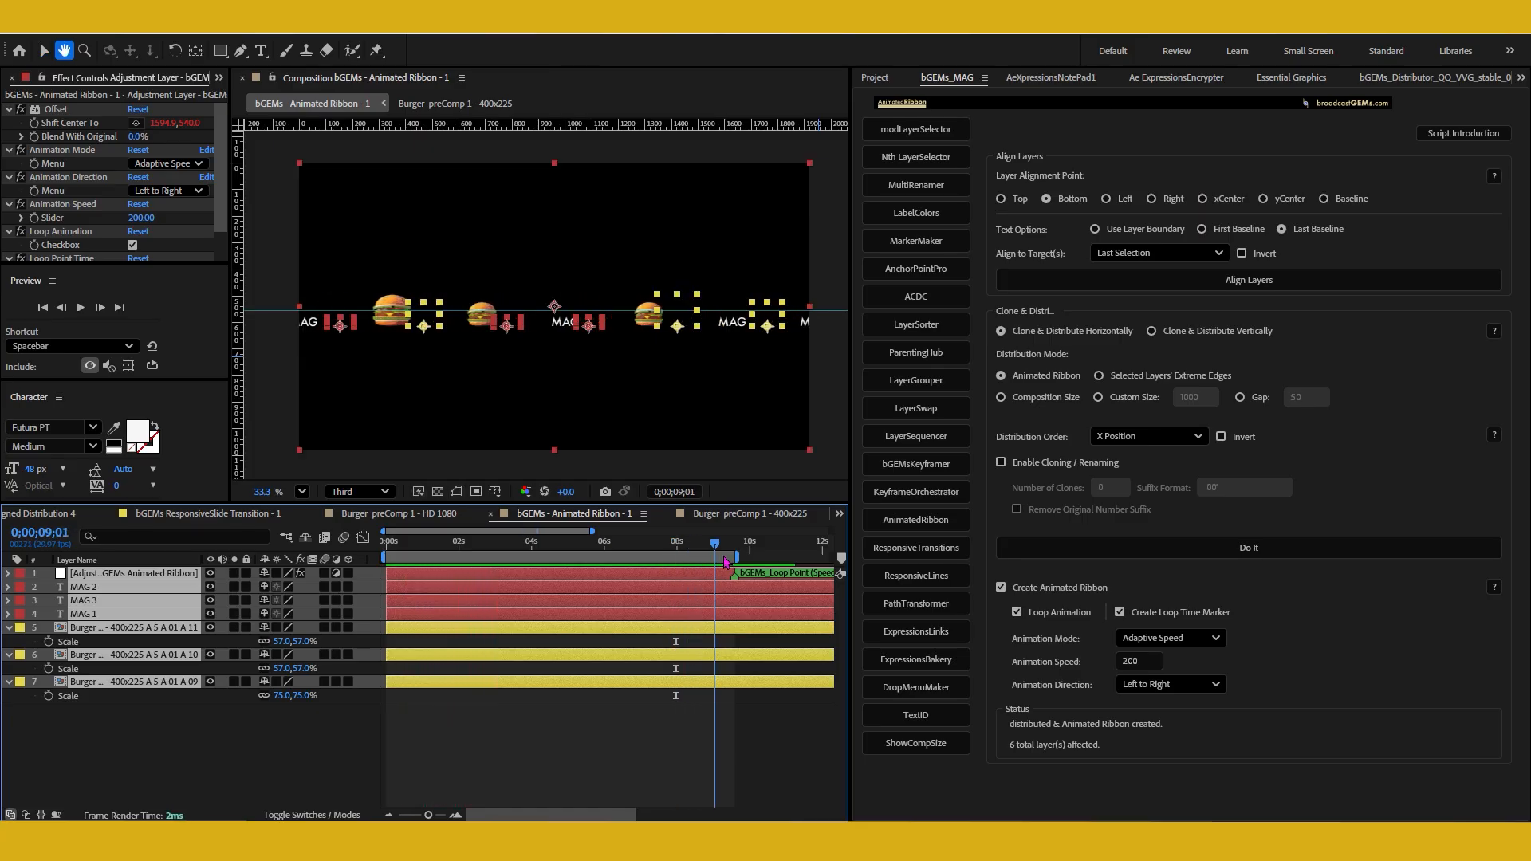
- Reveal the animated ribbon adjustment layer's expressions and examine the full code for Shift Center To, Loop Point Time and Scale
{"action": "left_click", "coordinate": [258, 751]}
{"action": "key", "text": "v"}
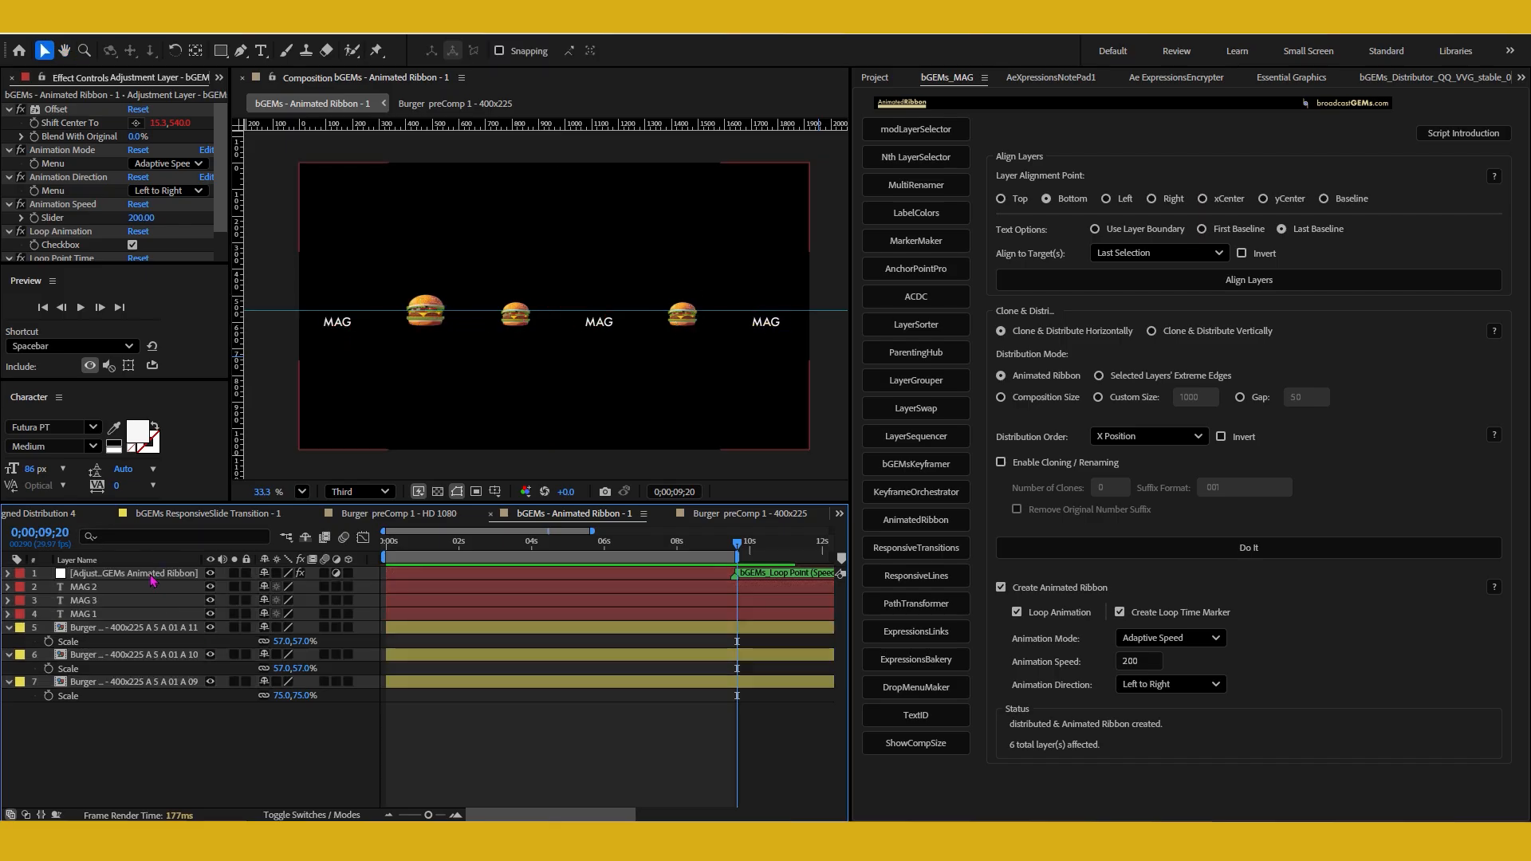
{"action": "left_click", "coordinate": [151, 576]}
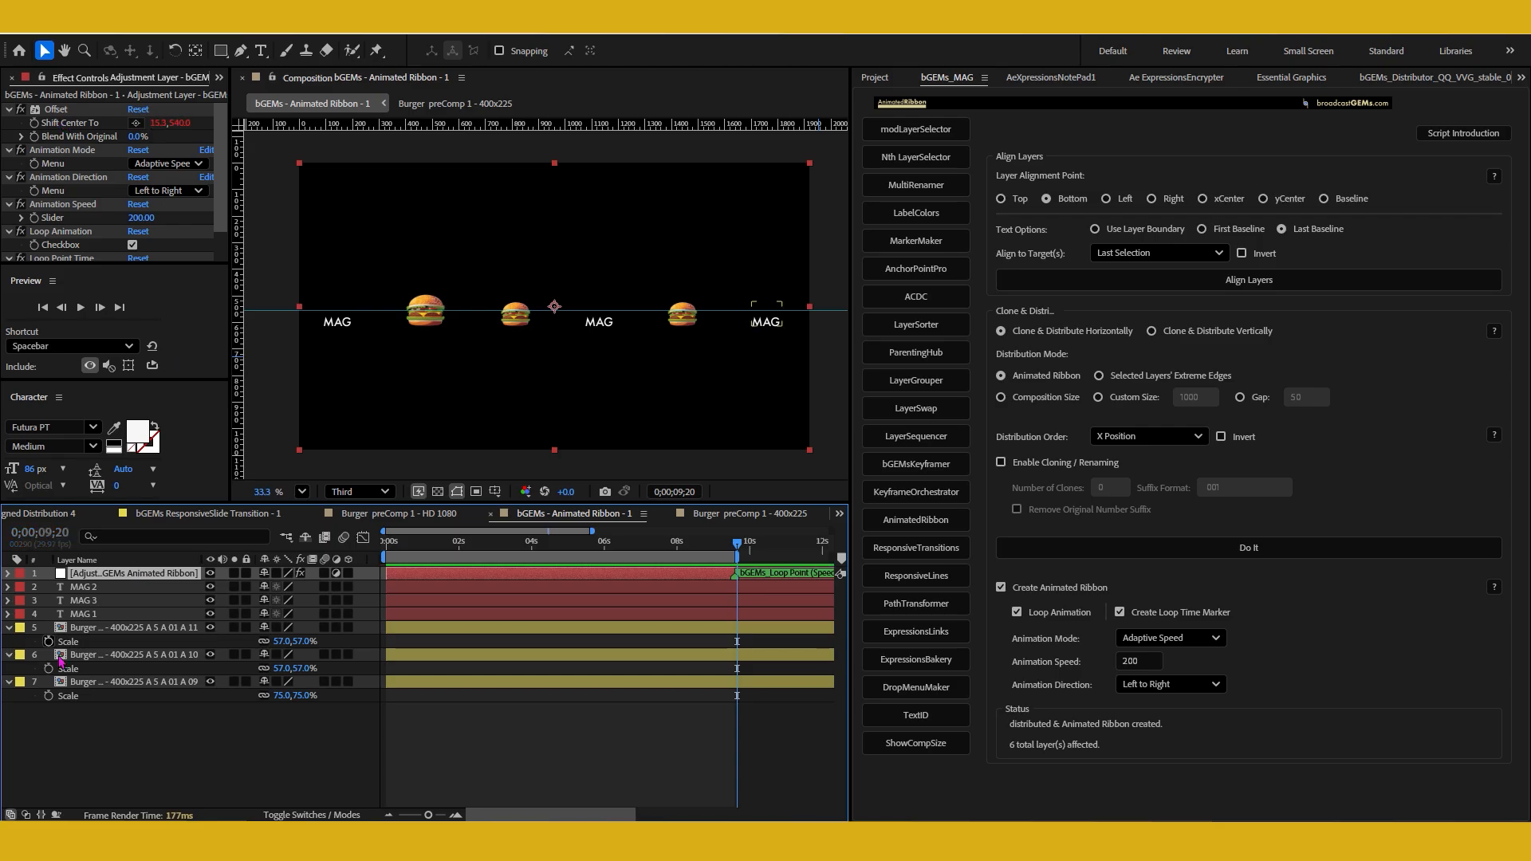
{"action": "key", "text": "e"}
{"action": "key", "text": "e"}
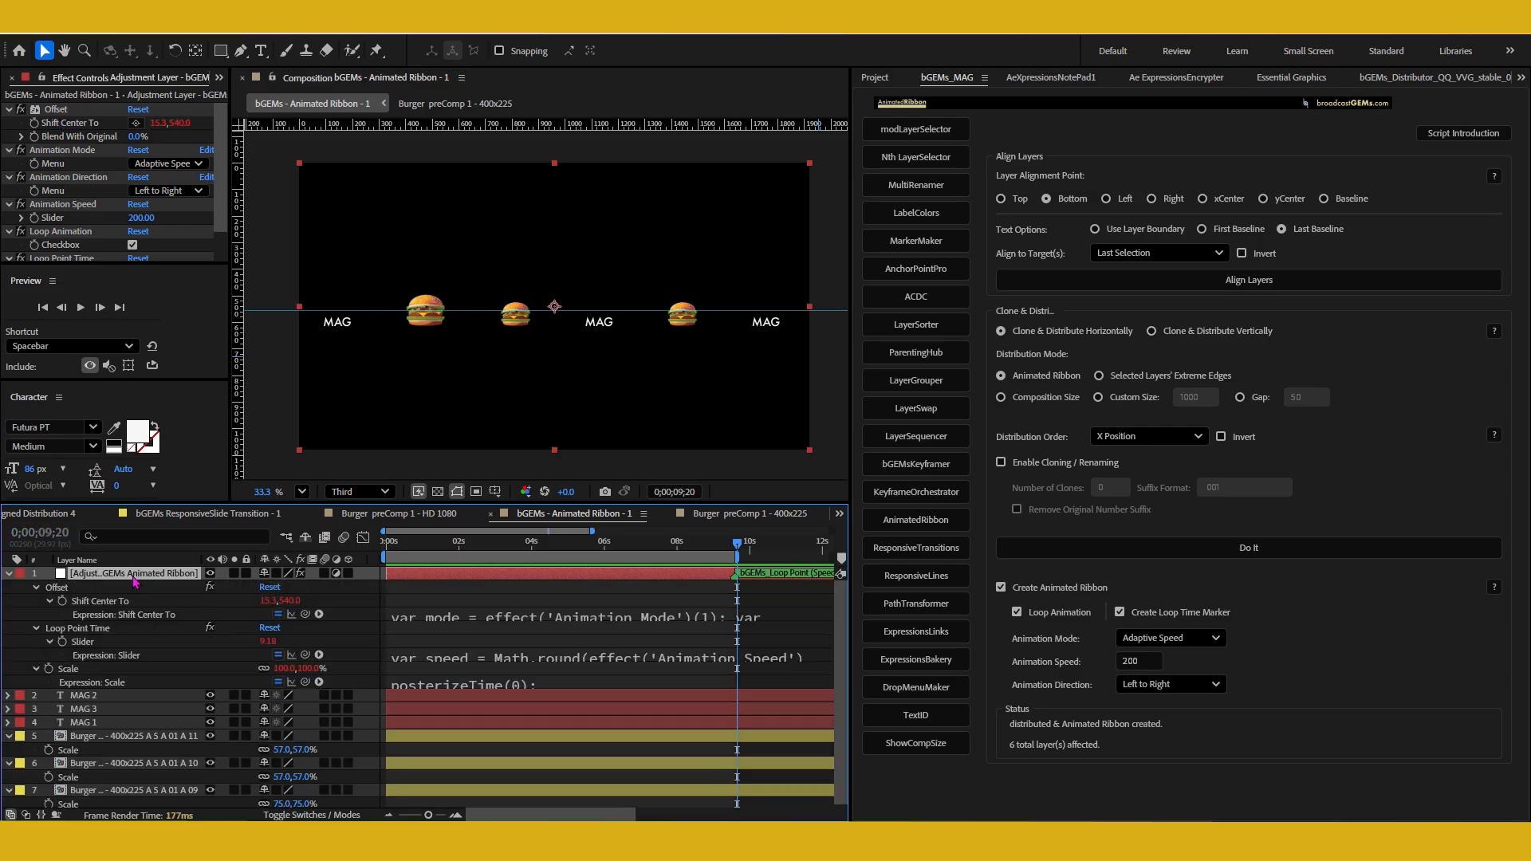
{"action": "key", "text": "grave"}
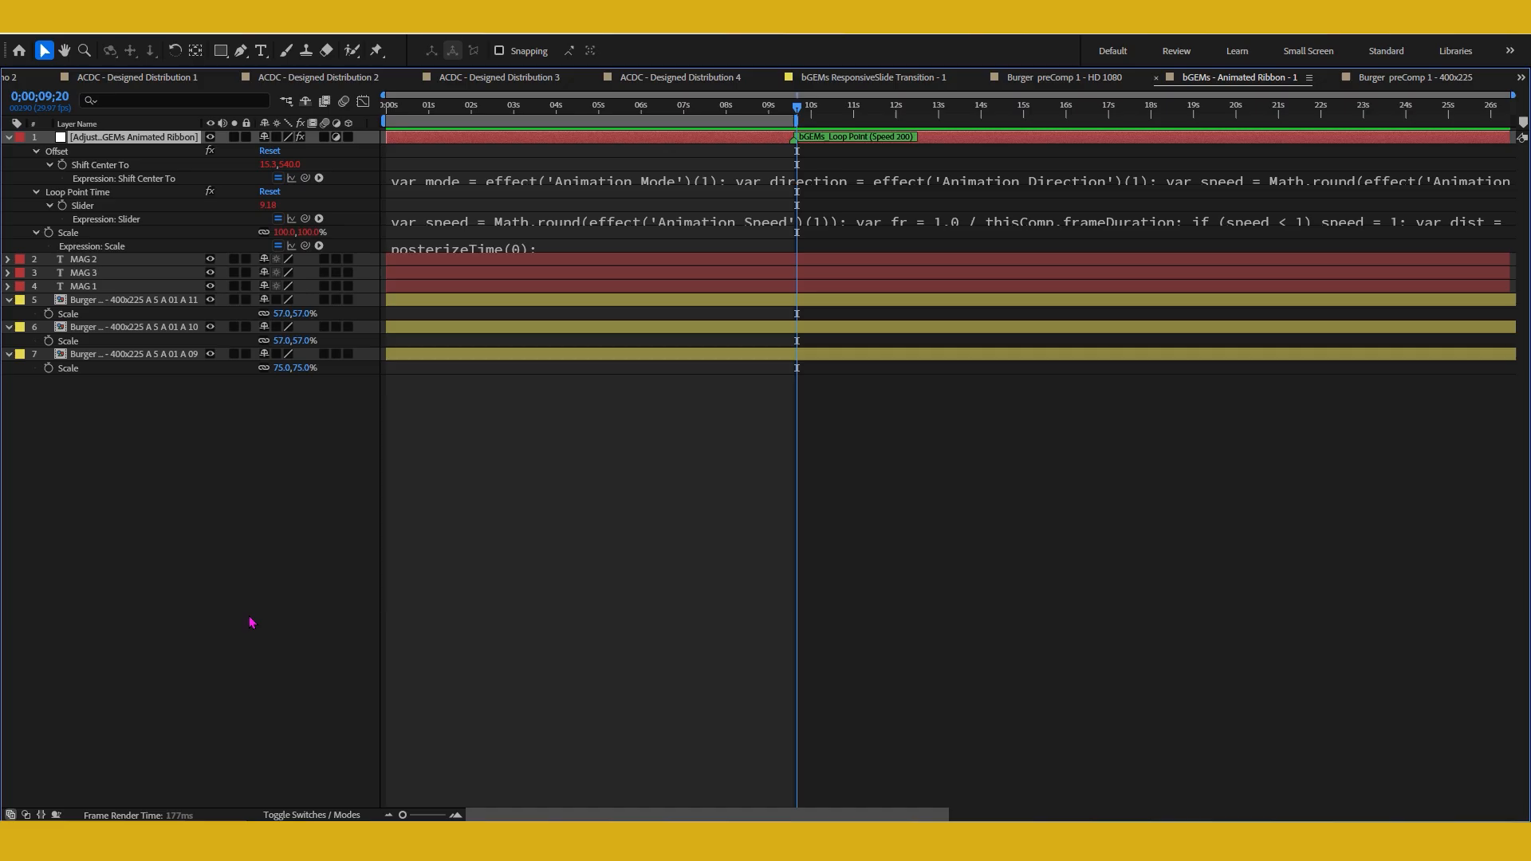
{"action": "left_click", "coordinate": [608, 186]}
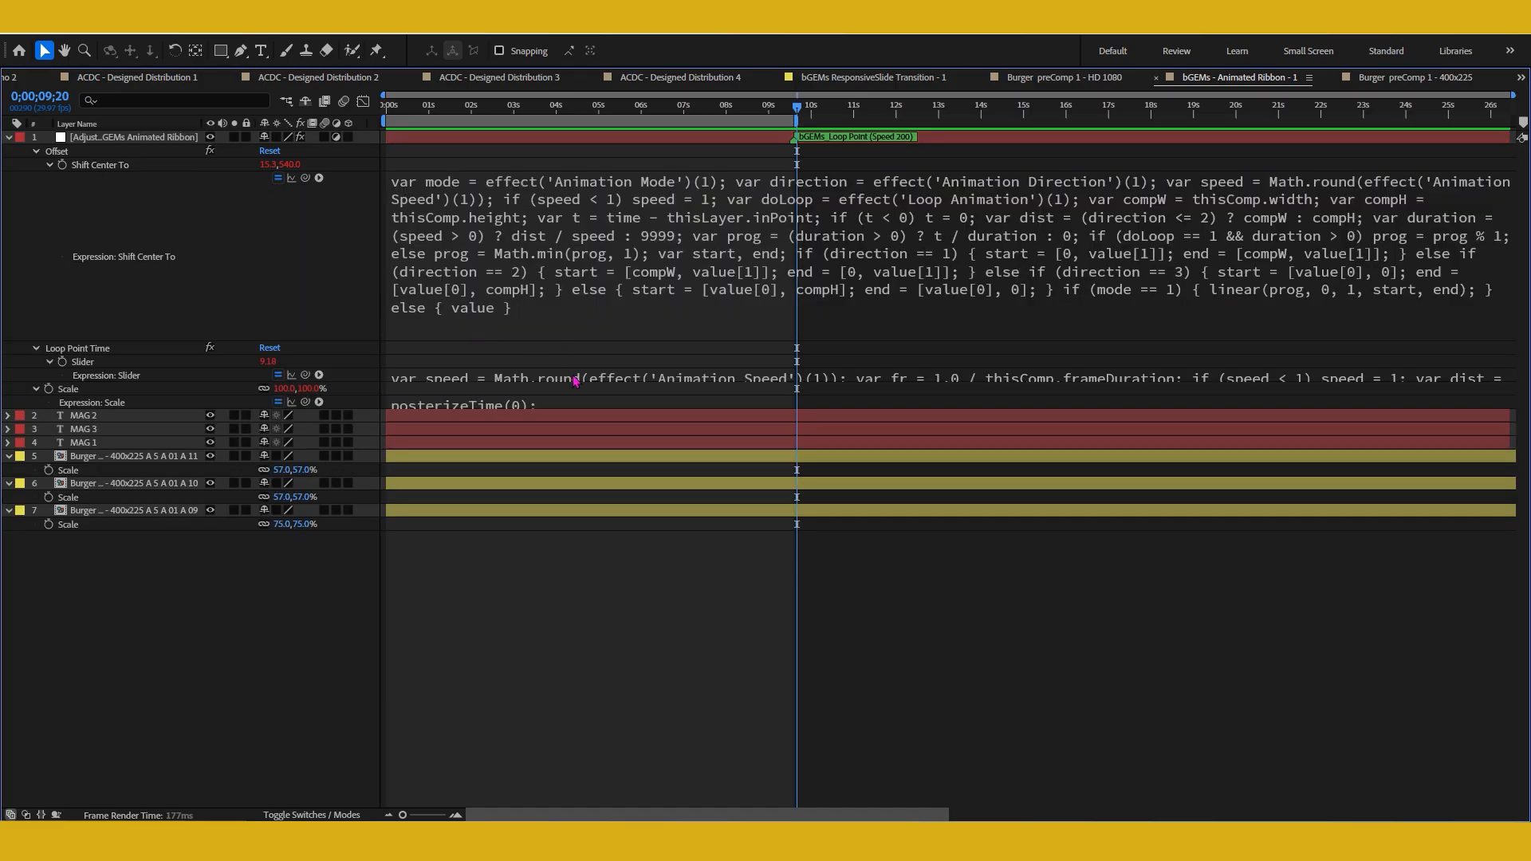
{"action": "left_click", "coordinate": [574, 380]}
{"action": "left_click", "coordinate": [441, 488]}
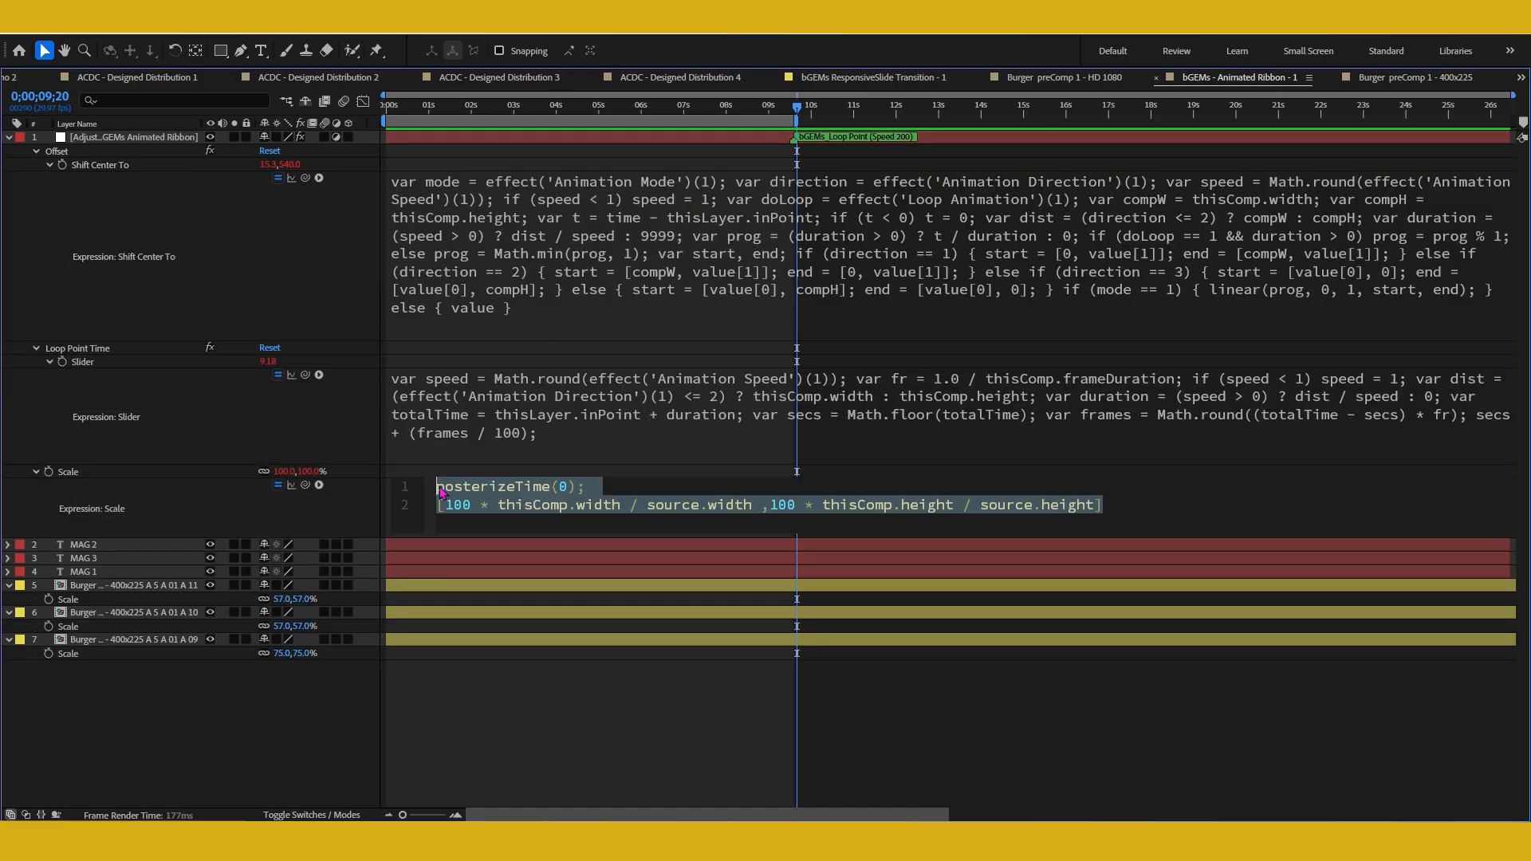
{"action": "left_click", "coordinate": [355, 432]}
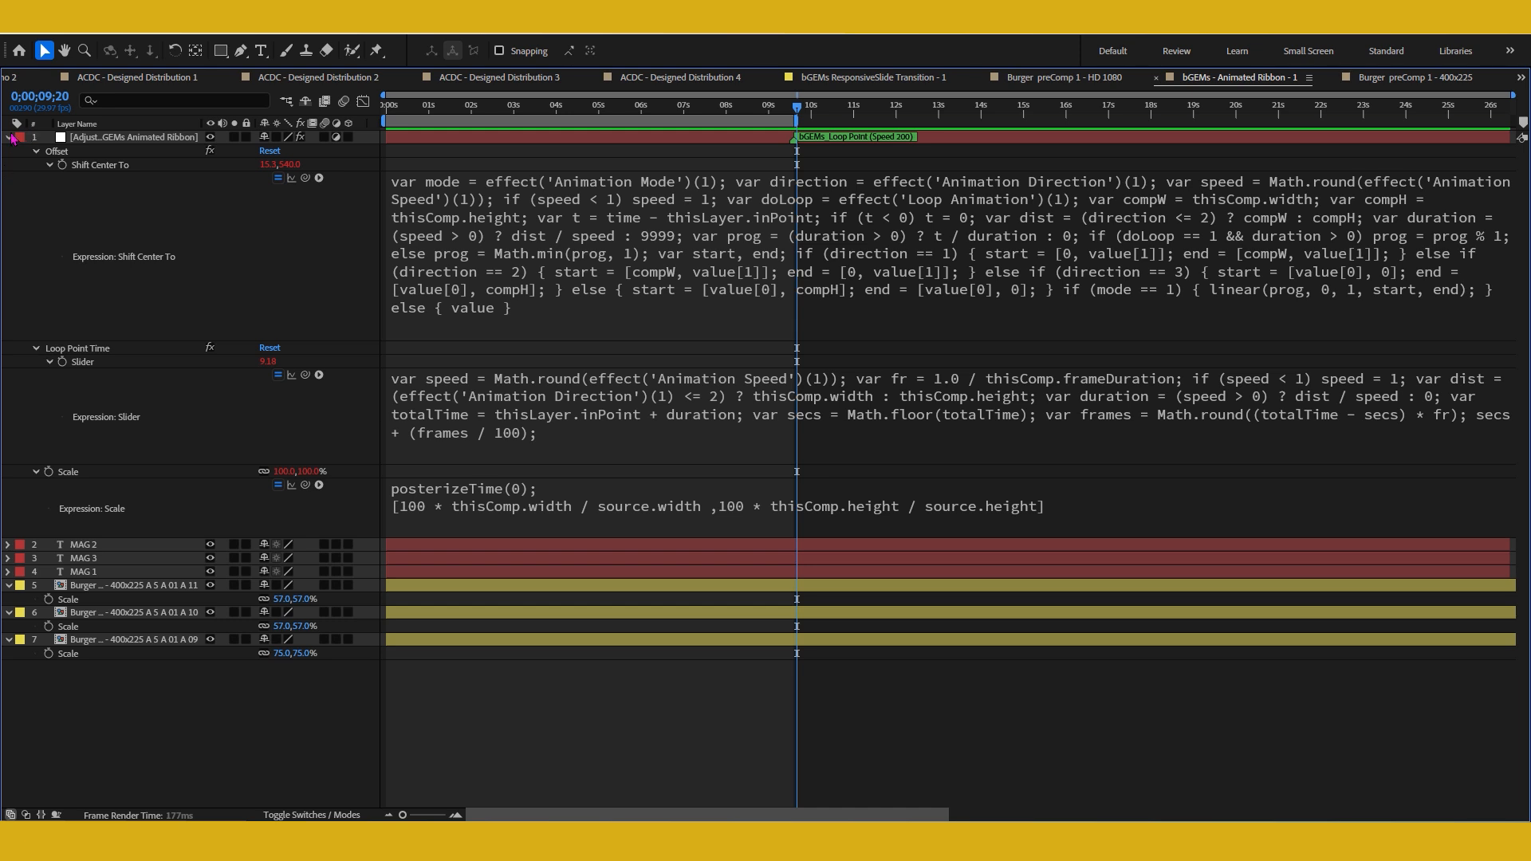
{"action": "left_click", "coordinate": [12, 138]}
{"action": "key", "text": "grave"}
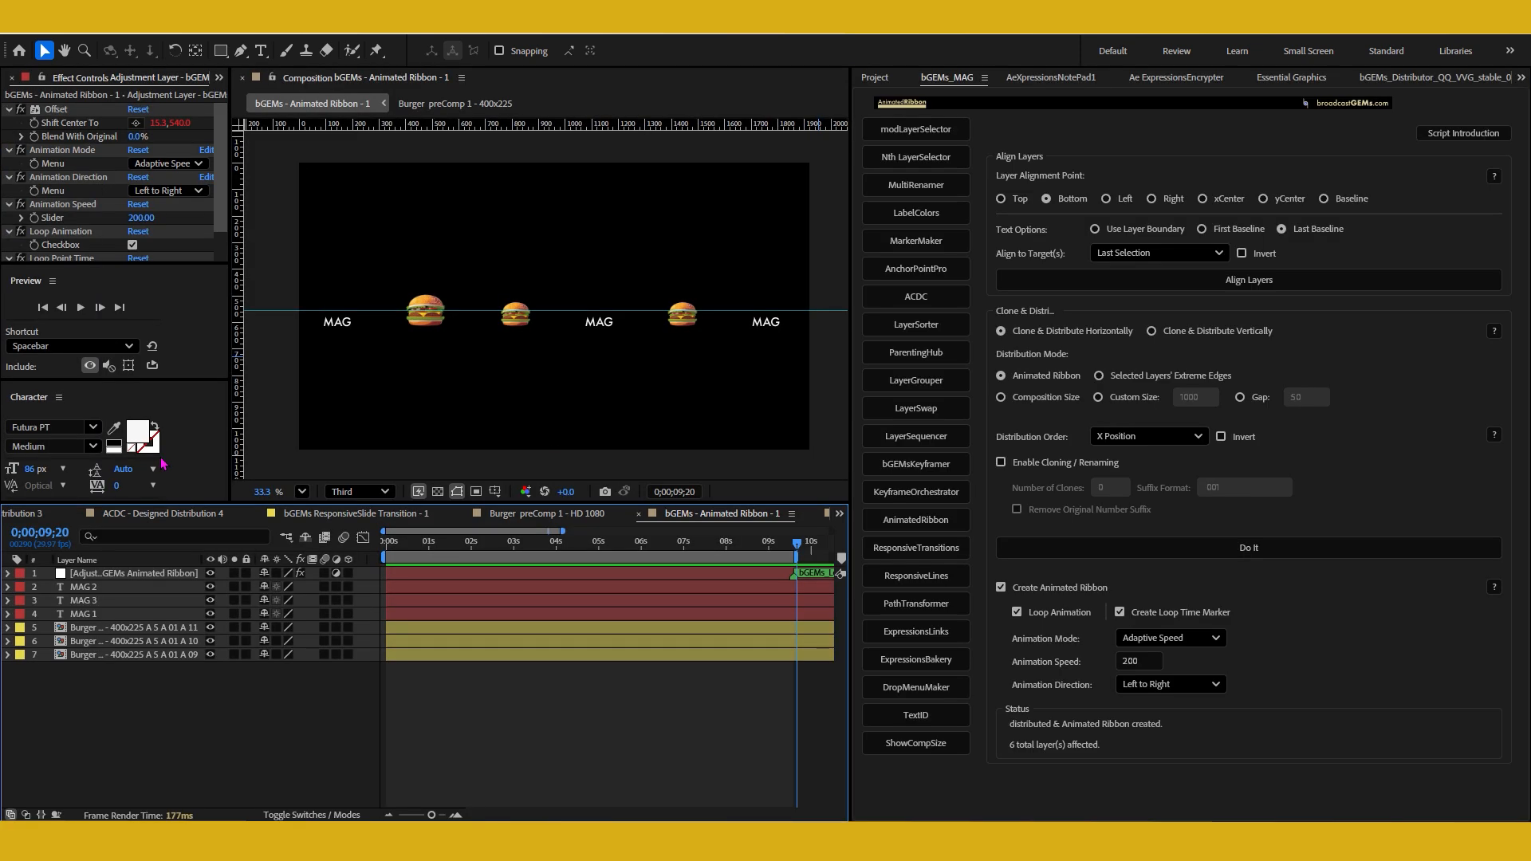
- Delete the animated ribbon adjustment layer
{"action": "left_click", "coordinate": [141, 588]}
{"action": "left_click", "coordinate": [144, 575]}
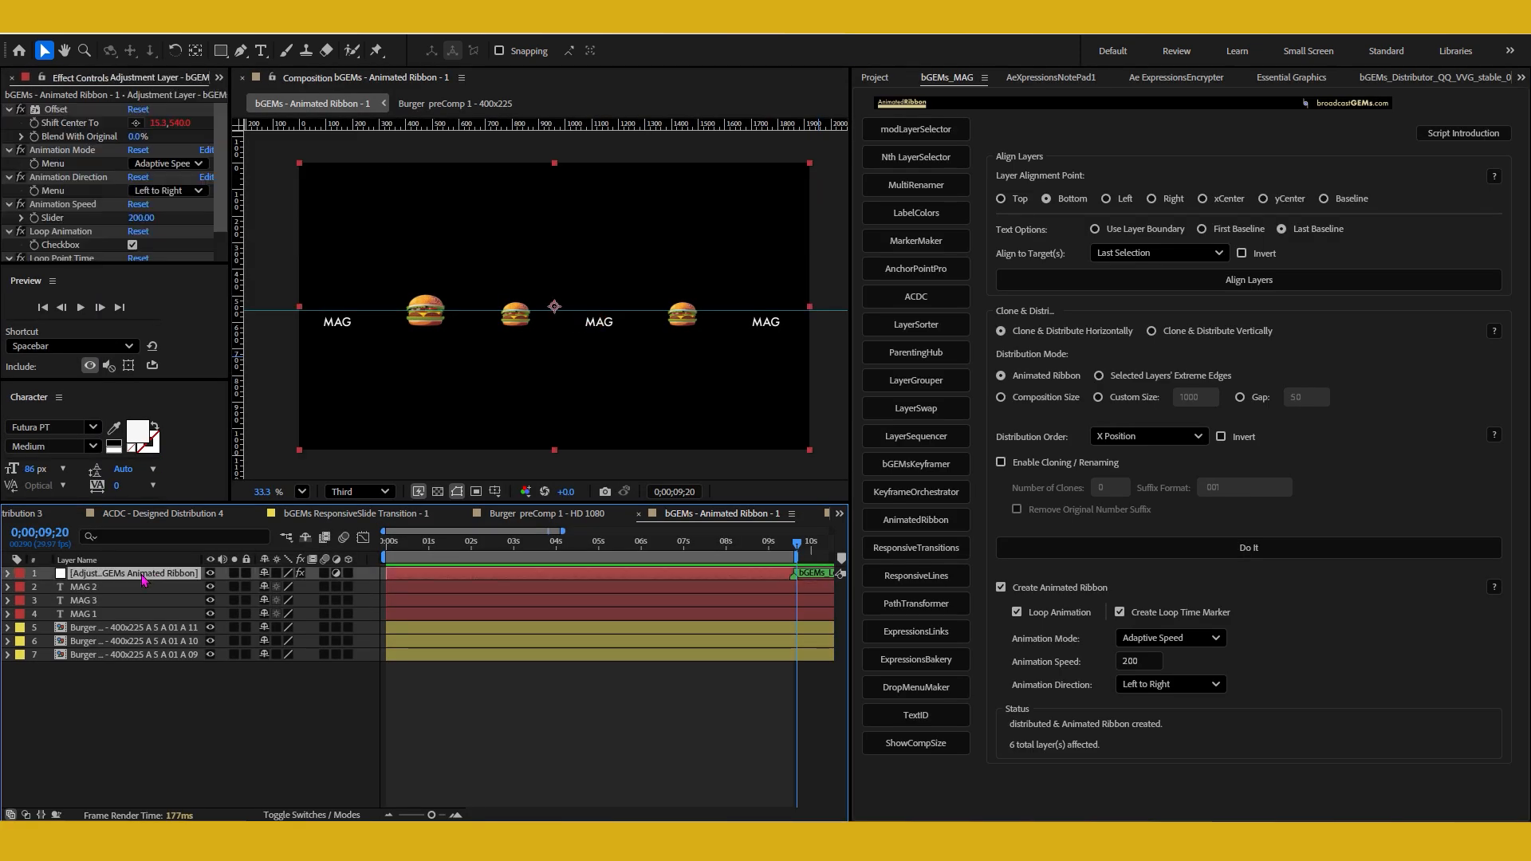
{"action": "key", "text": "Delete"}
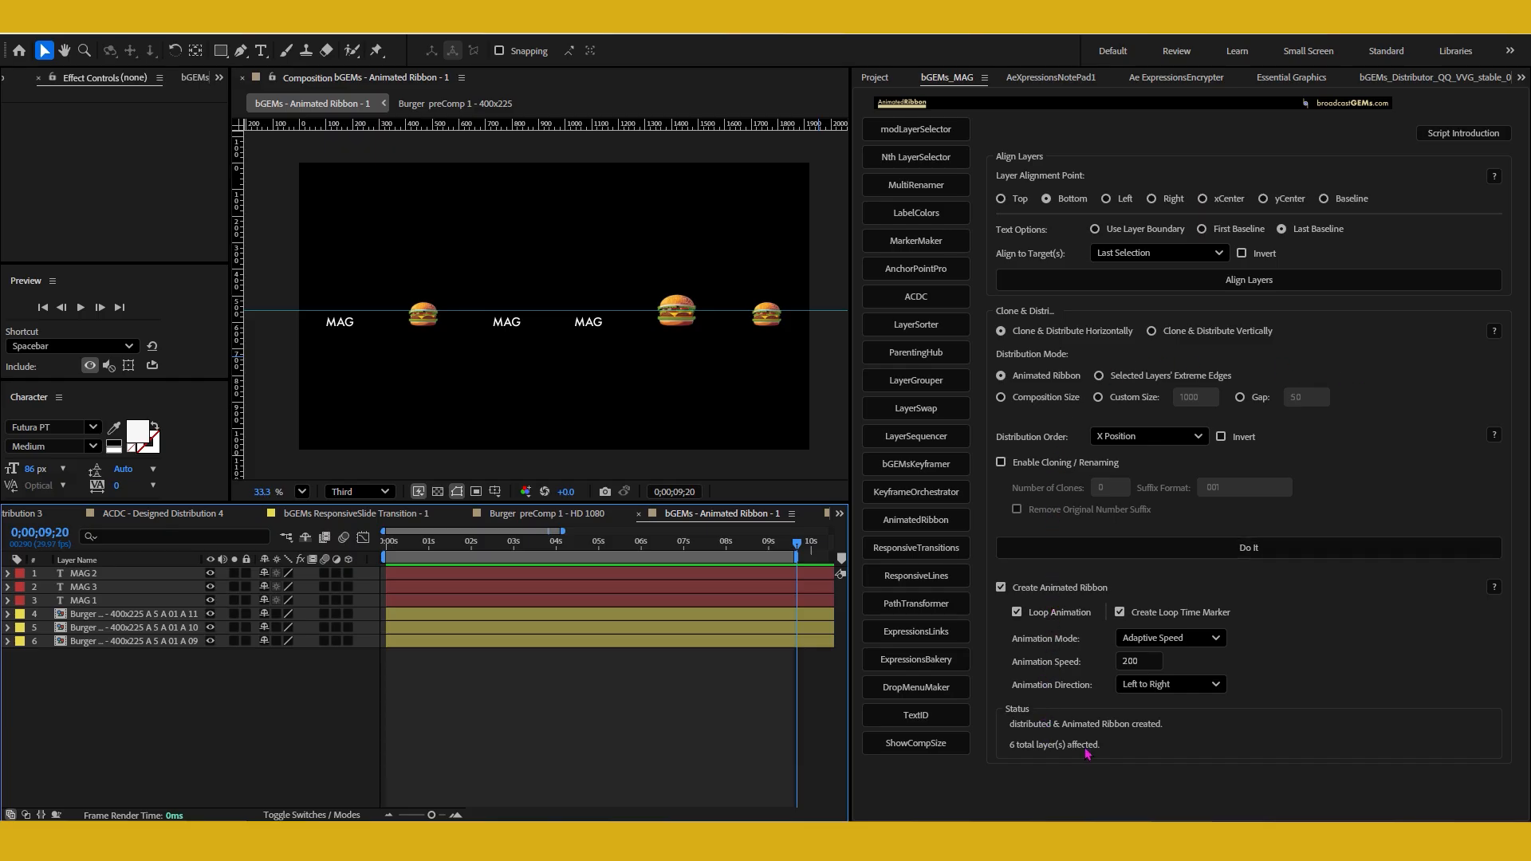
- Add a second line reading "MAG" to the MAG 2 text layer
{"action": "double_click", "coordinate": [592, 323]}
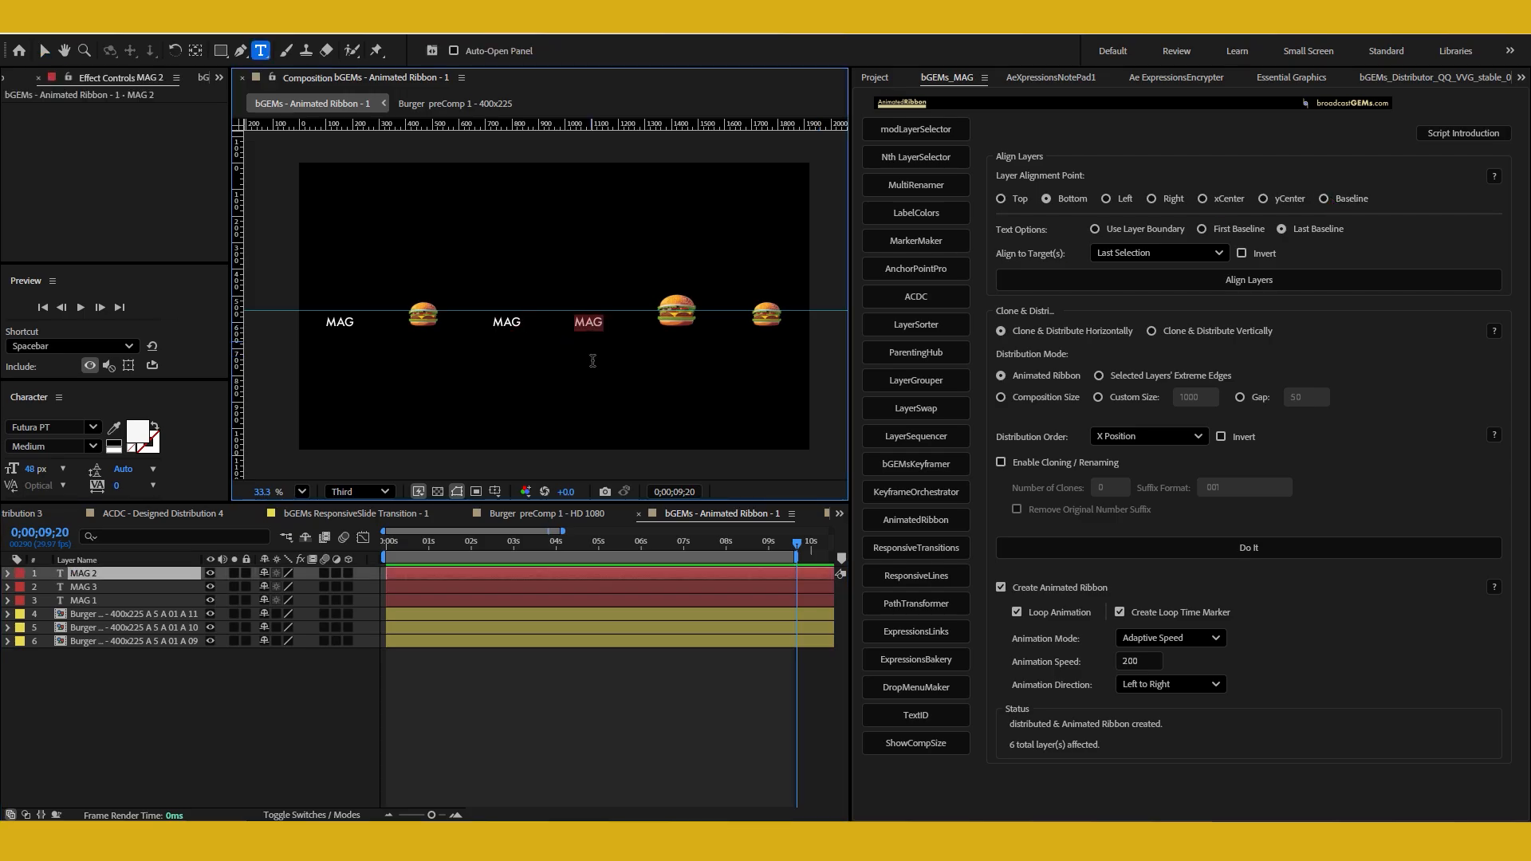
{"action": "key", "text": "End"}
{"action": "key", "text": "Return"}
{"action": "type", "text": "MAG"}
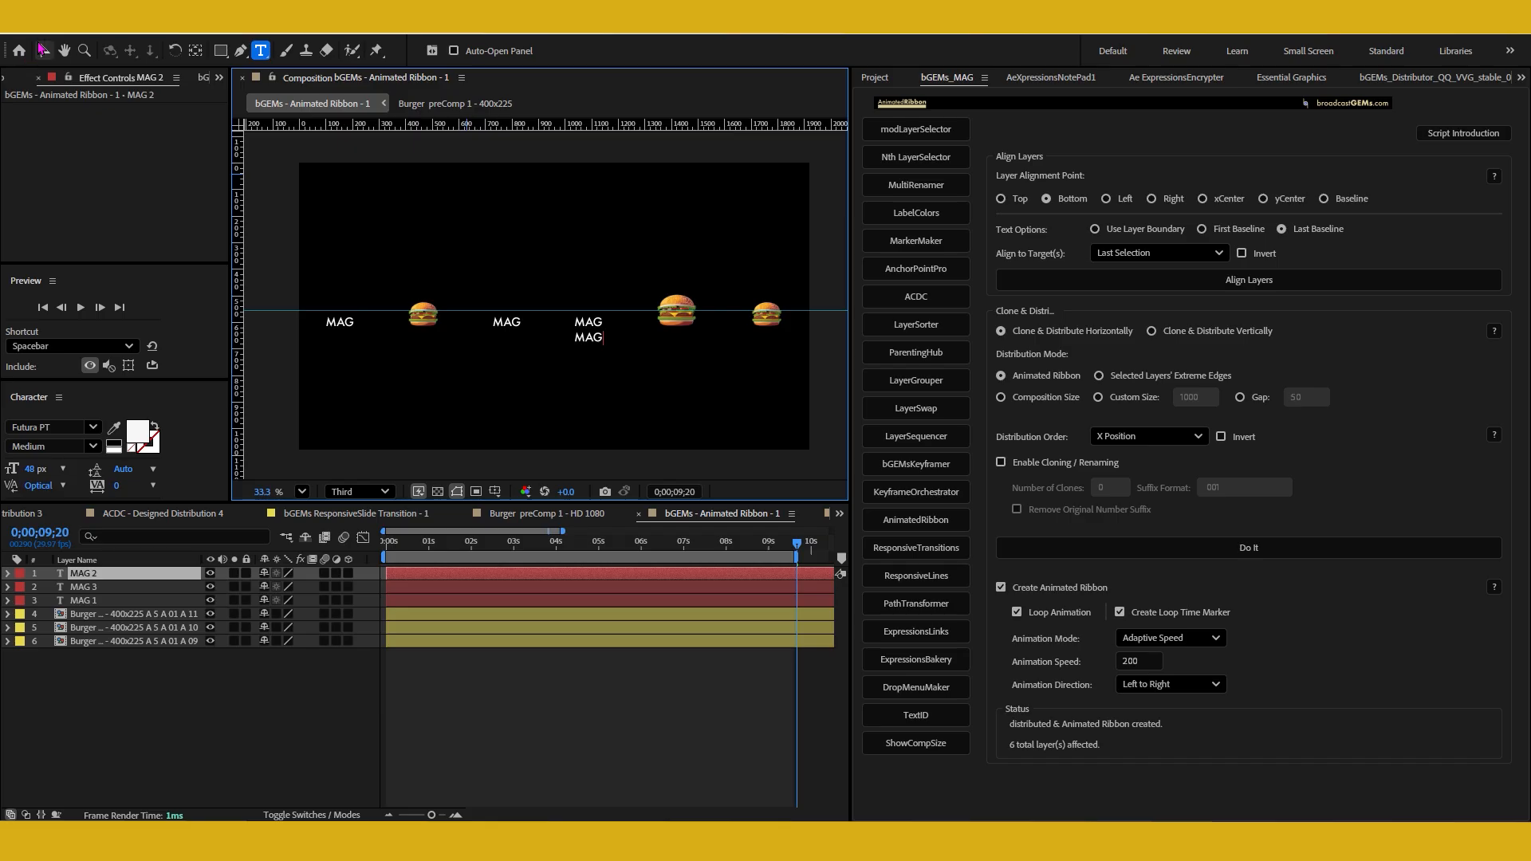
{"action": "key", "text": "Escape"}
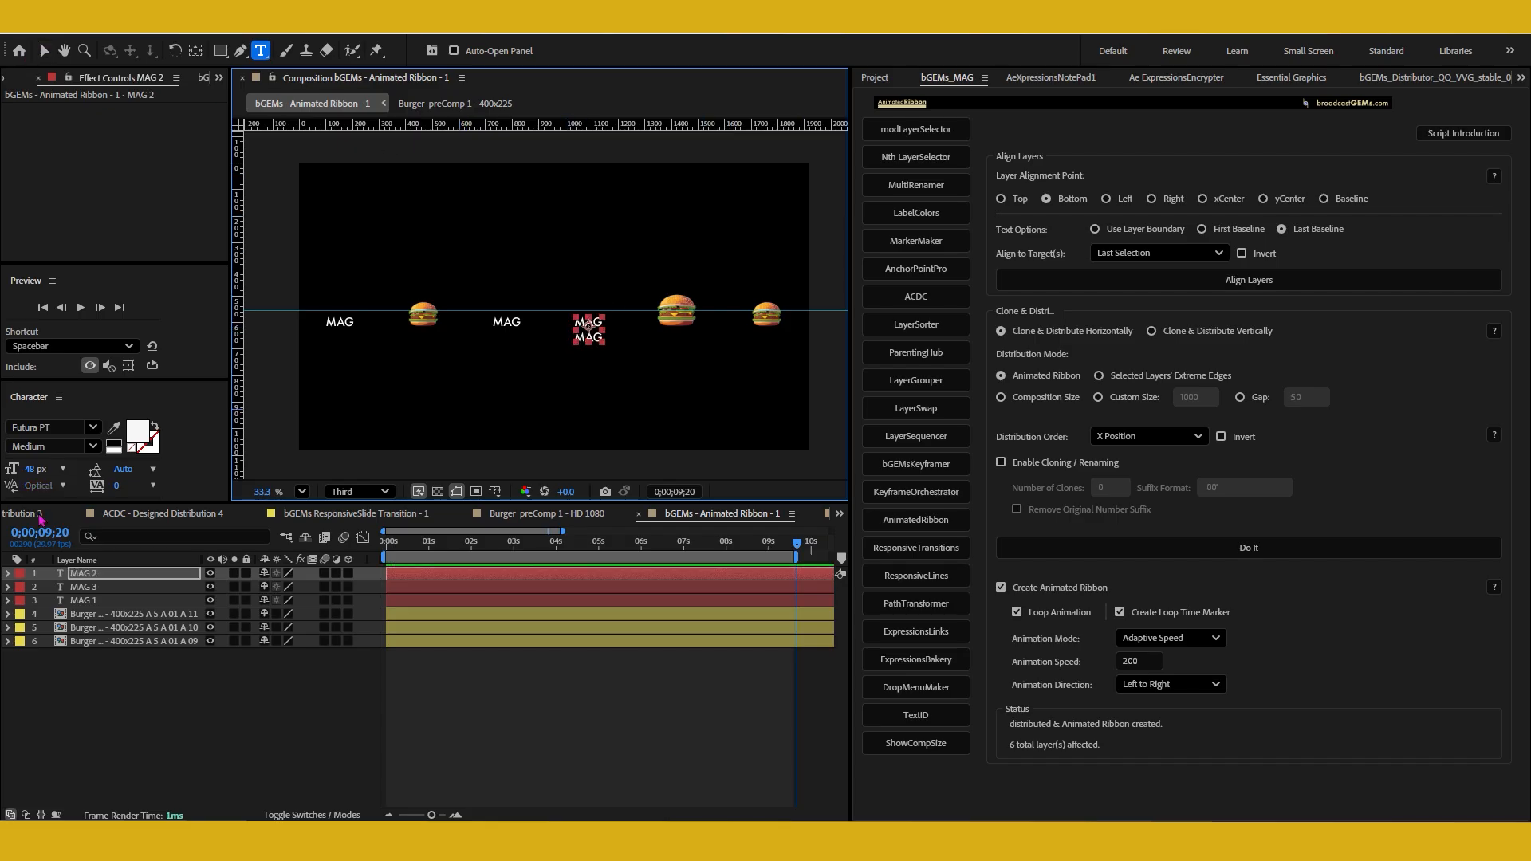
- Set the font size of the two-line MAG 2 text to 122 px
{"action": "double_click", "coordinate": [94, 573]}
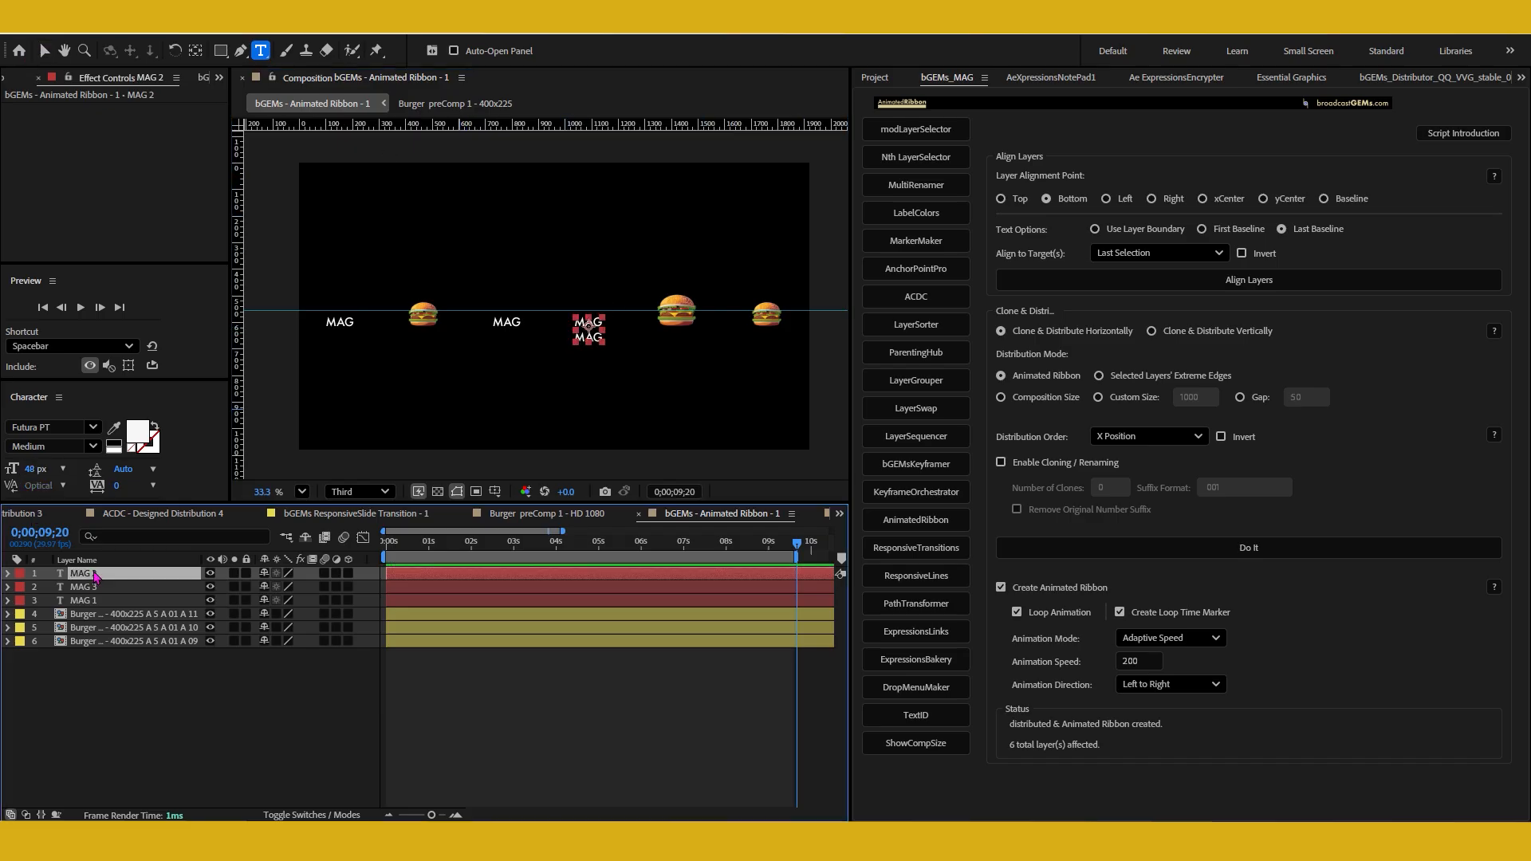
{"action": "left_click", "coordinate": [37, 469]}
{"action": "left_click_drag", "start_coordinate": [38, 469], "coordinate": [93, 465]}
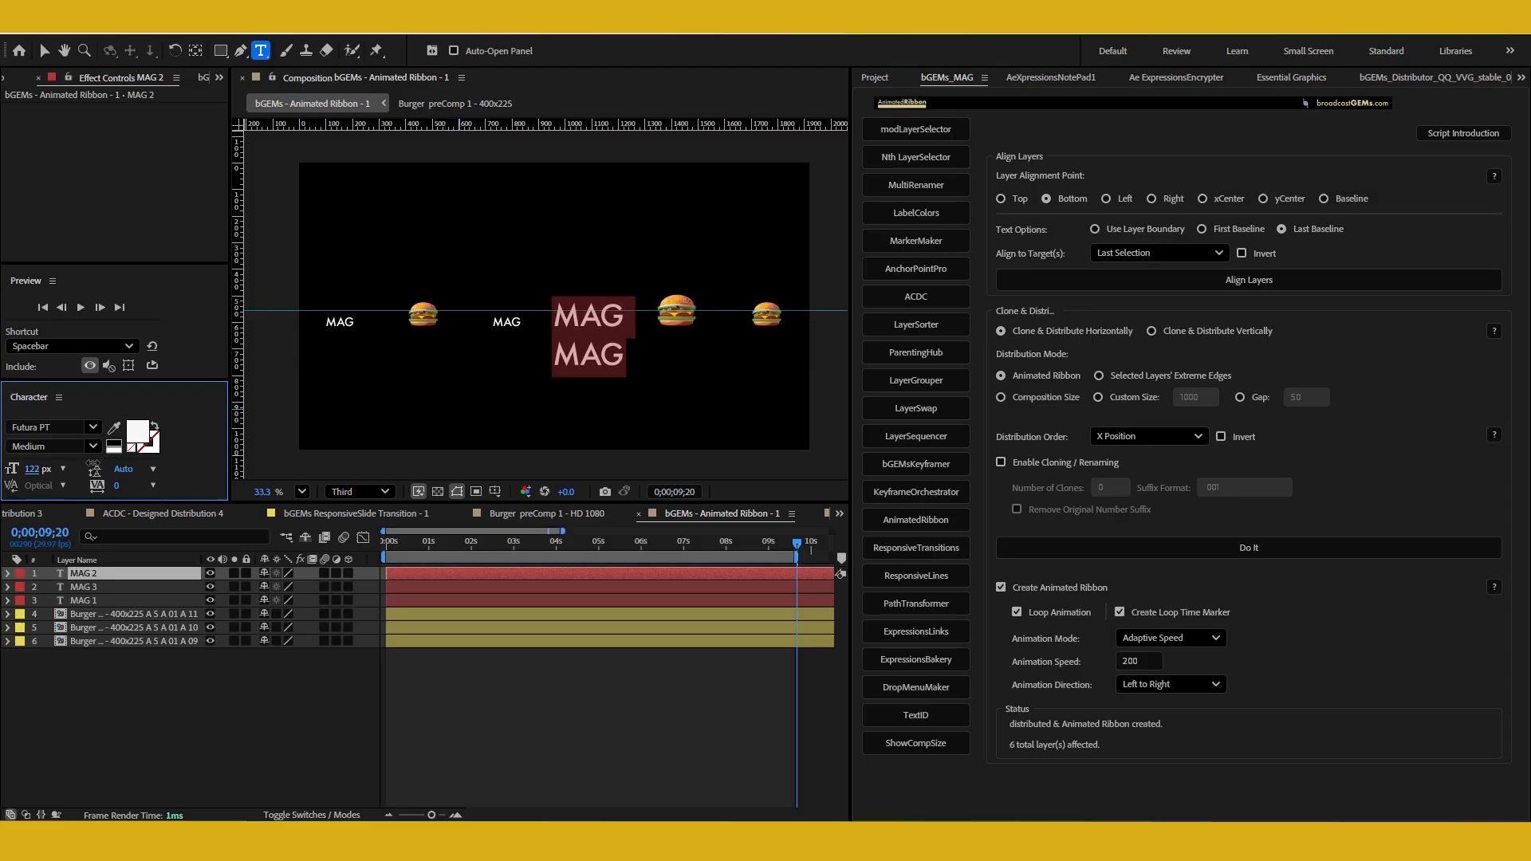
{"action": "left_click", "coordinate": [44, 50]}
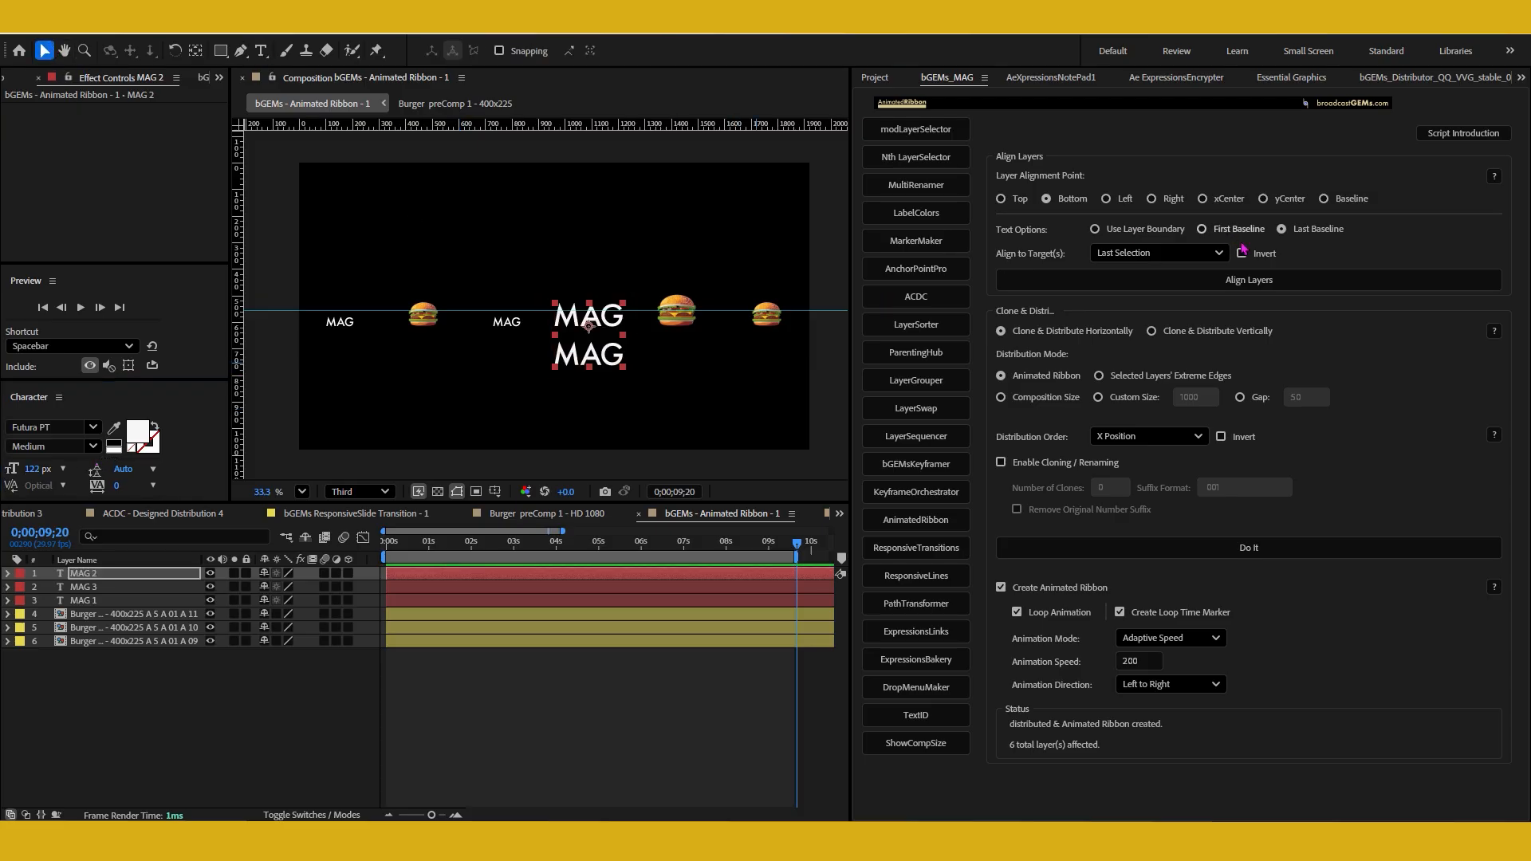
- Align the MAG 2 text to MAG 1 by Baseline, using the Last Baseline option and the last selection as target
{"action": "left_click", "coordinate": [1350, 203]}
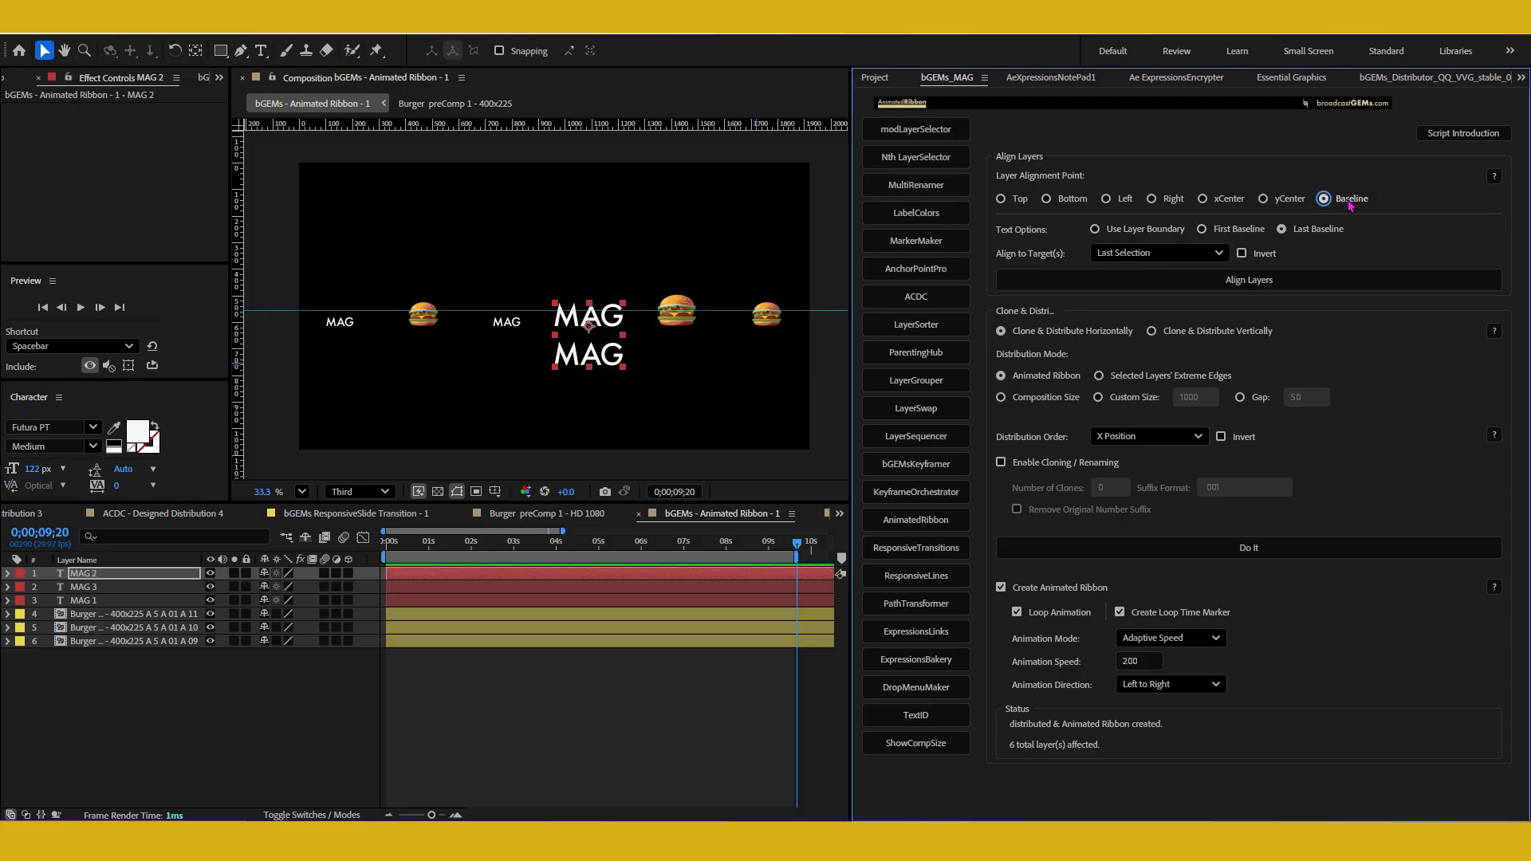
{"action": "left_click", "coordinate": [518, 323], "text": "shift"}
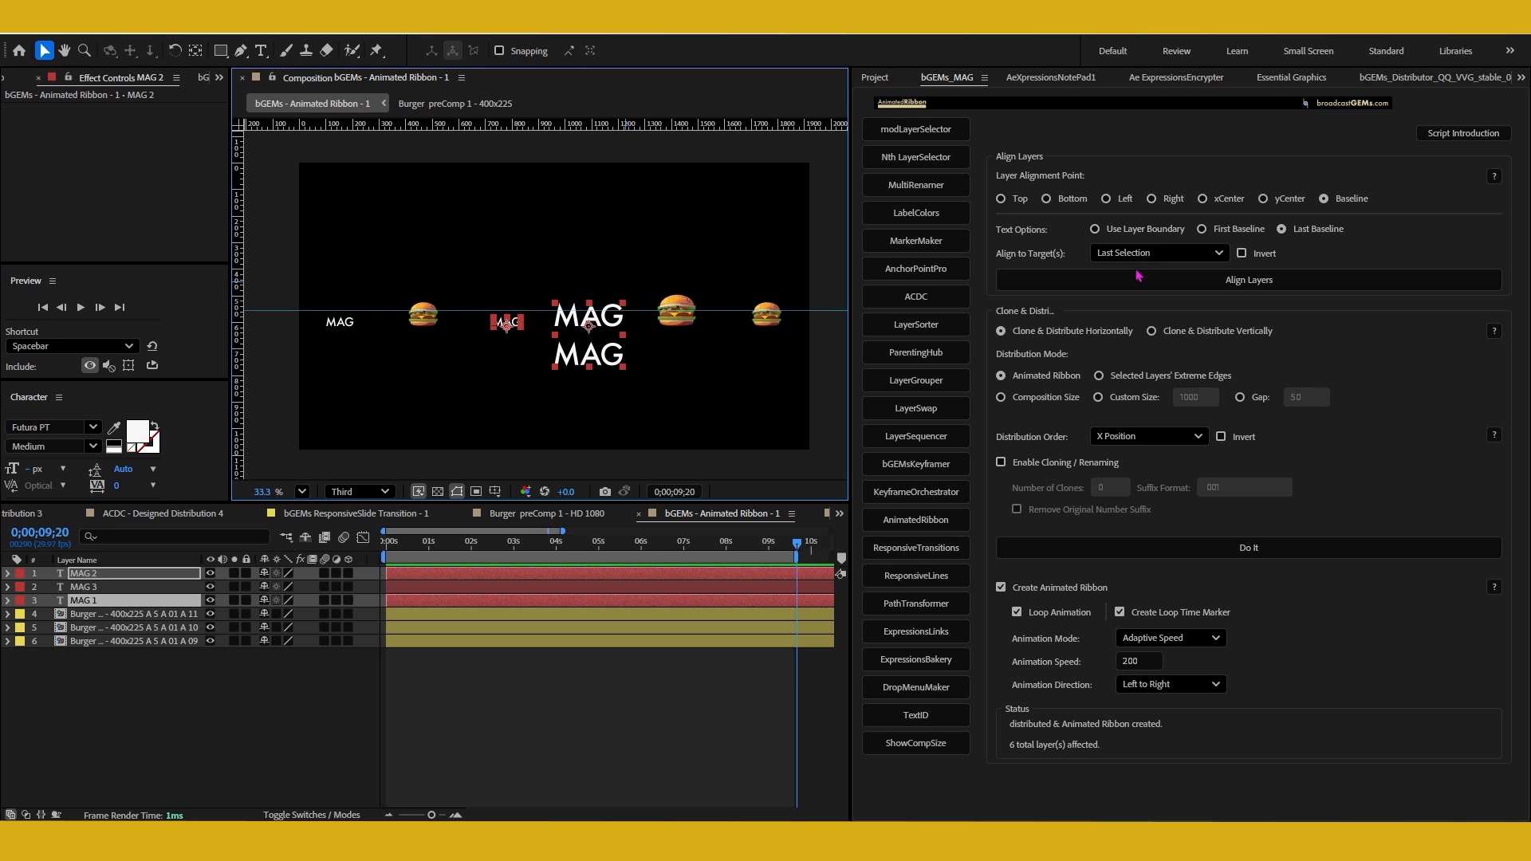
{"action": "left_click", "coordinate": [526, 356]}
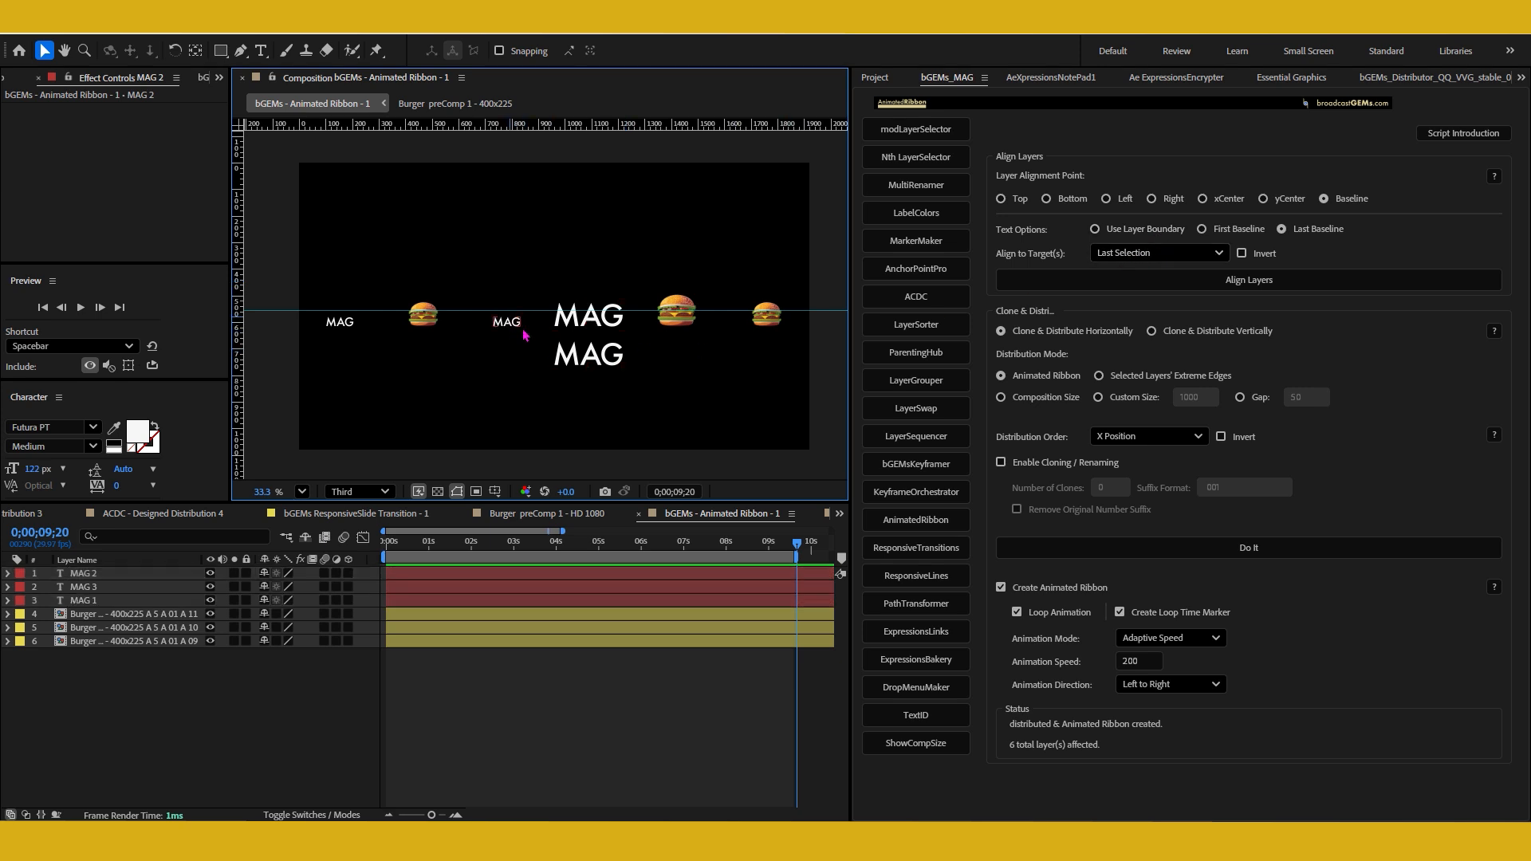
{"action": "left_click", "coordinate": [586, 351]}
{"action": "left_click", "coordinate": [517, 324], "text": "shift"}
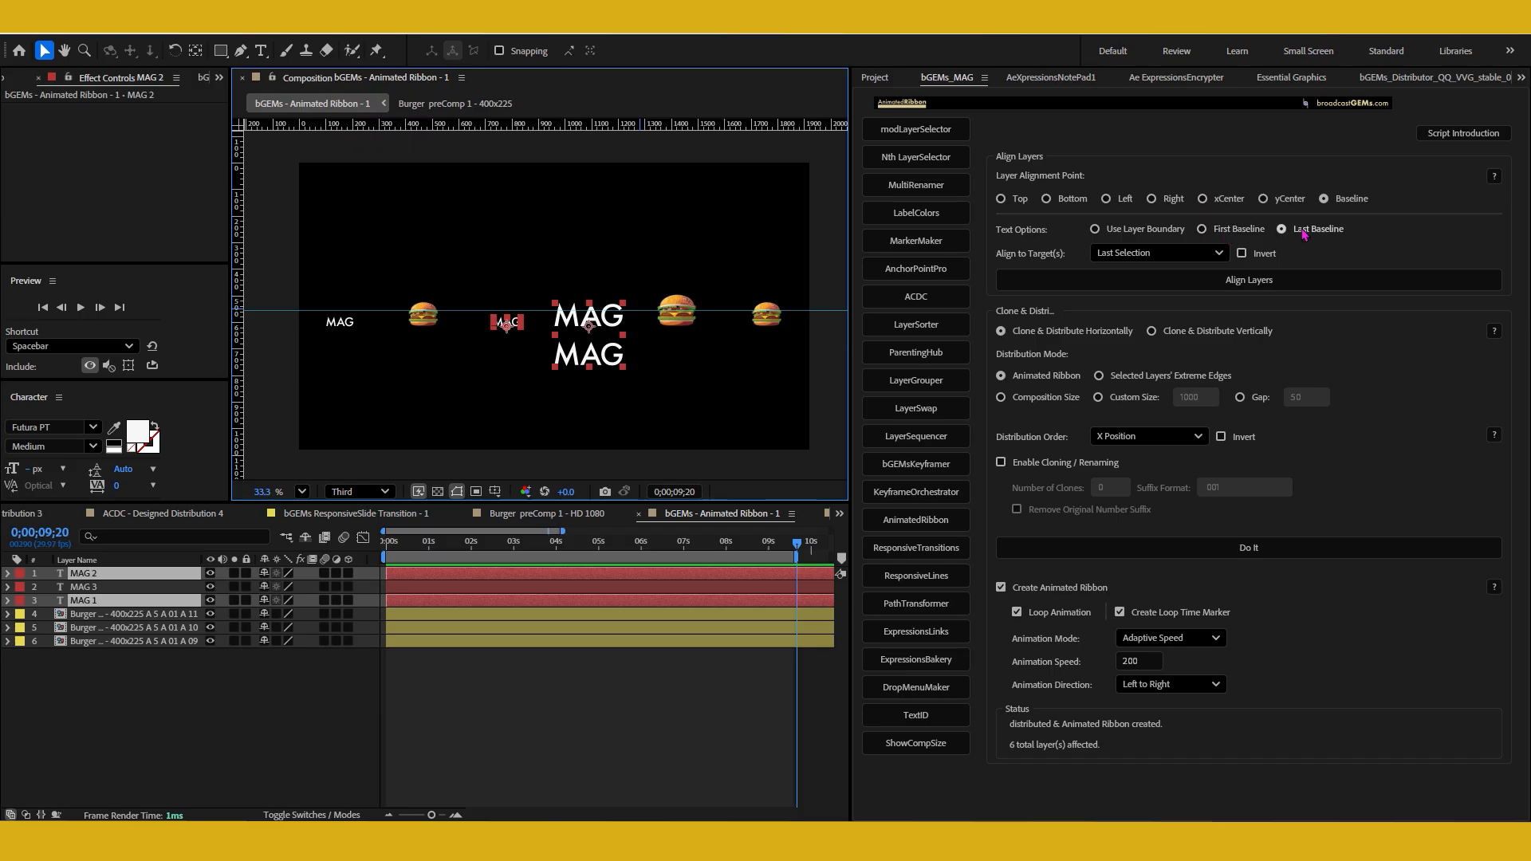
{"action": "left_click", "coordinate": [1234, 285]}
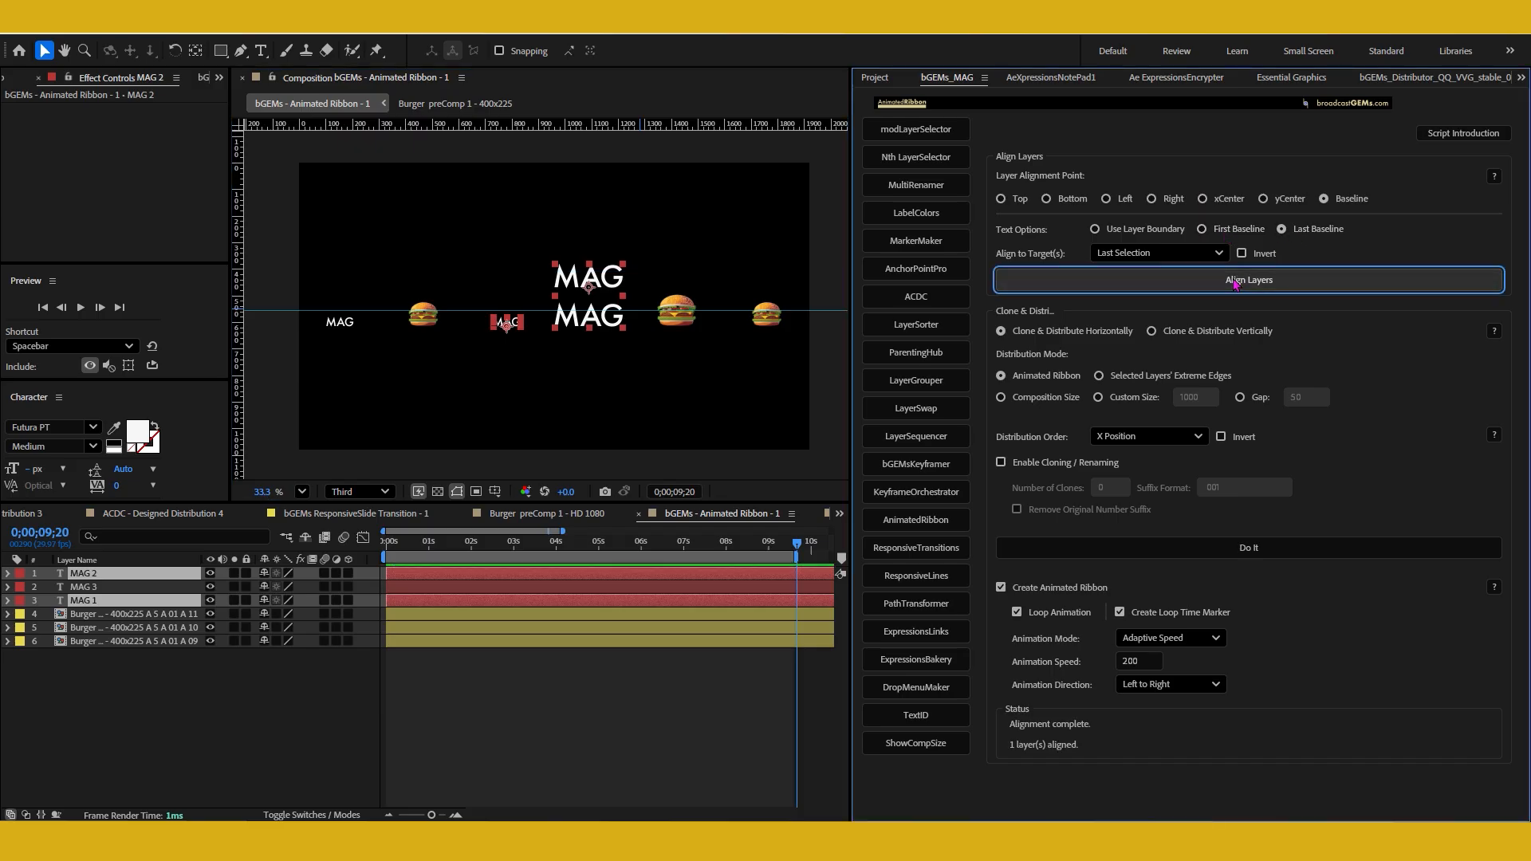
- Place a horizontal guide along the shared baseline of the MAG 1 and MAG 2 text
{"action": "scroll", "coordinate": [691, 323], "scroll_direction": "up", "scroll_amount": 3}
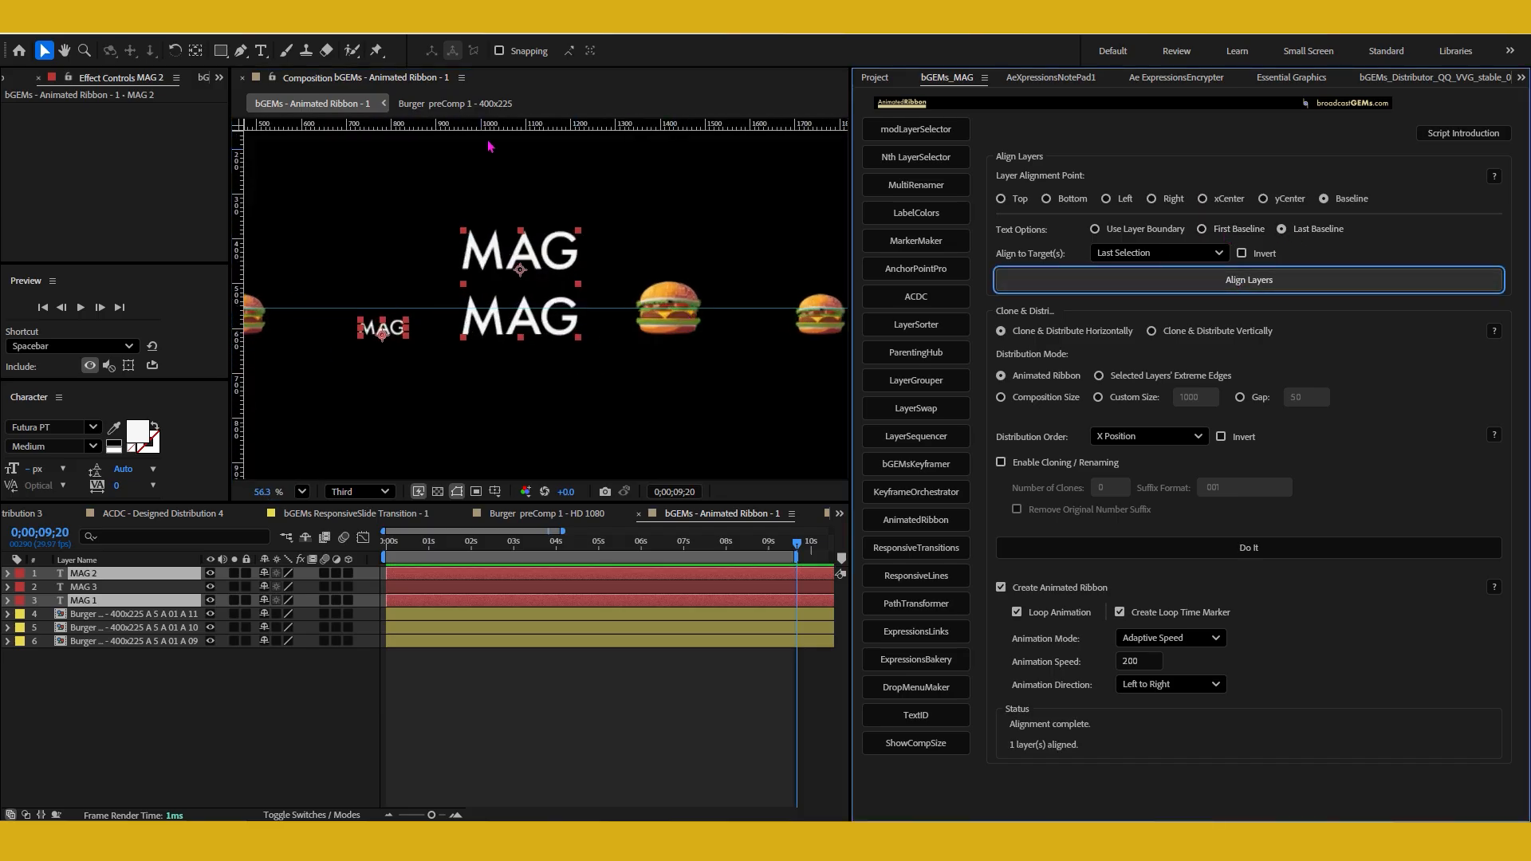
{"action": "left_click_drag", "start_coordinate": [562, 125], "coordinate": [570, 334]}
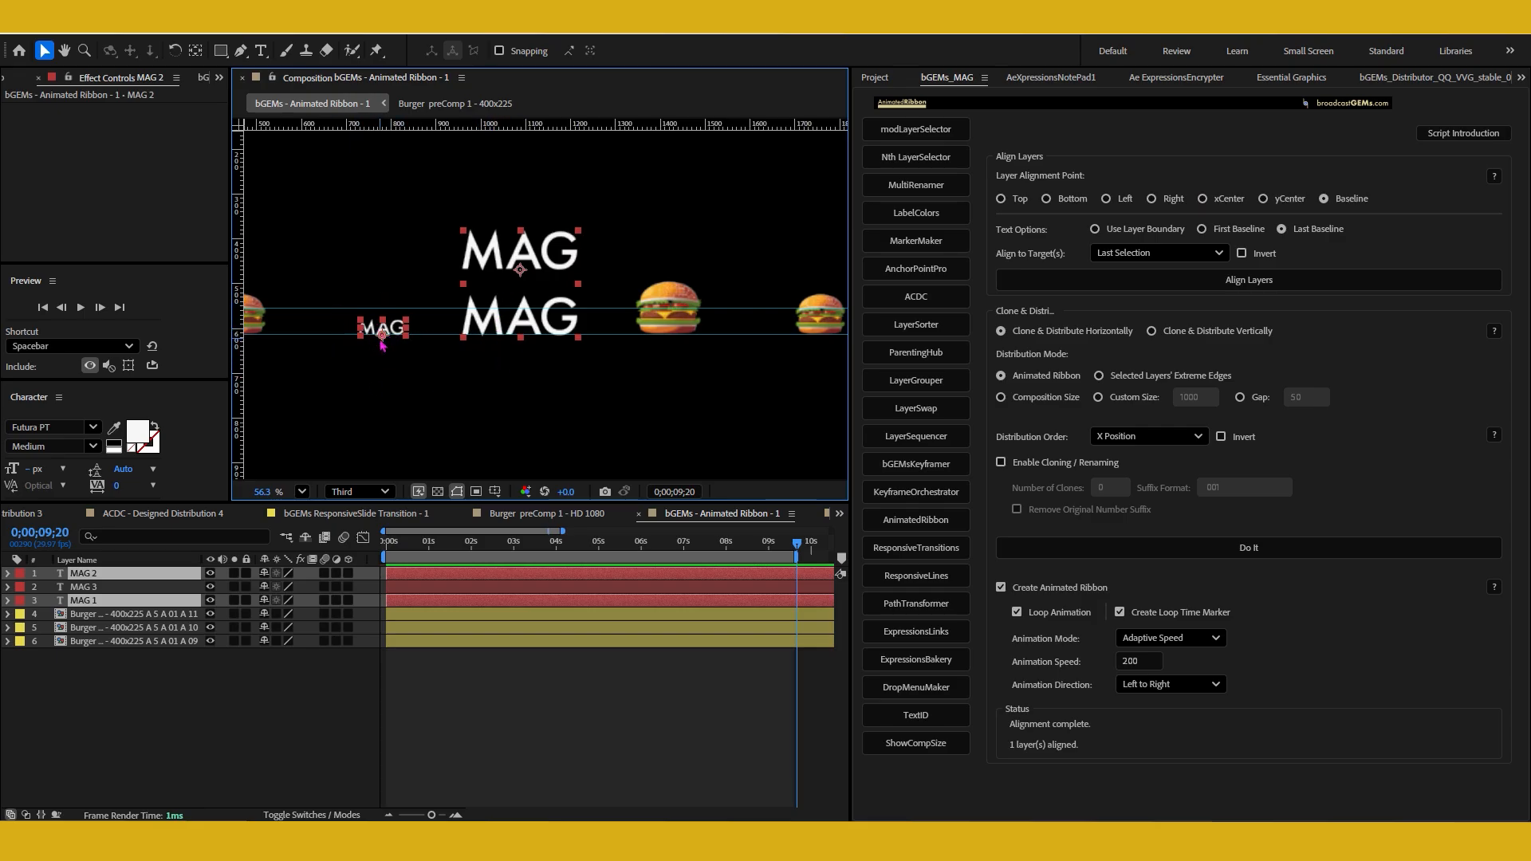
{"action": "left_click", "coordinate": [440, 368]}
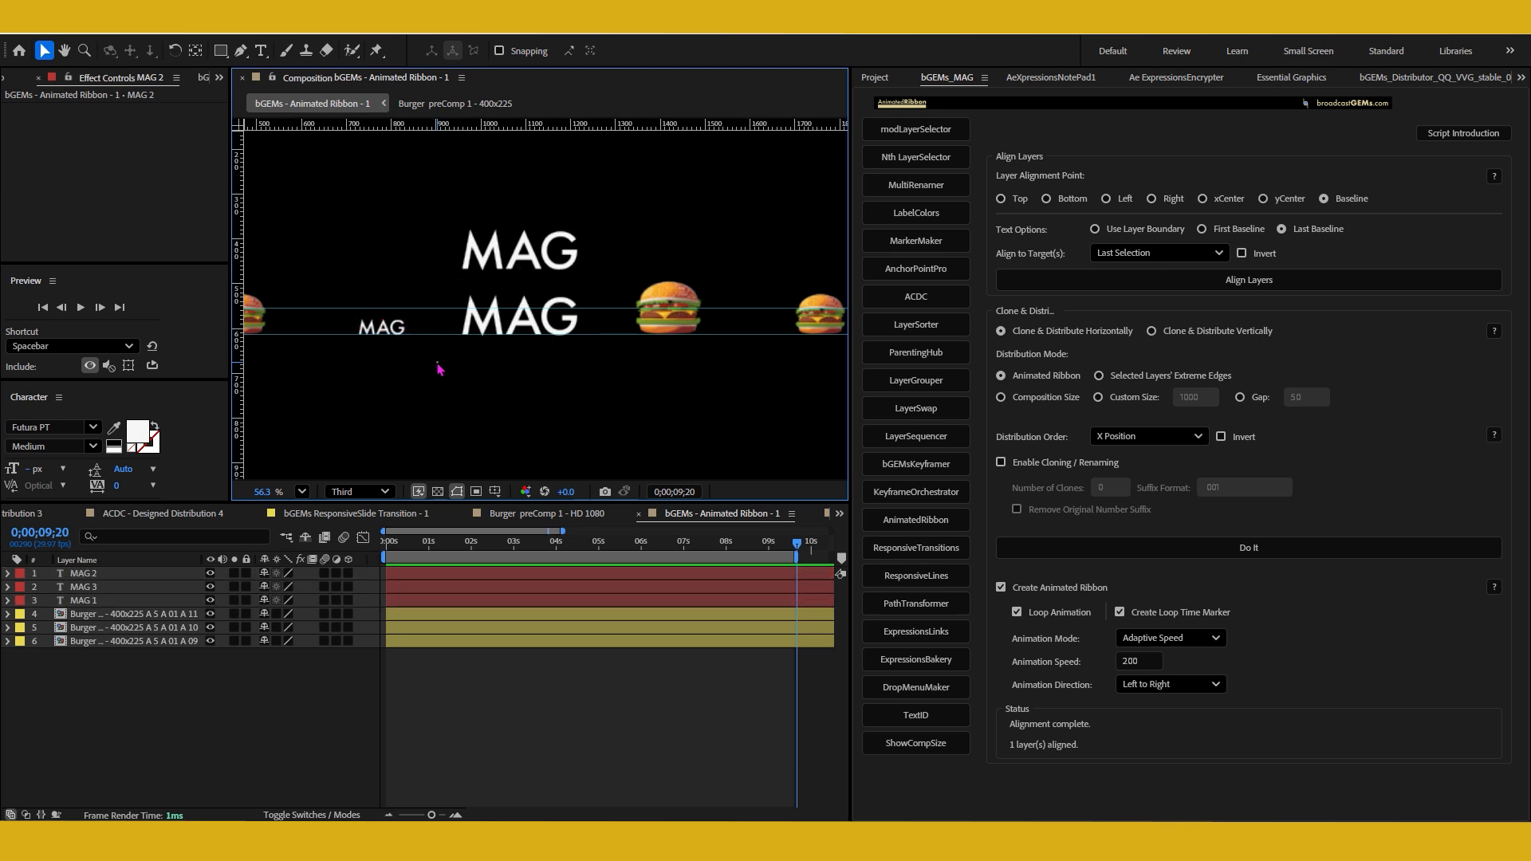
- Align the two-line MAG 2 text to MAG 1 by its First Baseline
{"action": "left_click", "coordinate": [514, 280]}
{"action": "left_click", "coordinate": [381, 327], "text": "shift"}
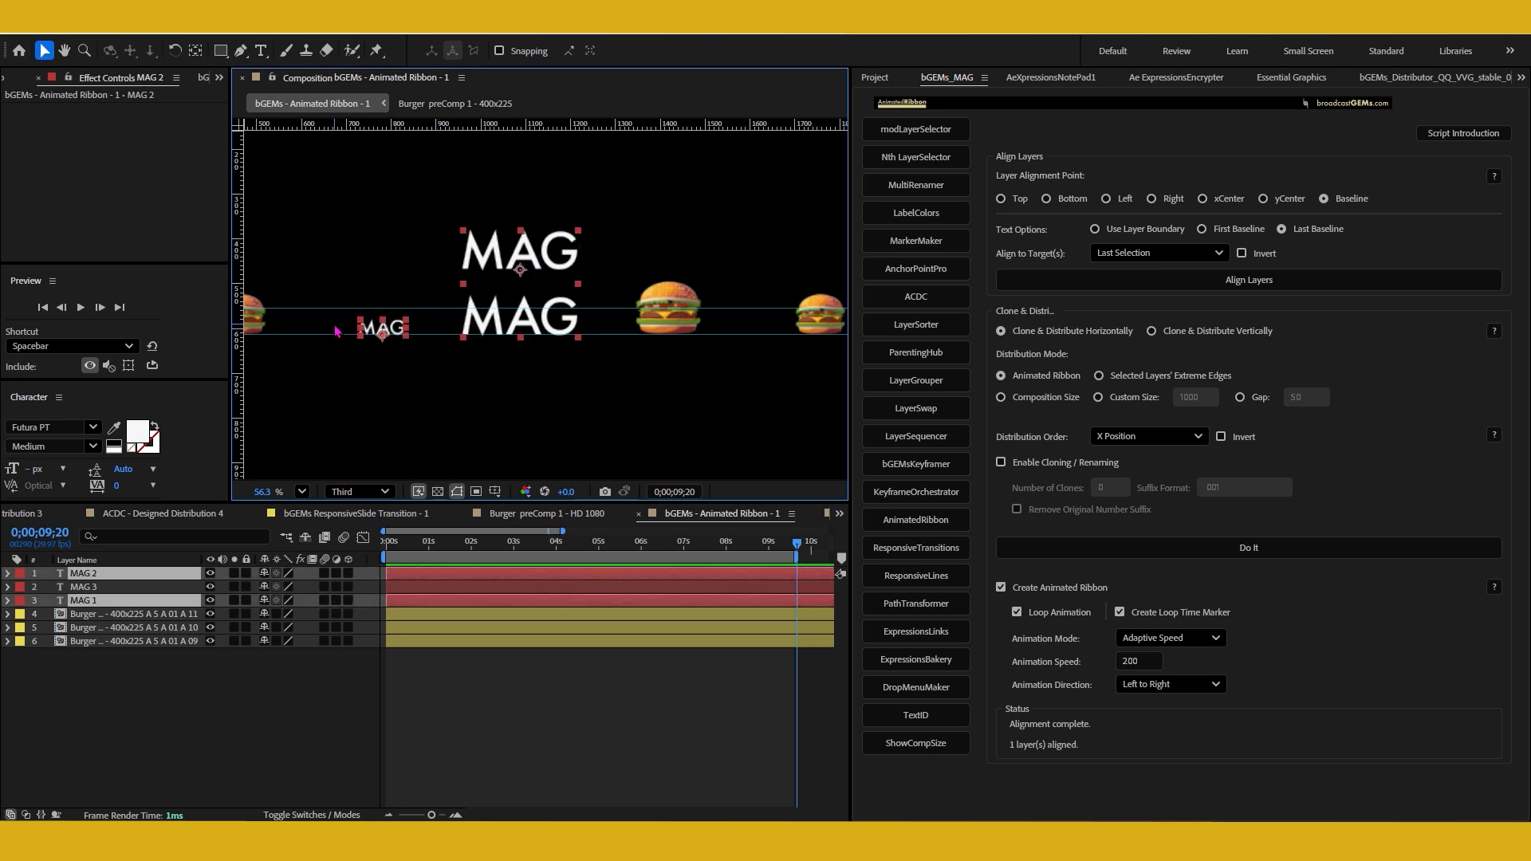
{"action": "left_click", "coordinate": [1220, 229]}
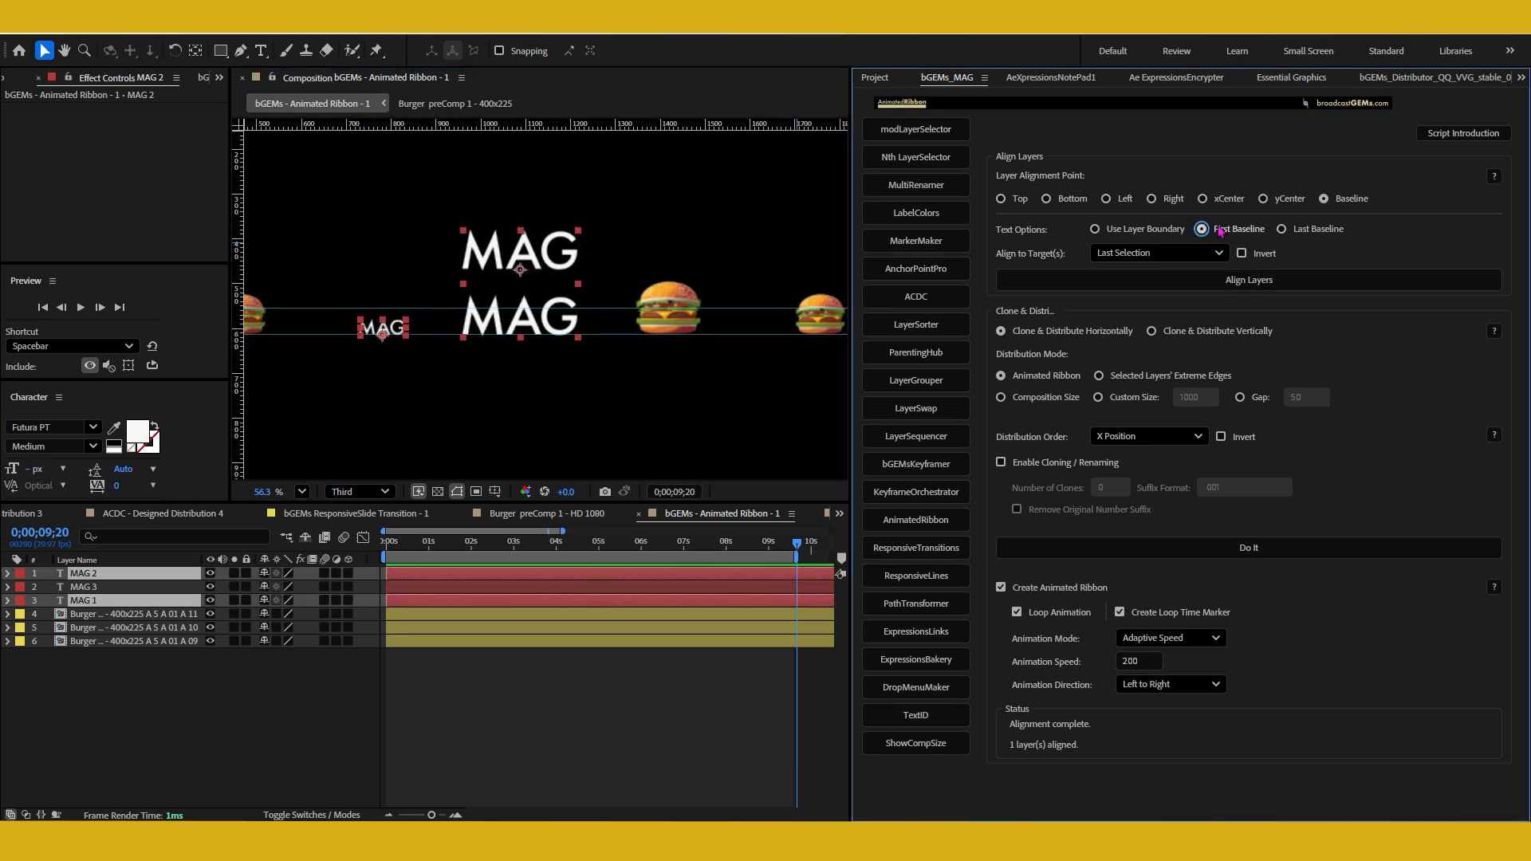
{"action": "left_click", "coordinate": [1202, 281]}
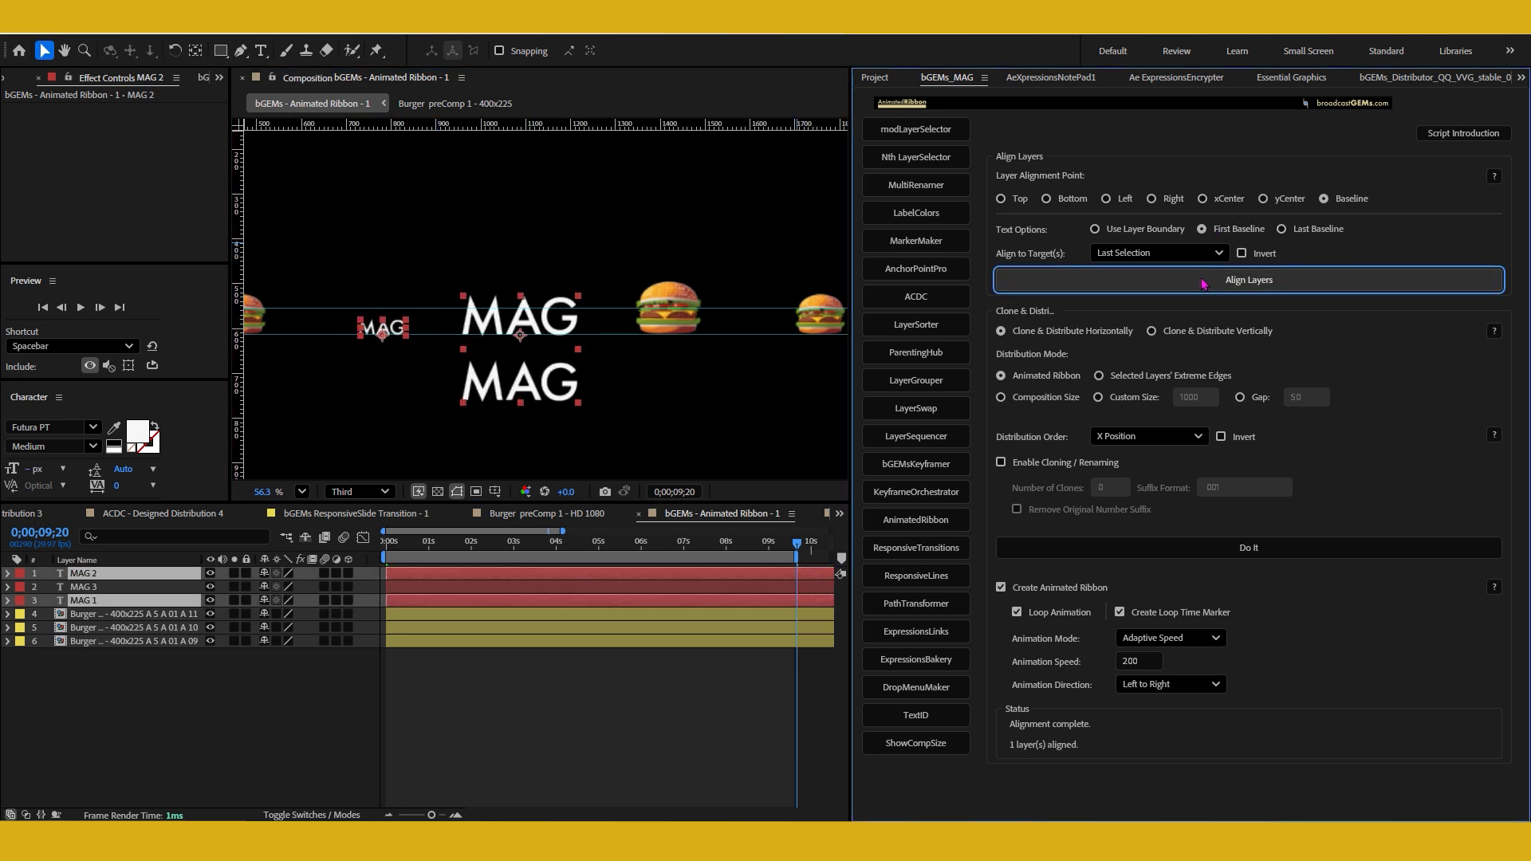
{"action": "left_click", "coordinate": [523, 431]}
- Insert a "j" after the M in both lines of the MAG 2 text so each reads "MjAG"
{"action": "double_click", "coordinate": [522, 323]}
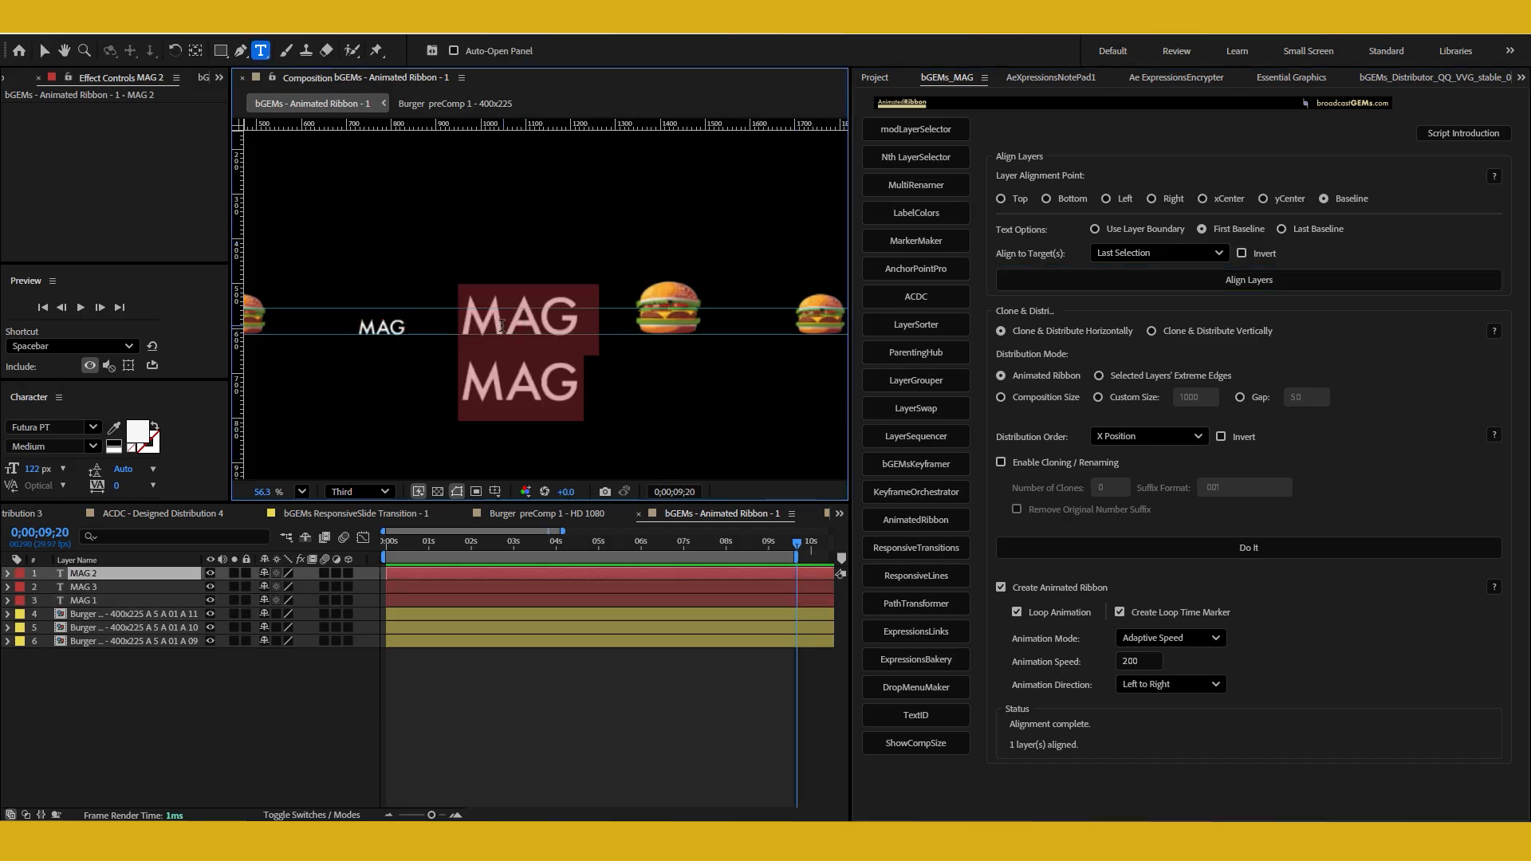
{"action": "left_click", "coordinate": [504, 326]}
{"action": "type", "text": "j"}
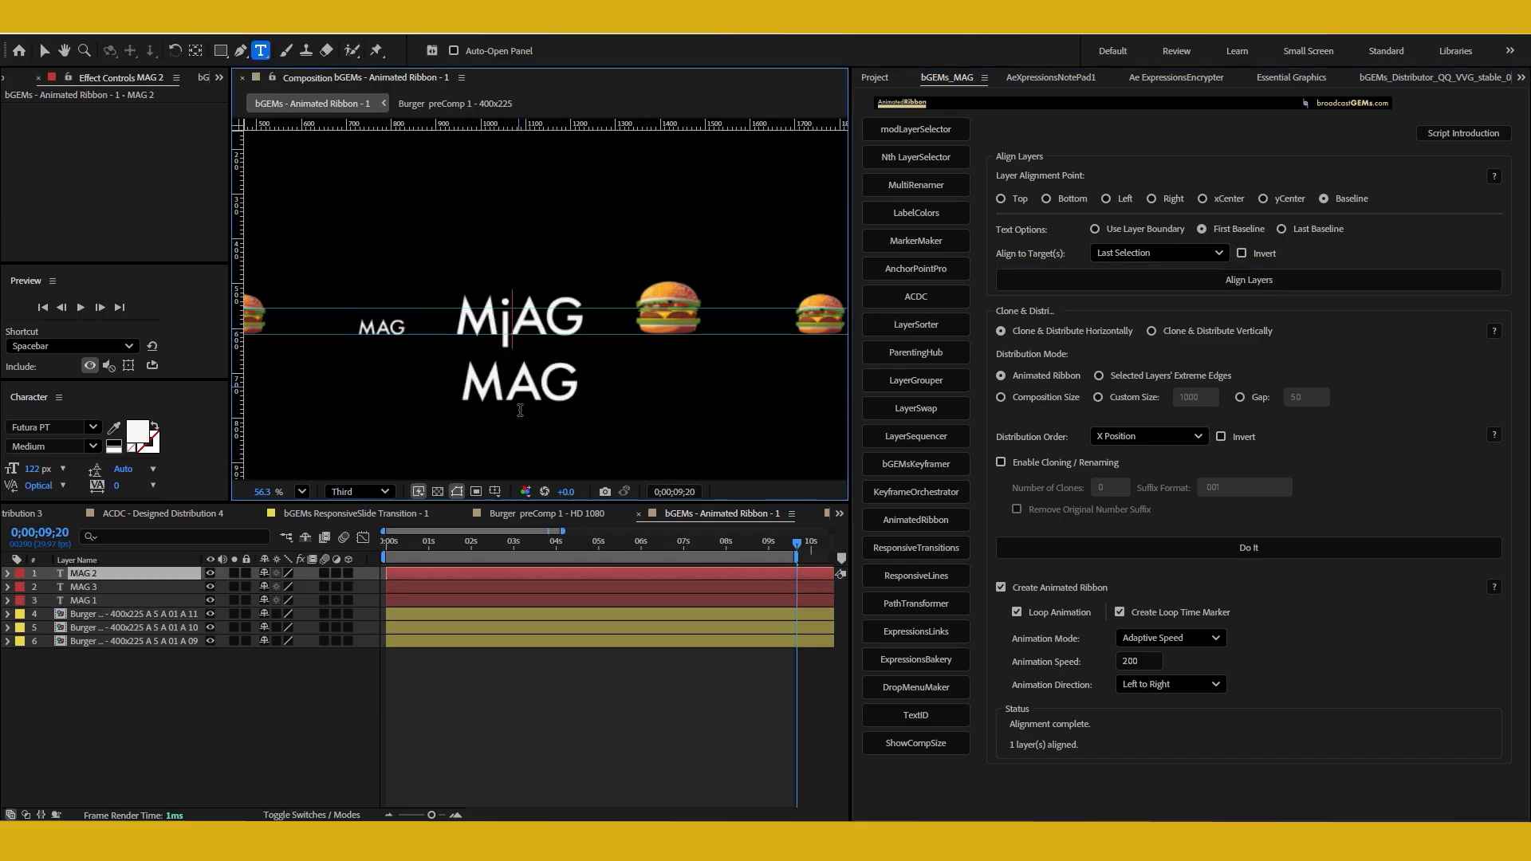
{"action": "left_click", "coordinate": [504, 397]}
{"action": "type", "text": "j"}
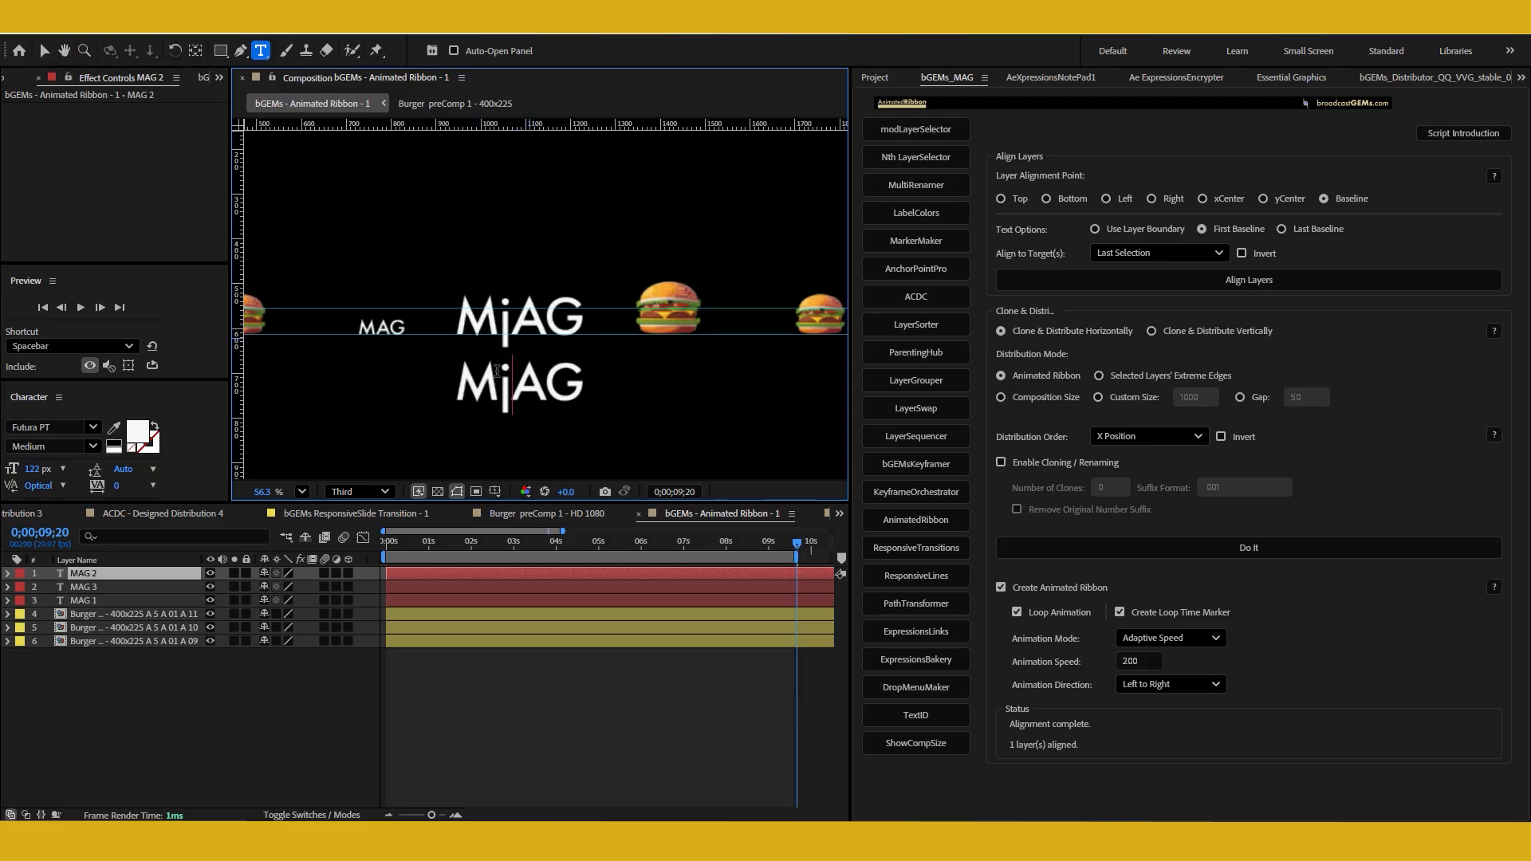
{"action": "left_click", "coordinate": [44, 50]}
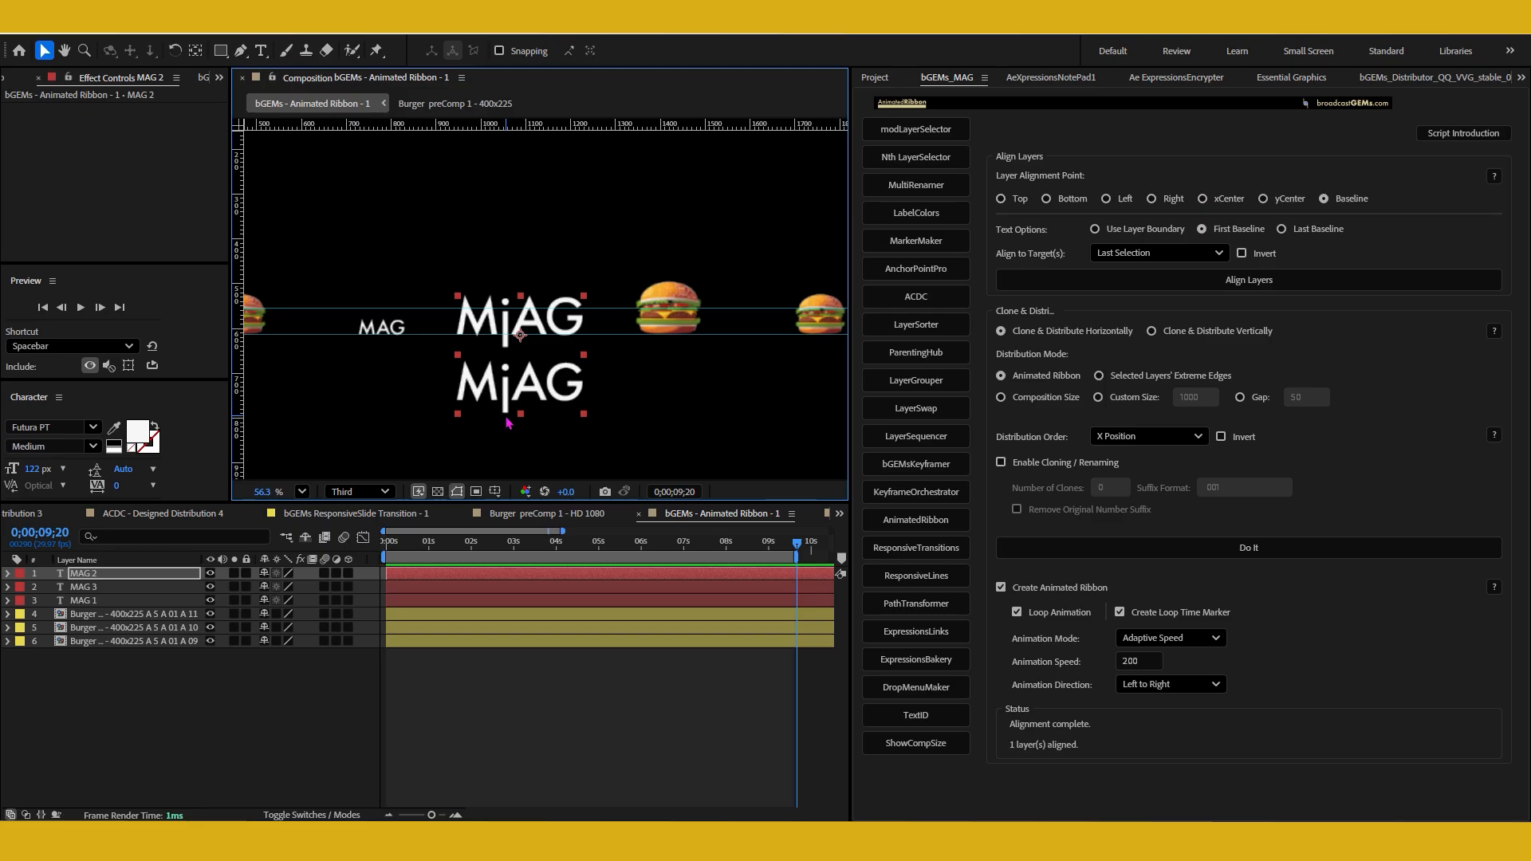
- Align the two-line MjAG text to MAG 1 by its Last Baseline
{"action": "left_click", "coordinate": [382, 332]}
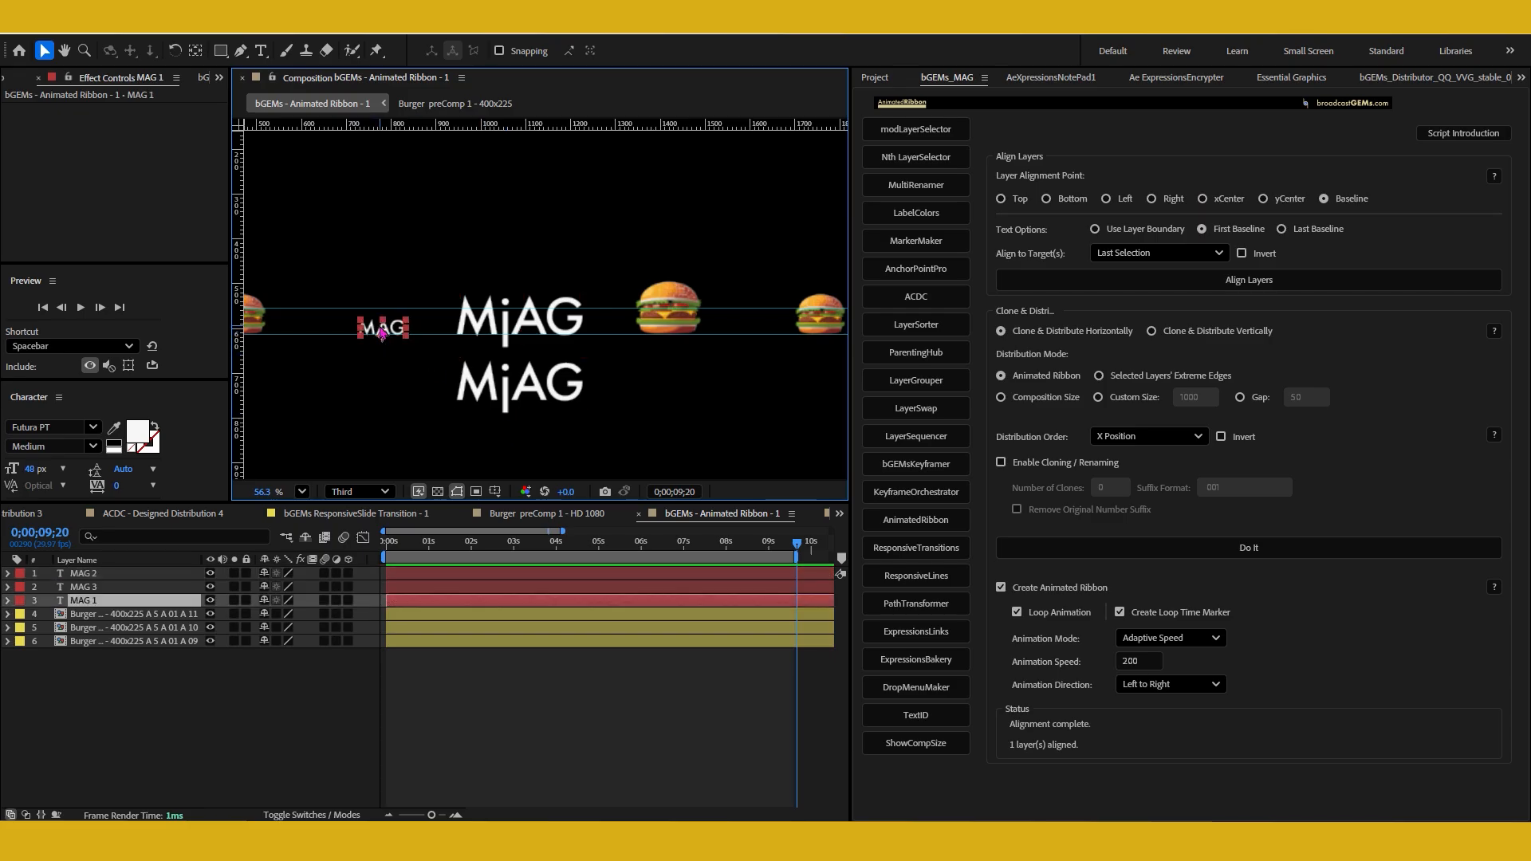
{"action": "left_click", "coordinate": [542, 380]}
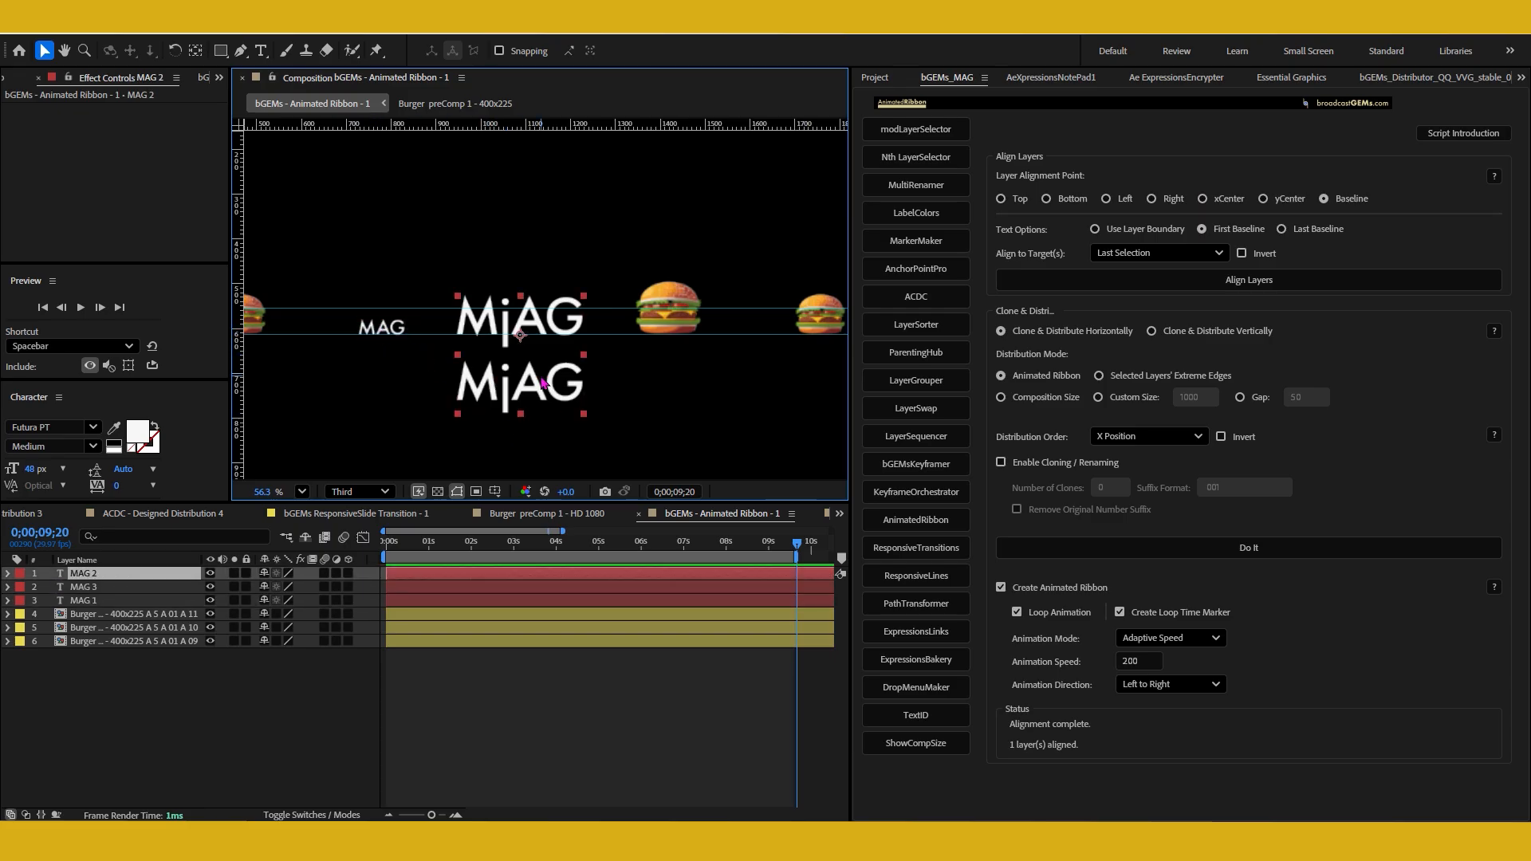
{"action": "left_click", "coordinate": [384, 329], "text": "shift"}
{"action": "left_click", "coordinate": [1283, 229]}
{"action": "left_click", "coordinate": [1237, 283]}
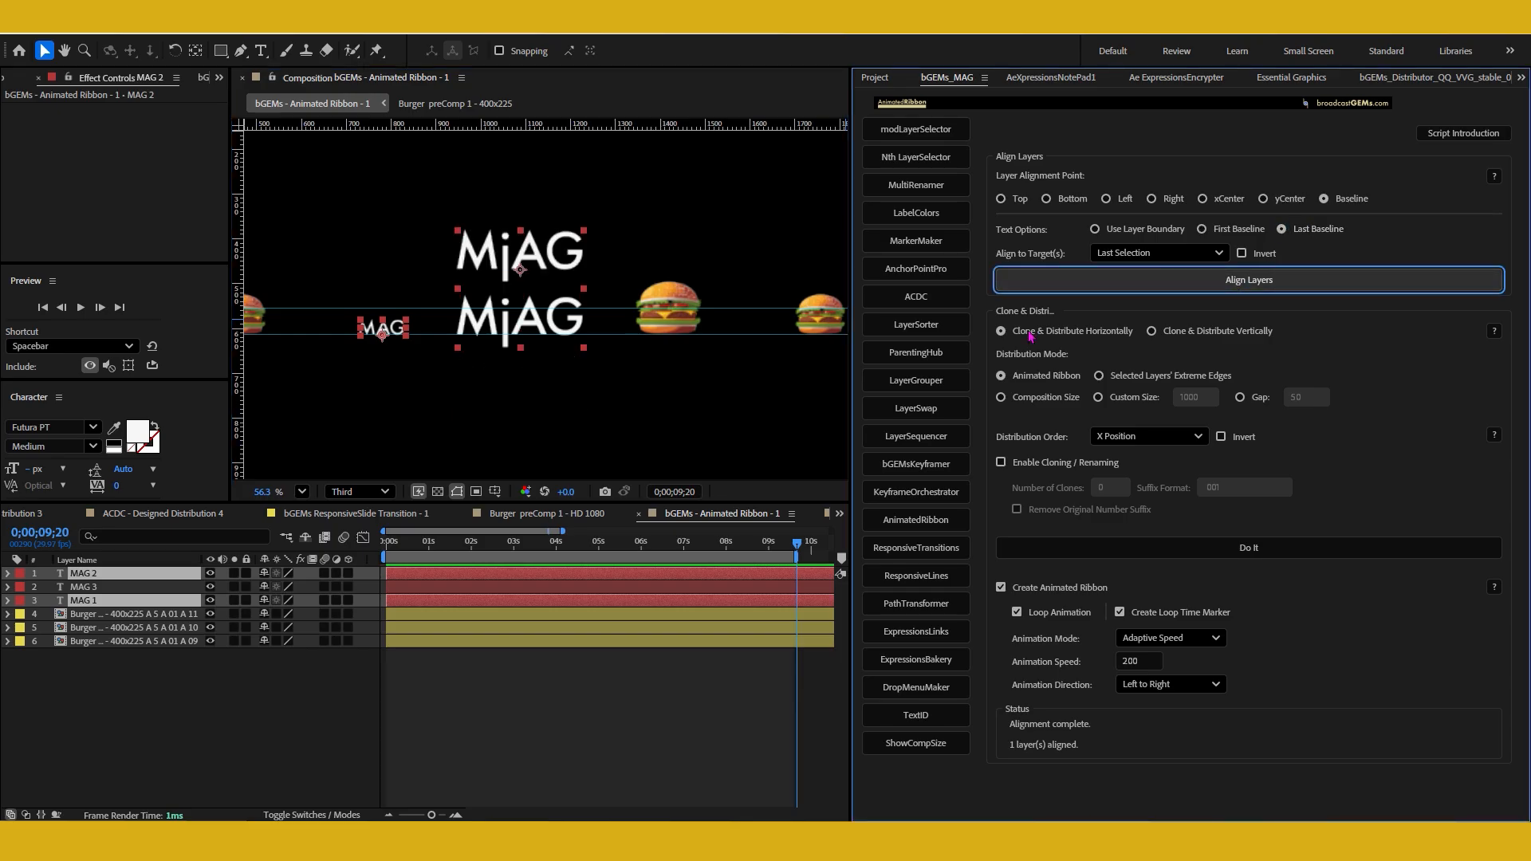
{"action": "left_click", "coordinate": [403, 381]}
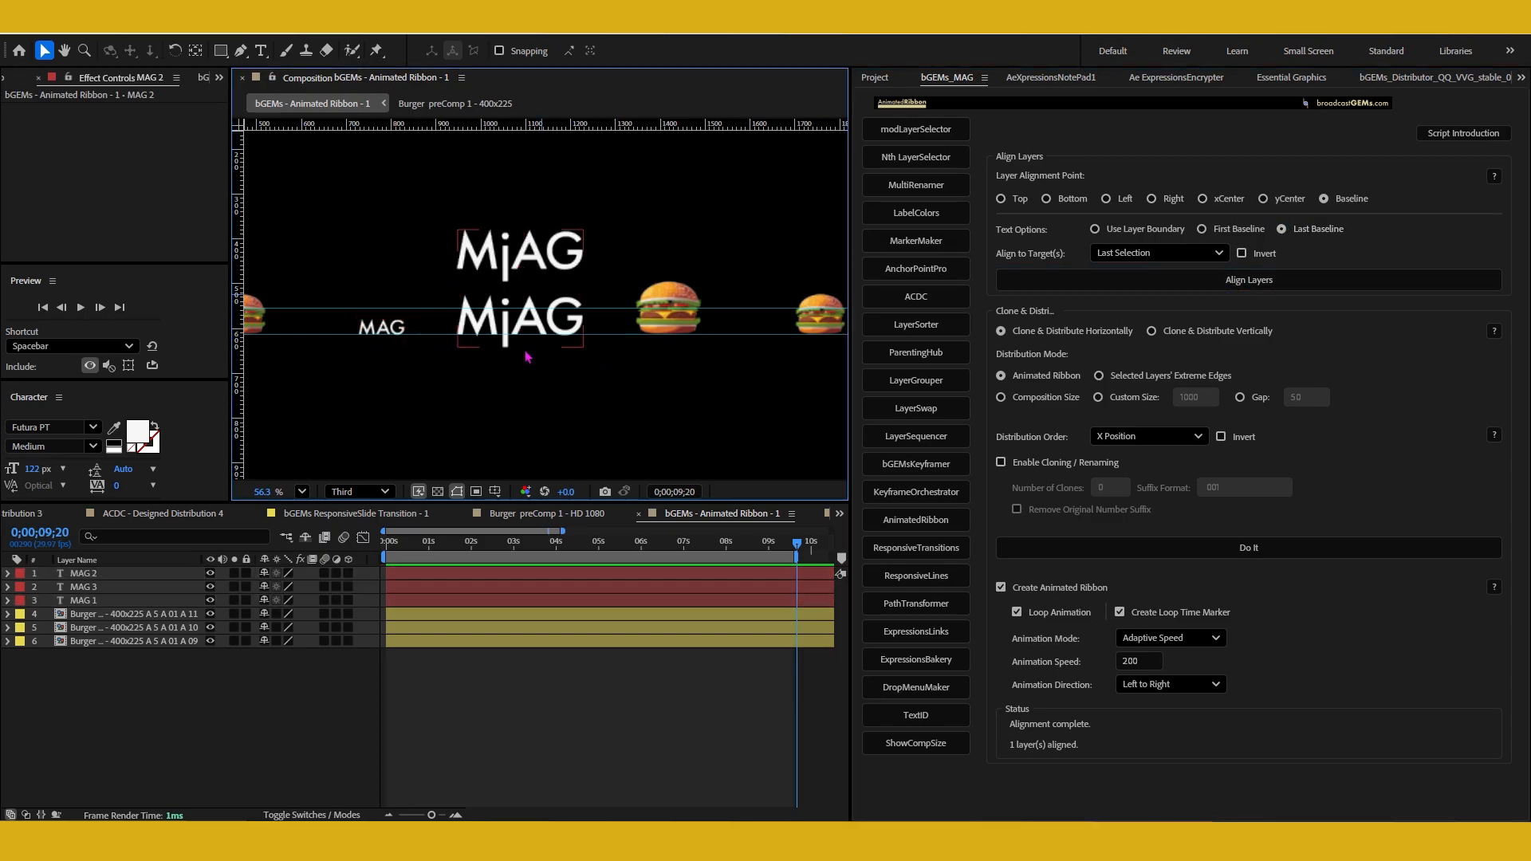
- Examine the AnchorPointPro text baseline options, return to AnimatedRibbon, and inspect the aligned two-line MjAG text up close
{"action": "scroll", "coordinate": [526, 358], "scroll_direction": "down", "scroll_amount": 2}
{"action": "key", "text": "h"}
{"action": "left_click_drag", "start_coordinate": [571, 372], "coordinate": [614, 364]}
{"action": "left_click", "coordinate": [932, 271]}
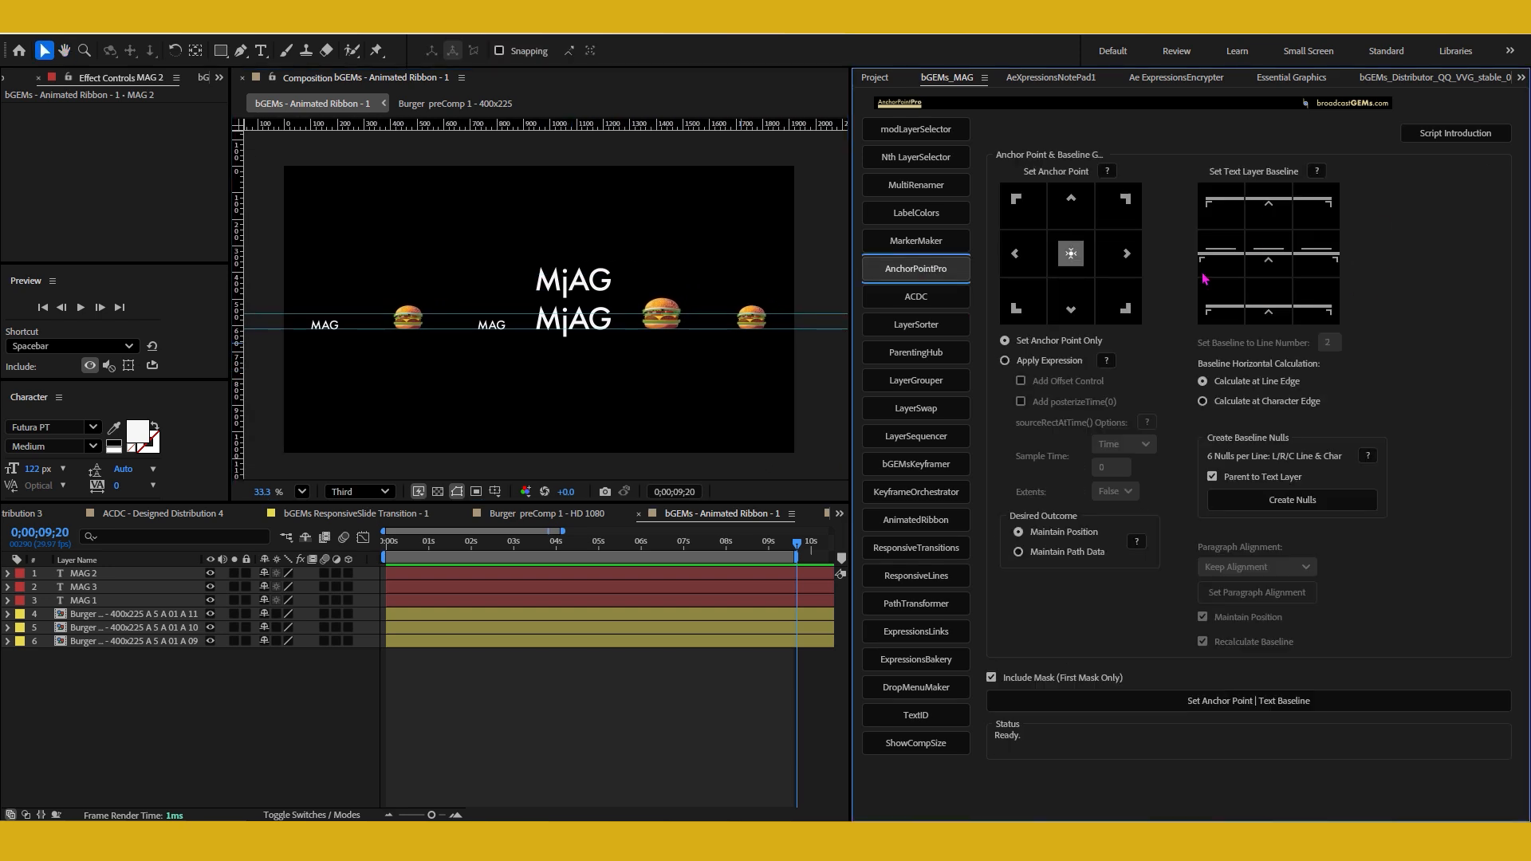
{"action": "left_click", "coordinate": [917, 525]}
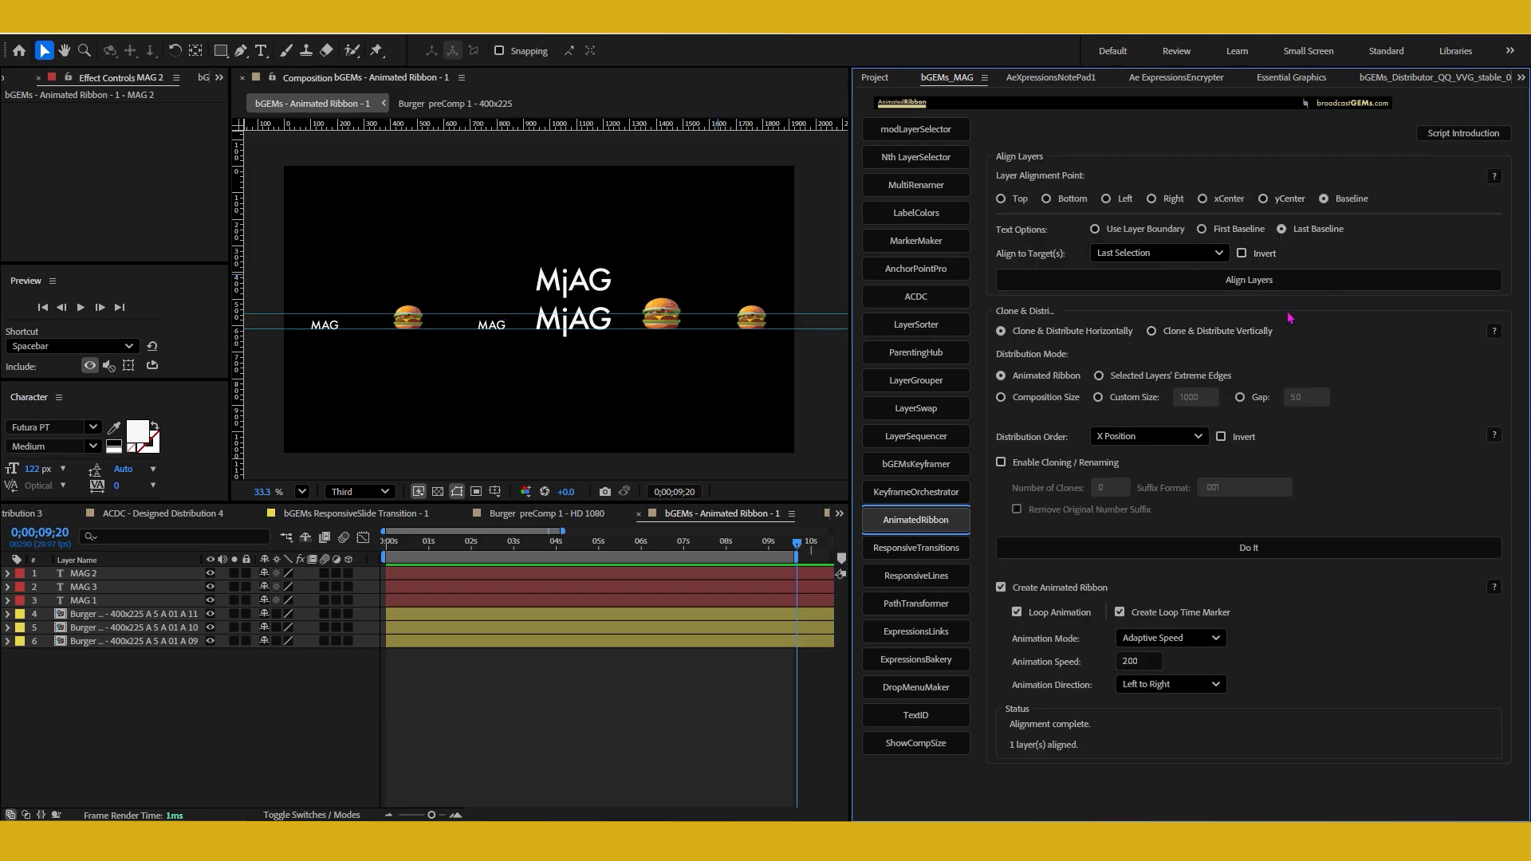
{"action": "scroll", "coordinate": [535, 390], "scroll_direction": "up", "scroll_amount": 1}
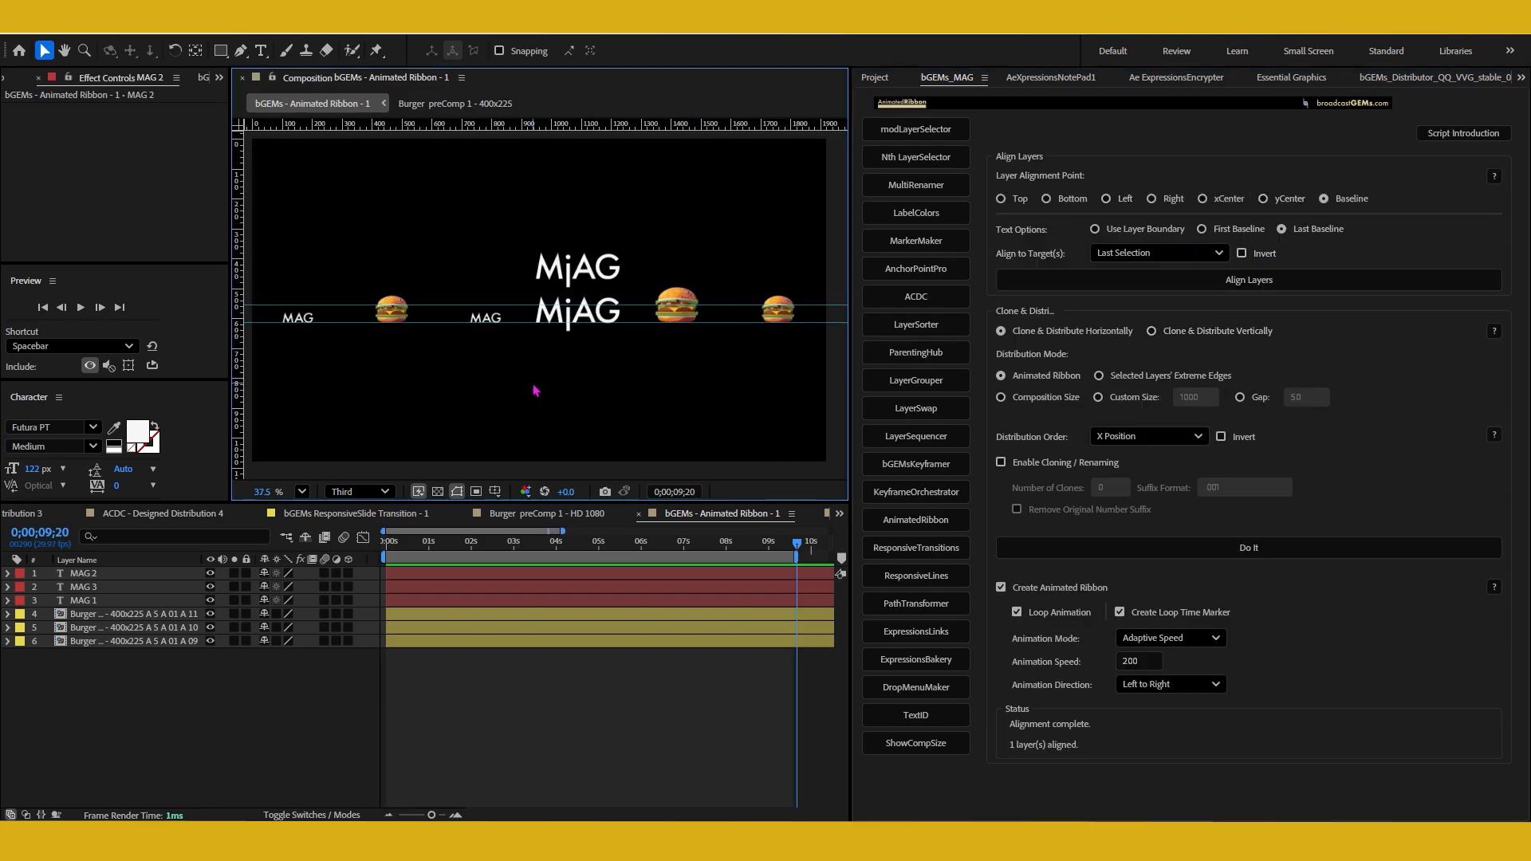
{"action": "scroll", "coordinate": [535, 391], "scroll_direction": "up", "scroll_amount": 1}
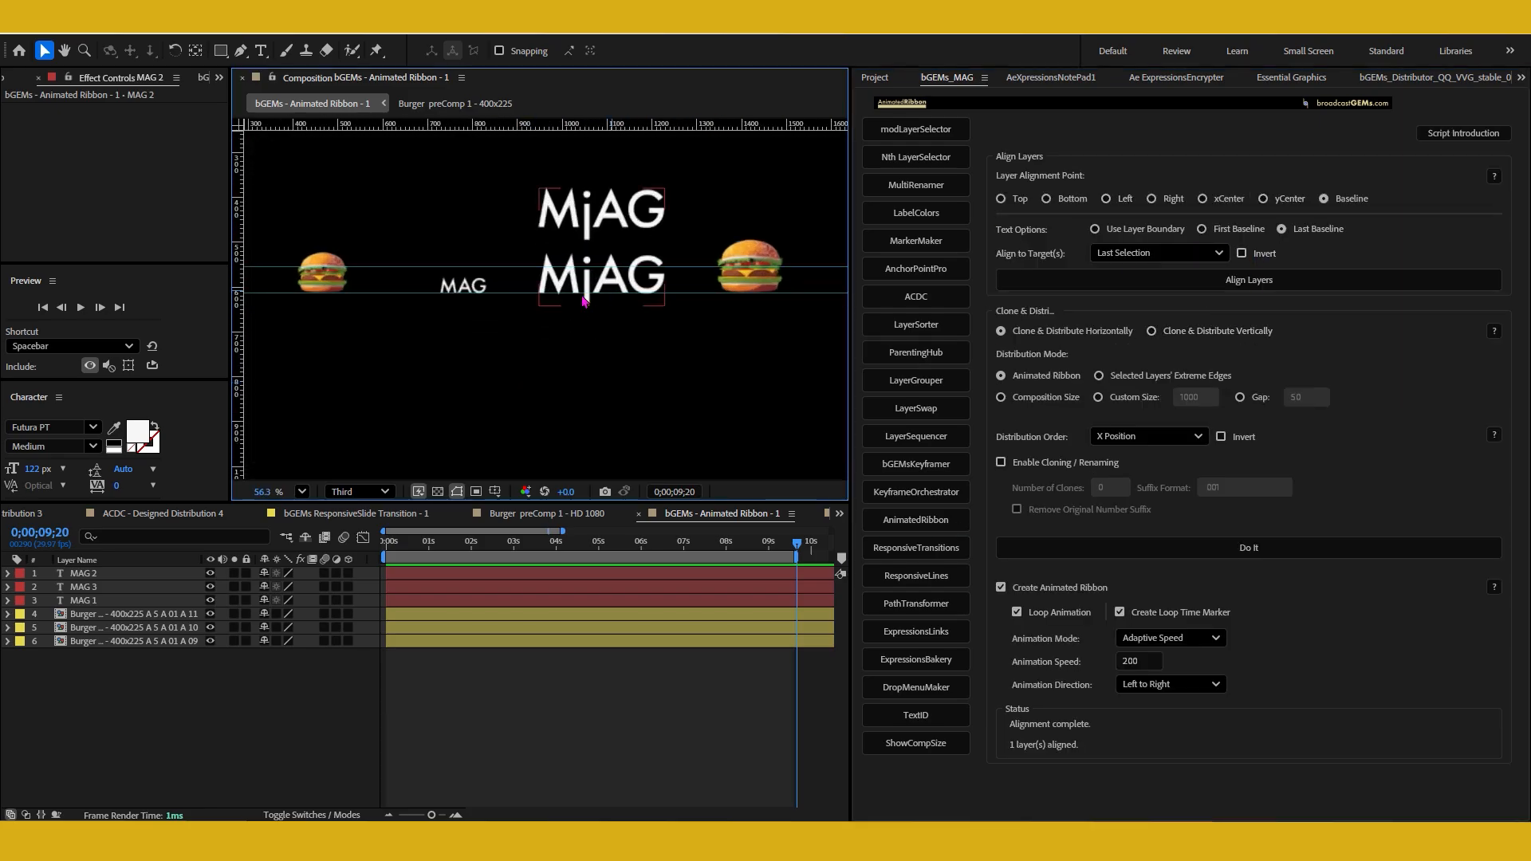
{"action": "left_click_drag", "start_coordinate": [591, 283], "coordinate": [557, 283]}
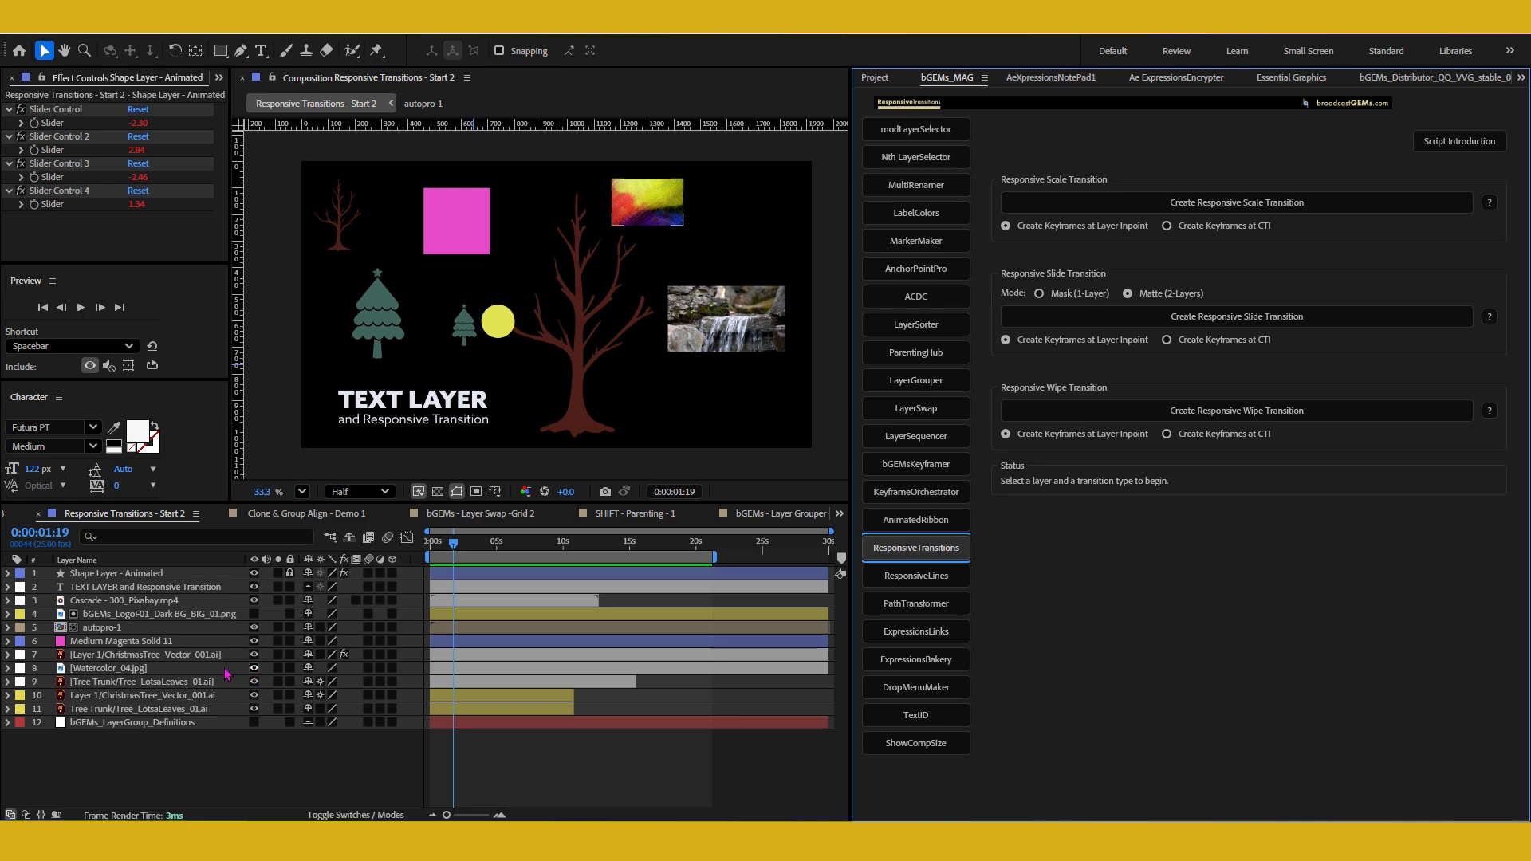
- Select the "TEXT LAYER and Responsive Transition" layer and read the ResponsiveTransitions script introduction
{"action": "left_click", "coordinate": [187, 588]}
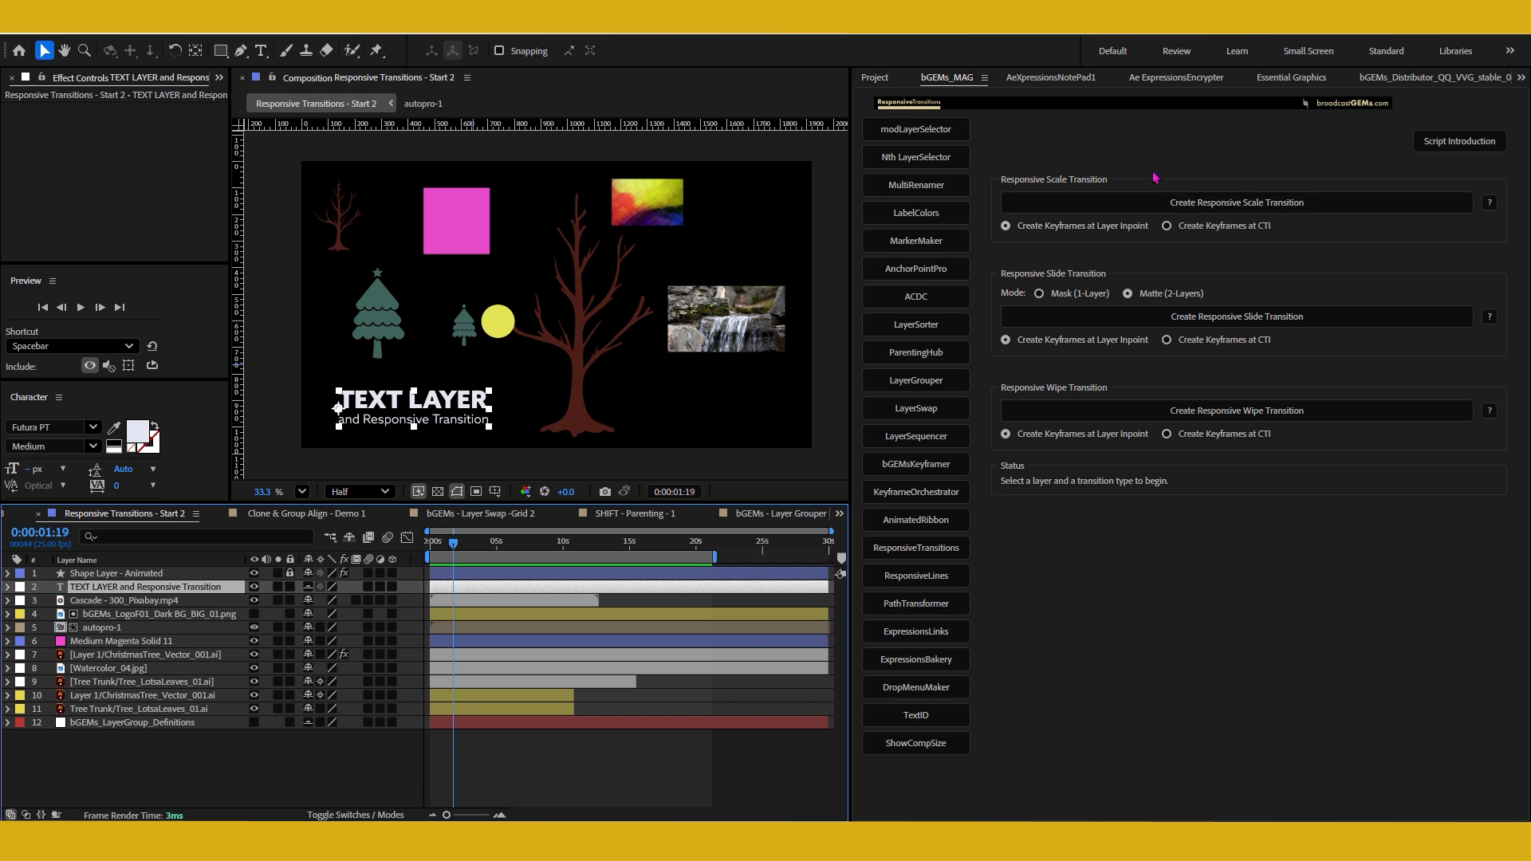
{"action": "left_click", "coordinate": [1466, 141]}
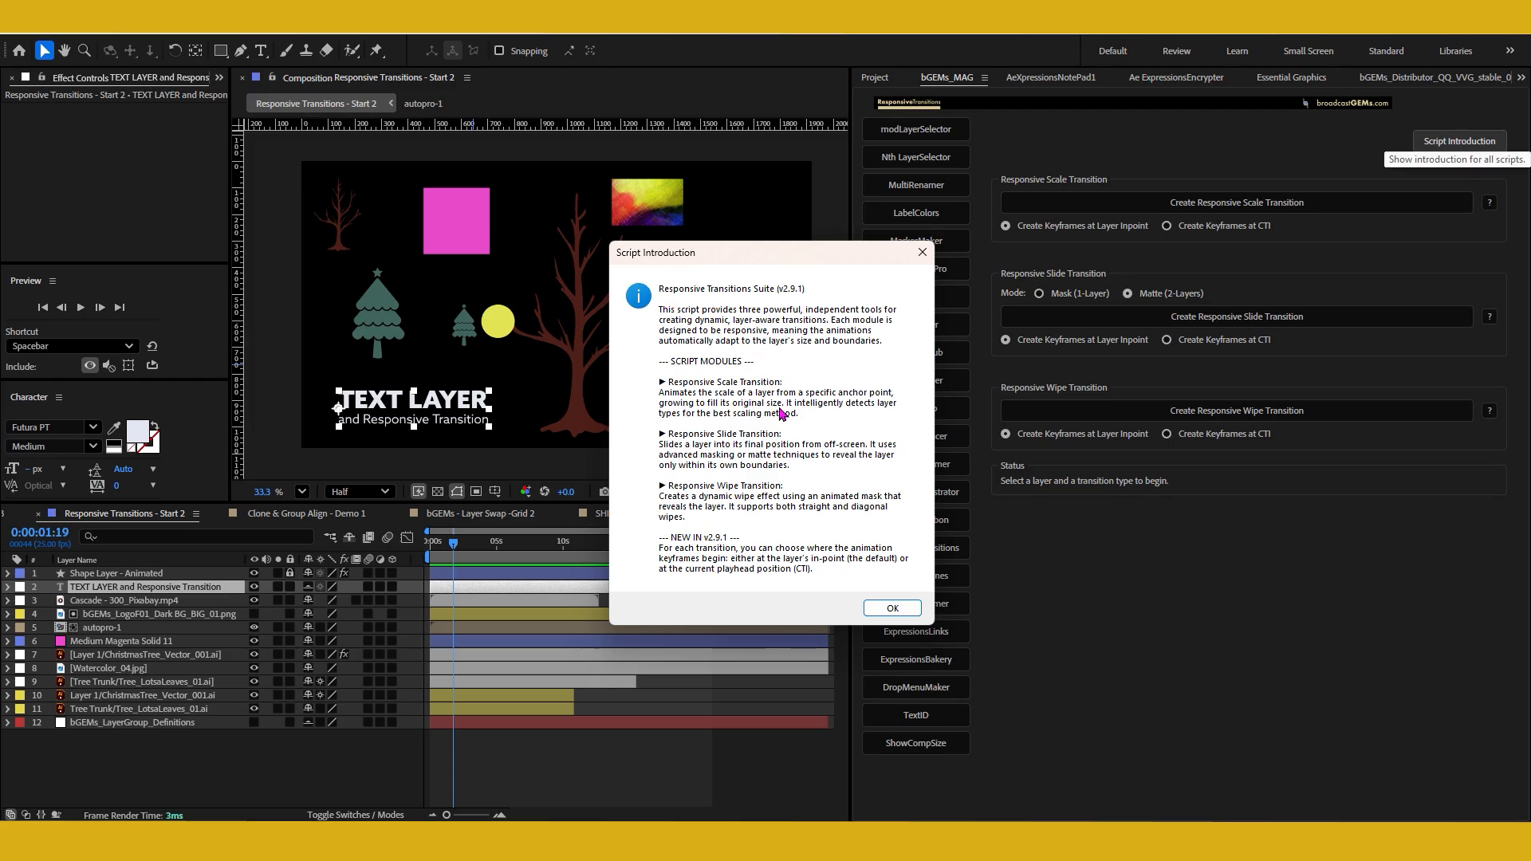
{"action": "left_click", "coordinate": [885, 609]}
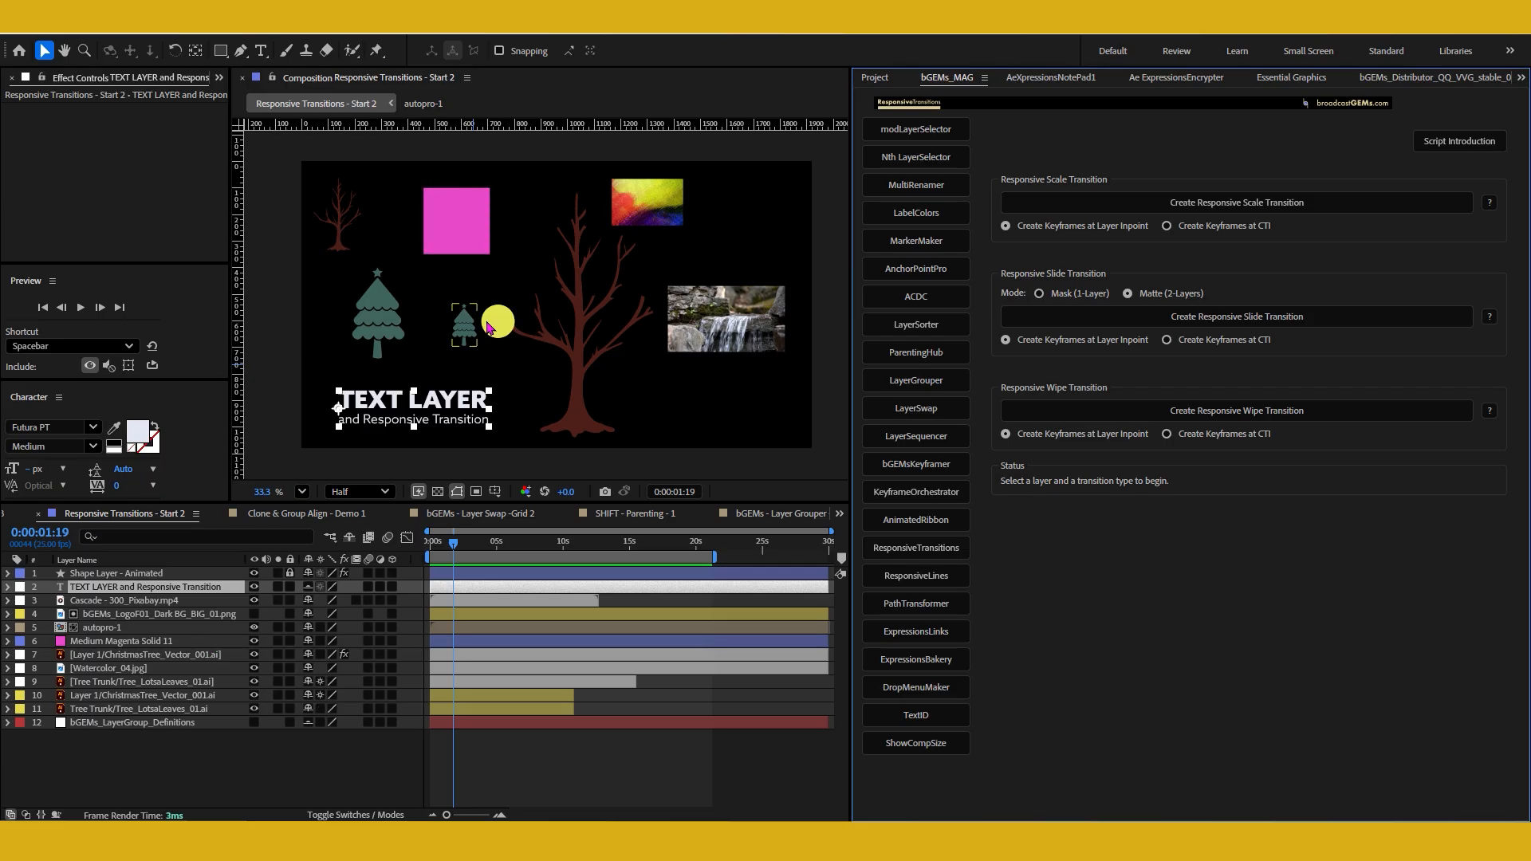
- Hide the Shape Layer - Animated layer and create a Responsive Scale Transition at the layer inpoint on layers 2, 3 and 5 to 11
{"action": "left_click", "coordinate": [254, 573]}
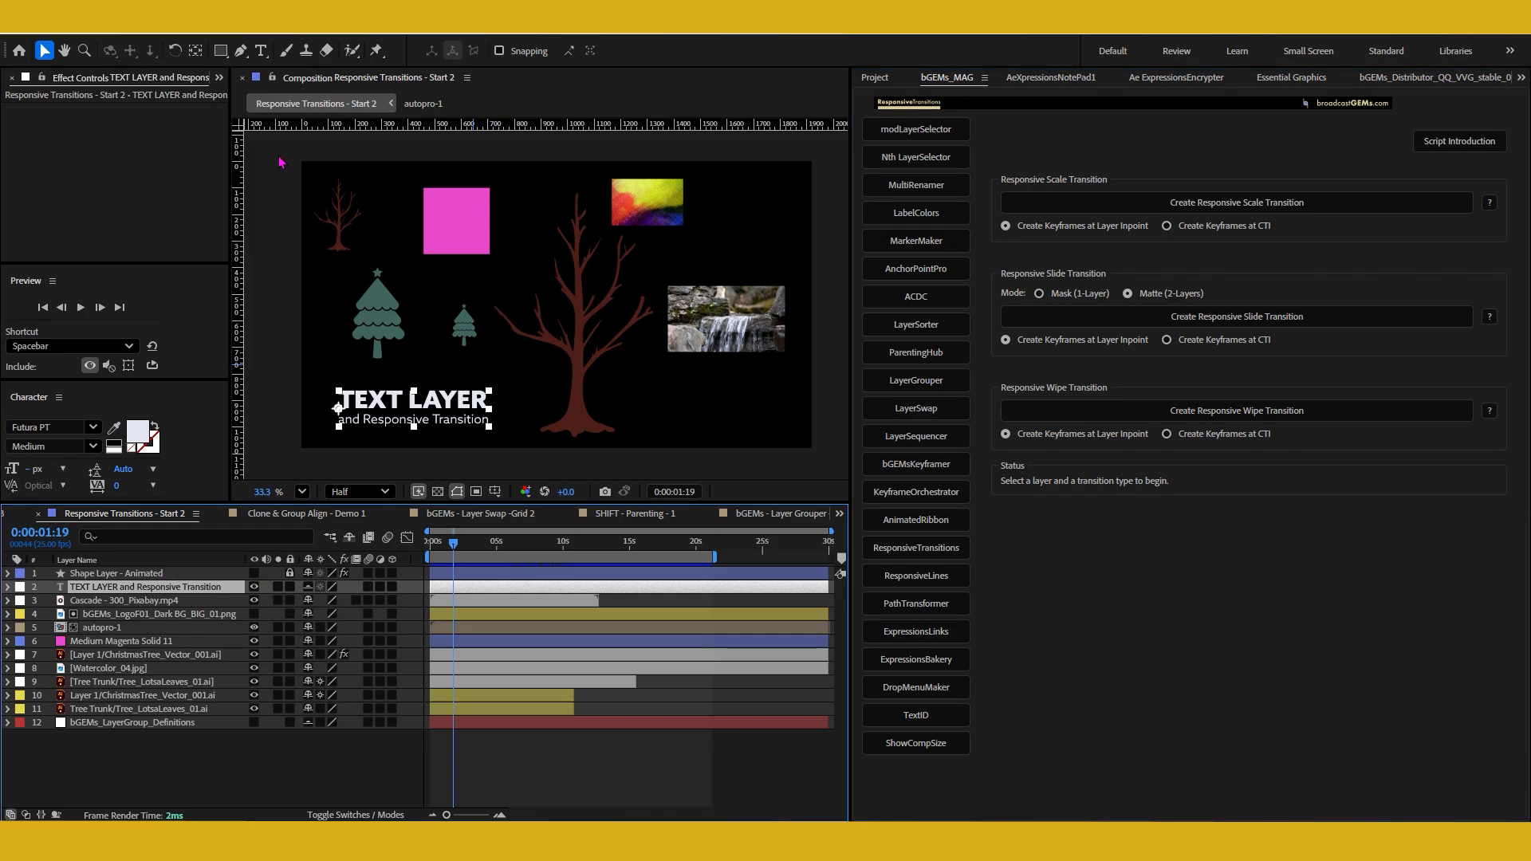
{"action": "left_click_drag", "start_coordinate": [279, 162], "coordinate": [828, 464]}
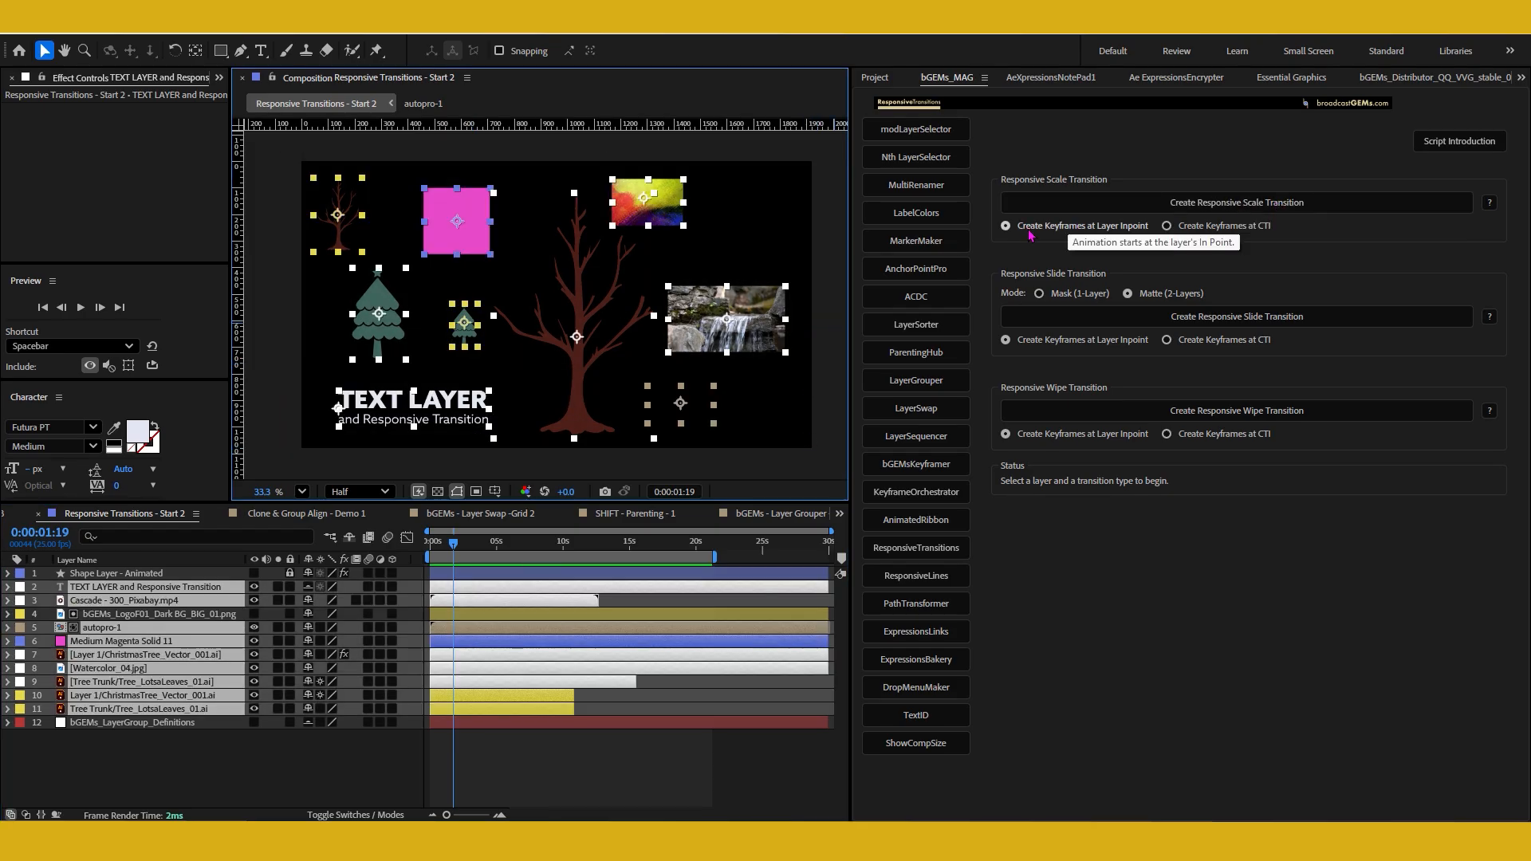
{"action": "left_click", "coordinate": [1207, 206]}
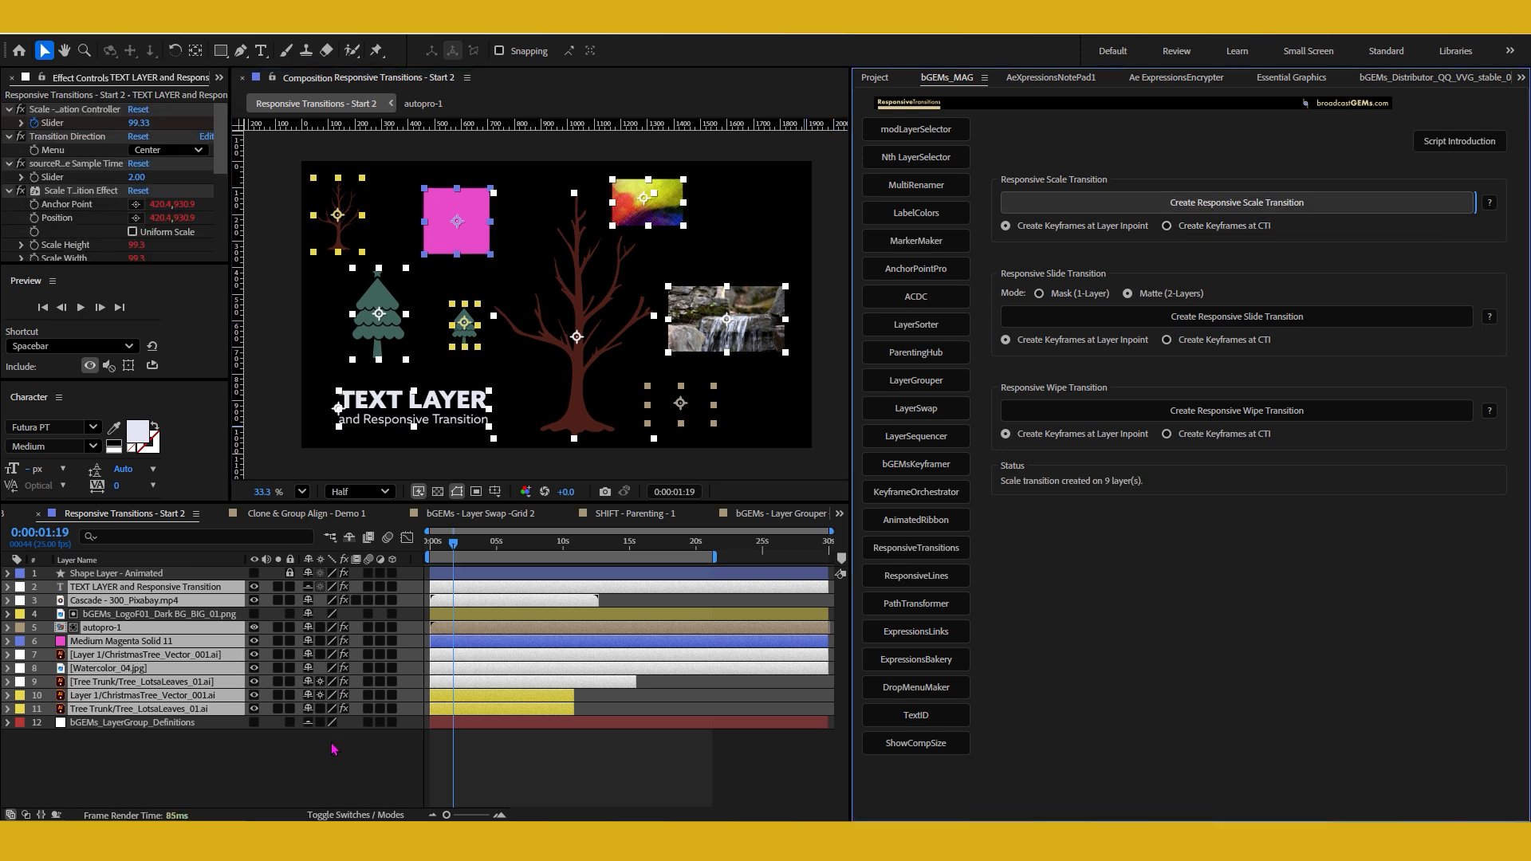
{"action": "left_click_drag", "start_coordinate": [452, 543], "coordinate": [430, 545]}
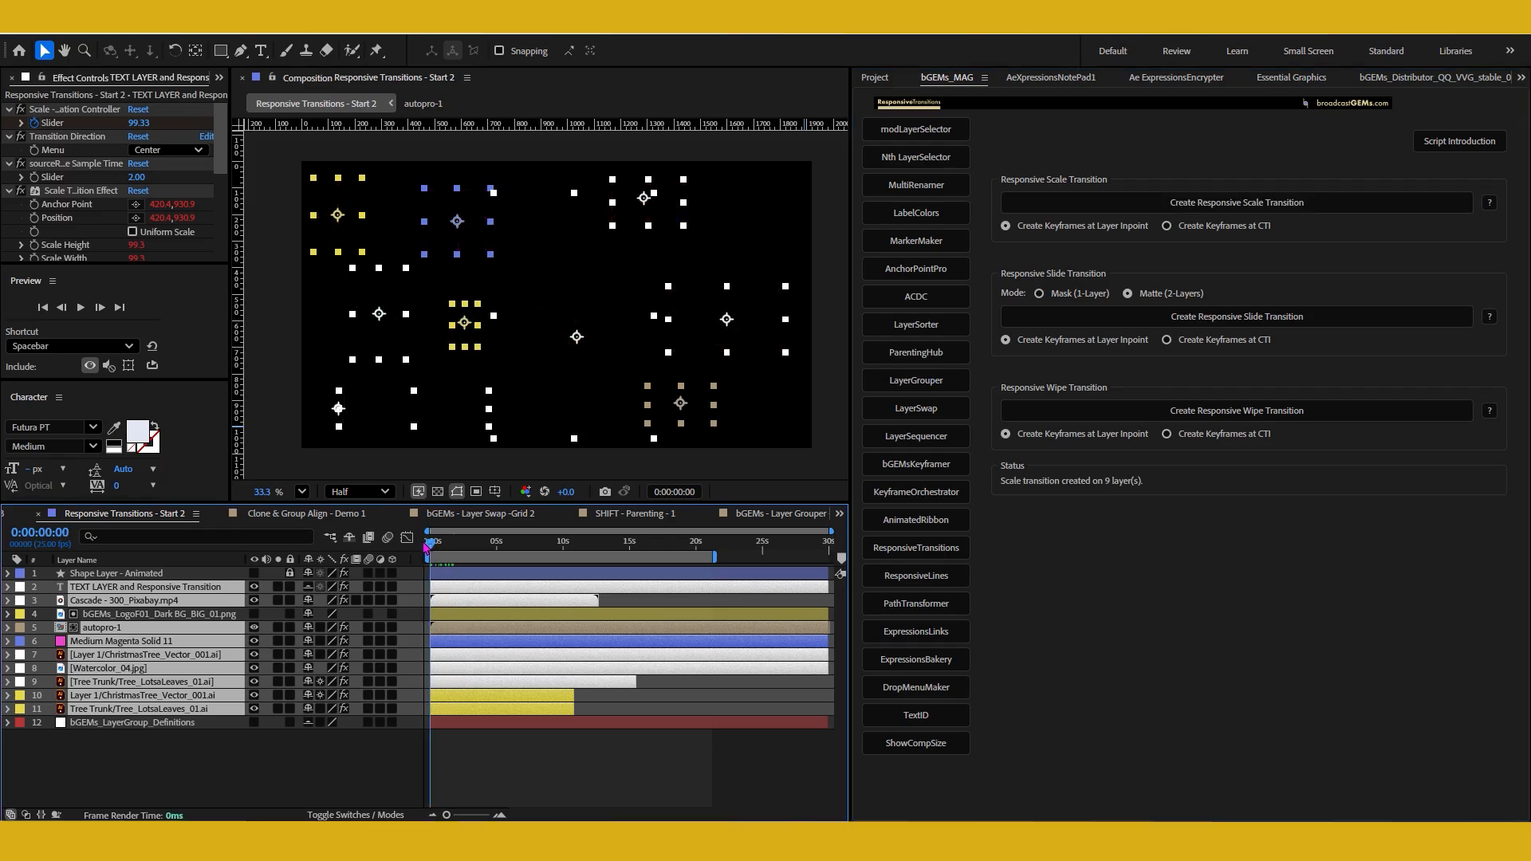
{"action": "left_click", "coordinate": [344, 753]}
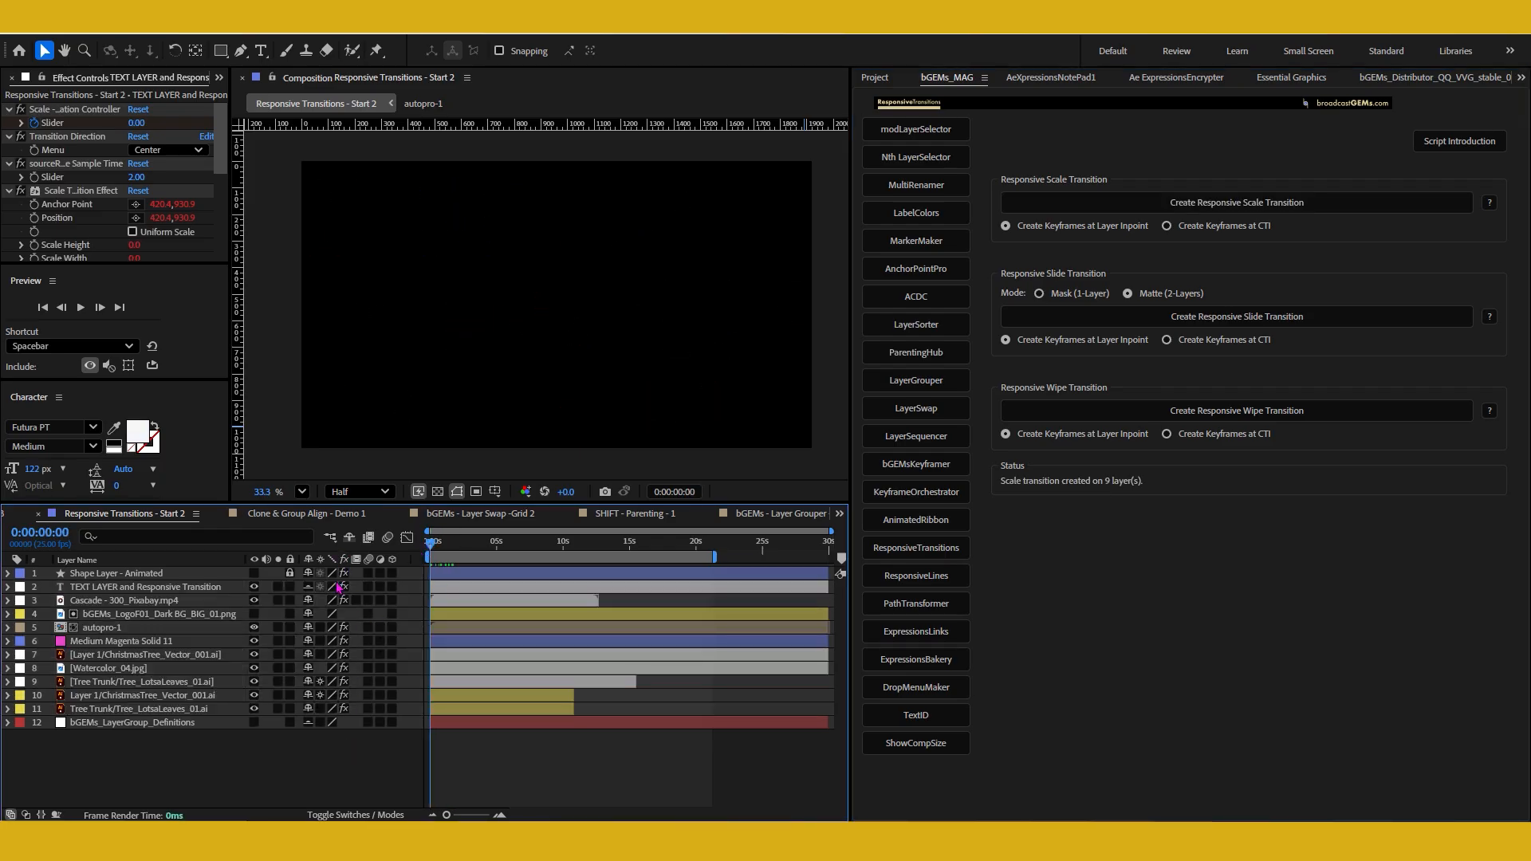
- Examine the scale transition effect controls on the text, video, solid, watercolor and tree layers one by one
{"action": "left_click", "coordinate": [151, 586]}
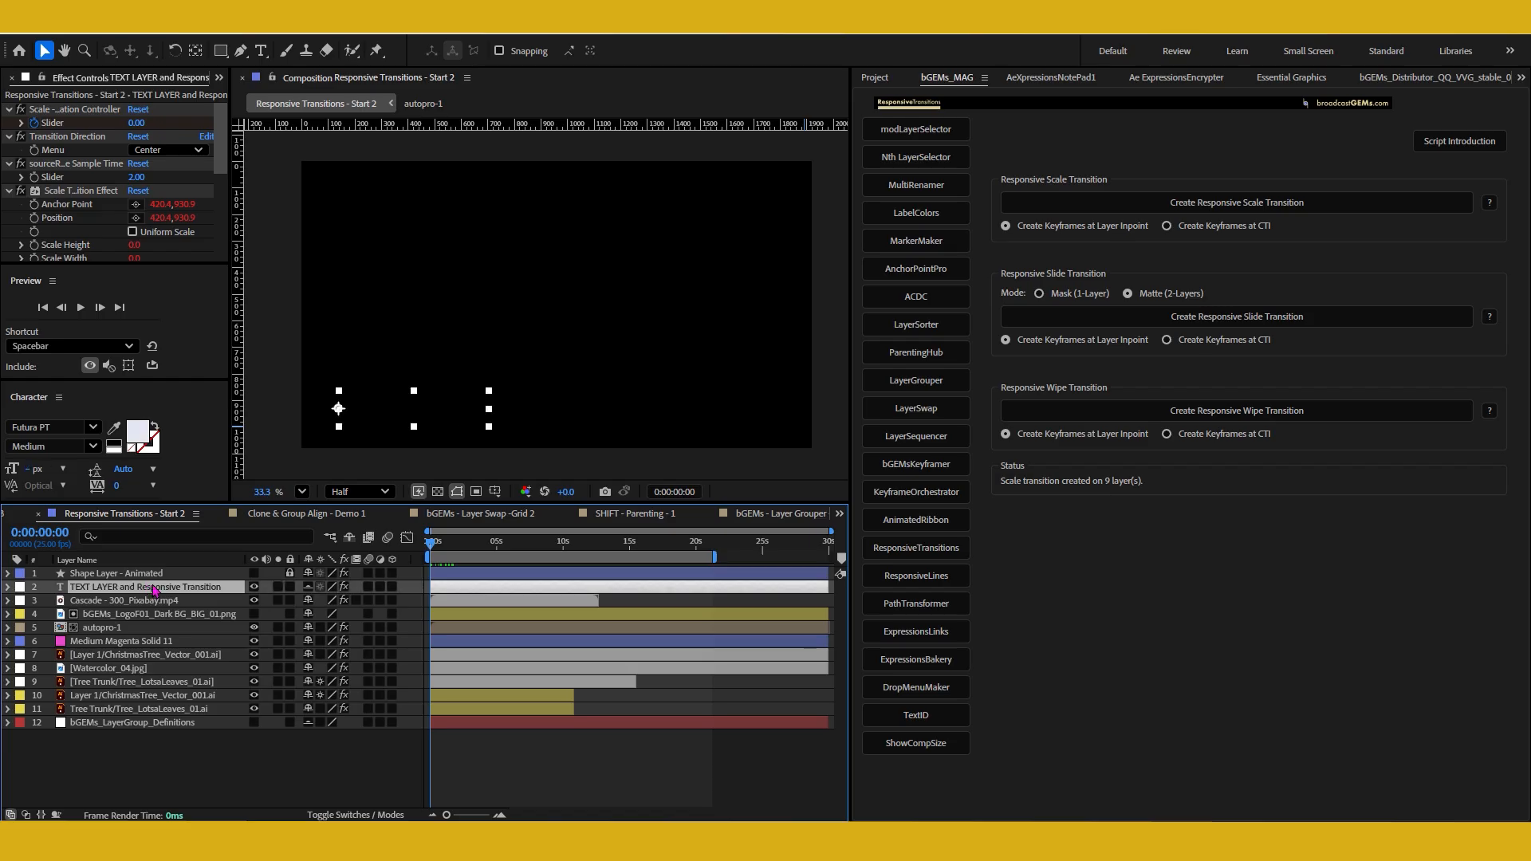
{"action": "mouse_move", "coordinate": [220, 132]}
{"action": "left_mouse_down"}
{"action": "mouse_move", "coordinate": [220, 207]}
{"action": "mouse_move", "coordinate": [223, 116]}
{"action": "left_mouse_up"}
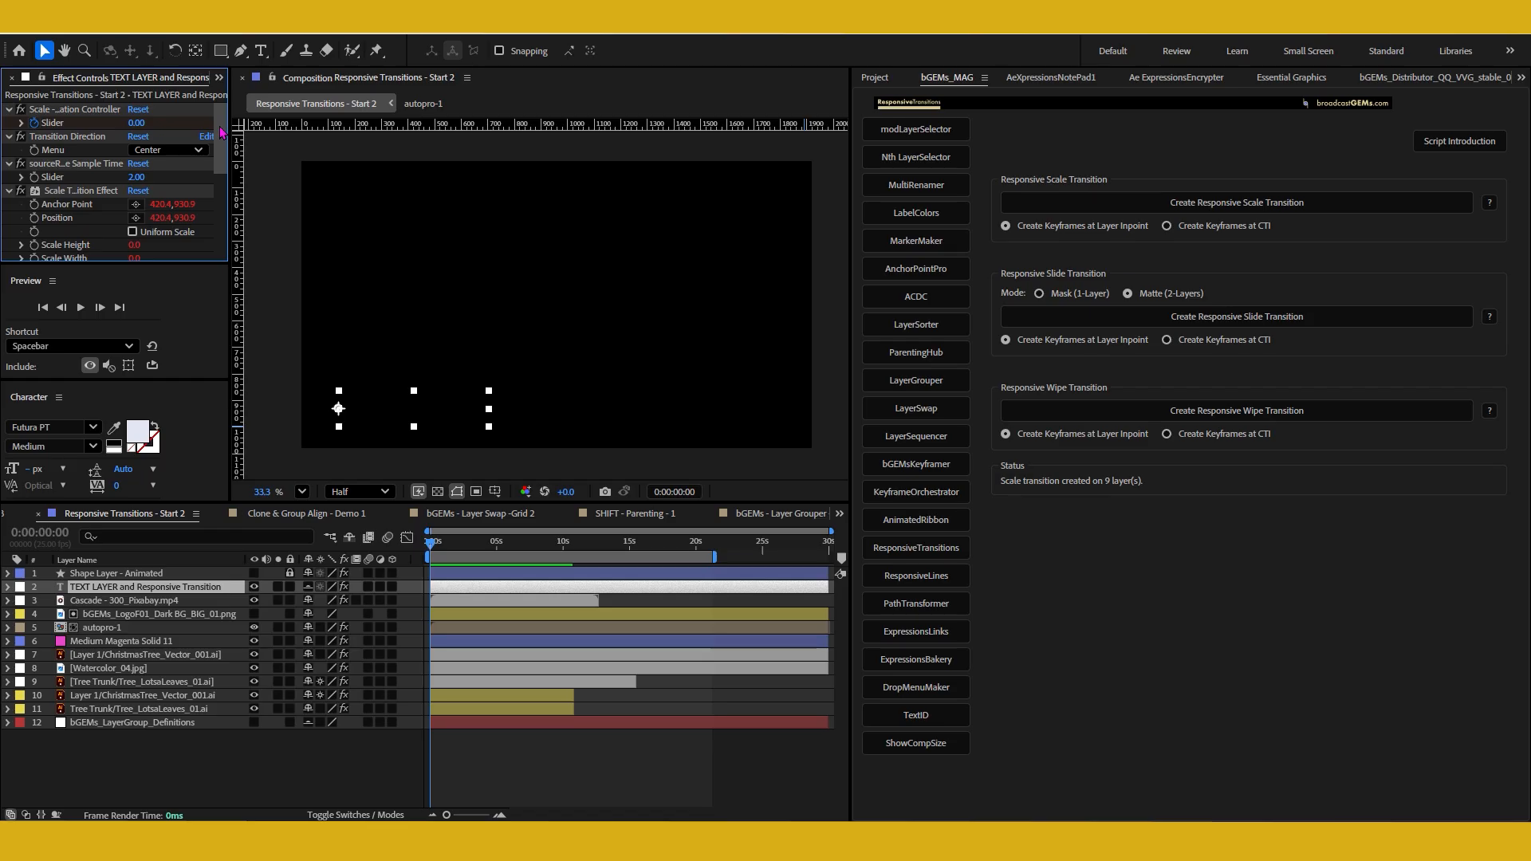
{"action": "left_click", "coordinate": [200, 601]}
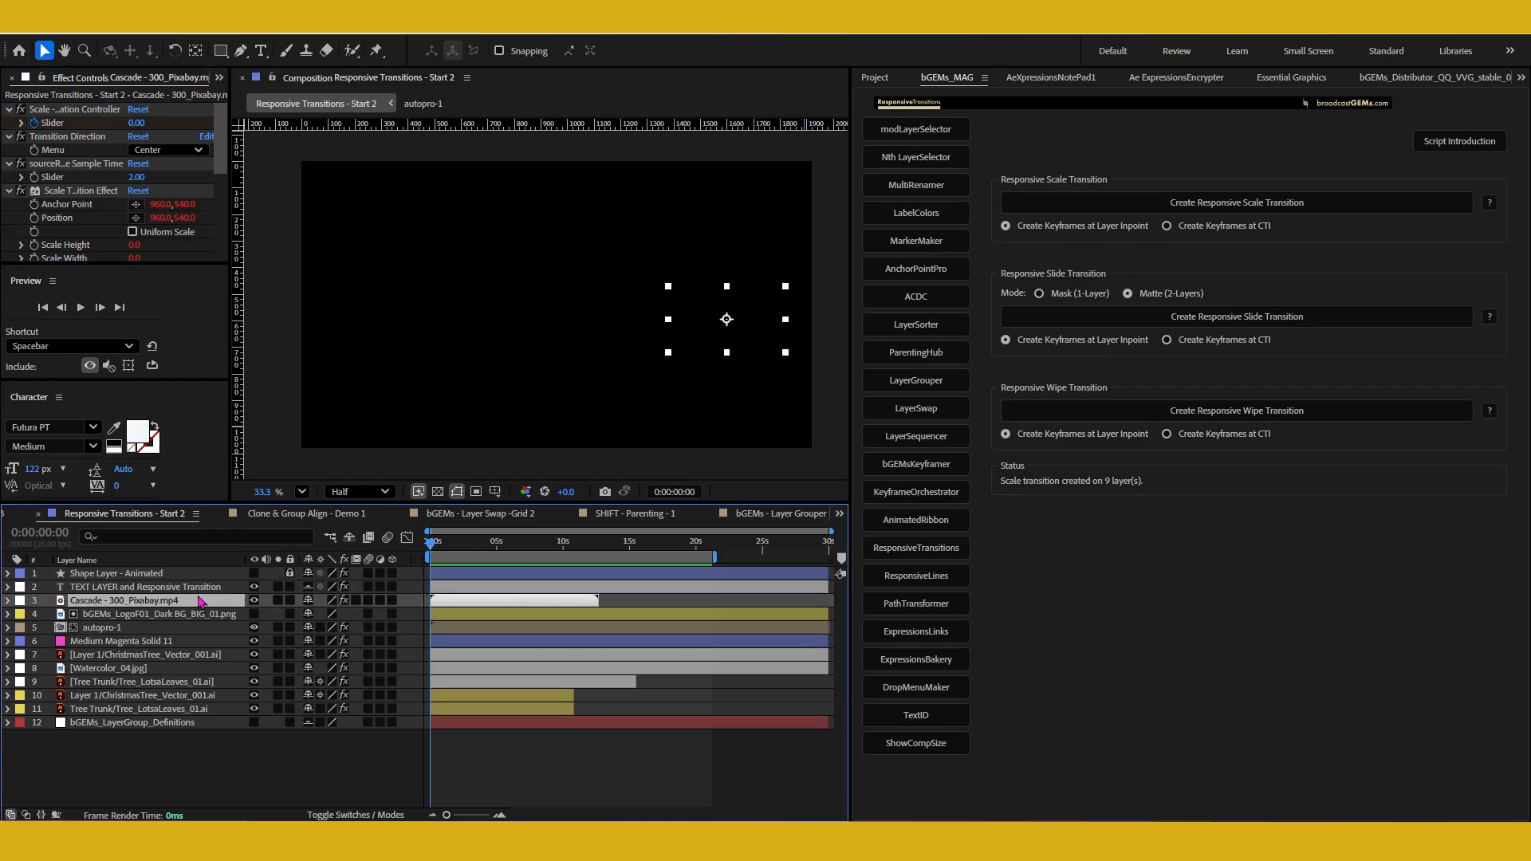
{"action": "left_click", "coordinate": [204, 614]}
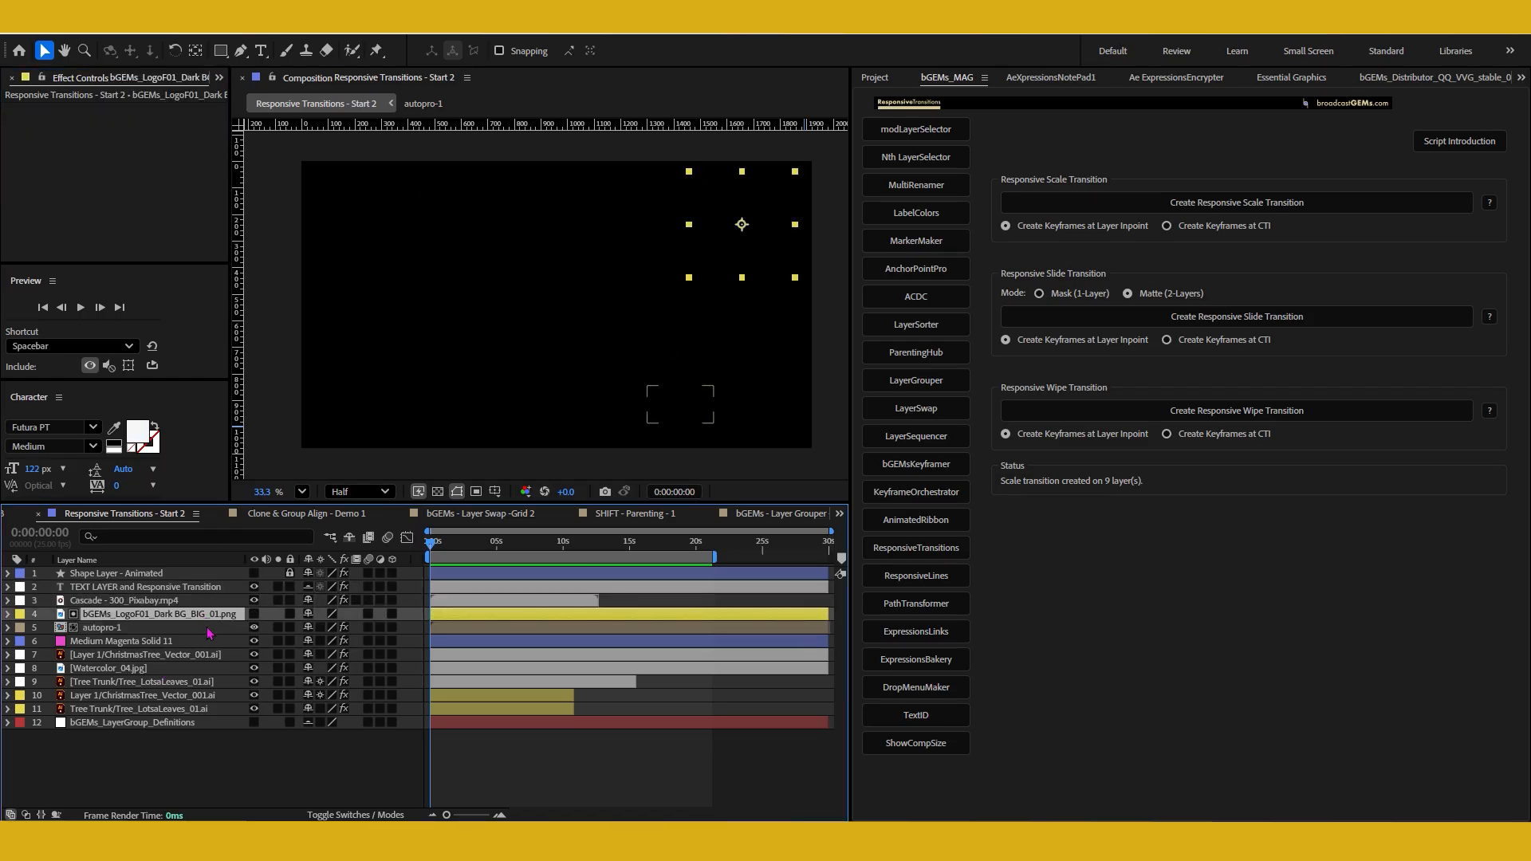
{"action": "left_click", "coordinate": [211, 641]}
{"action": "left_click", "coordinate": [209, 655]}
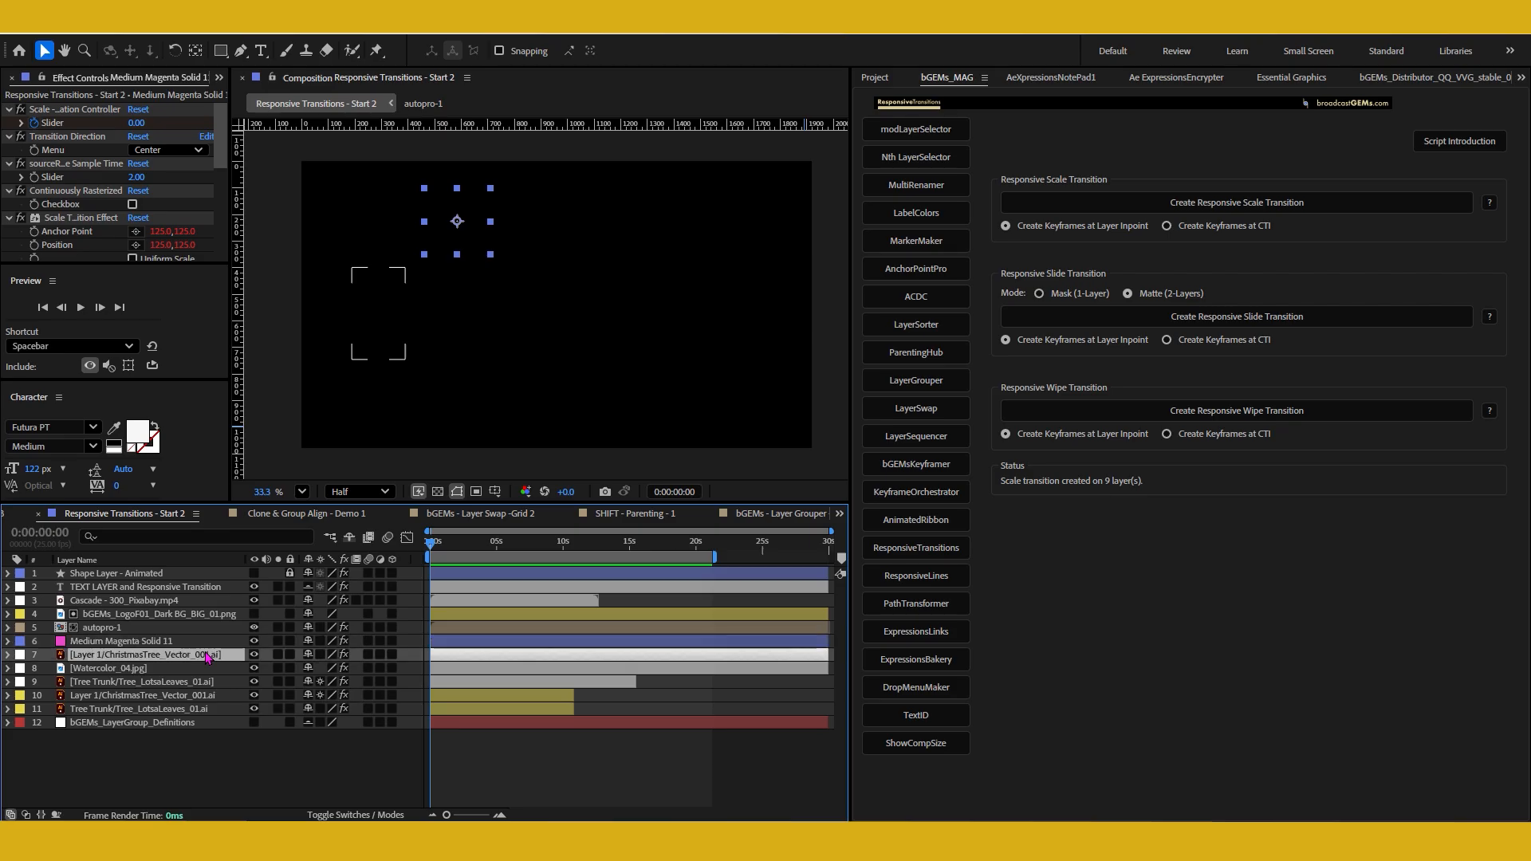
{"action": "left_click", "coordinate": [204, 669]}
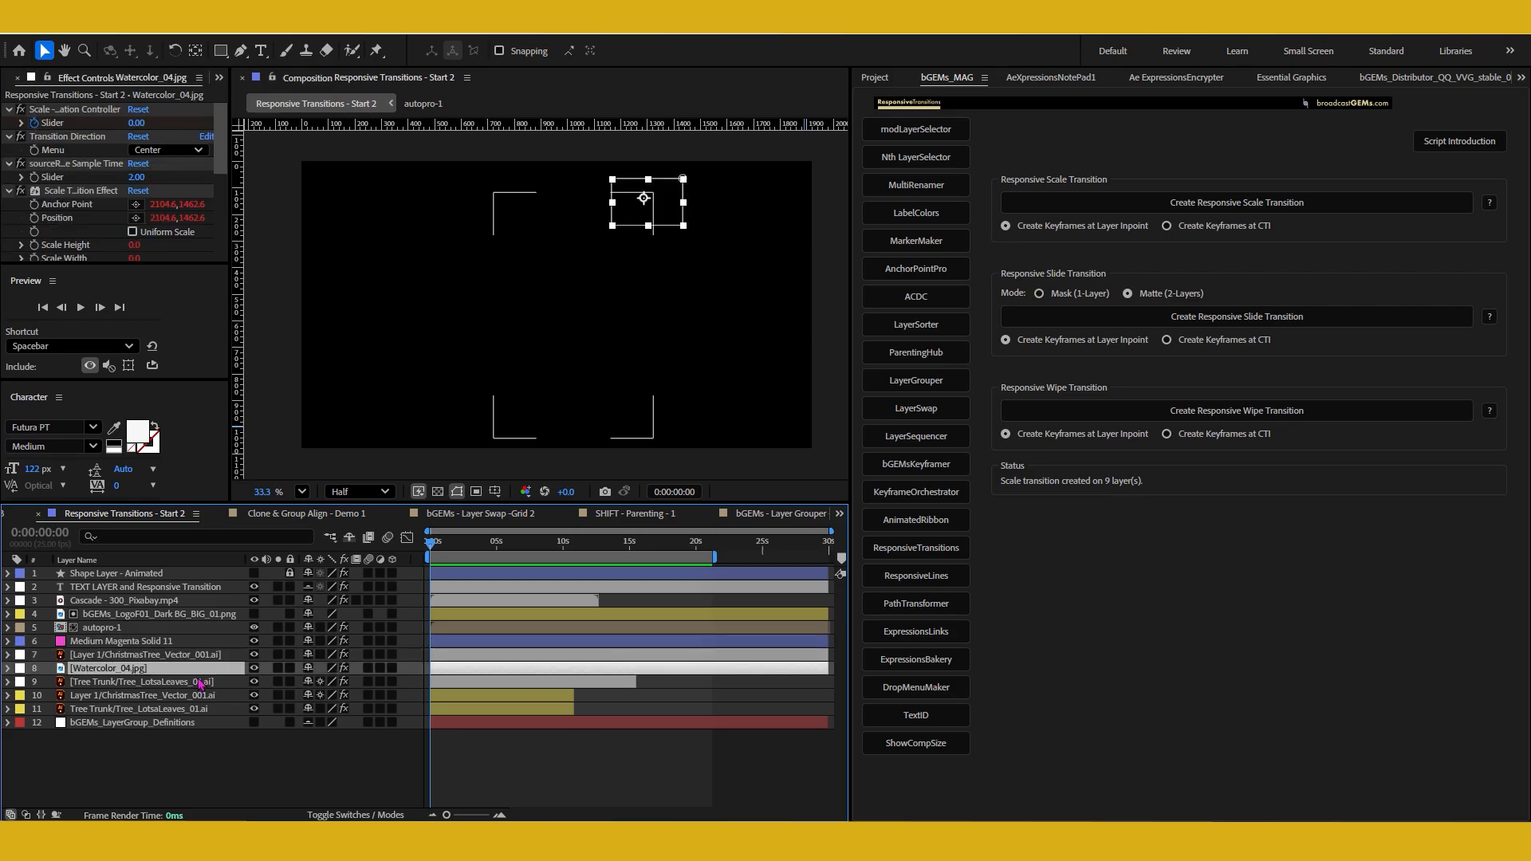
{"action": "left_click", "coordinate": [200, 684]}
- Preview the scale transitions of all layers from the start of the composition and scrub through them to 0:00:01:19
{"action": "left_click_drag", "start_coordinate": [477, 549], "coordinate": [430, 547]}
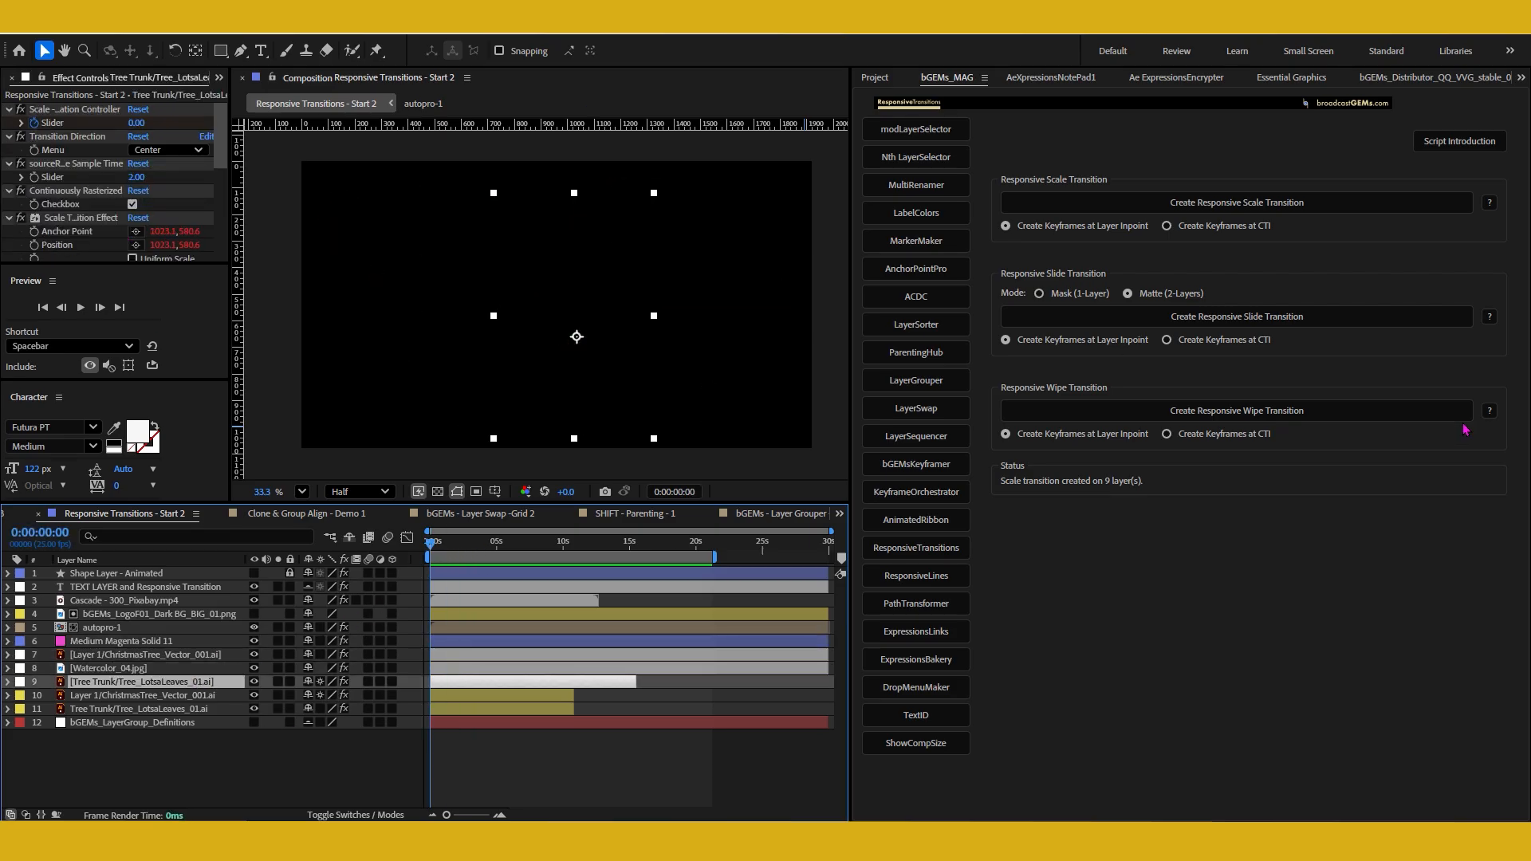
{"action": "key", "text": "space"}
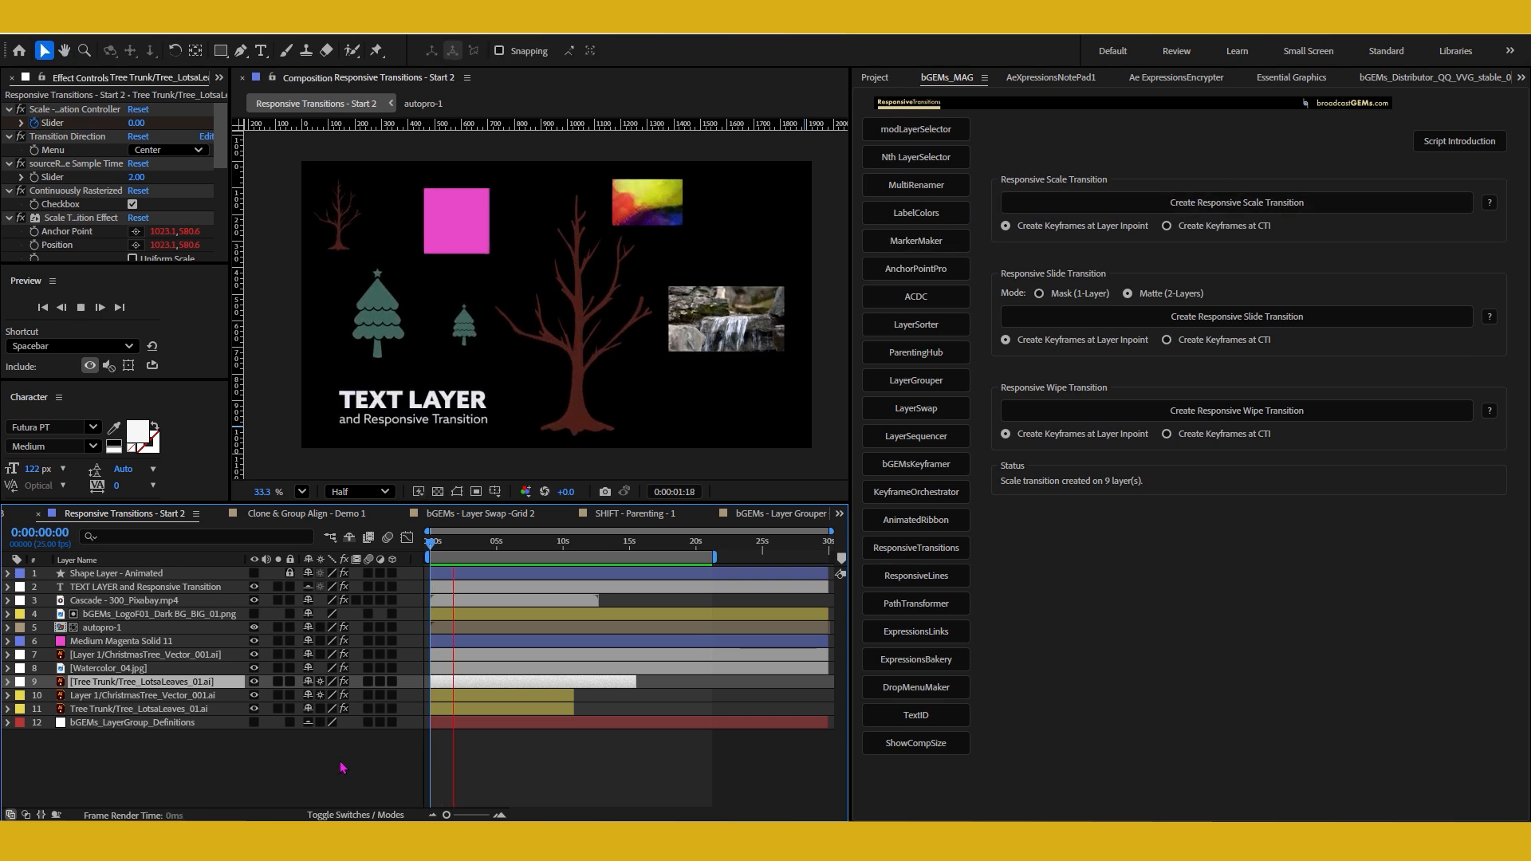
{"action": "key", "text": "space"}
{"action": "left_click_drag", "start_coordinate": [438, 544], "coordinate": [454, 547]}
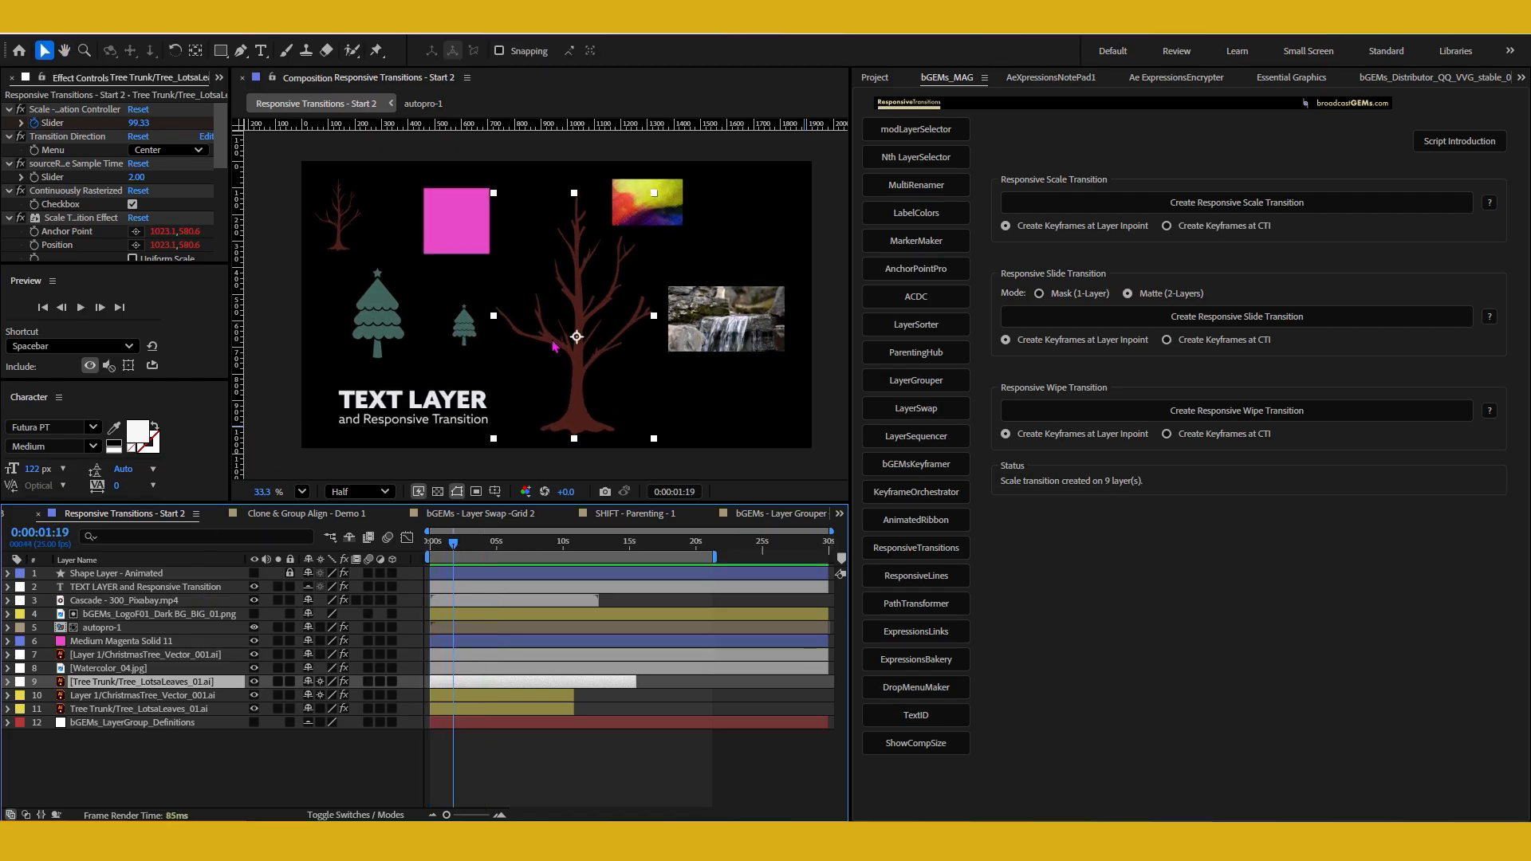
- Solo the large Tree Trunk layer (layer 9) and reduce its Scale to 71%
{"action": "left_click", "coordinate": [583, 376]}
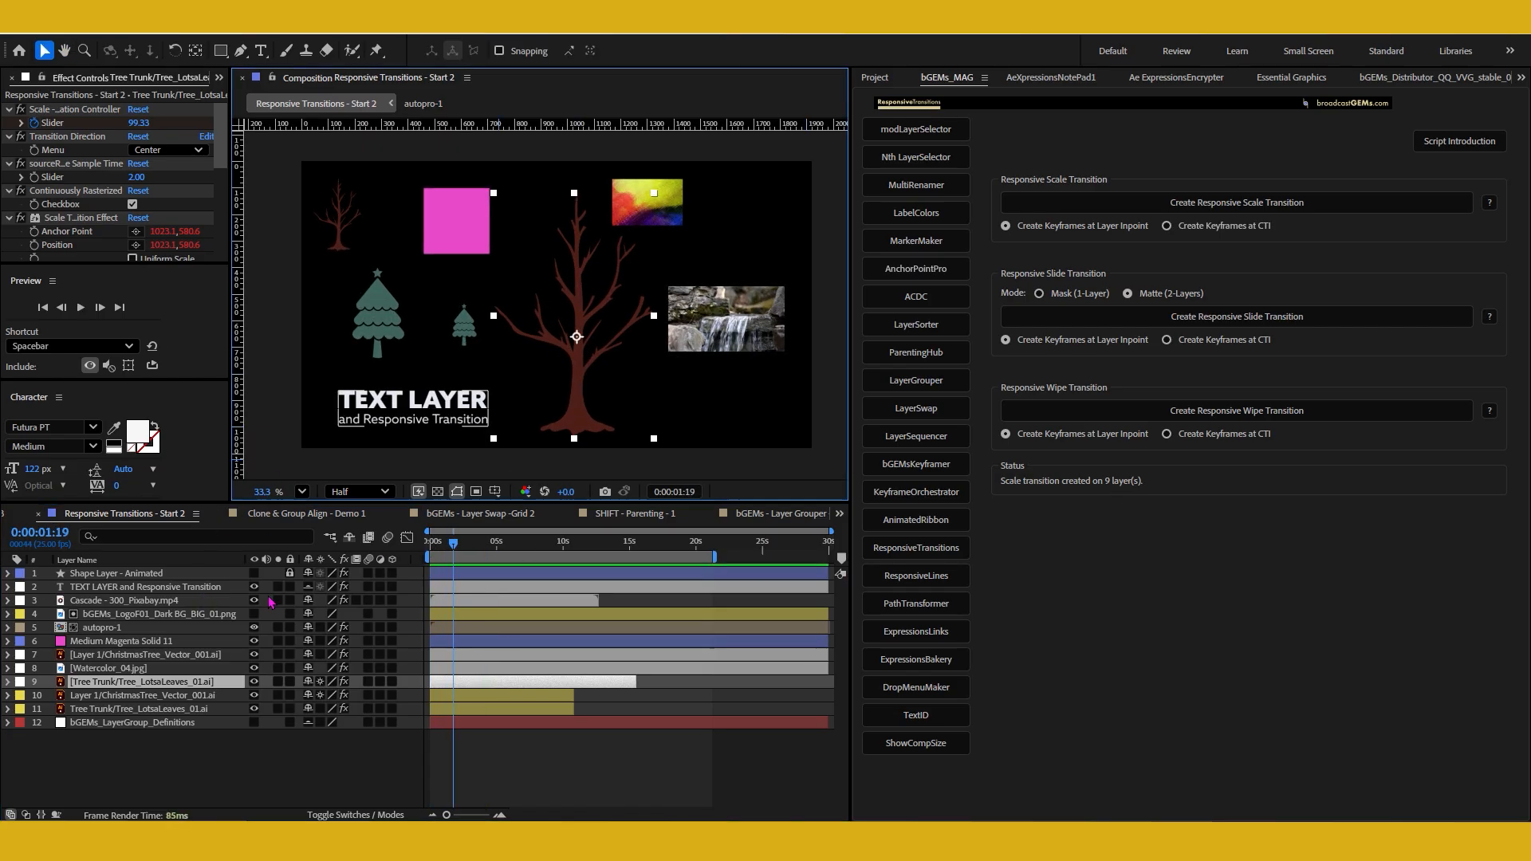
{"action": "left_click", "coordinate": [278, 682]}
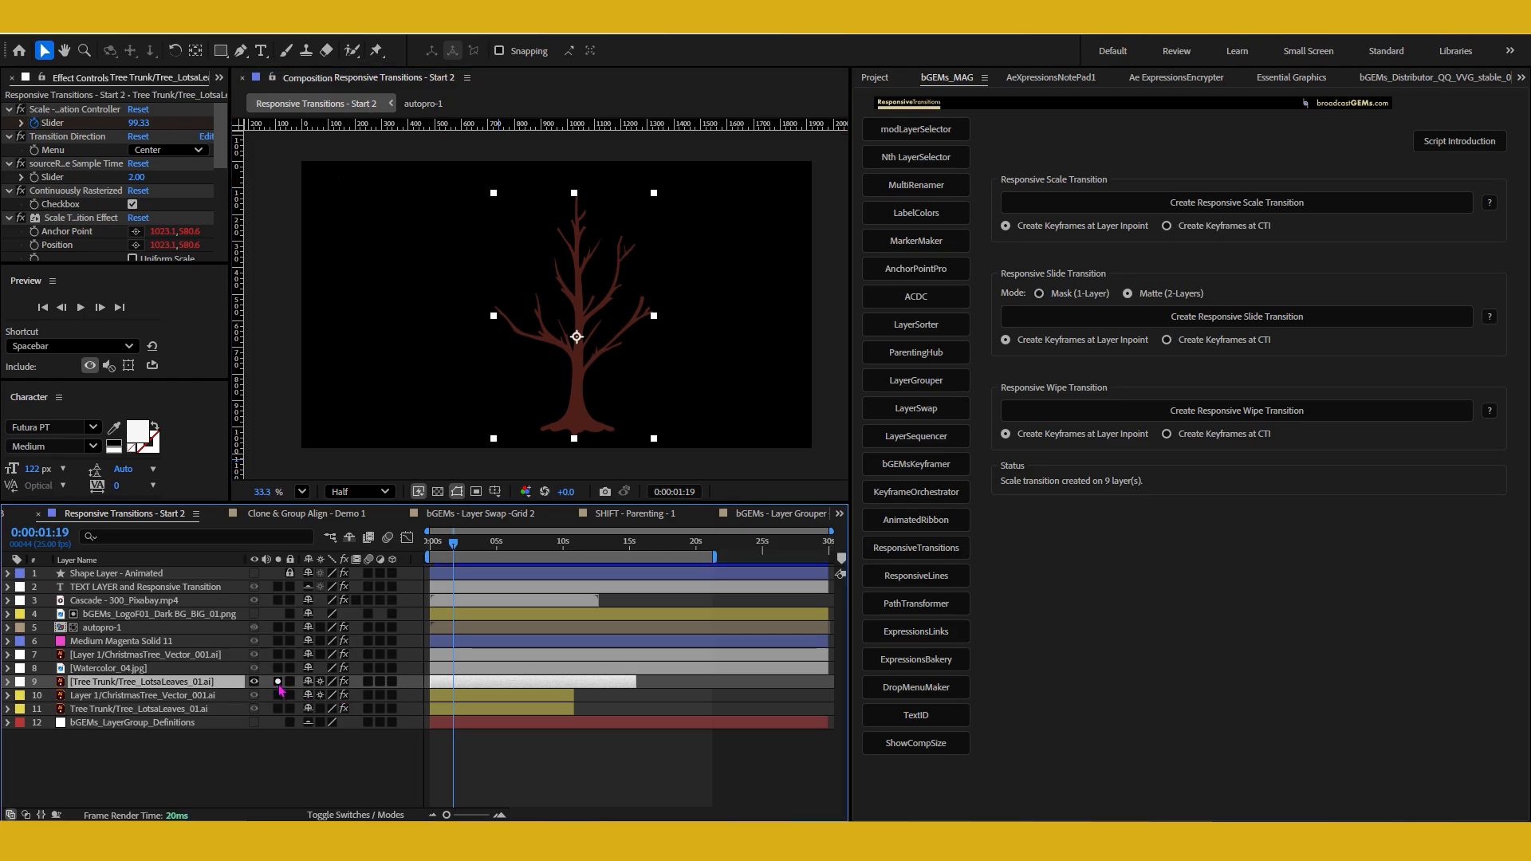
{"action": "key", "text": "s"}
{"action": "left_click_drag", "start_coordinate": [330, 694], "coordinate": [263, 695]}
- Preview the resized tree's scale transition from the start and scrub through the timeline to check its end state
{"action": "left_click", "coordinate": [428, 543]}
{"action": "key", "text": "space"}
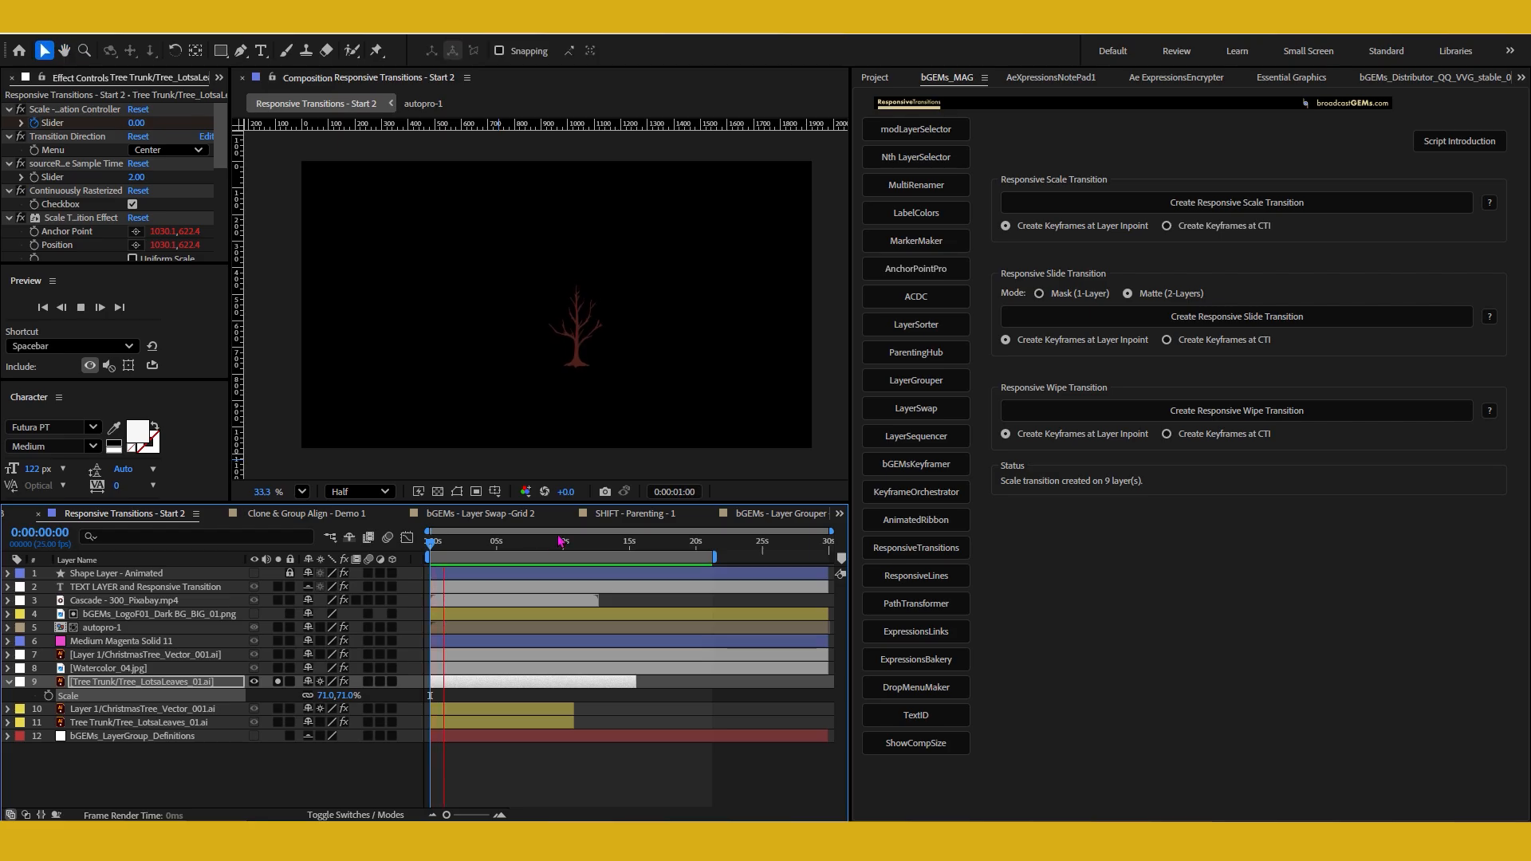
{"action": "key", "text": "space"}
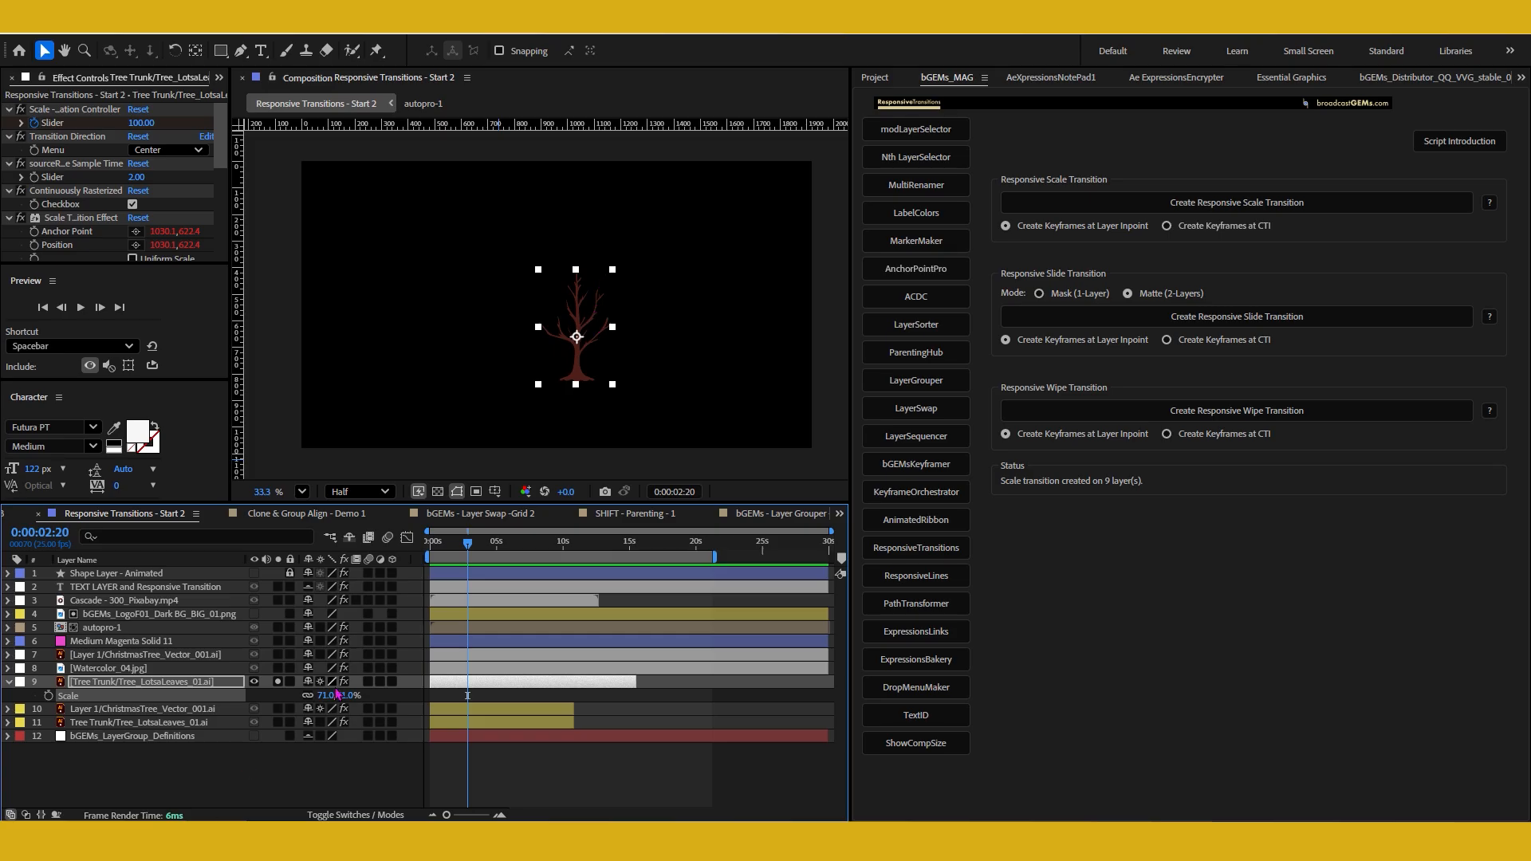
{"action": "mouse_move", "coordinate": [467, 550]}
{"action": "left_mouse_down"}
{"action": "mouse_move", "coordinate": [430, 550]}
{"action": "mouse_move", "coordinate": [451, 550]}
{"action": "left_mouse_up"}
{"action": "left_click", "coordinate": [508, 546]}
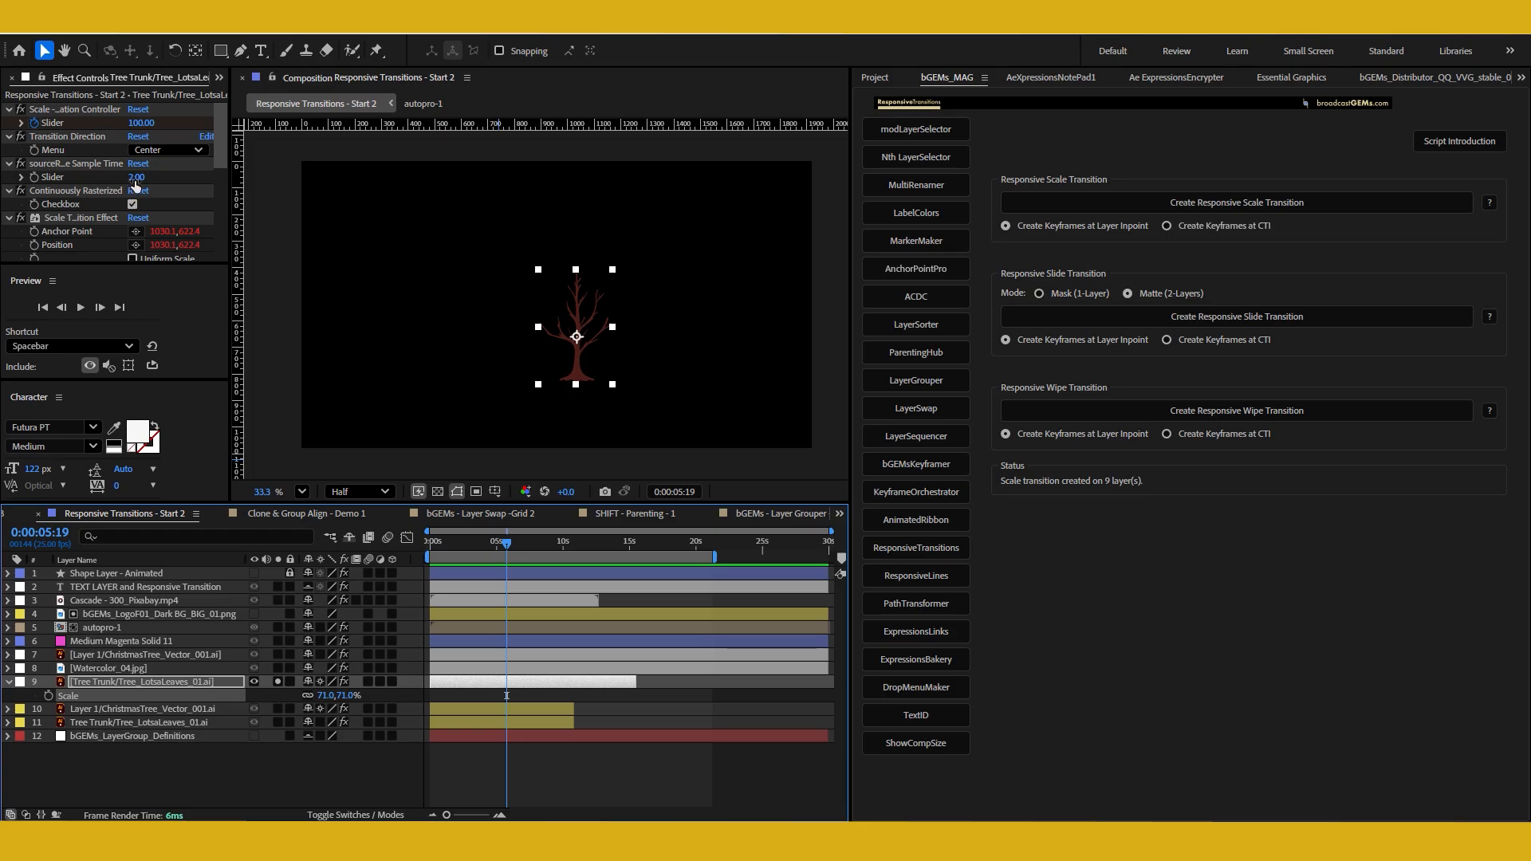
{"action": "mouse_move", "coordinate": [459, 543]}
{"action": "left_mouse_down"}
{"action": "mouse_move", "coordinate": [427, 547]}
{"action": "mouse_move", "coordinate": [461, 555]}
{"action": "left_mouse_up"}
{"action": "mouse_move", "coordinate": [462, 552]}
{"action": "left_mouse_down"}
{"action": "mouse_move", "coordinate": [428, 551]}
{"action": "mouse_move", "coordinate": [488, 557]}
{"action": "left_mouse_up"}
- Reveal the tree layer's scale controller Slider keyframes and paste a copy of both at 0:00:05:03
{"action": "double_click", "coordinate": [53, 124]}
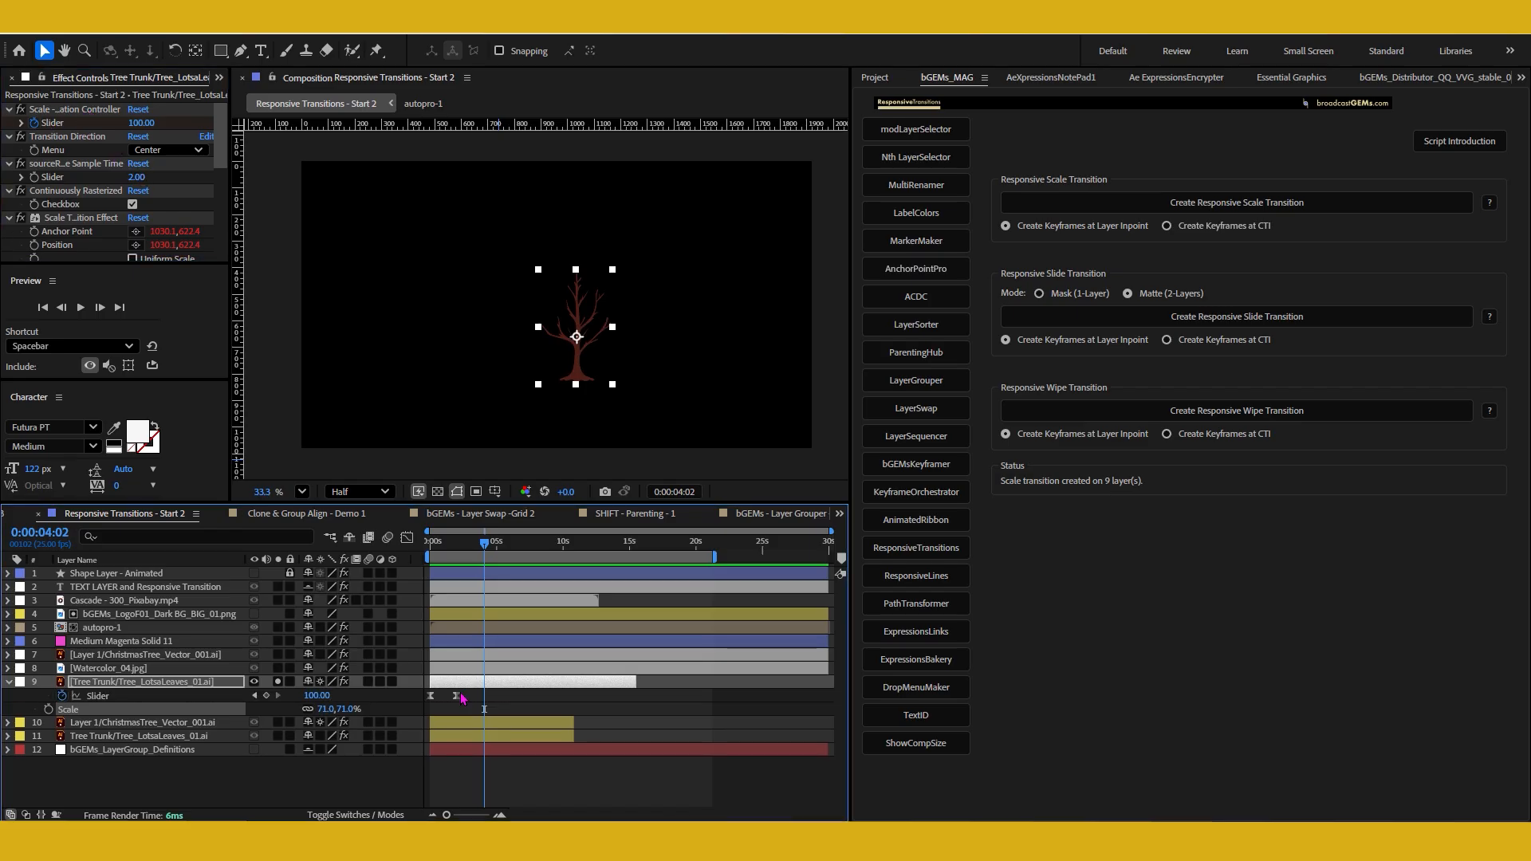
{"action": "left_click_drag", "start_coordinate": [448, 543], "coordinate": [425, 543]}
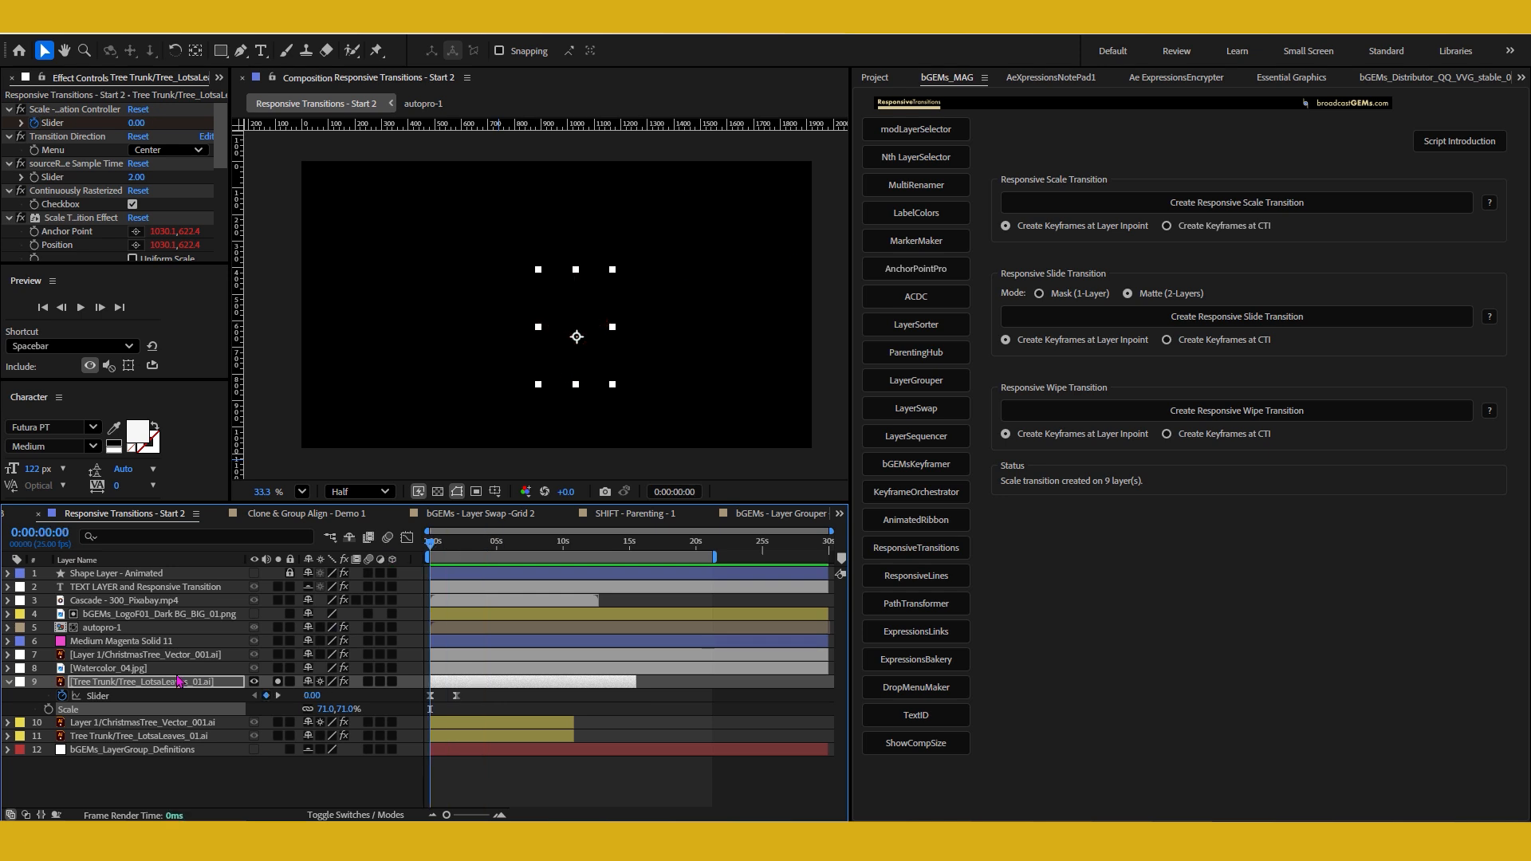
{"action": "left_click", "coordinate": [115, 698]}
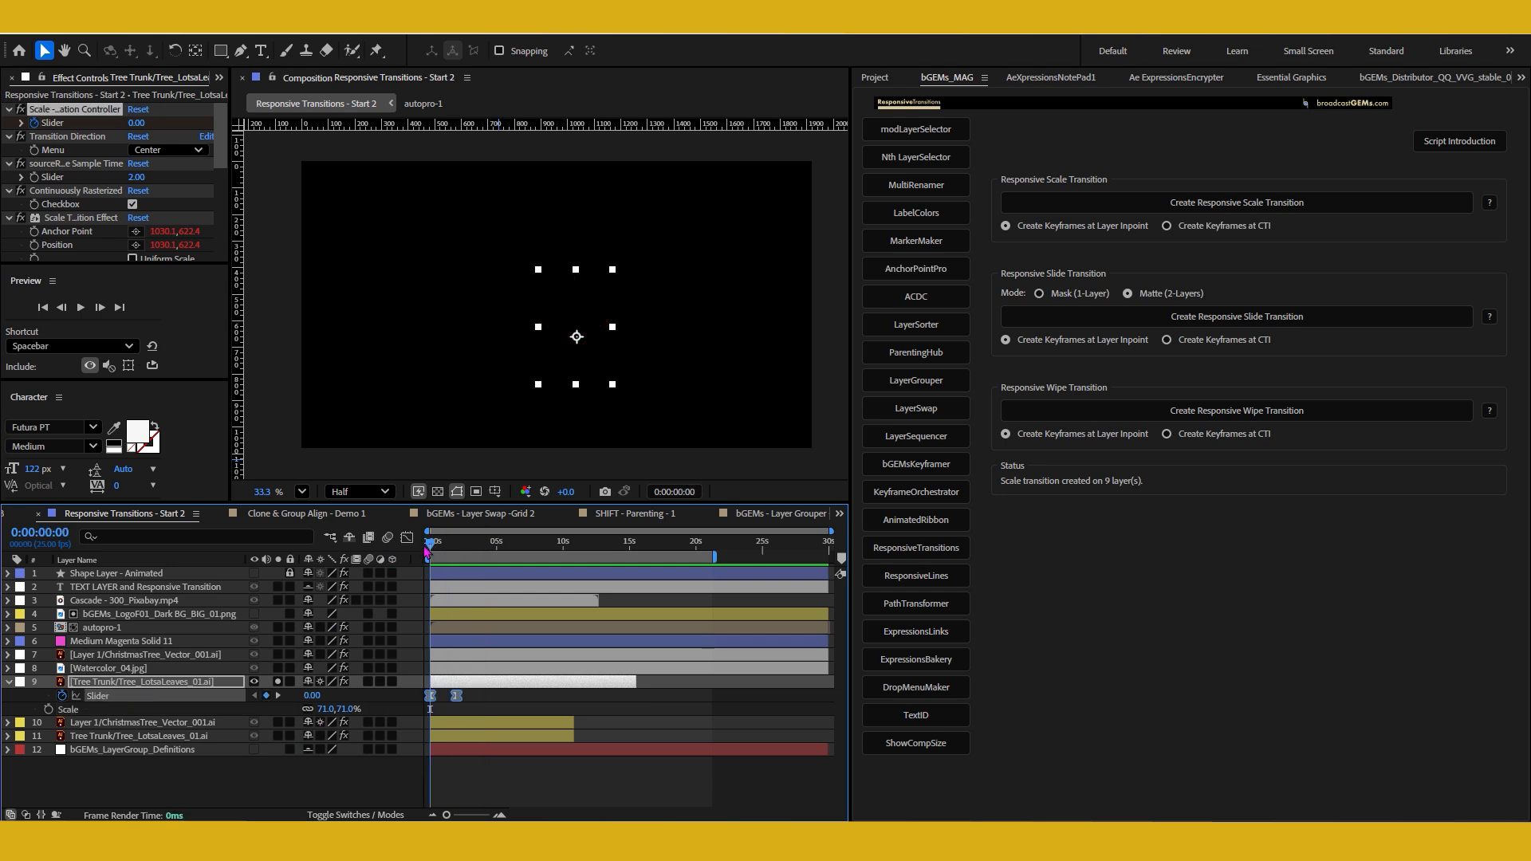
{"action": "left_click_drag", "start_coordinate": [432, 556], "coordinate": [500, 584]}
{"action": "key", "text": "ctrl+v"}
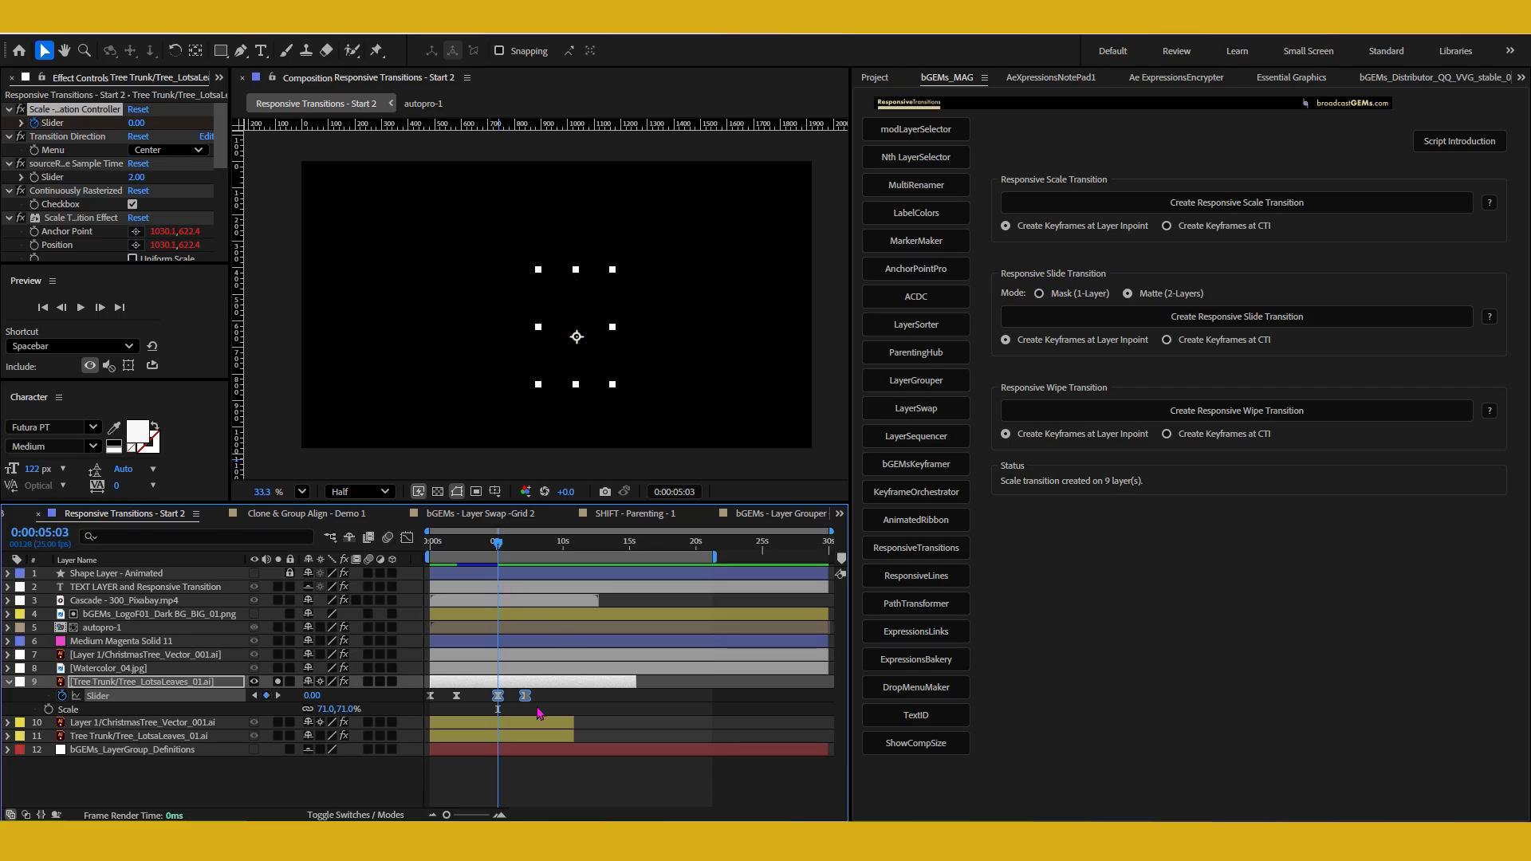
- Time-reverse the two pasted Slider keyframes on the tree layer and scrub past them to 0:00:08:01 to check the scale-out
{"action": "right_click", "coordinate": [526, 697]}
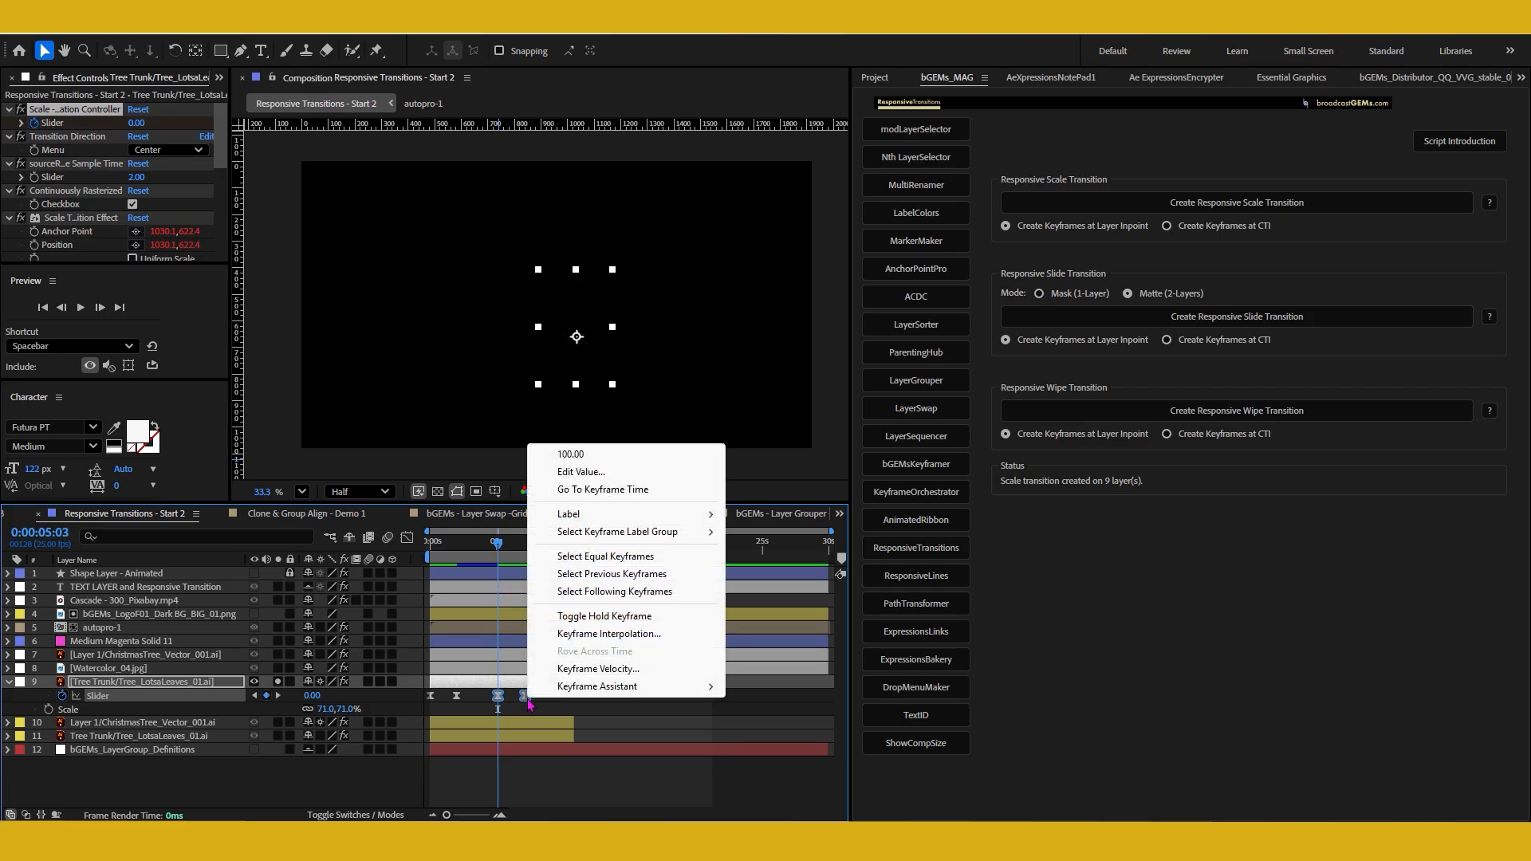
{"action": "mouse_move", "coordinate": [629, 686]}
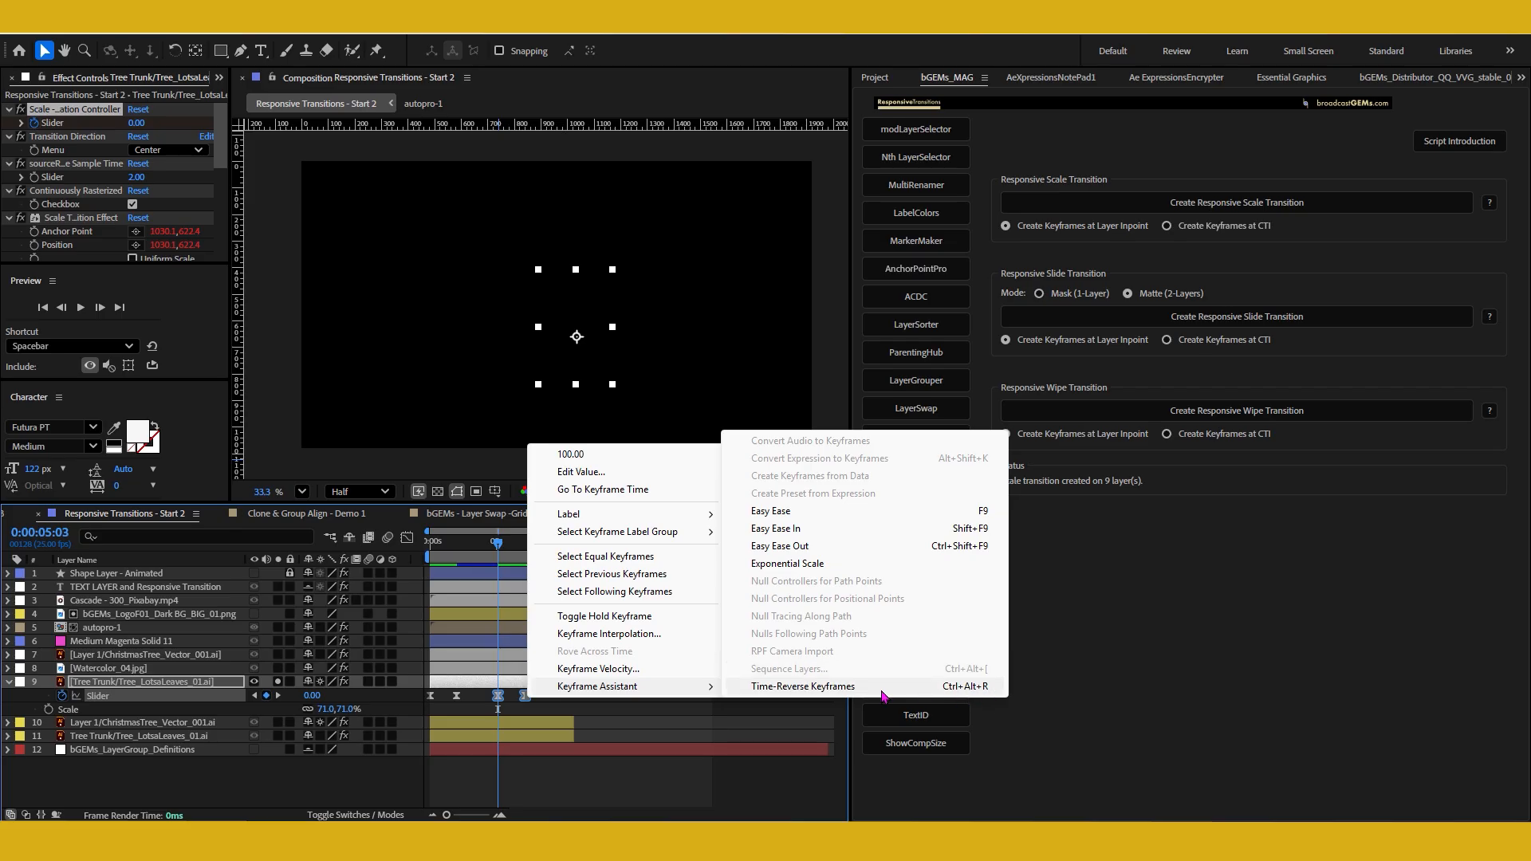
{"action": "left_click", "coordinate": [800, 691]}
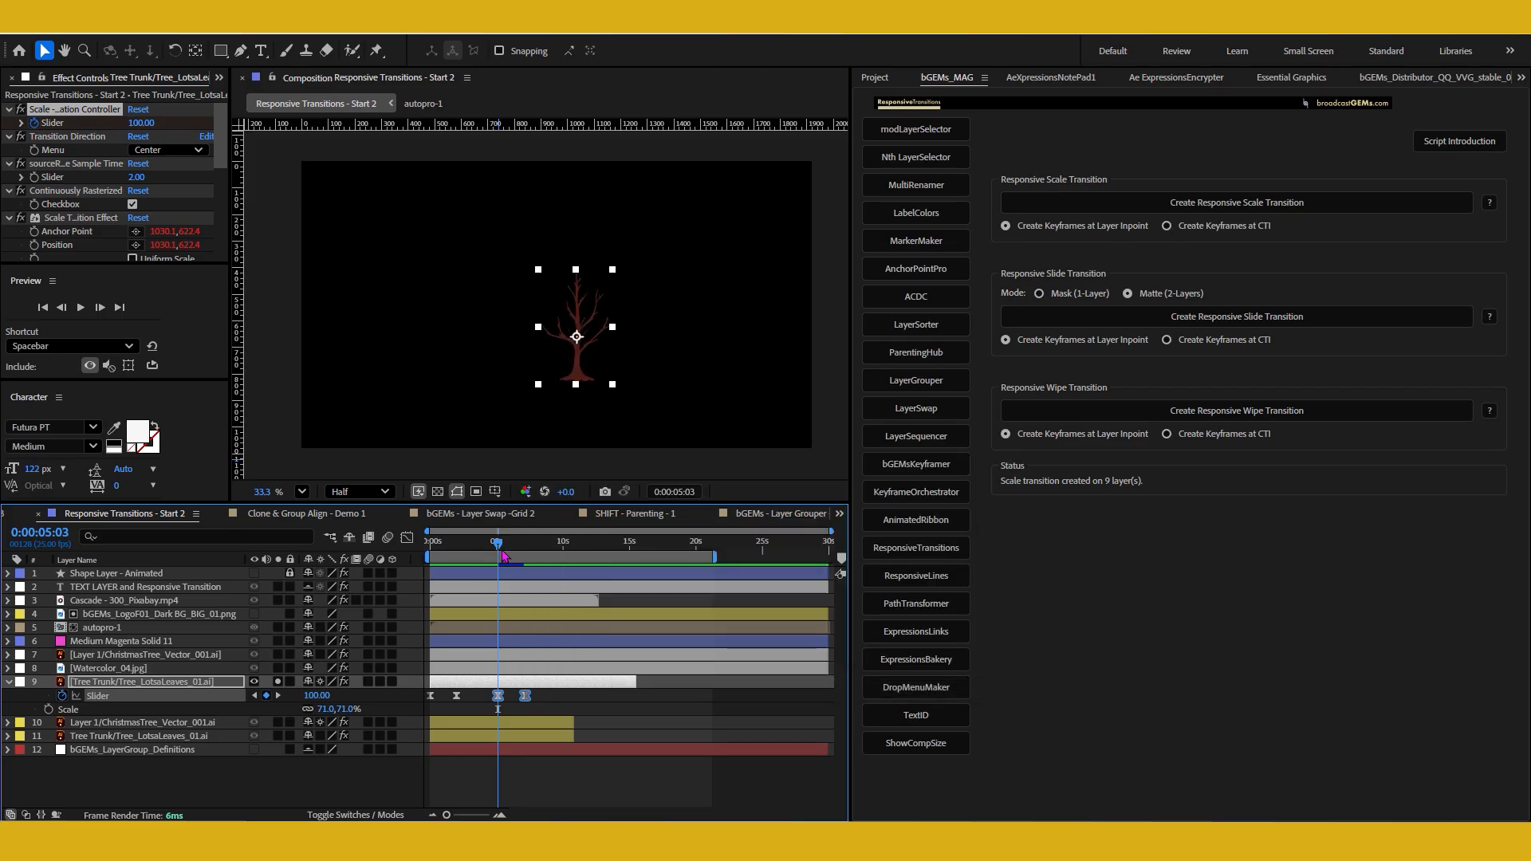
{"action": "left_click_drag", "start_coordinate": [497, 552], "coordinate": [537, 551]}
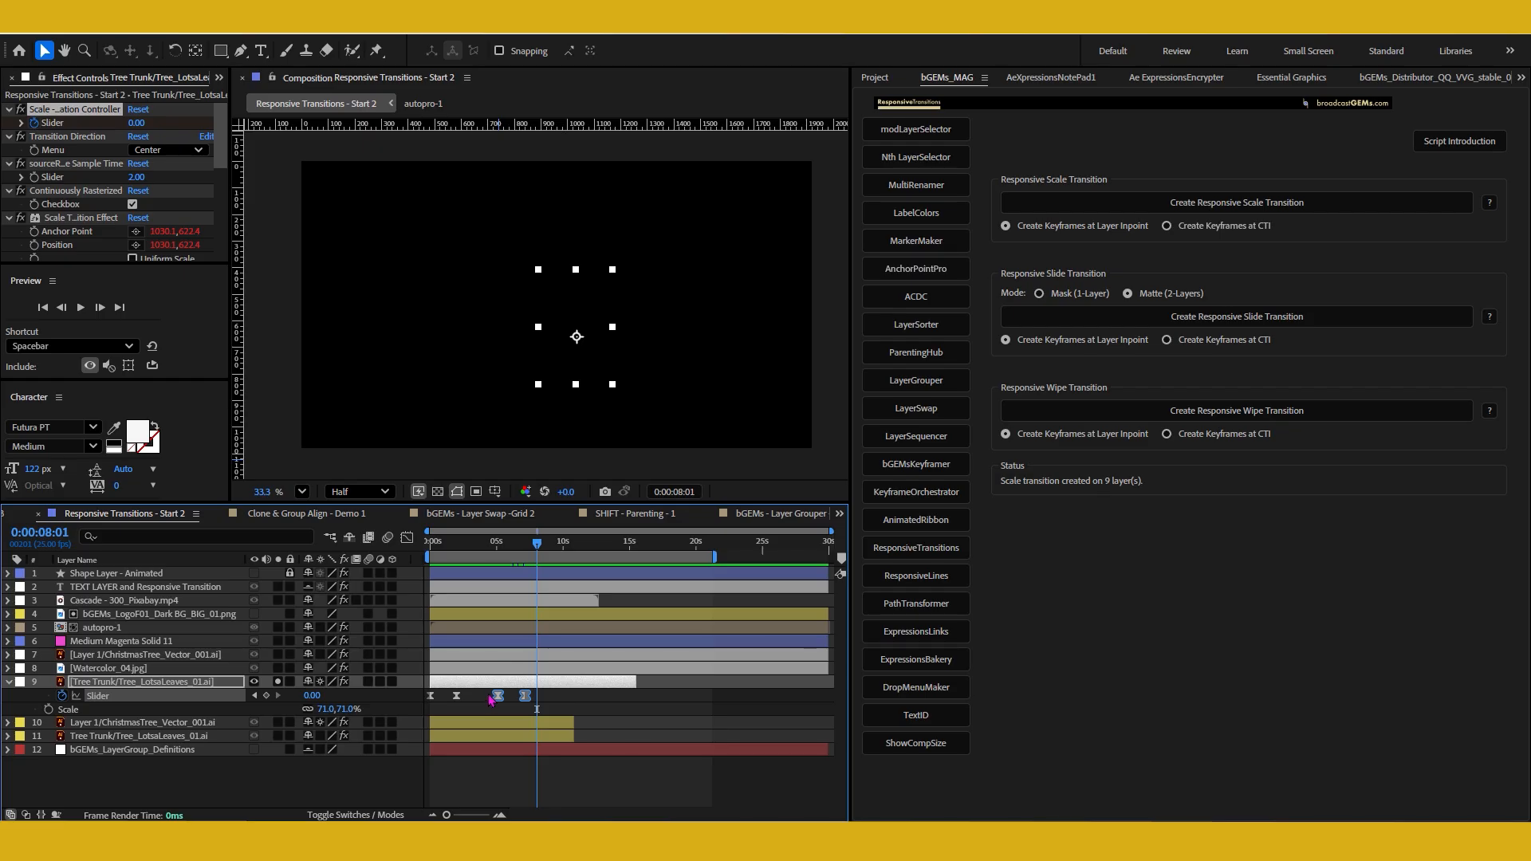
- Delete the tree layer's two reversed Slider keyframes and set its Transition Direction to Top Left
{"action": "key", "text": "Delete"}
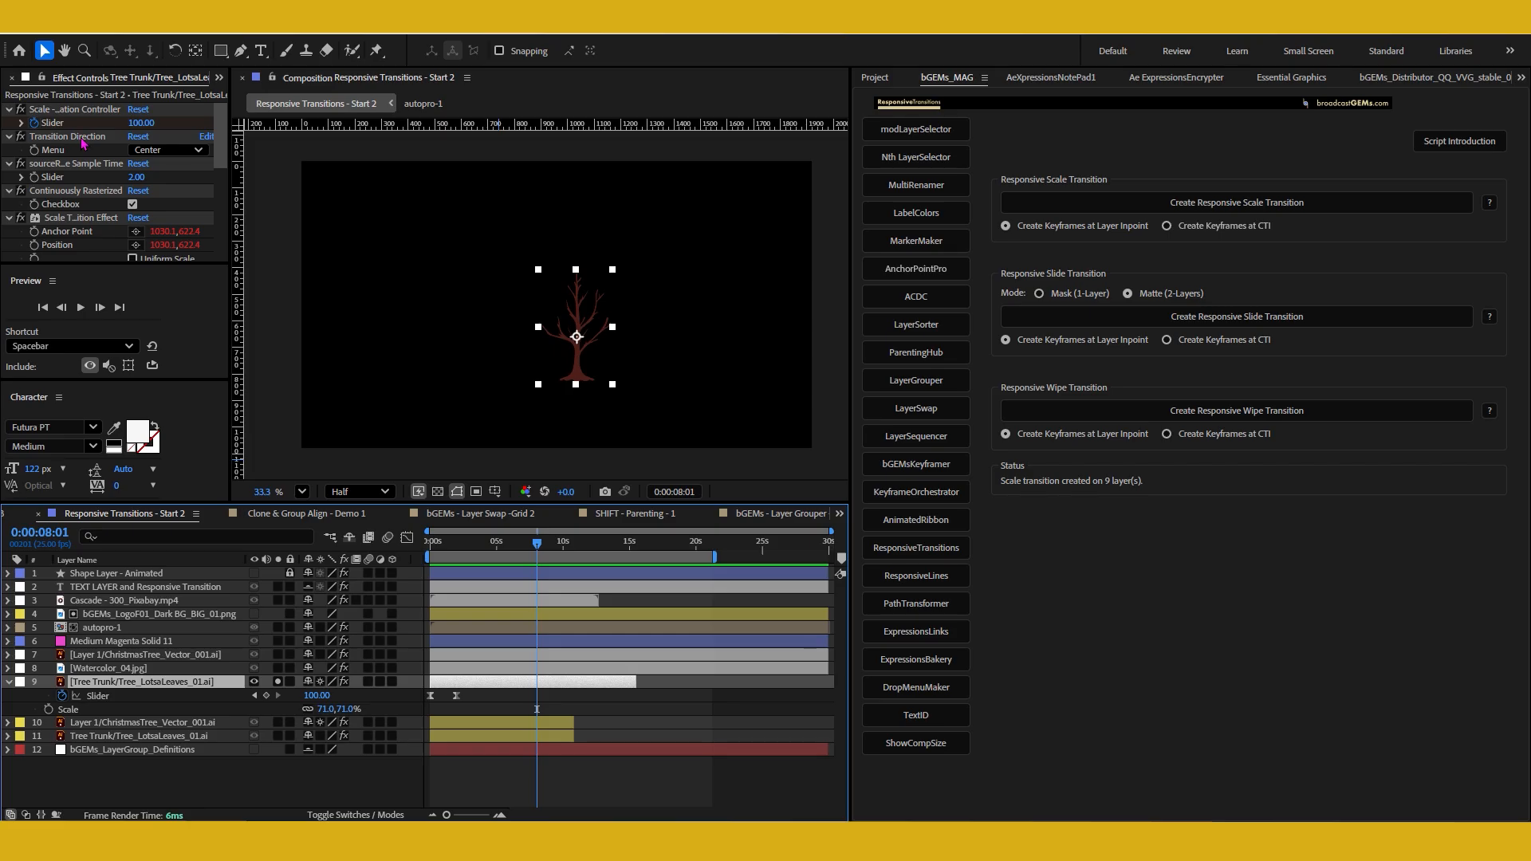
{"action": "mouse_move", "coordinate": [447, 547]}
{"action": "left_mouse_down"}
{"action": "mouse_move", "coordinate": [431, 547]}
{"action": "mouse_move", "coordinate": [446, 557]}
{"action": "left_mouse_up"}
{"action": "left_click", "coordinate": [172, 150]}
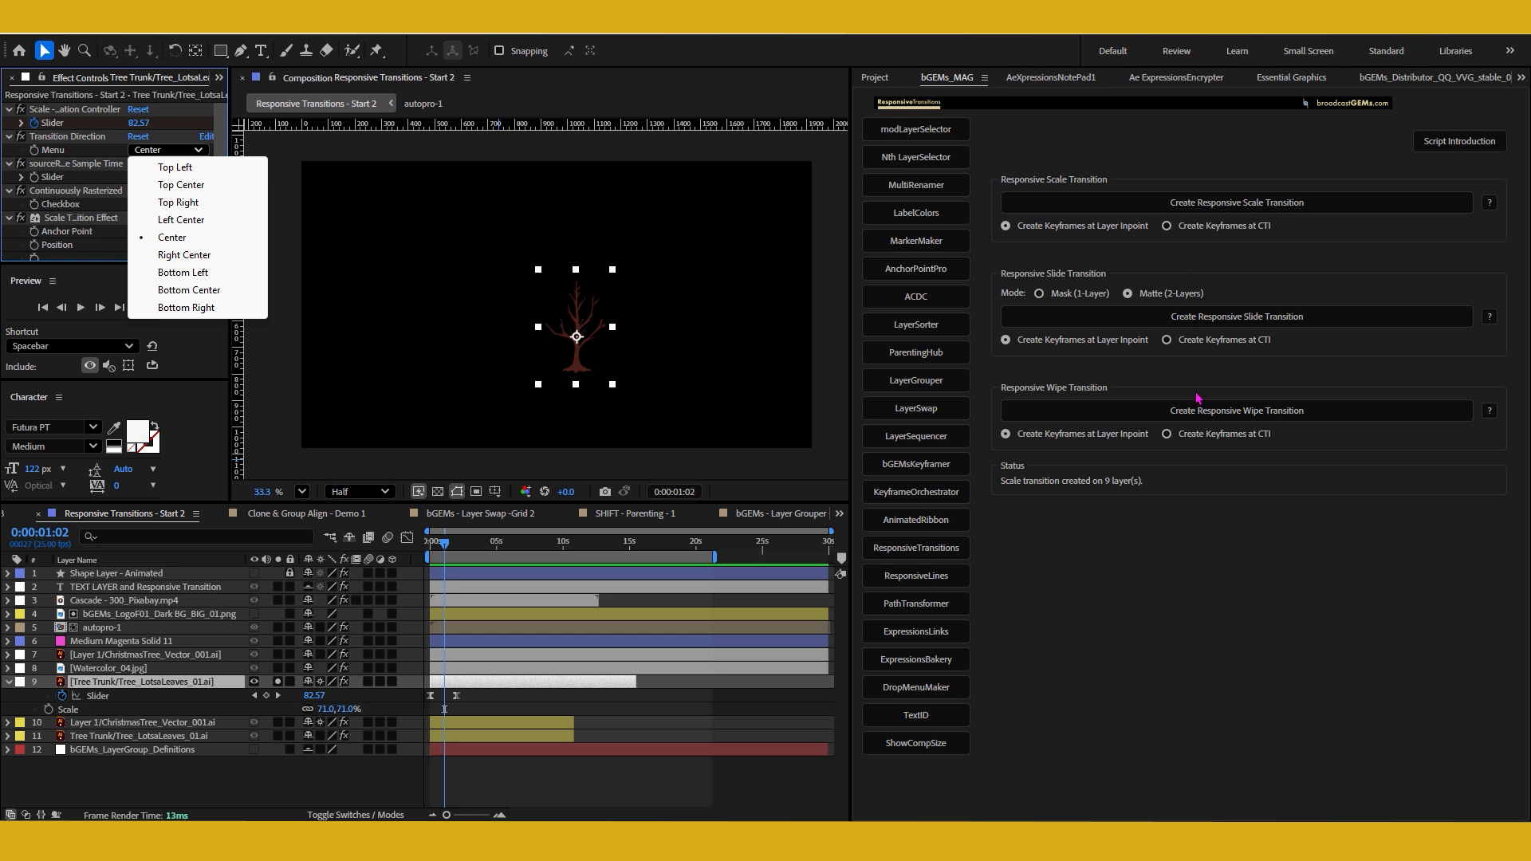
{"action": "left_click", "coordinate": [173, 169]}
- Preview the tree layer's Top Left scale-in from the start of the composition
{"action": "left_click", "coordinate": [383, 520]}
{"action": "key", "text": "Home"}
{"action": "key", "text": "space"}
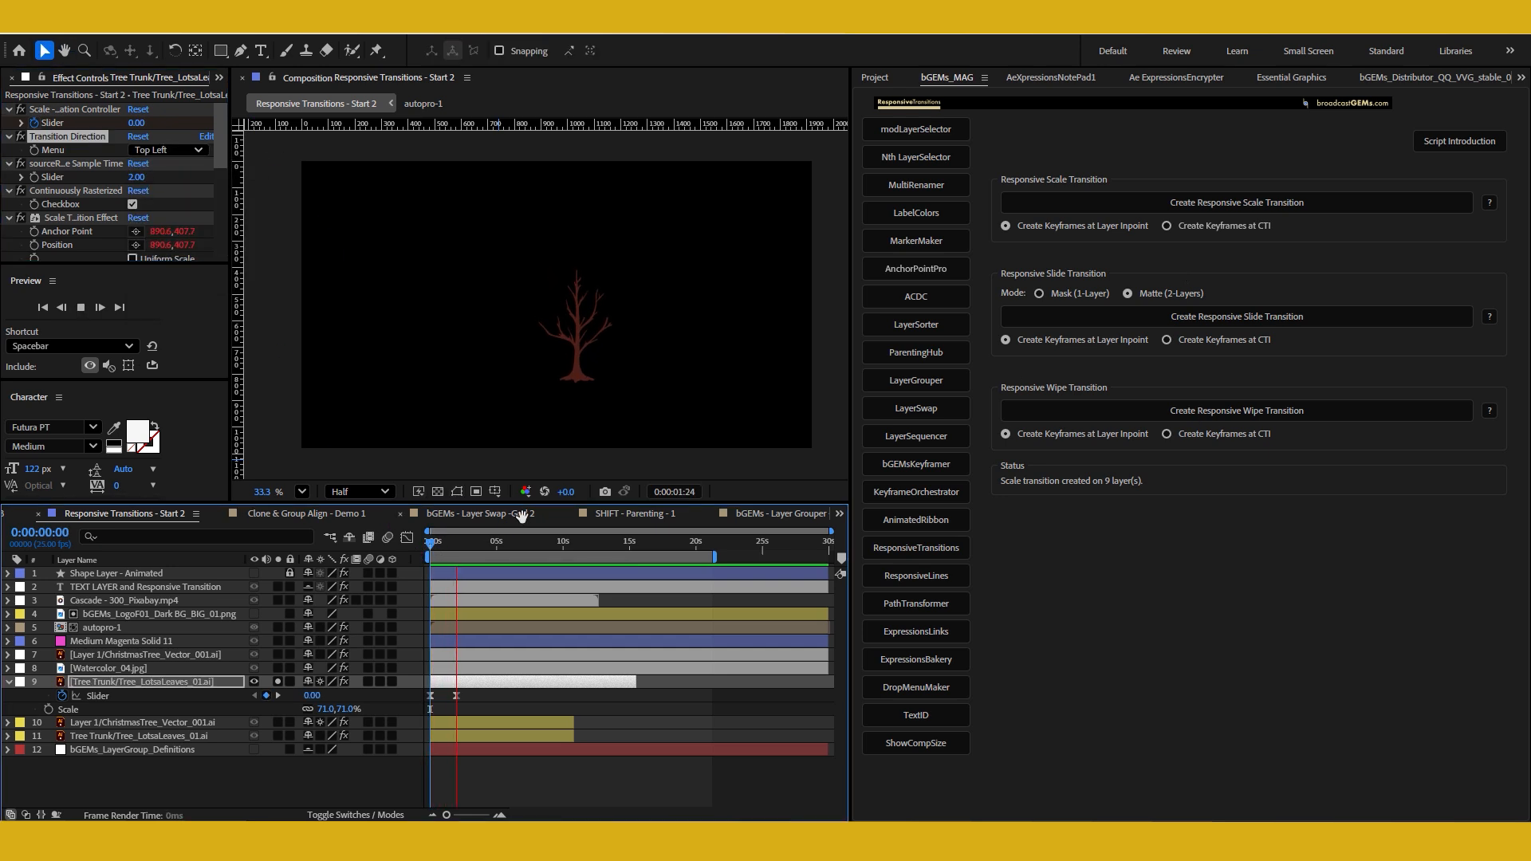
{"action": "key", "text": "space"}
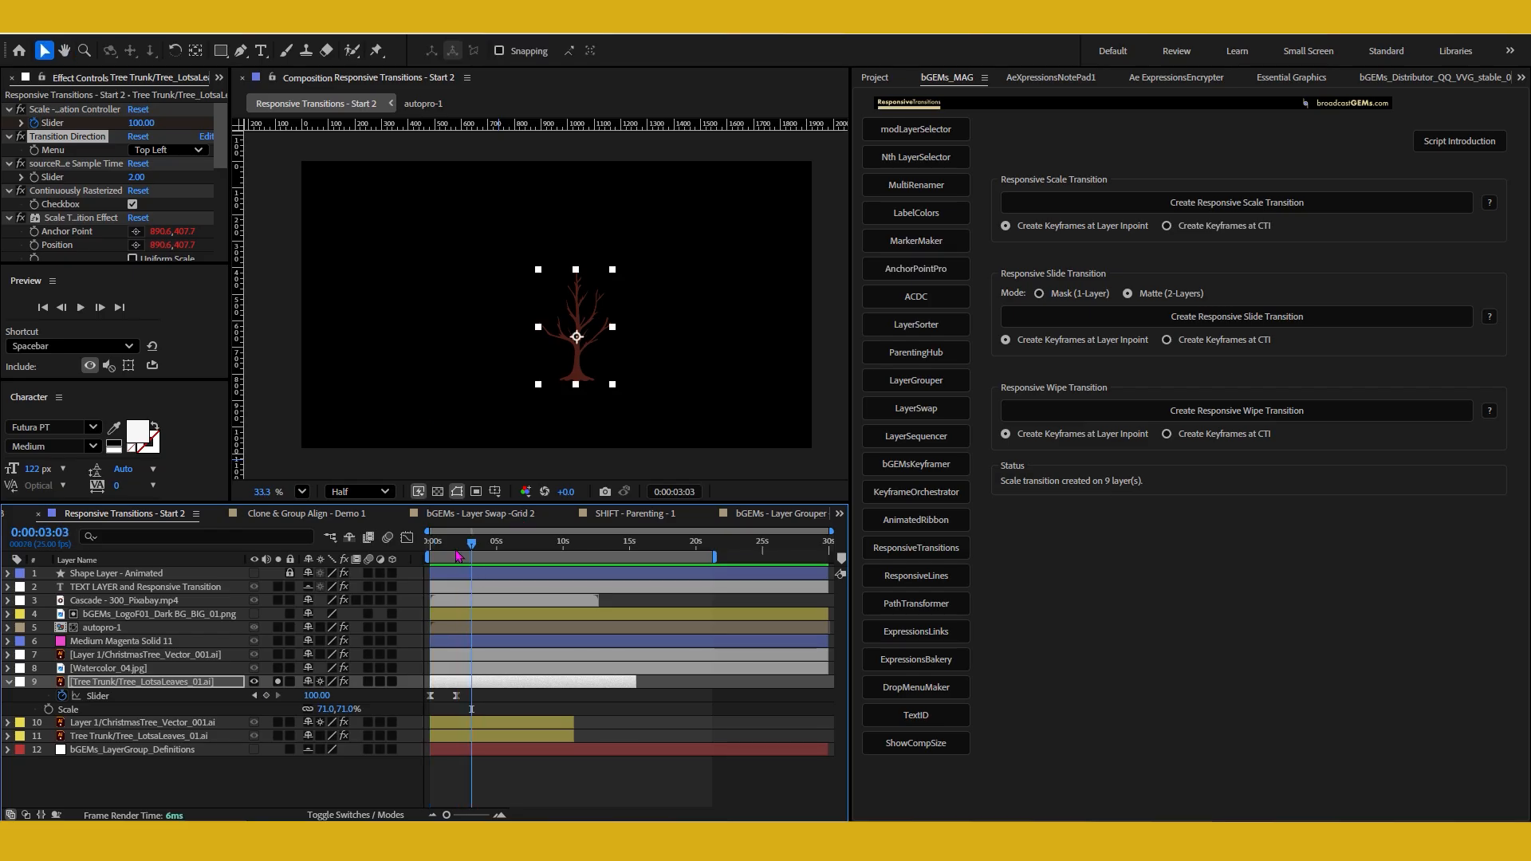
- Keyframe the tree's Transition Direction as Top Left at 0:00:02:00 and Bottom Right at 0:00:04:05
{"action": "key", "text": "j"}
{"action": "left_click", "coordinate": [33, 150]}
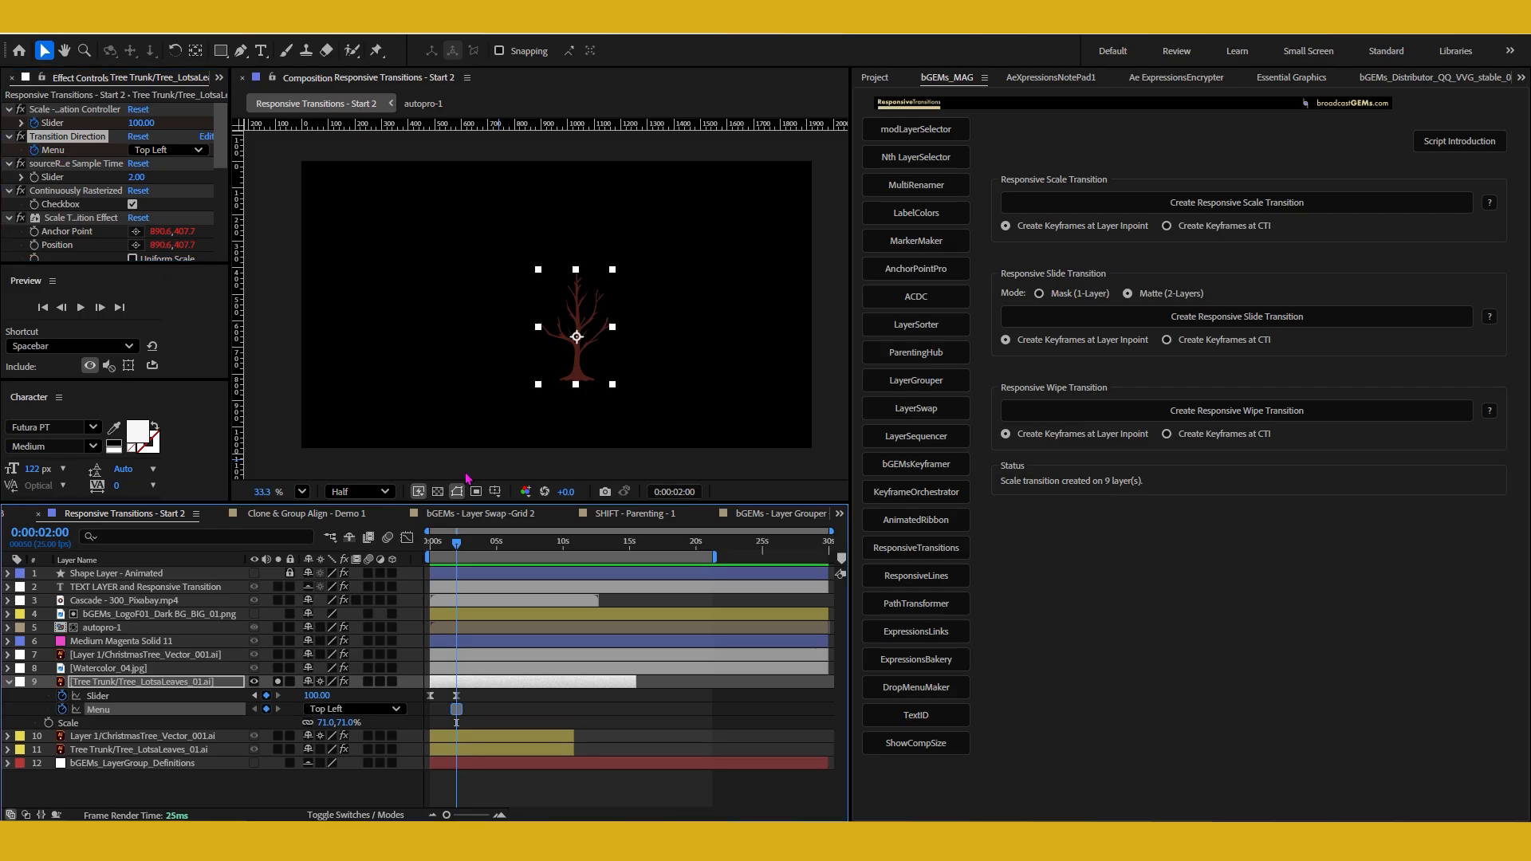
{"action": "left_click_drag", "start_coordinate": [456, 556], "coordinate": [486, 555]}
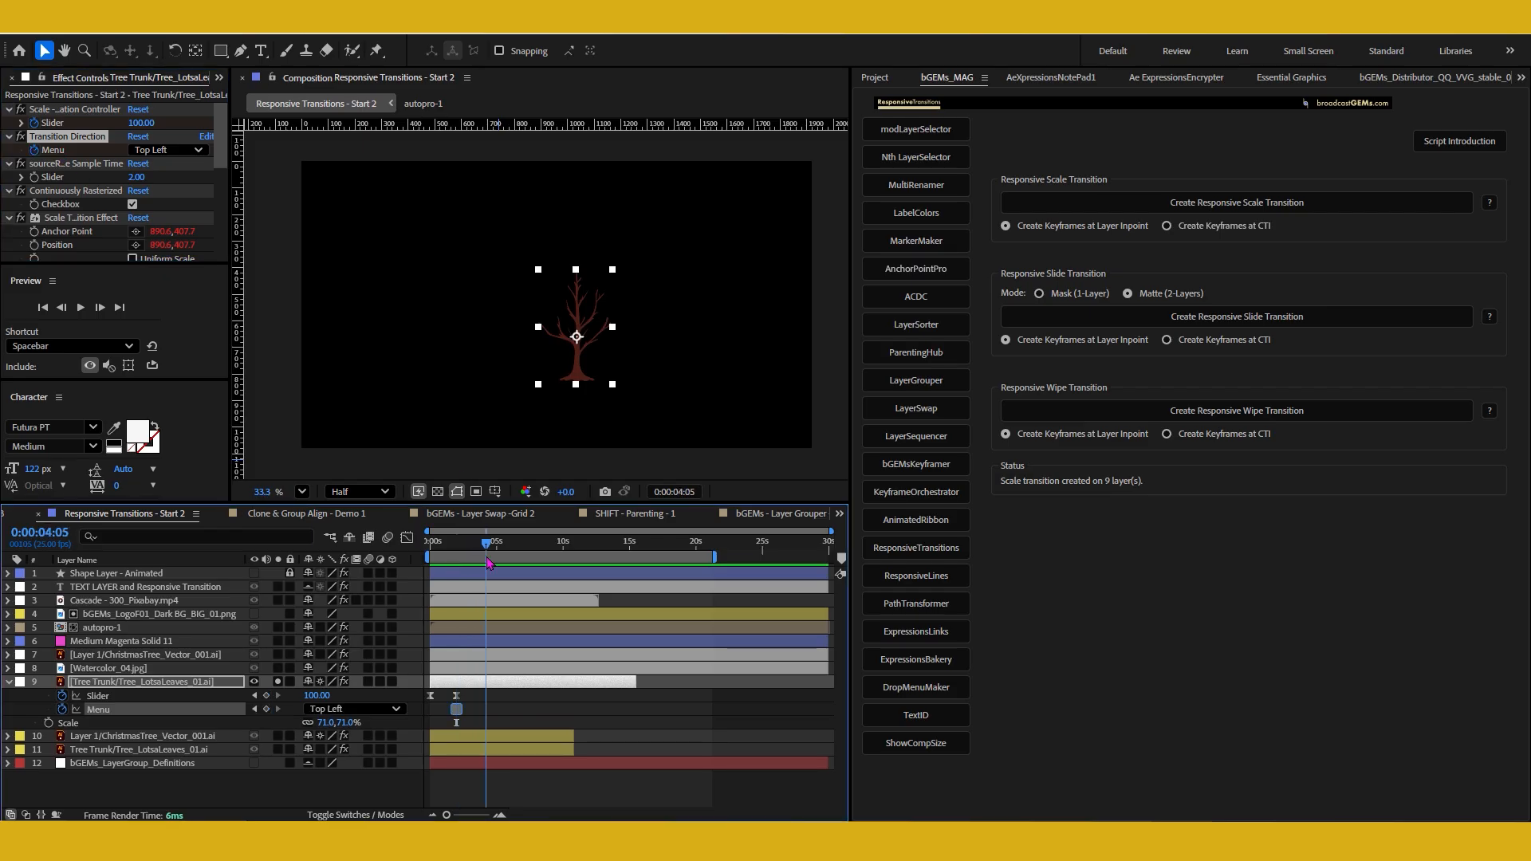
{"action": "left_click", "coordinate": [351, 710]}
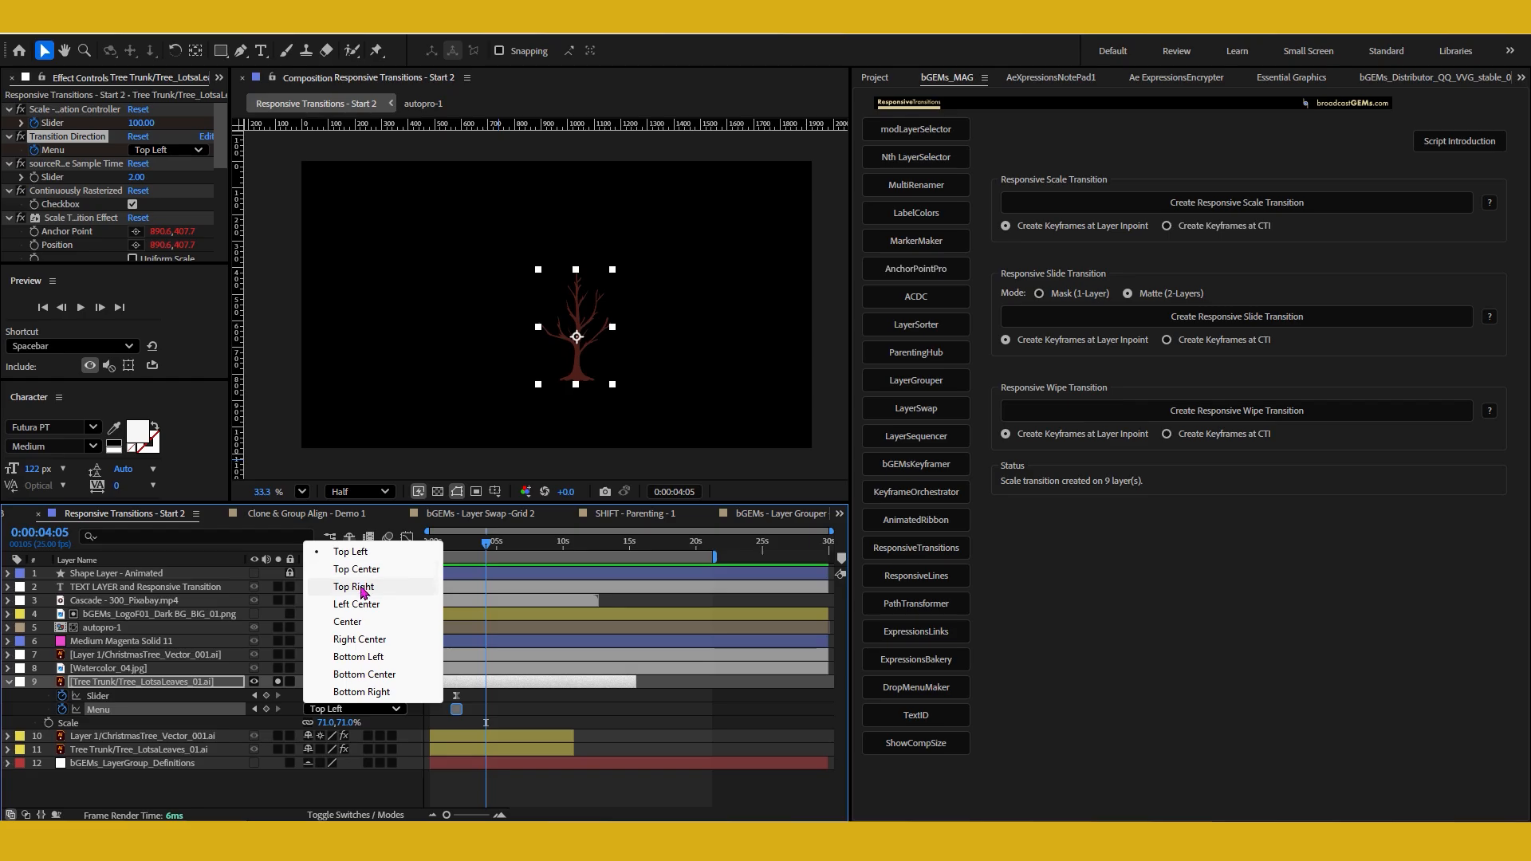
{"action": "left_click", "coordinate": [364, 691]}
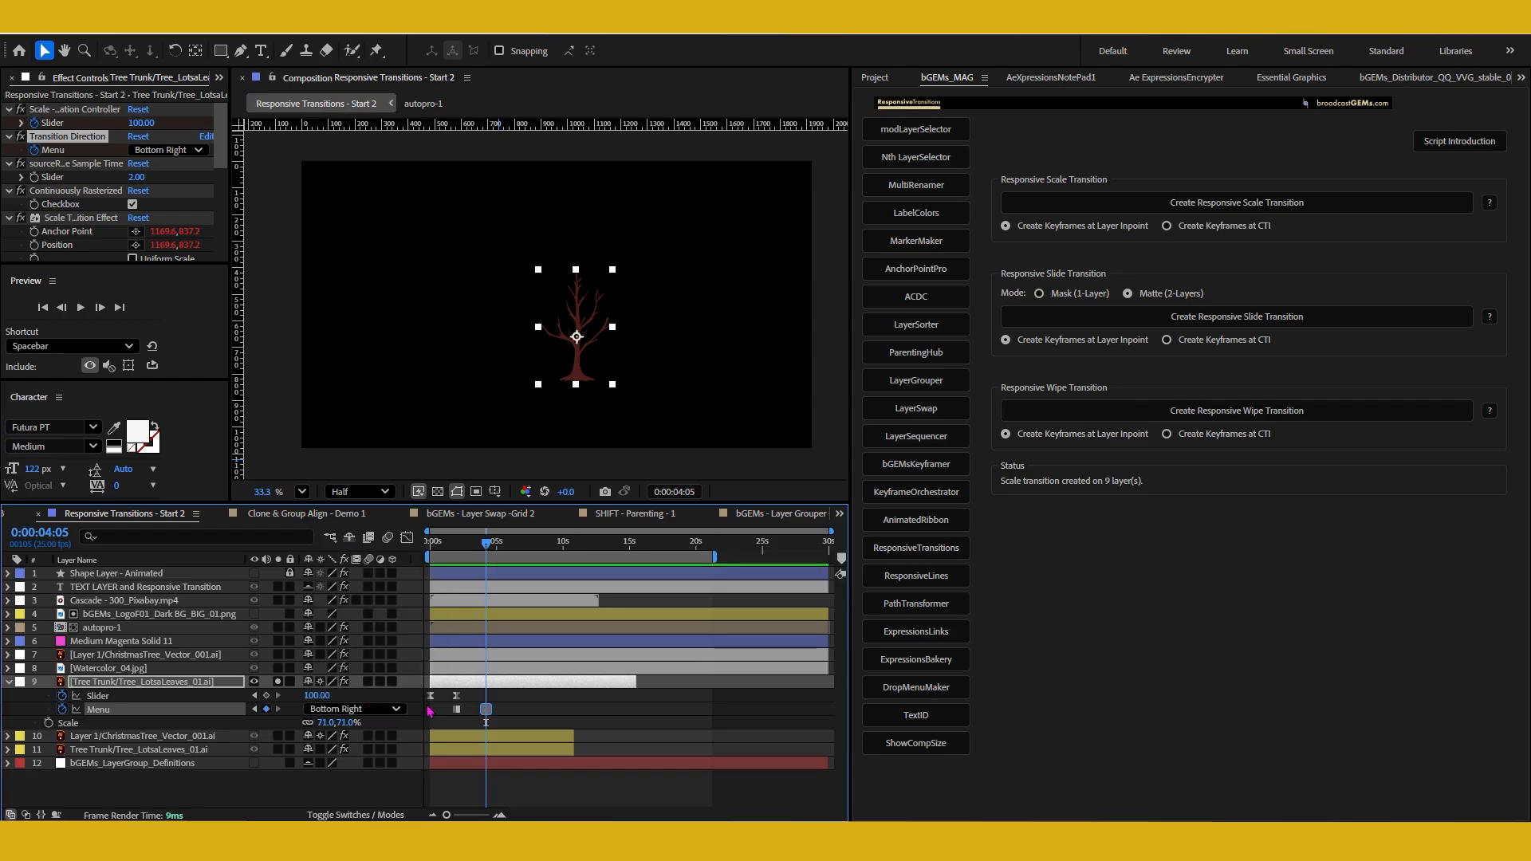
- Paste a time-reversed copy of the tree layer's two Slider keyframes at 0:00:04:05 and scrub through the scale-out
{"action": "left_click_drag", "start_coordinate": [426, 689], "coordinate": [479, 703]}
{"action": "key", "text": "ctrl+c"}
{"action": "key", "text": "ctrl+v"}
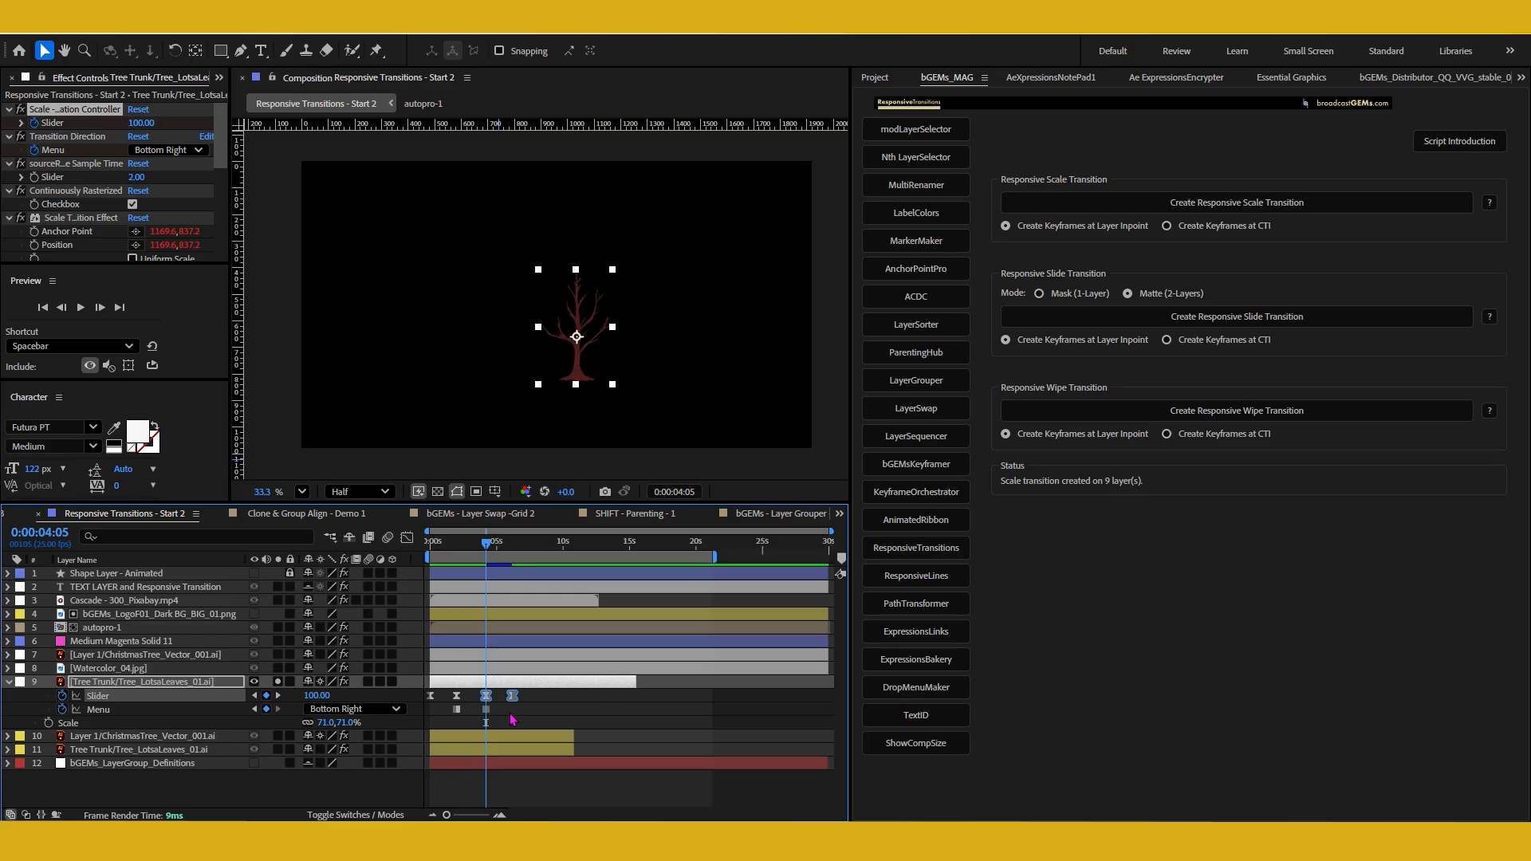
{"action": "left_click", "coordinate": [492, 545]}
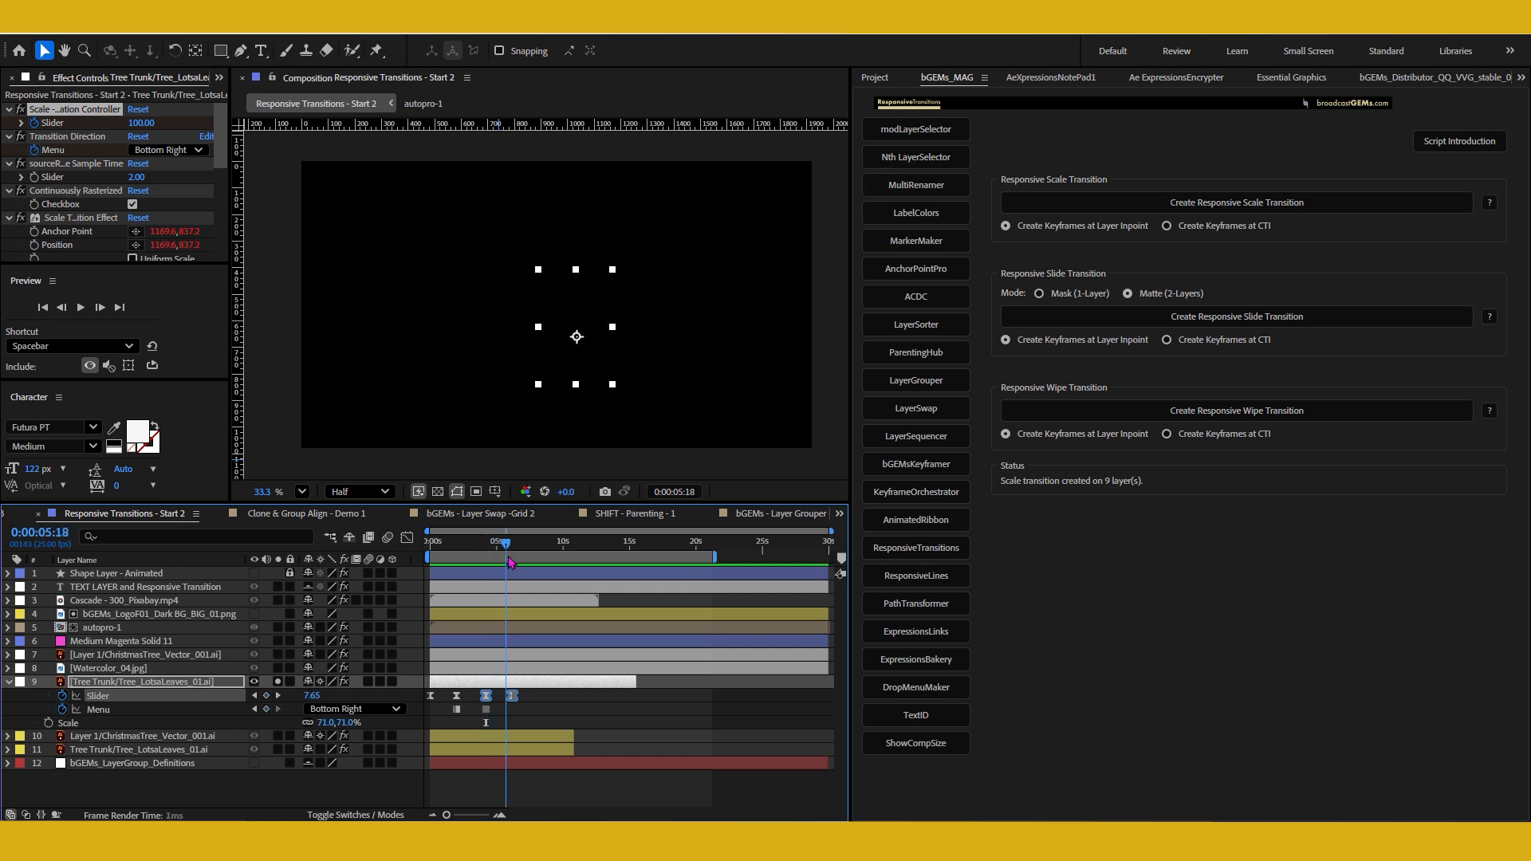
- Preview the full scale-in and scale-out from the start, then return the playhead to 0:00:03:17
{"action": "key", "text": "Home"}
{"action": "key", "text": "space"}
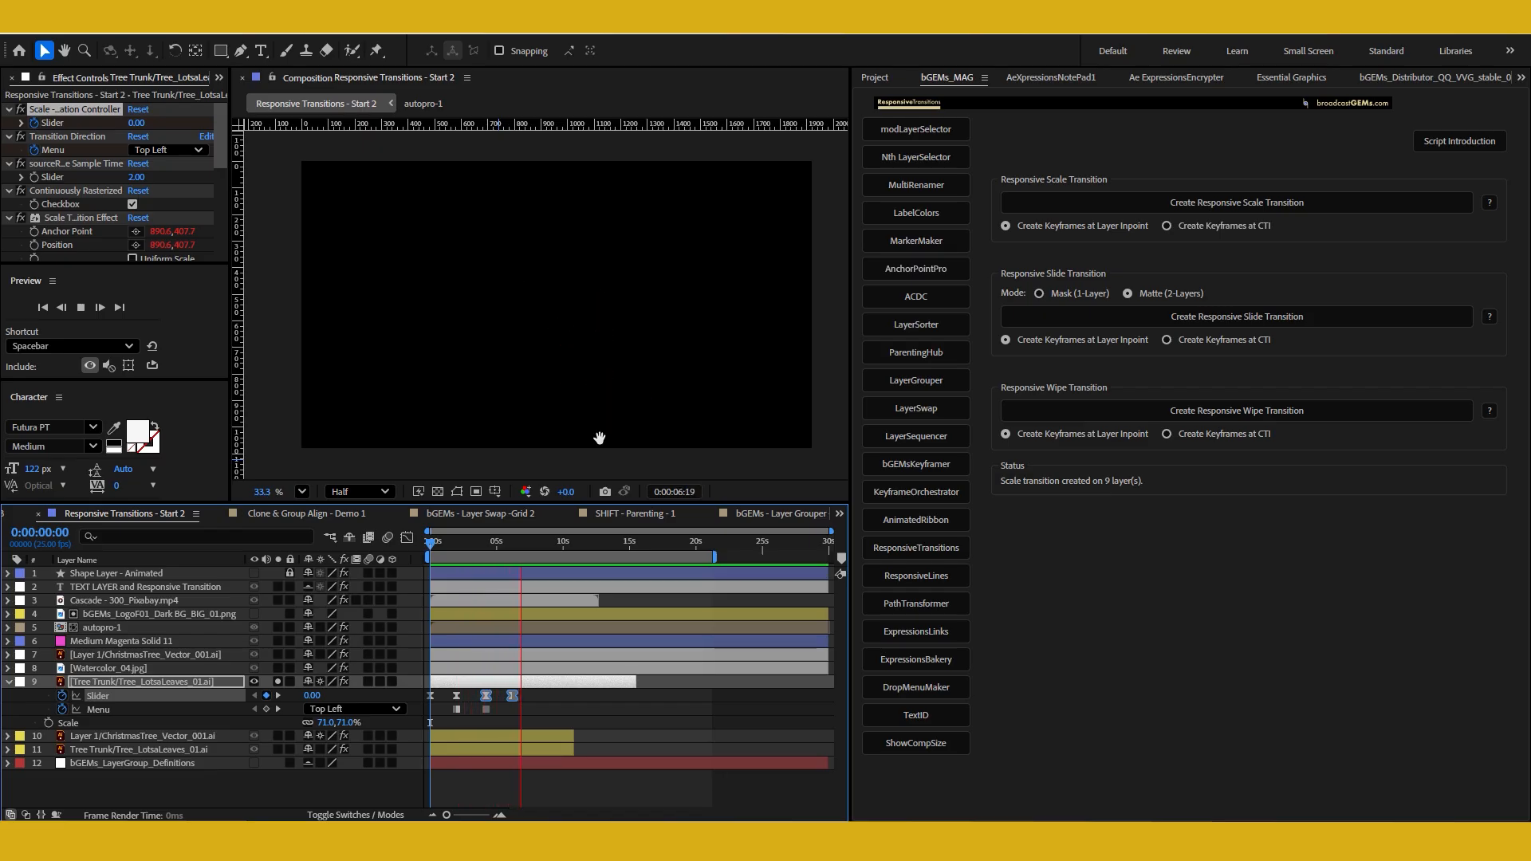
{"action": "key", "text": "space"}
{"action": "left_click", "coordinate": [478, 542]}
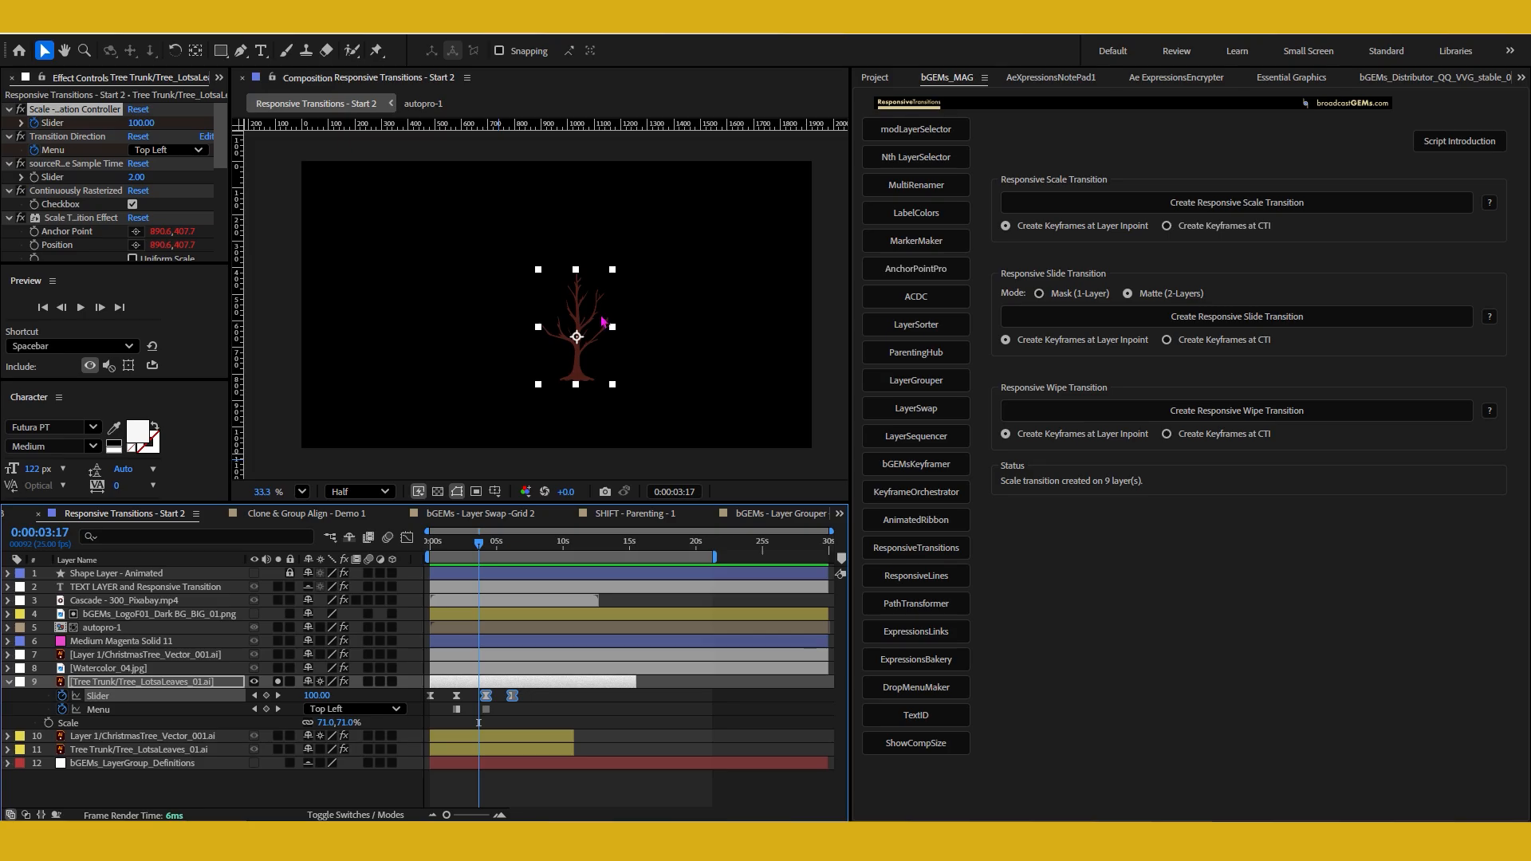
- Move the tree to the right side of the composition and raise its Scale to 126%
{"action": "left_click", "coordinate": [174, 707]}
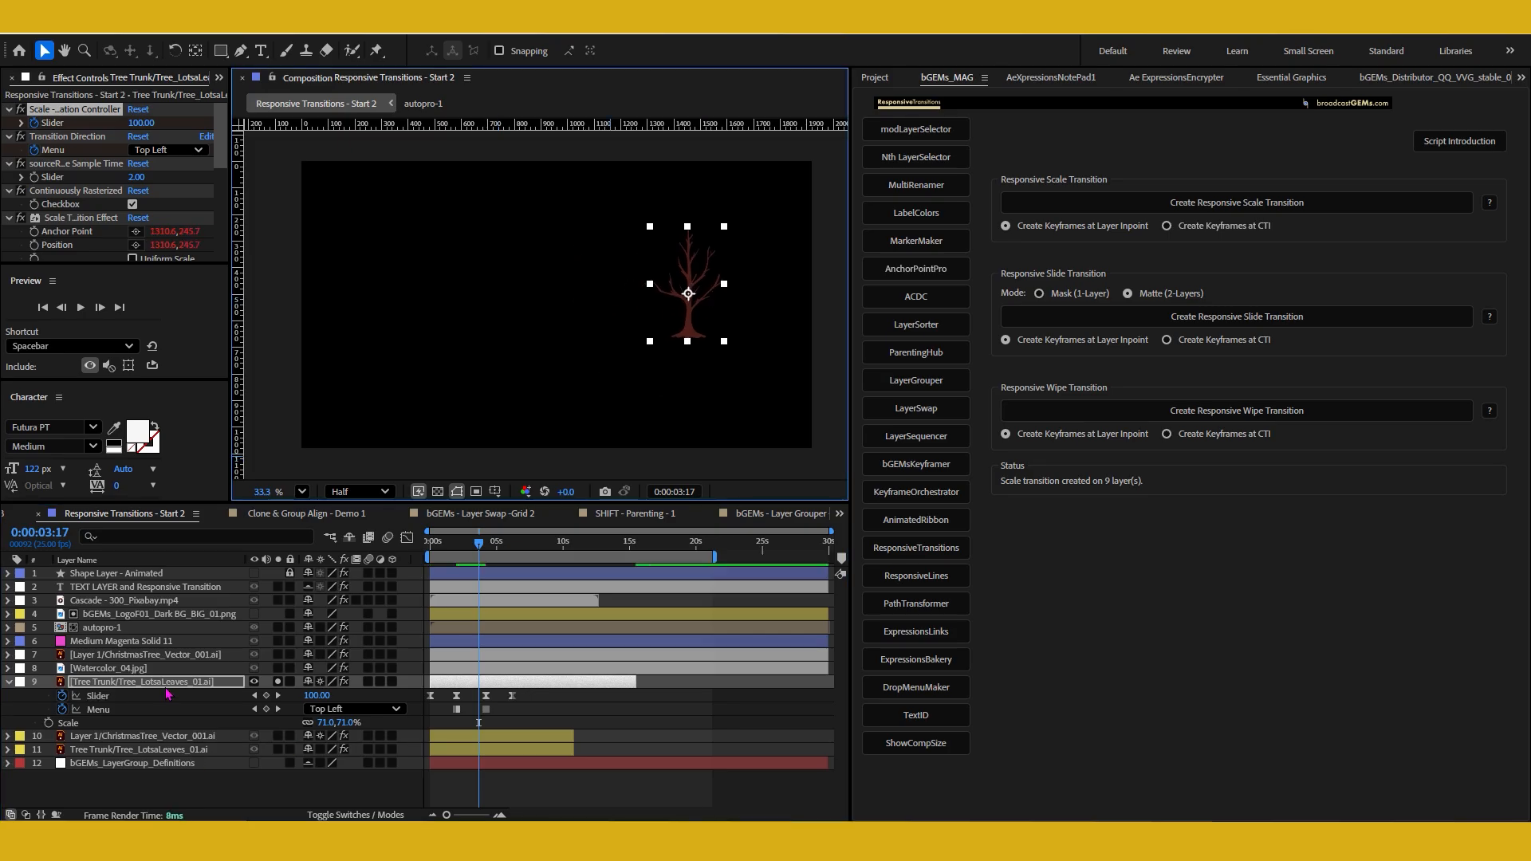
{"action": "left_click", "coordinate": [165, 689]}
{"action": "key", "text": "s"}
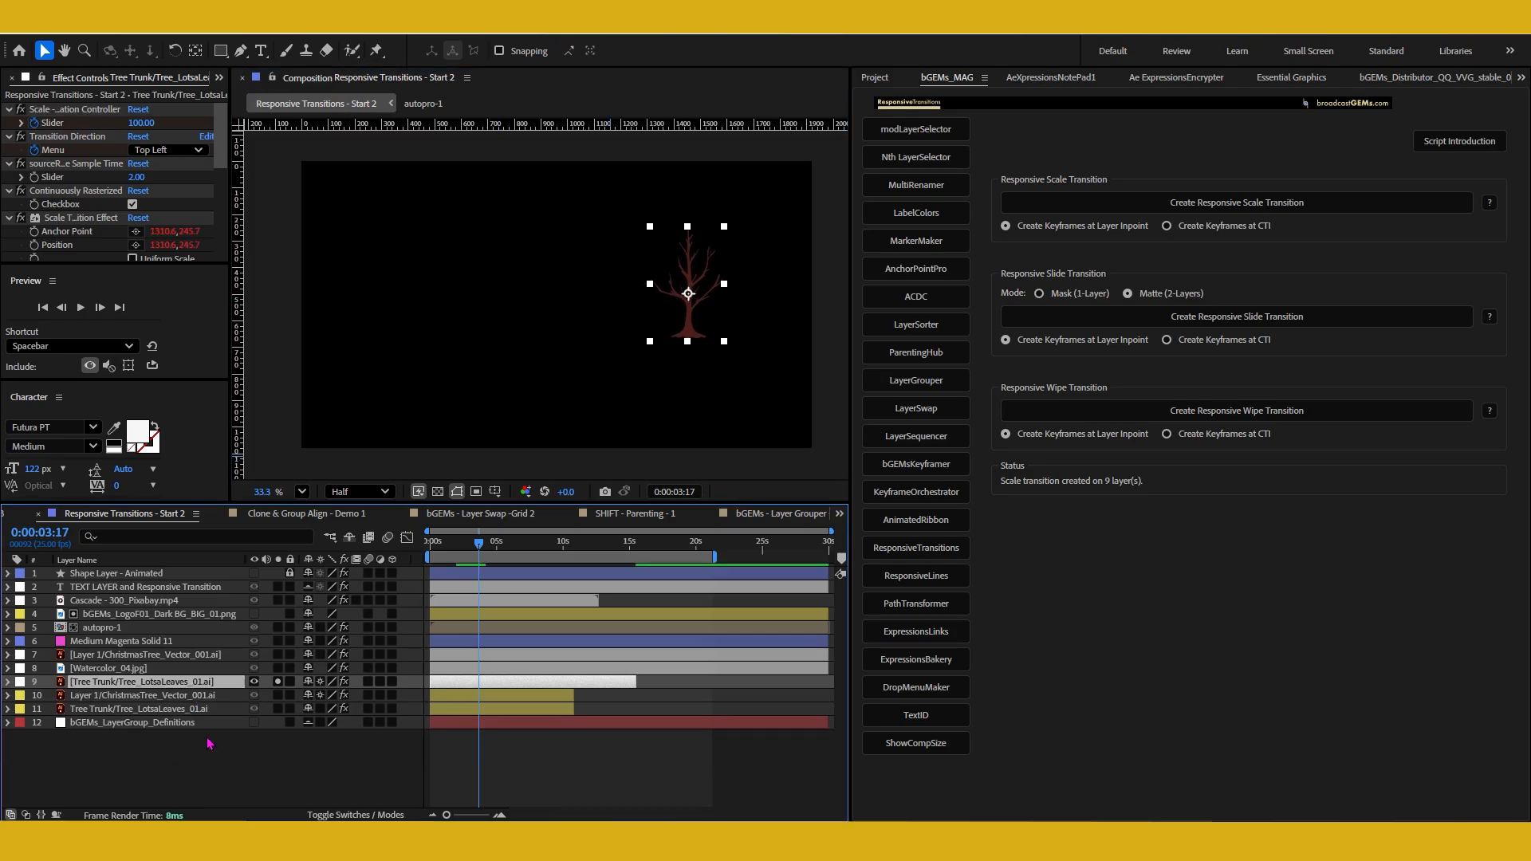
{"action": "left_click_drag", "start_coordinate": [327, 695], "coordinate": [370, 695]}
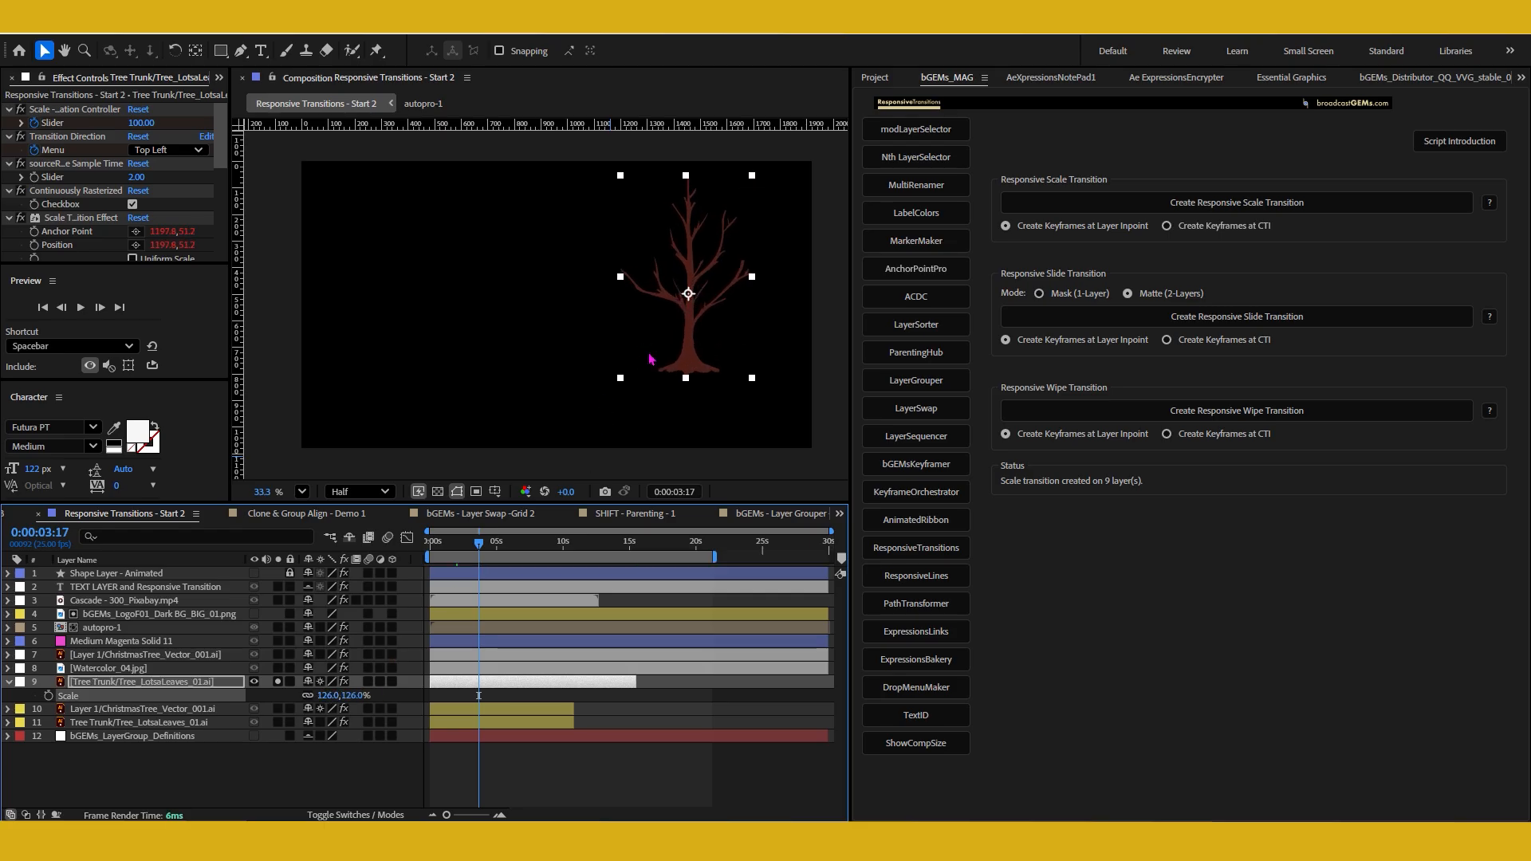
{"action": "left_click_drag", "start_coordinate": [700, 319], "coordinate": [715, 339]}
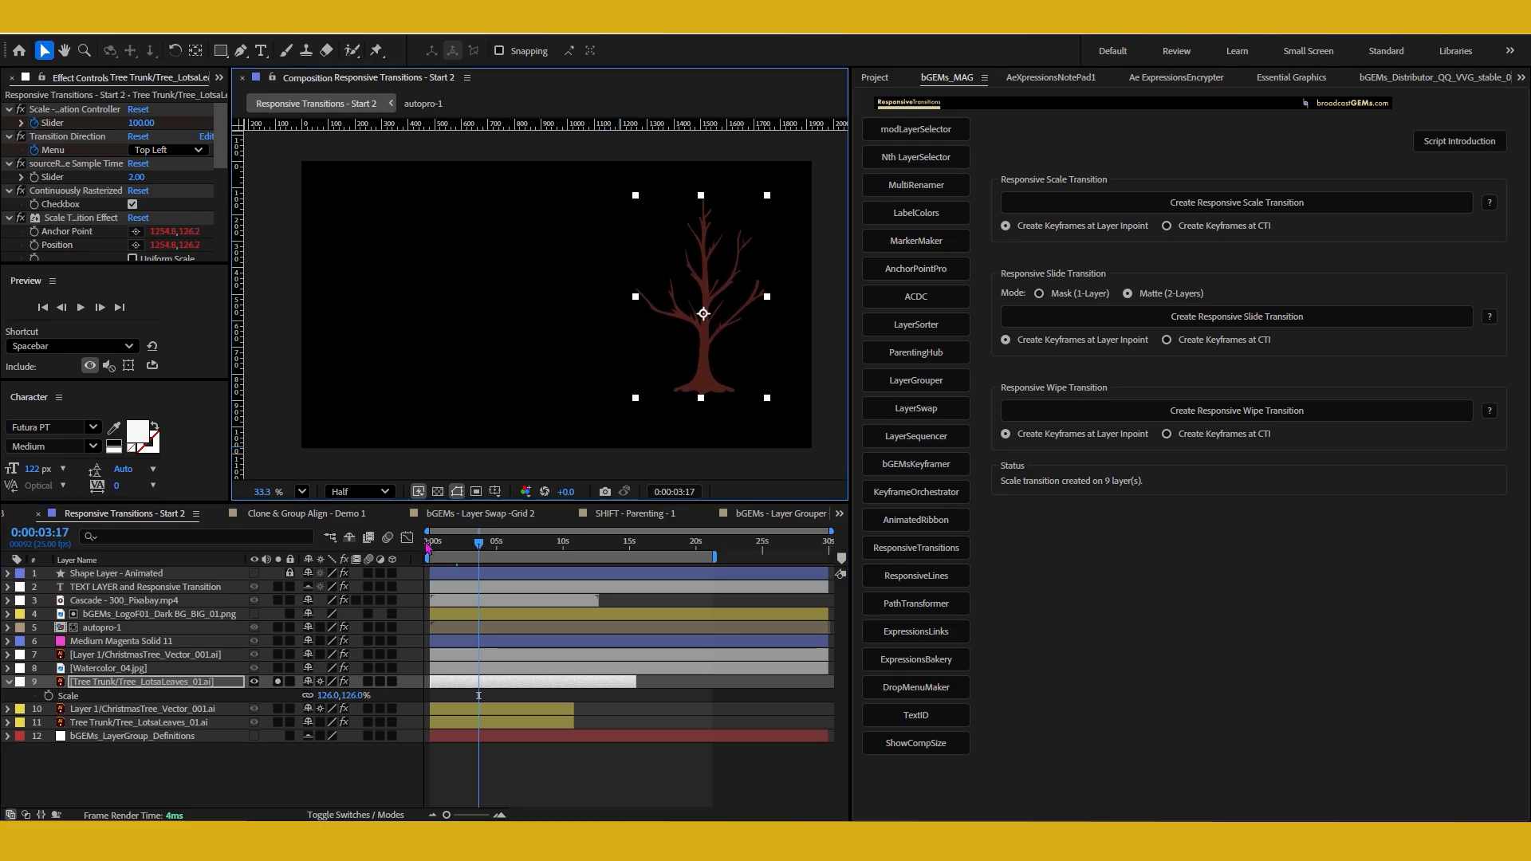
{"action": "right_click", "coordinate": [402, 565]}
{"action": "mouse_move", "coordinate": [496, 610]}
{"action": "left_click", "coordinate": [593, 733]}
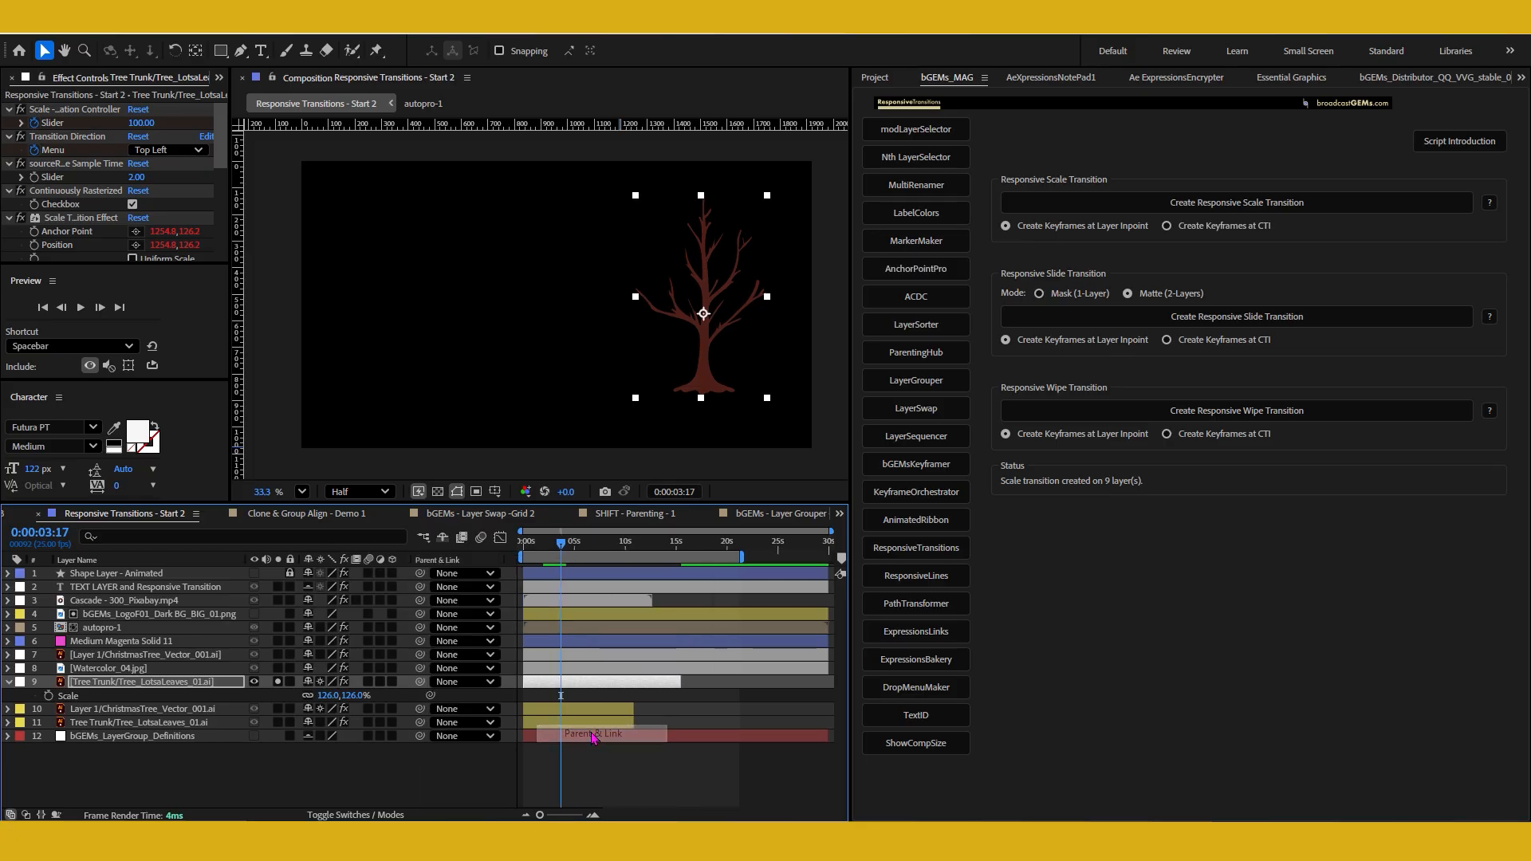
{"action": "right_click", "coordinate": [459, 560]}
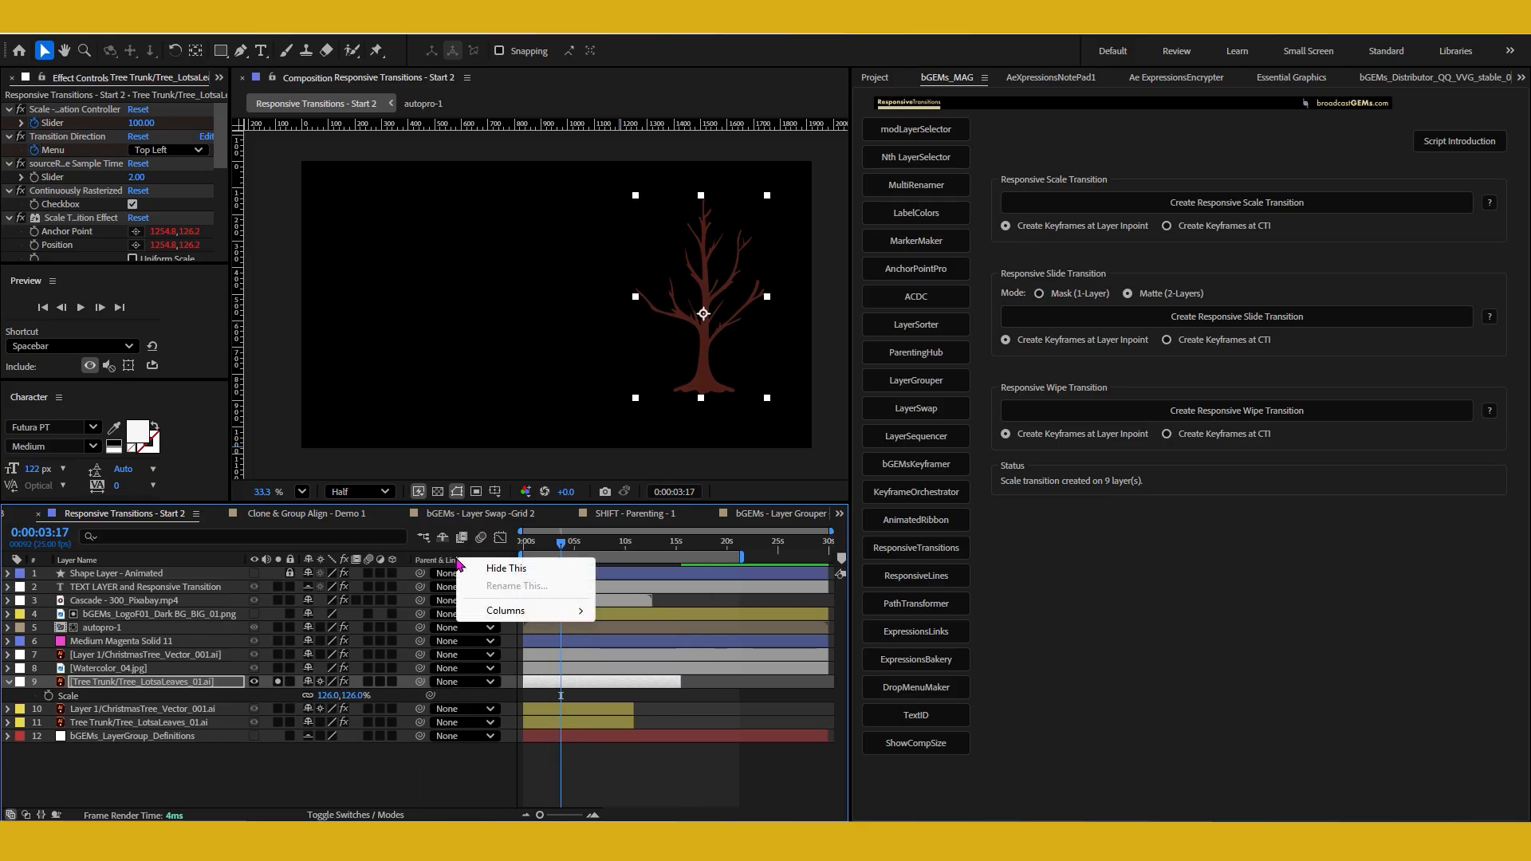
{"action": "left_click", "coordinate": [484, 569]}
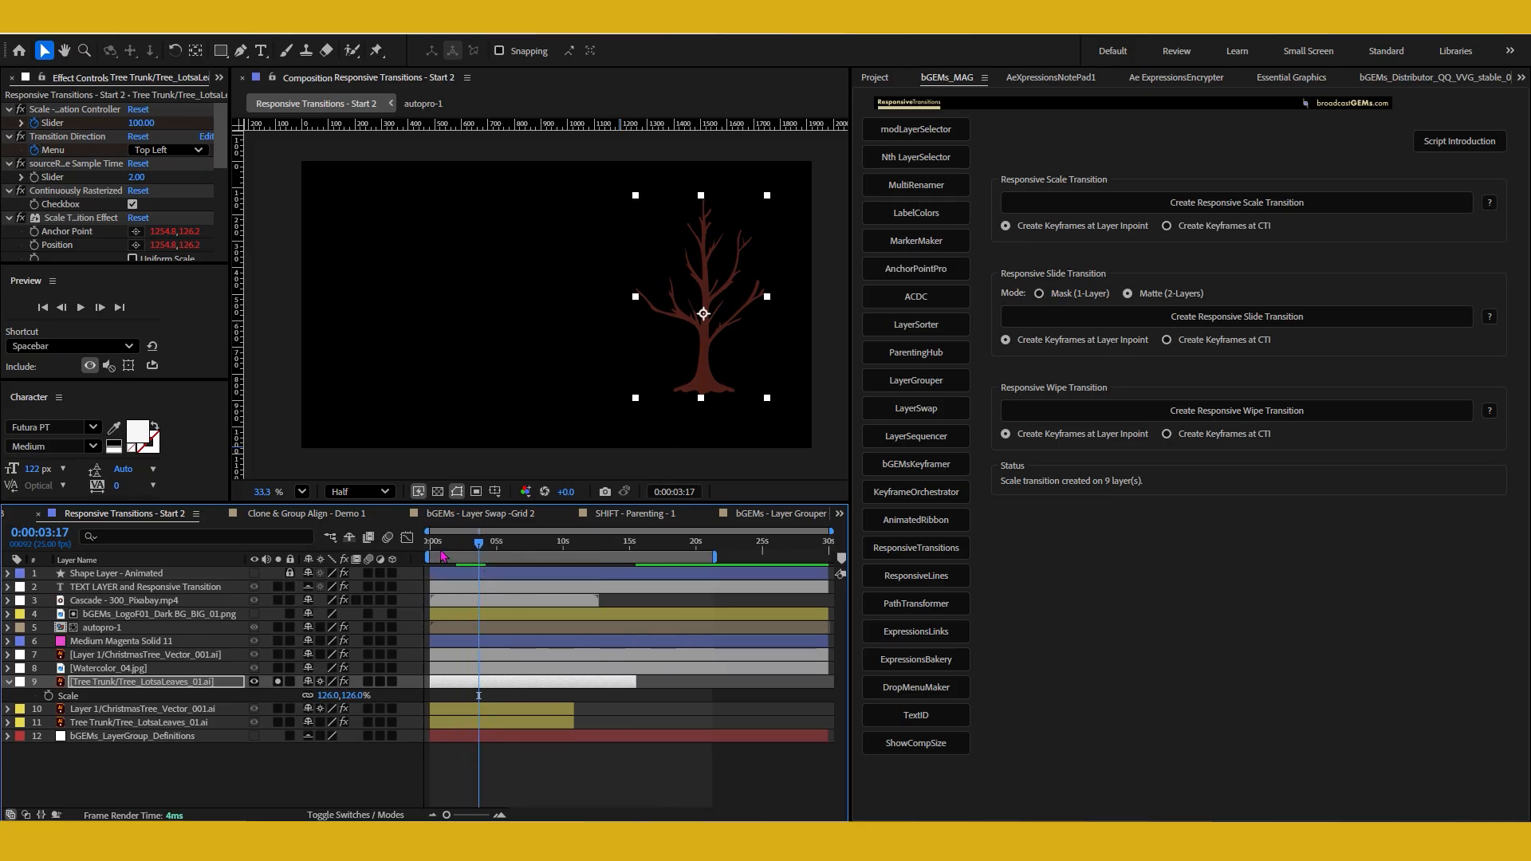
- Preview the enlarged tree's scale-in from the start and scrub into its scale-out at 0:00:04:22
{"action": "key", "text": "Home"}
{"action": "key", "text": "space"}
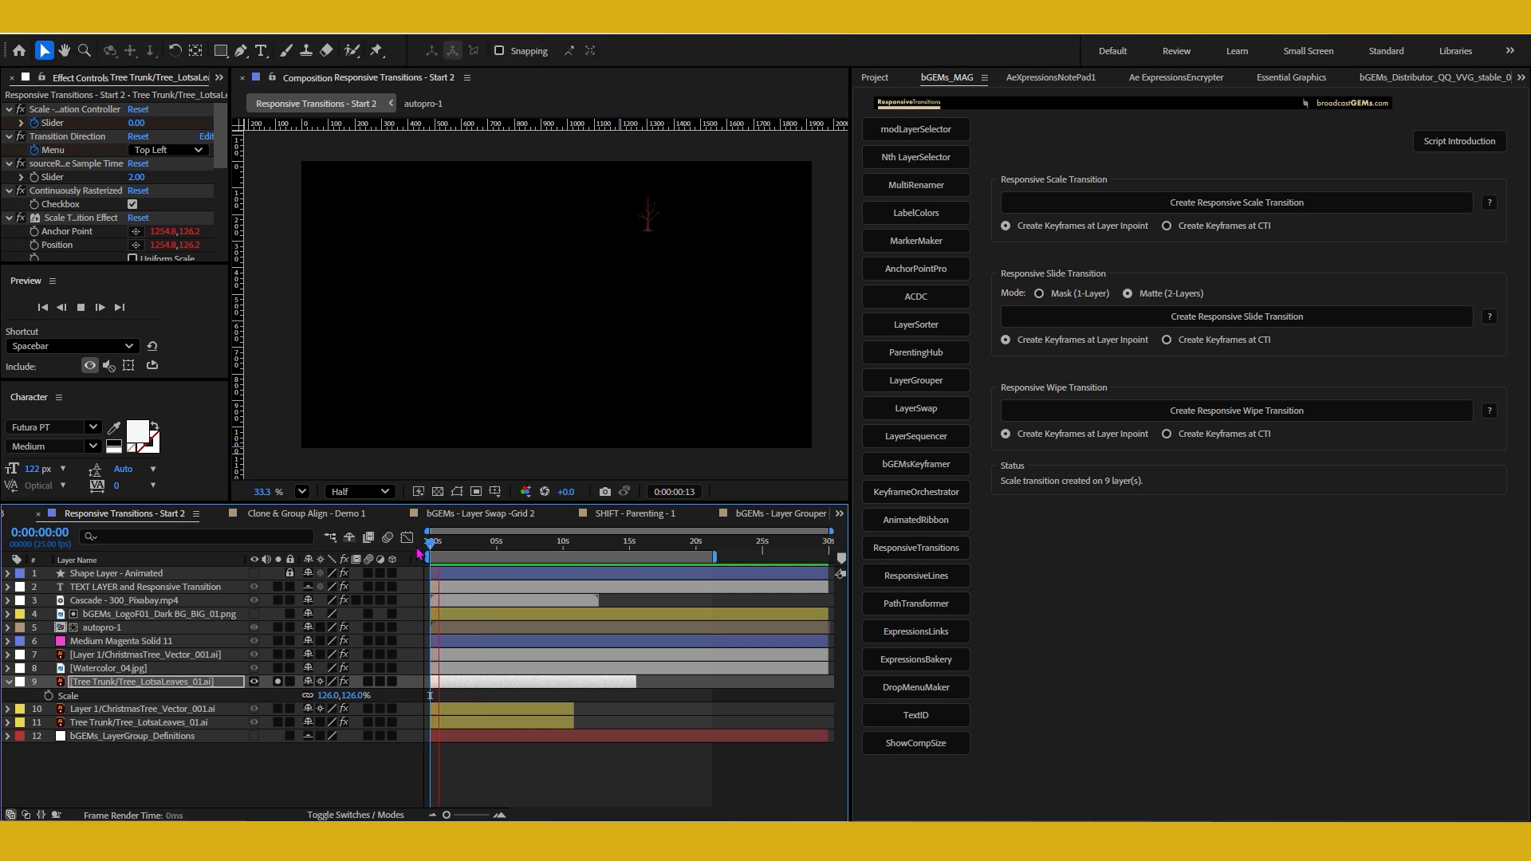
{"action": "key", "text": "space"}
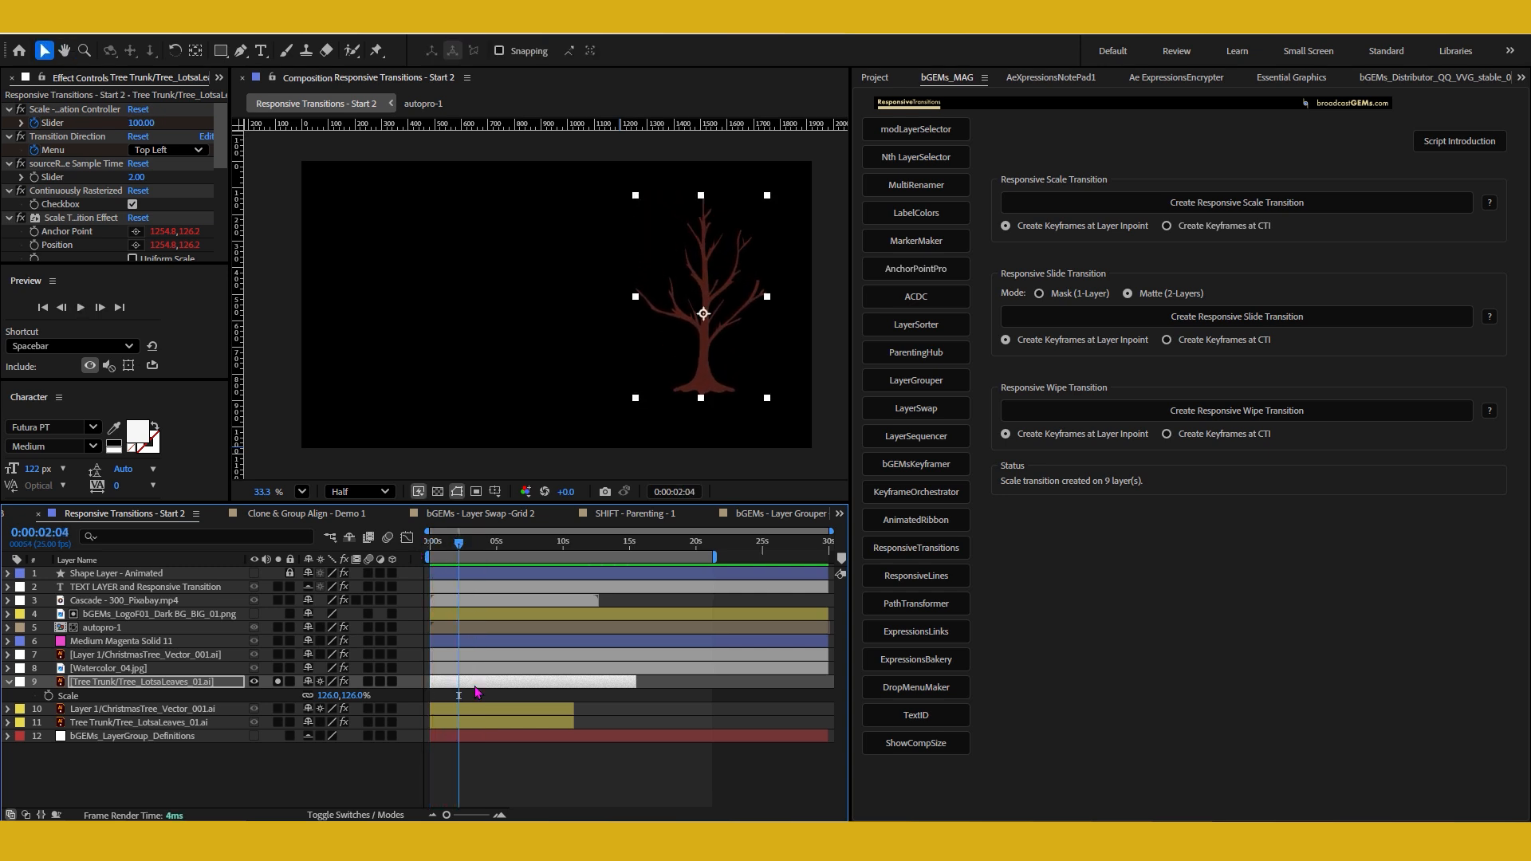
{"action": "left_click_drag", "start_coordinate": [460, 541], "coordinate": [496, 583]}
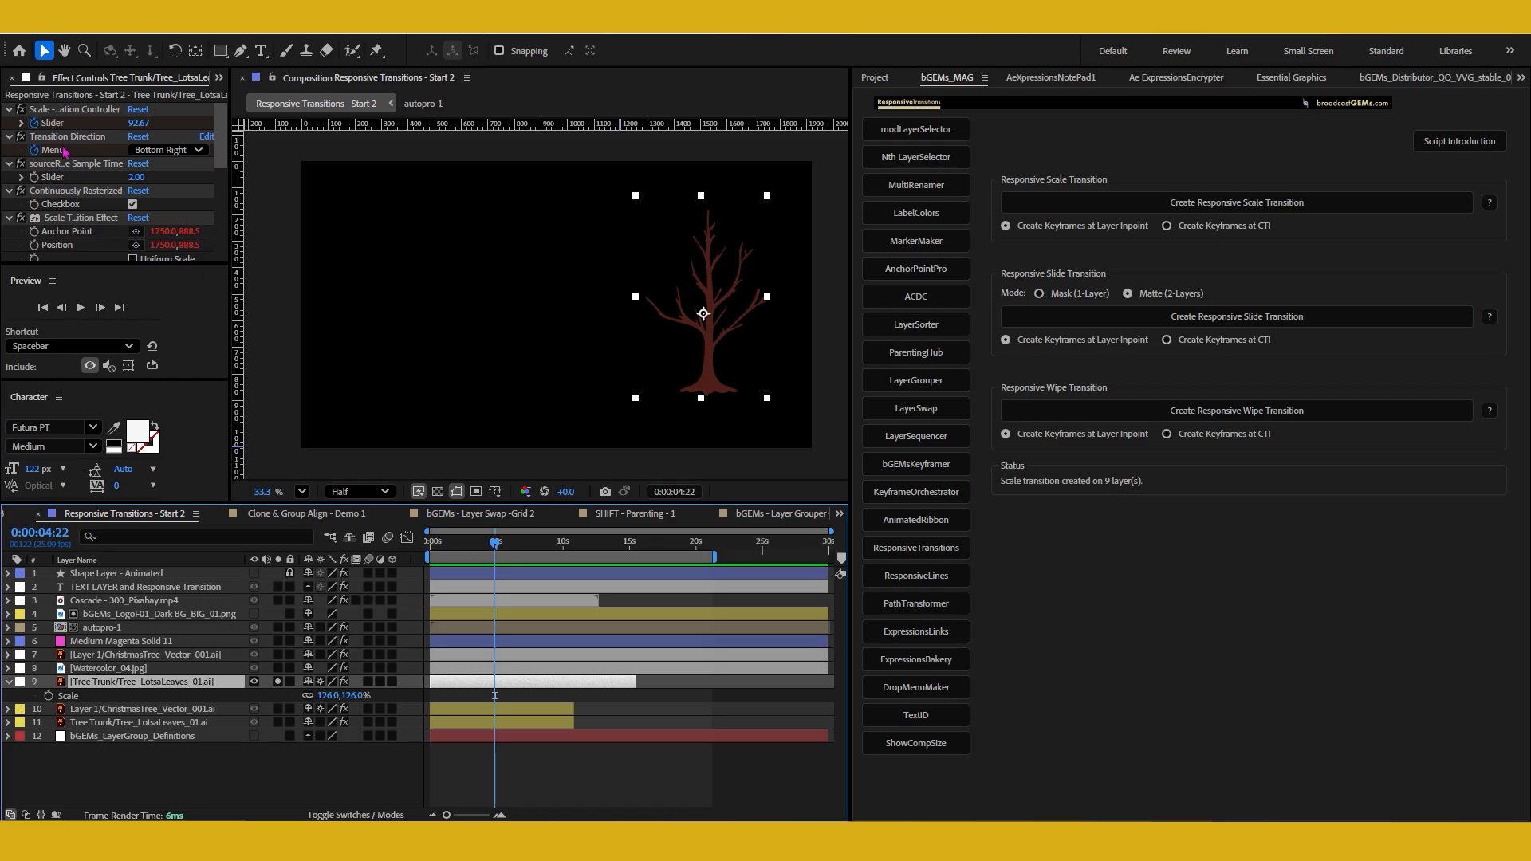
- Review the available transition directions and replay the tree's transitions from the start, then return to 0:00:03:14
{"action": "left_click", "coordinate": [172, 150]}
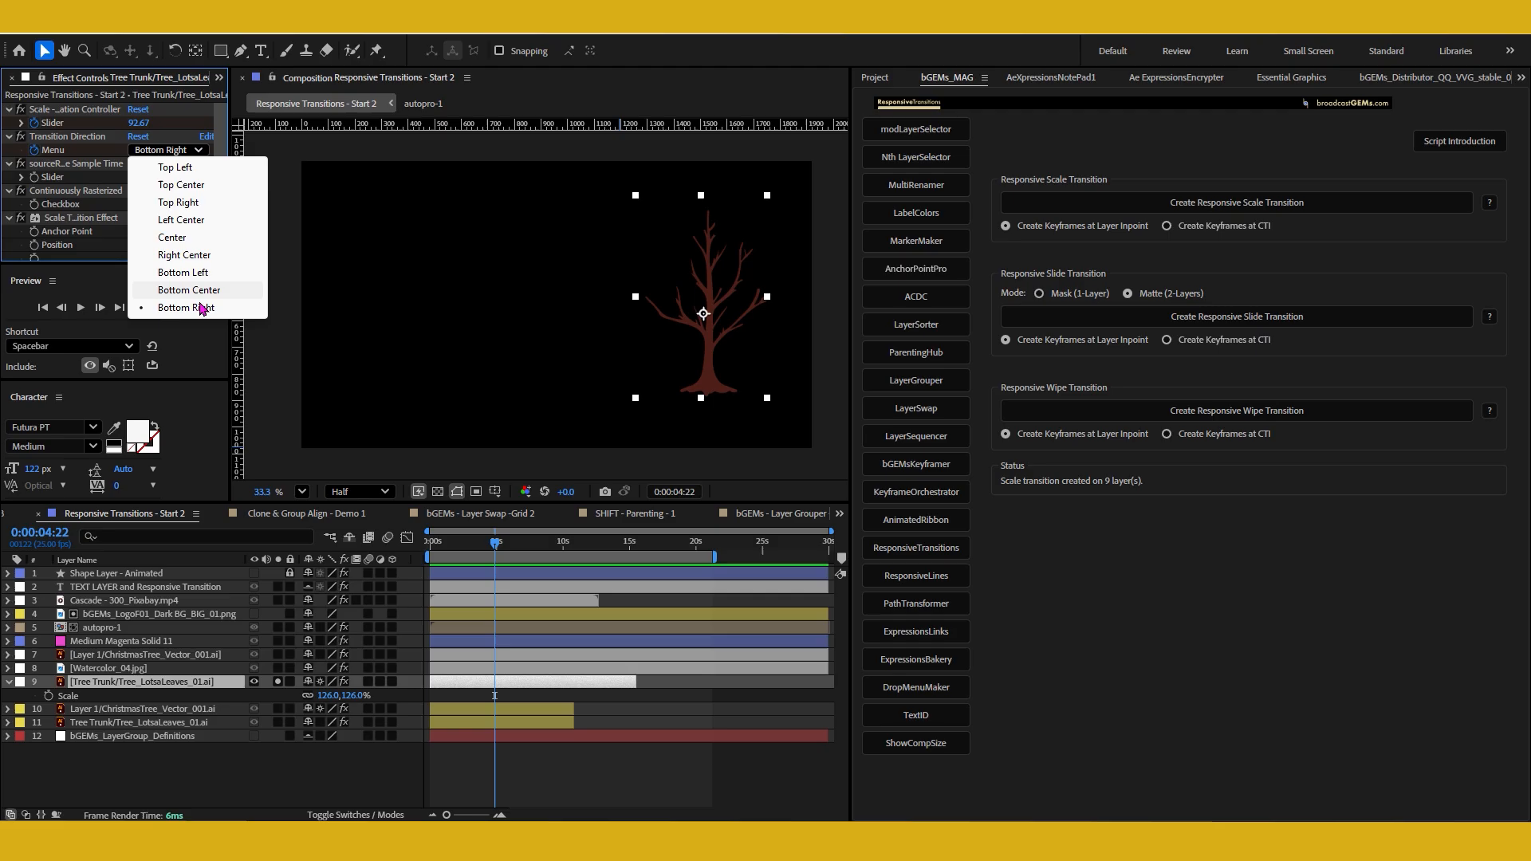
{"action": "left_click", "coordinate": [225, 151]}
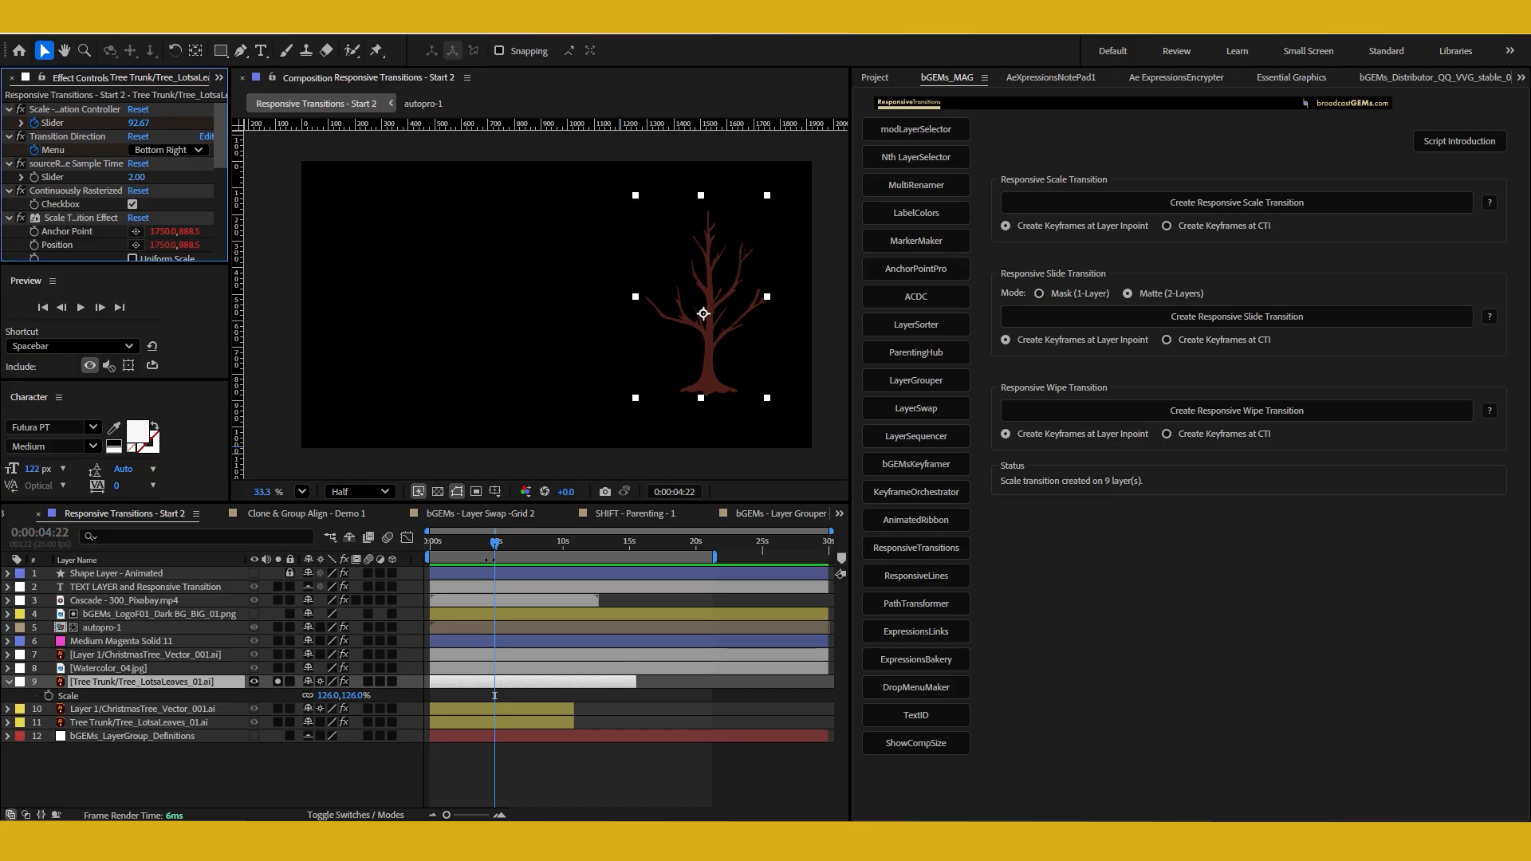
{"action": "left_click_drag", "start_coordinate": [487, 550], "coordinate": [401, 560]}
{"action": "key", "text": "space"}
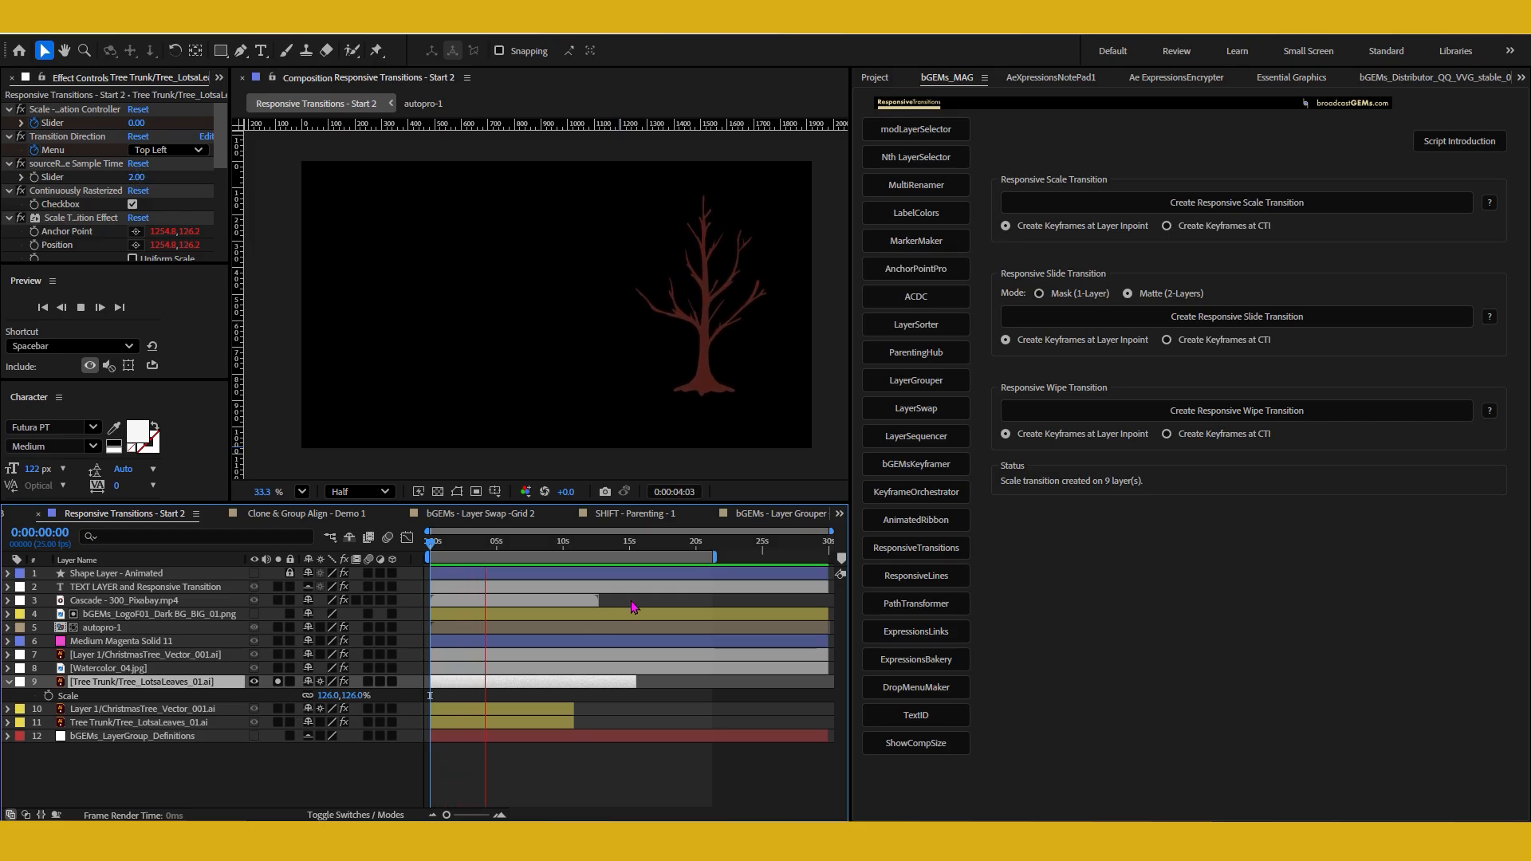
{"action": "key", "text": "space"}
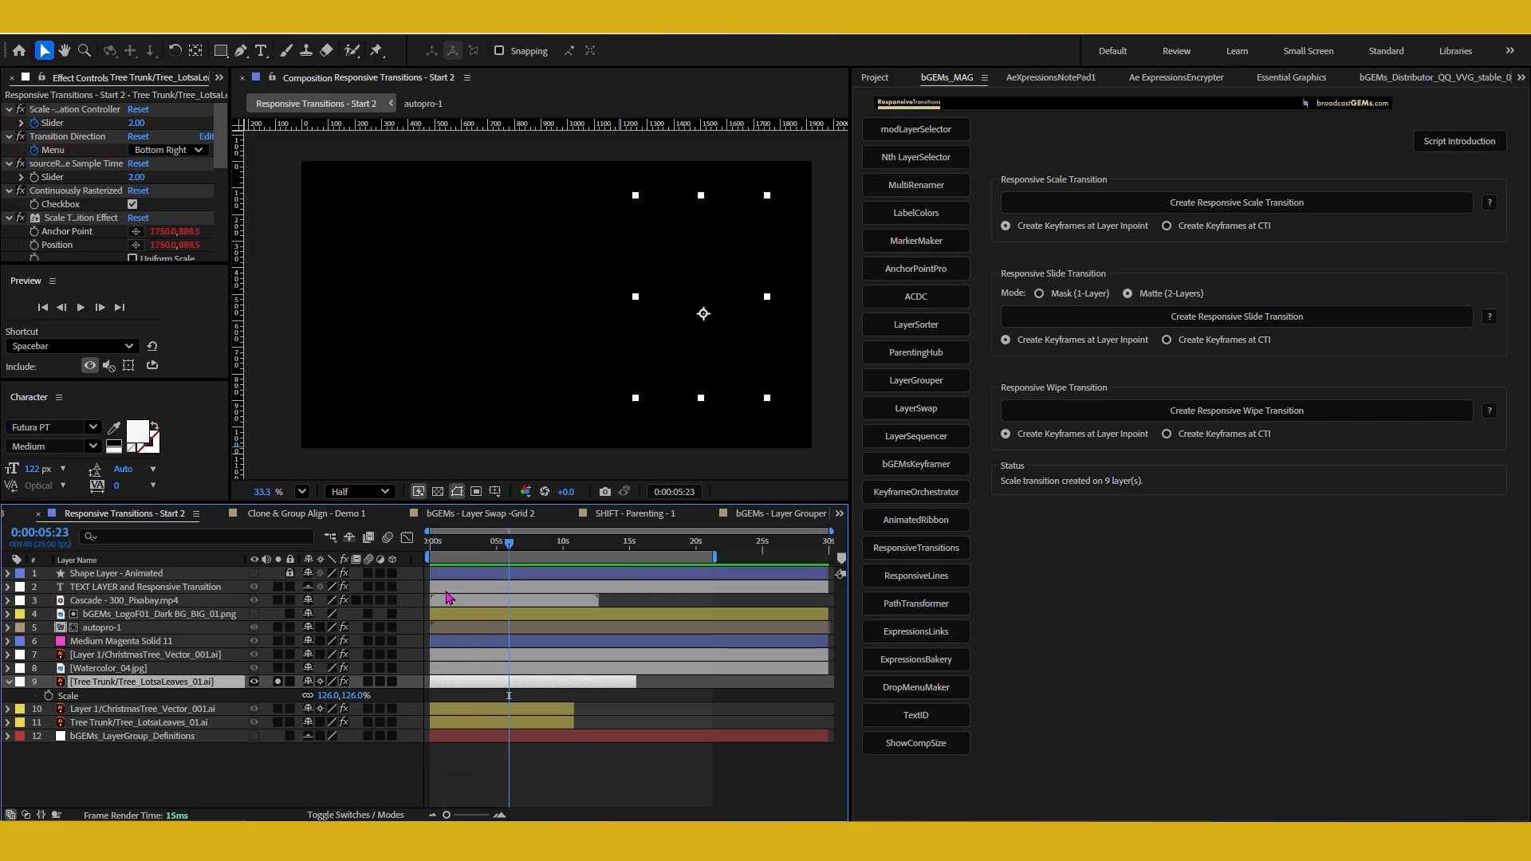
{"action": "left_click", "coordinate": [477, 542]}
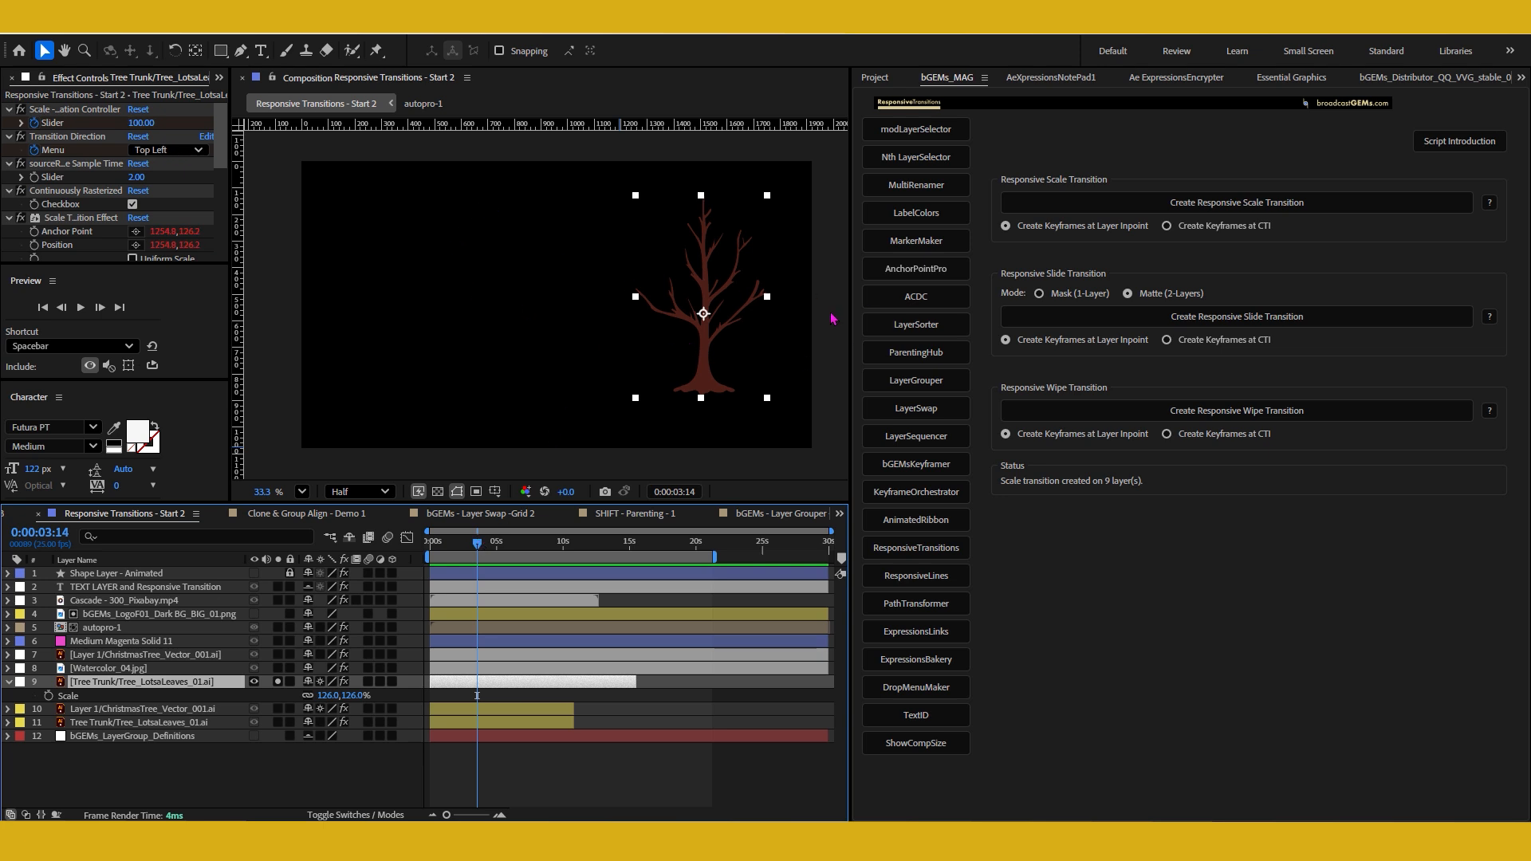
- Open the ExpressionsLinks script, unsolo the tree layer and scrub the composition to 0:00:06:24
{"action": "left_click", "coordinate": [160, 182]}
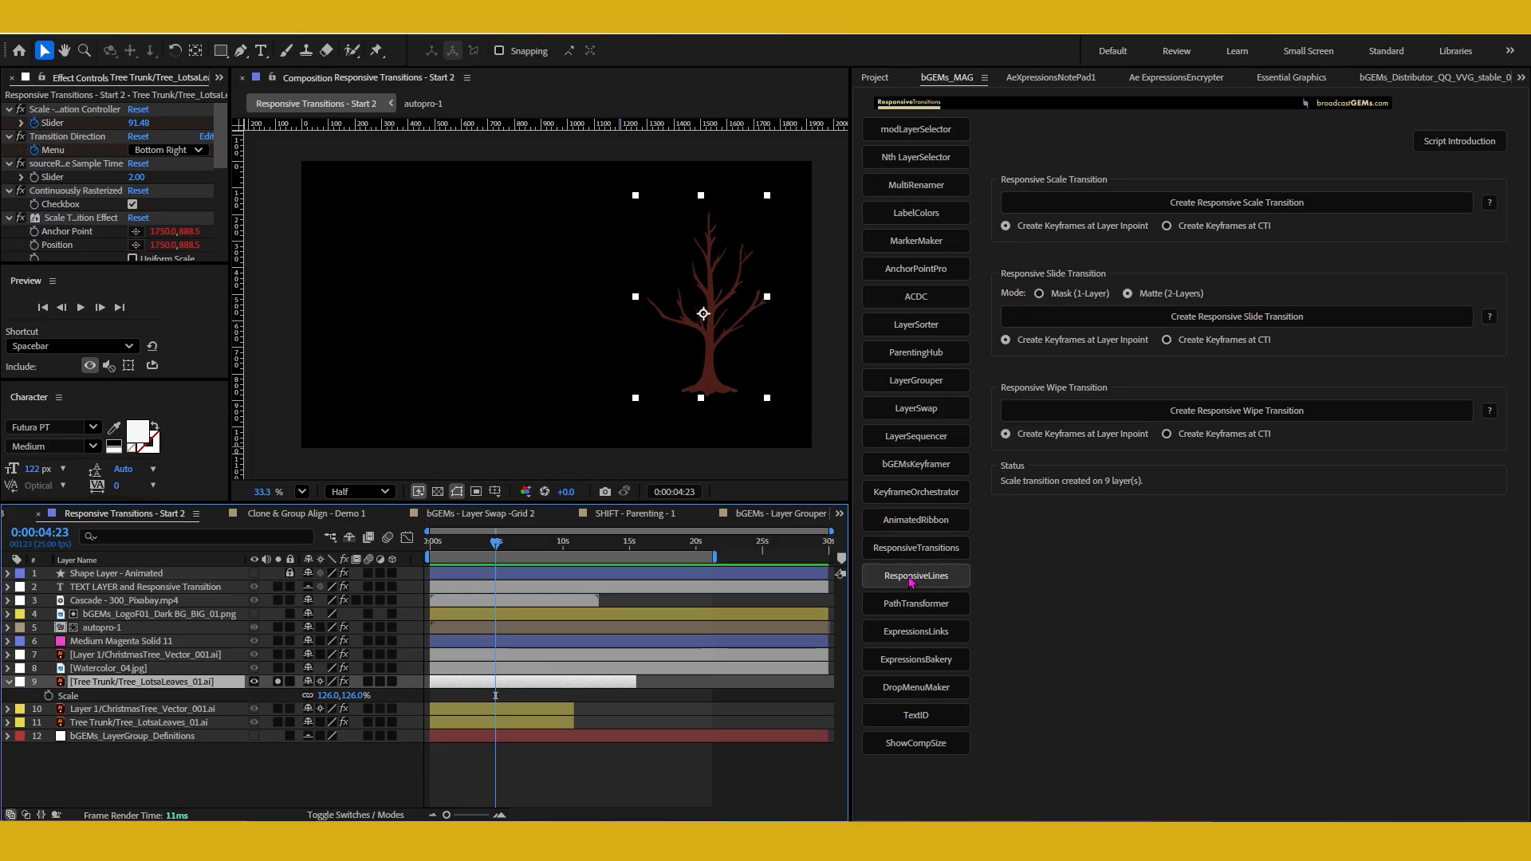
{"action": "left_click", "coordinate": [907, 636]}
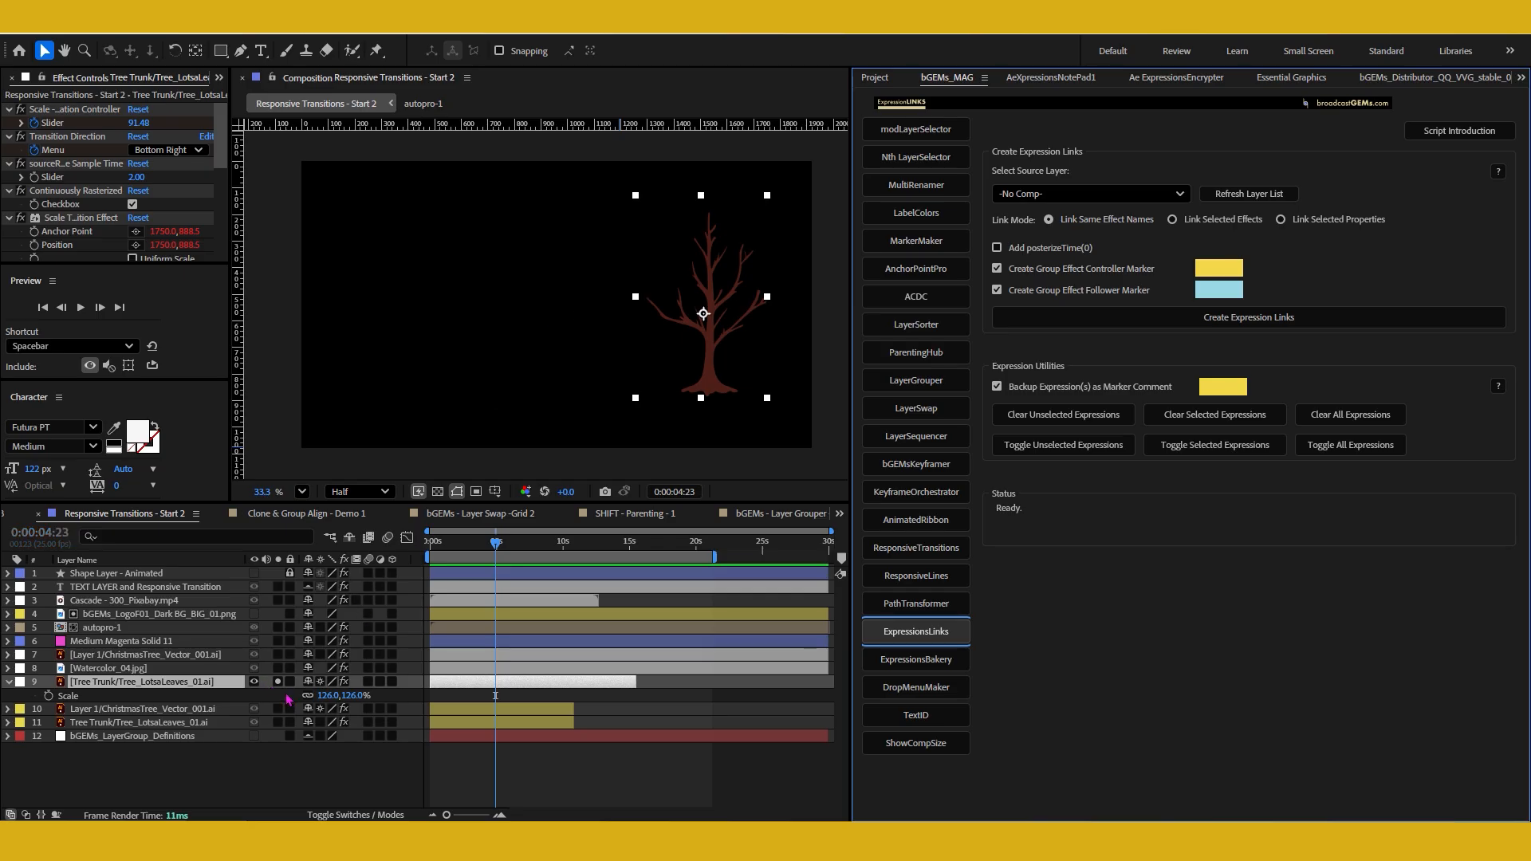
{"action": "left_click", "coordinate": [459, 545]}
{"action": "left_click_drag", "start_coordinate": [460, 545], "coordinate": [525, 535]}
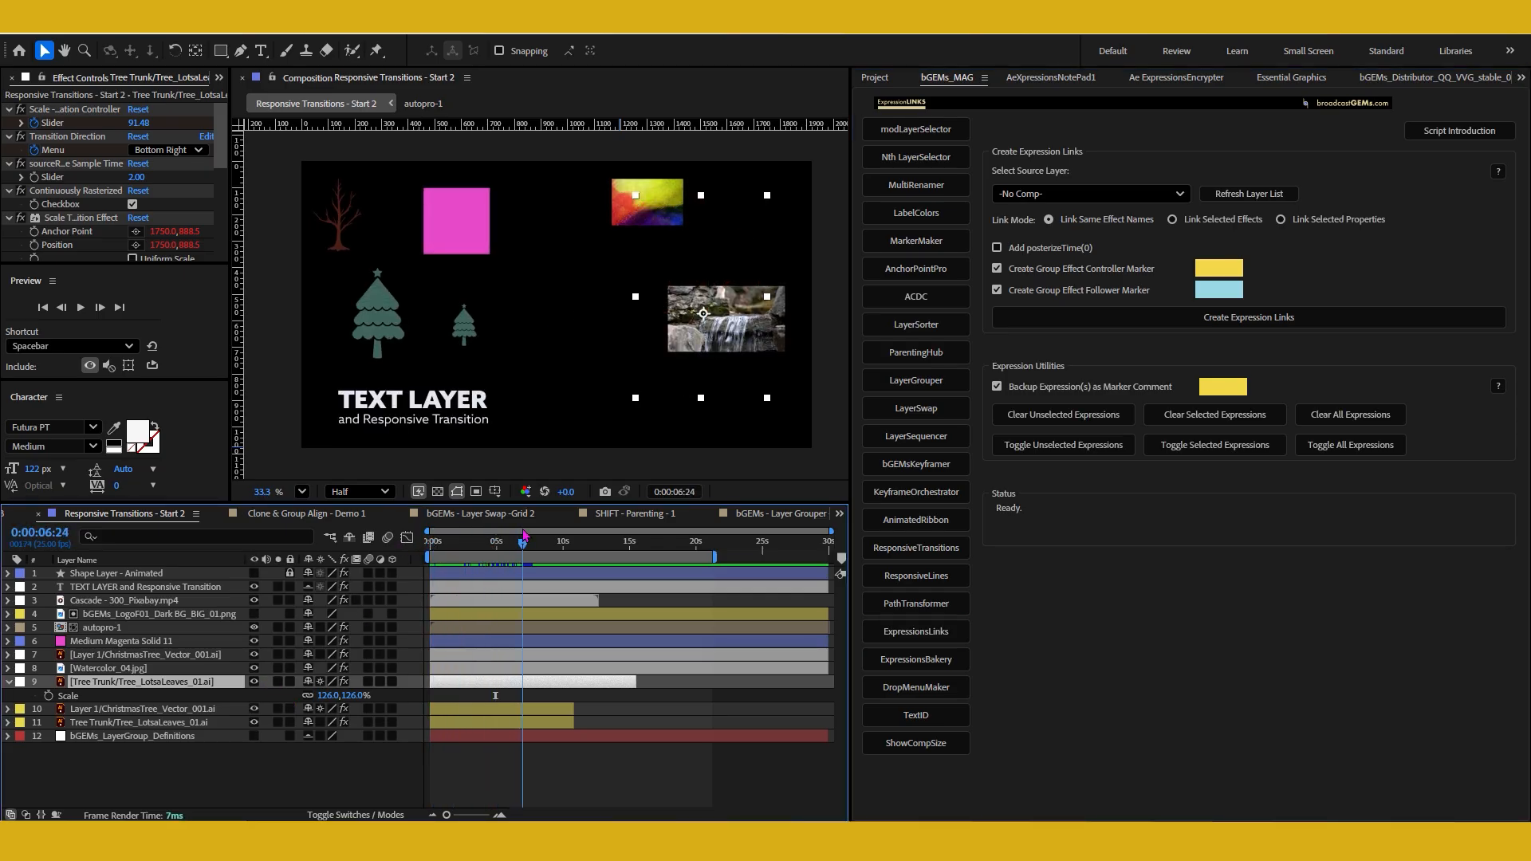
- Inspect the transition effects on layers 2 to 7 one by one, then deselect all layers
{"action": "left_click", "coordinate": [201, 589]}
{"action": "left_click", "coordinate": [199, 601]}
{"action": "left_click", "coordinate": [200, 615]}
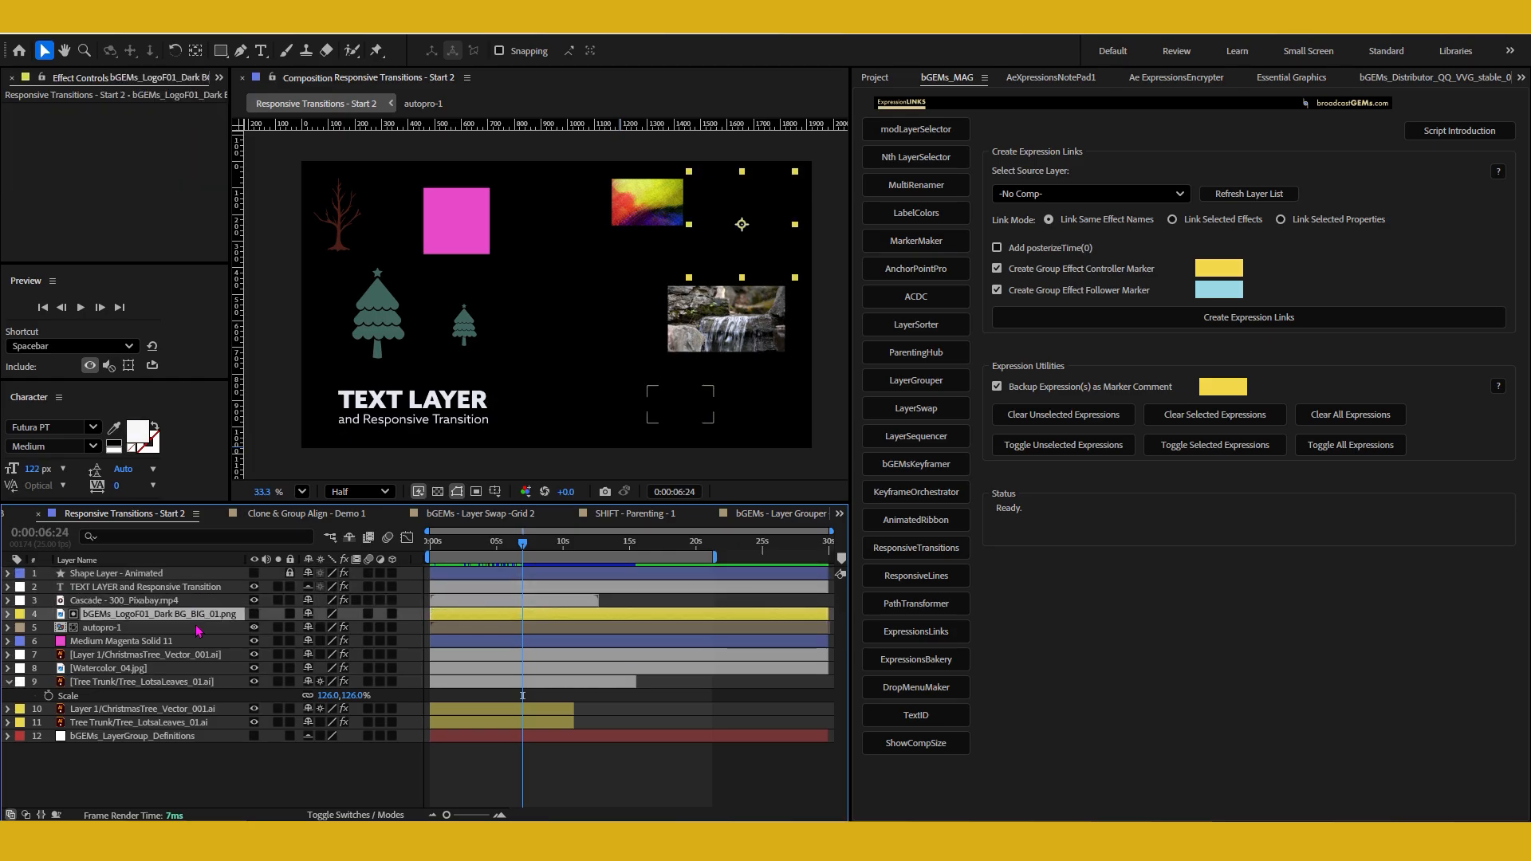
{"action": "left_click", "coordinate": [199, 629]}
{"action": "left_click", "coordinate": [199, 642]}
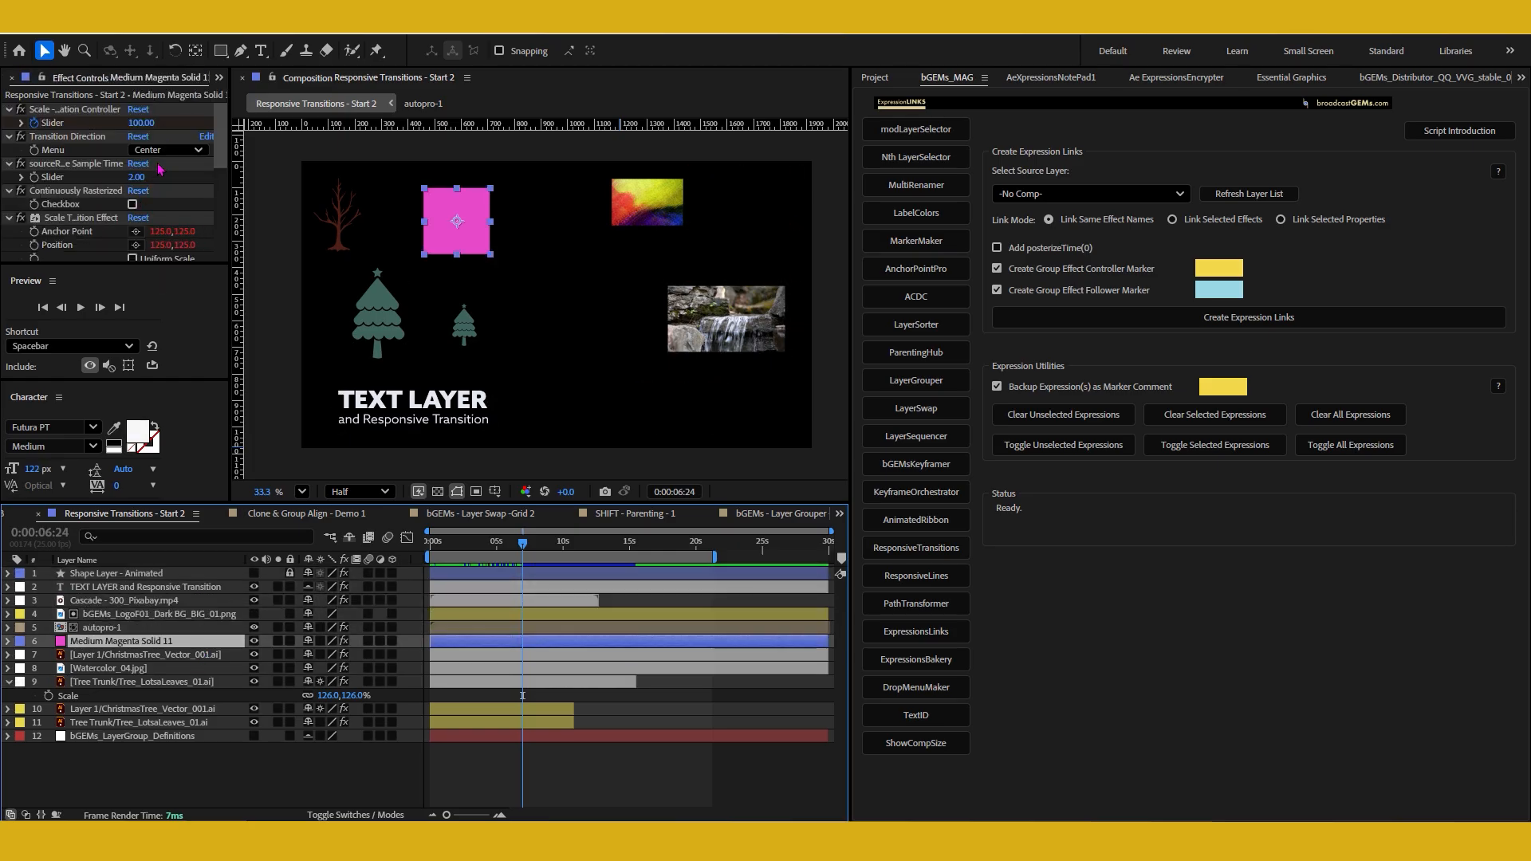
{"action": "left_click", "coordinate": [146, 655]}
{"action": "left_click_drag", "start_coordinate": [220, 126], "coordinate": [236, 166]}
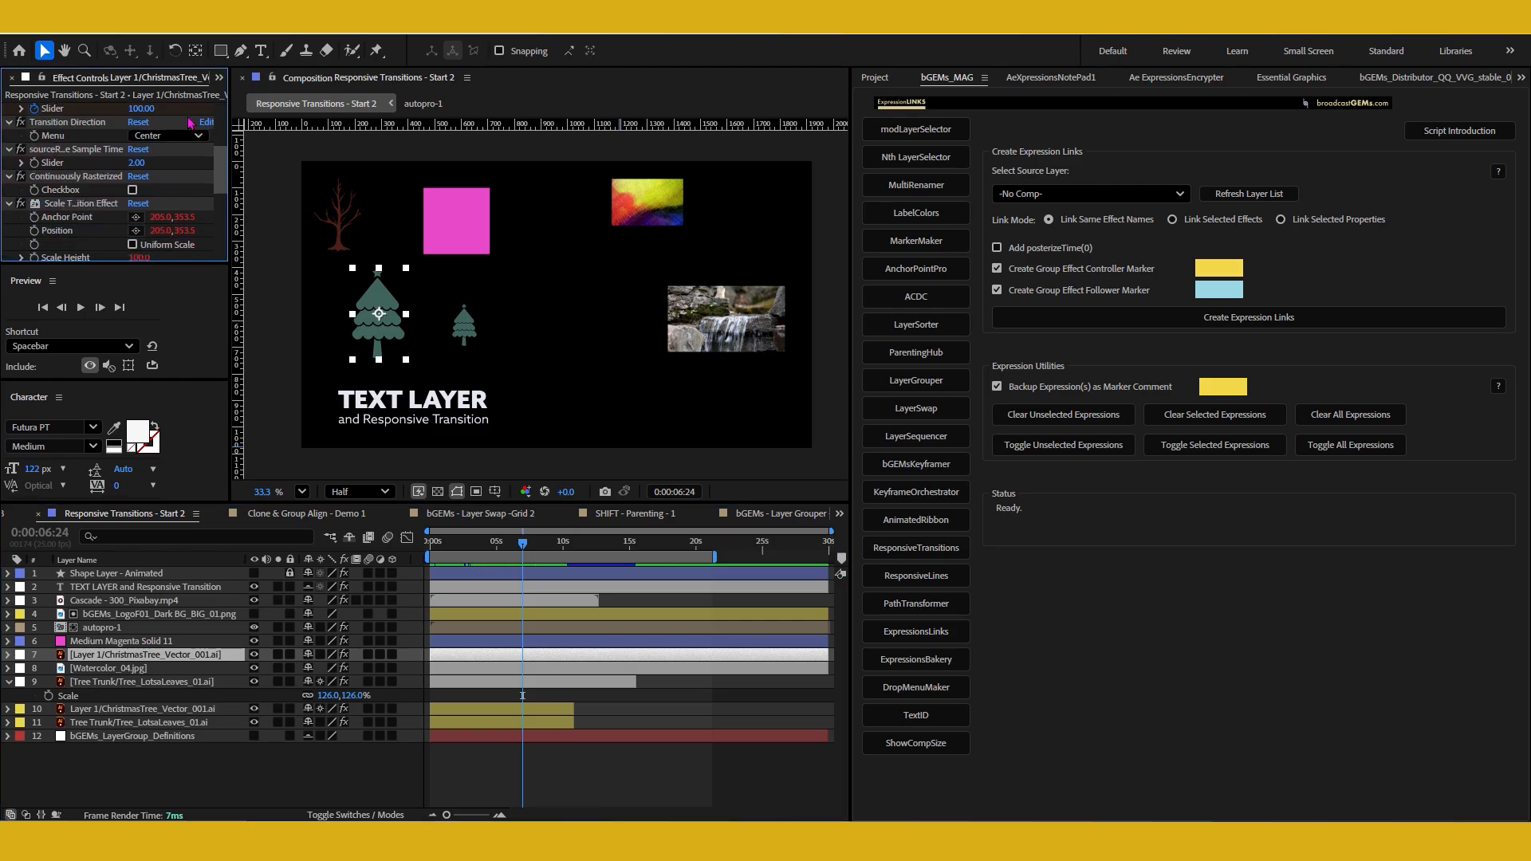
{"action": "left_click", "coordinate": [195, 659]}
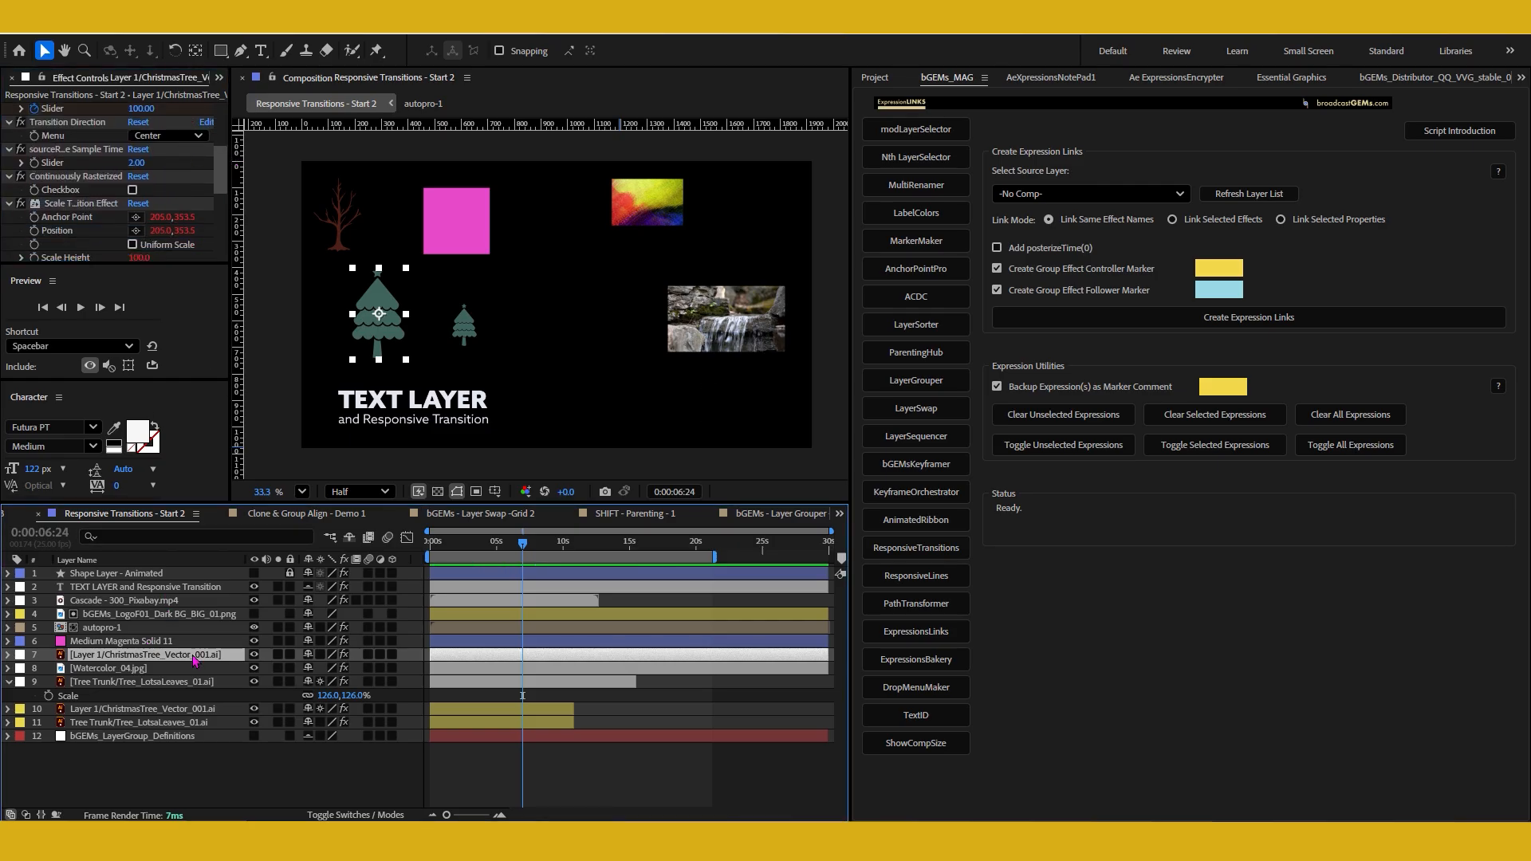
{"action": "left_click", "coordinate": [288, 780]}
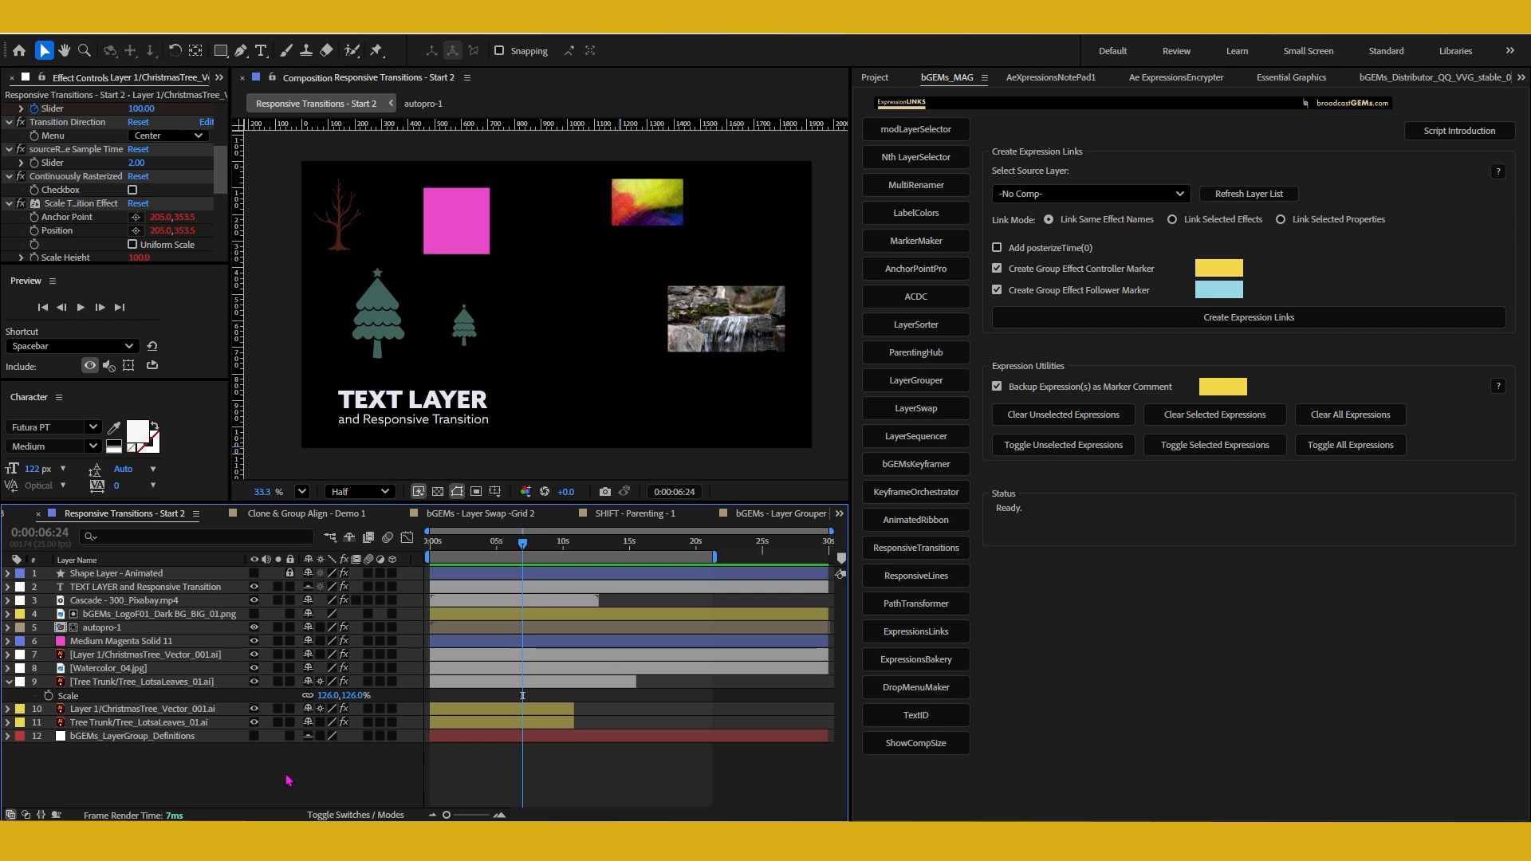
- Add a null object to the Responsive Transitions composition and rename it Controller
{"action": "key", "text": "ctrl+alt+shift+y"}
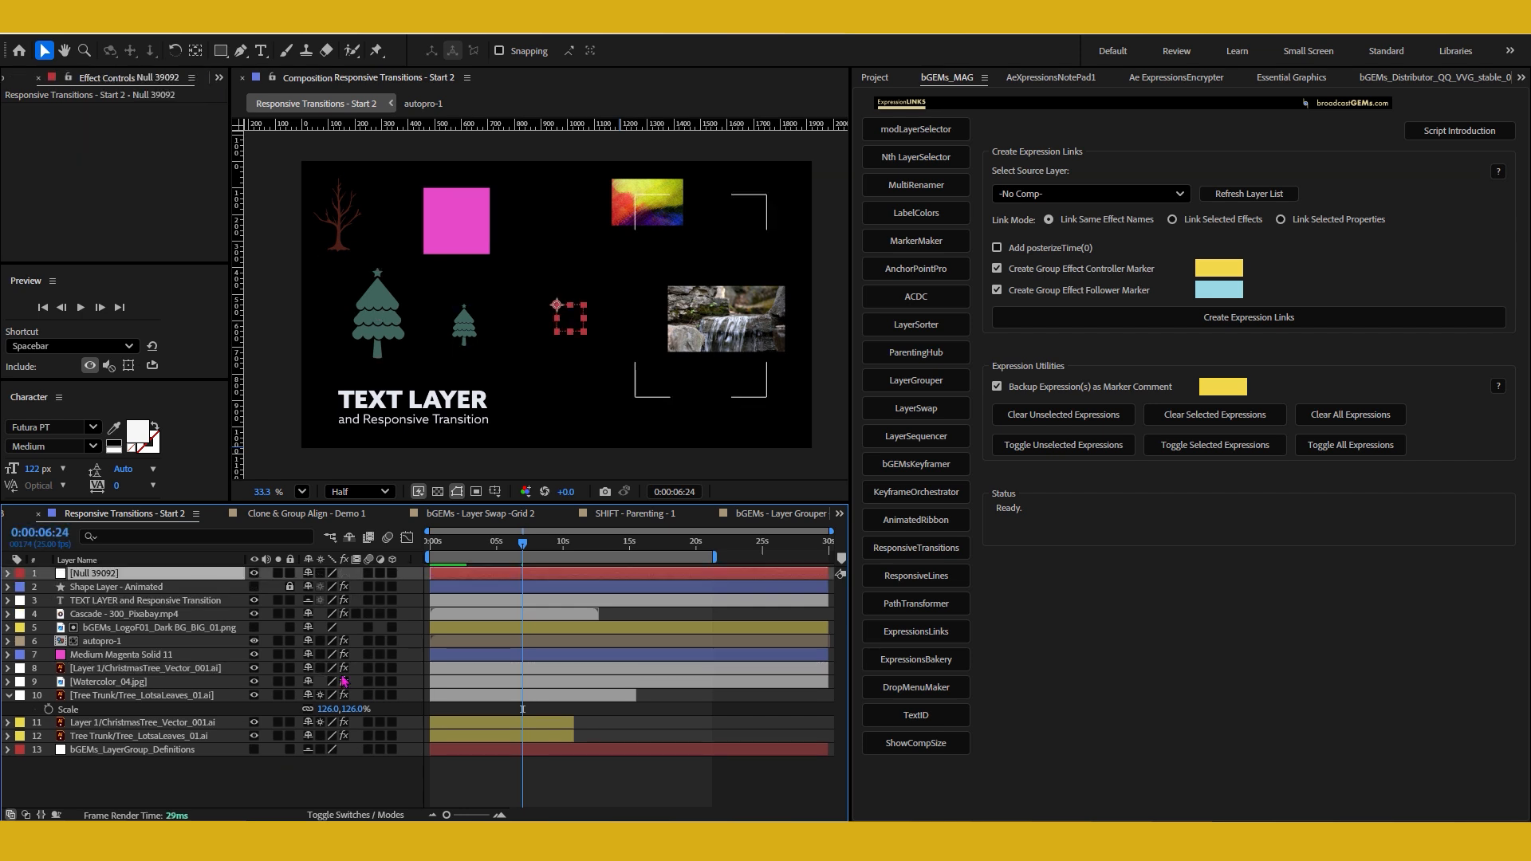
{"action": "key", "text": "Return"}
{"action": "type", "text": "Controller"}
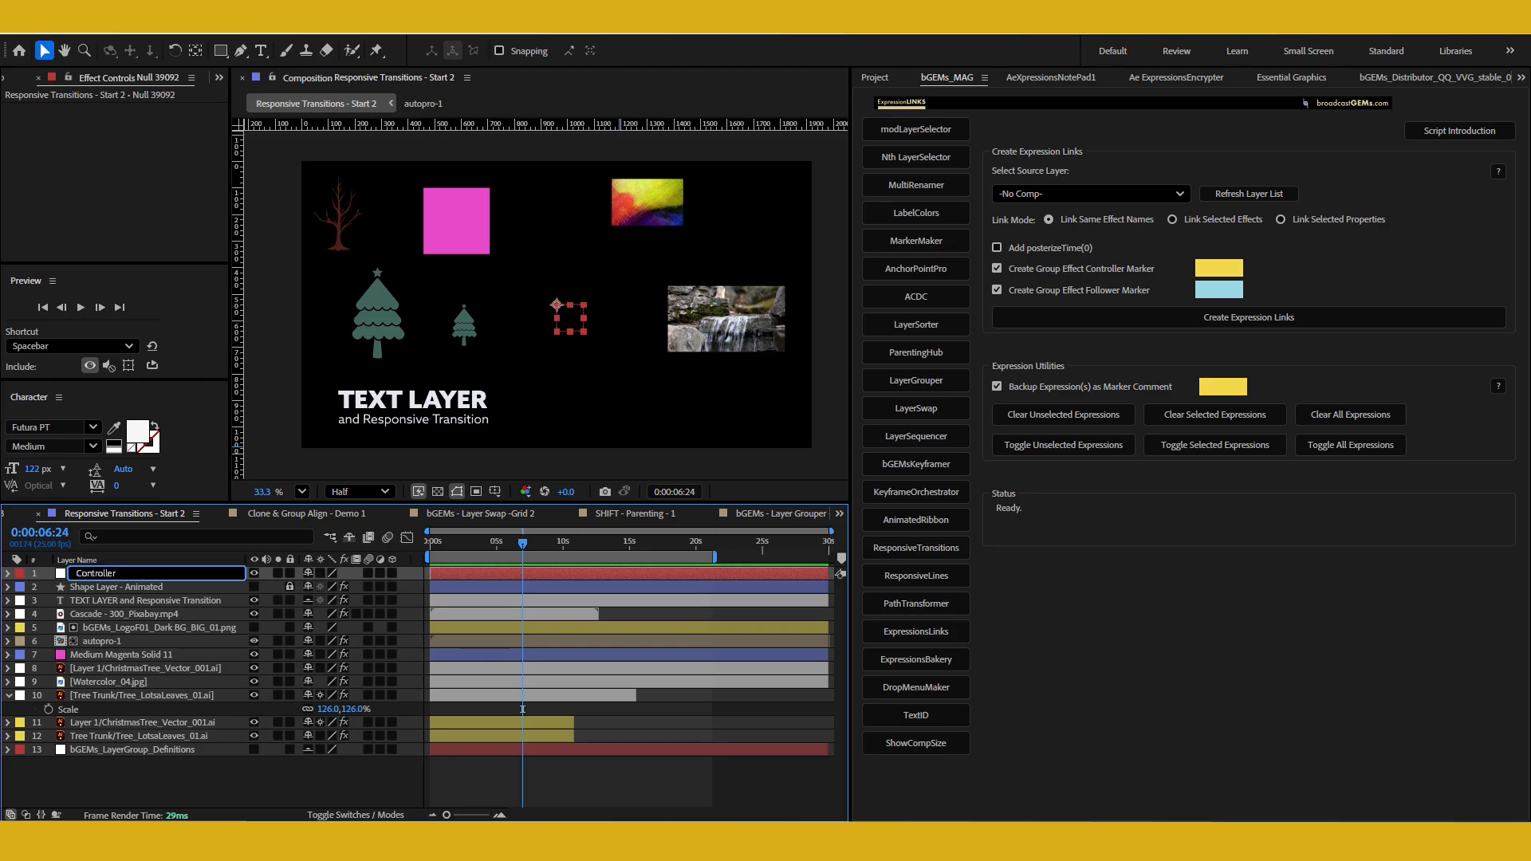
{"action": "key", "text": "Return"}
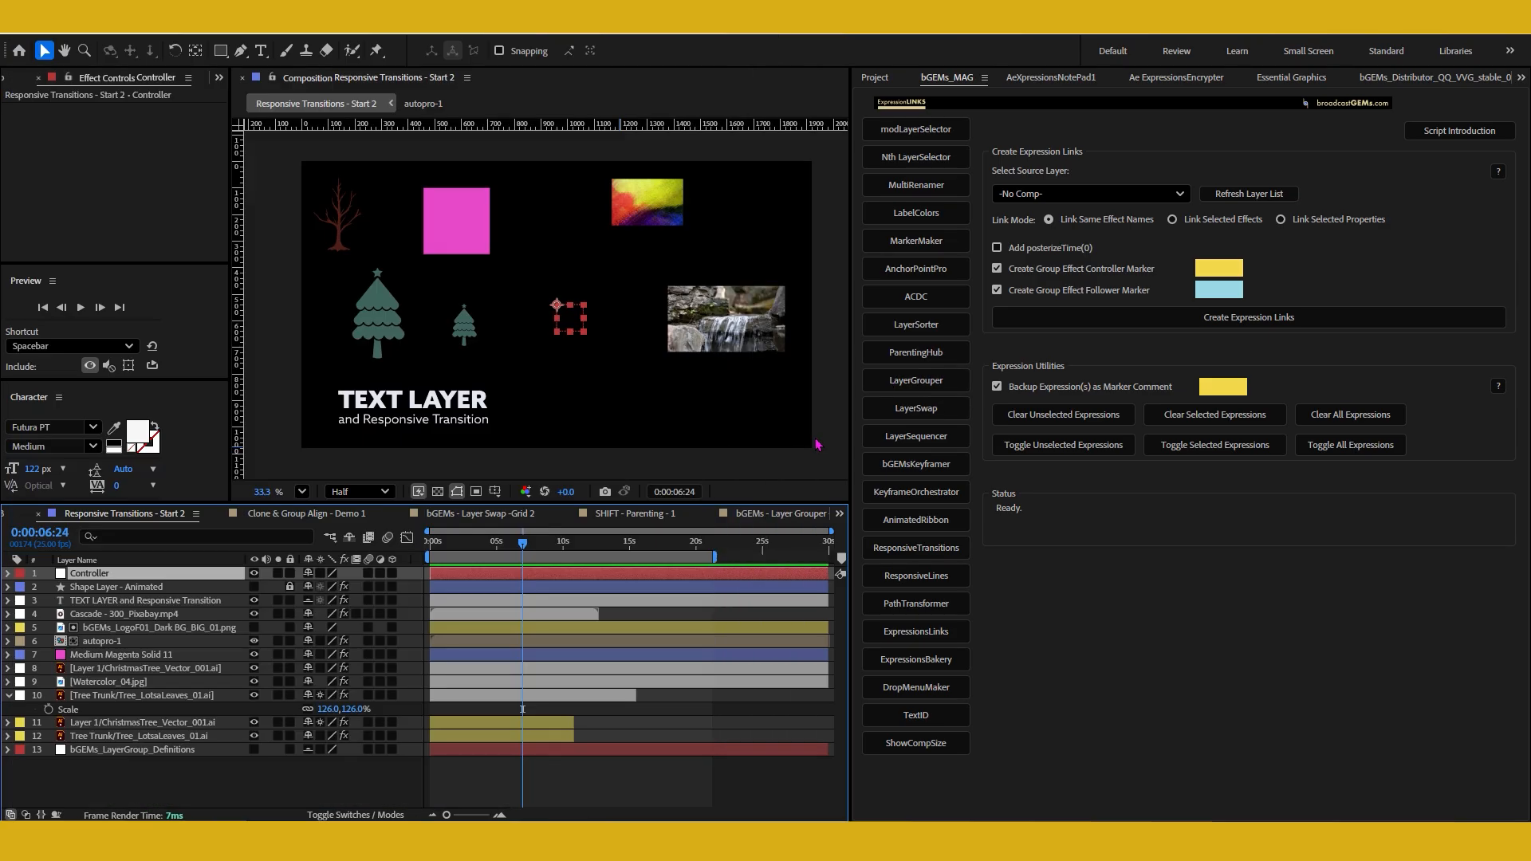
- Copy the Scale - Animation Controller and Transition Direction effects from the text layer onto the Controller null
{"action": "left_click", "coordinate": [169, 601]}
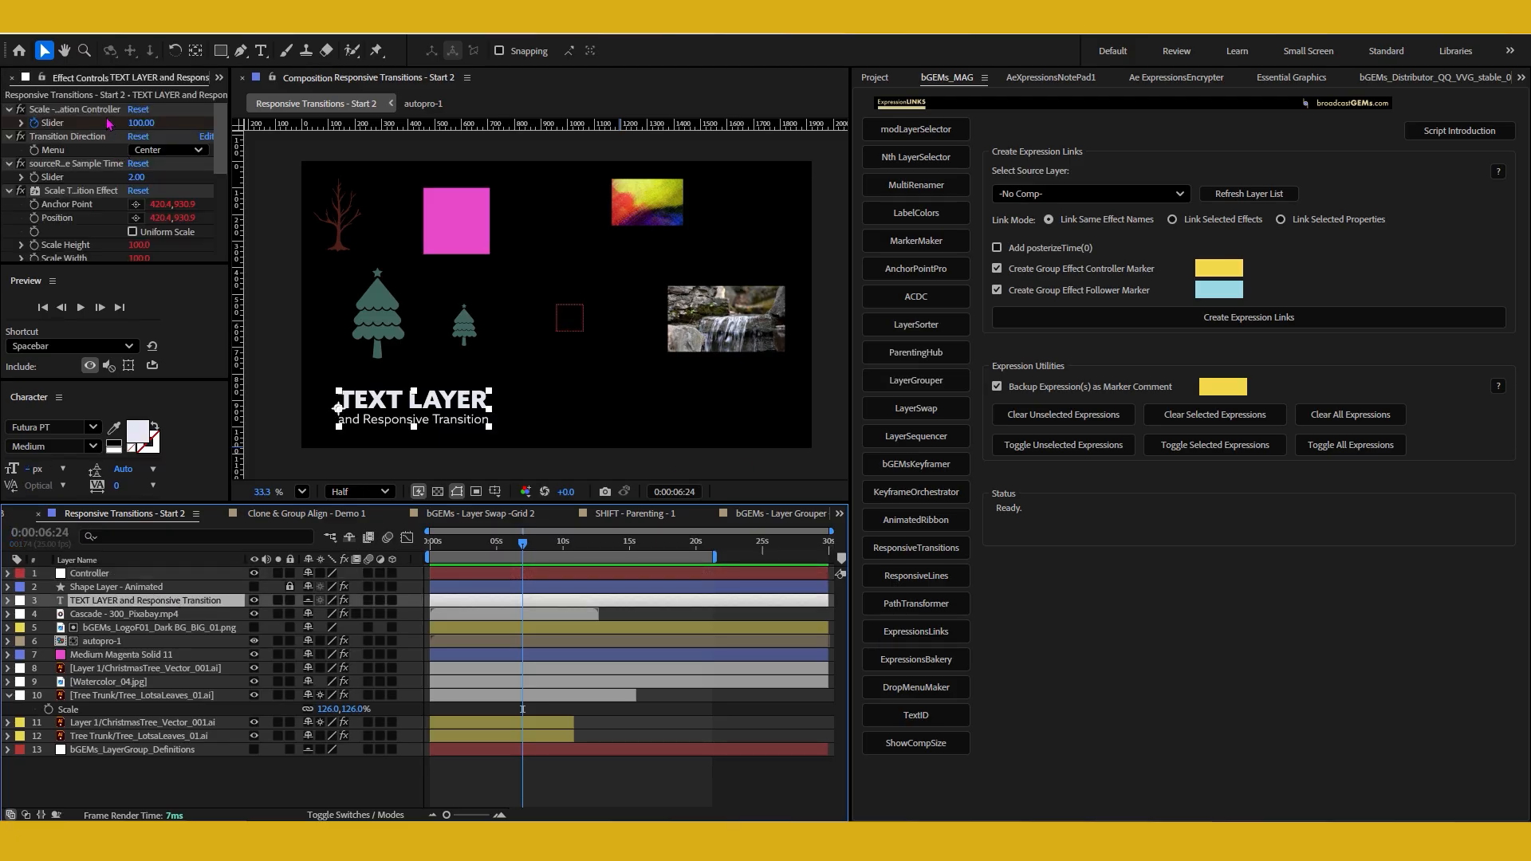
{"action": "key", "text": "e"}
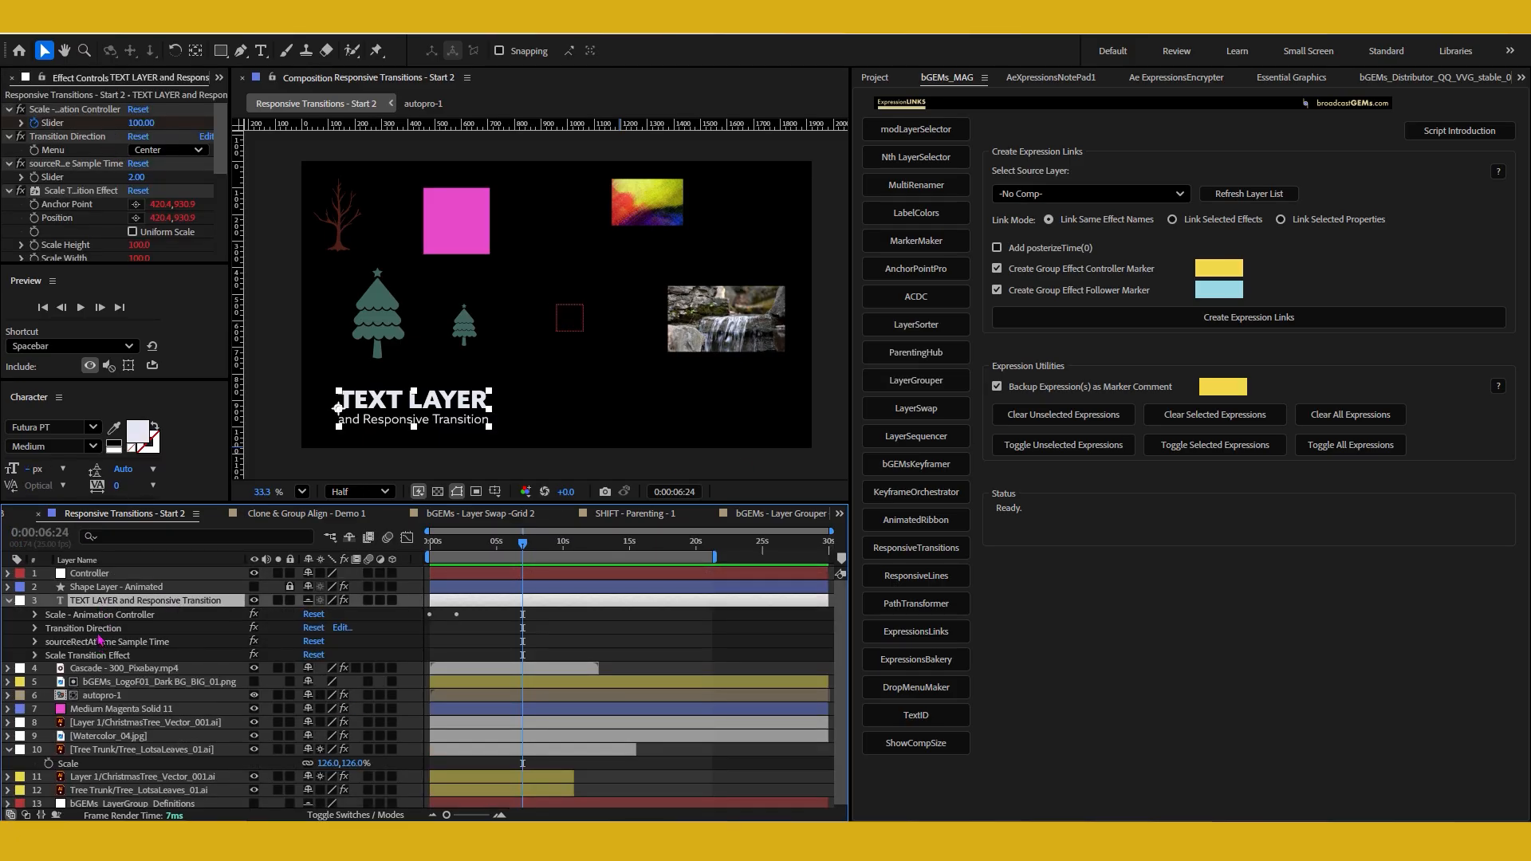
{"action": "left_click", "coordinate": [106, 615]}
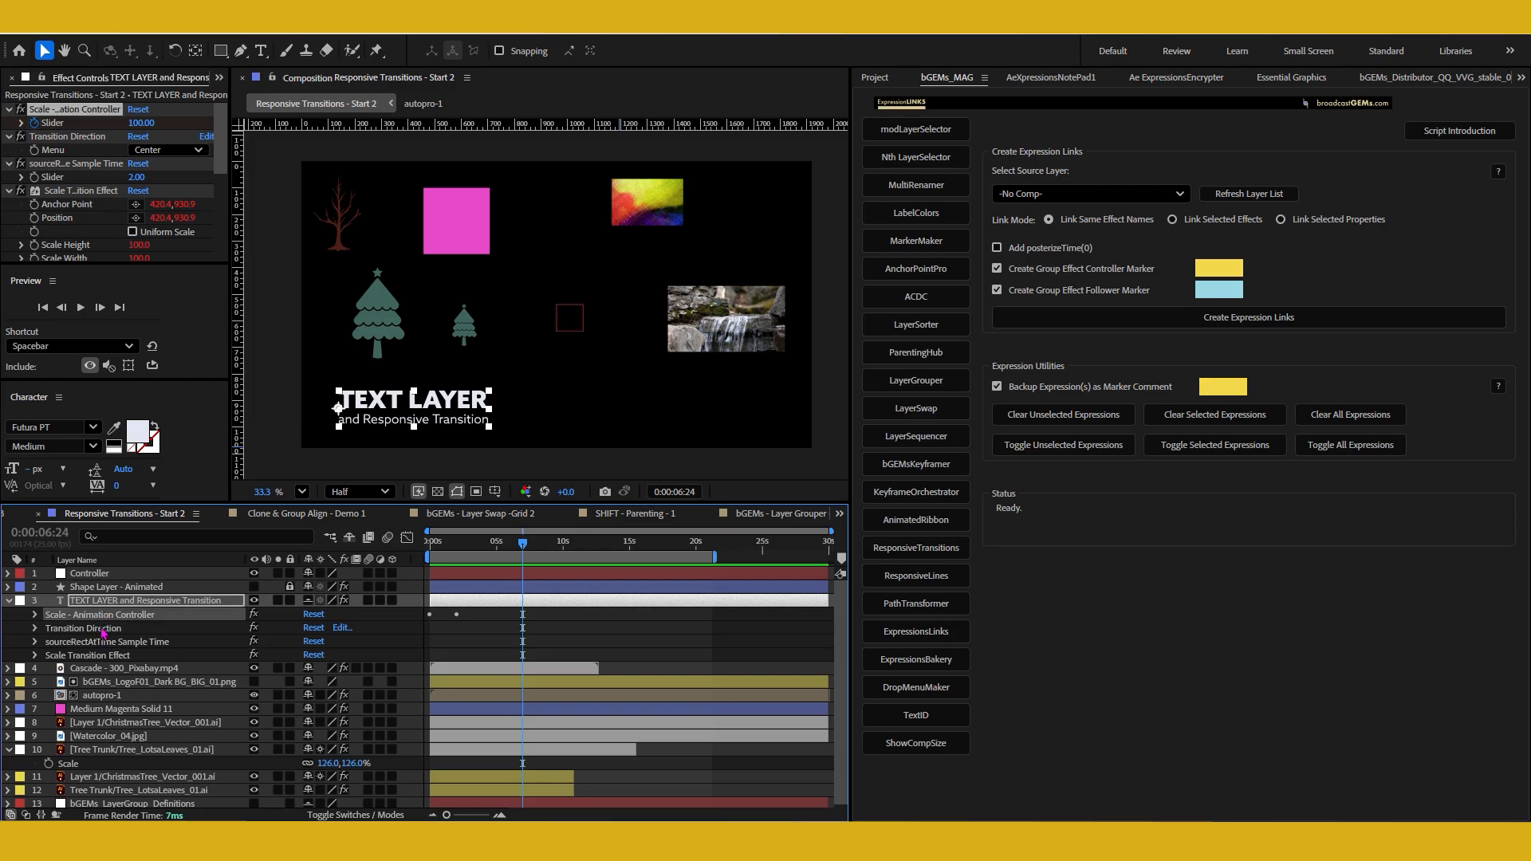
{"action": "left_click", "coordinate": [103, 629], "text": "shift"}
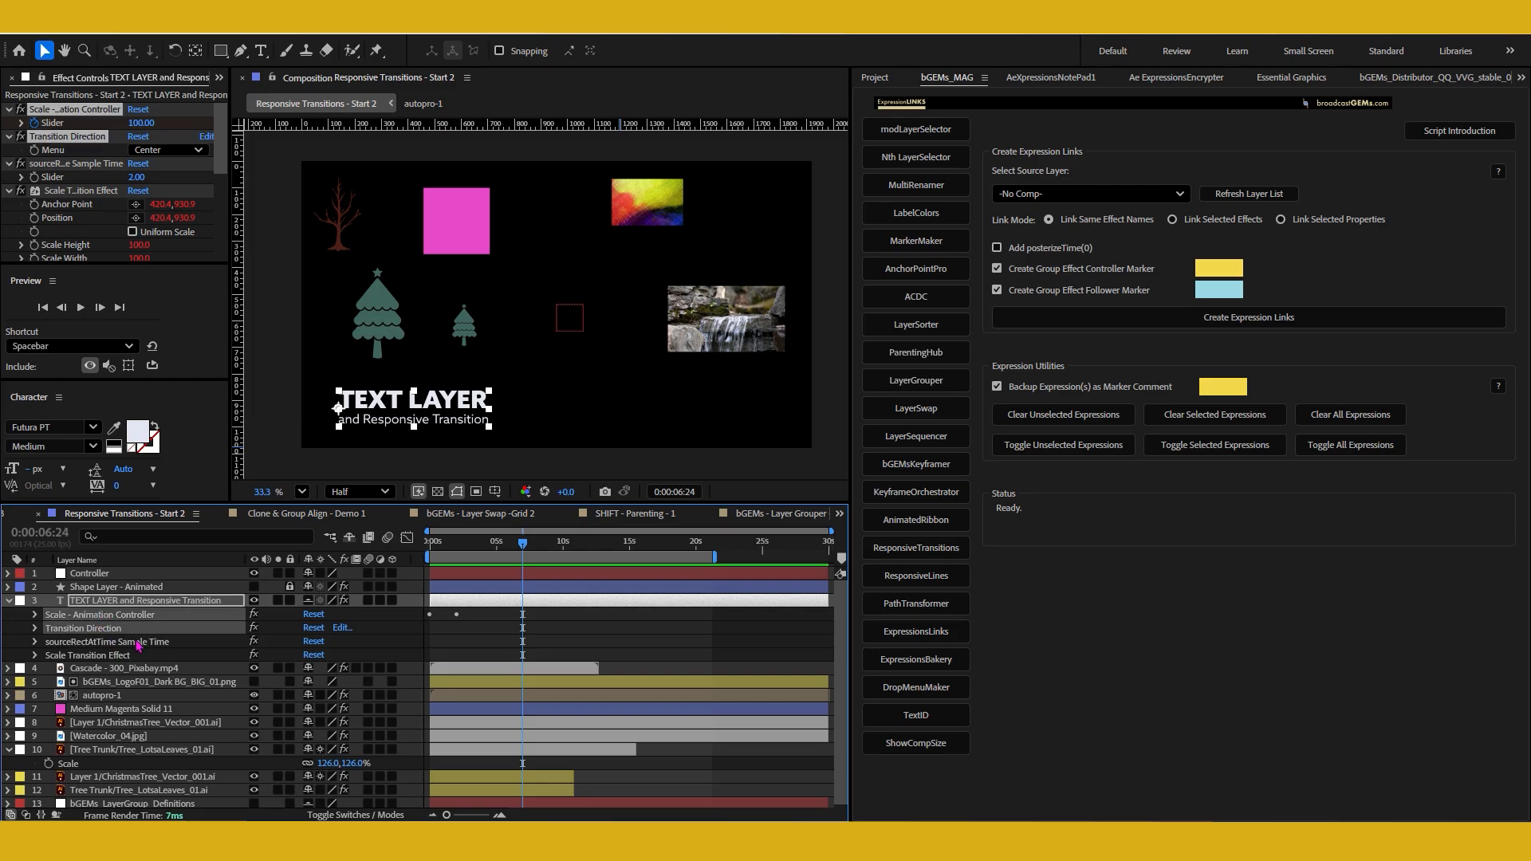
{"action": "left_click", "coordinate": [122, 575]}
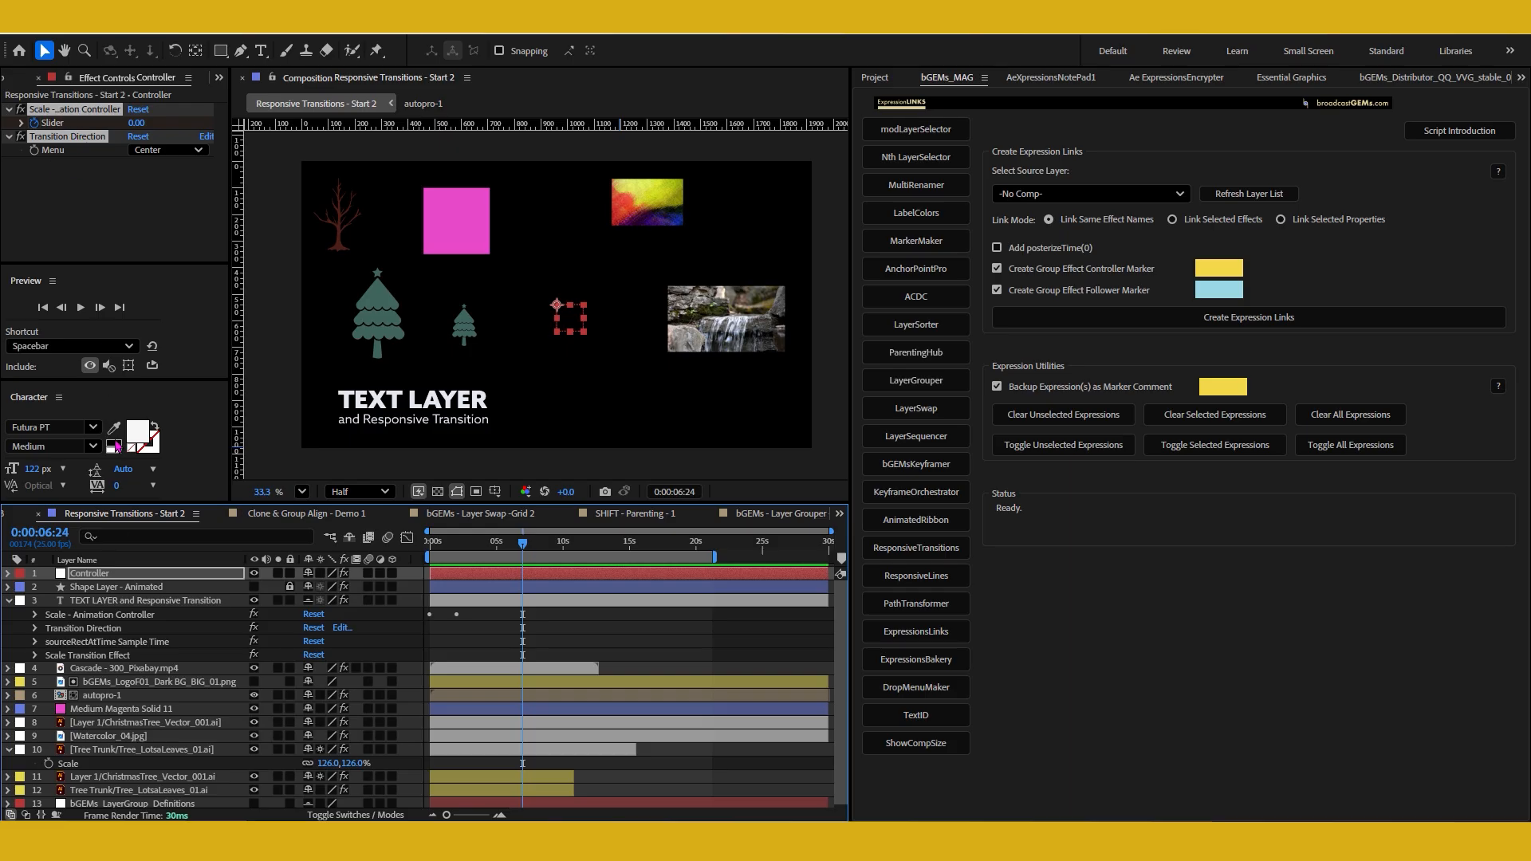
- Collapse the expanded properties of all layers in the timeline, then deselect everything
{"action": "left_click", "coordinate": [112, 575]}
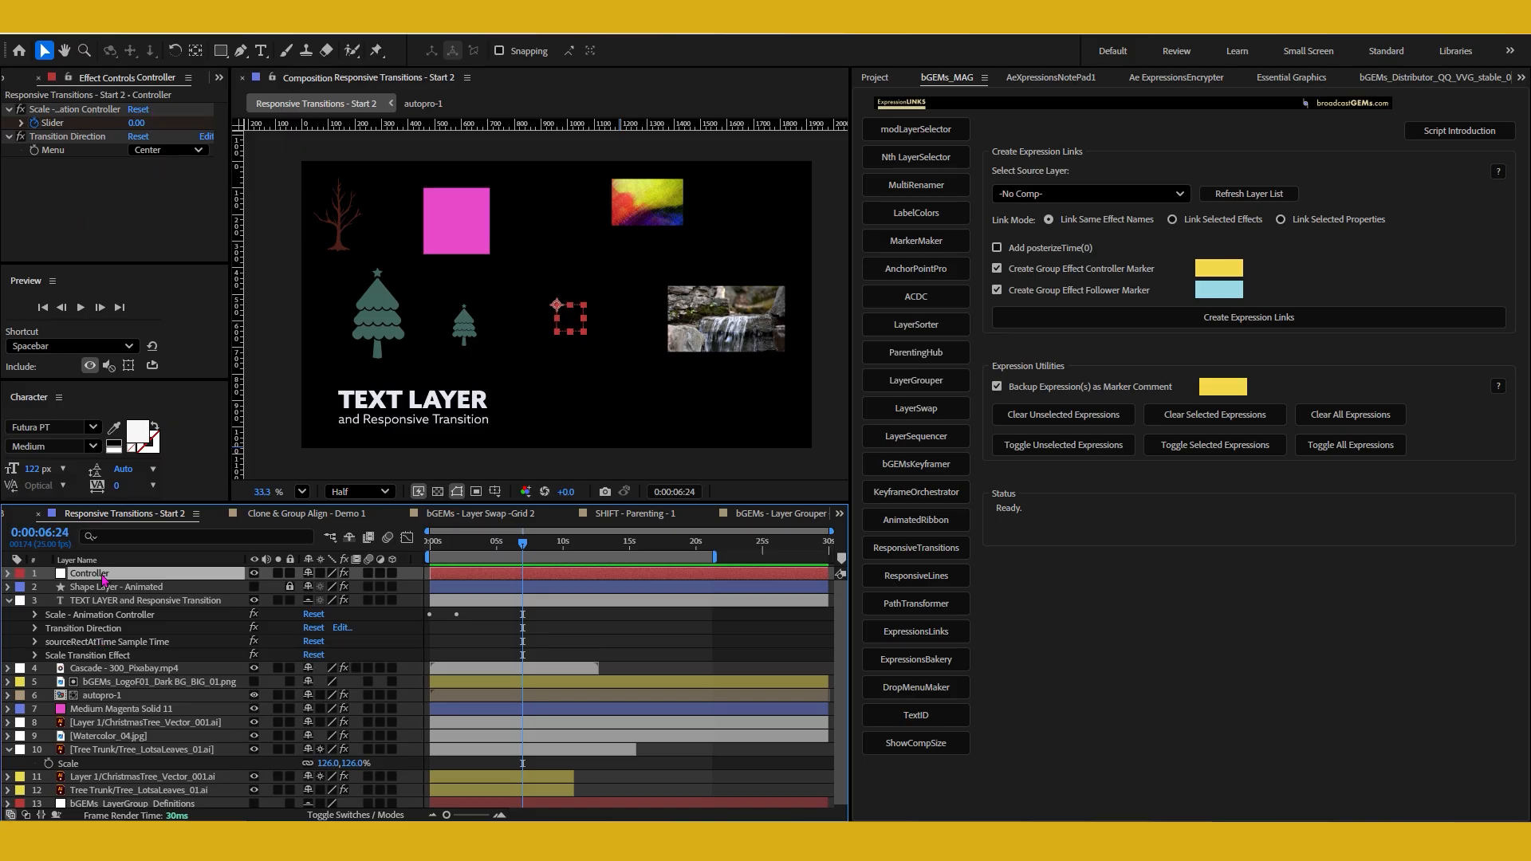
{"action": "key", "text": "ctrl+a"}
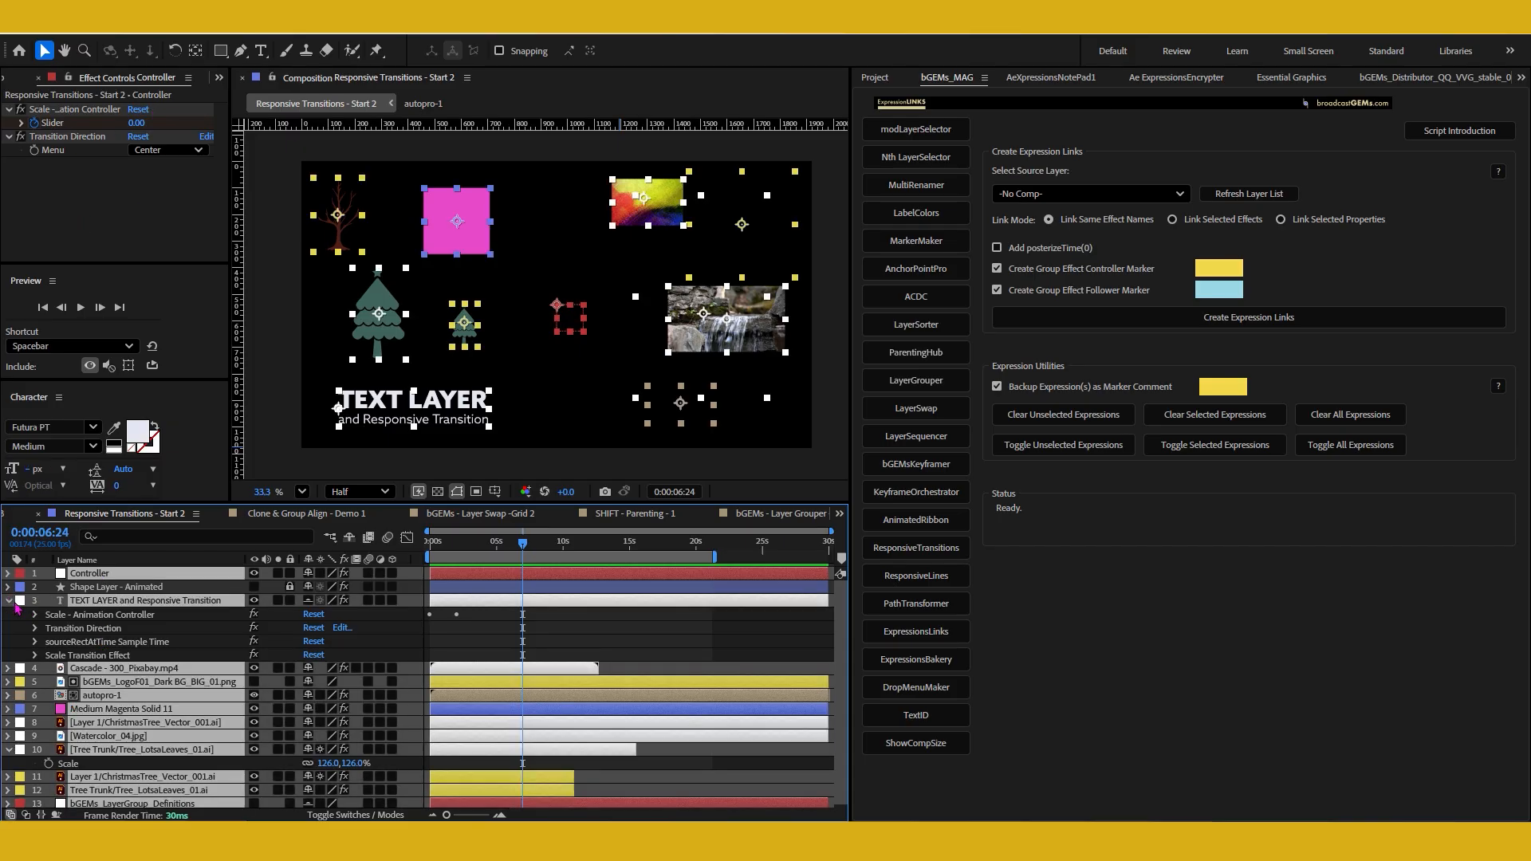
{"action": "left_click", "coordinate": [8, 601]}
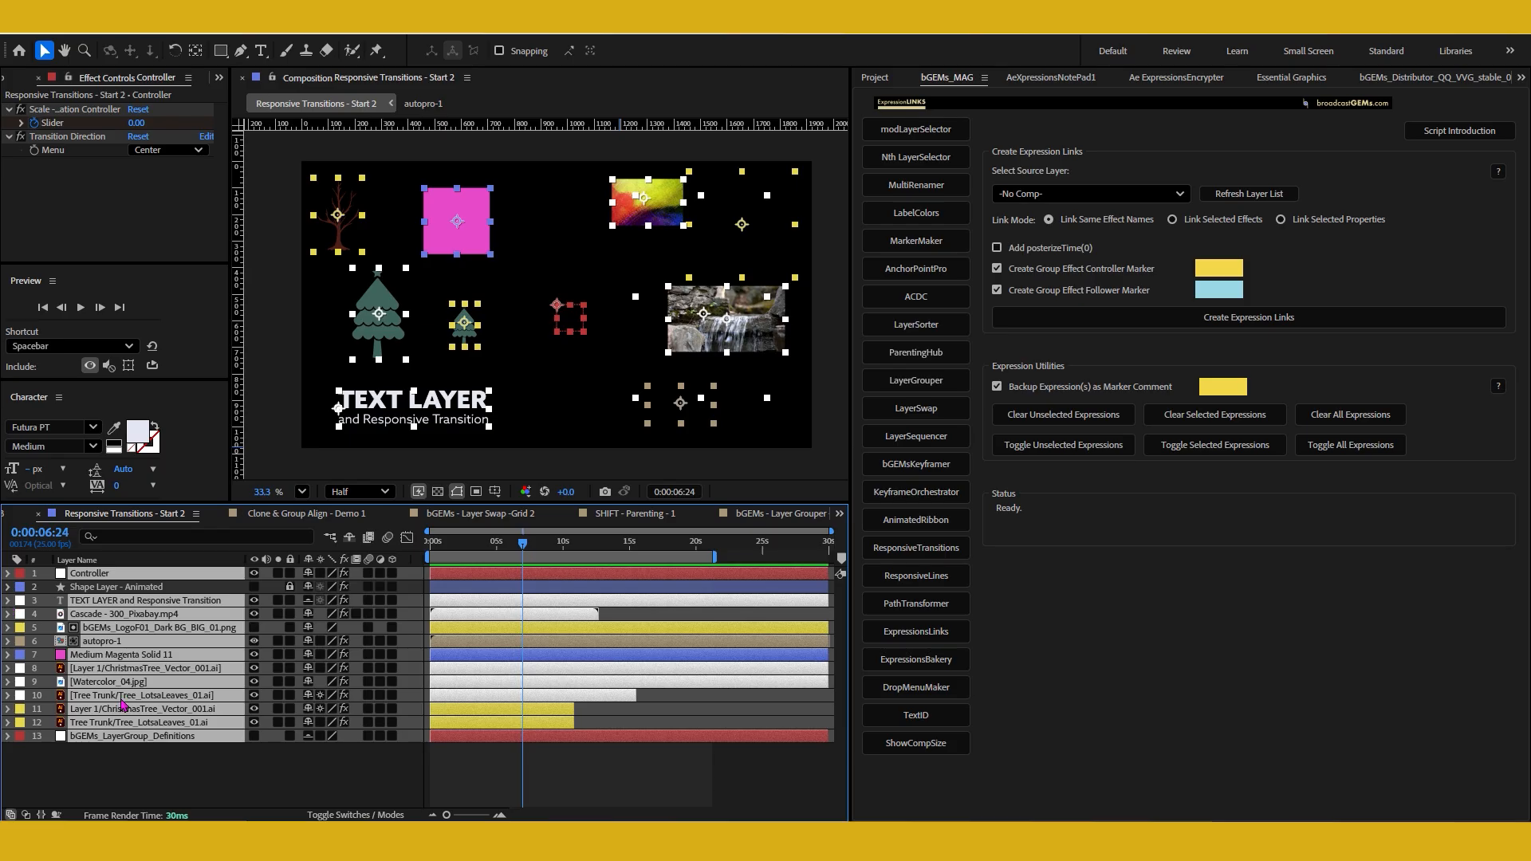
{"action": "left_click", "coordinate": [207, 781]}
- Refresh the ExpressionsLinks layer list with Controller selected and choose 1. Controller as the source layer
{"action": "left_click", "coordinate": [152, 574]}
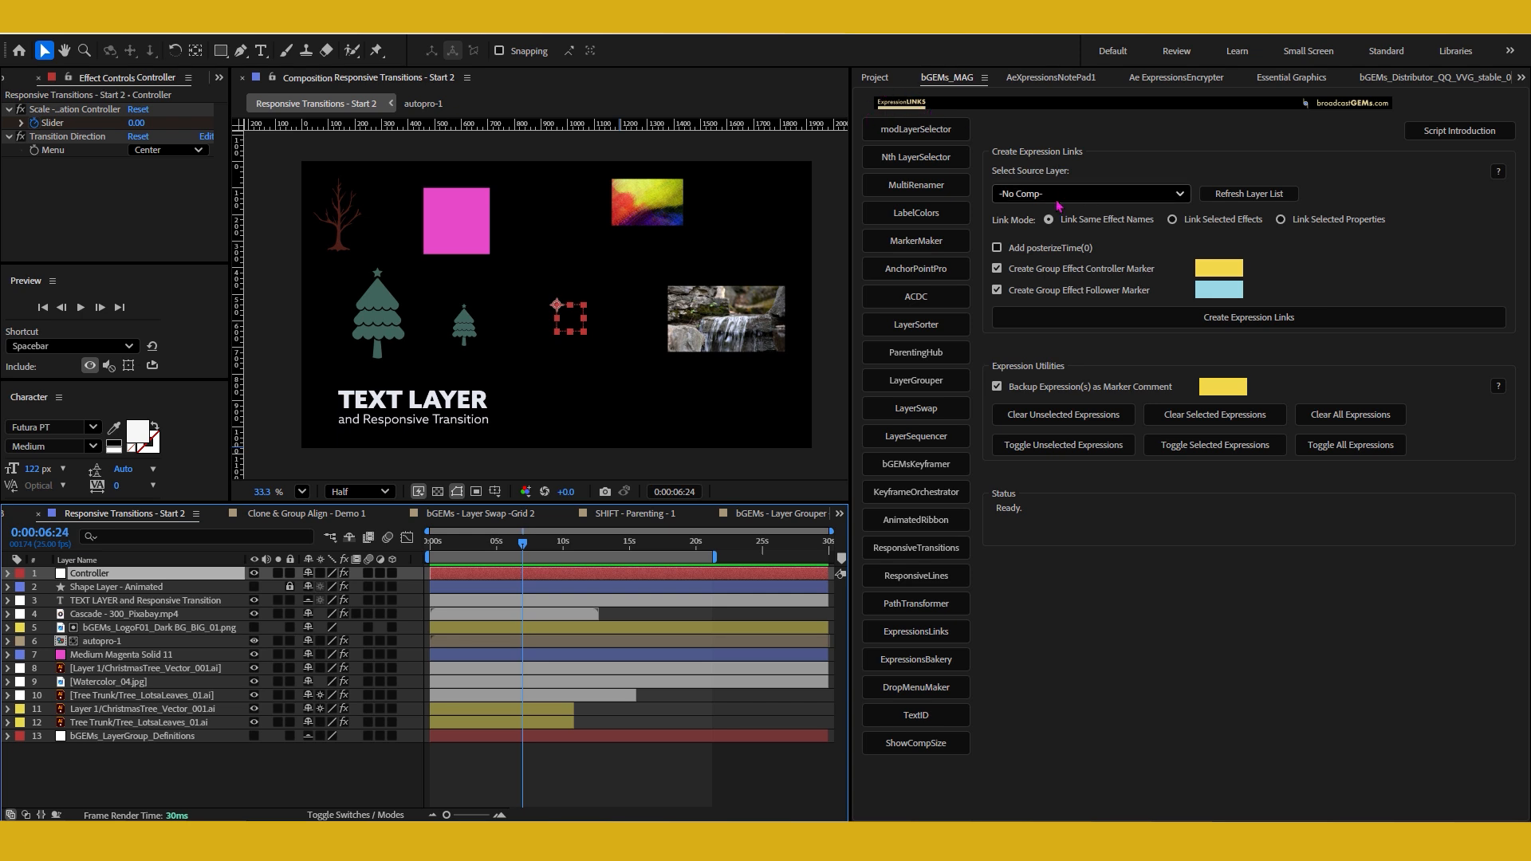
{"action": "left_click", "coordinate": [1233, 195]}
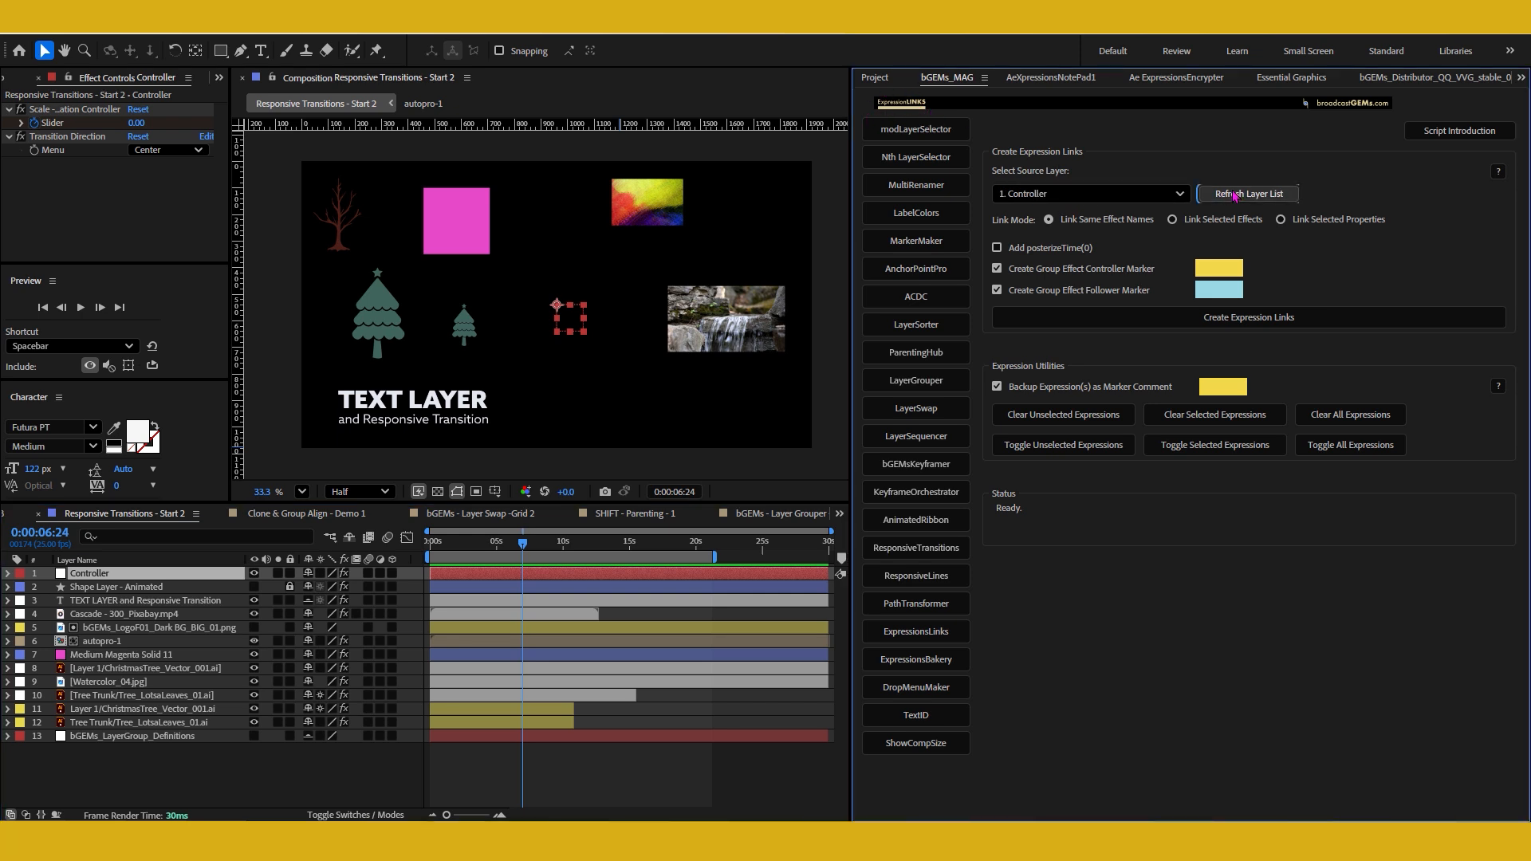
{"action": "left_click", "coordinate": [1078, 194]}
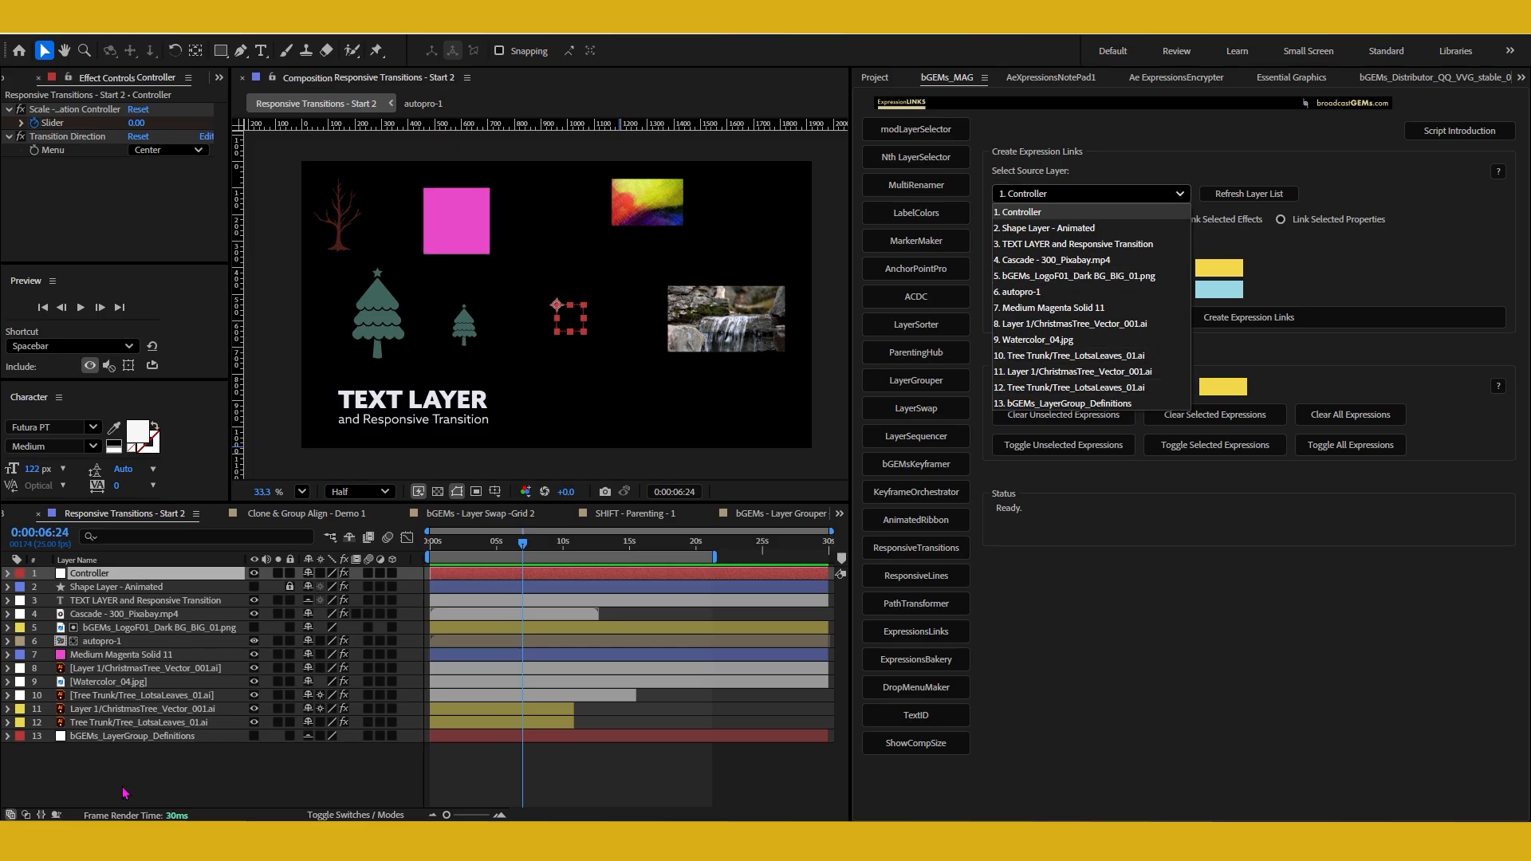
{"action": "left_click", "coordinate": [1040, 213]}
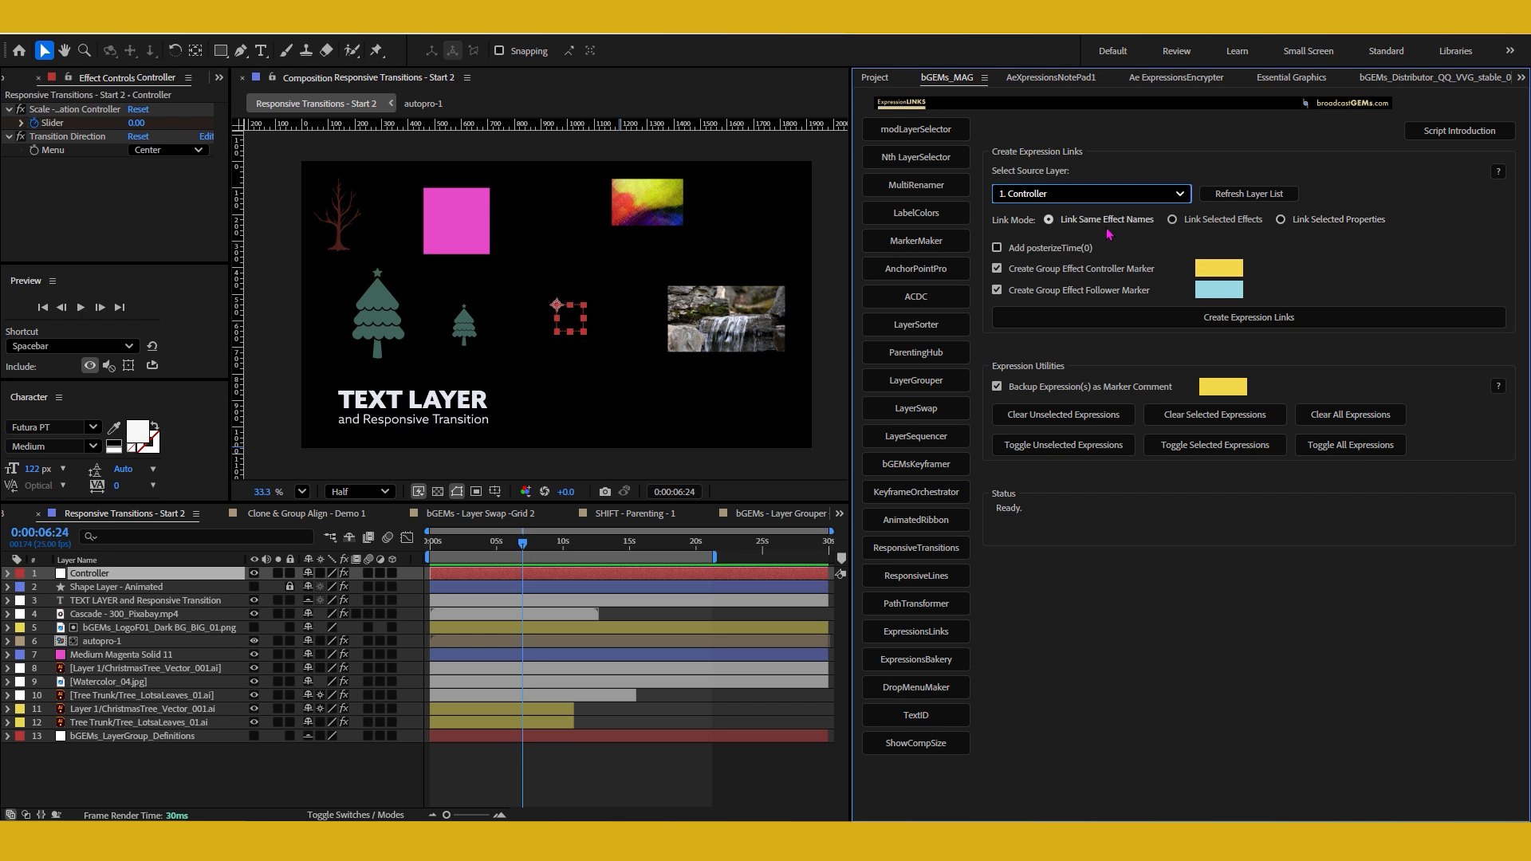
- Review the three link mode descriptions and inspect the Controller's Scale - Animation Controller and Transition Direction effects
{"action": "mouse_move", "coordinate": [1104, 228]}
{"action": "mouse_move", "coordinate": [1221, 224]}
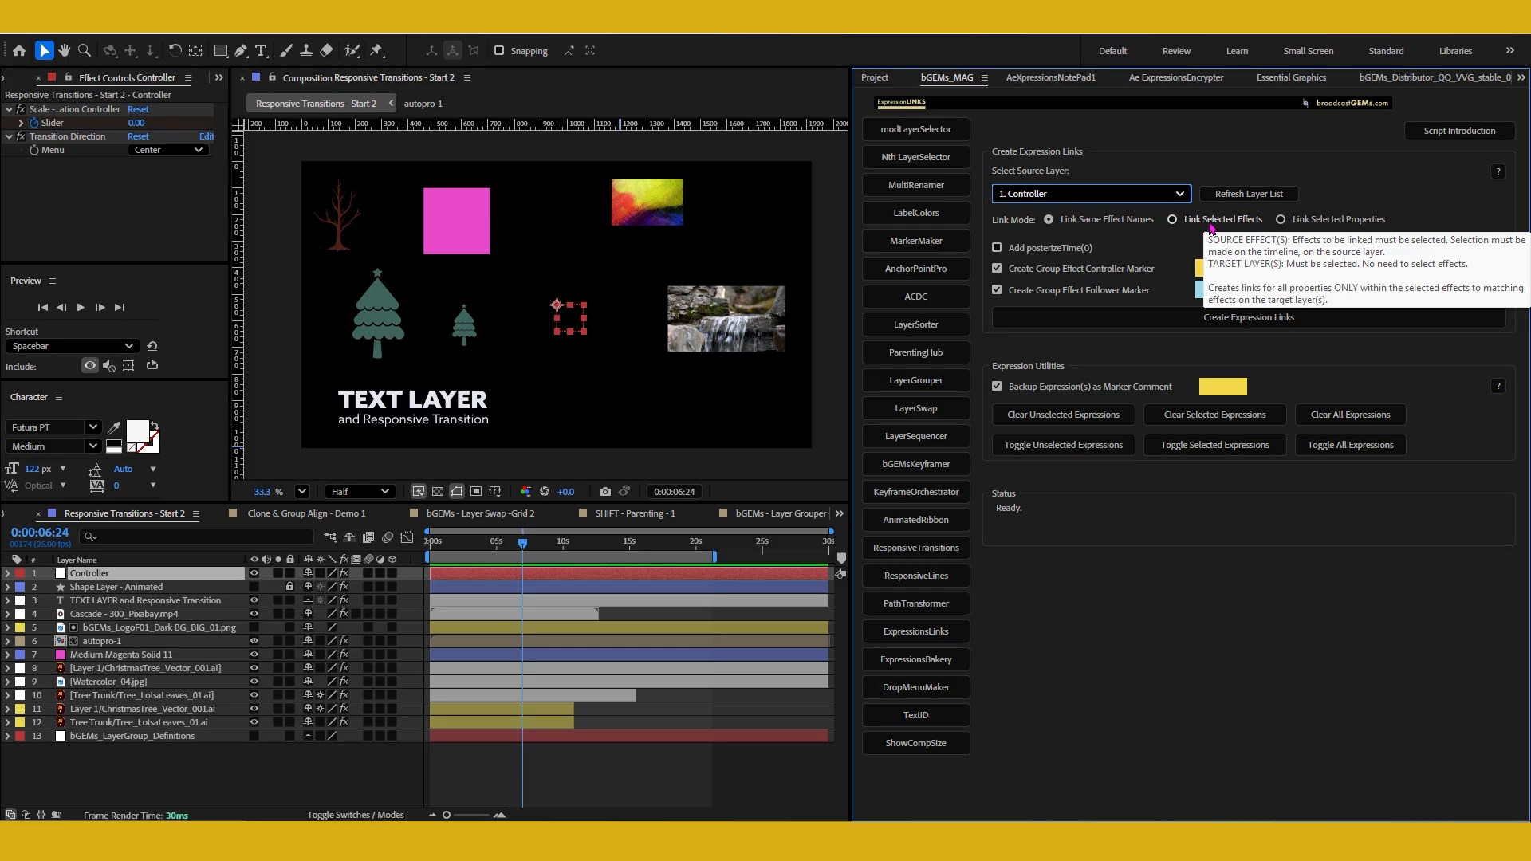
{"action": "mouse_move", "coordinate": [1349, 227]}
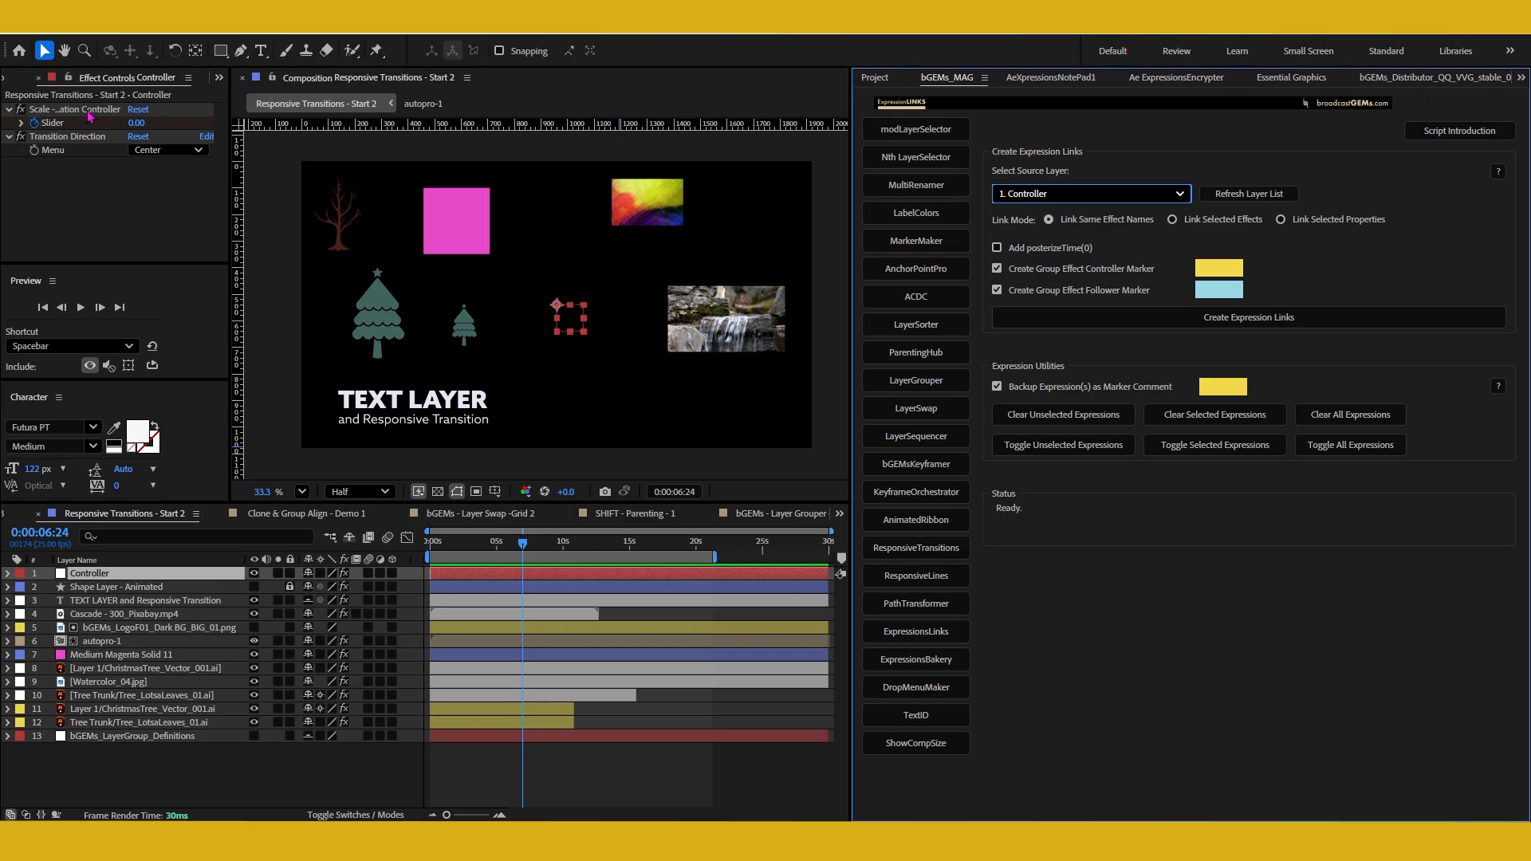
{"action": "left_click", "coordinate": [63, 111]}
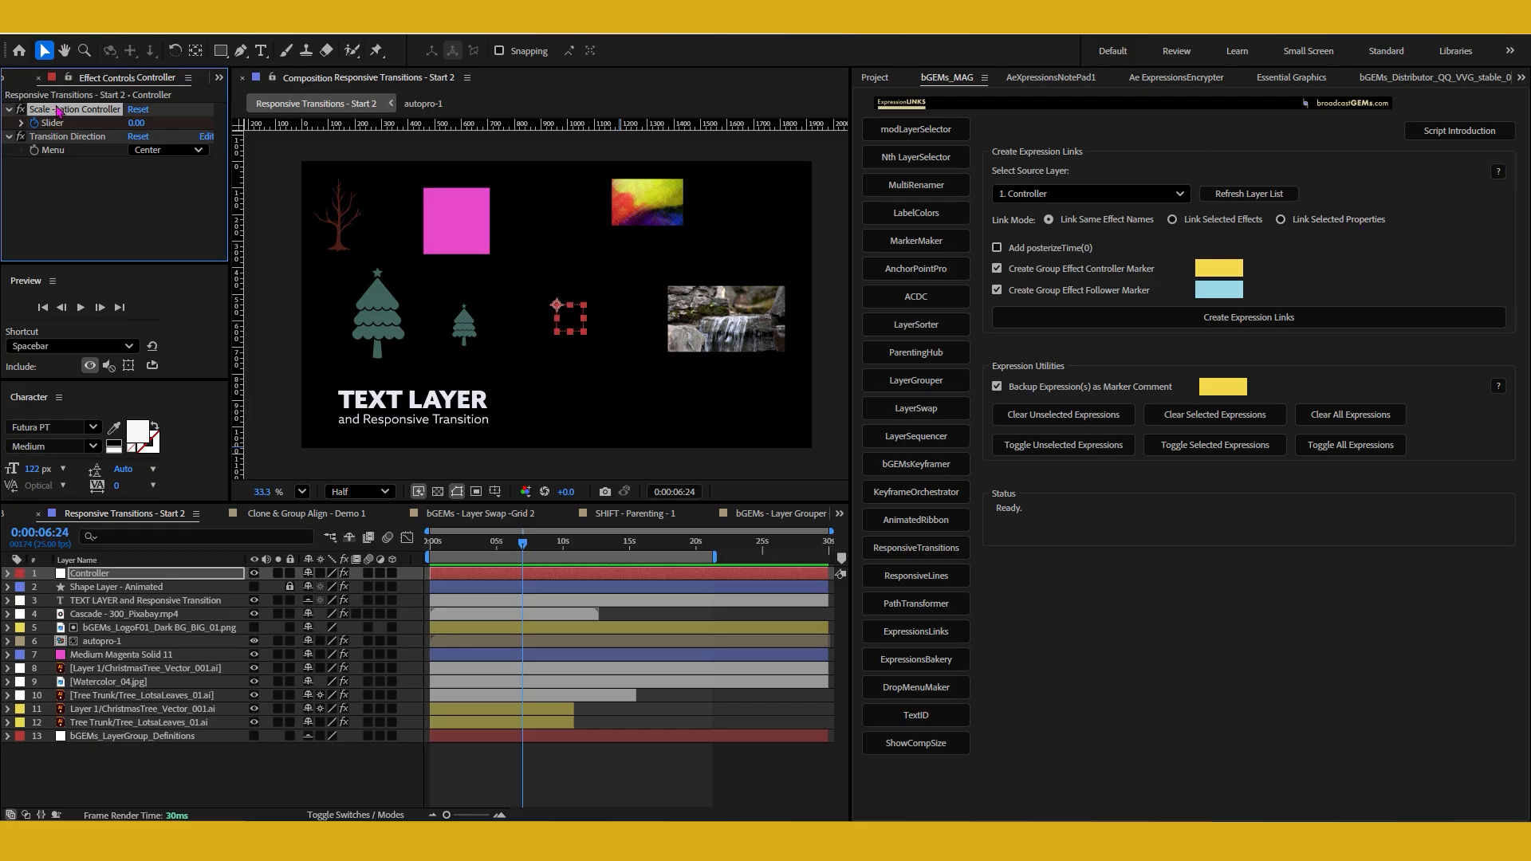
{"action": "left_click", "coordinate": [51, 139]}
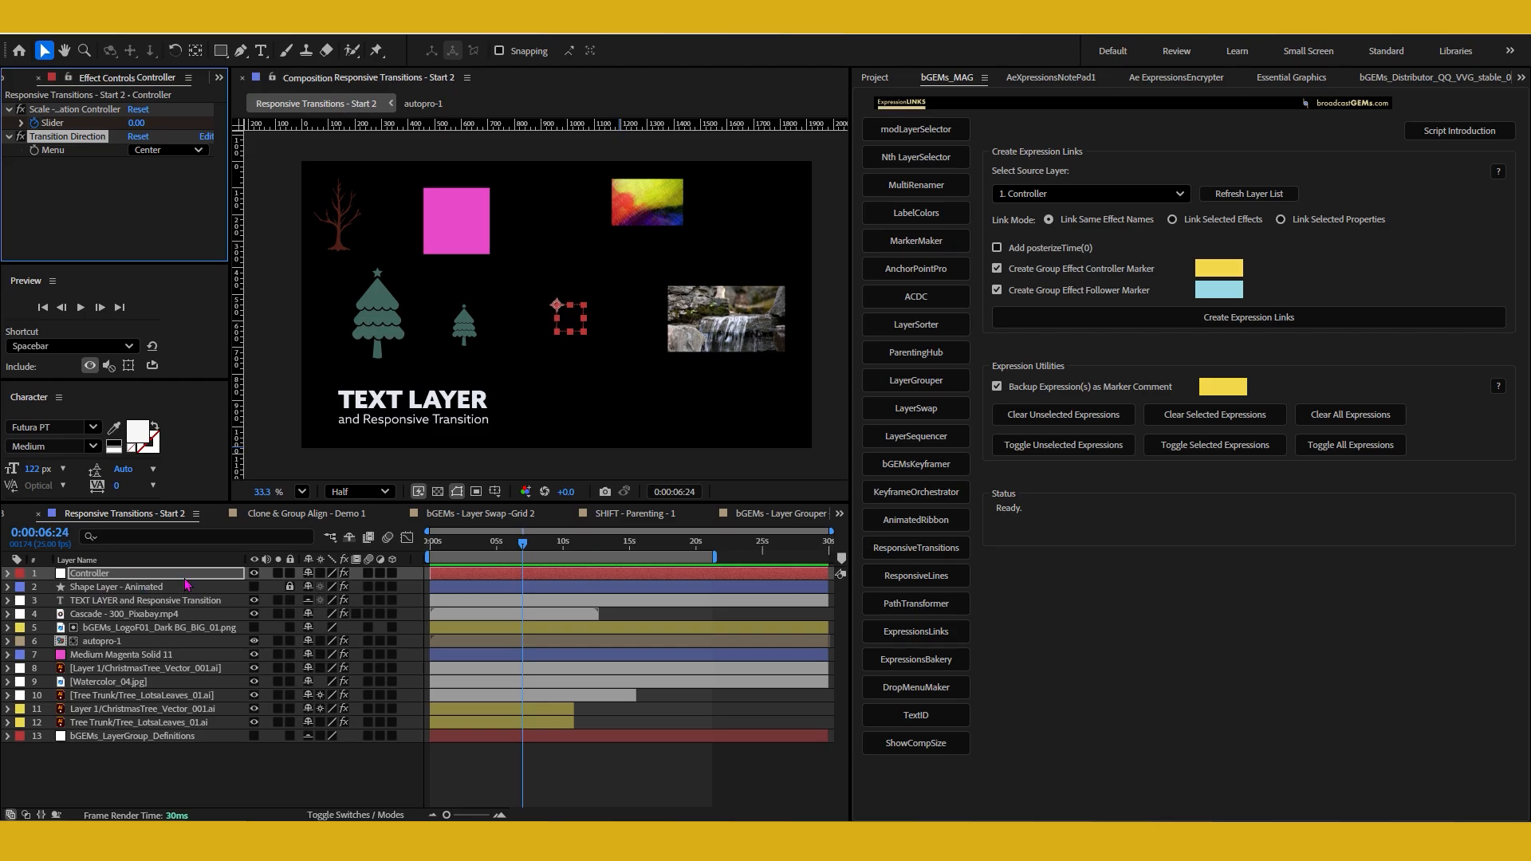
{"action": "key", "text": "Return"}
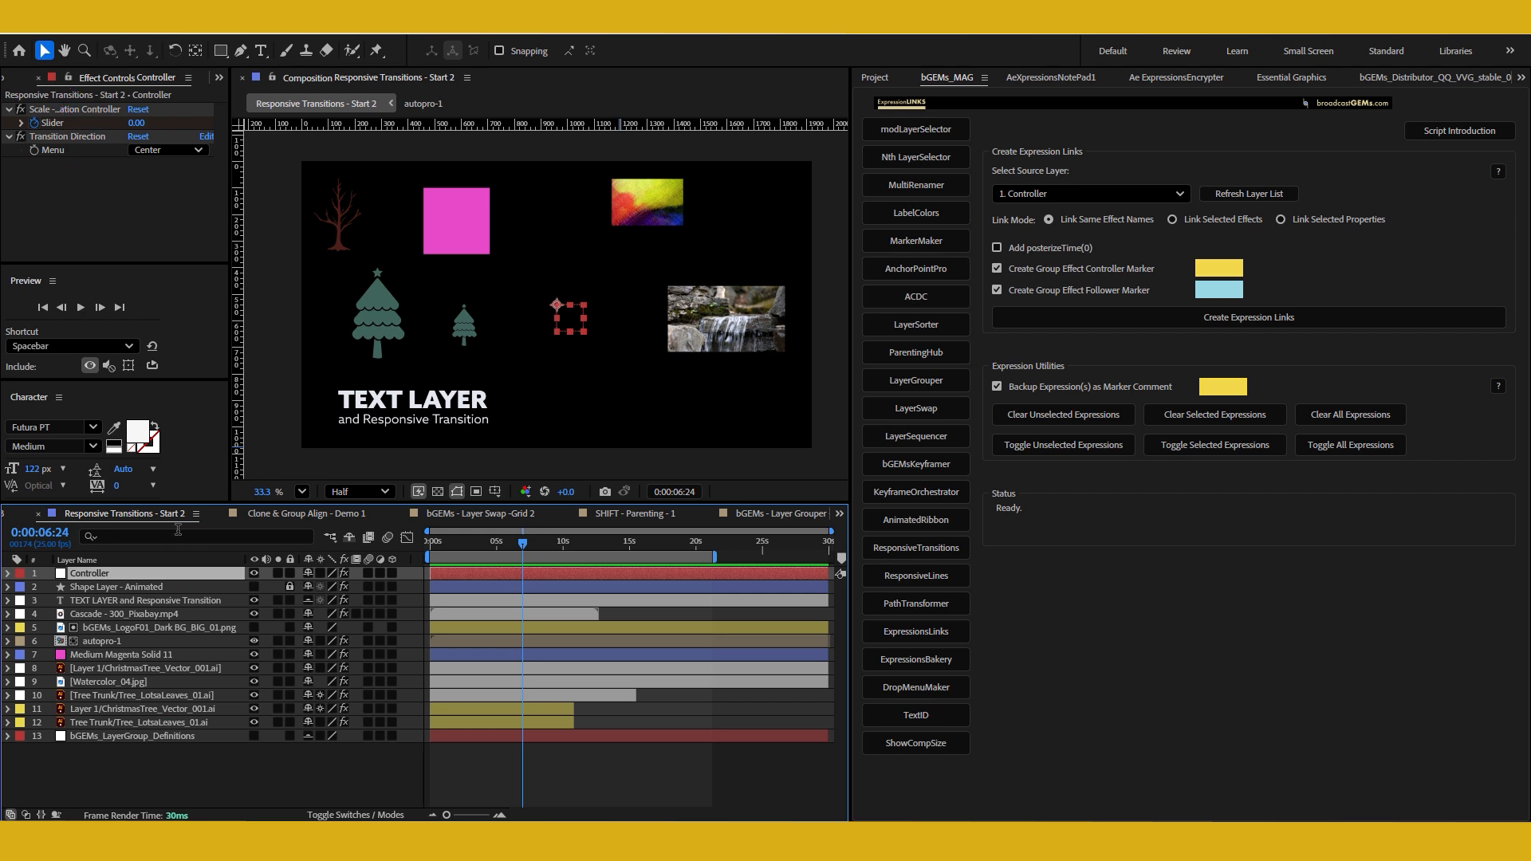
- Create expression links from the Controller to layers 3 to 13 using Link Same Effect Names
{"action": "left_click", "coordinate": [150, 601]}
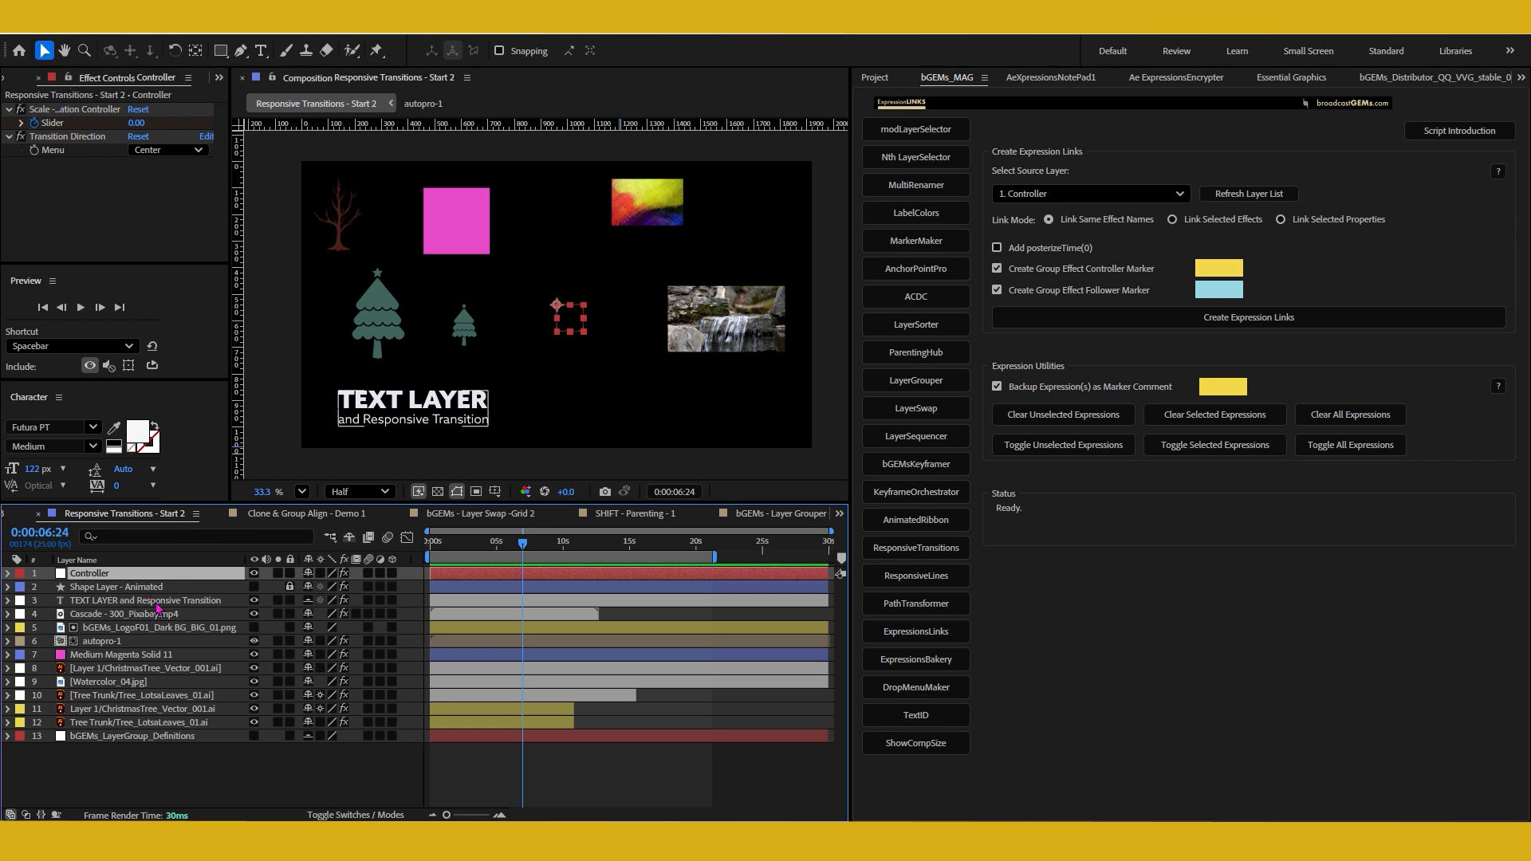
{"action": "left_click", "coordinate": [161, 739], "text": "shift"}
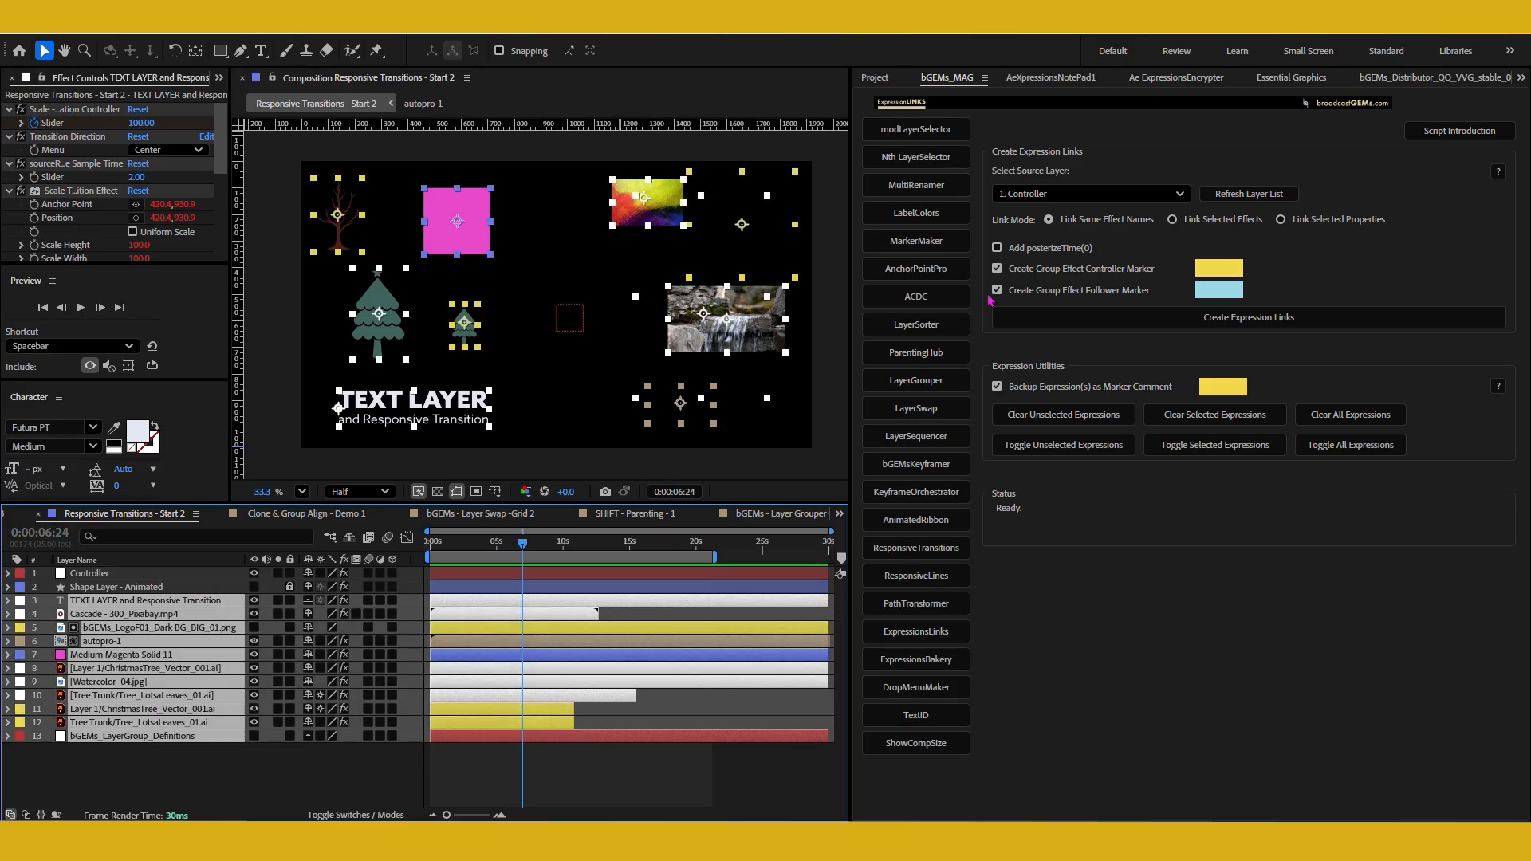
{"action": "left_click", "coordinate": [1181, 327]}
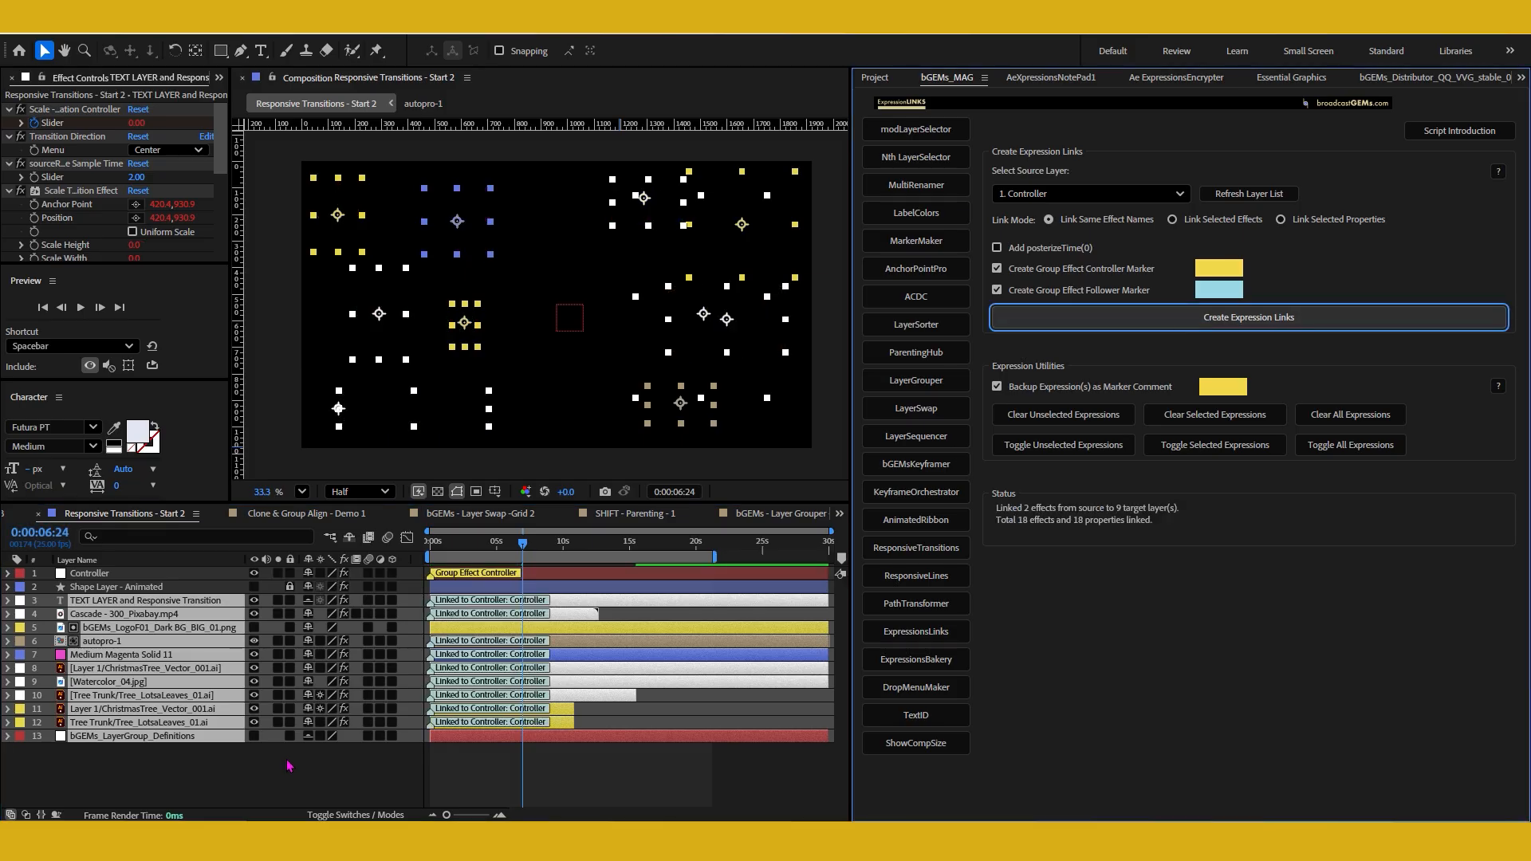
- Reveal the Controller's slider keyframes and move both so the first one sits at the composition's start
{"action": "left_click", "coordinate": [191, 574]}
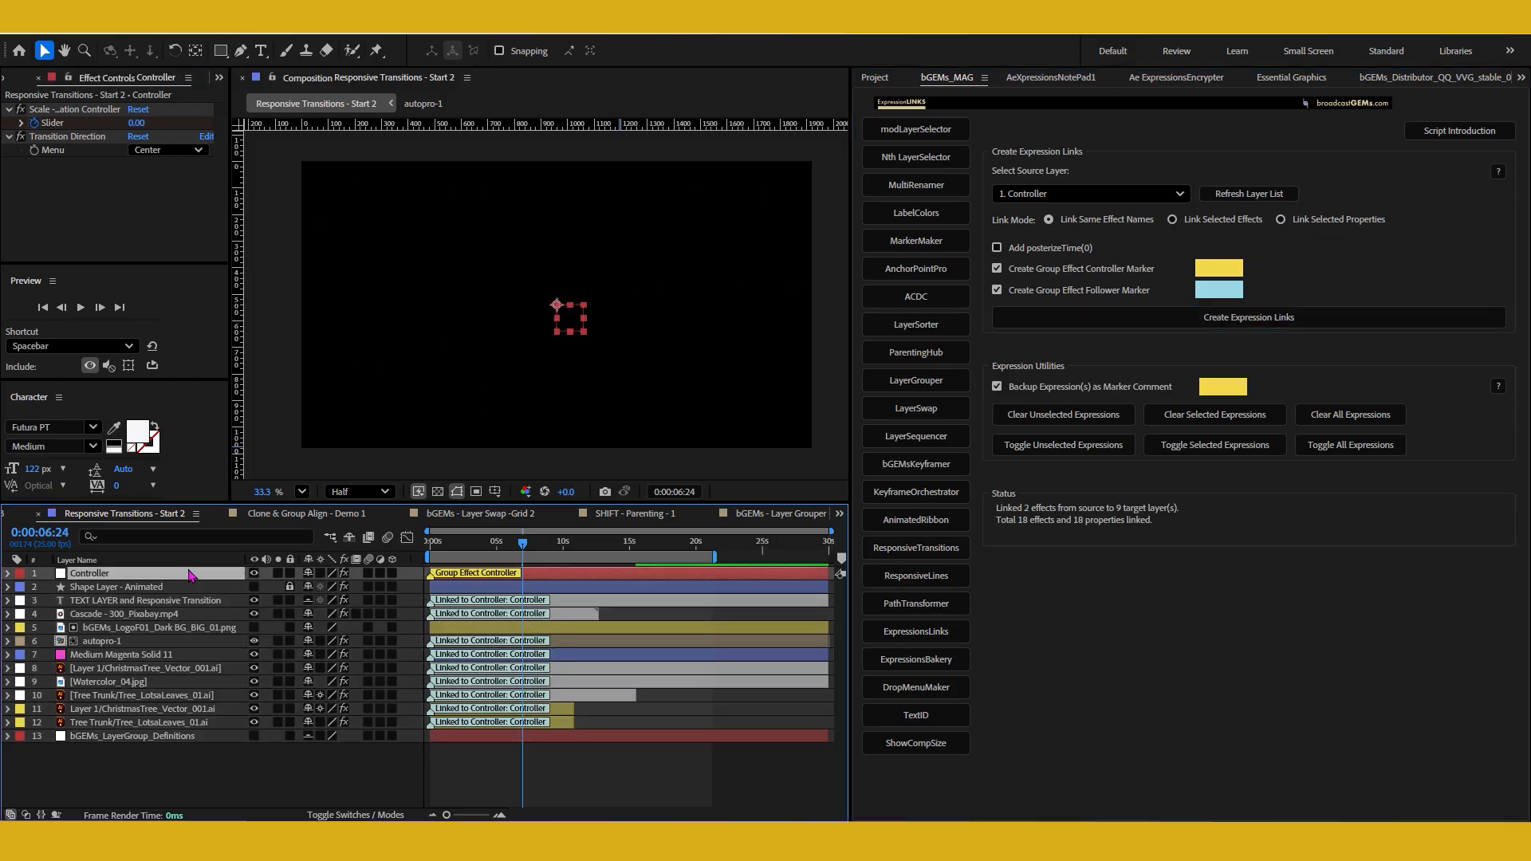
{"action": "key", "text": "u"}
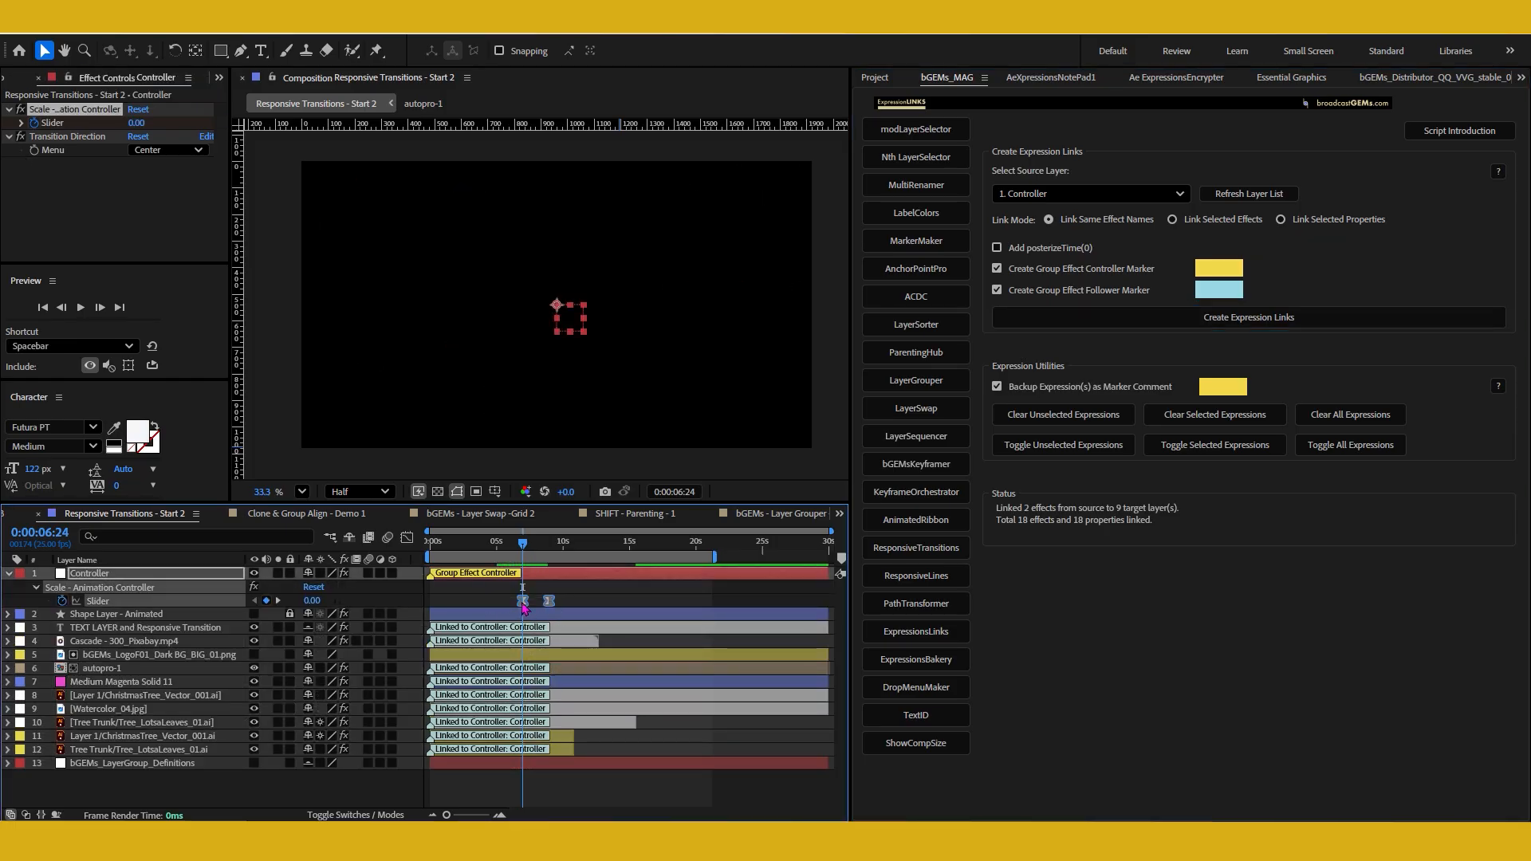
{"action": "left_click_drag", "start_coordinate": [523, 604], "coordinate": [431, 605]}
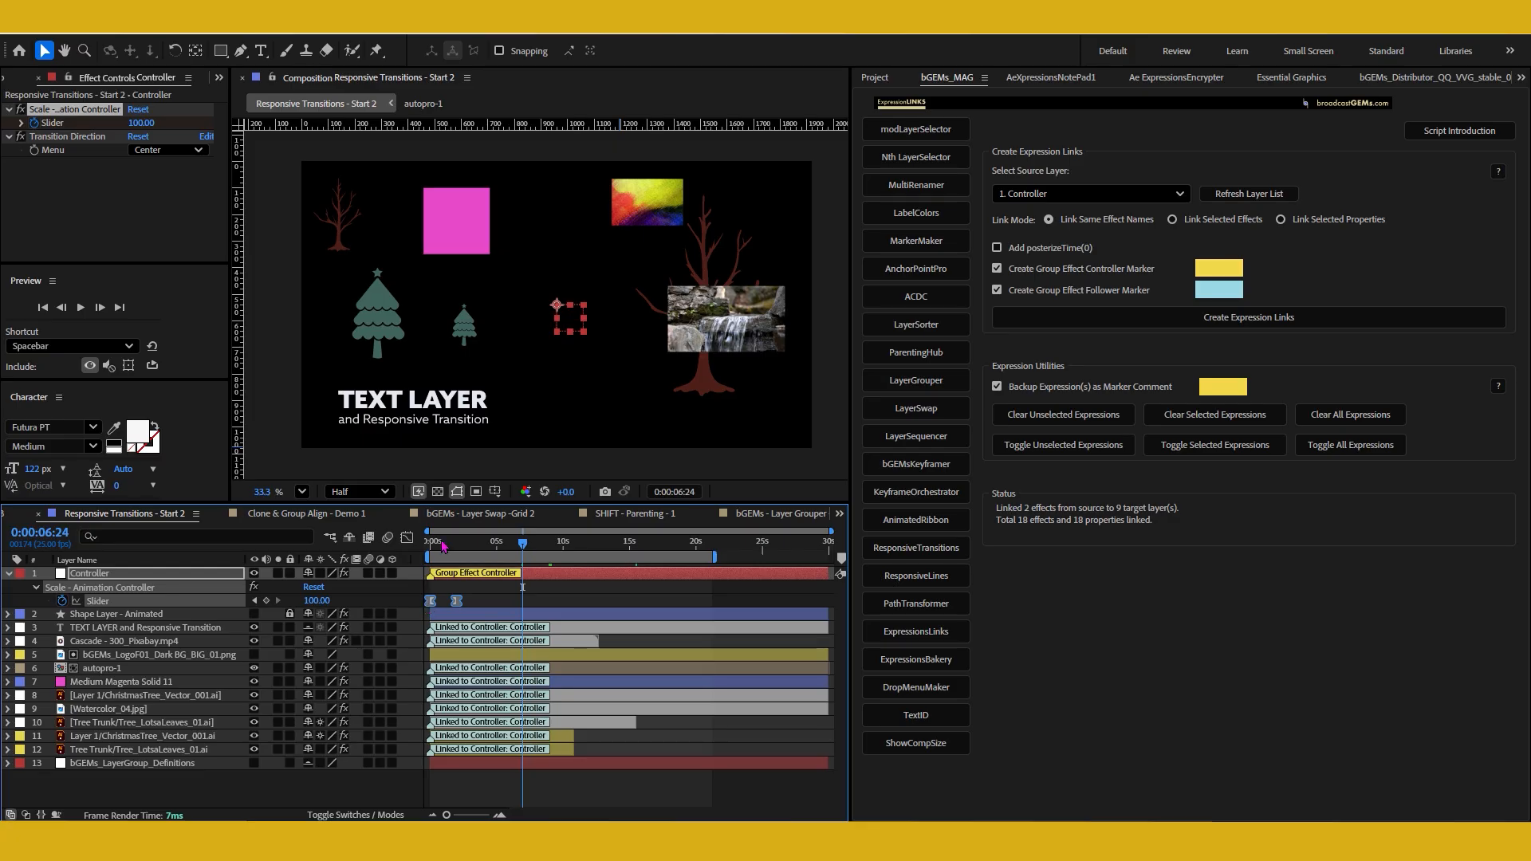
- Return to 0:00:00:00, deselect the keyframes and scrub the linked layers' scale-in to 0:00:01:02
{"action": "left_click", "coordinate": [442, 542]}
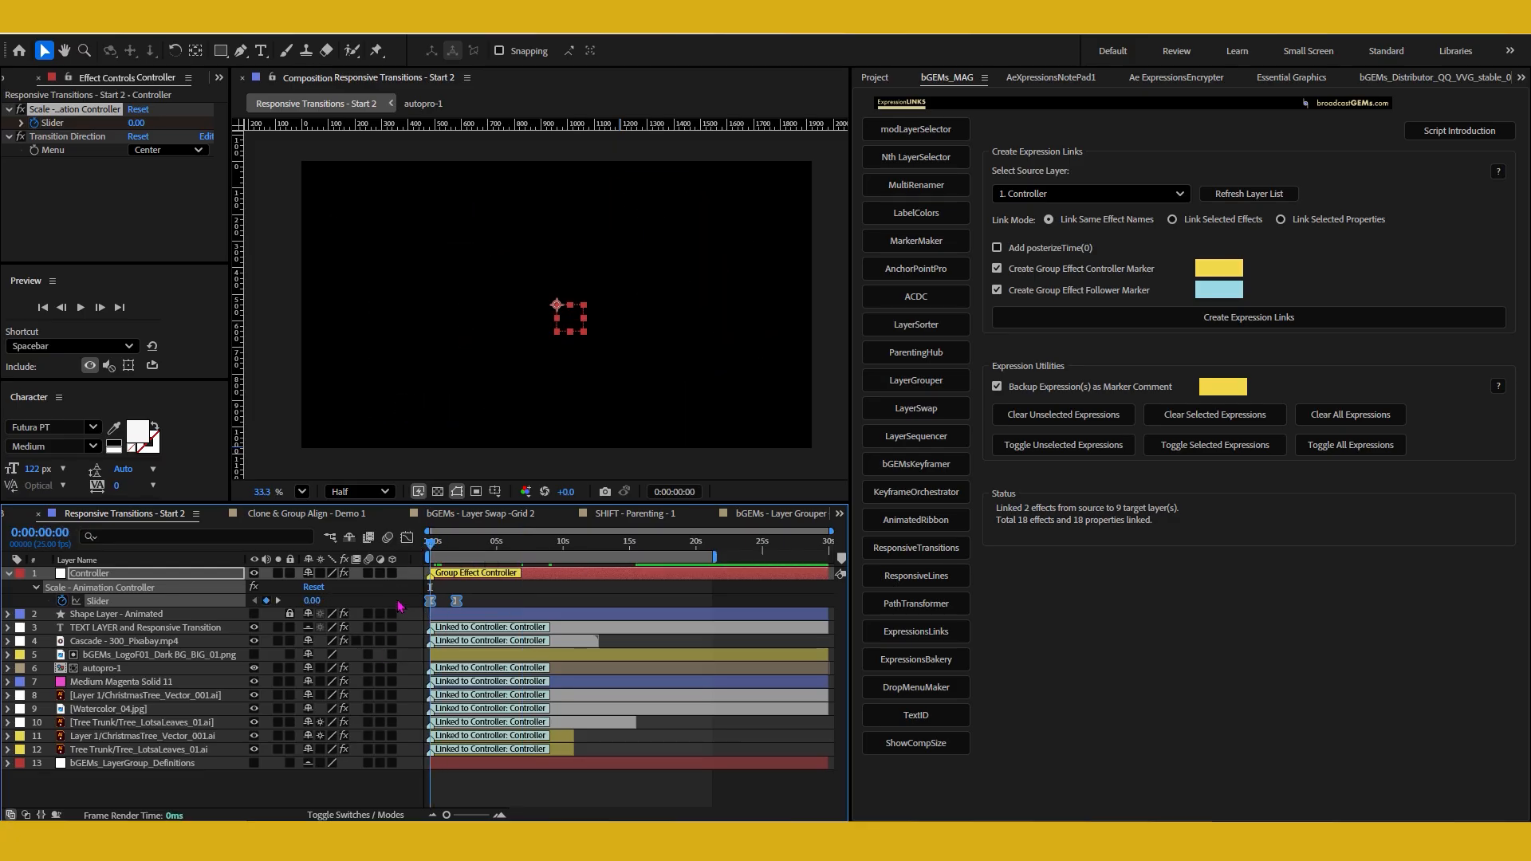
{"action": "left_click", "coordinate": [401, 607]}
{"action": "left_click_drag", "start_coordinate": [431, 544], "coordinate": [444, 553]}
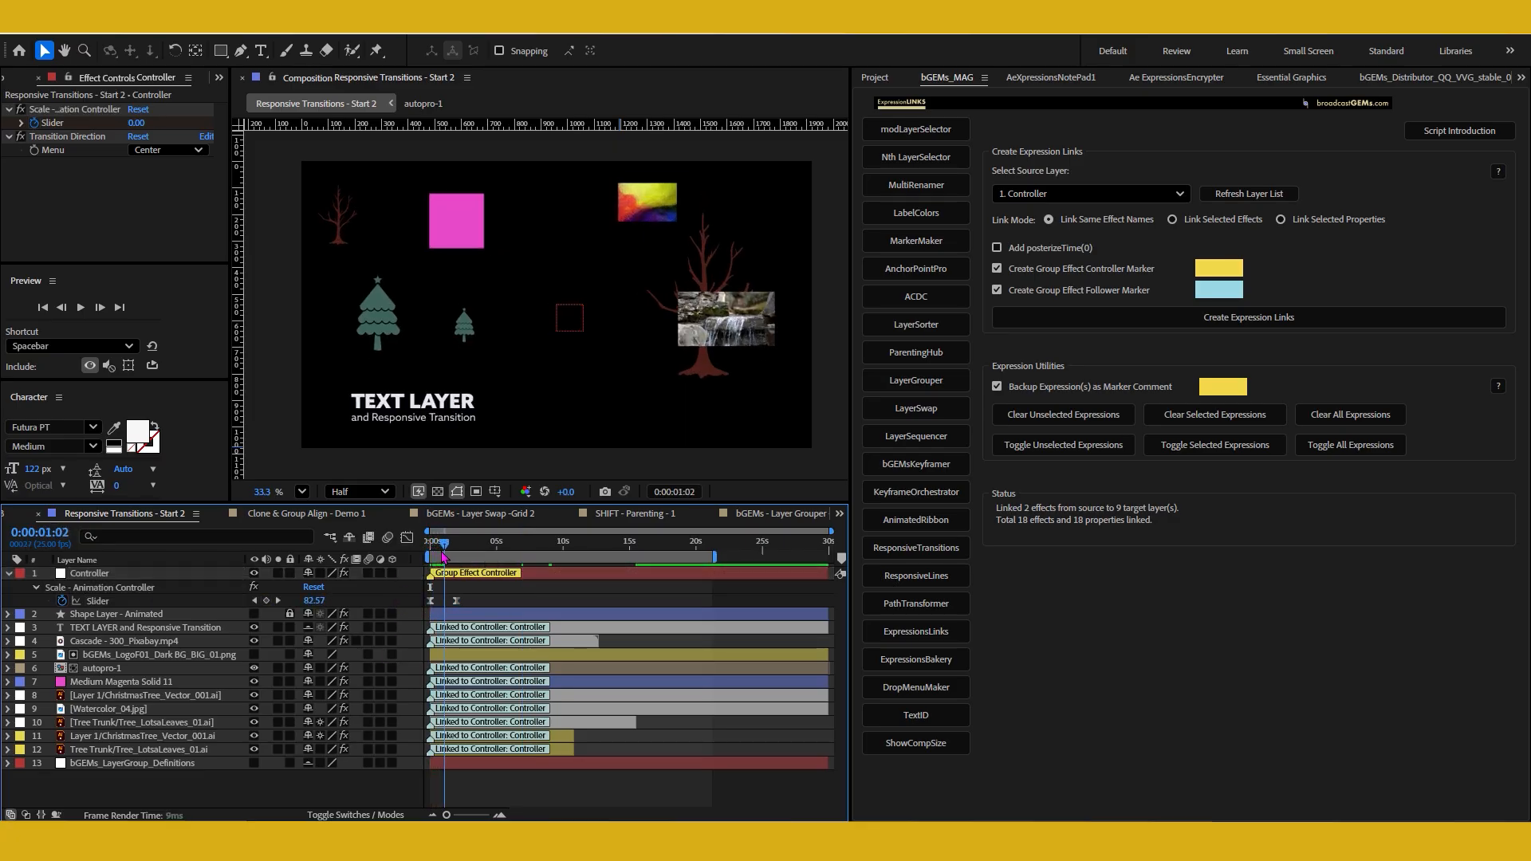
- Set the Controller's Transition Direction to Top Left while viewing the linked layers at 0:00:01:08
{"action": "left_click", "coordinate": [177, 575]}
{"action": "mouse_move", "coordinate": [444, 544]}
{"action": "left_mouse_down"}
{"action": "mouse_move", "coordinate": [430, 548]}
{"action": "mouse_move", "coordinate": [447, 550]}
{"action": "left_mouse_up"}
{"action": "left_click", "coordinate": [167, 150]}
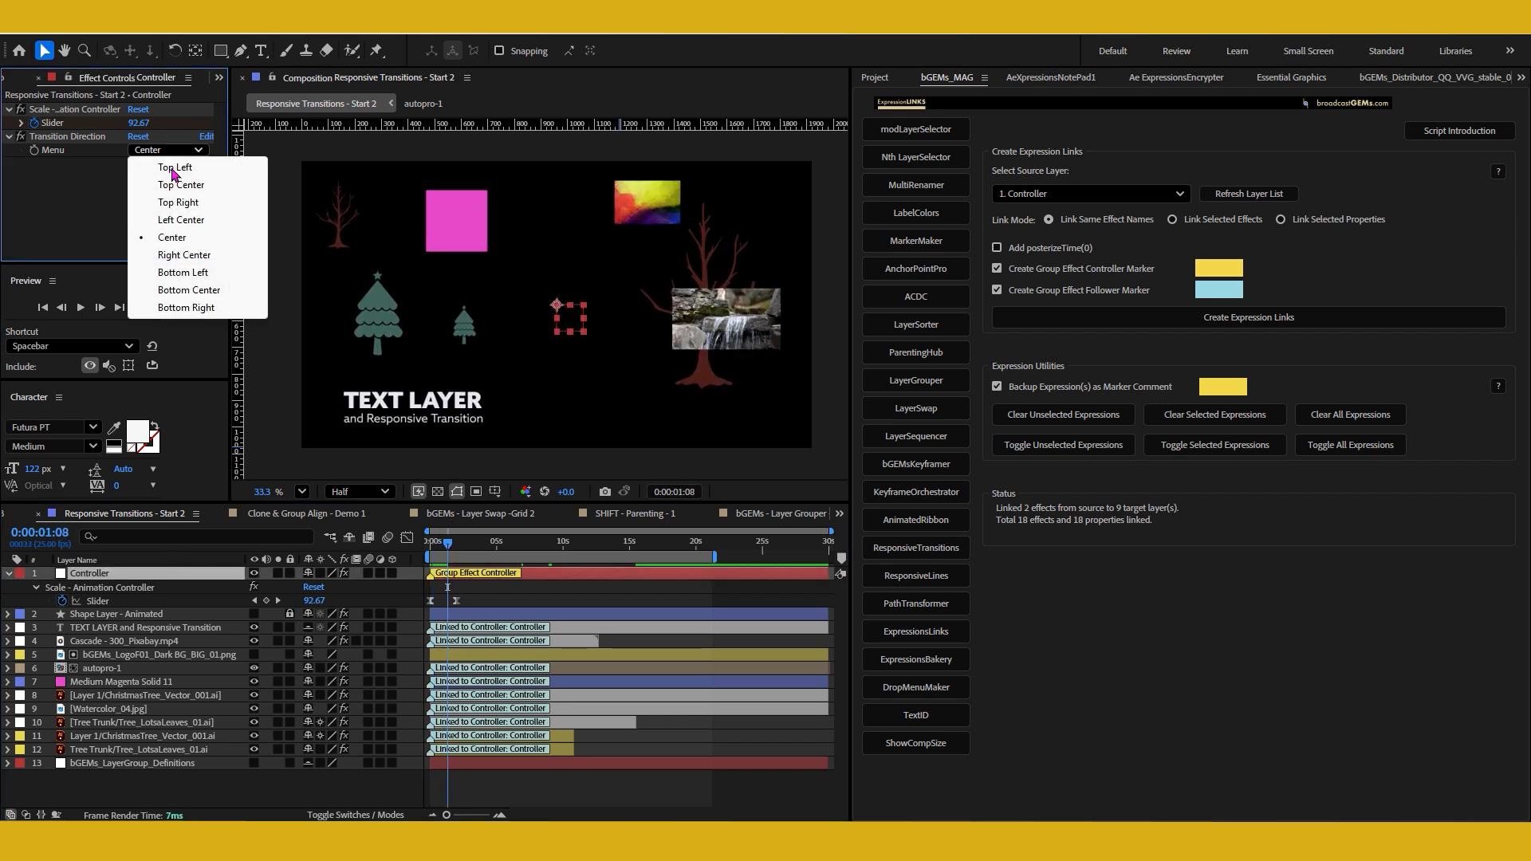
{"action": "left_click", "coordinate": [176, 168]}
- Scrub back through the Top Left scale-in and play it from the composition's start
{"action": "left_click_drag", "start_coordinate": [448, 546], "coordinate": [439, 547]}
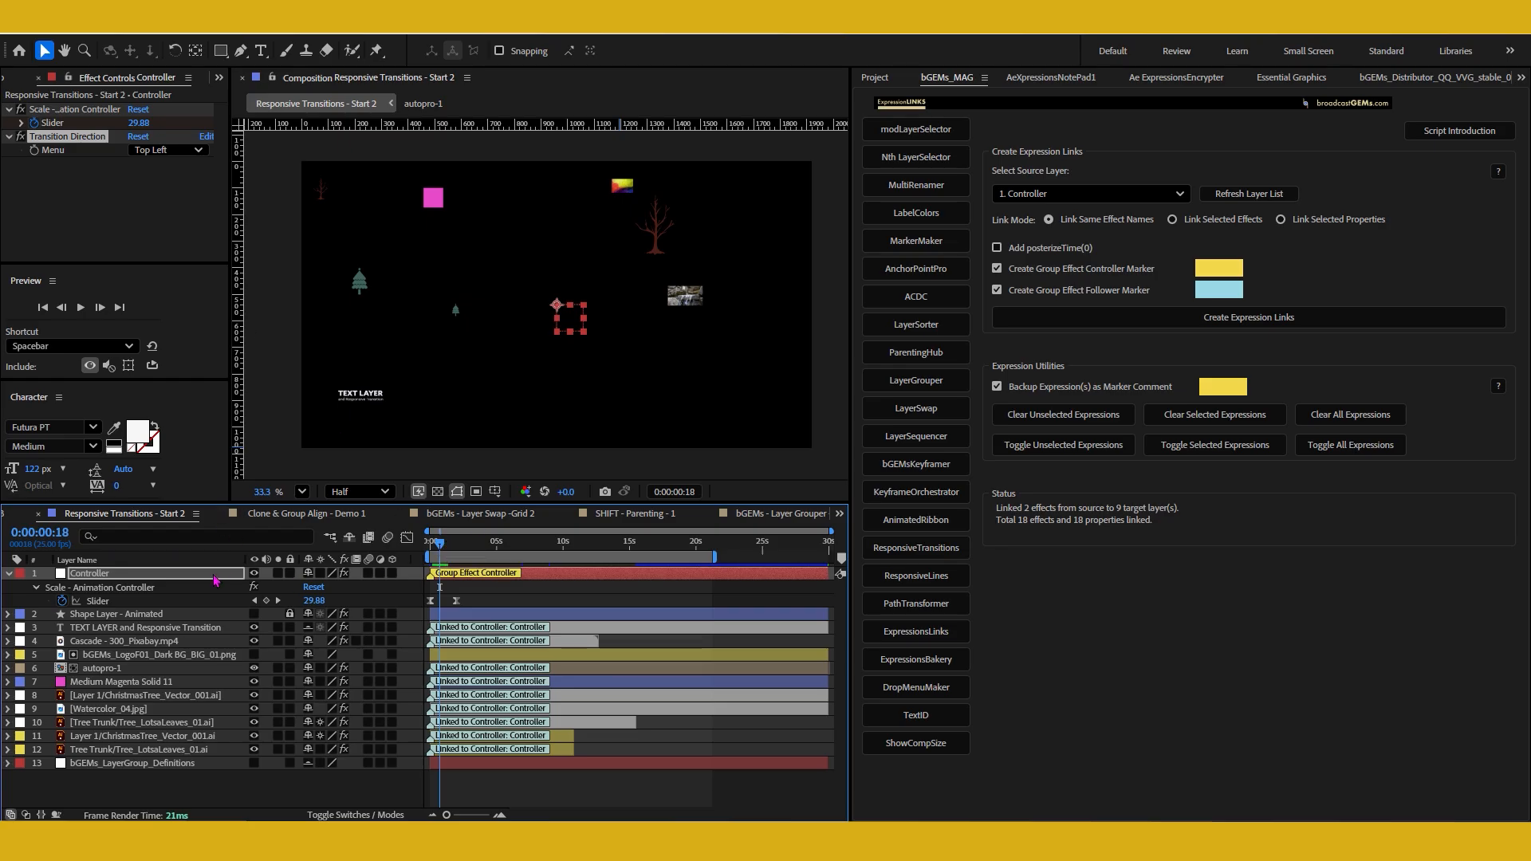
{"action": "mouse_move", "coordinate": [434, 553]}
{"action": "left_mouse_down"}
{"action": "mouse_move", "coordinate": [459, 553]}
{"action": "mouse_move", "coordinate": [408, 549]}
{"action": "left_mouse_up"}
{"action": "key", "text": "space"}
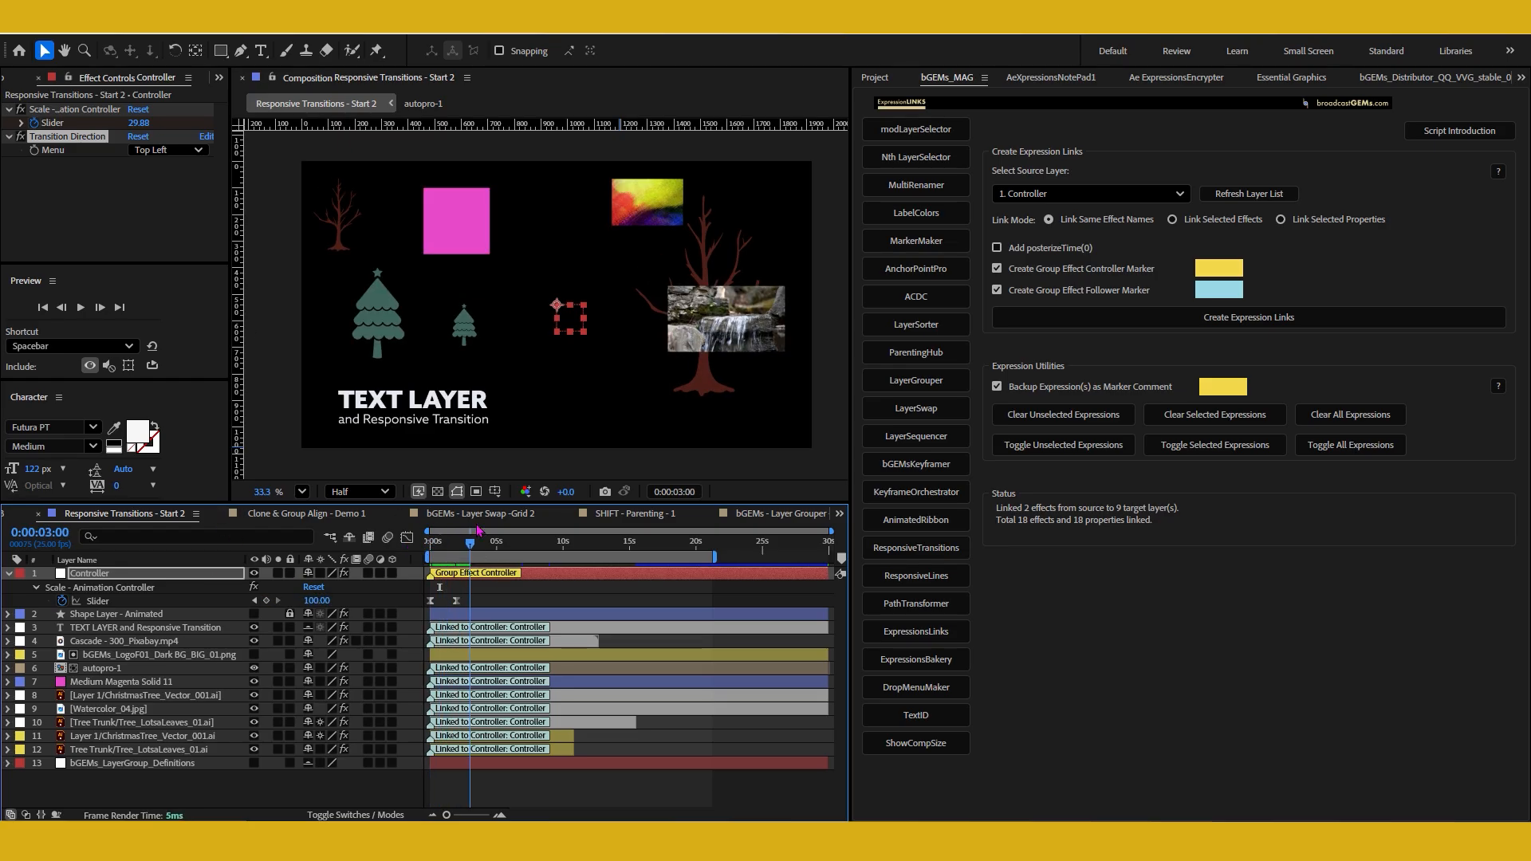
- Move the Cascade video to the area between the text and the large tree, then replay the linked animation from the start
{"action": "left_click", "coordinate": [615, 397]}
{"action": "left_click_drag", "start_coordinate": [615, 396], "coordinate": [573, 407]}
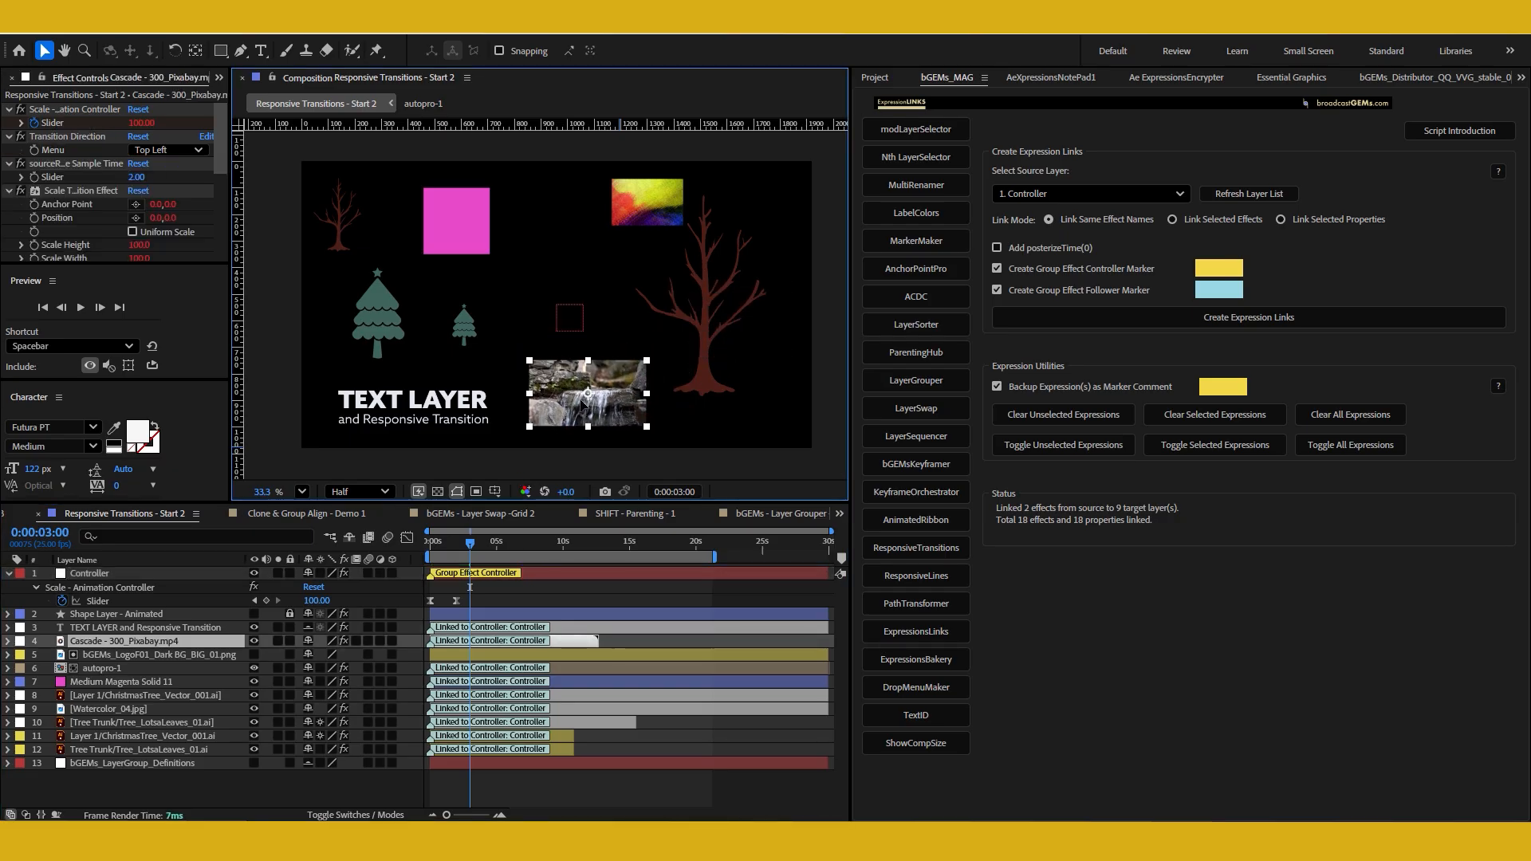
{"action": "left_click_drag", "start_coordinate": [471, 552], "coordinate": [423, 578]}
{"action": "key", "text": "space"}
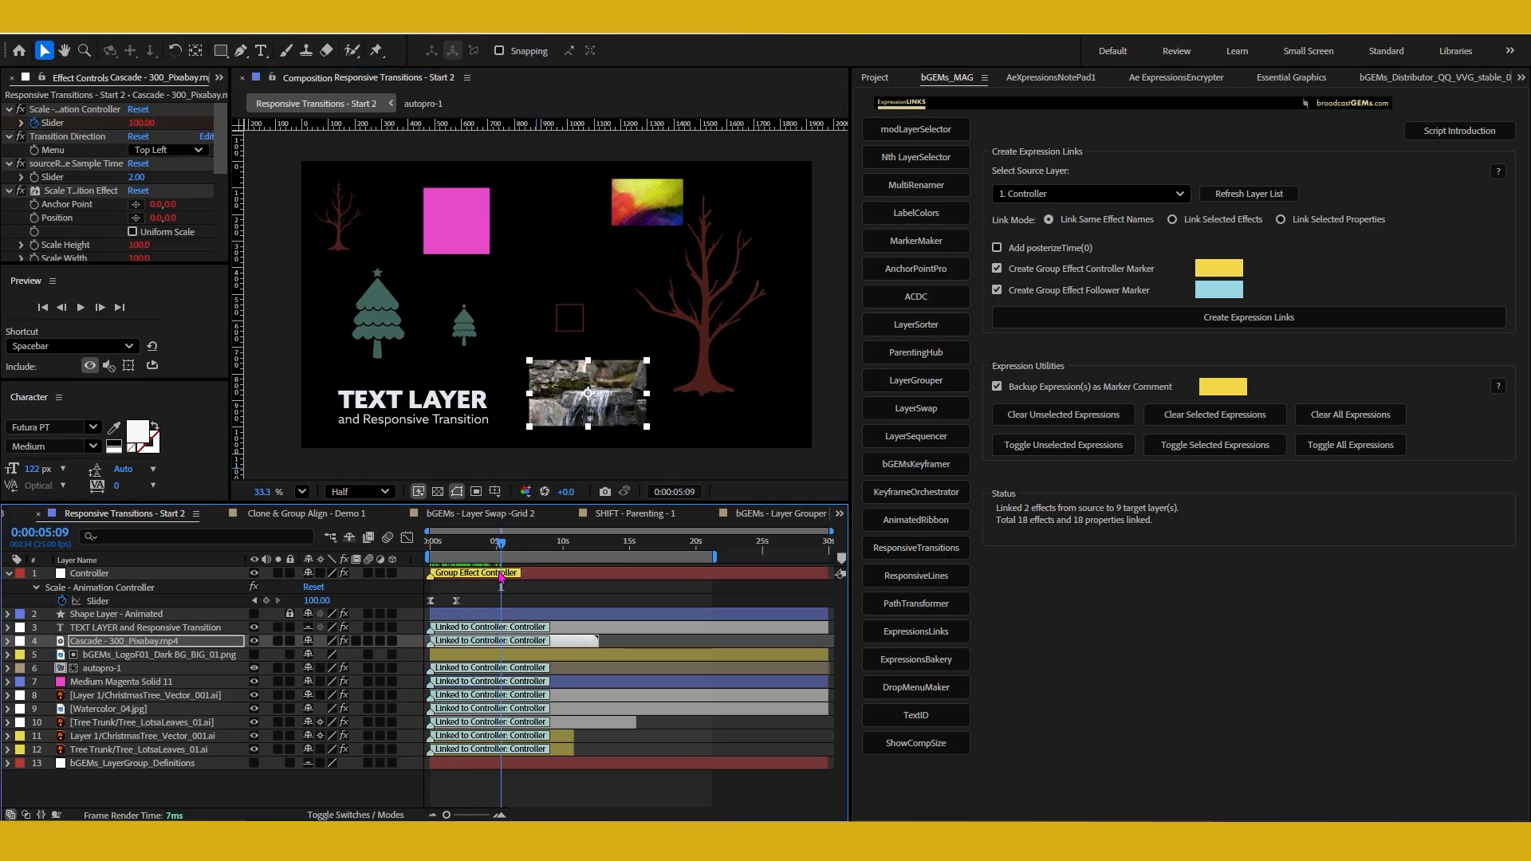
- Compare the Controller's effects with those of the linked layers, from the text layer down to bGEMs_LayerGroup_Definitions
{"action": "left_click", "coordinate": [144, 579]}
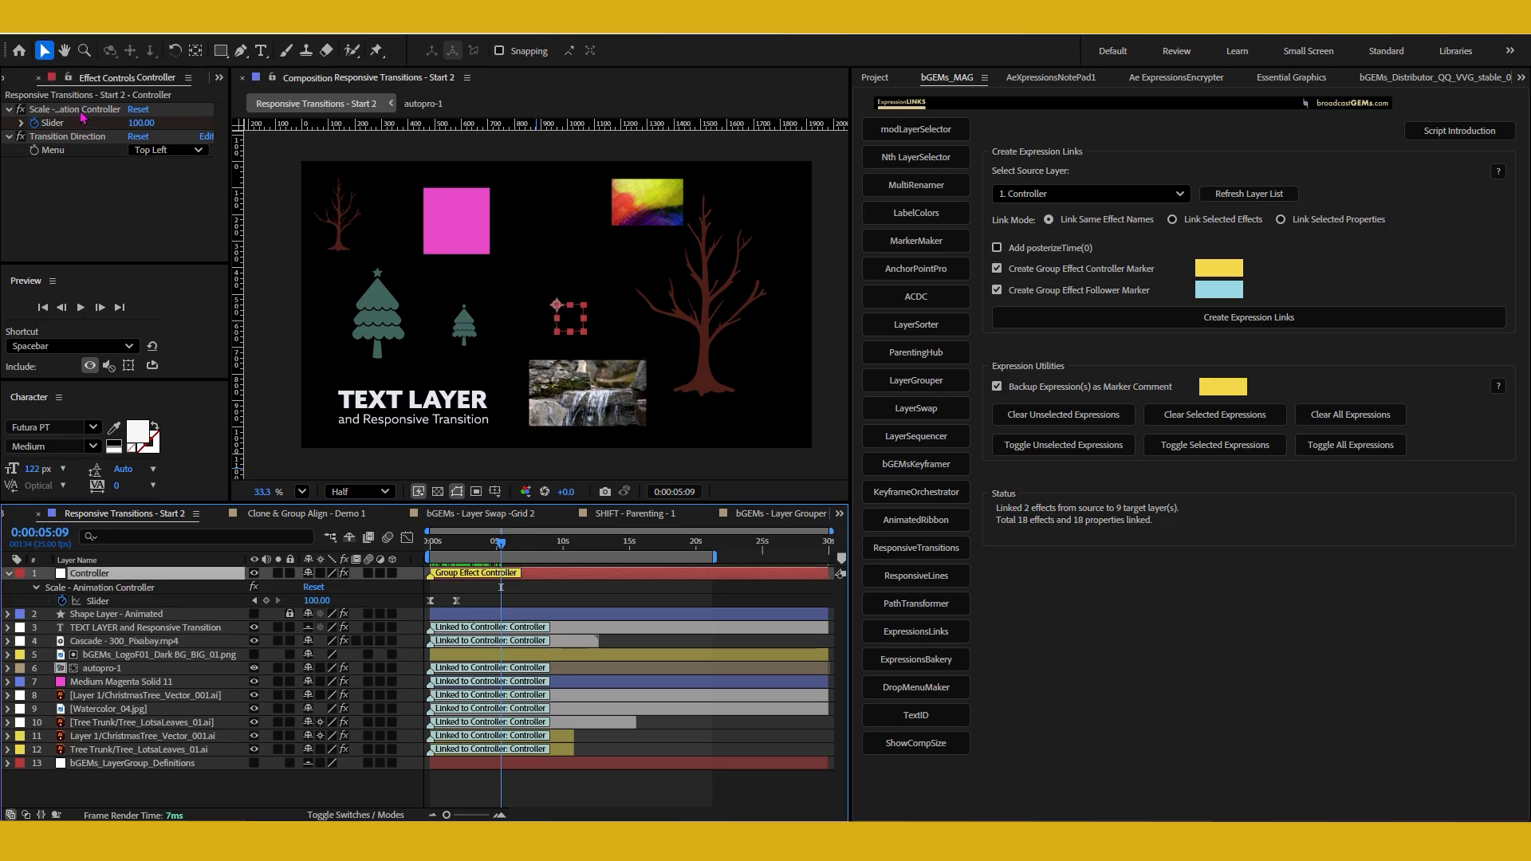
{"action": "left_click", "coordinate": [177, 633]}
{"action": "left_click", "coordinate": [184, 764], "text": "shift"}
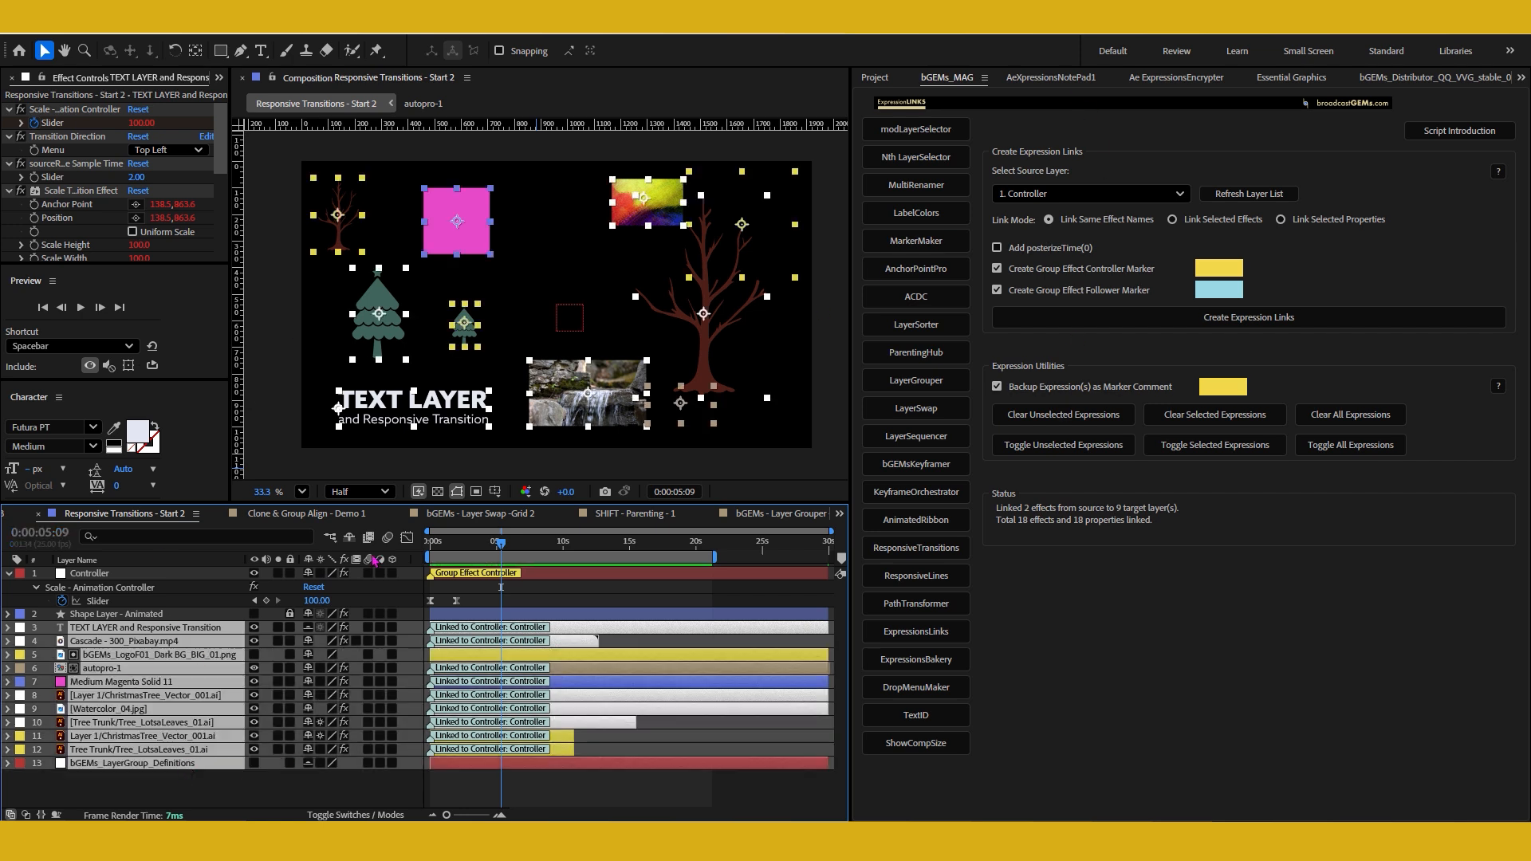
{"action": "left_click", "coordinate": [226, 799]}
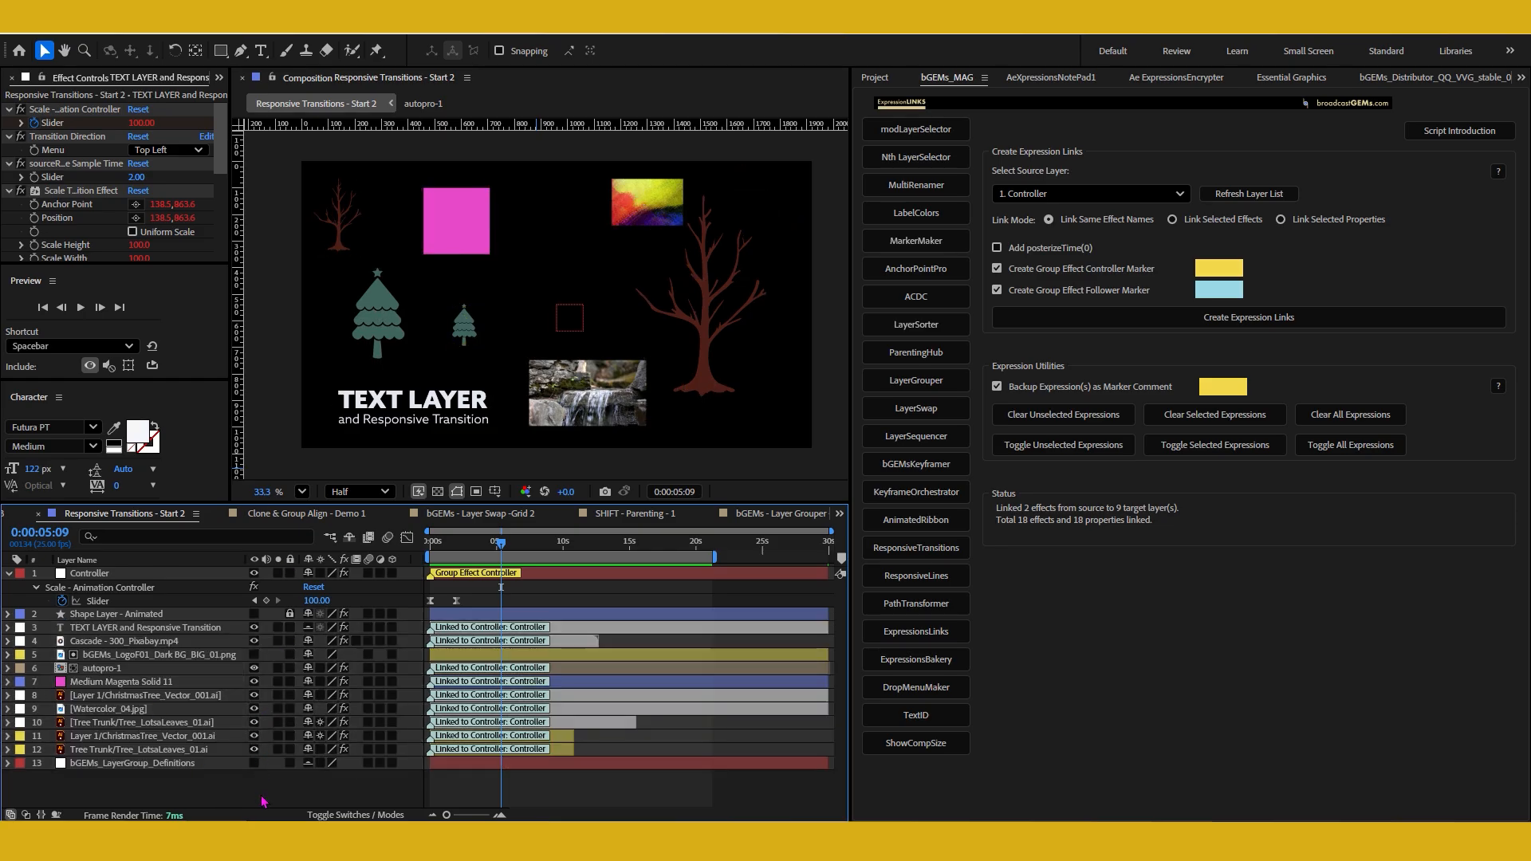
- Undo the Top Left direction, the Cascade video's move, the slider keyframe shift and the expression links
{"action": "key", "text": "1"}
{"action": "key", "text": "Home"}
{"action": "key", "text": "space"}
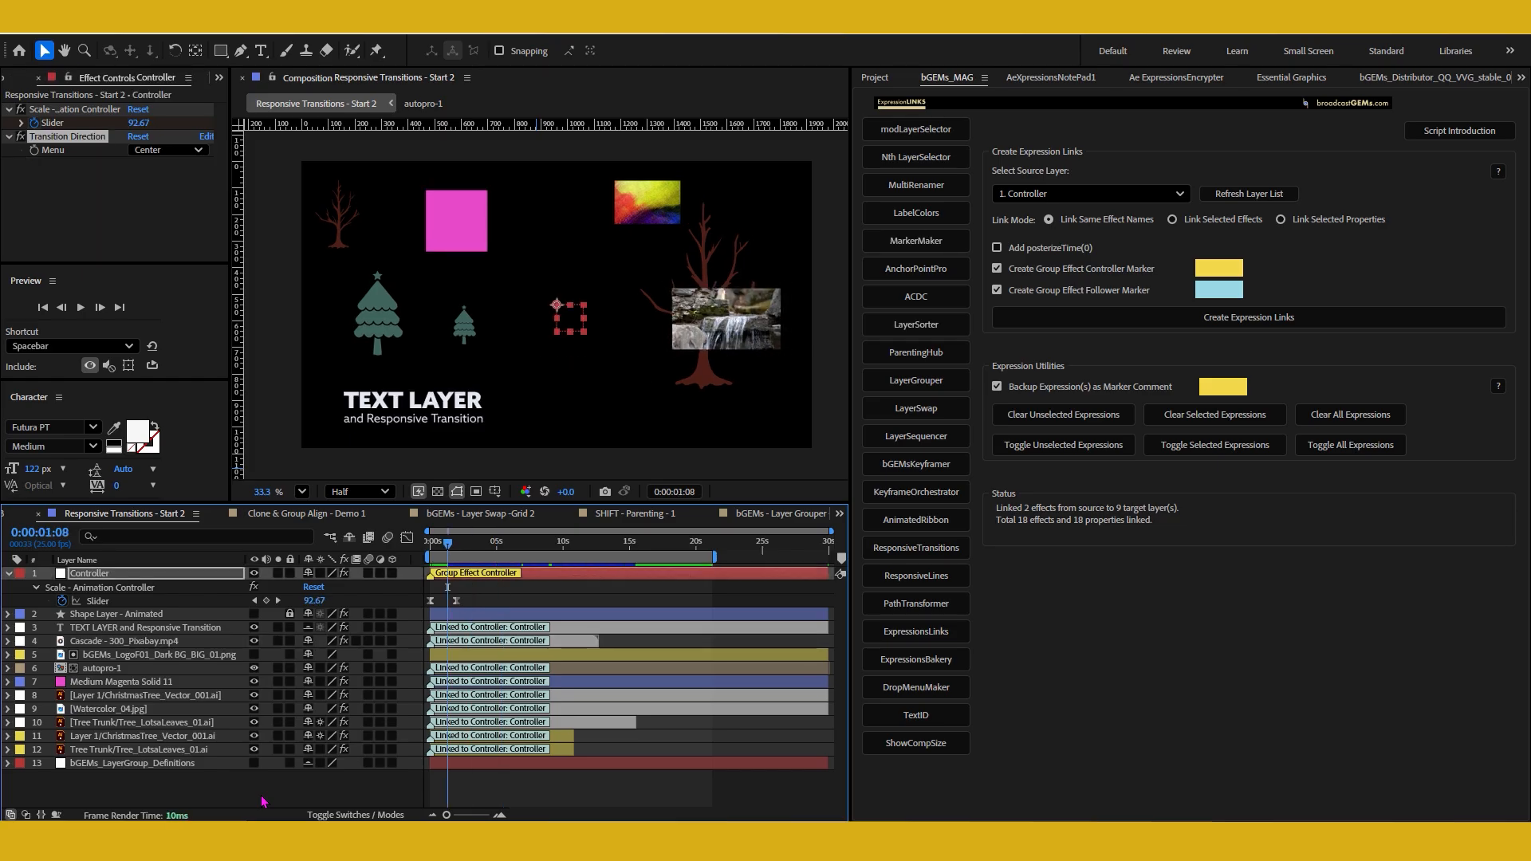
{"action": "left_click", "coordinate": [168, 629]}
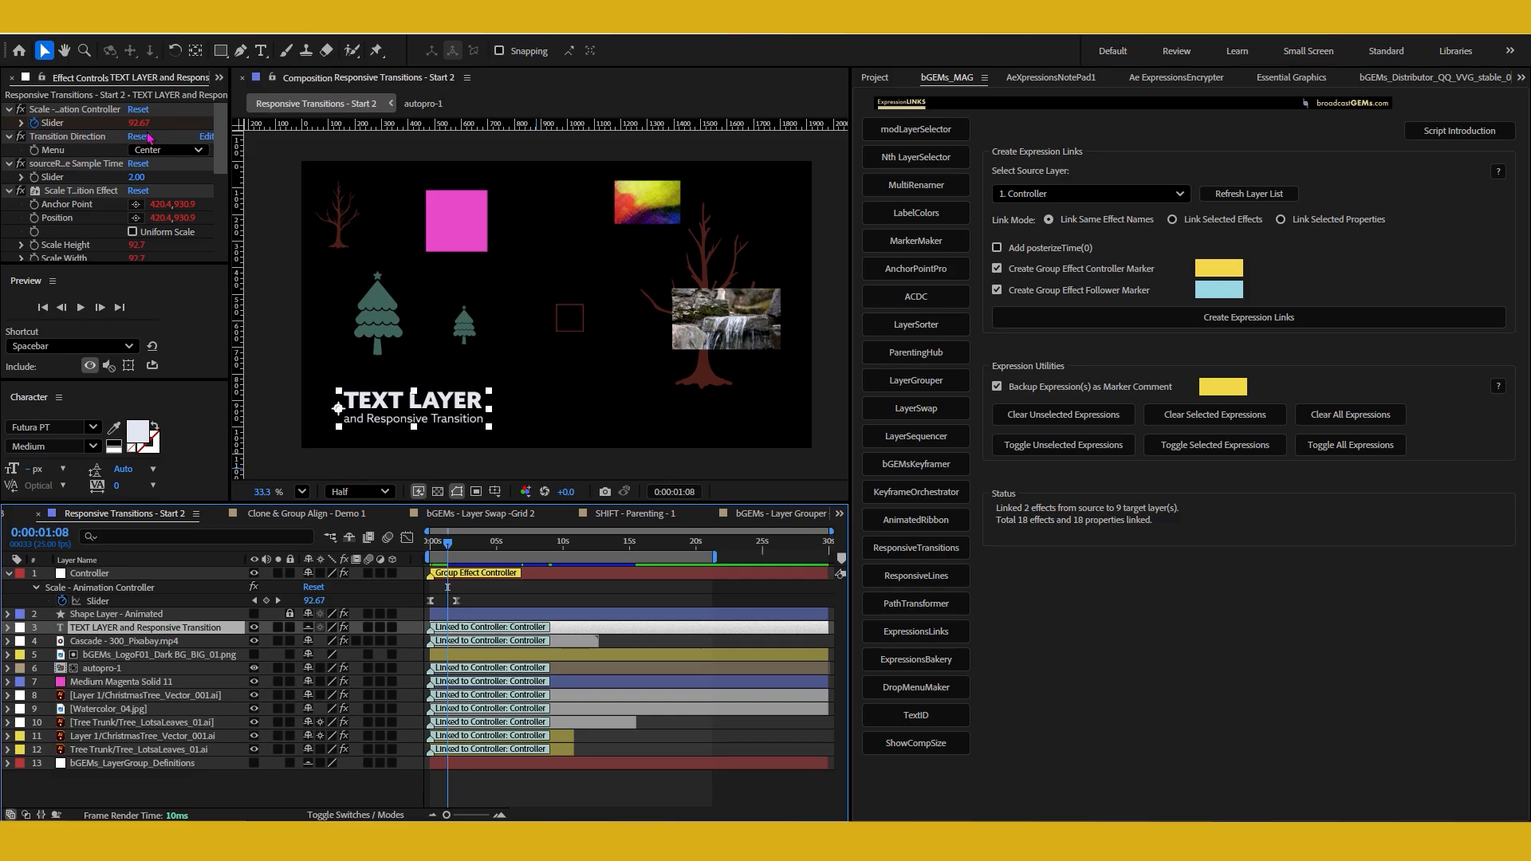
{"action": "left_click", "coordinate": [185, 640]}
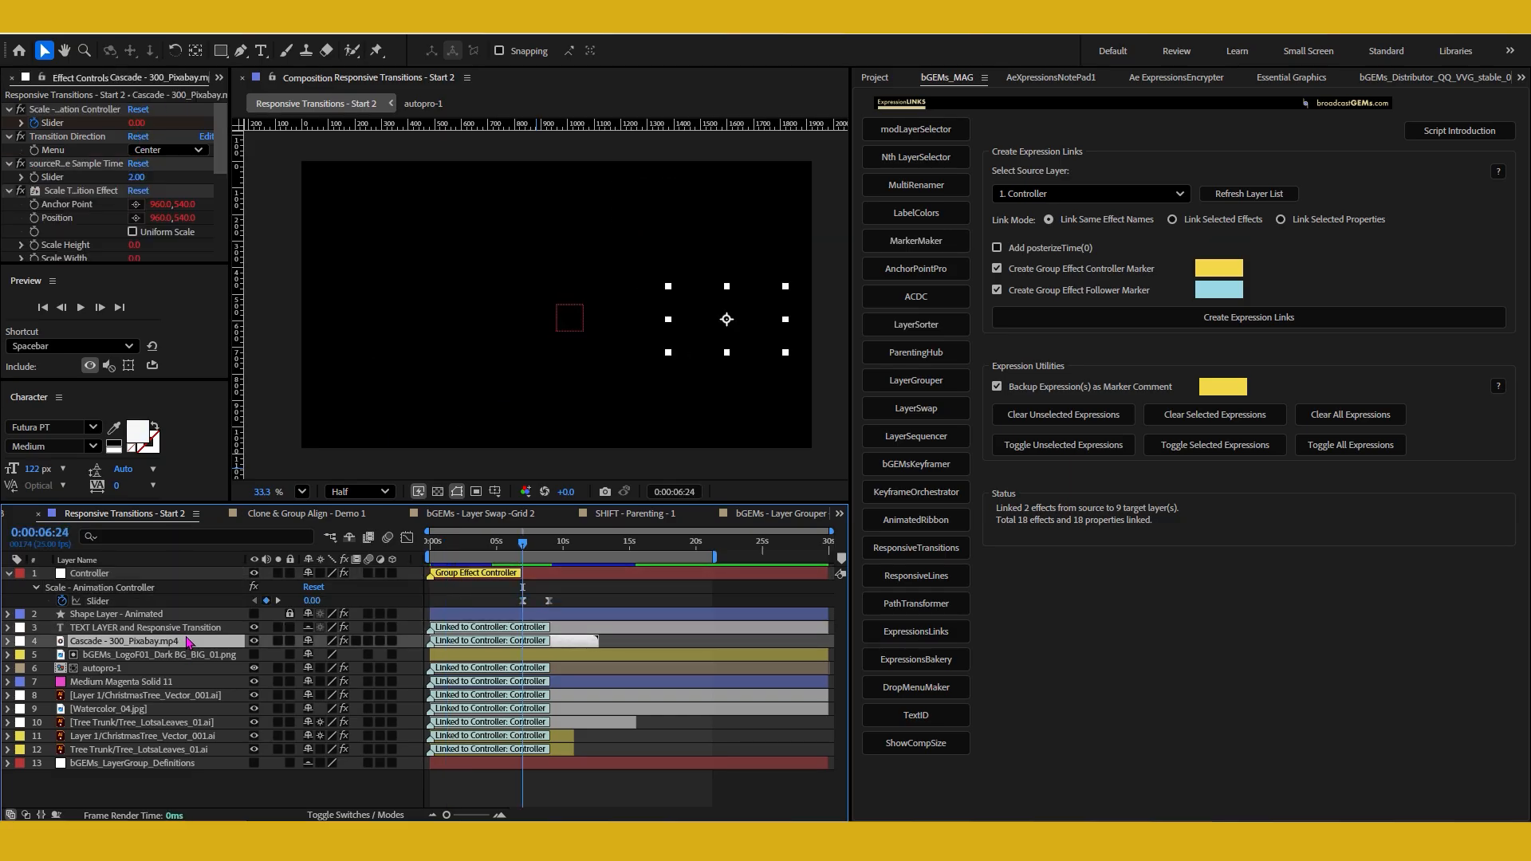
{"action": "key", "text": "ctrl+z"}
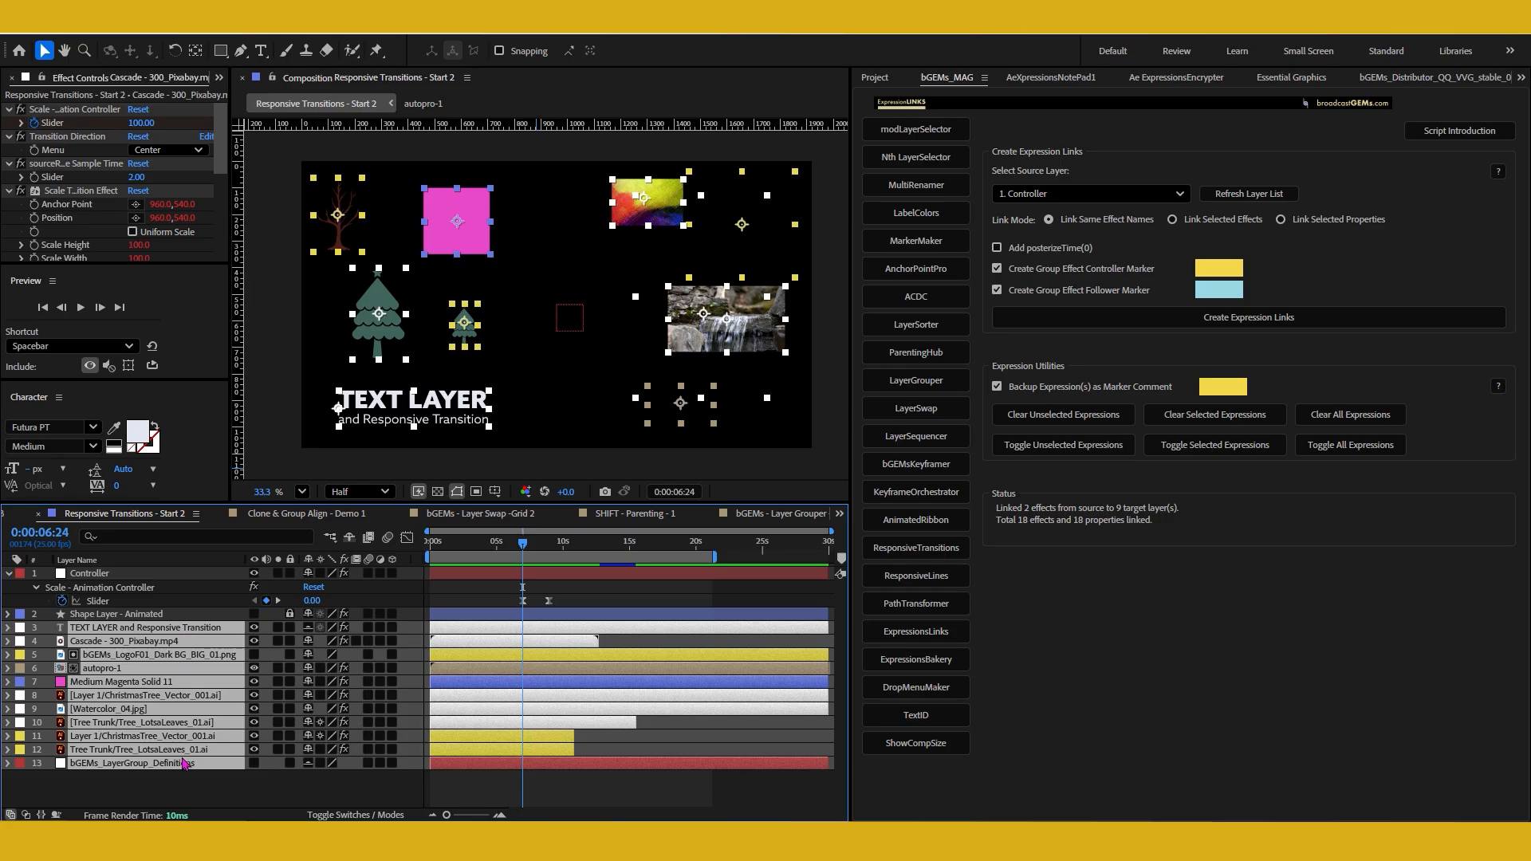
- Set the link mode to Link Selected Effects and expand the Controller layer's effects in the timeline
{"action": "left_click", "coordinate": [183, 722]}
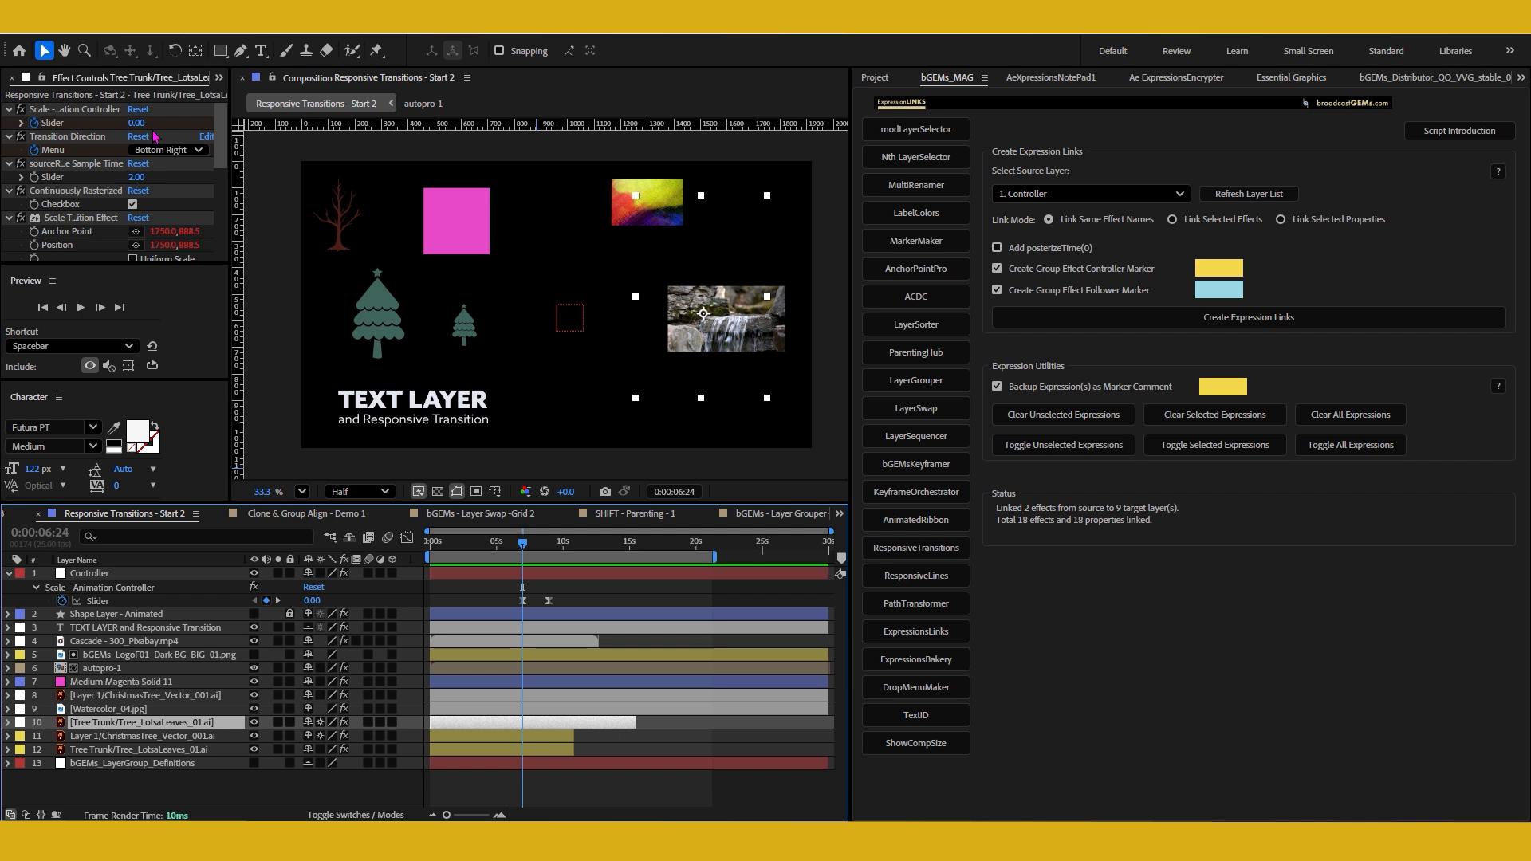
{"action": "left_click", "coordinate": [1201, 223]}
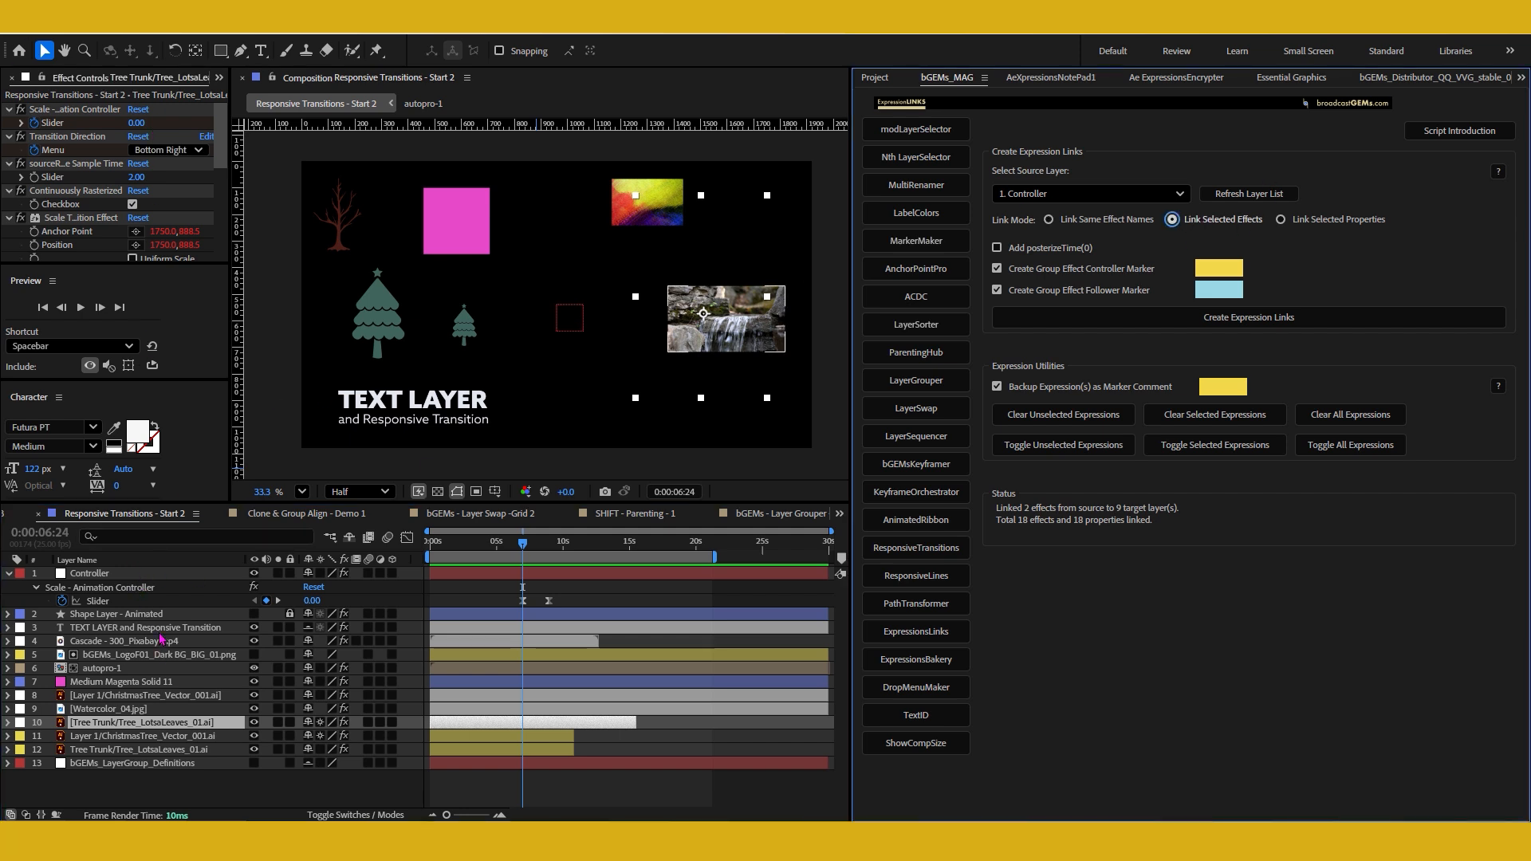
{"action": "left_click", "coordinate": [172, 574]}
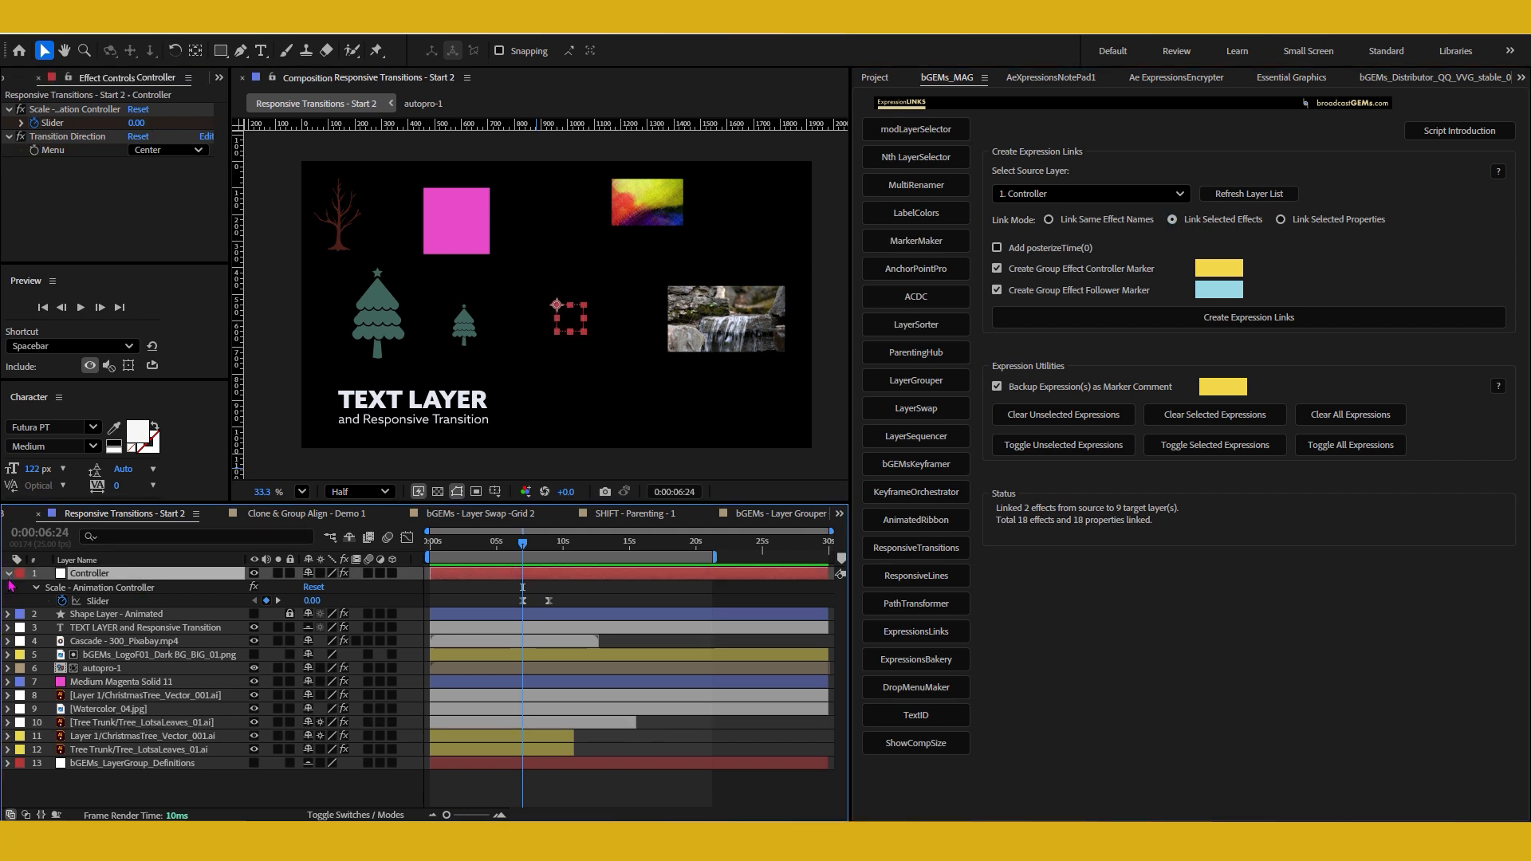
{"action": "left_click", "coordinate": [8, 575]}
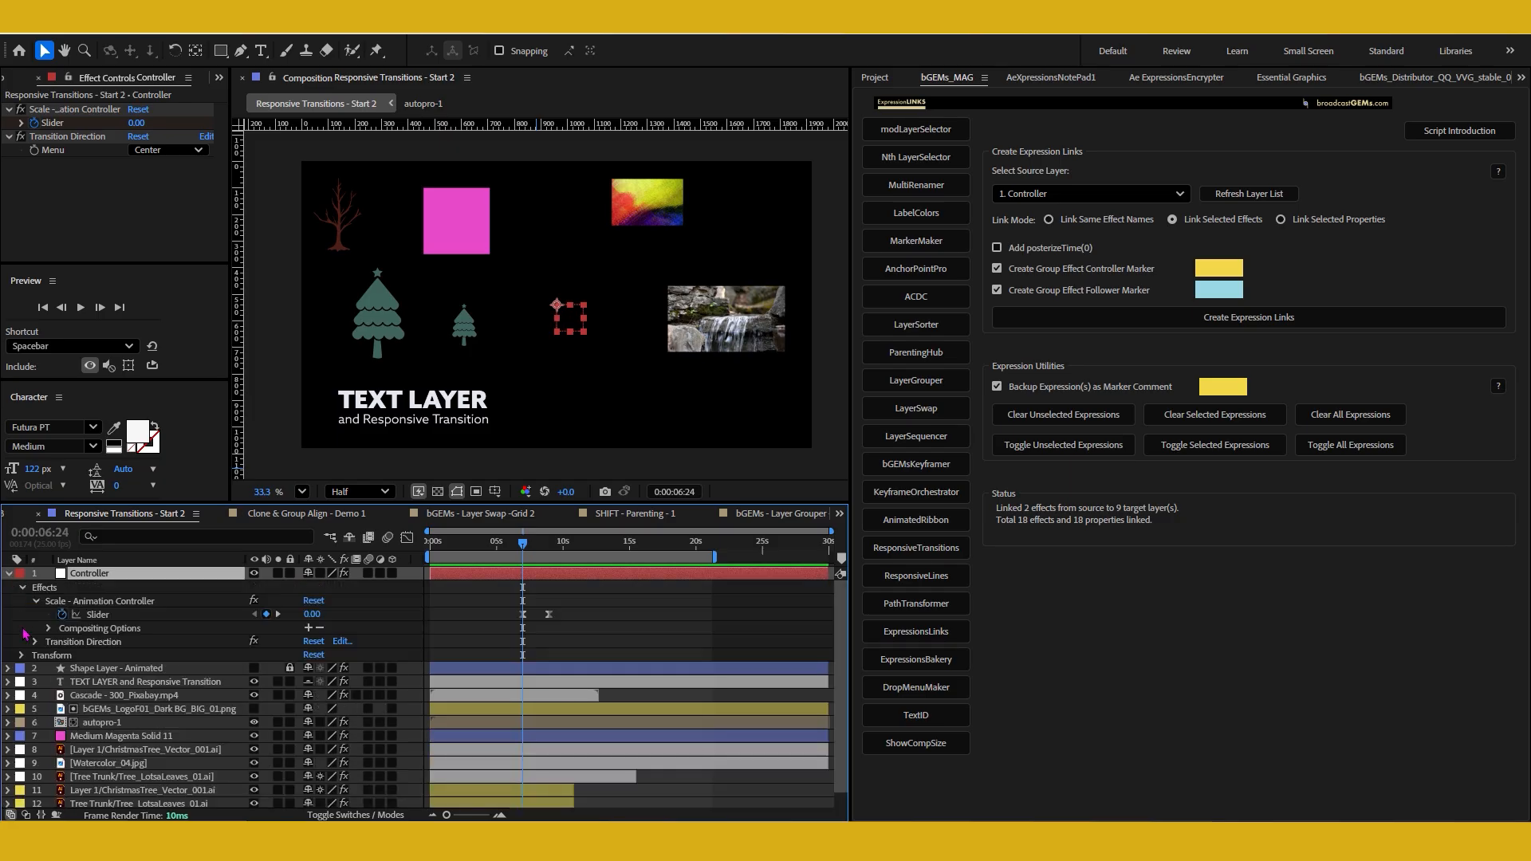
{"action": "left_click", "coordinate": [23, 589]}
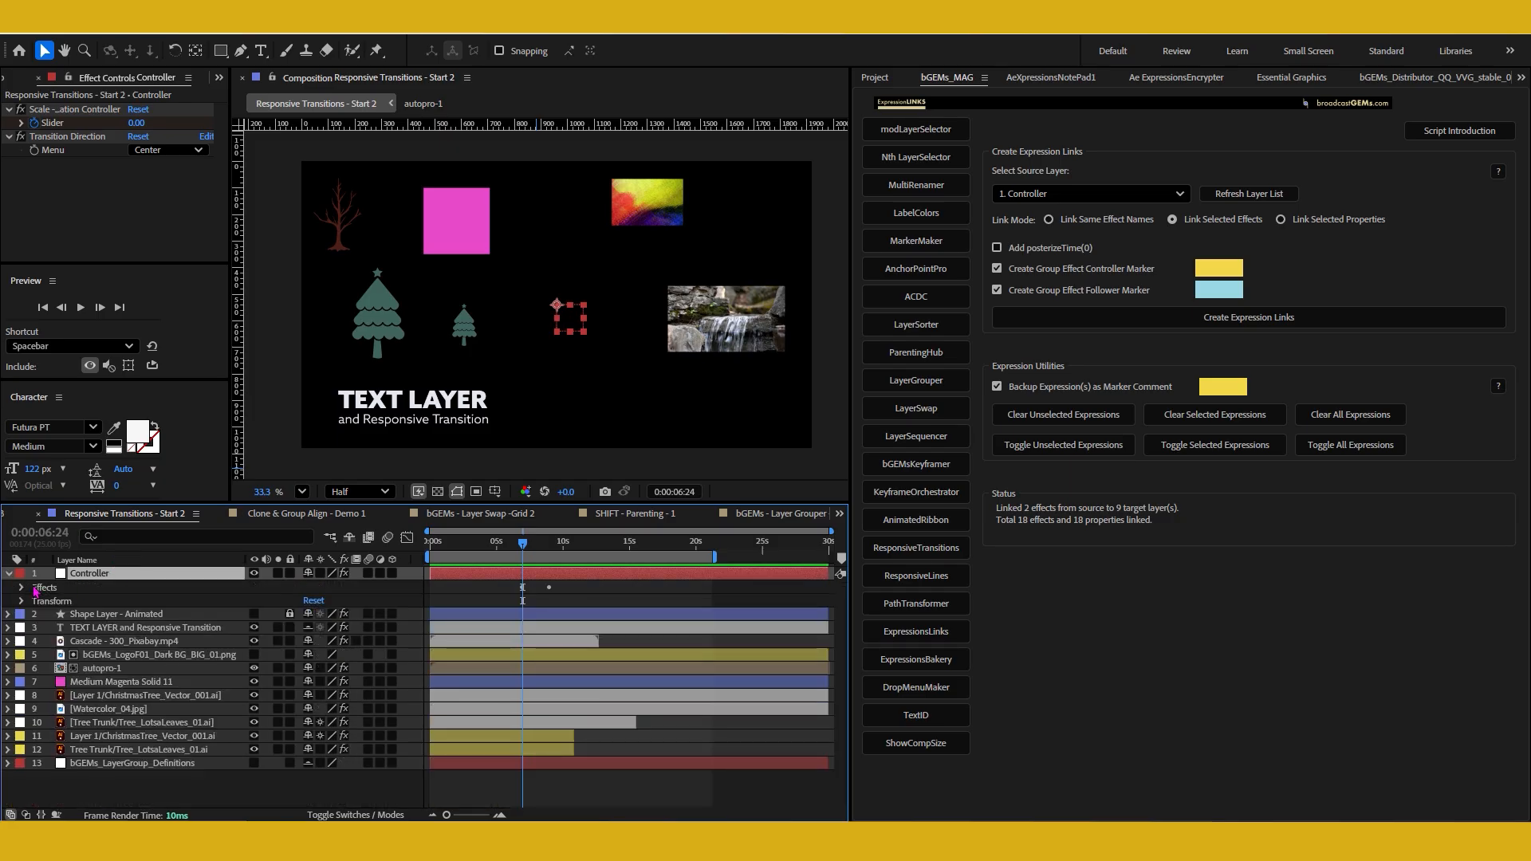
{"action": "left_click", "coordinate": [33, 589]}
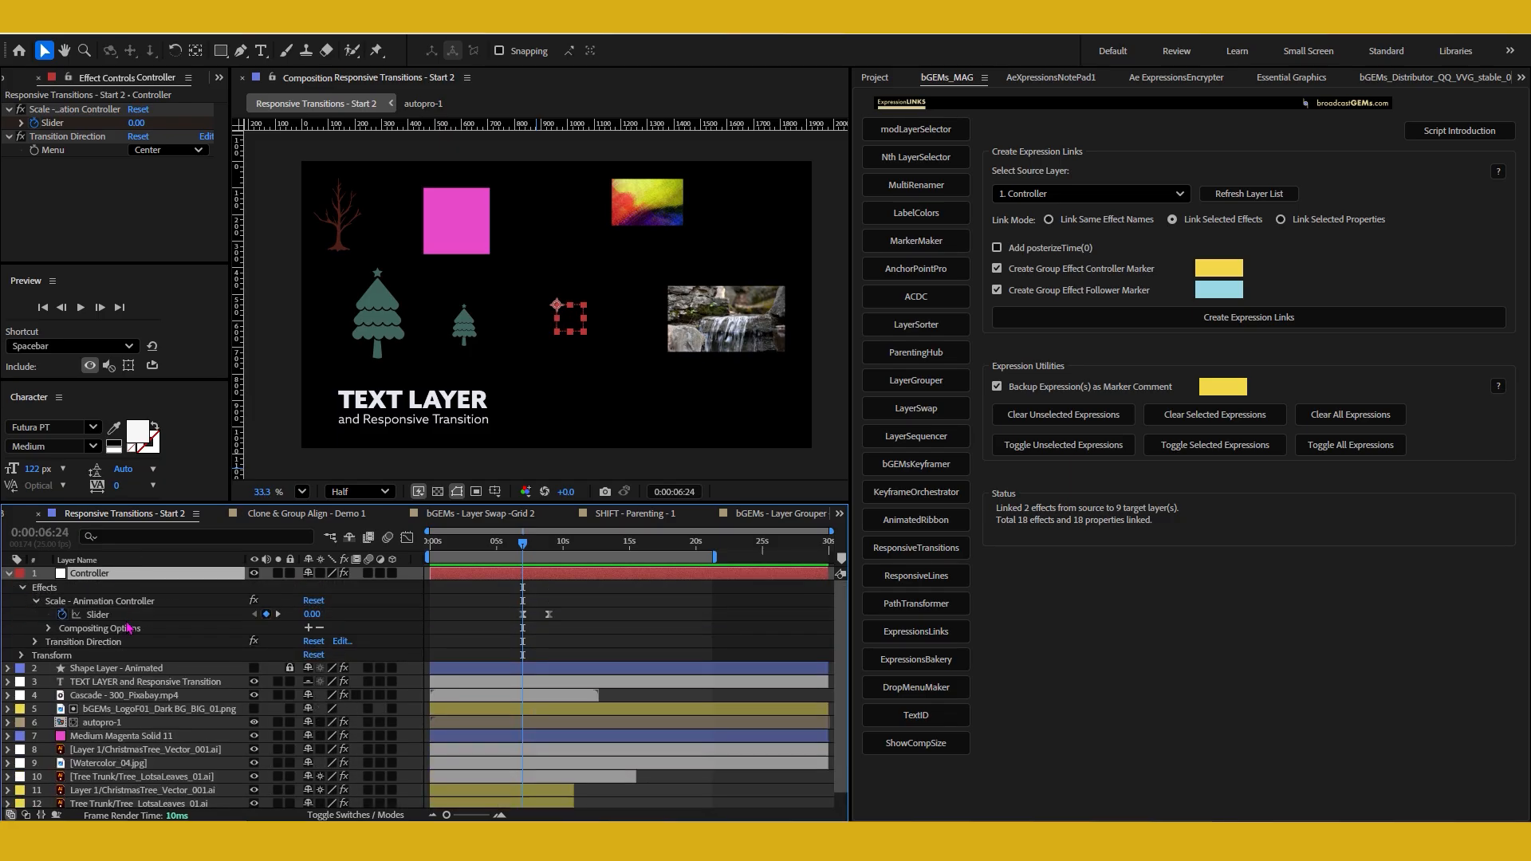
- Move the Controller's two Slider keyframes to the composition's start and expand its Transition Direction effect
{"action": "mouse_move", "coordinate": [1066, 225]}
{"action": "left_click_drag", "start_coordinate": [514, 603], "coordinate": [431, 619]}
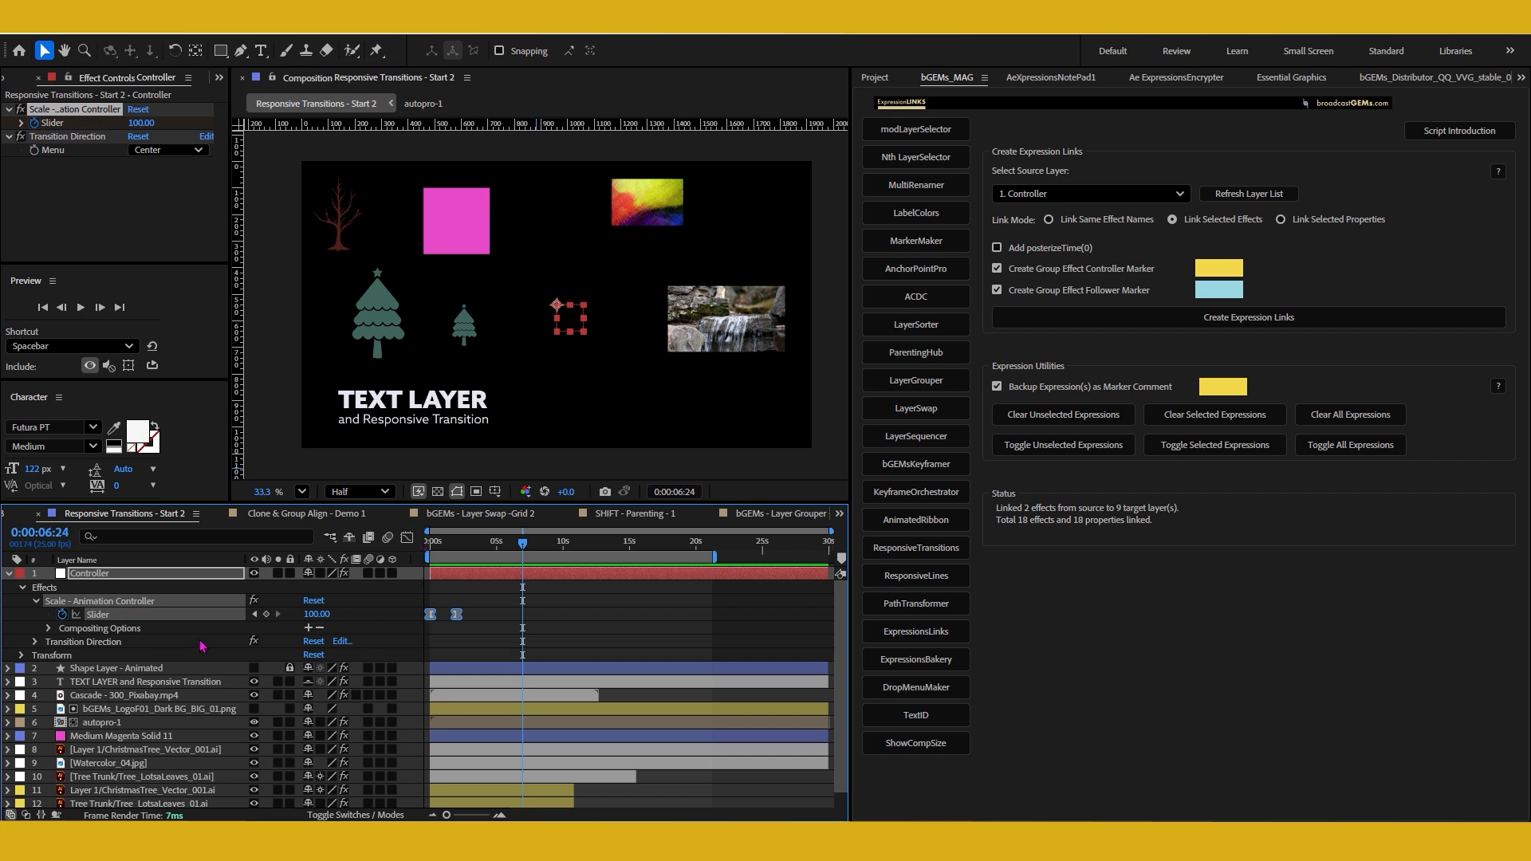
{"action": "left_click", "coordinate": [35, 641]}
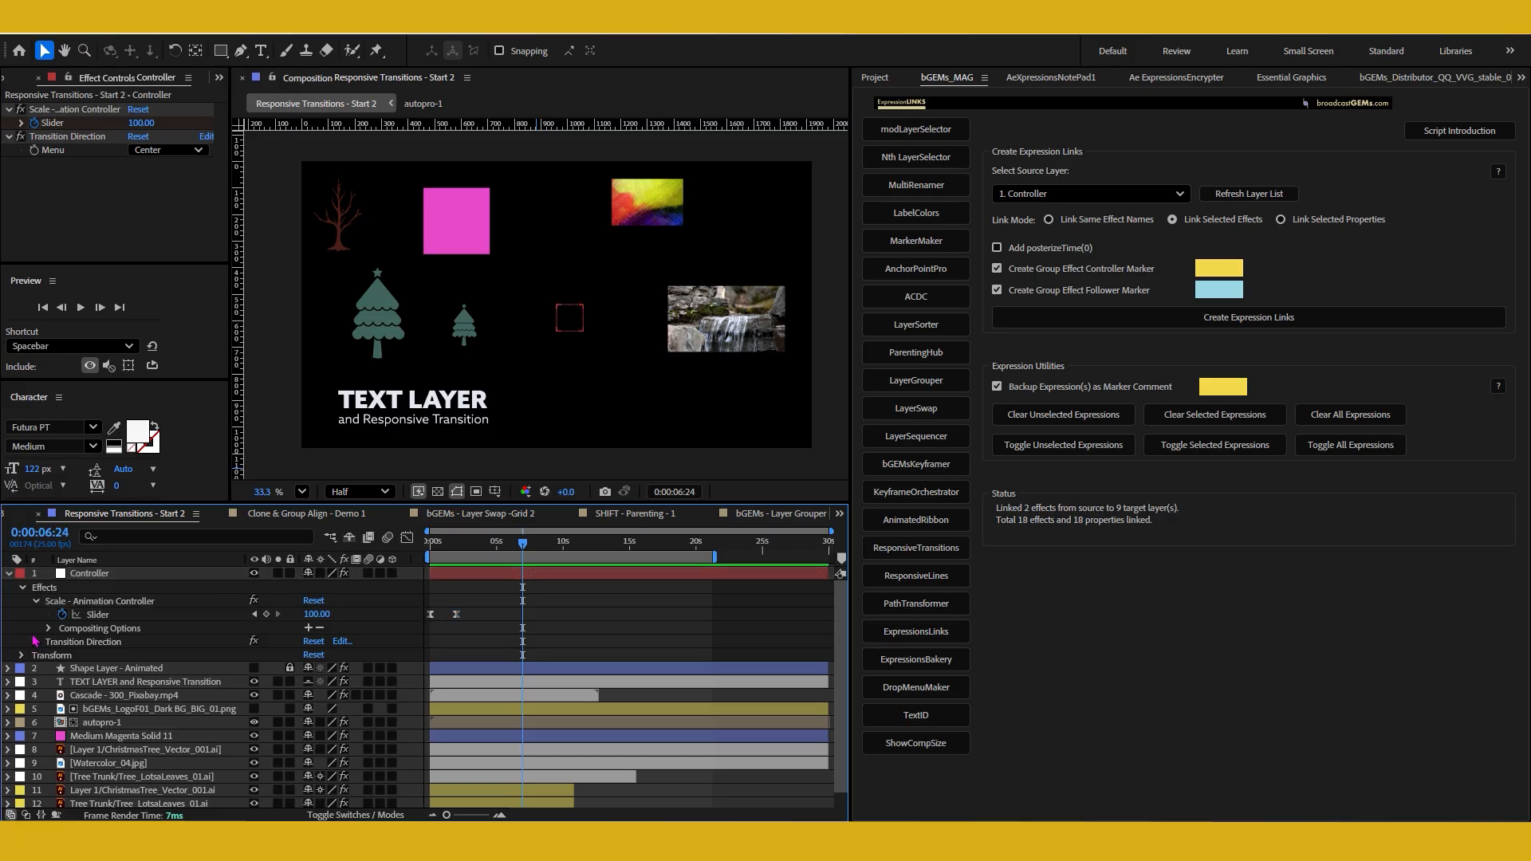
{"action": "left_click", "coordinate": [35, 643]}
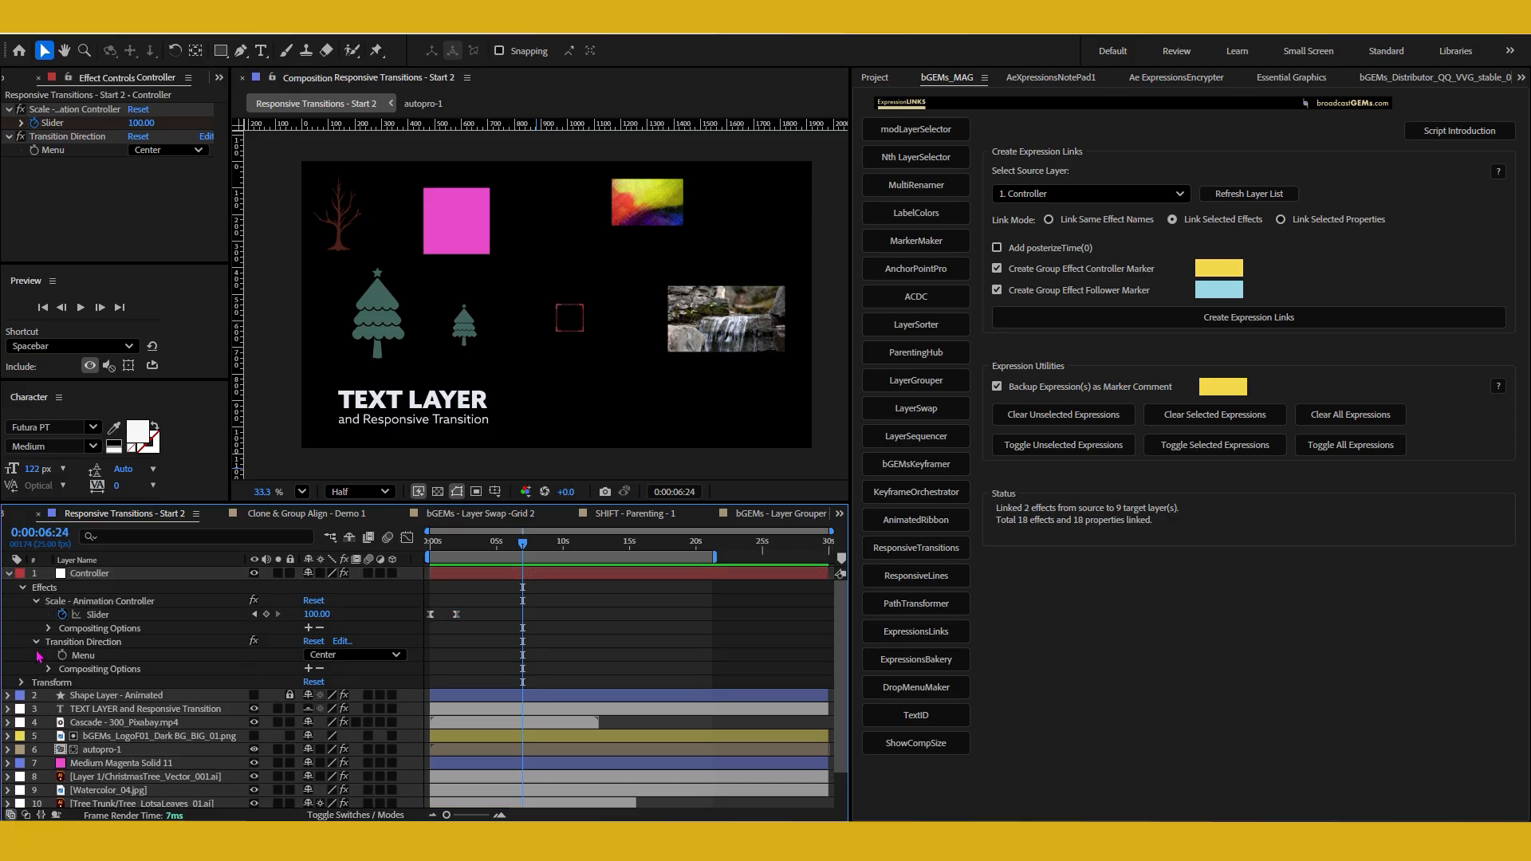
- Examine the Controller's Scale - Animation Controller and Transition Direction effects as candidates for selective linking
{"action": "left_click", "coordinate": [116, 605]}
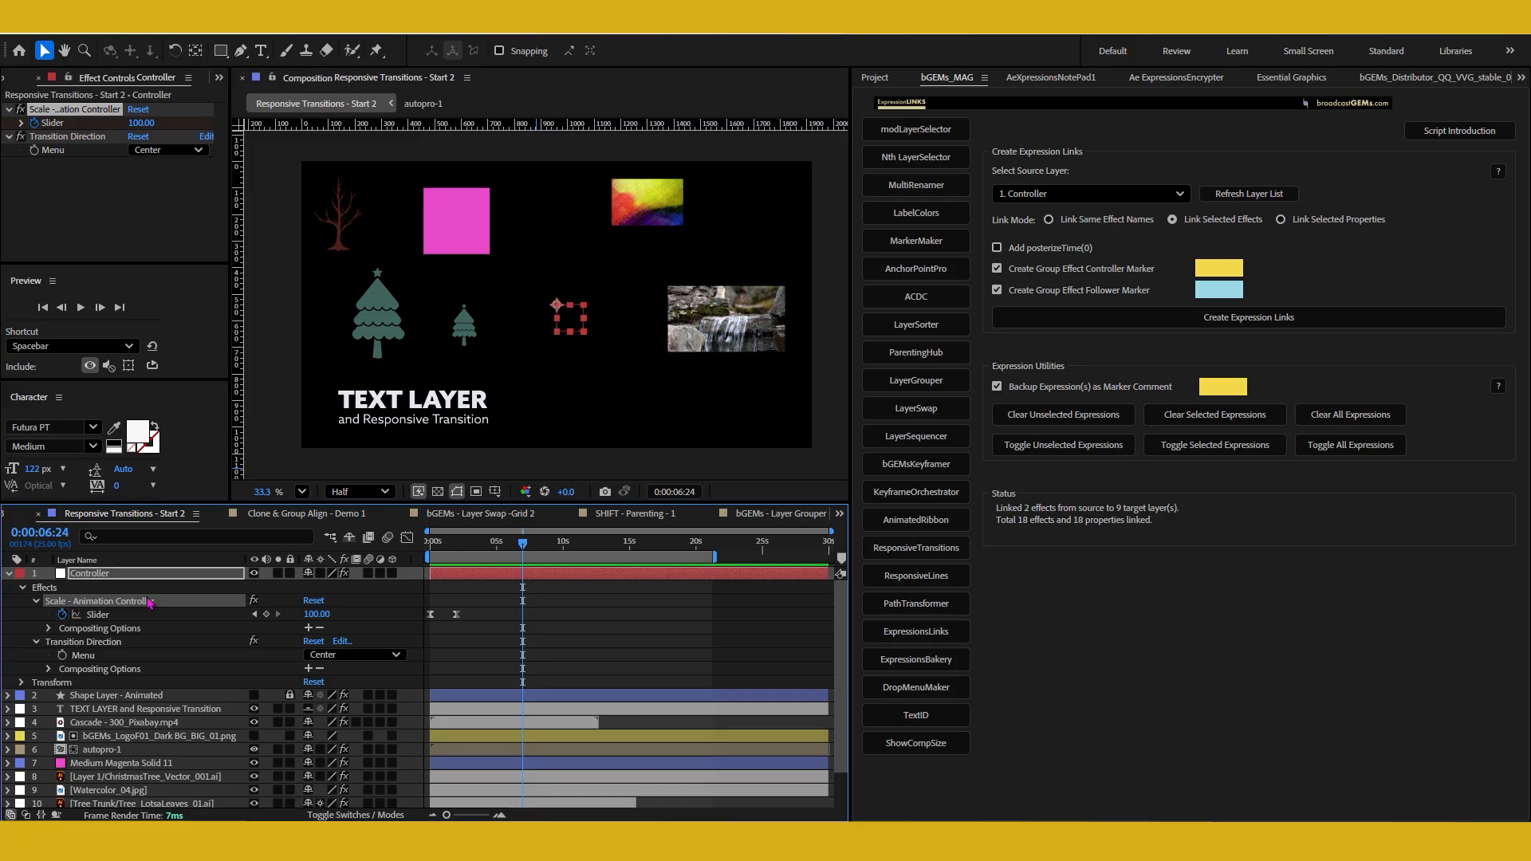
{"action": "left_click", "coordinate": [97, 575]}
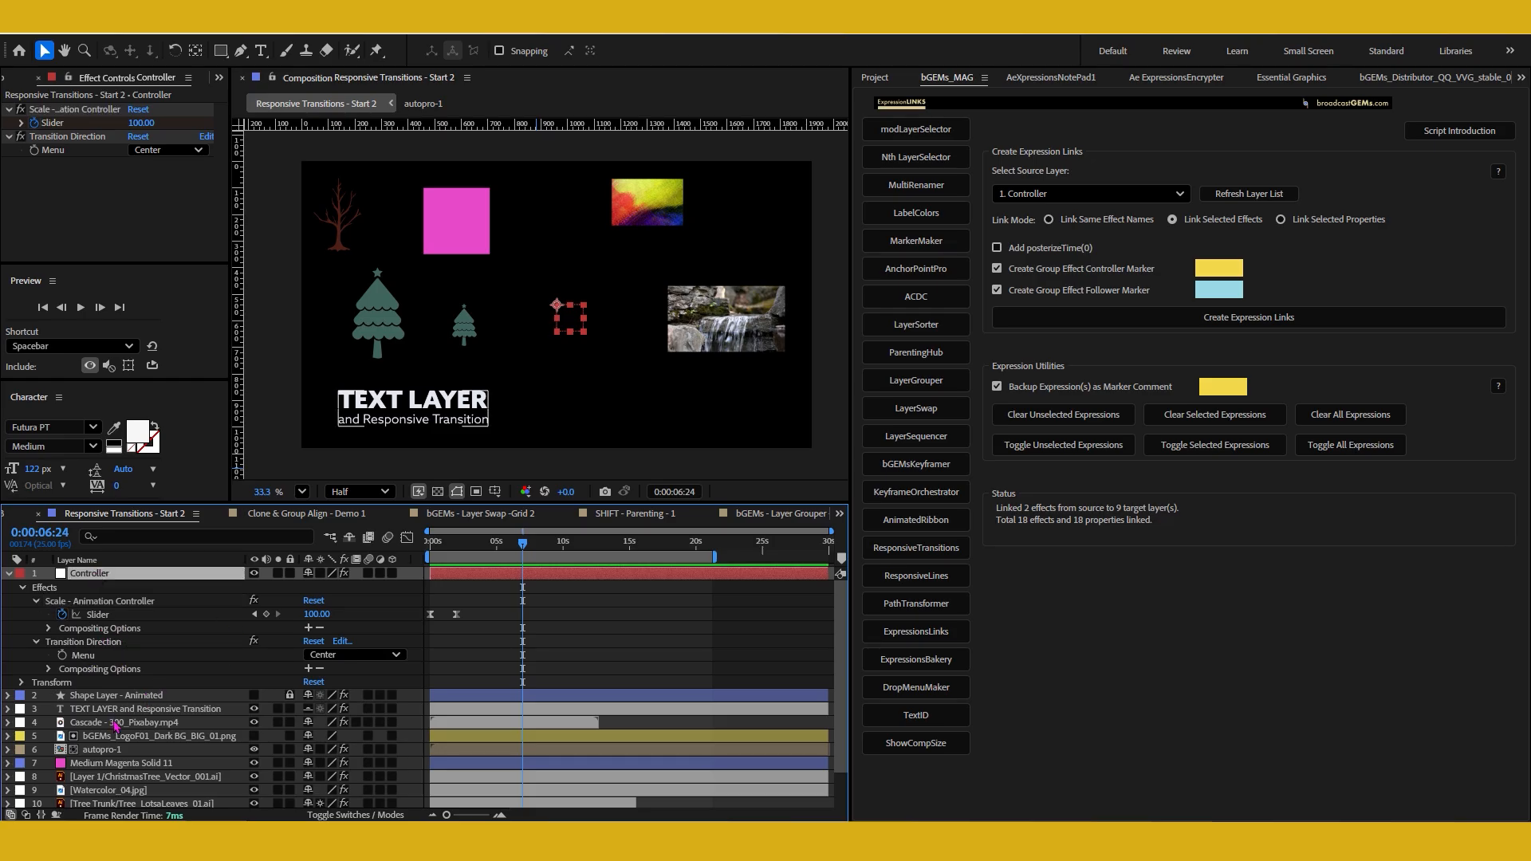
{"action": "left_click", "coordinate": [116, 643]}
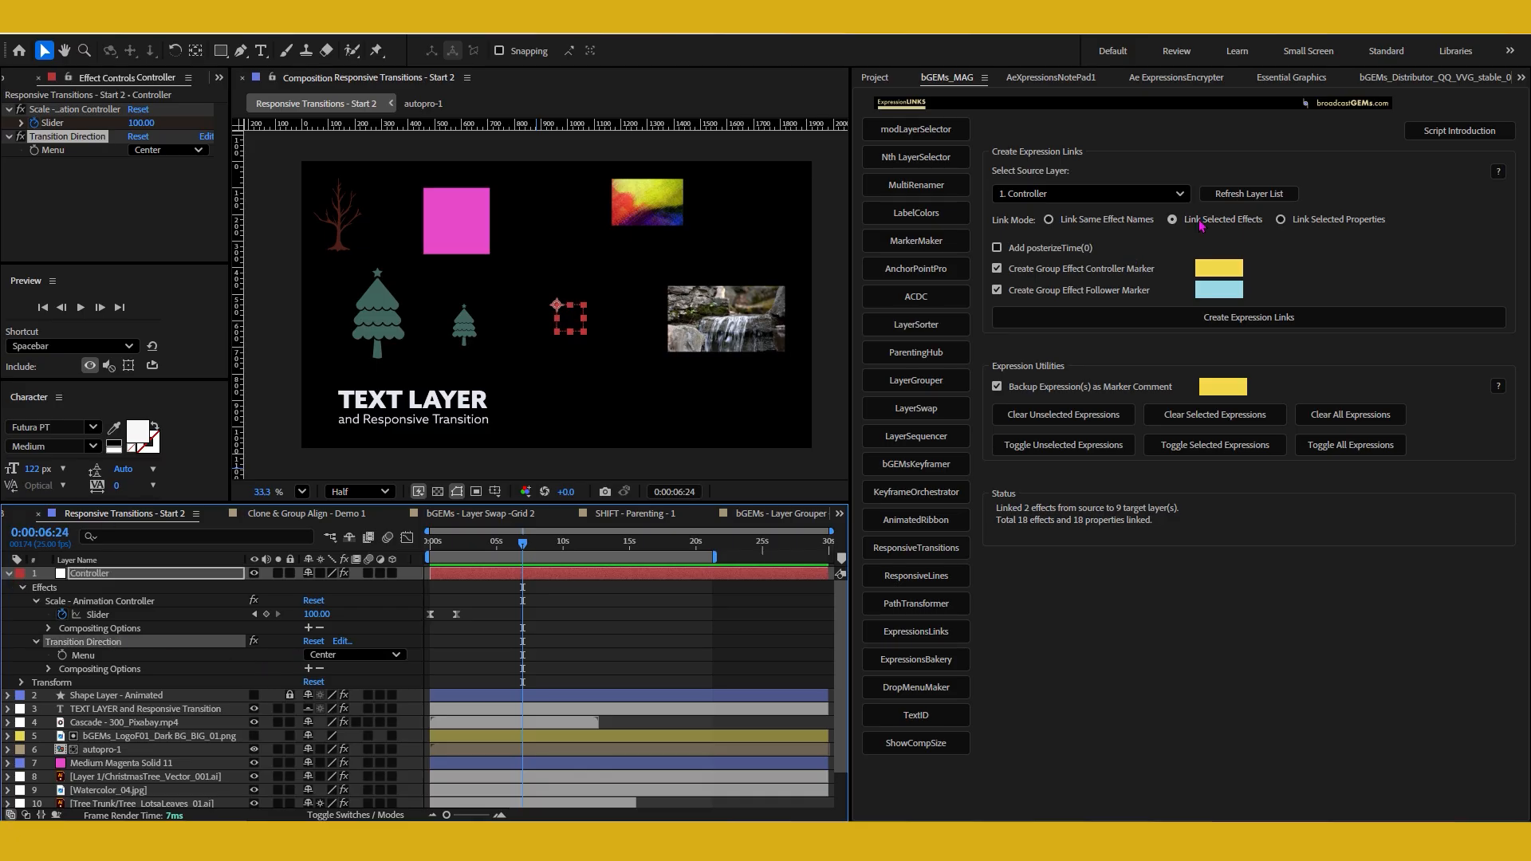
{"action": "left_click", "coordinate": [118, 602]}
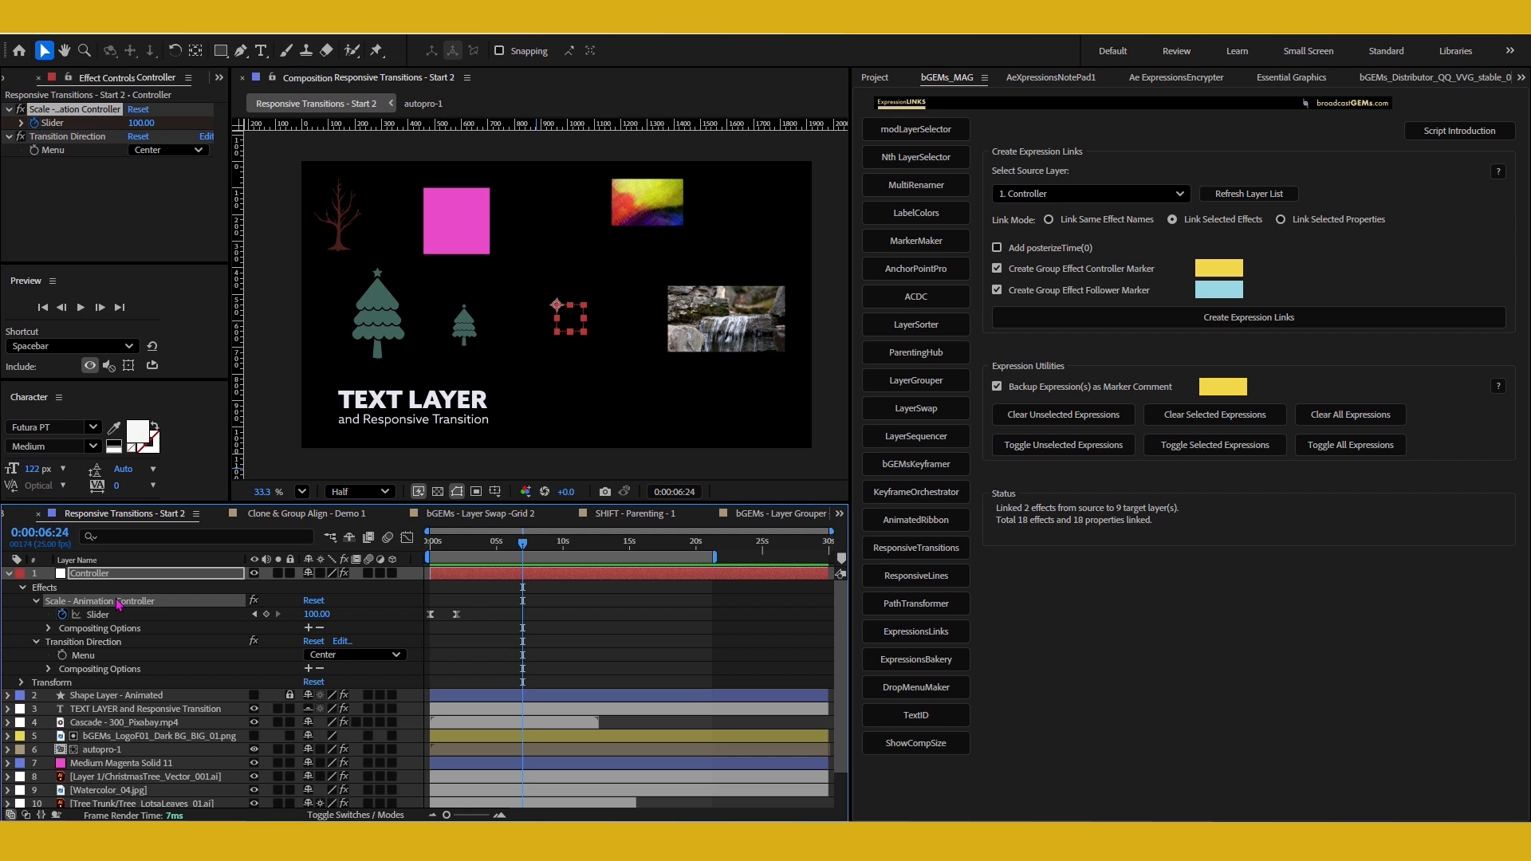
{"action": "left_click", "coordinate": [118, 642]}
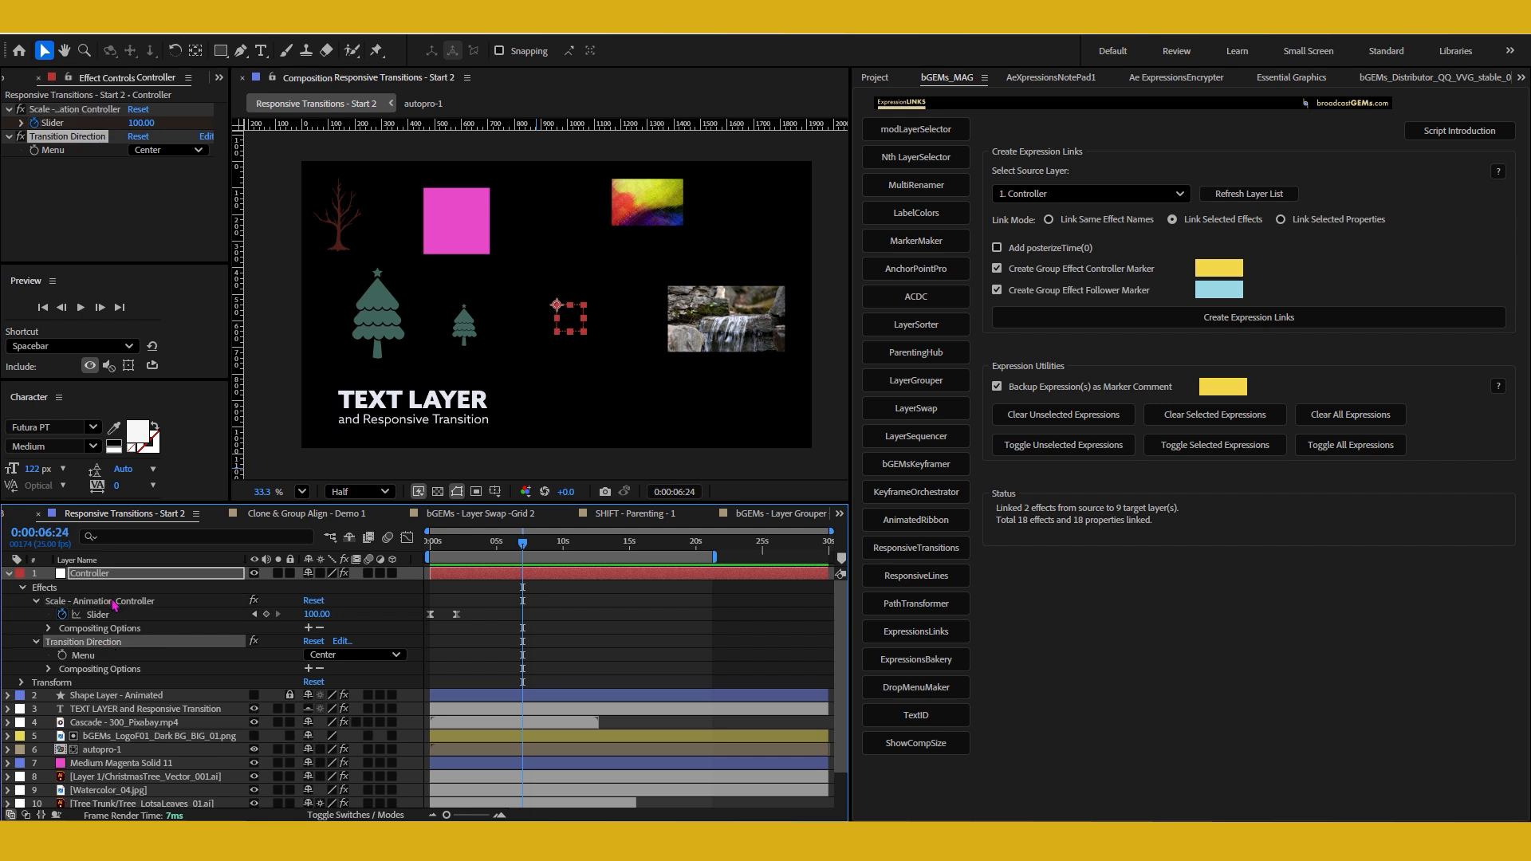
{"action": "left_click", "coordinate": [122, 606]}
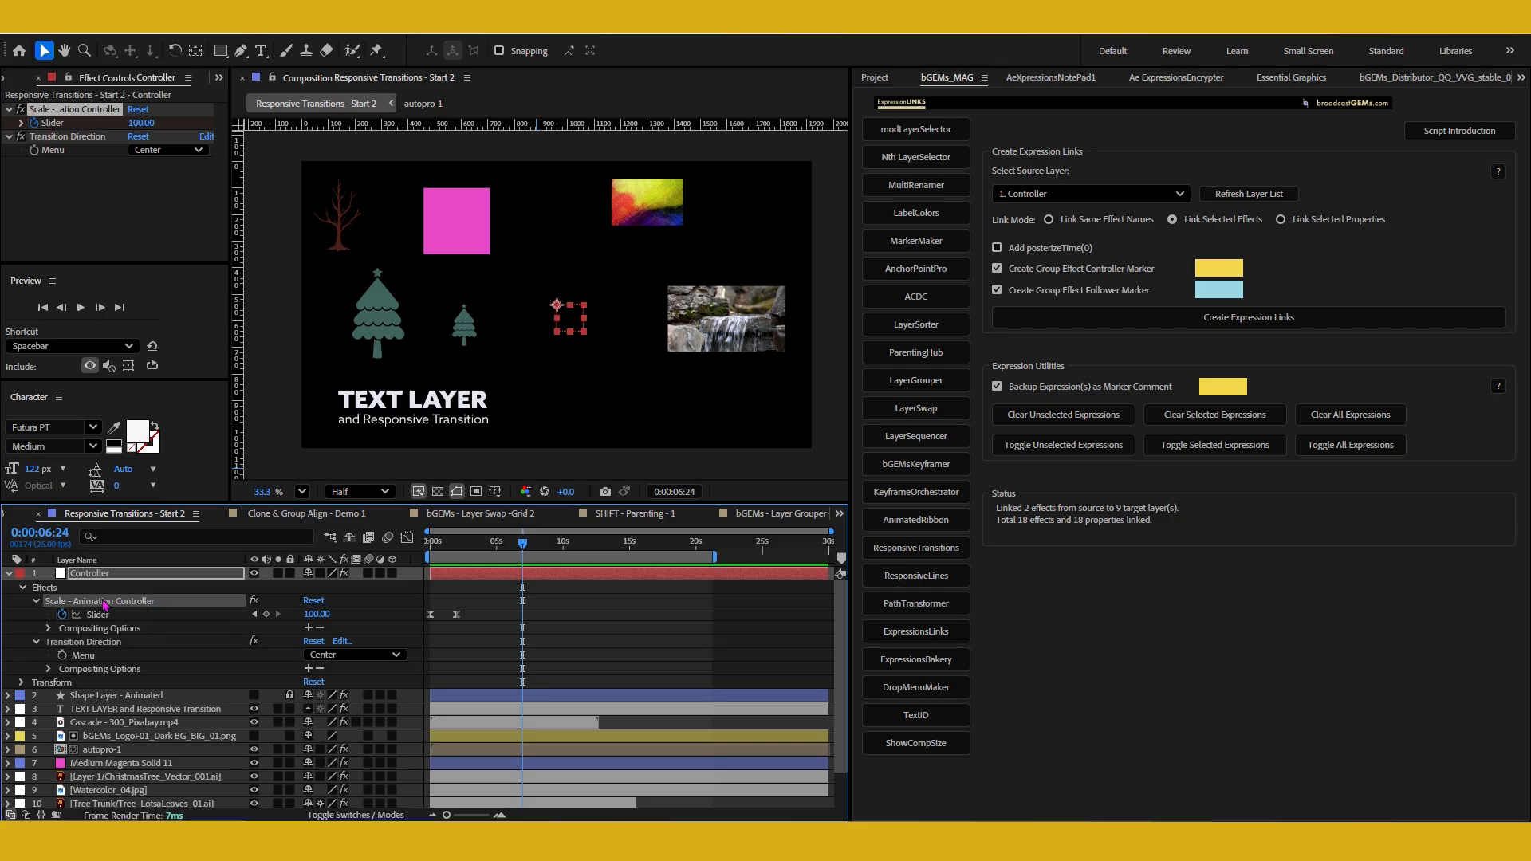
- Create expression links from only the Controller's Scale - Animation Controller effect to layers 3 through 12
{"action": "left_click", "coordinate": [159, 709]}
{"action": "scroll", "coordinate": [164, 742], "scroll_direction": "down", "scroll_amount": 2}
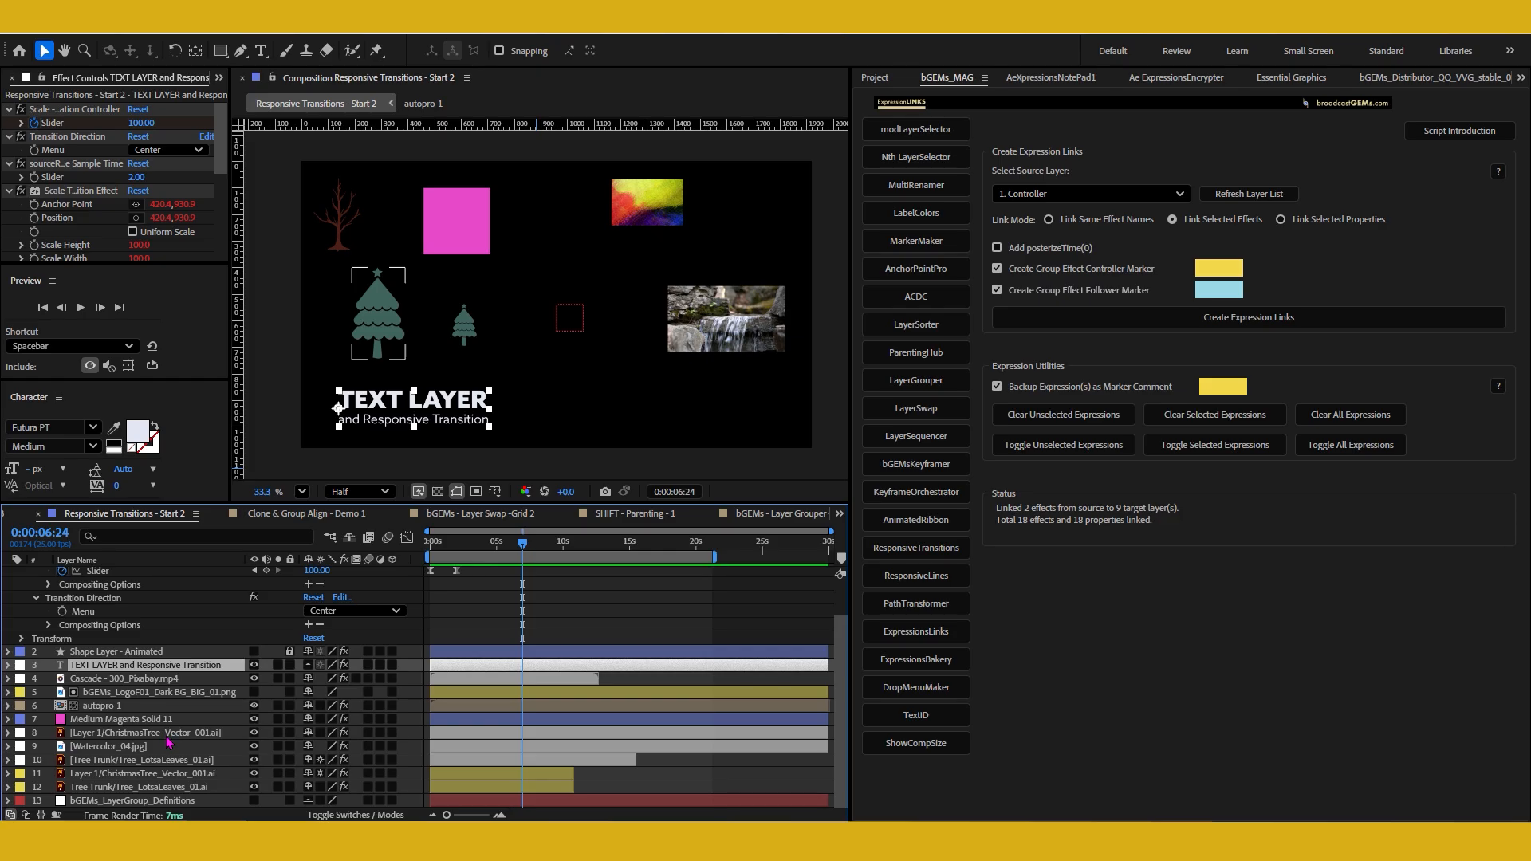
{"action": "left_click", "coordinate": [147, 789], "text": "shift"}
{"action": "scroll", "coordinate": [156, 749], "scroll_direction": "up", "scroll_amount": 2}
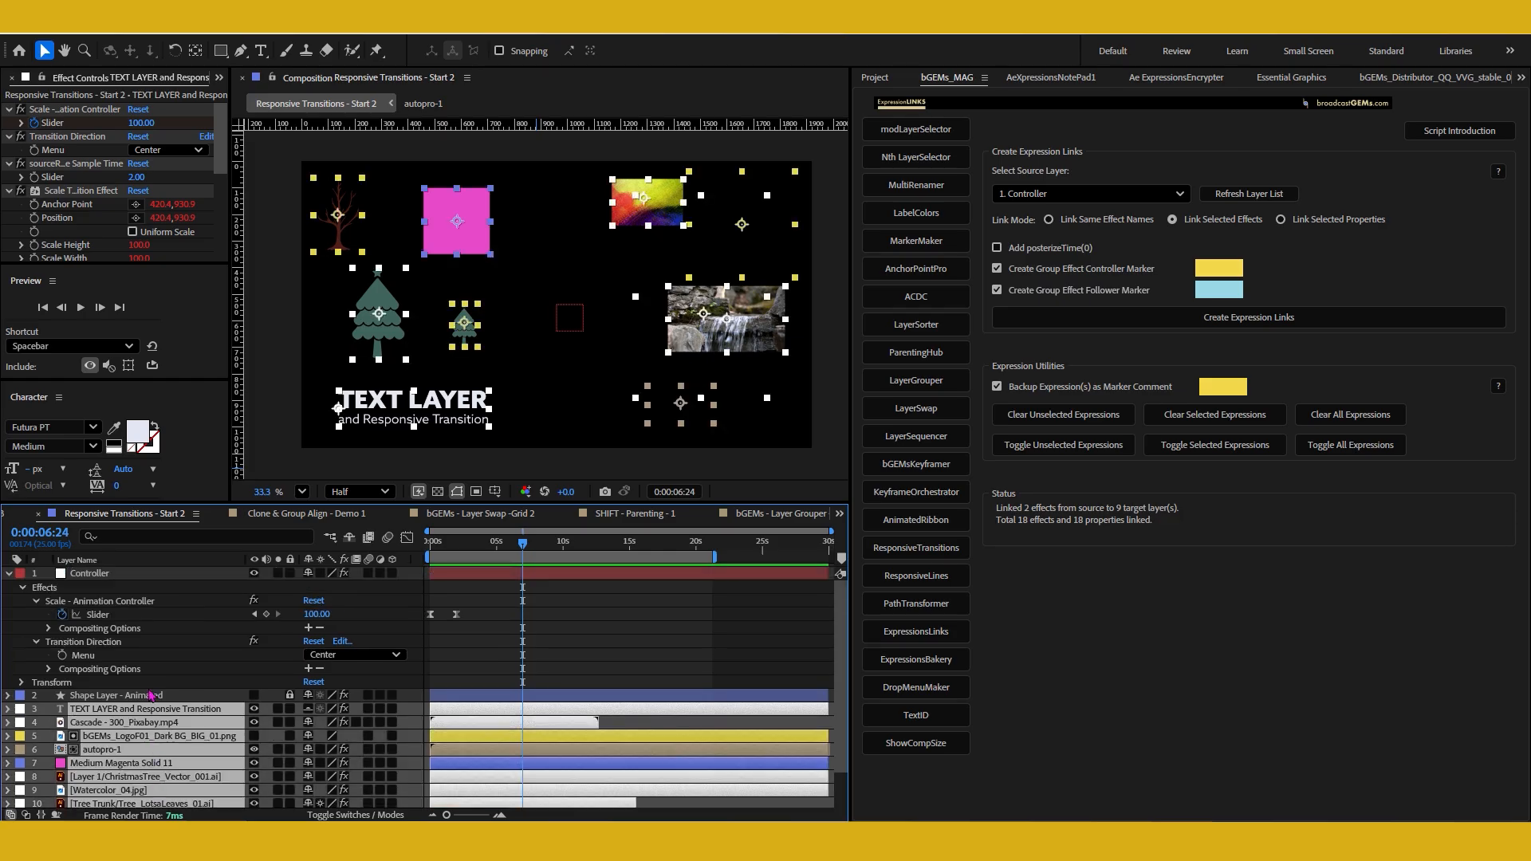
{"action": "left_click", "coordinate": [103, 603], "text": "ctrl"}
{"action": "left_click", "coordinate": [99, 617], "text": "ctrl"}
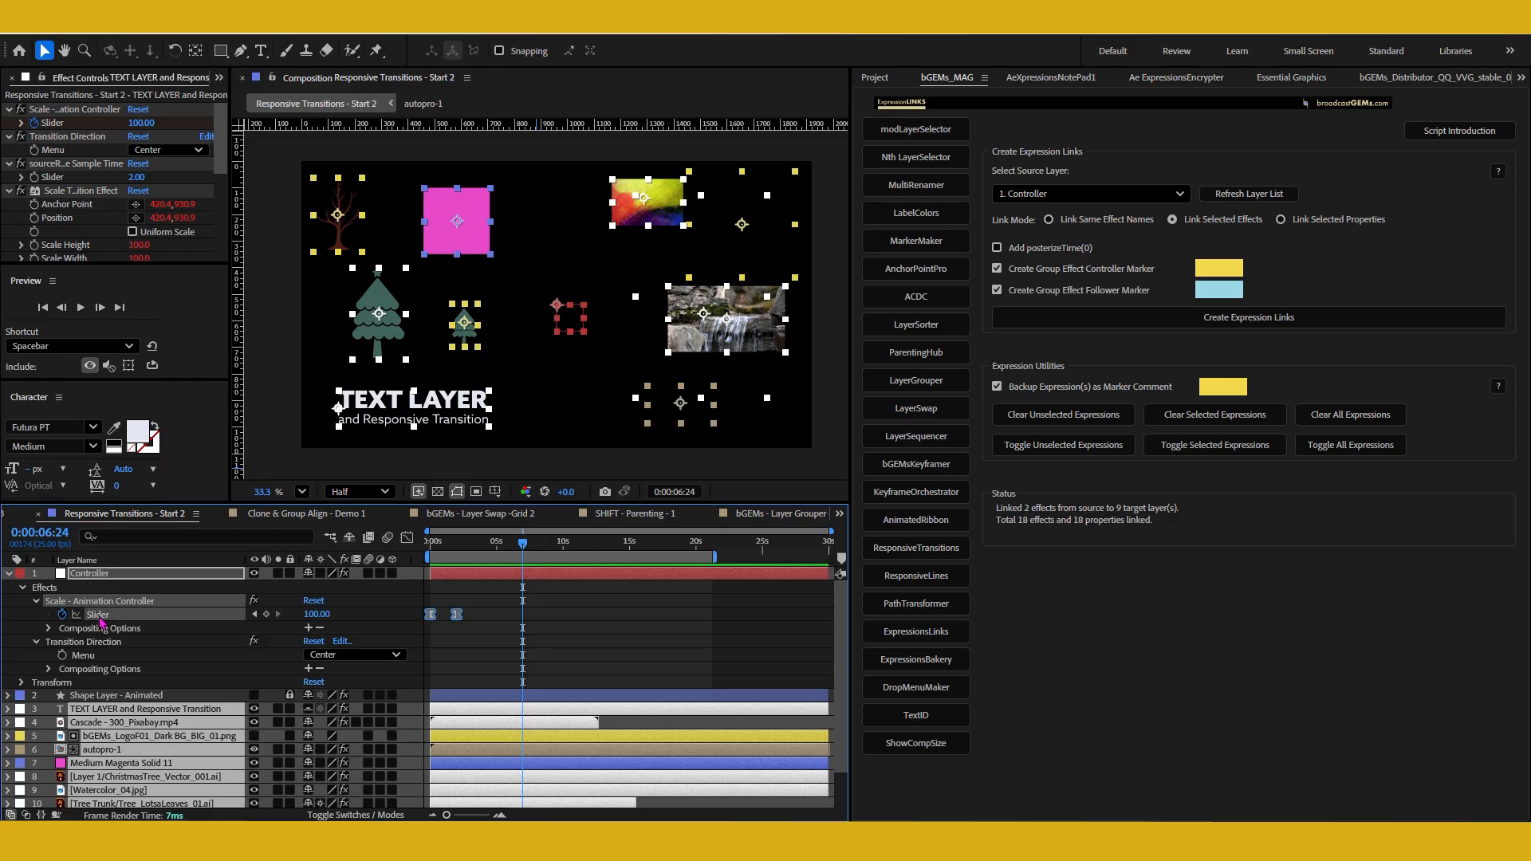
{"action": "left_click", "coordinate": [1179, 327]}
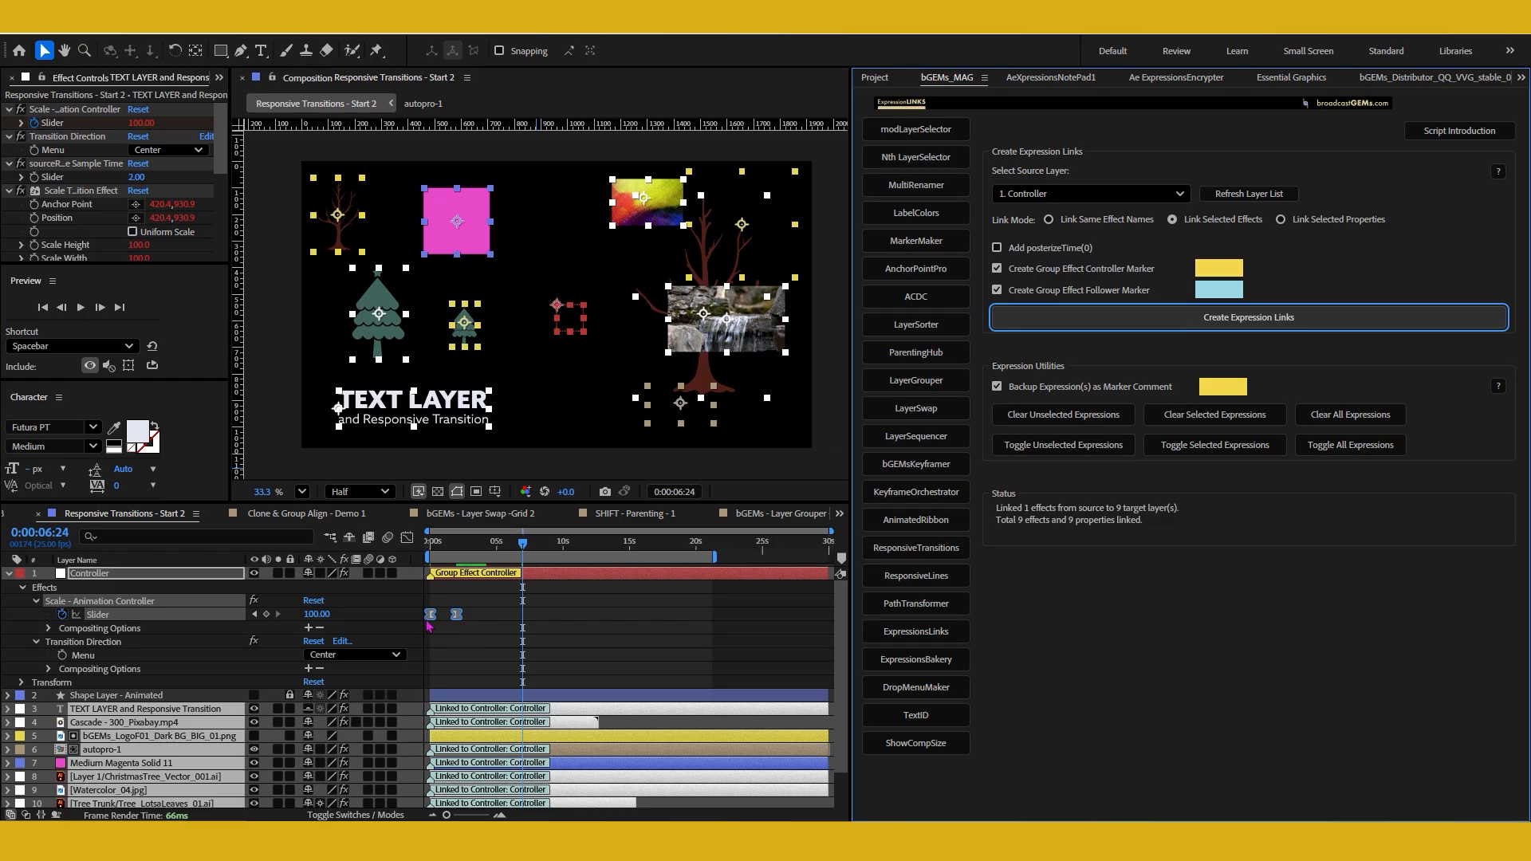
{"action": "left_click", "coordinate": [374, 604]}
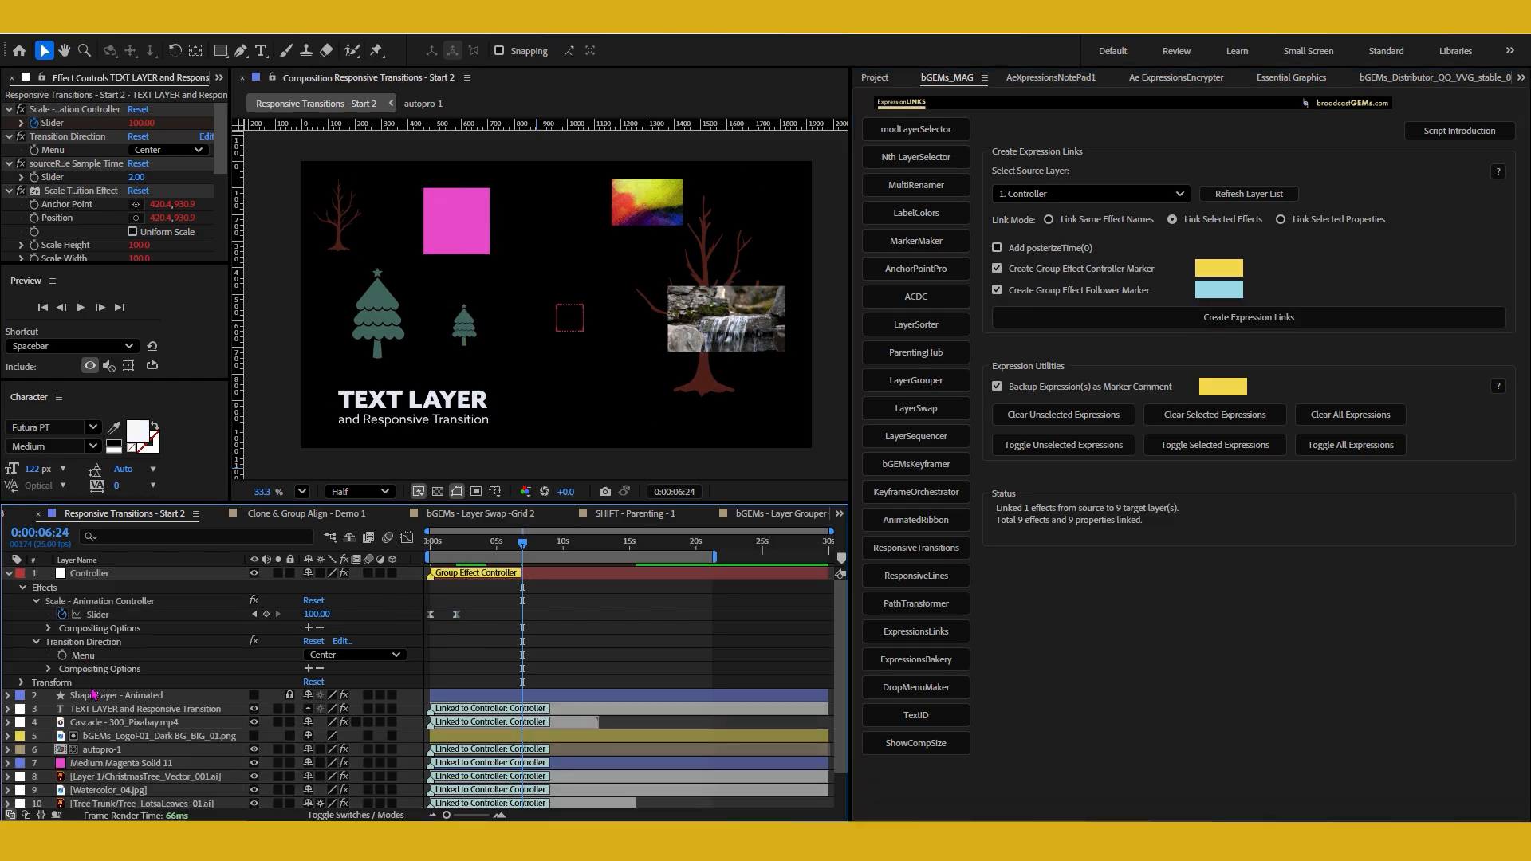
- Expand the text layer's Scale - Animation Controller effect and scrub the linked scale-in to 0:00:01:02
{"action": "left_click", "coordinate": [123, 709]}
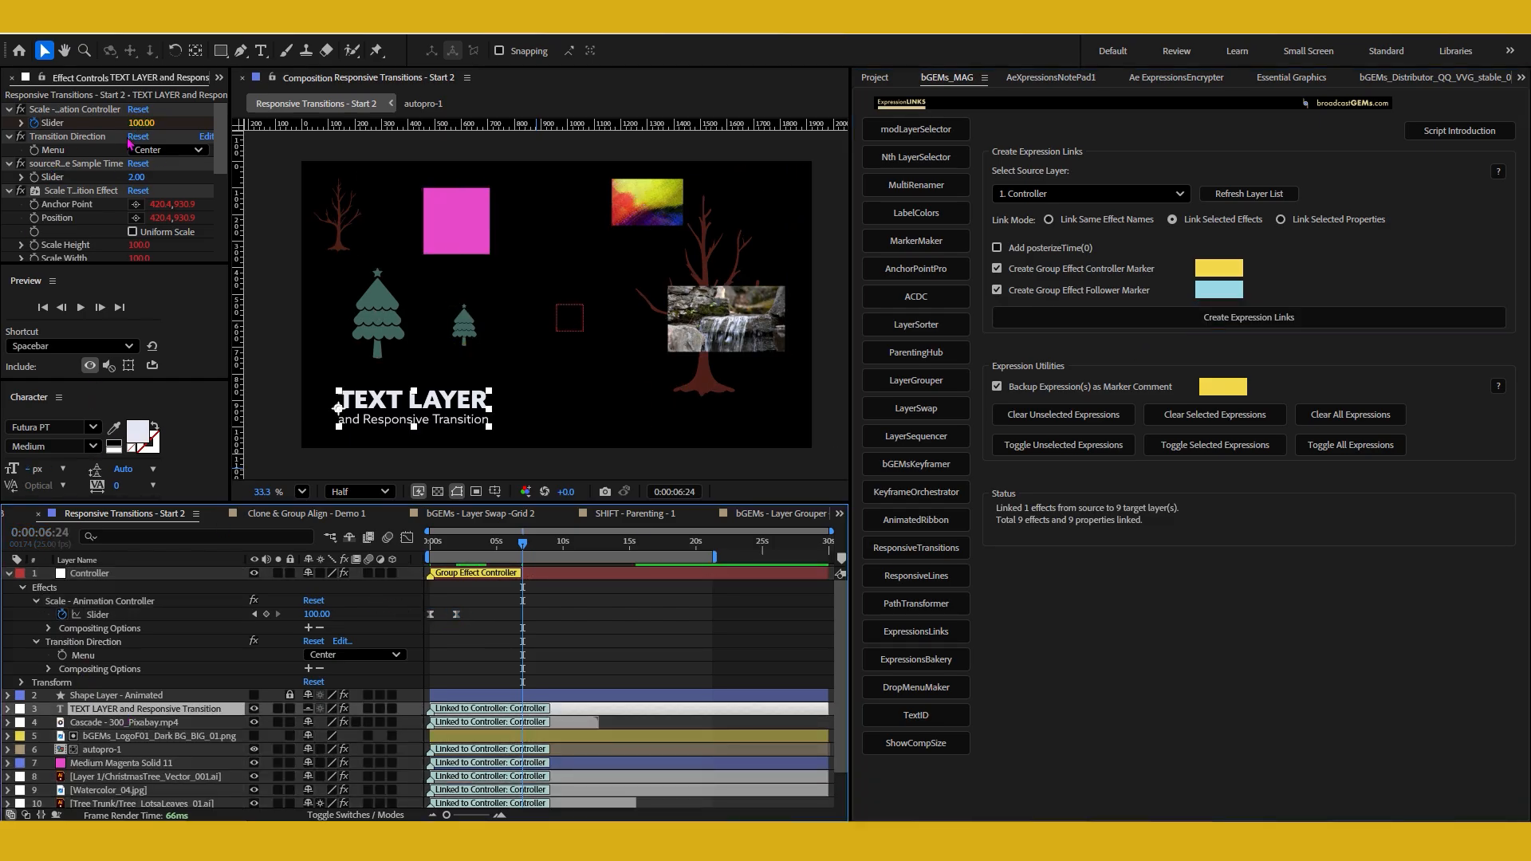
{"action": "key", "text": "e"}
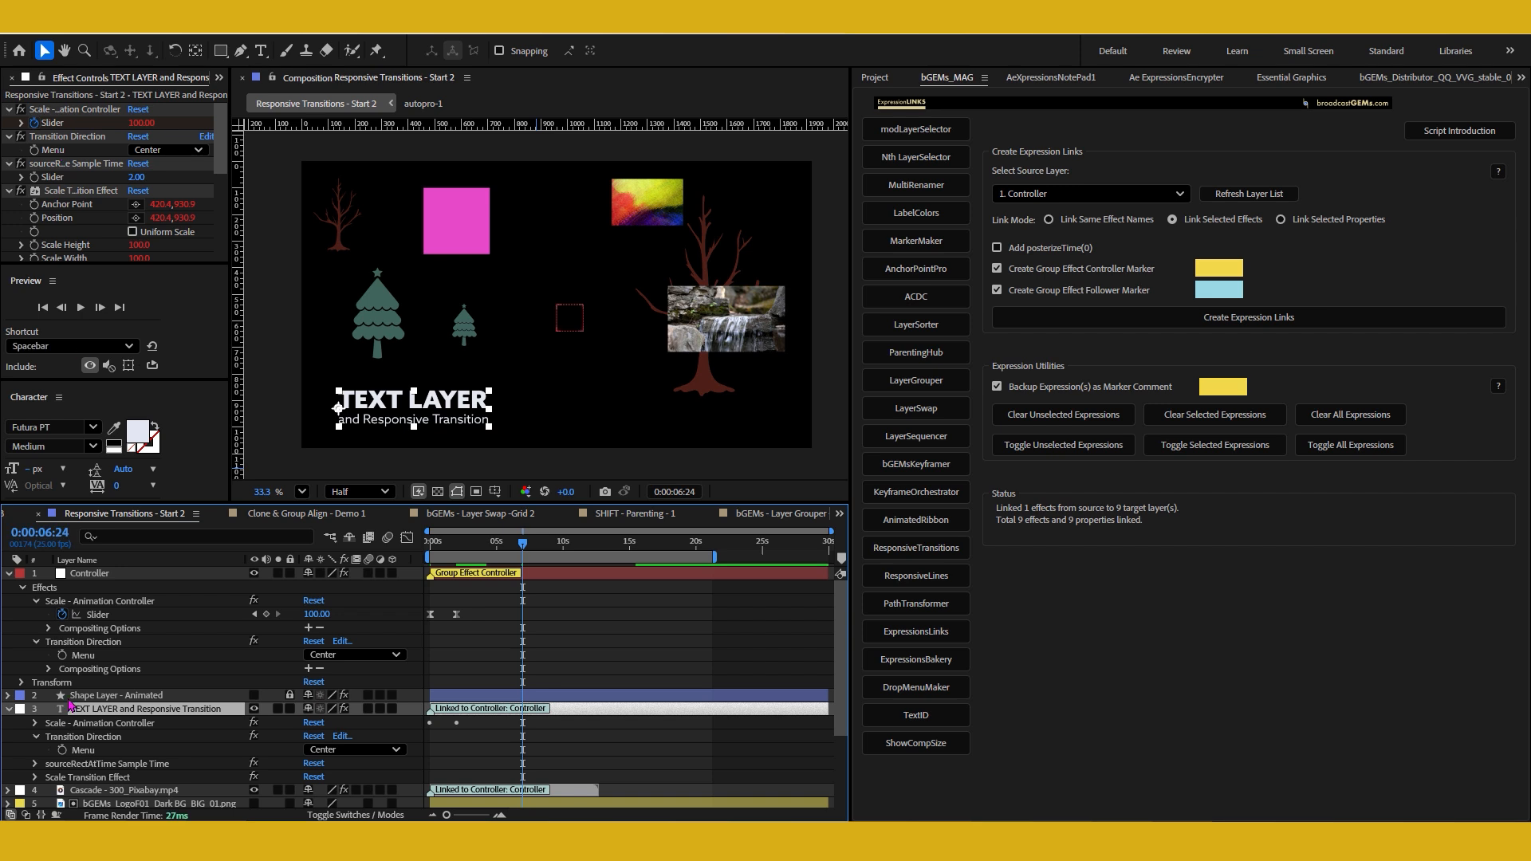
{"action": "left_click", "coordinate": [35, 723]}
{"action": "mouse_move", "coordinate": [448, 549]}
{"action": "left_mouse_down"}
{"action": "mouse_move", "coordinate": [428, 548]}
{"action": "mouse_move", "coordinate": [444, 548]}
{"action": "left_mouse_up"}
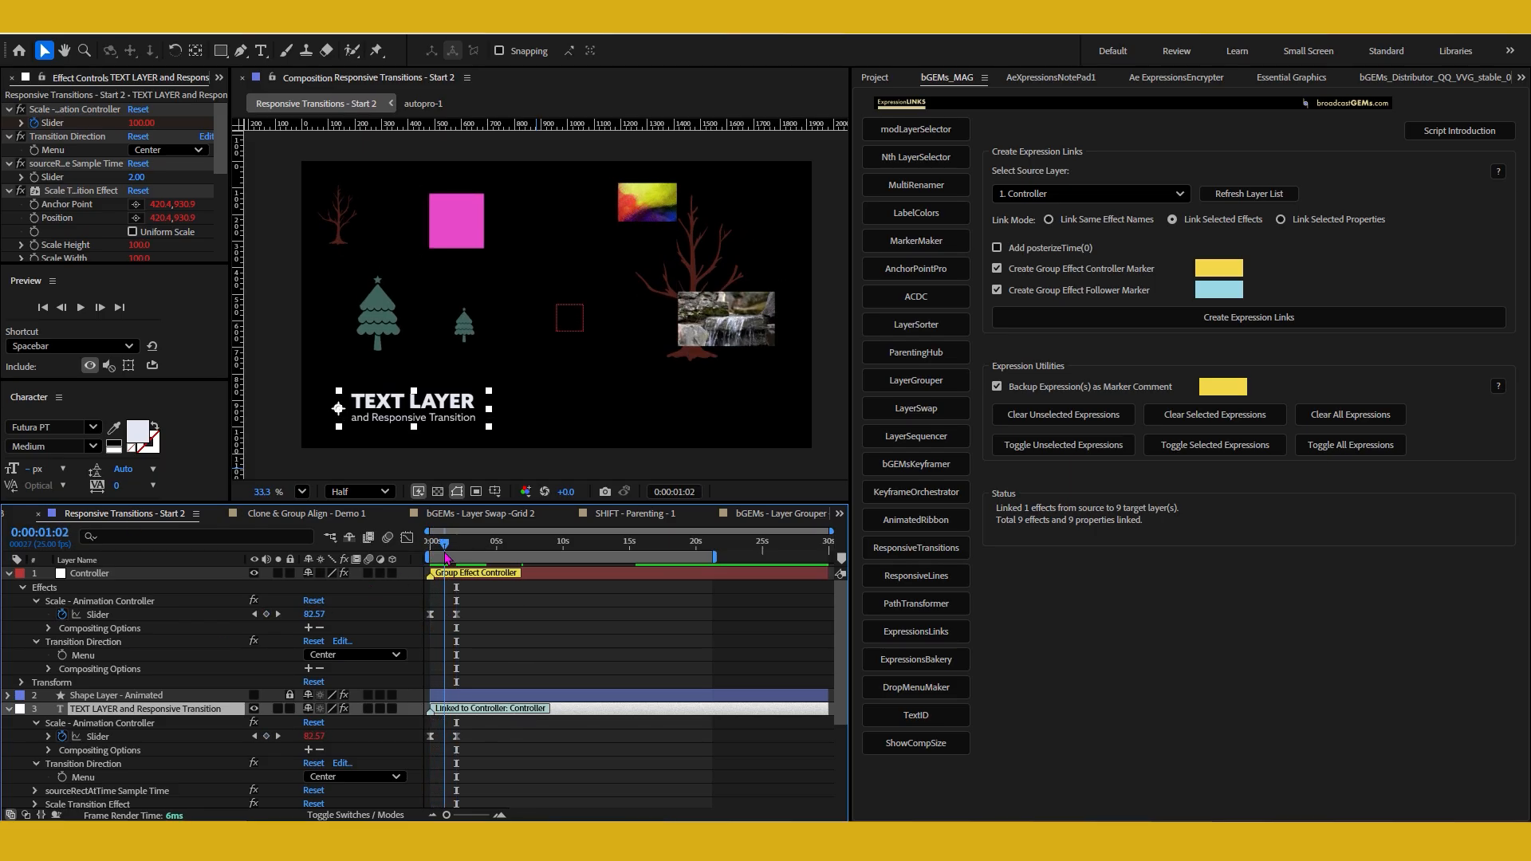
- Set the text layer's own Transition Direction to Top Left while viewing the animation at 0:00:00:21
{"action": "left_click", "coordinate": [127, 575]}
{"action": "left_click", "coordinate": [164, 709]}
{"action": "left_click_drag", "start_coordinate": [436, 542], "coordinate": [444, 556]}
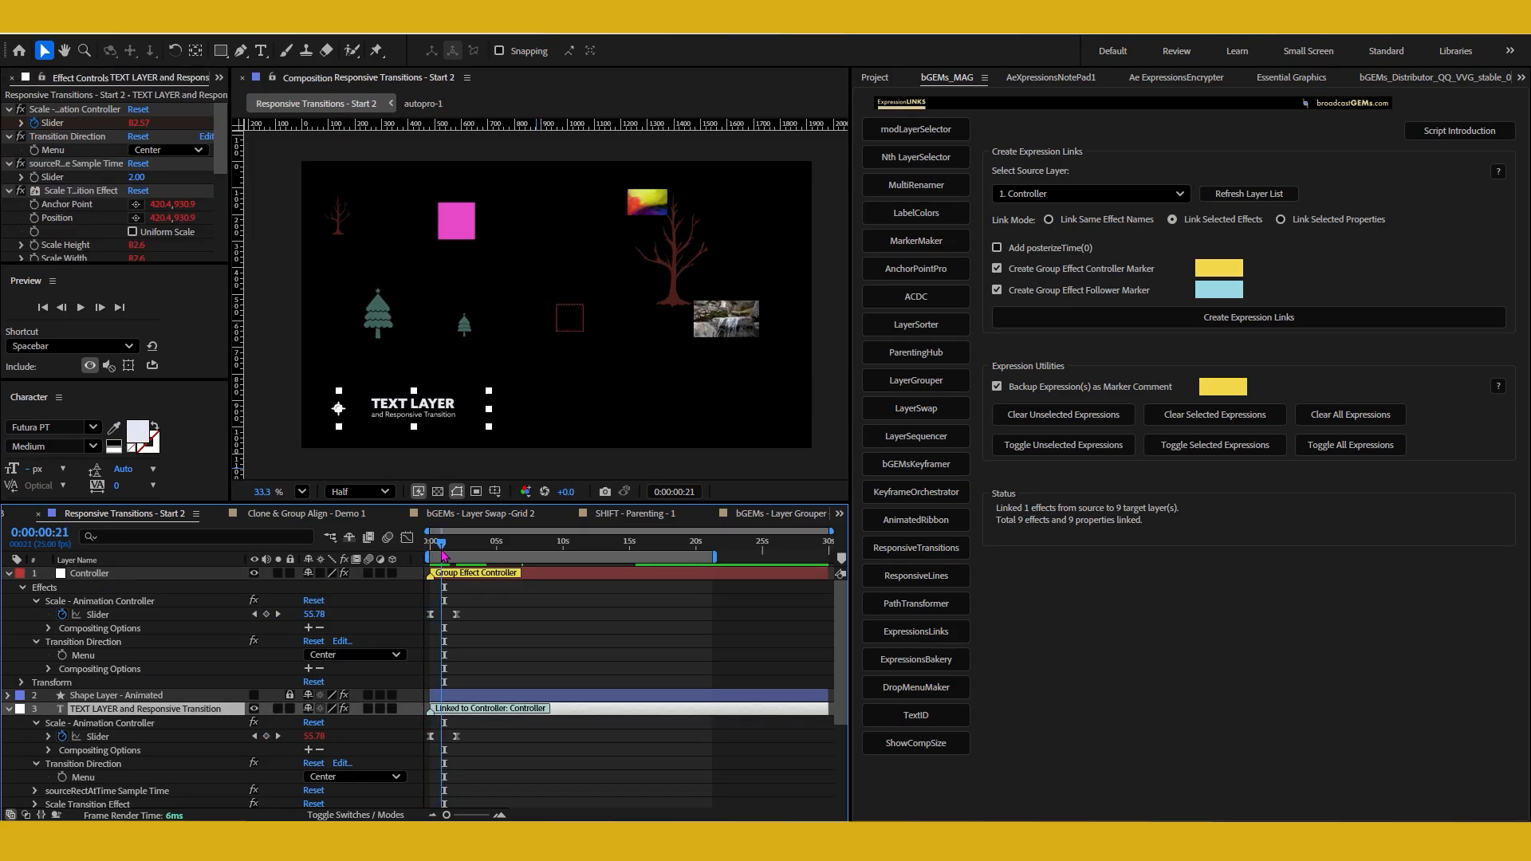
{"action": "left_click", "coordinate": [169, 151]}
{"action": "left_click", "coordinate": [185, 170]}
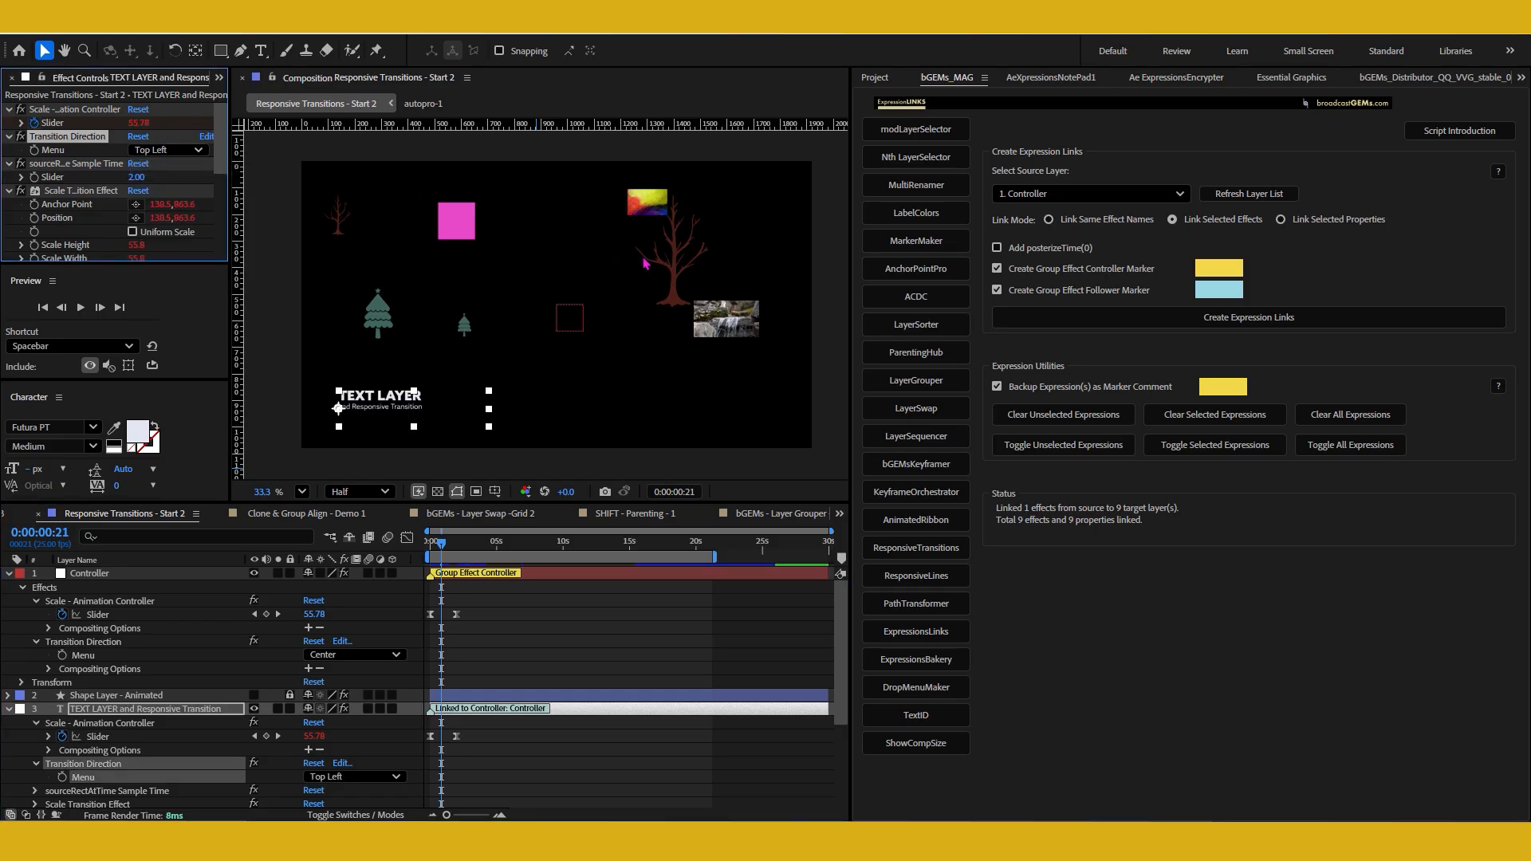
- Set the magenta solid's Transition Direction to Top Right and play the animation from the composition's start
{"action": "left_click", "coordinate": [470, 221]}
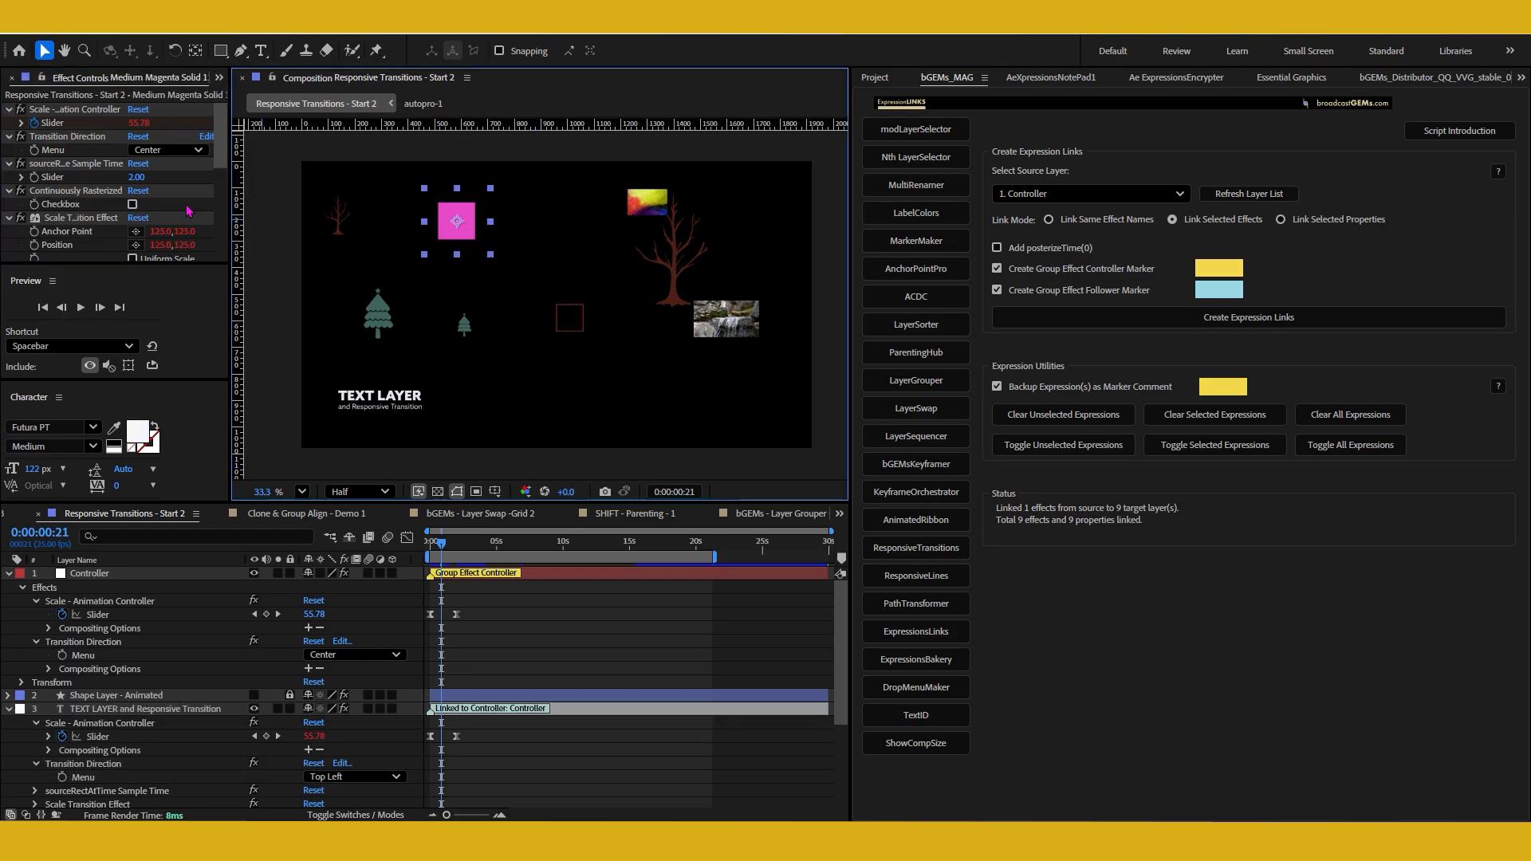
{"action": "left_click", "coordinate": [165, 150]}
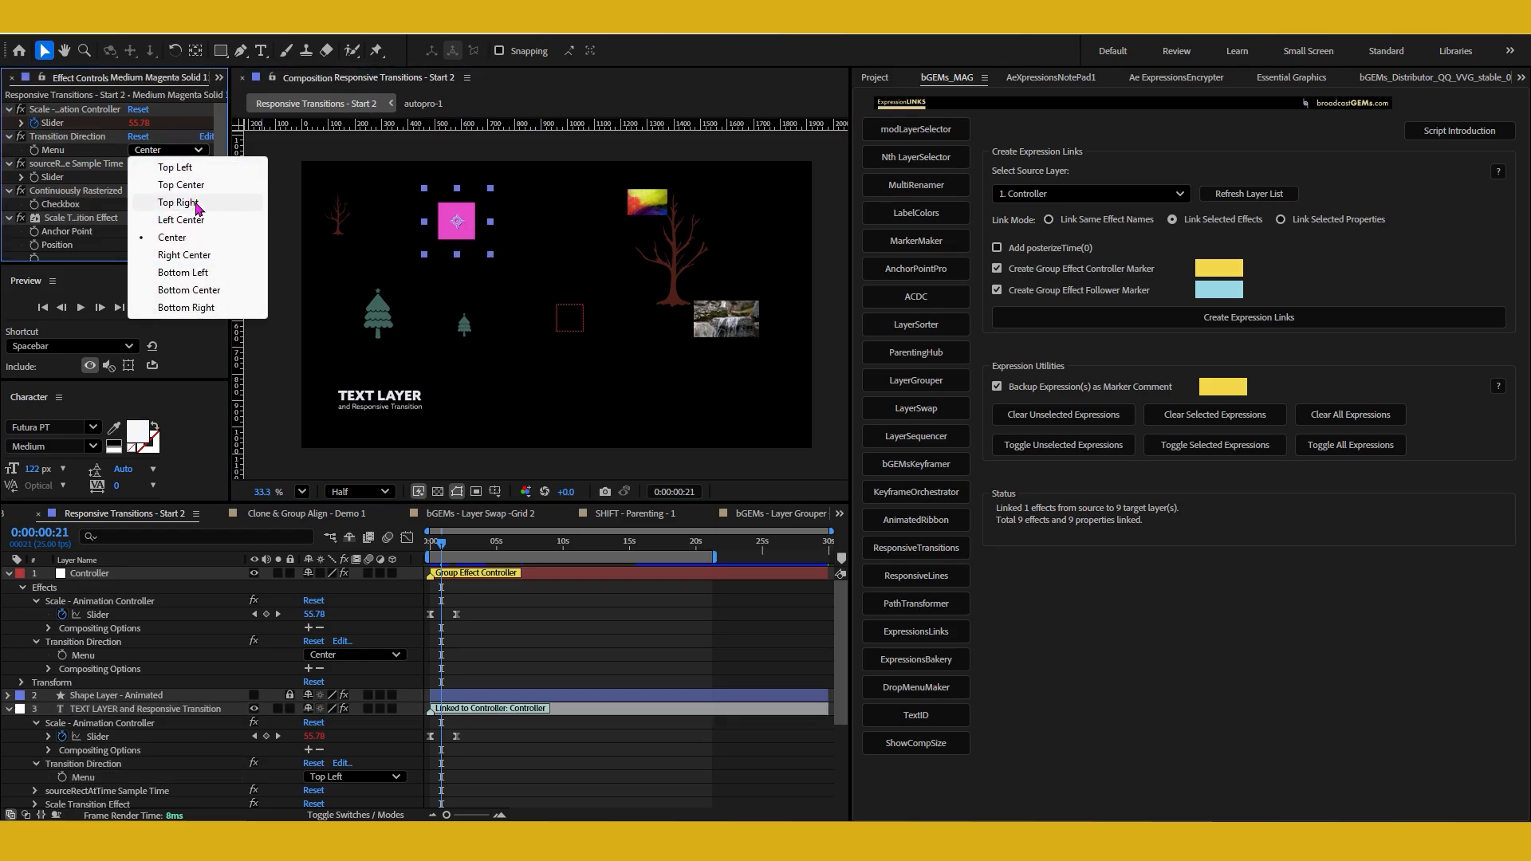
{"action": "left_click", "coordinate": [184, 201]}
{"action": "left_click_drag", "start_coordinate": [444, 543], "coordinate": [421, 556]}
{"action": "key", "text": "space"}
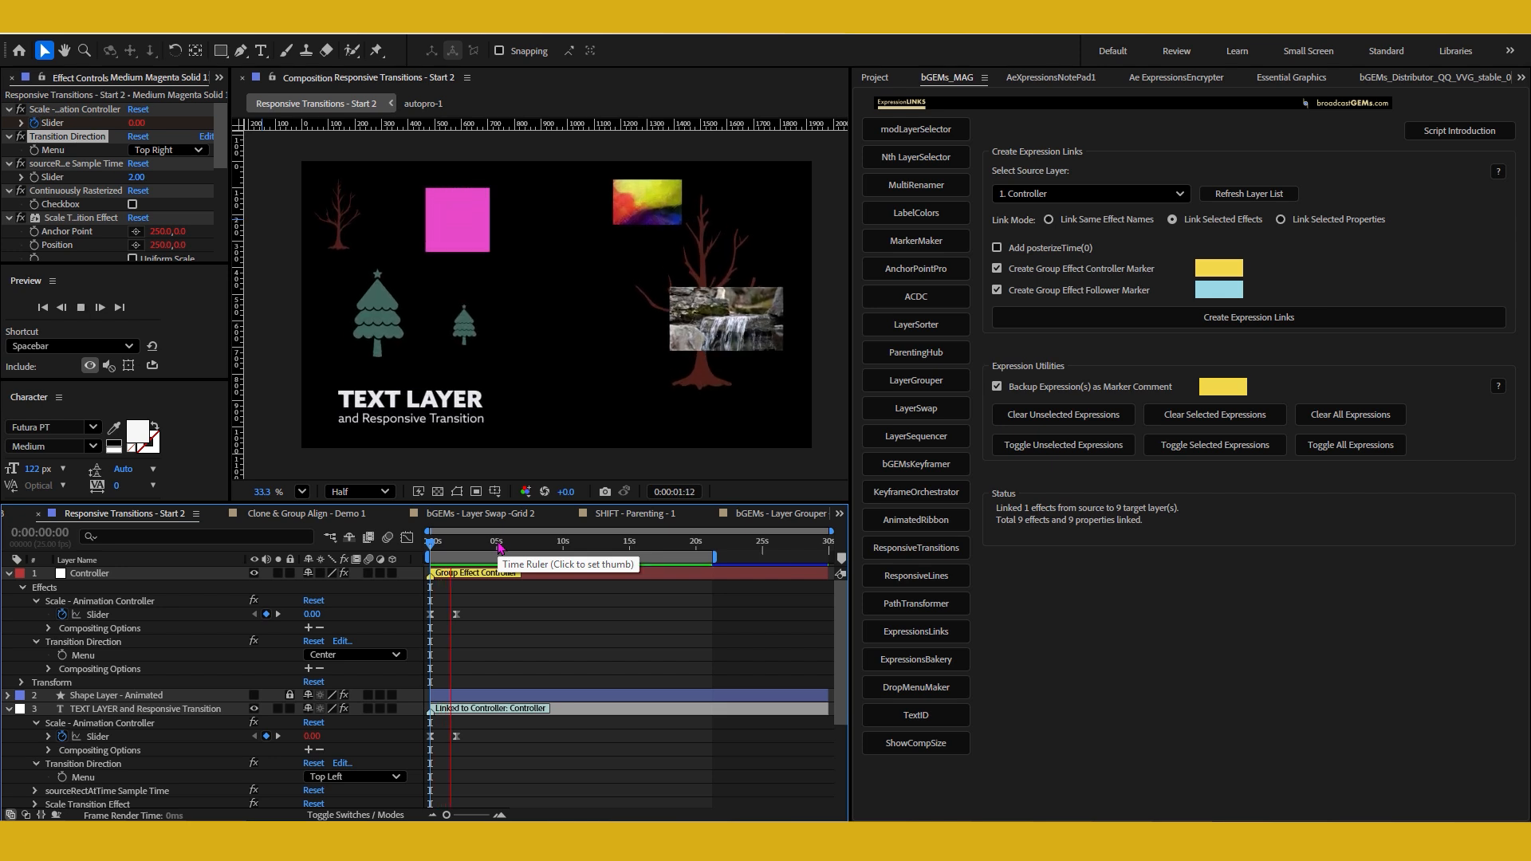
- Stop playback, collapse all expanded layer properties and hide the shy layers in the timeline
{"action": "key", "text": "space"}
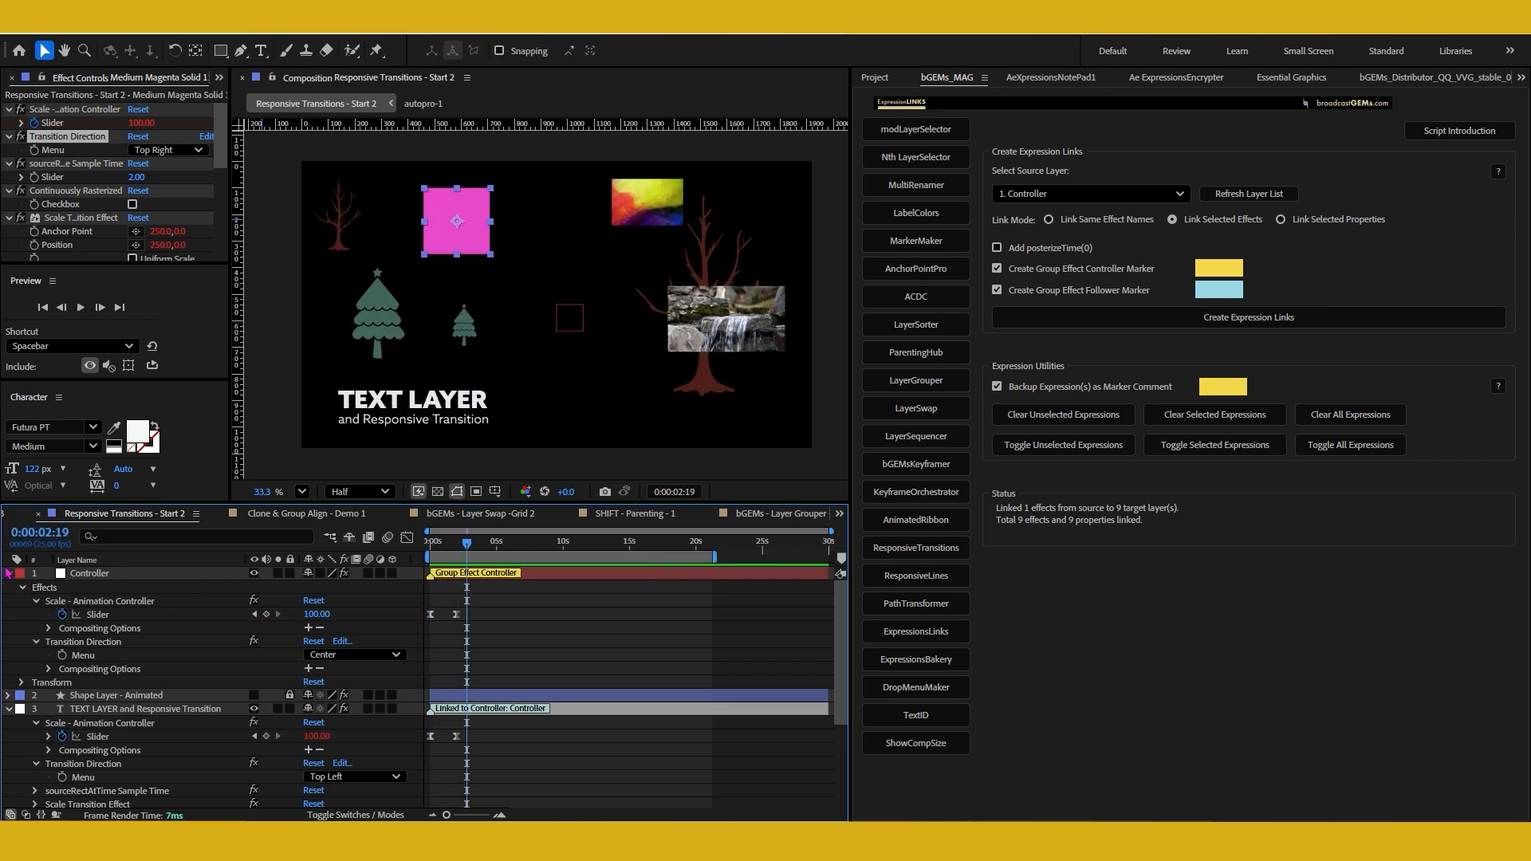
{"action": "key", "text": "ctrl+a"}
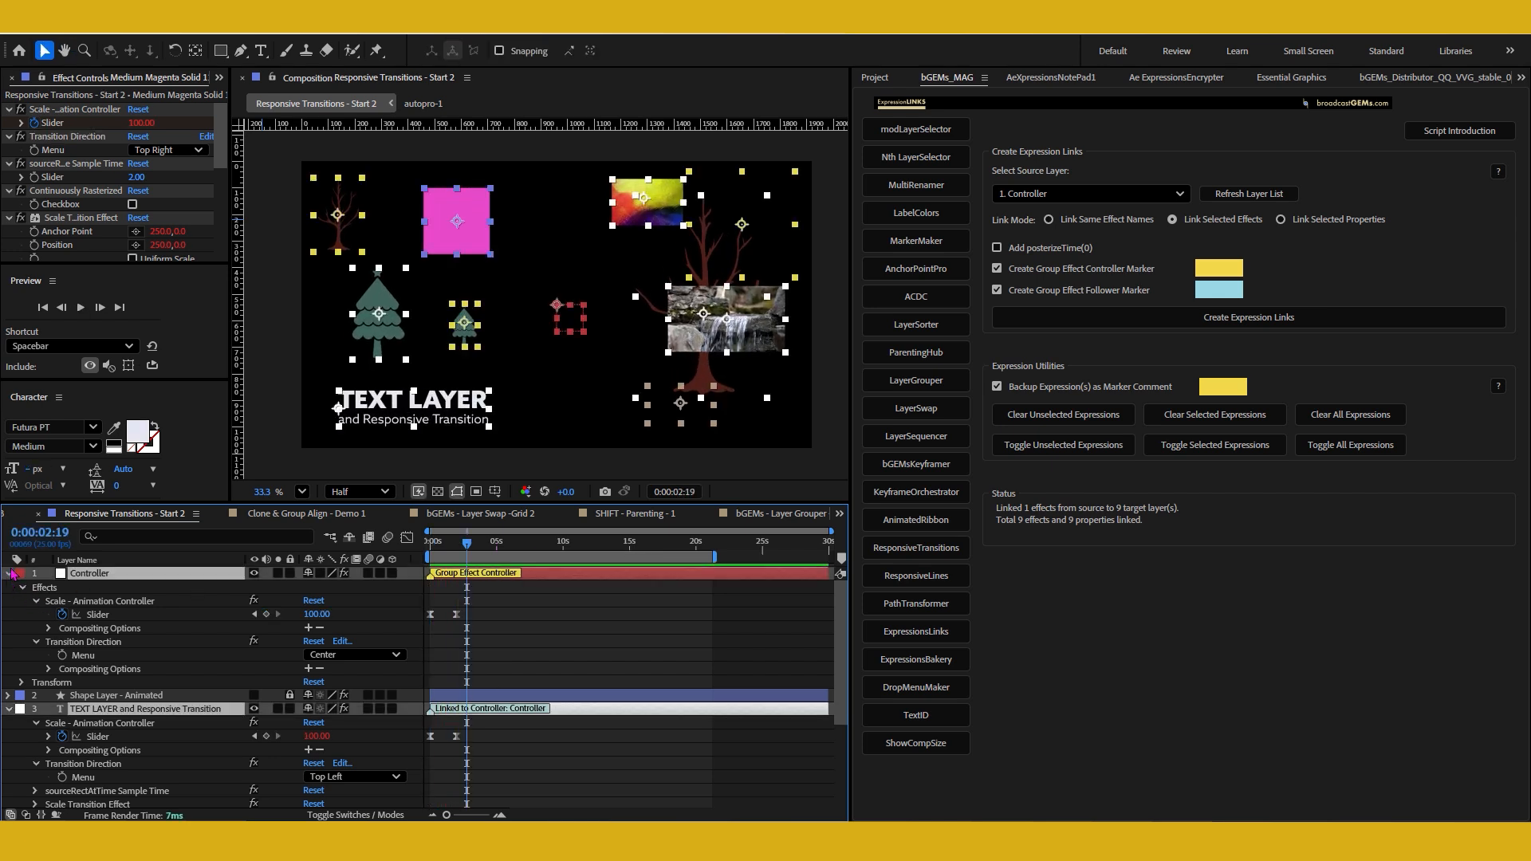
{"action": "left_click", "coordinate": [9, 573]}
{"action": "left_click", "coordinate": [217, 783]}
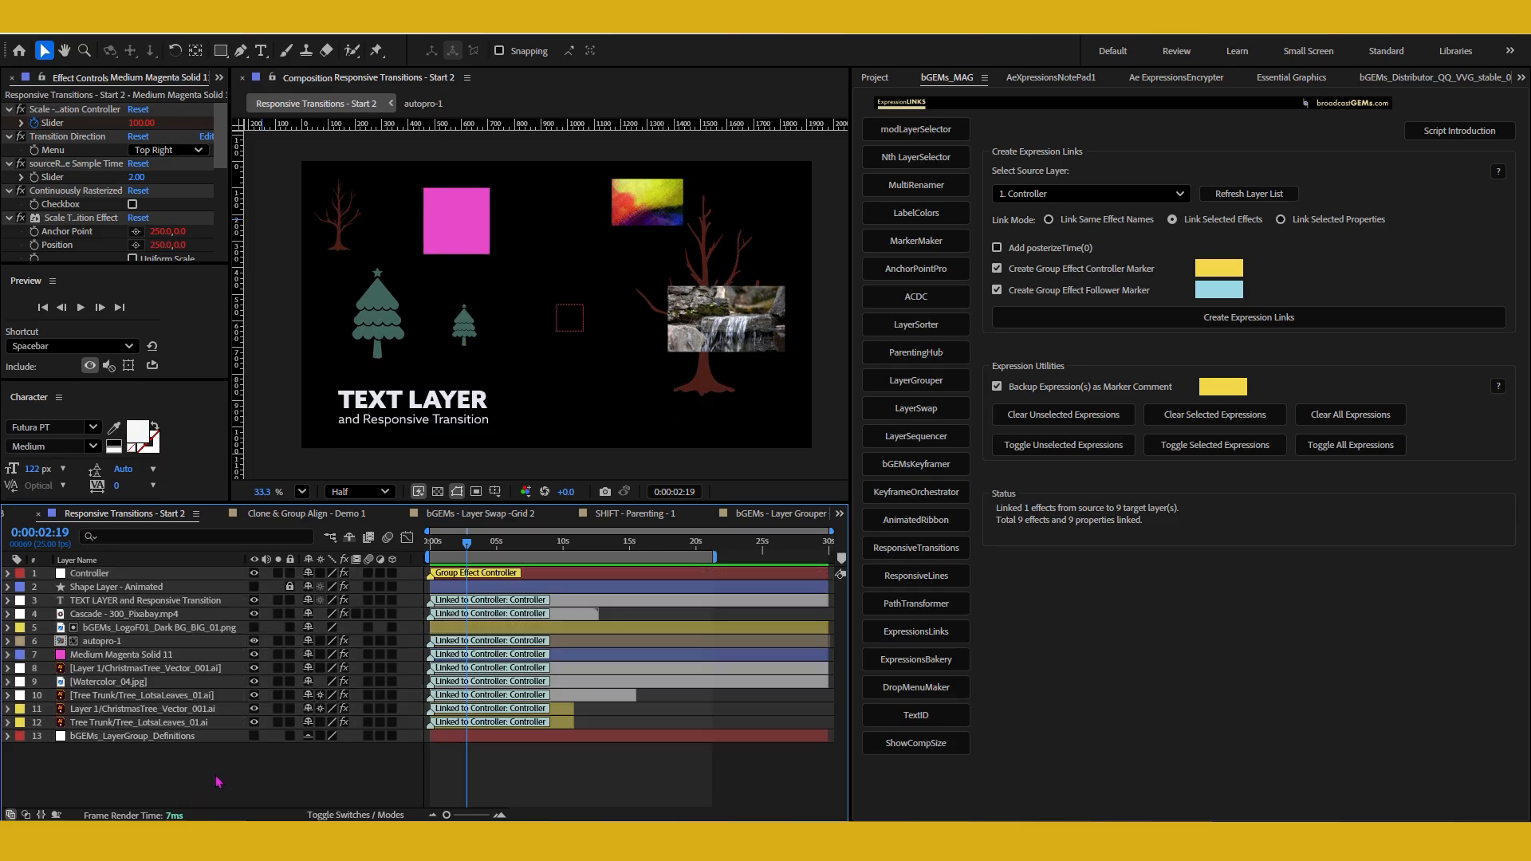
{"action": "left_click", "coordinate": [191, 737]}
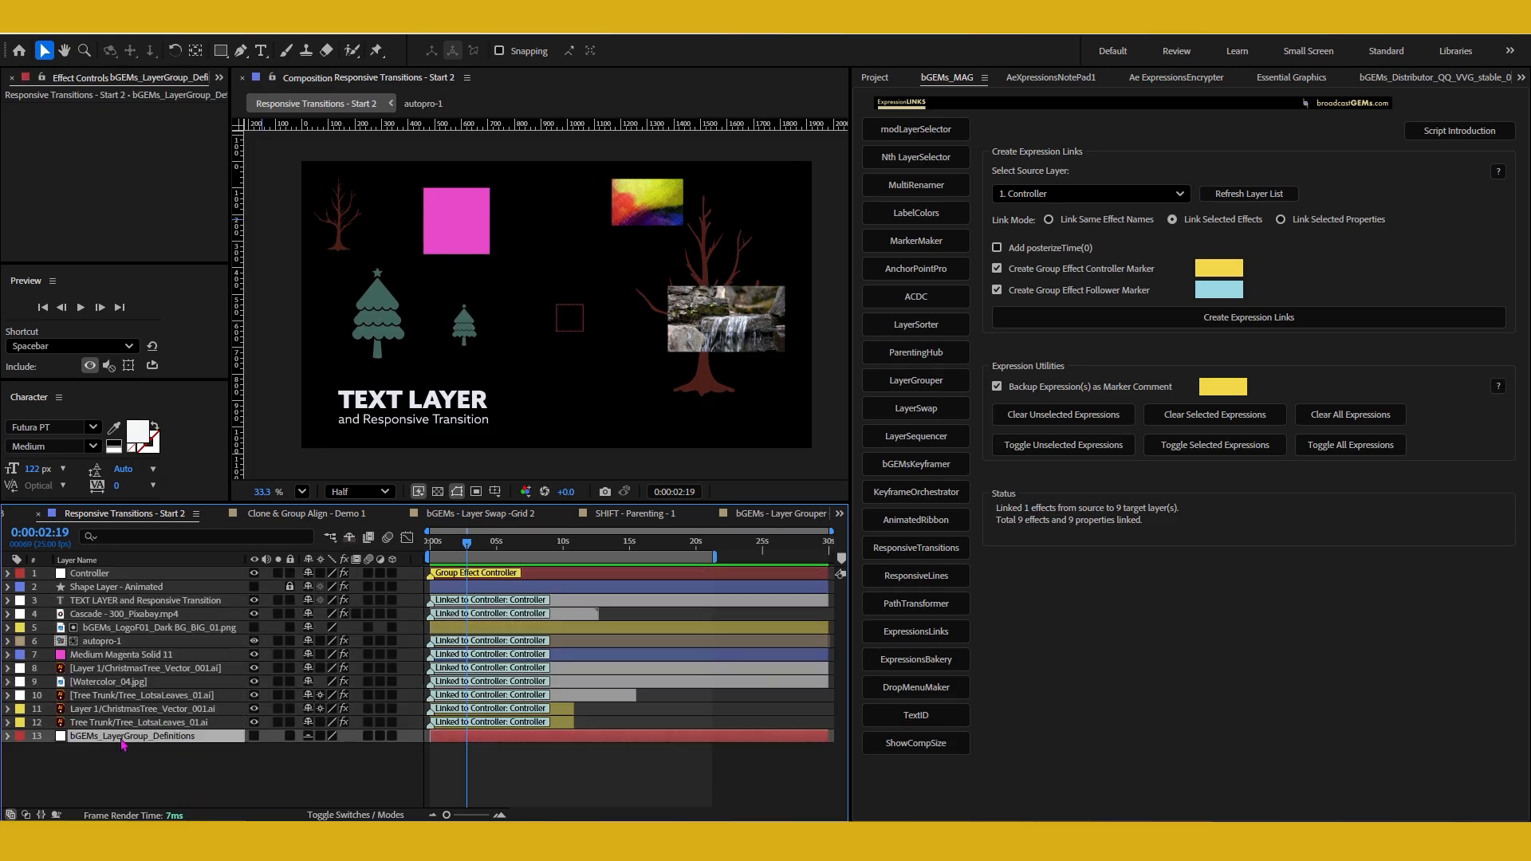
{"action": "left_click", "coordinate": [349, 537]}
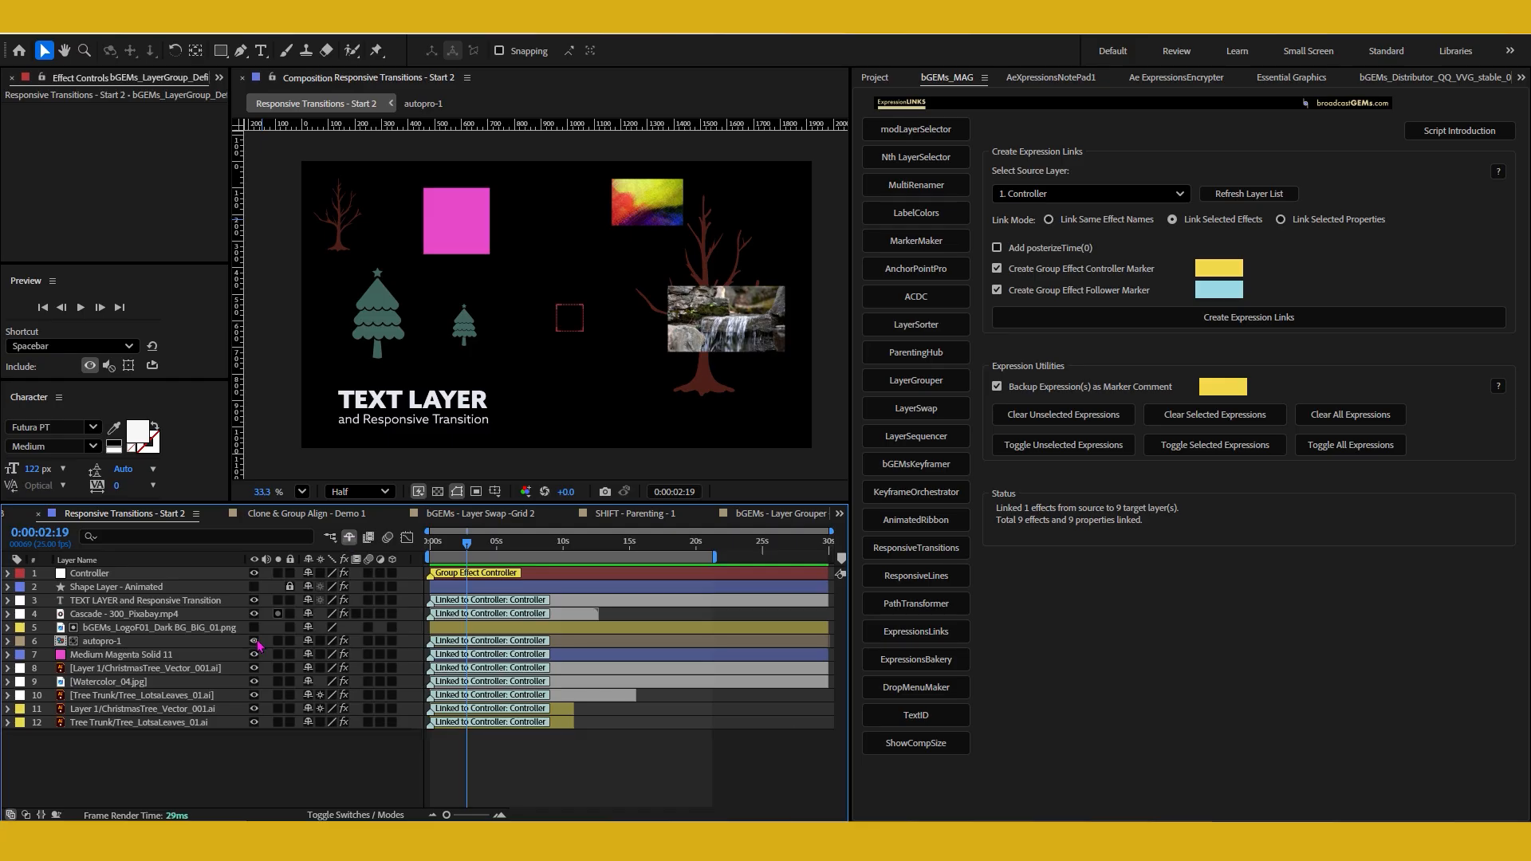
- Remove all effects from layers 3 through 12, and unlock Shape Layer - Animated to strip its effects too
{"action": "left_click_drag", "start_coordinate": [194, 753], "coordinate": [159, 604]}
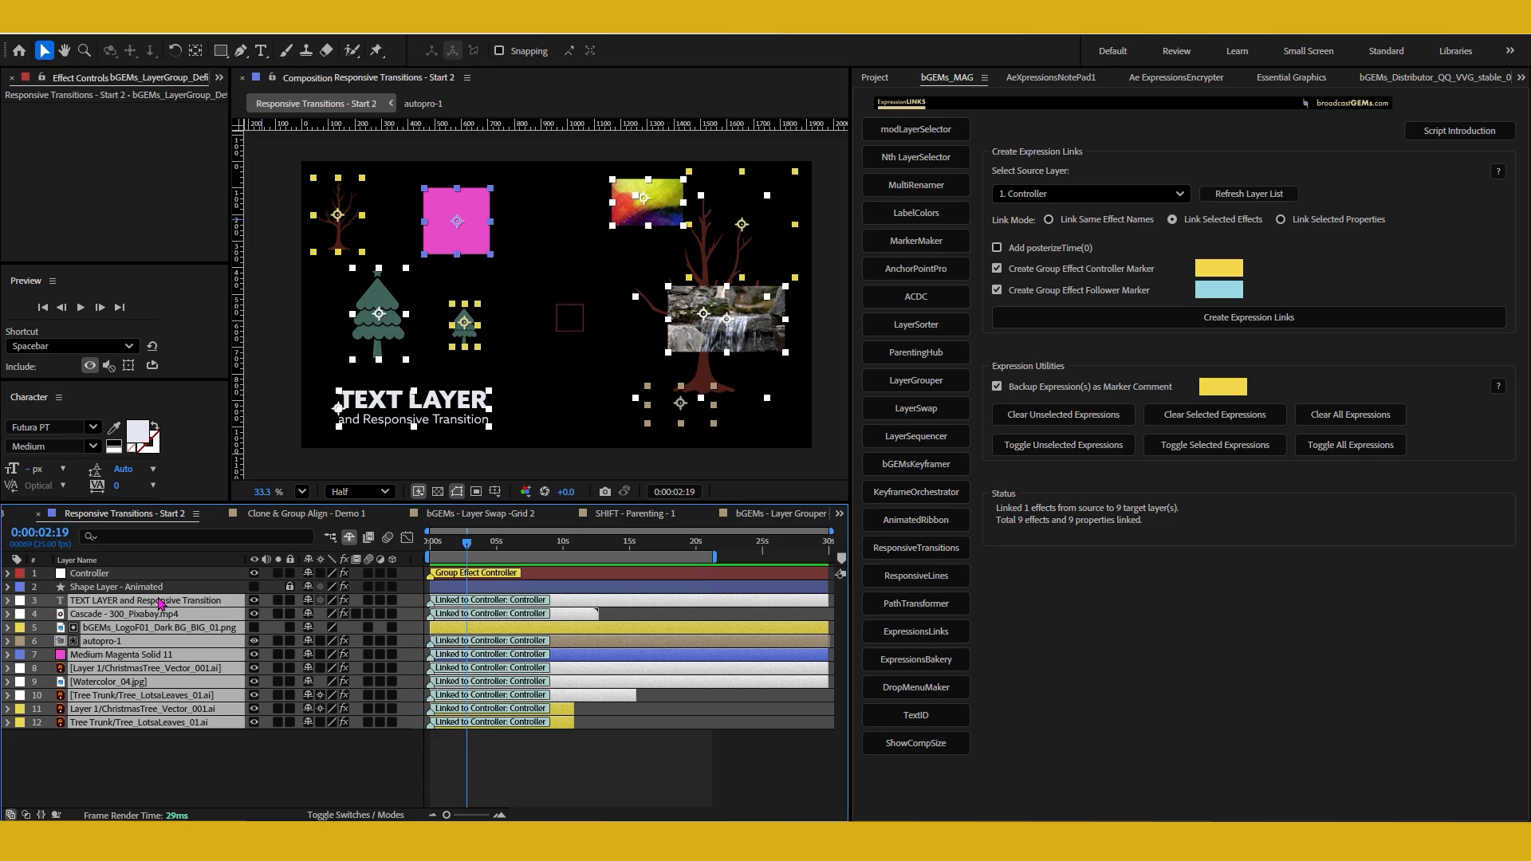
{"action": "key", "text": "ctrl+shift+e"}
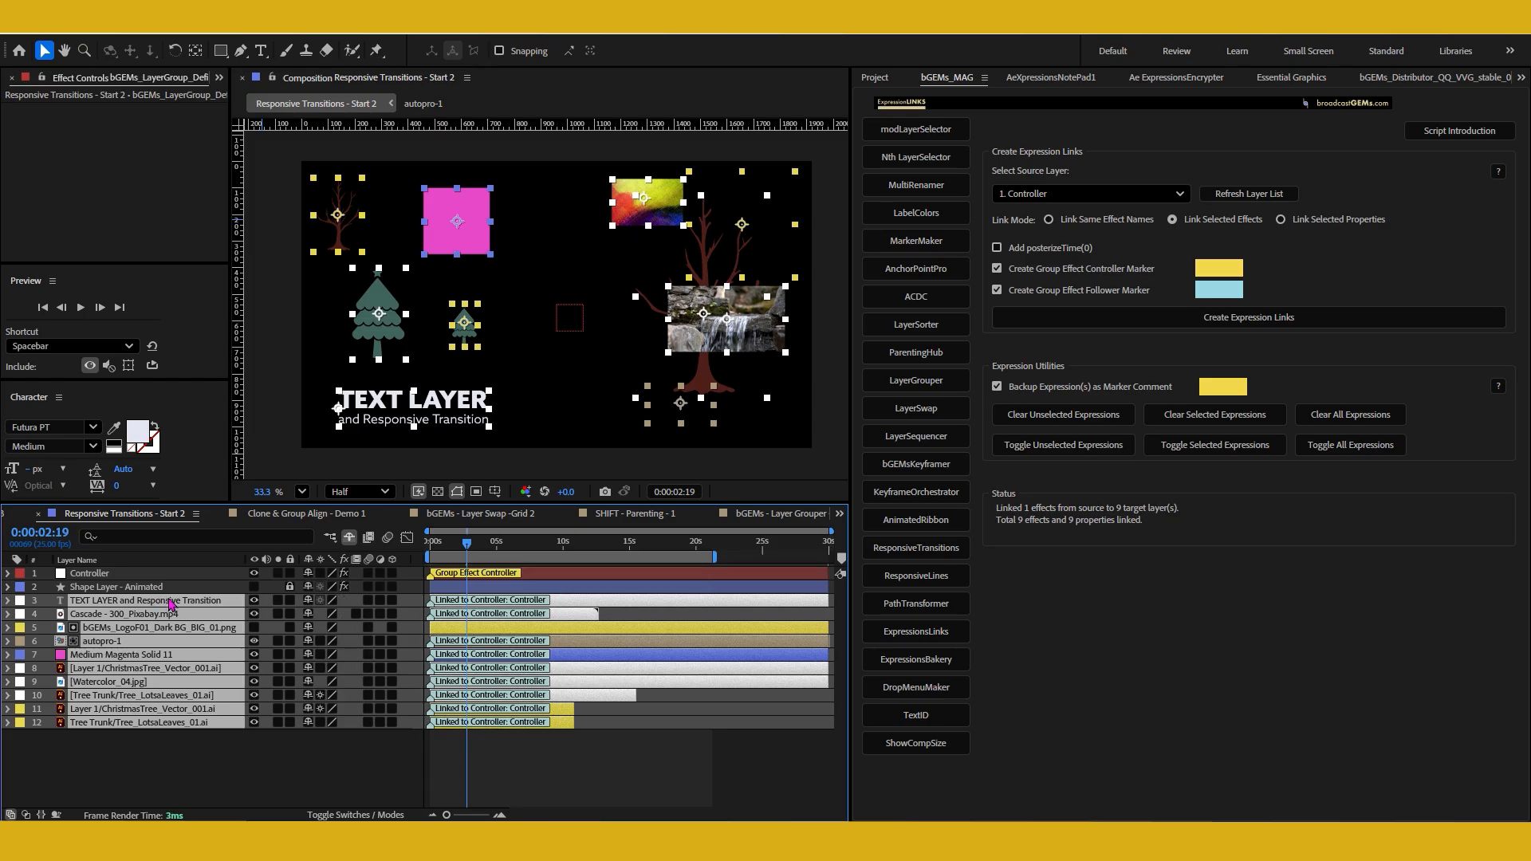
{"action": "left_click", "coordinate": [290, 586]}
{"action": "left_click", "coordinate": [94, 589]}
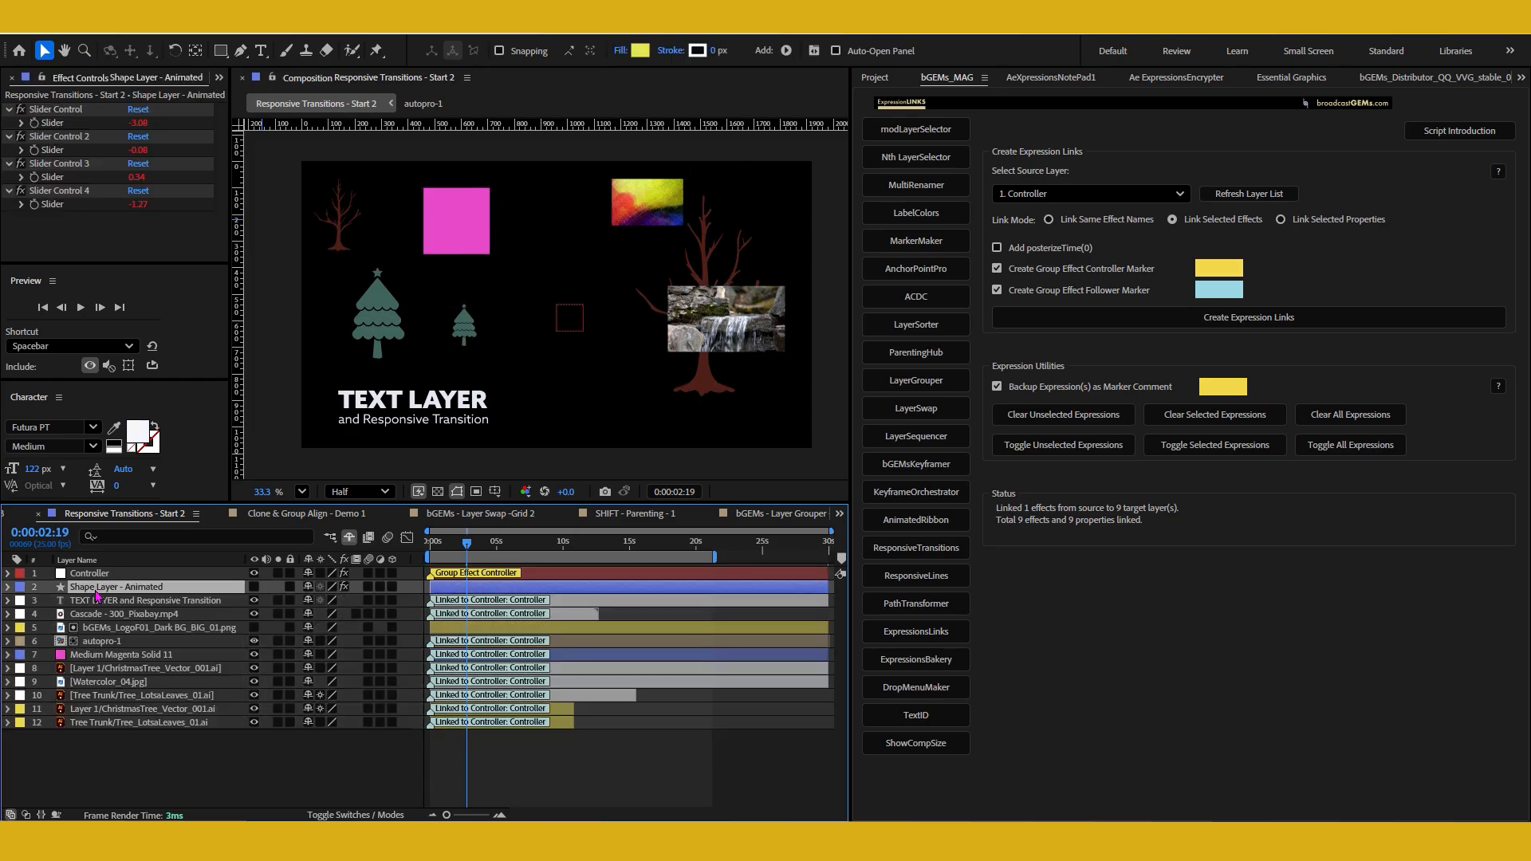
{"action": "key", "text": "ctrl+shift+e"}
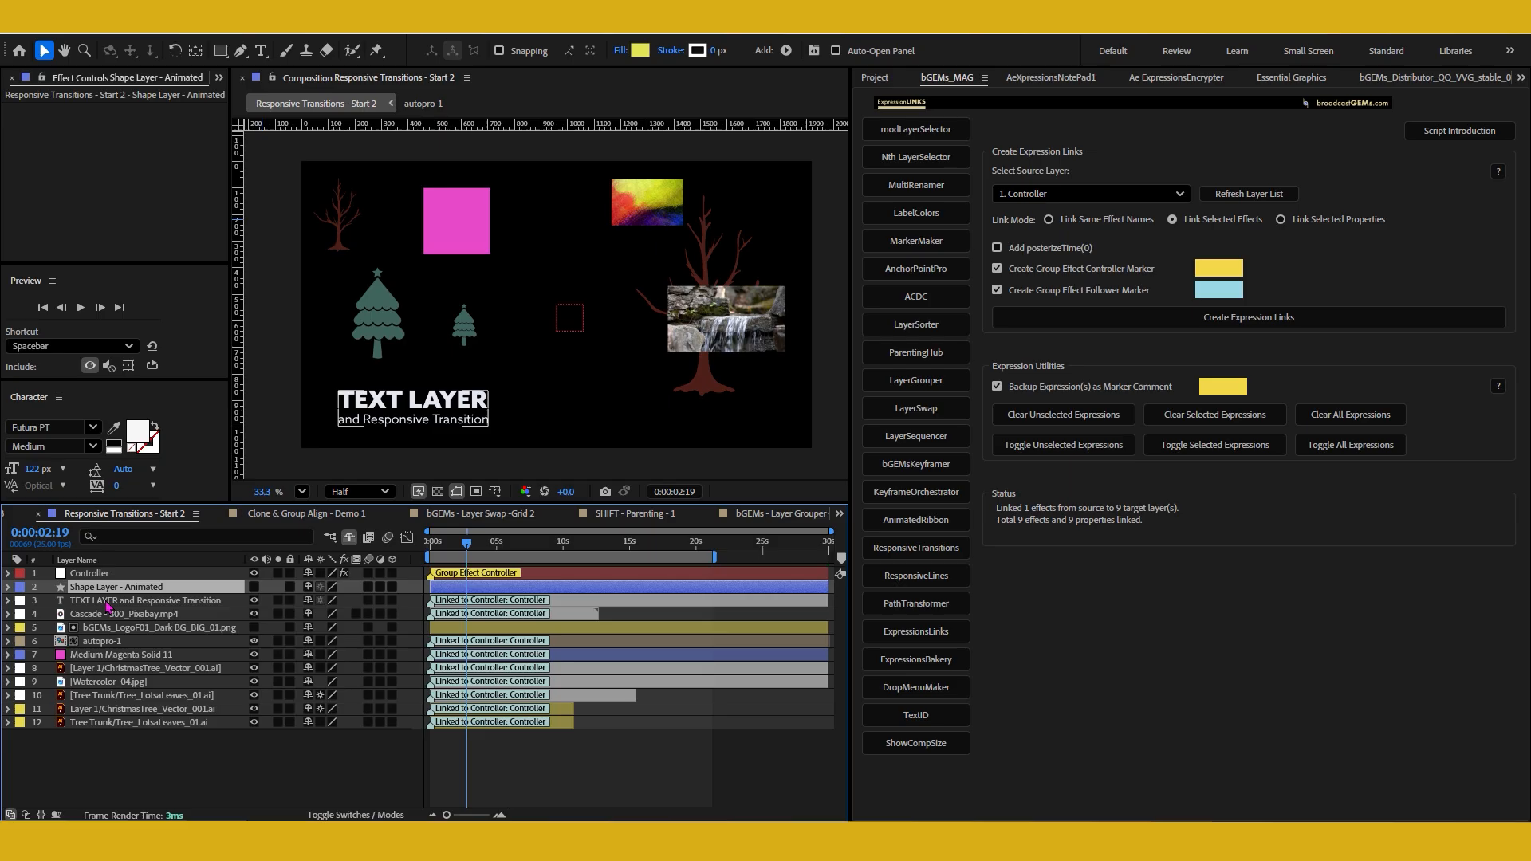
- Reveal Shape Layer - Animated's Position keyframes and show the layer soloed at the composition's start
{"action": "key", "text": "p"}
{"action": "left_click_drag", "start_coordinate": [449, 539], "coordinate": [430, 540]}
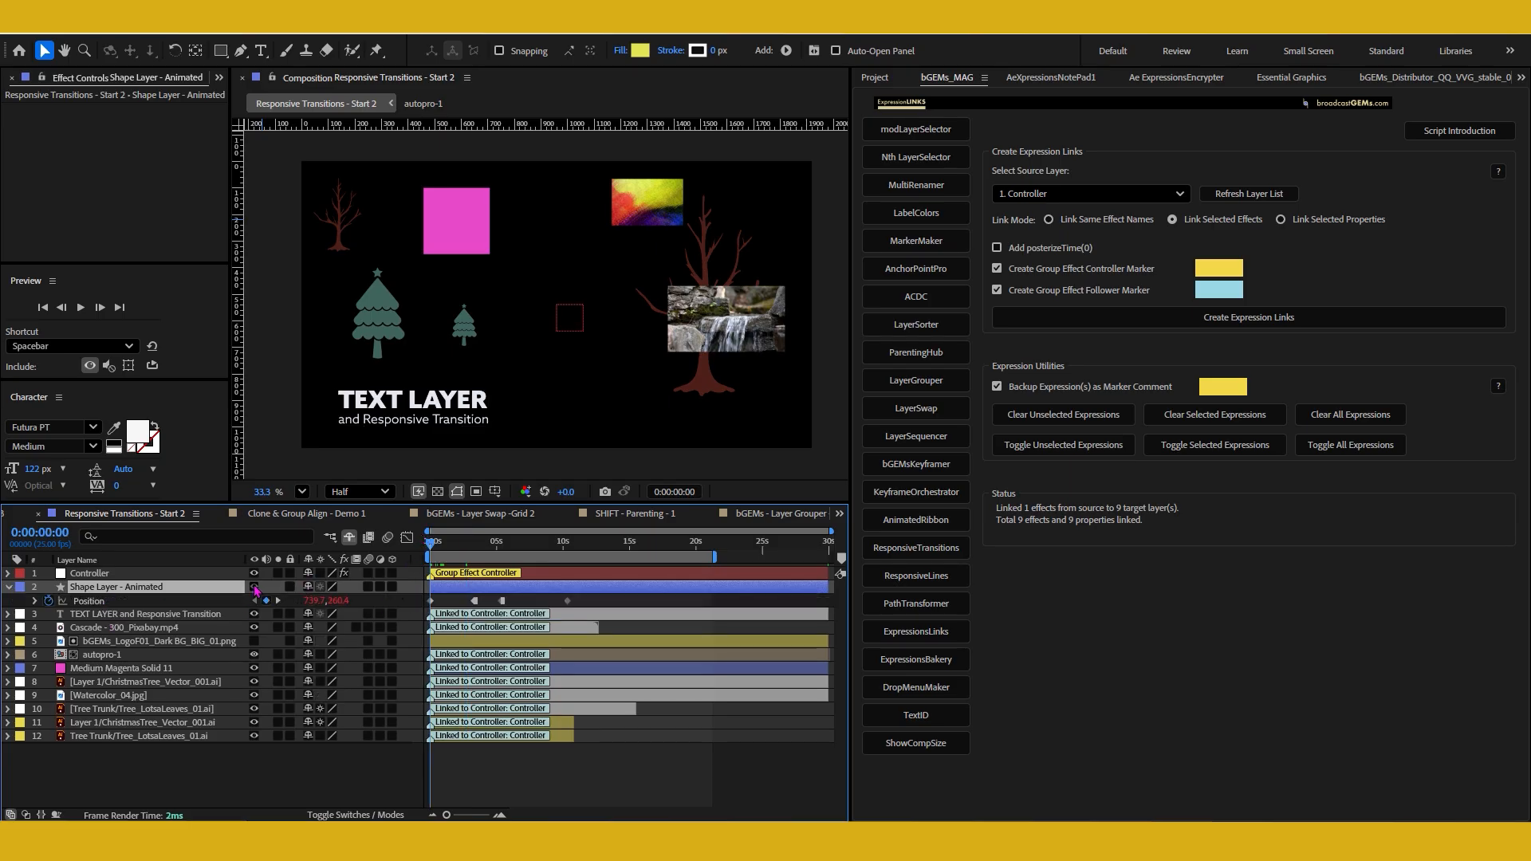
{"action": "left_click", "coordinate": [254, 587]}
{"action": "left_click", "coordinate": [277, 587]}
{"action": "left_click_drag", "start_coordinate": [434, 553], "coordinate": [403, 558]}
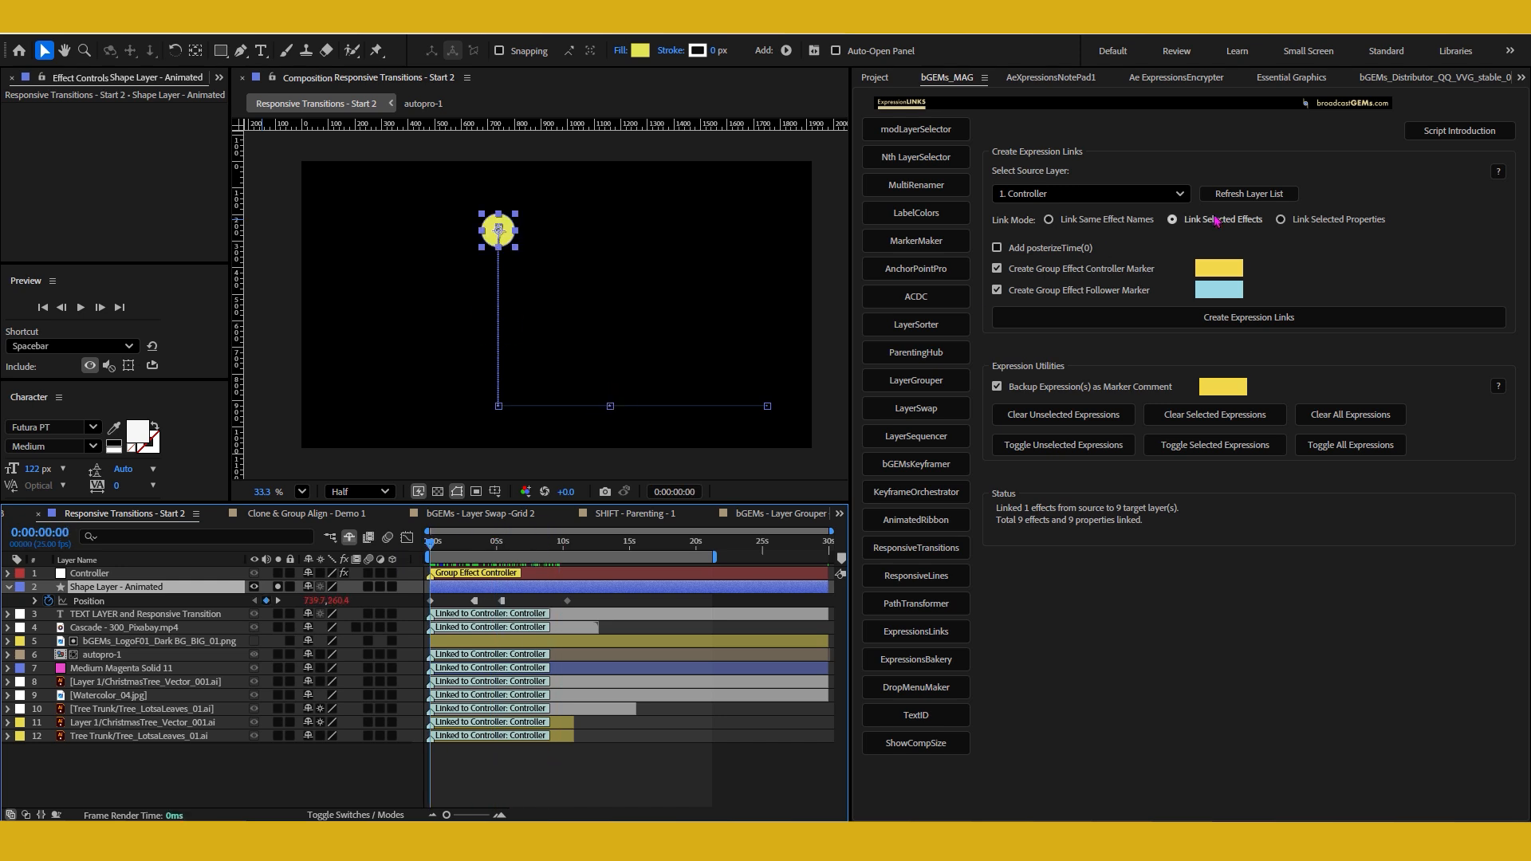
- Create a Responsive Slide Transition on Shape Layer - Animated in Matte (2-Layers) mode with keyframes at the layer inpoint, and hide shy layers
{"action": "left_click", "coordinate": [929, 555]}
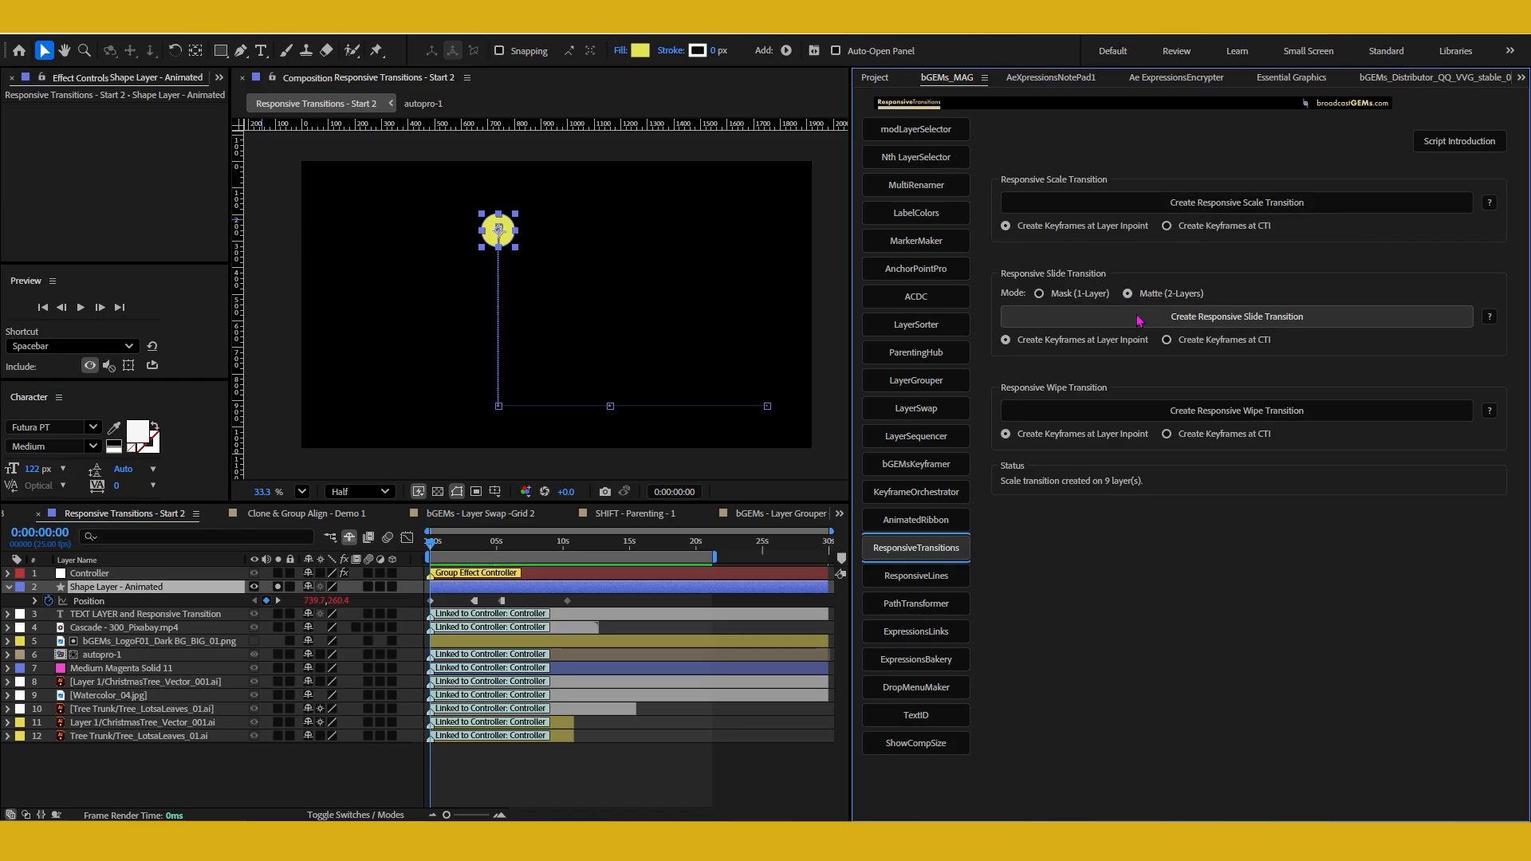
{"action": "left_click", "coordinate": [1138, 318]}
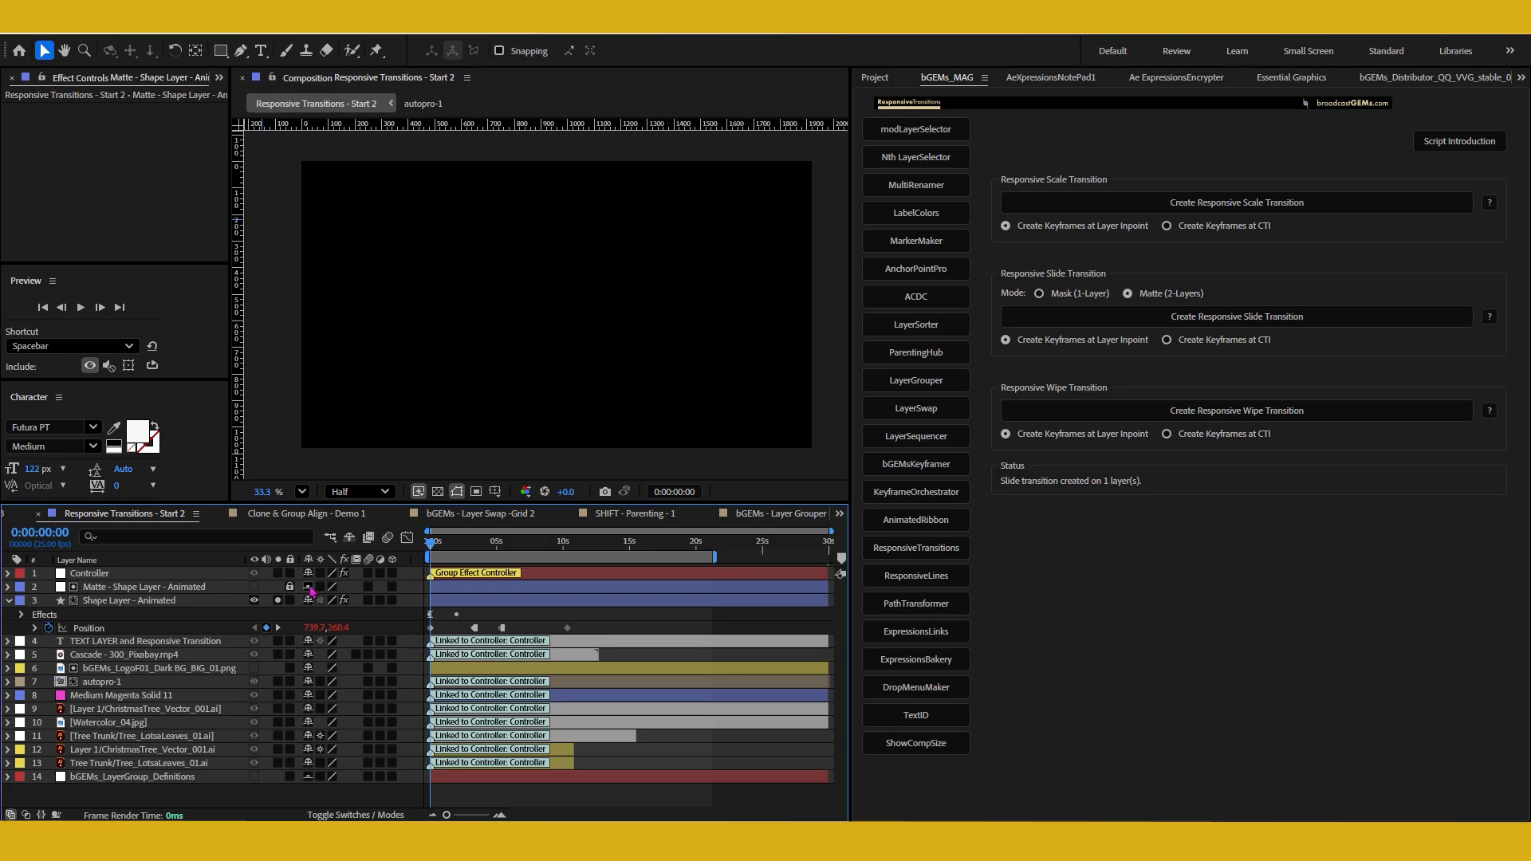
{"action": "left_click", "coordinate": [349, 537]}
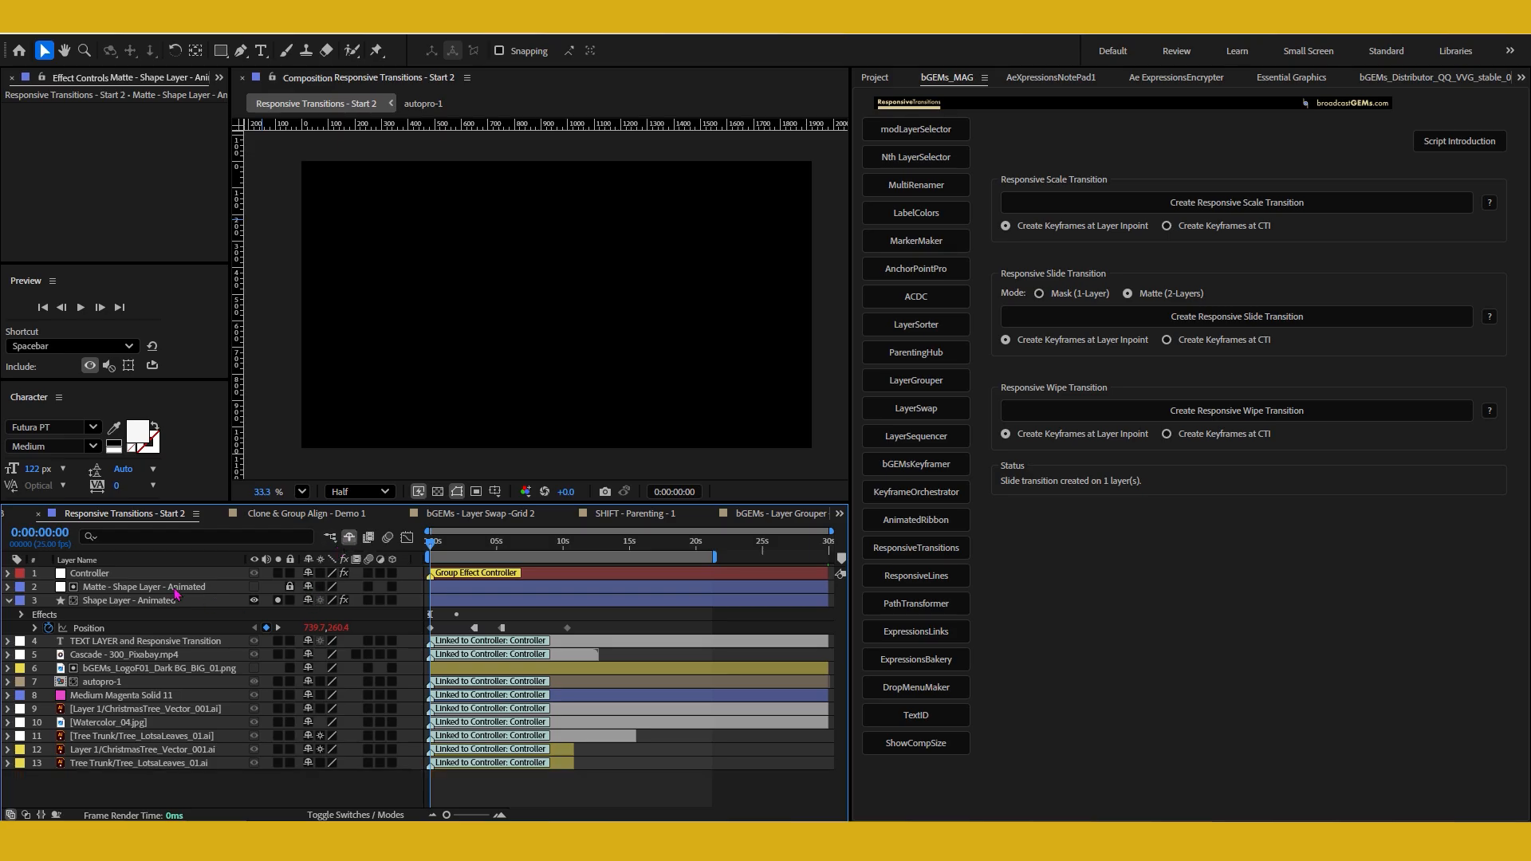
- Show the Modes column in the timeline to expose the layers' track mattes
{"action": "right_click", "coordinate": [403, 564]}
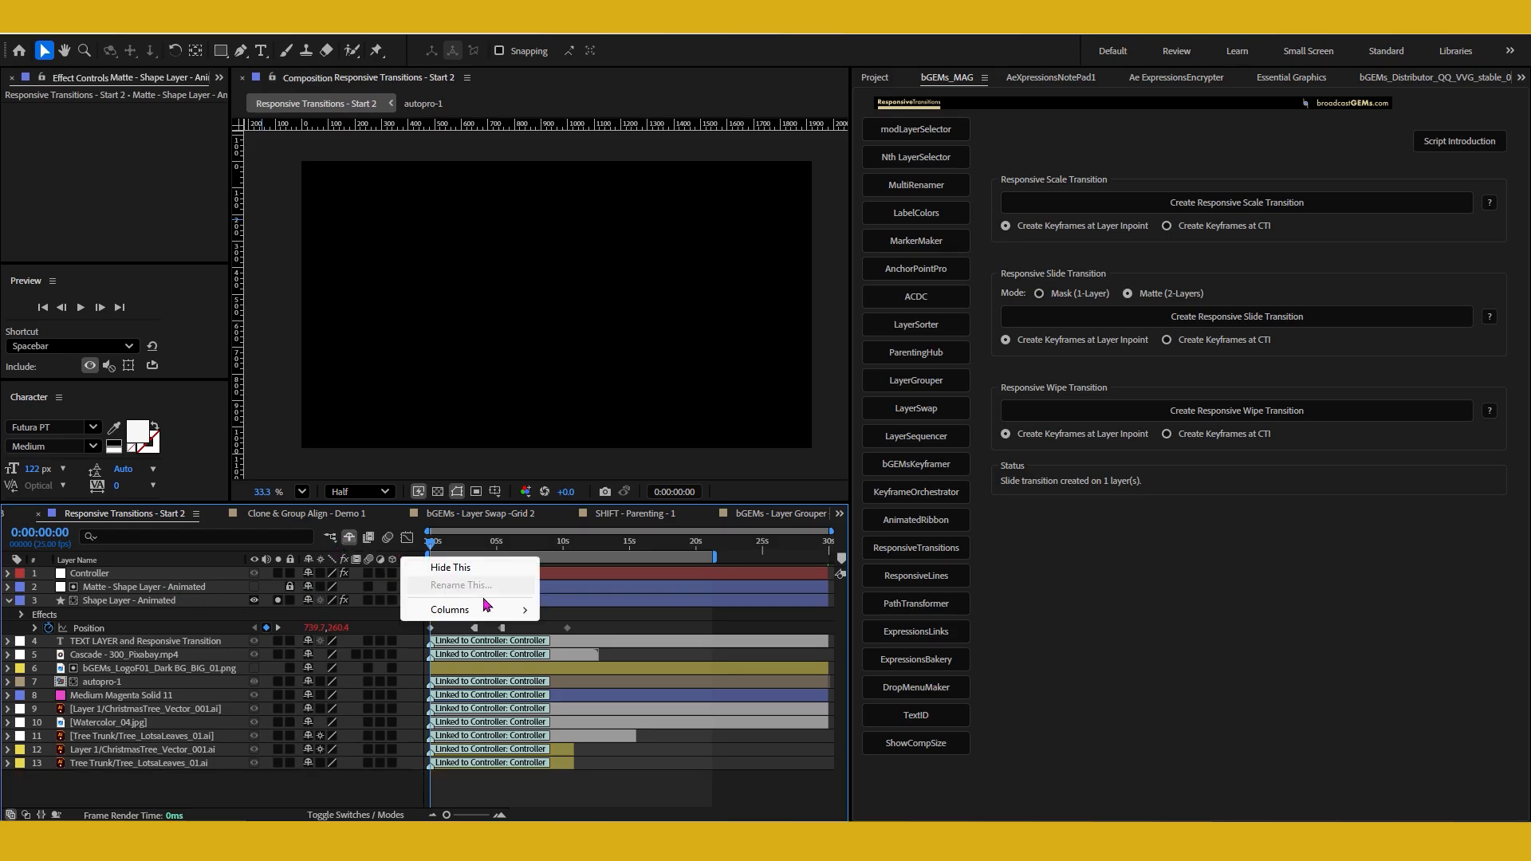
{"action": "mouse_move", "coordinate": [479, 609]}
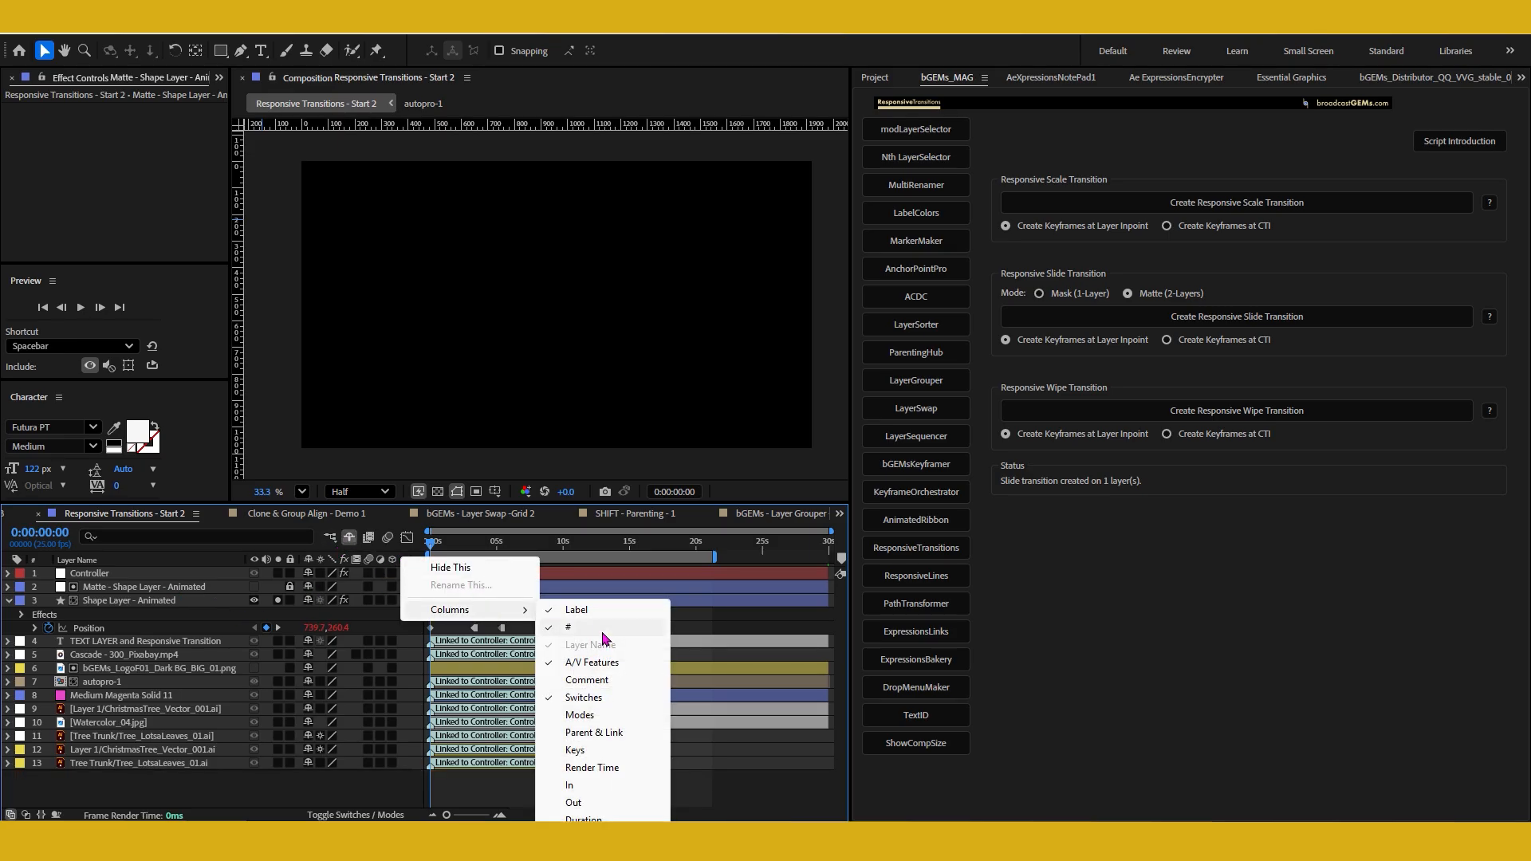
{"action": "left_click", "coordinate": [581, 714]}
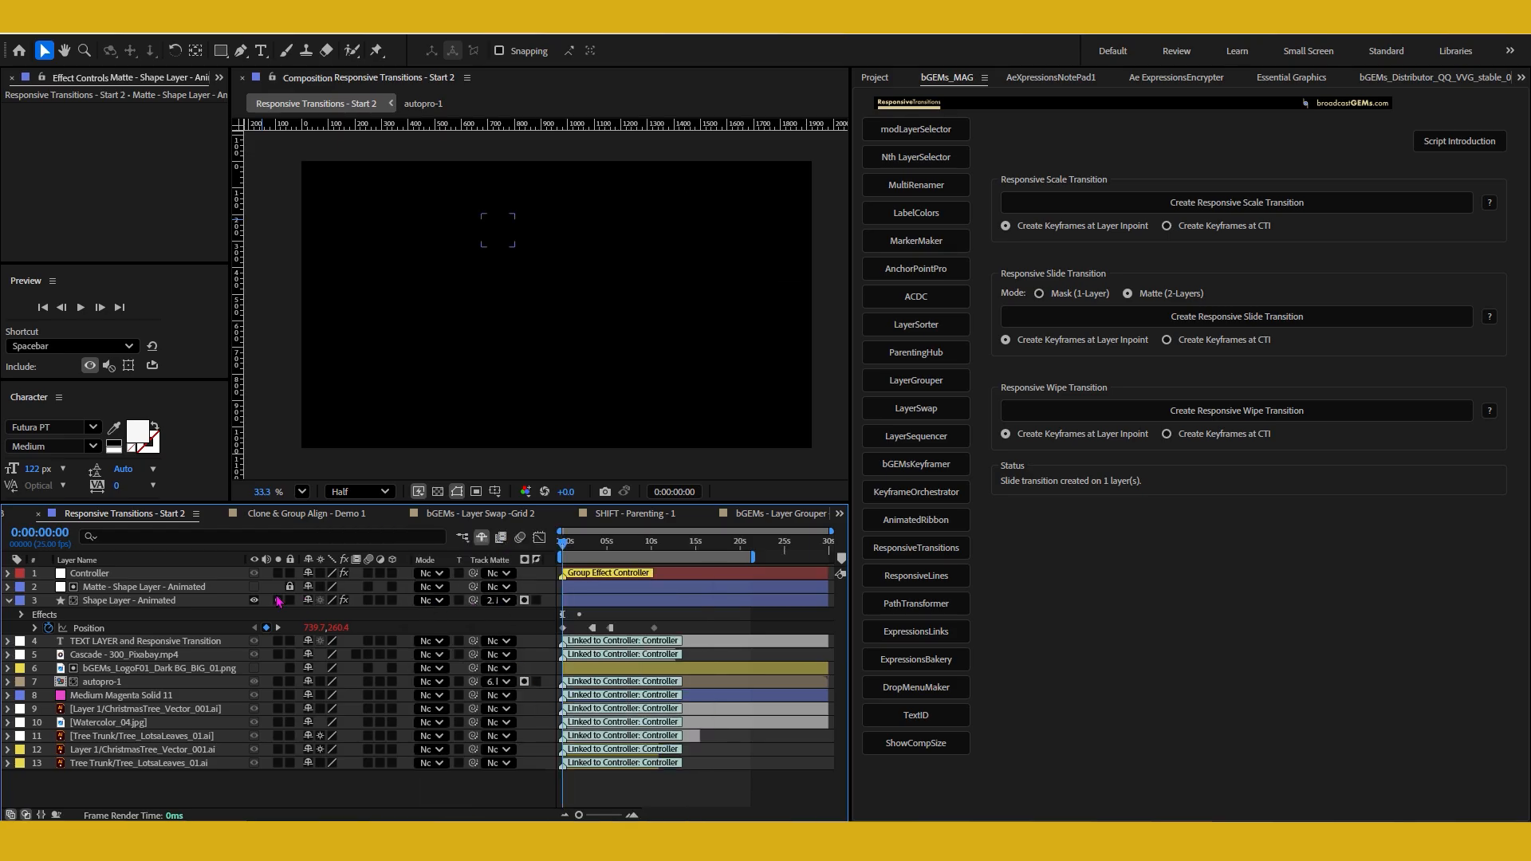
- Scrub the slide-in to 0:00:01:04 and set Shape Layer - Animated's Transition Direction to Top Center
{"action": "left_click_drag", "start_coordinate": [575, 543], "coordinate": [577, 580]}
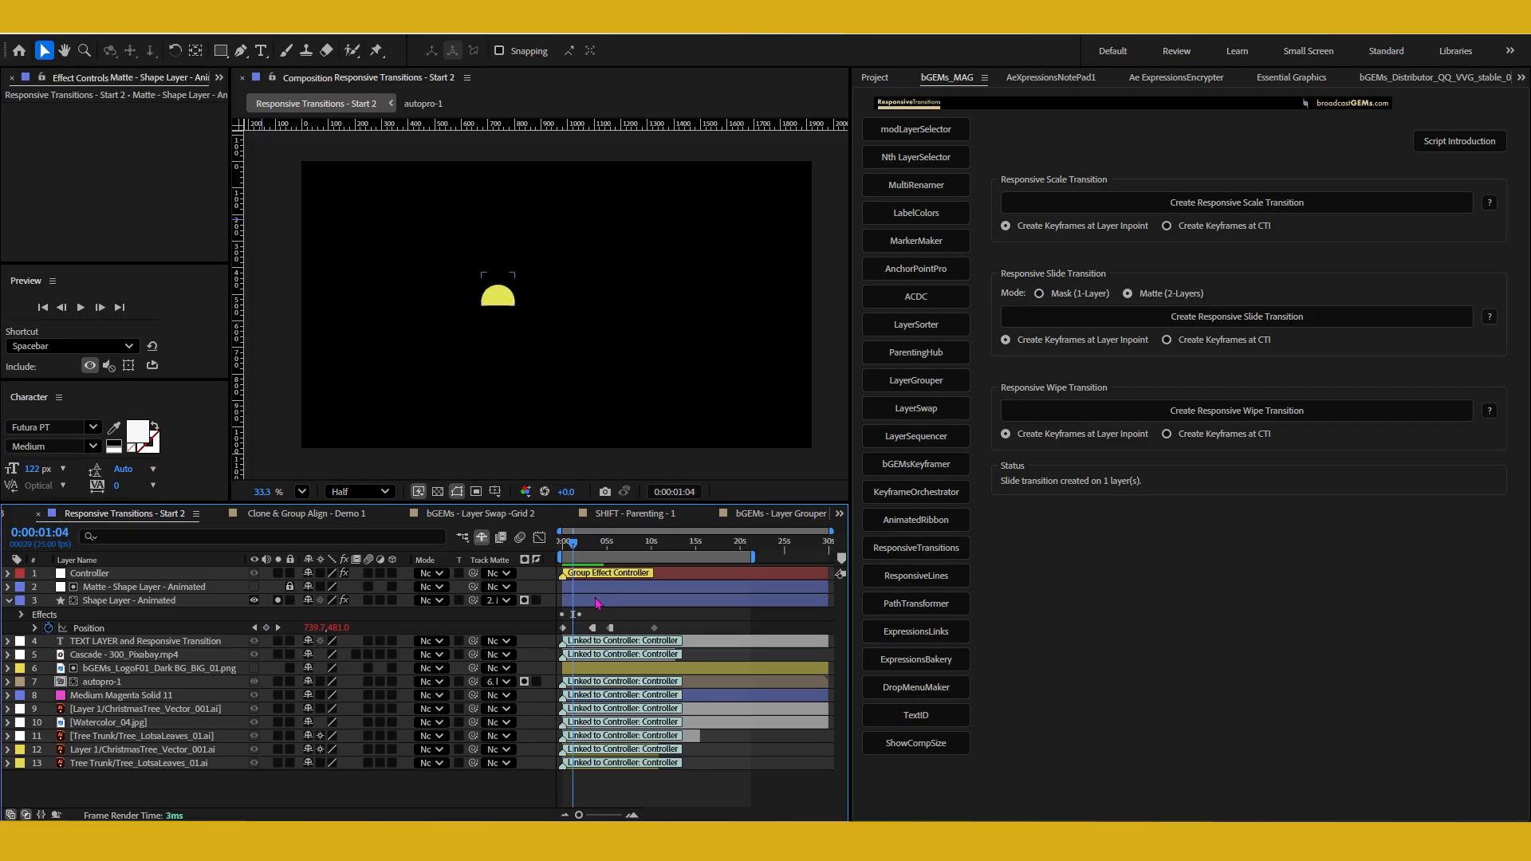
{"action": "left_click", "coordinate": [597, 603]}
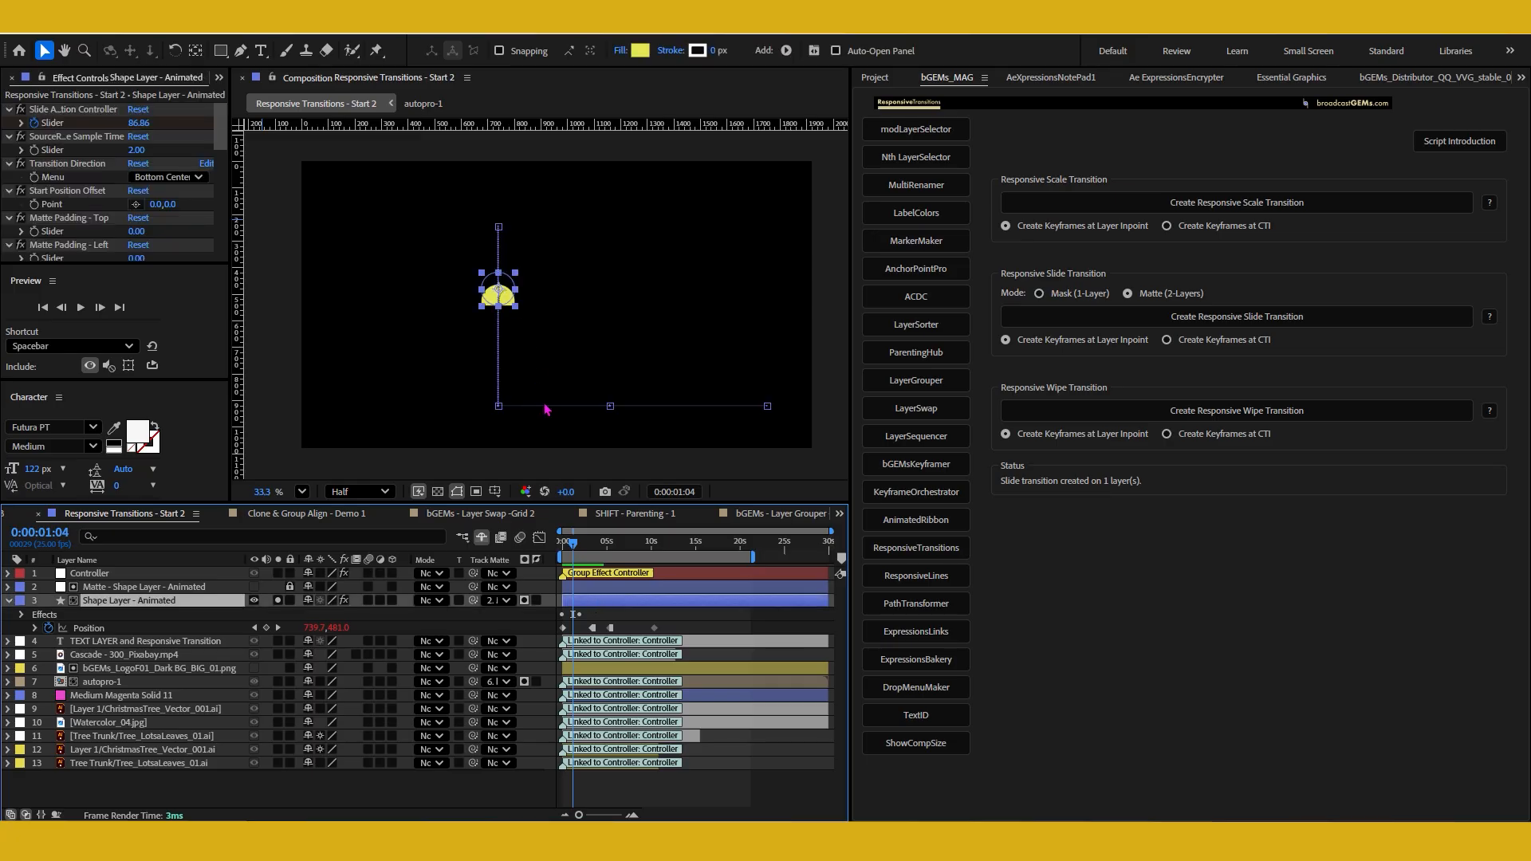
{"action": "left_click", "coordinate": [180, 180]}
{"action": "left_click", "coordinate": [195, 212]}
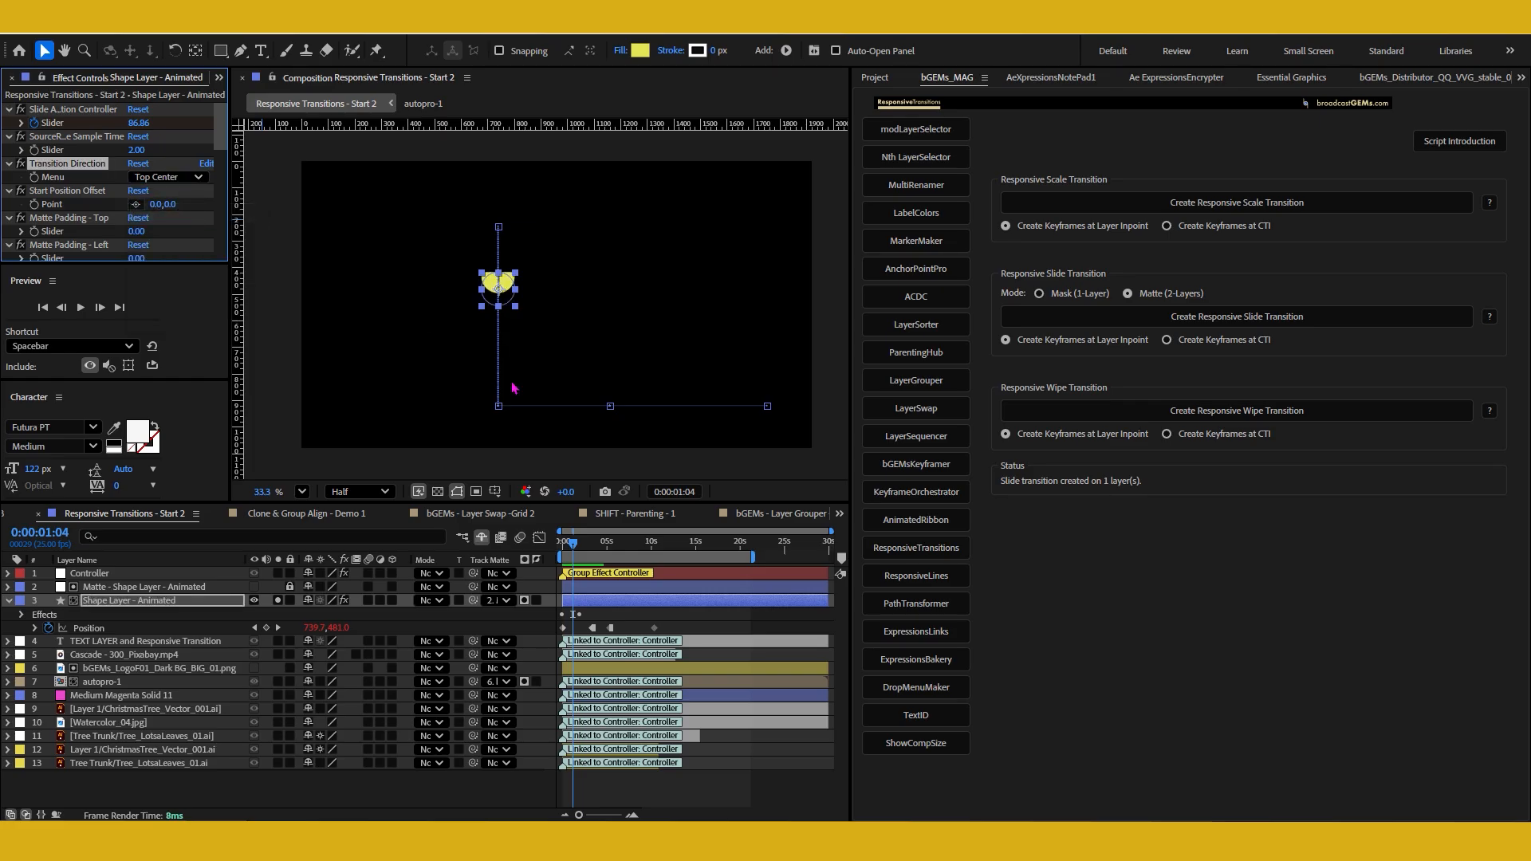
- Scrub the circle's slide transition, and play it from the composition's start
{"action": "left_click_drag", "start_coordinate": [573, 544], "coordinate": [601, 551]}
{"action": "key", "text": "Home"}
{"action": "key", "text": "space"}
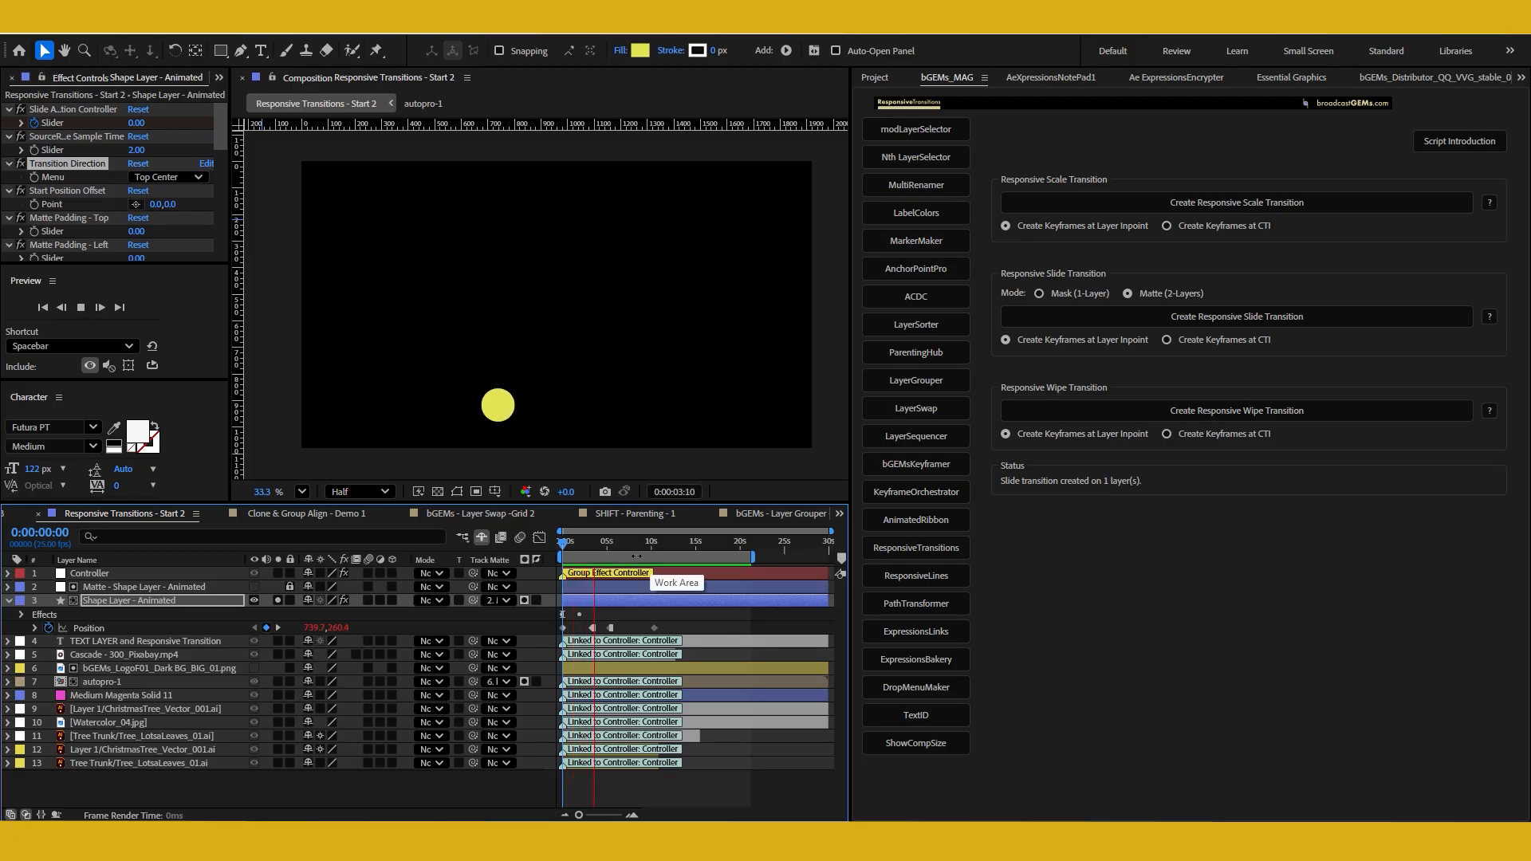
{"action": "key", "text": "space"}
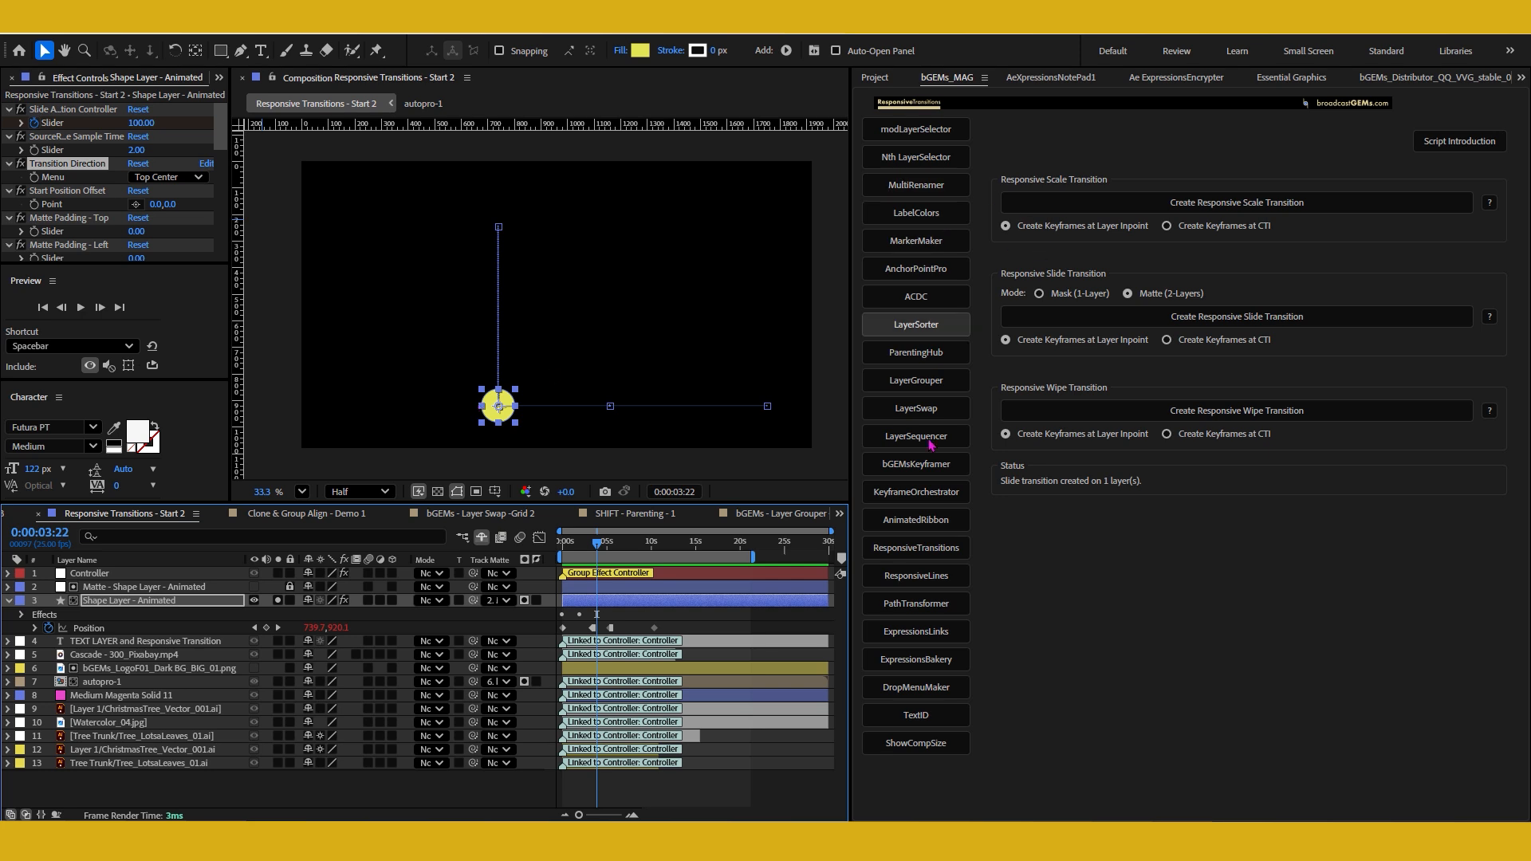
- Switch the script to ExpressionsLinks and turn on the composition's transparency grid
{"action": "left_click", "coordinate": [925, 551]}
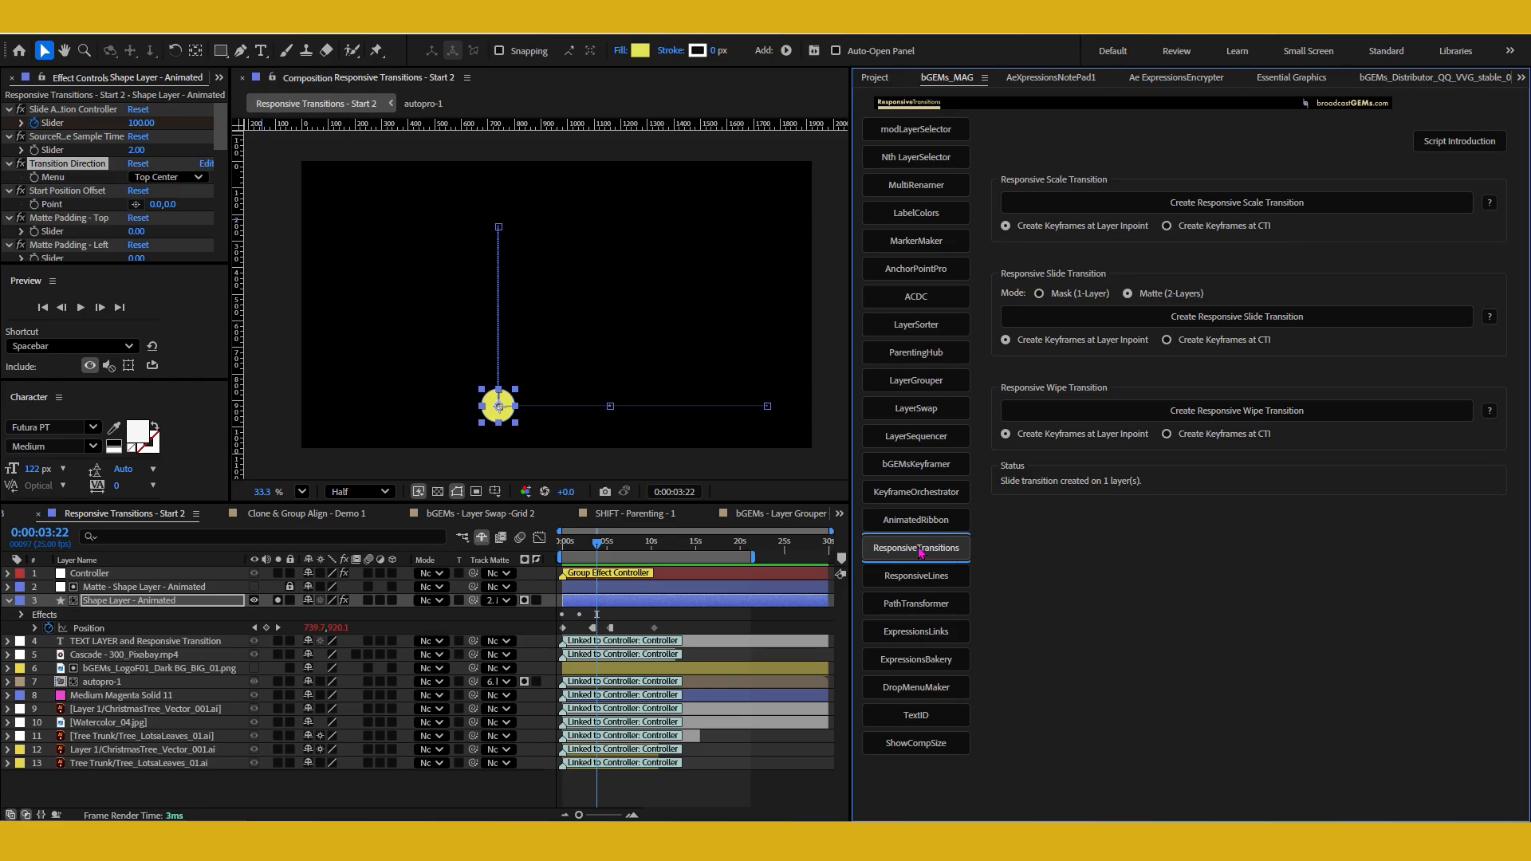
{"action": "left_click", "coordinate": [923, 633]}
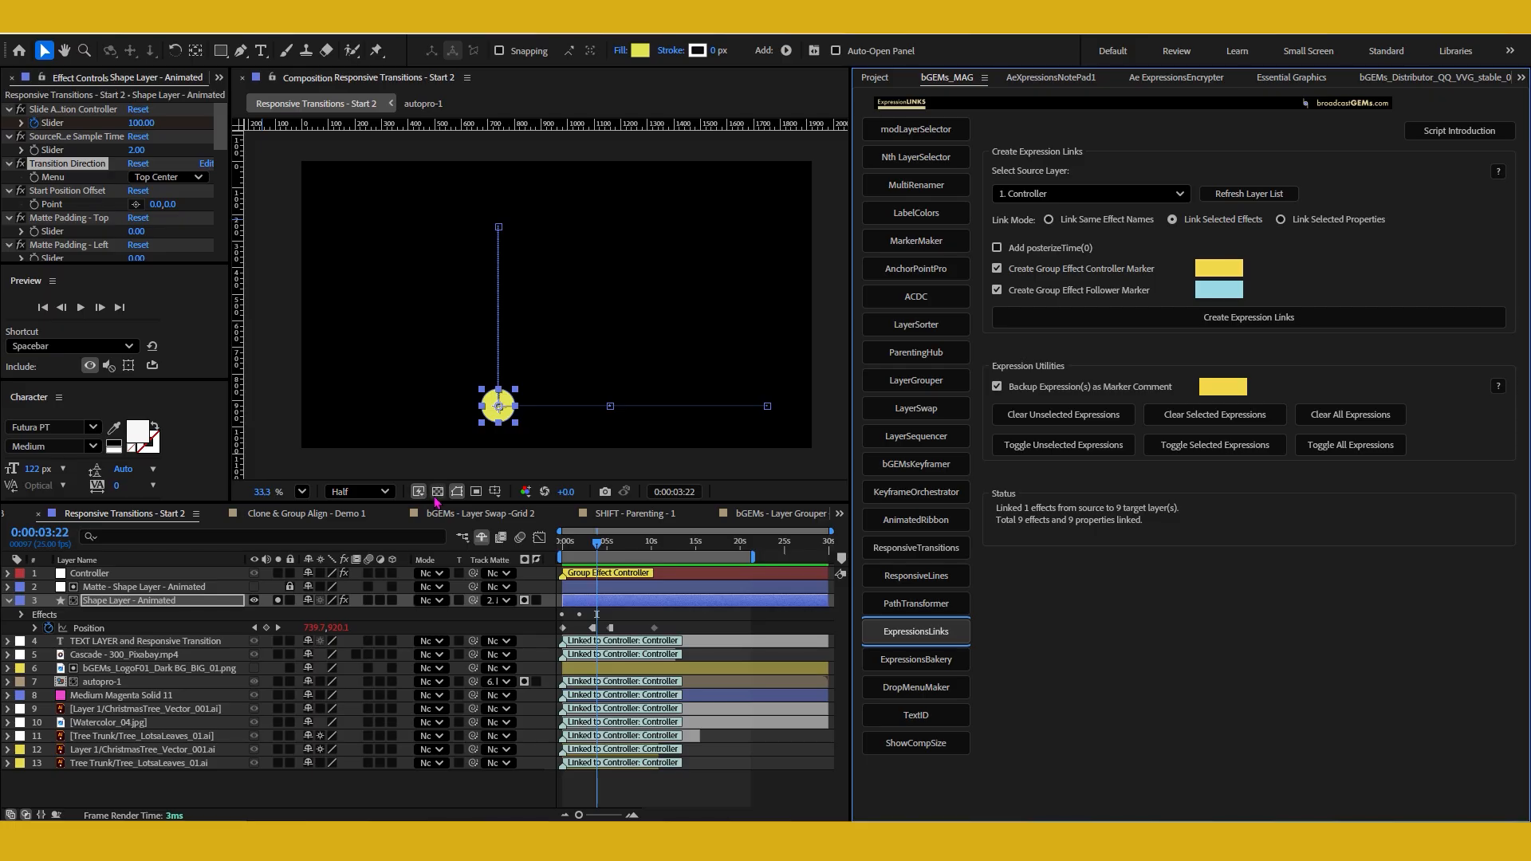
{"action": "left_click", "coordinate": [437, 492]}
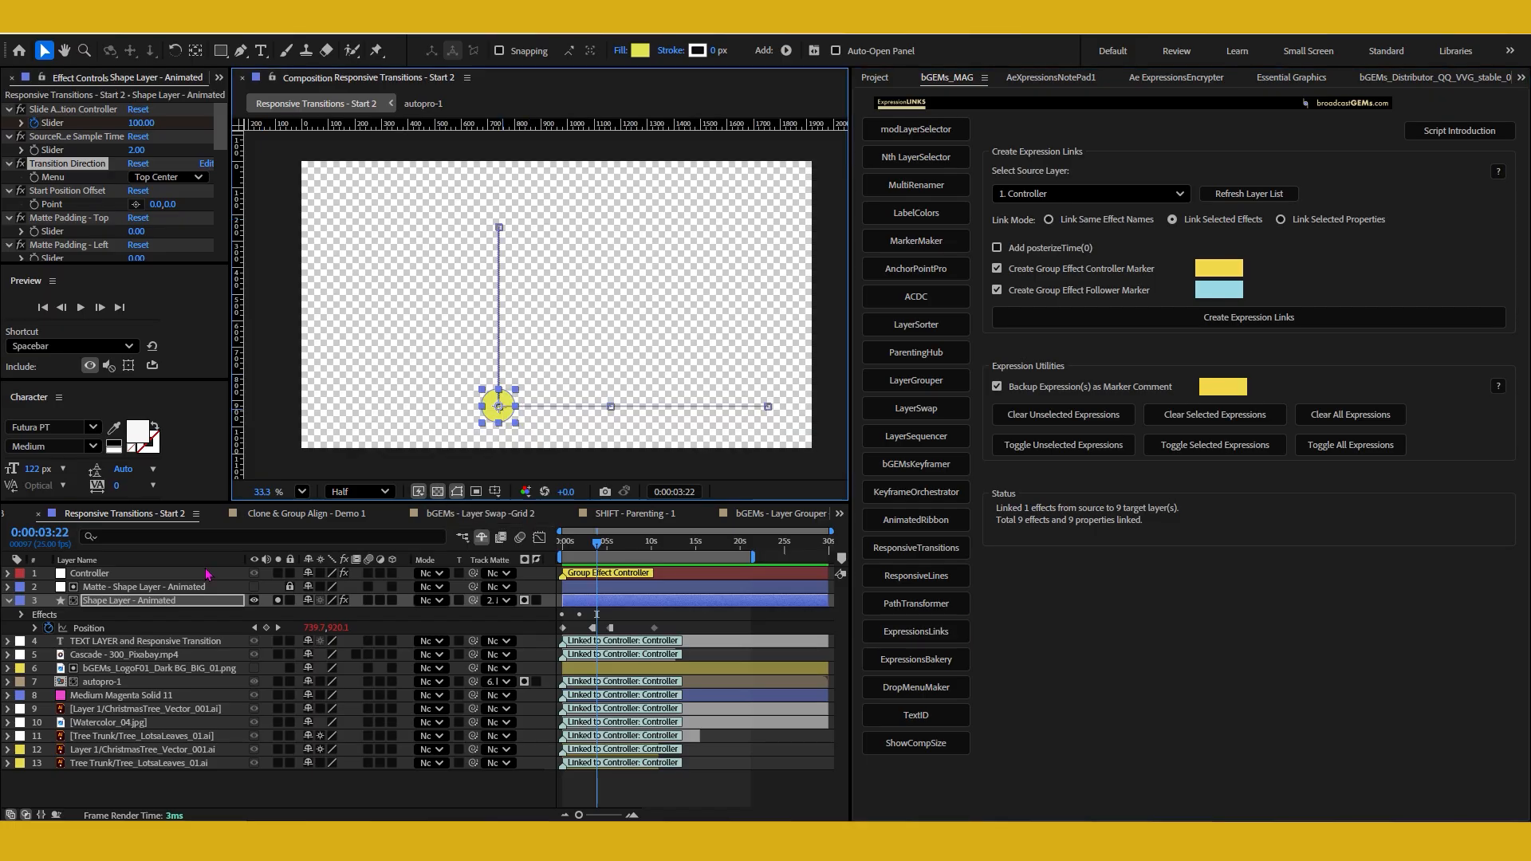
- Collapse Shape Layer - Animated, take it out of solo and hide it
{"action": "left_click", "coordinate": [10, 602]}
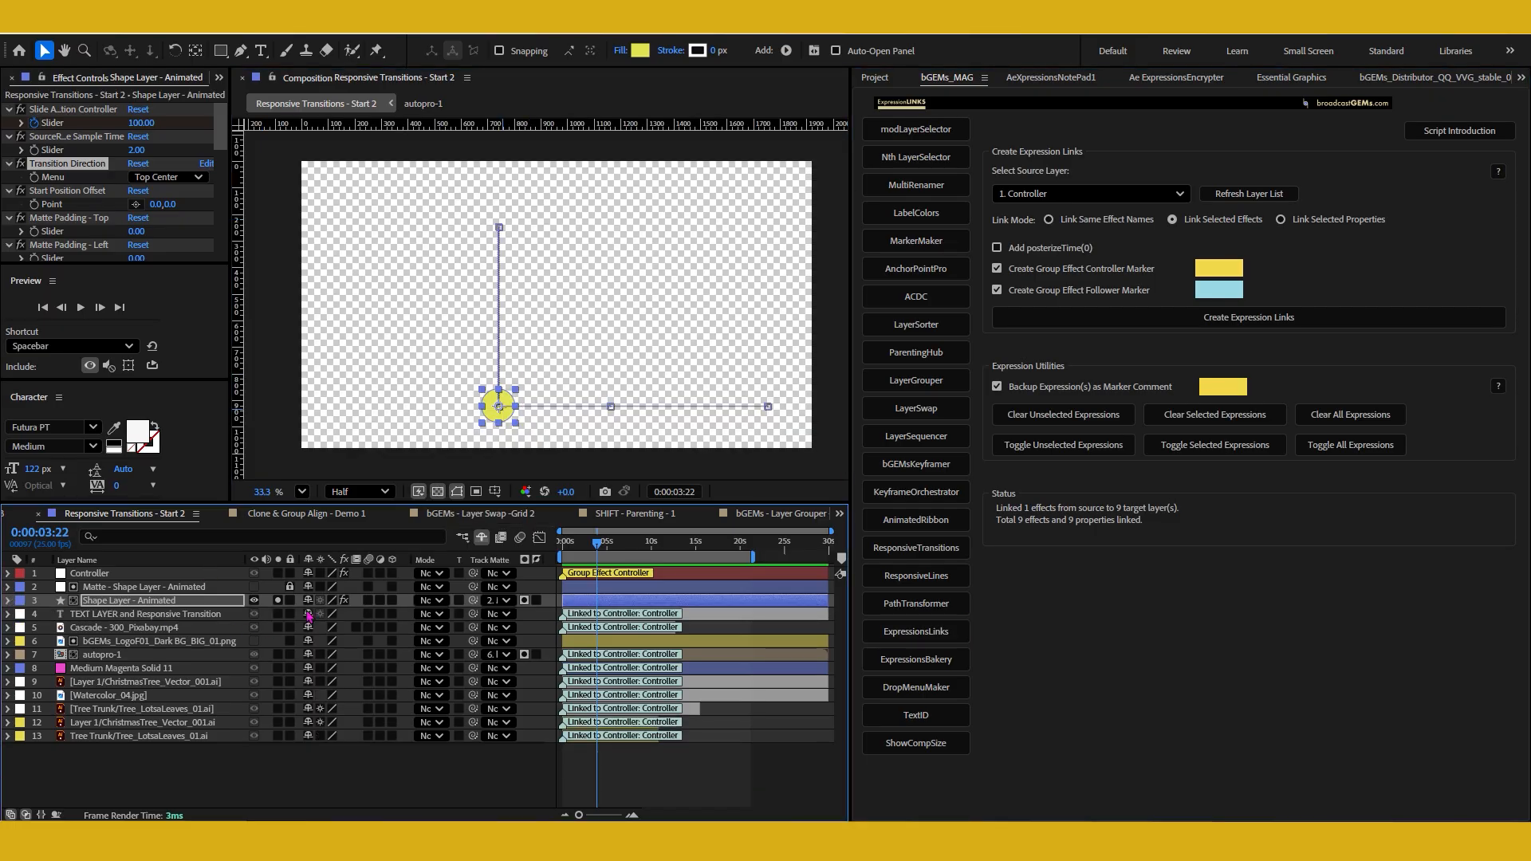
{"action": "left_click", "coordinate": [254, 600]}
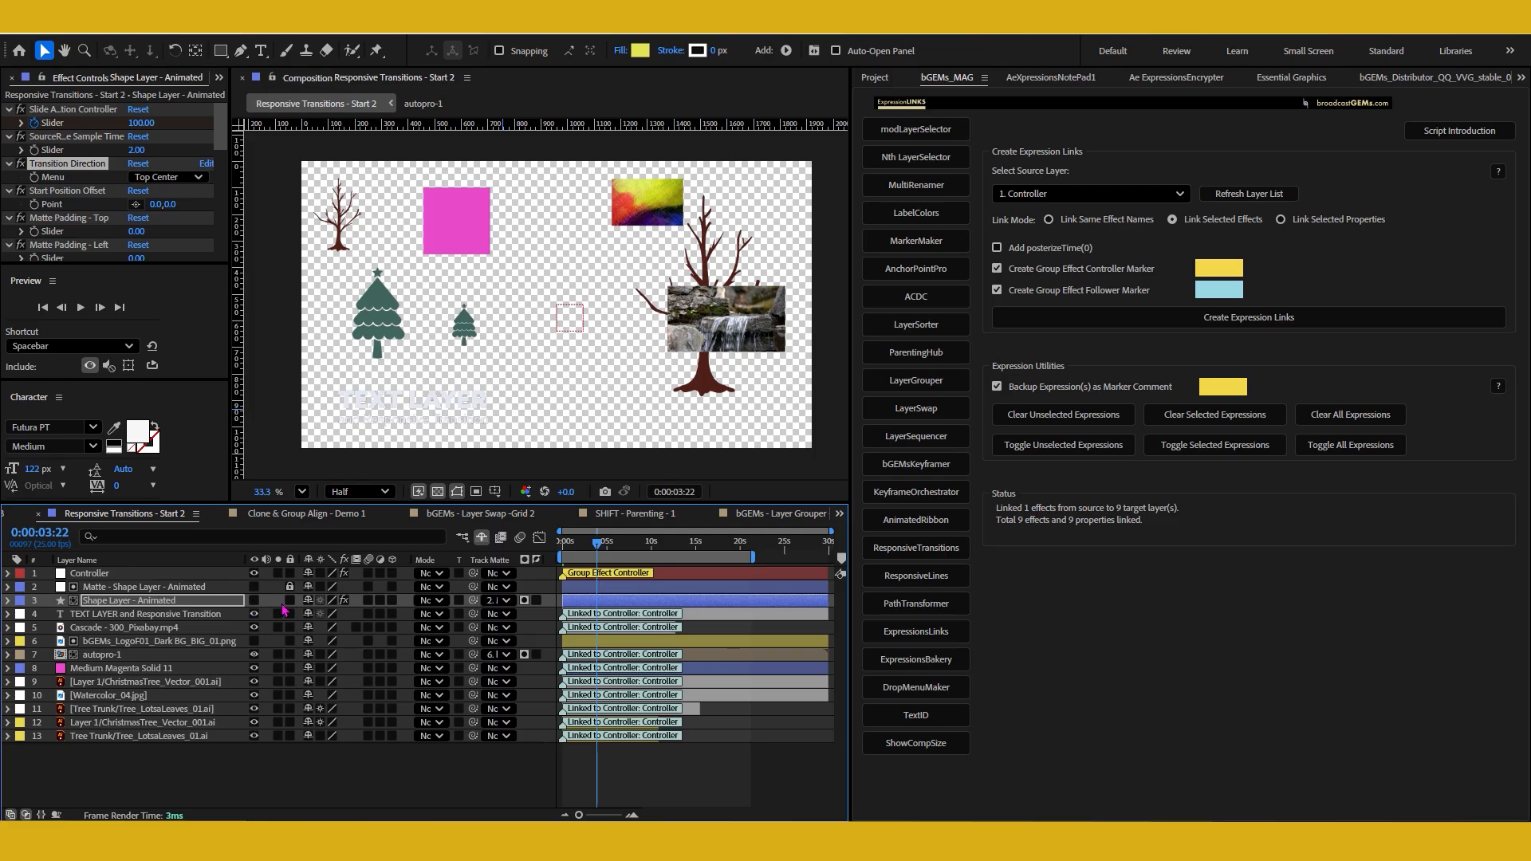
- Delete all effects from the Controller layer
{"action": "left_click", "coordinate": [213, 574]}
{"action": "left_click", "coordinate": [102, 172]}
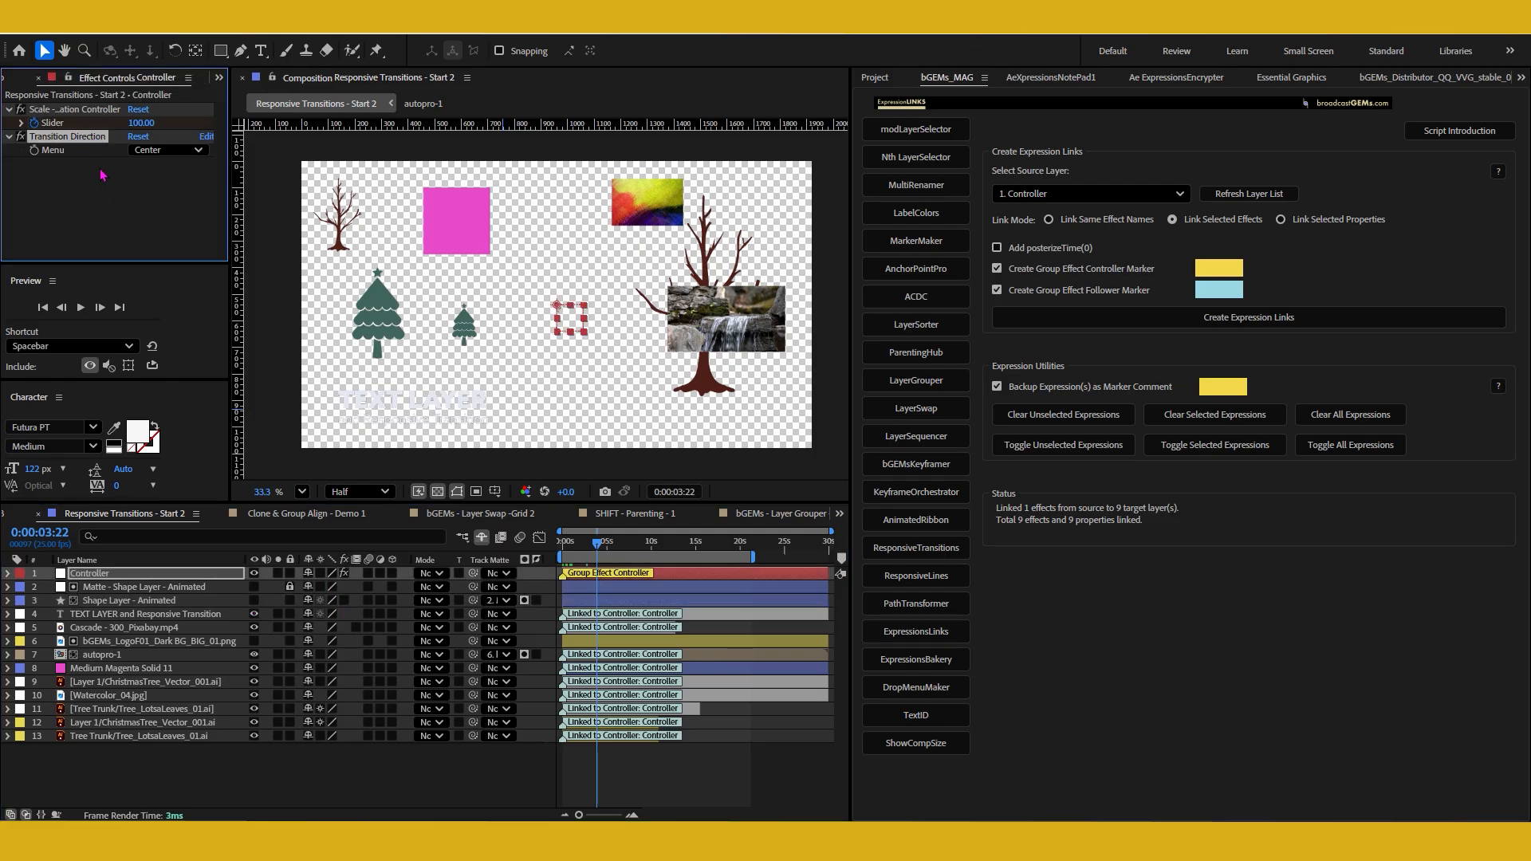
{"action": "key", "text": "ctrl+a"}
{"action": "key", "text": "Delete"}
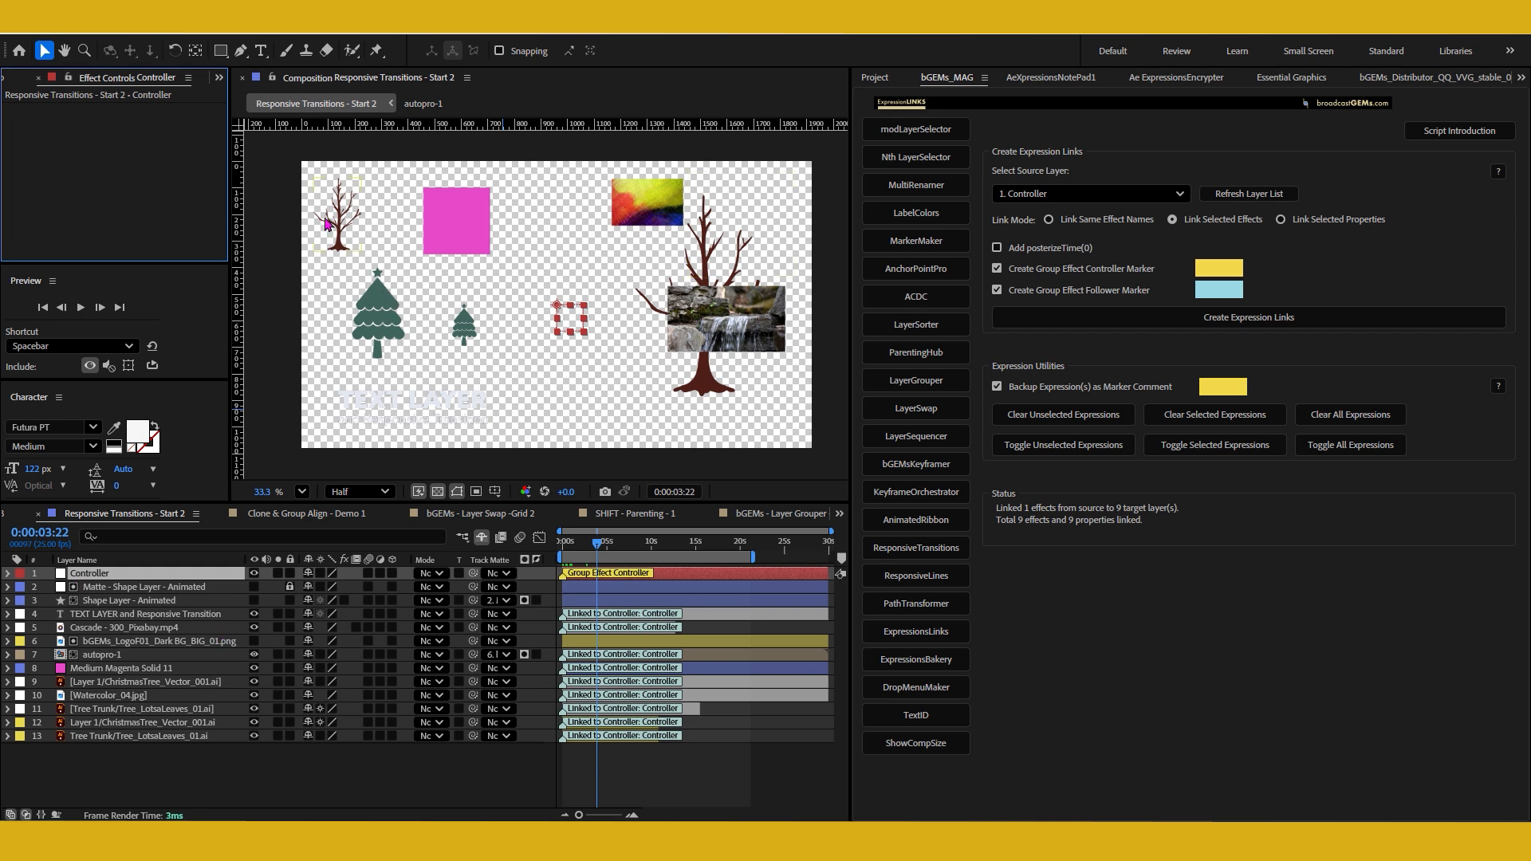
- Select the small bare tree, magenta solid and large Christmas tree, and move their layers to the bottom of the layer stack
{"action": "left_click", "coordinate": [342, 238]}
{"action": "left_click", "coordinate": [448, 227], "text": "shift"}
{"action": "left_click", "coordinate": [387, 332], "text": "shift"}
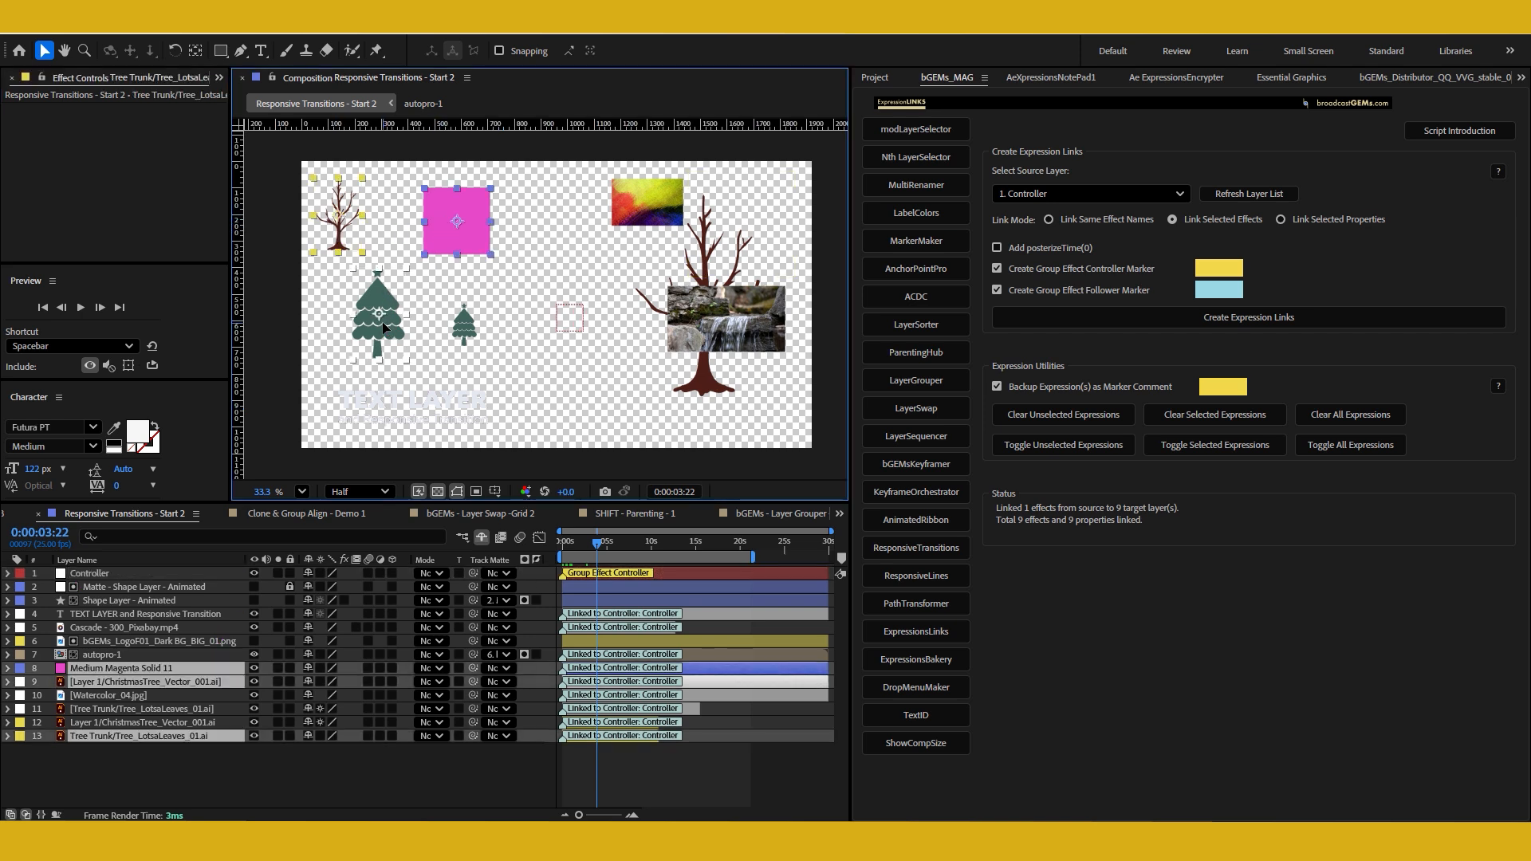
{"action": "left_click_drag", "start_coordinate": [206, 687], "coordinate": [199, 727]}
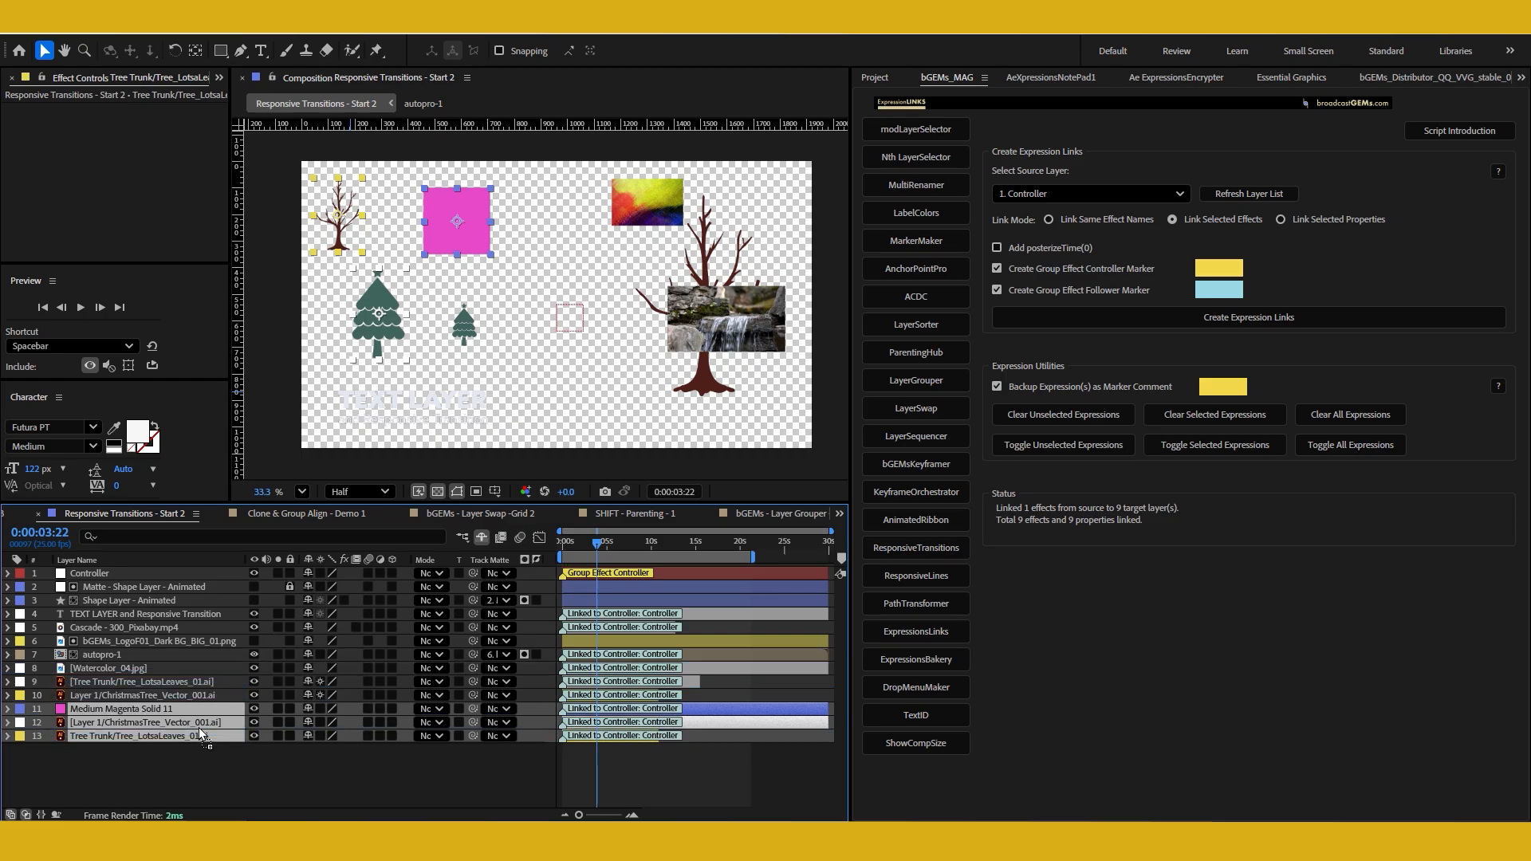
- Reveal the three selected layers' Position properties and go to the composition's last frame
{"action": "key", "text": "p"}
{"action": "key", "text": "End"}
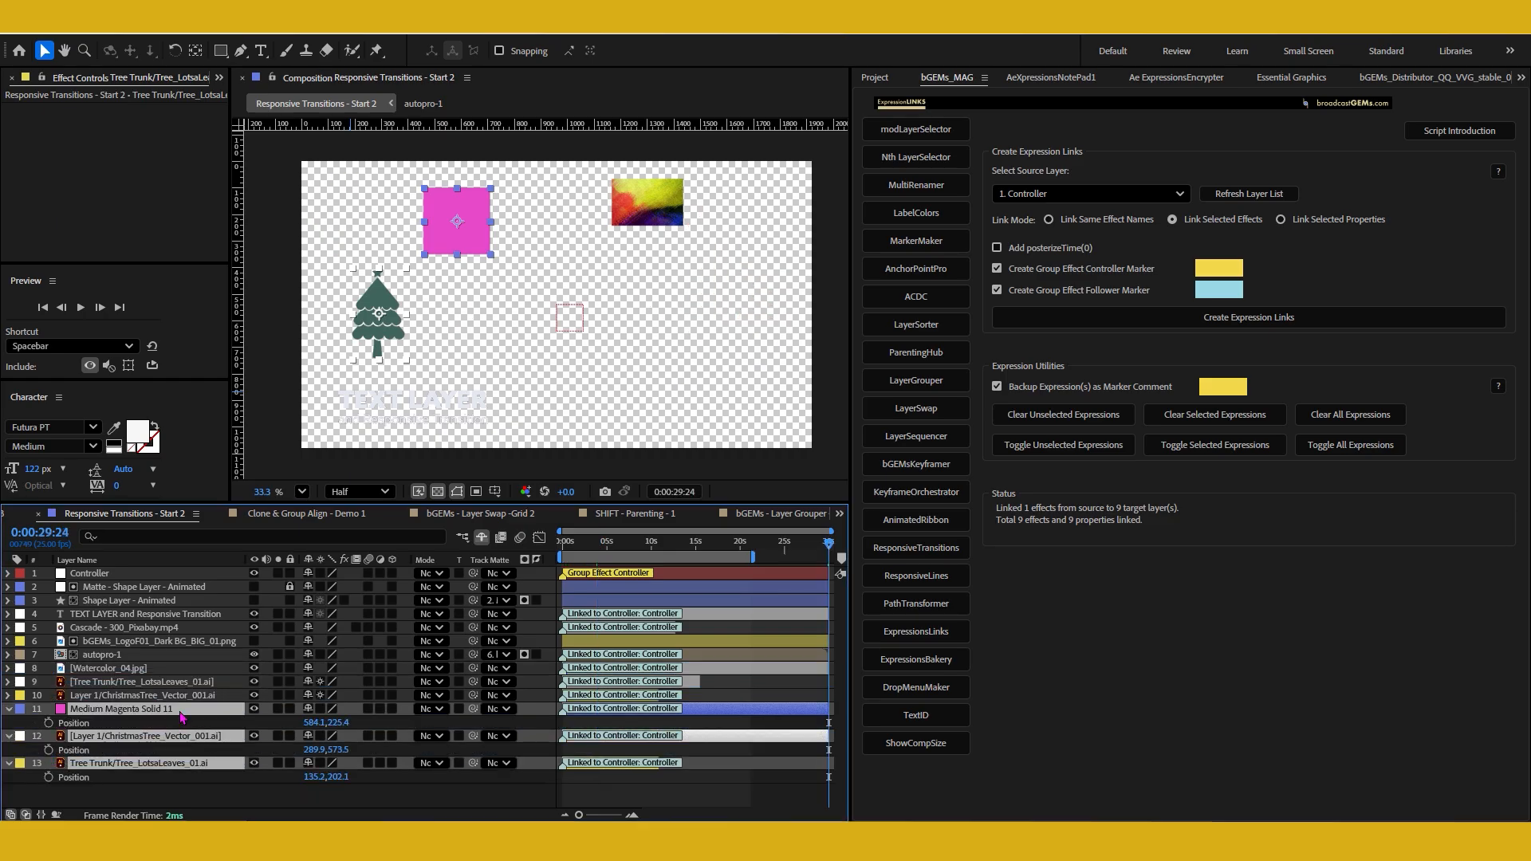
{"action": "key", "text": "ctrl+space"}
{"action": "key", "text": "Escape"}
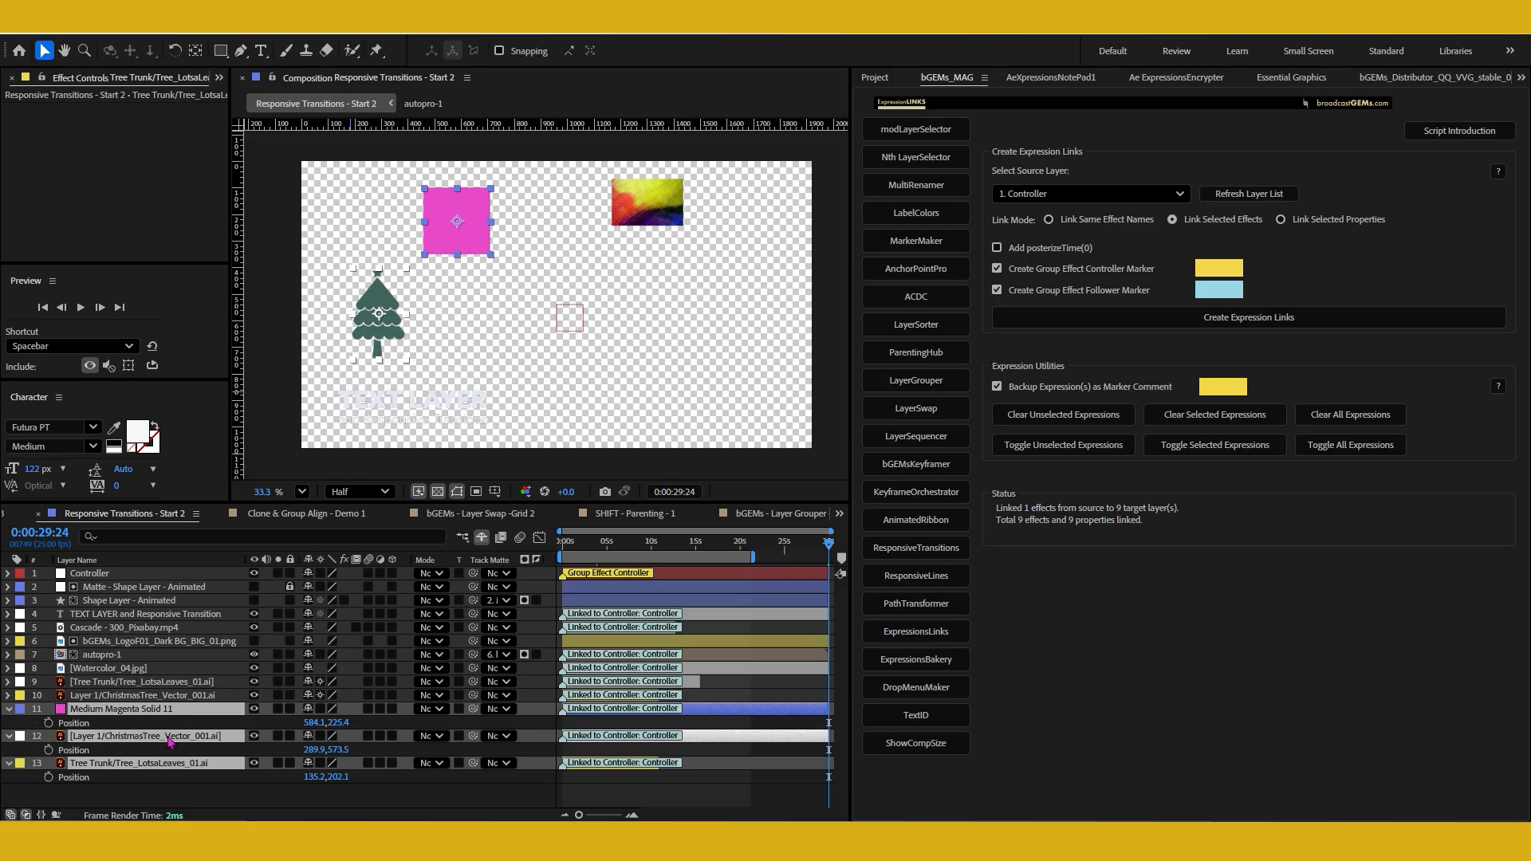
- Apply the Drop Shadow effect to the bottom Tree Trunk/Tree_LotsaLeaves_01.ai layer
{"action": "left_click", "coordinate": [154, 800]}
{"action": "left_click", "coordinate": [154, 766]}
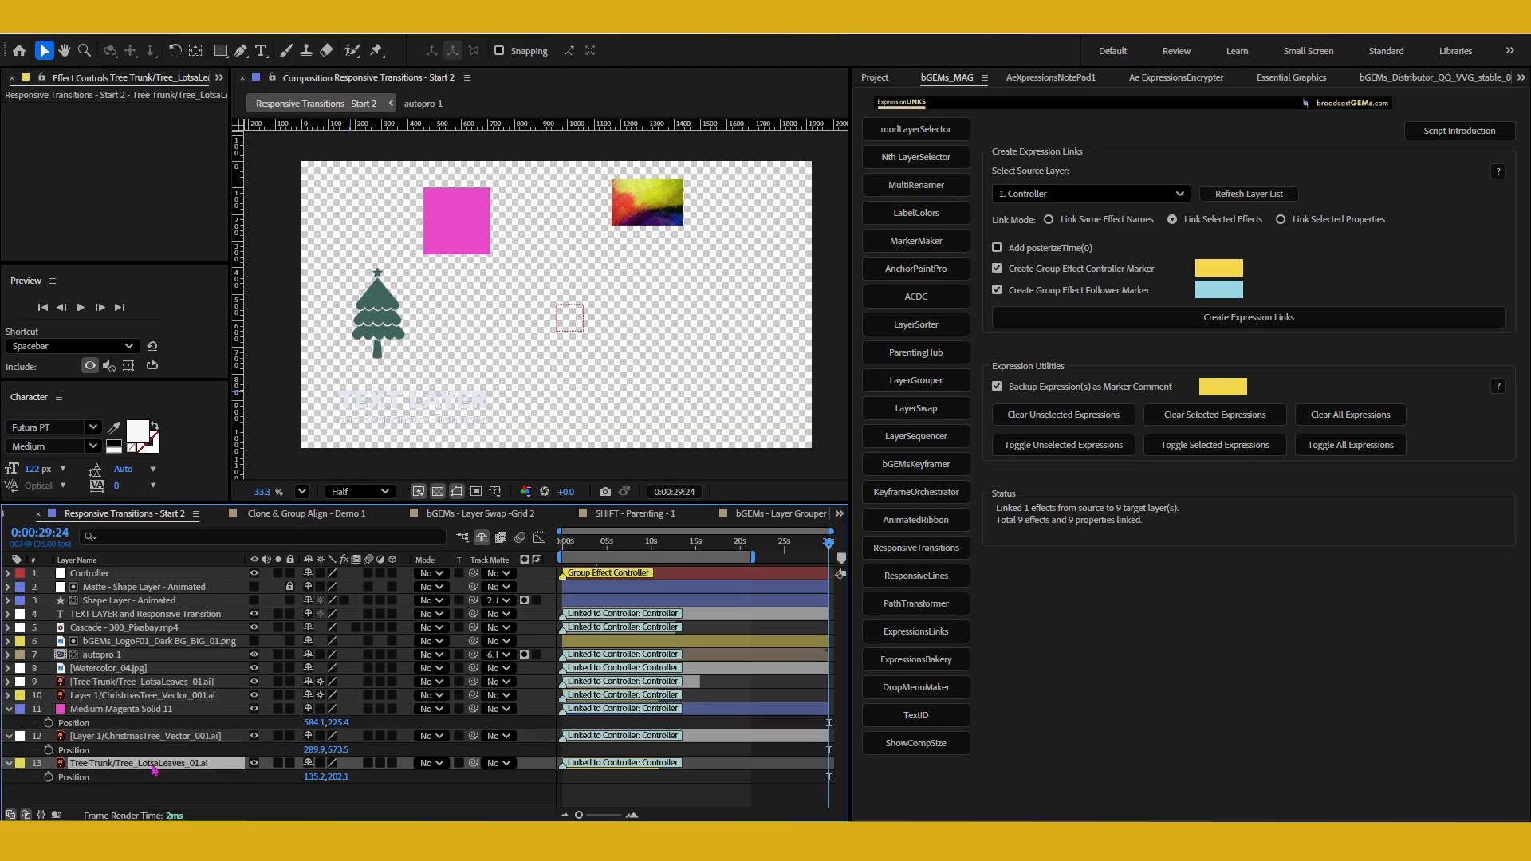
{"action": "key", "text": "ctrl+space"}
{"action": "type", "text": "dr"}
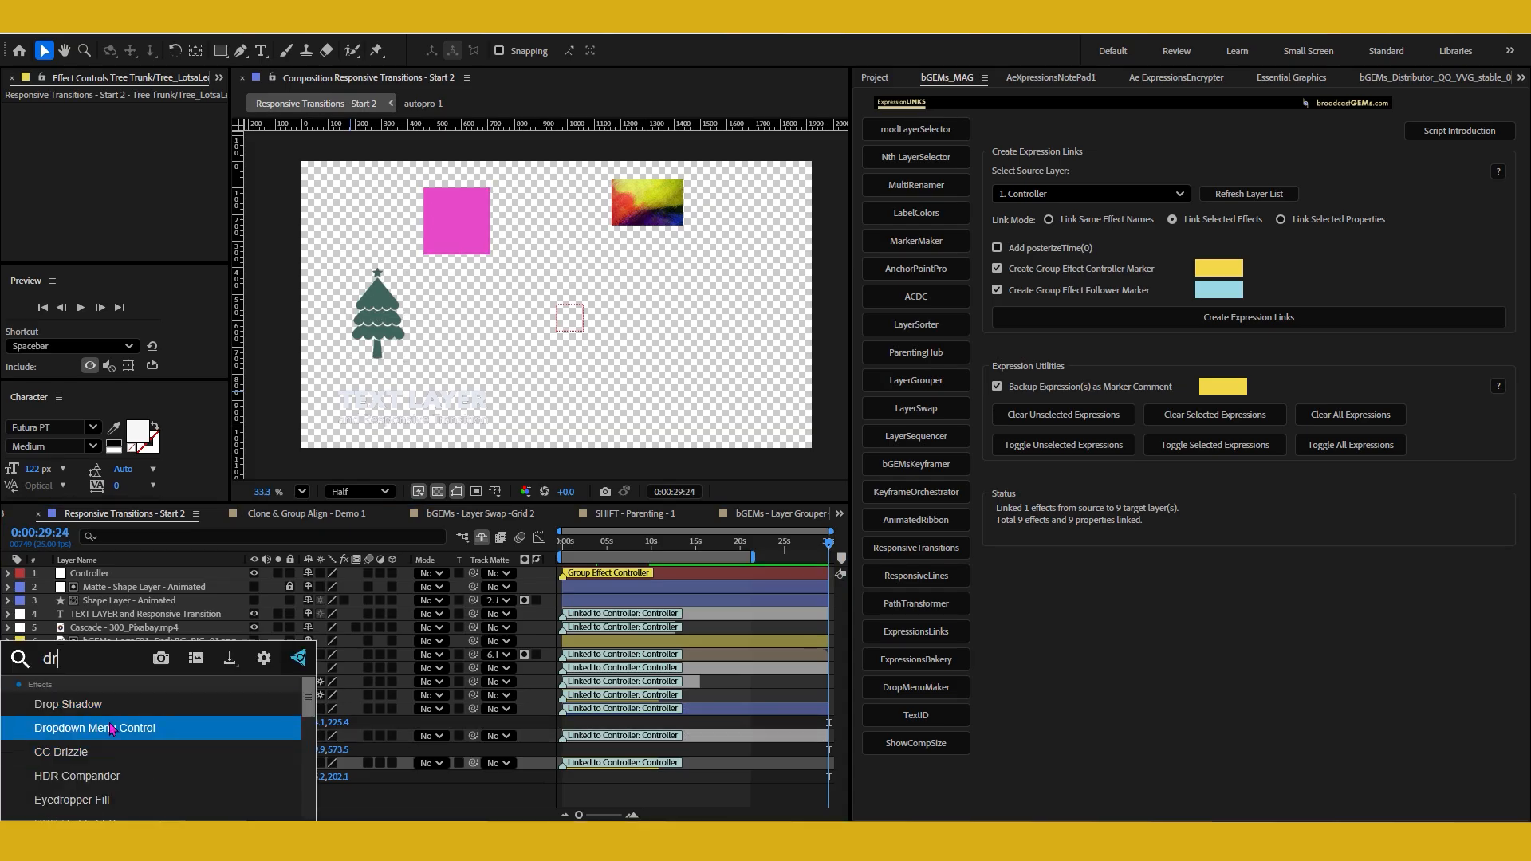
{"action": "left_click", "coordinate": [103, 708]}
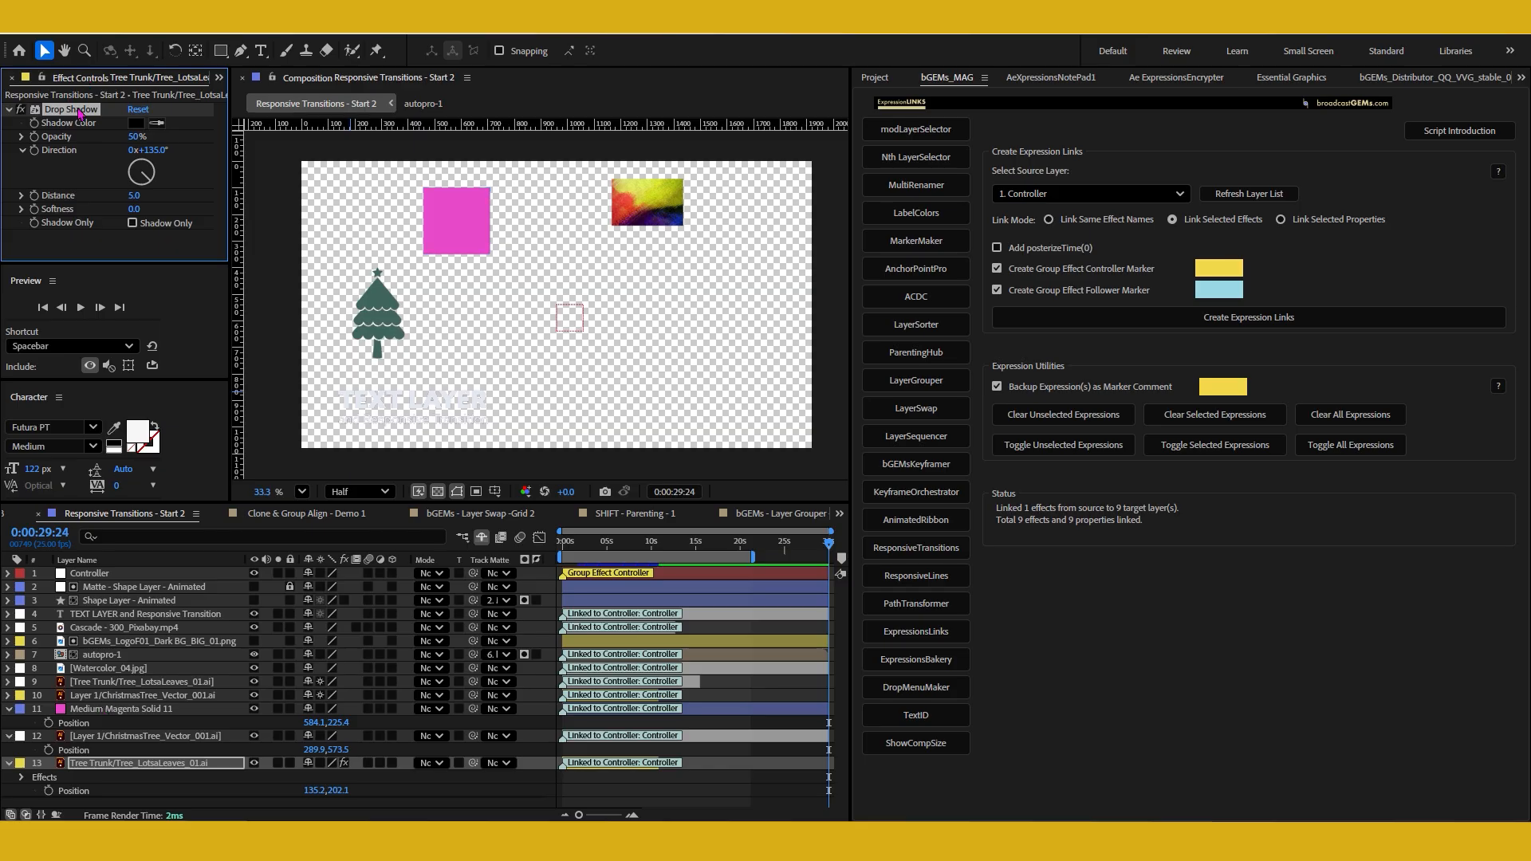
- Paste the Drop Shadow effect onto Medium Magenta Solid 11 and the Layer 1/ChristmasTree_Vector_001.ai layer directly below it
{"action": "left_click", "coordinate": [124, 709]}
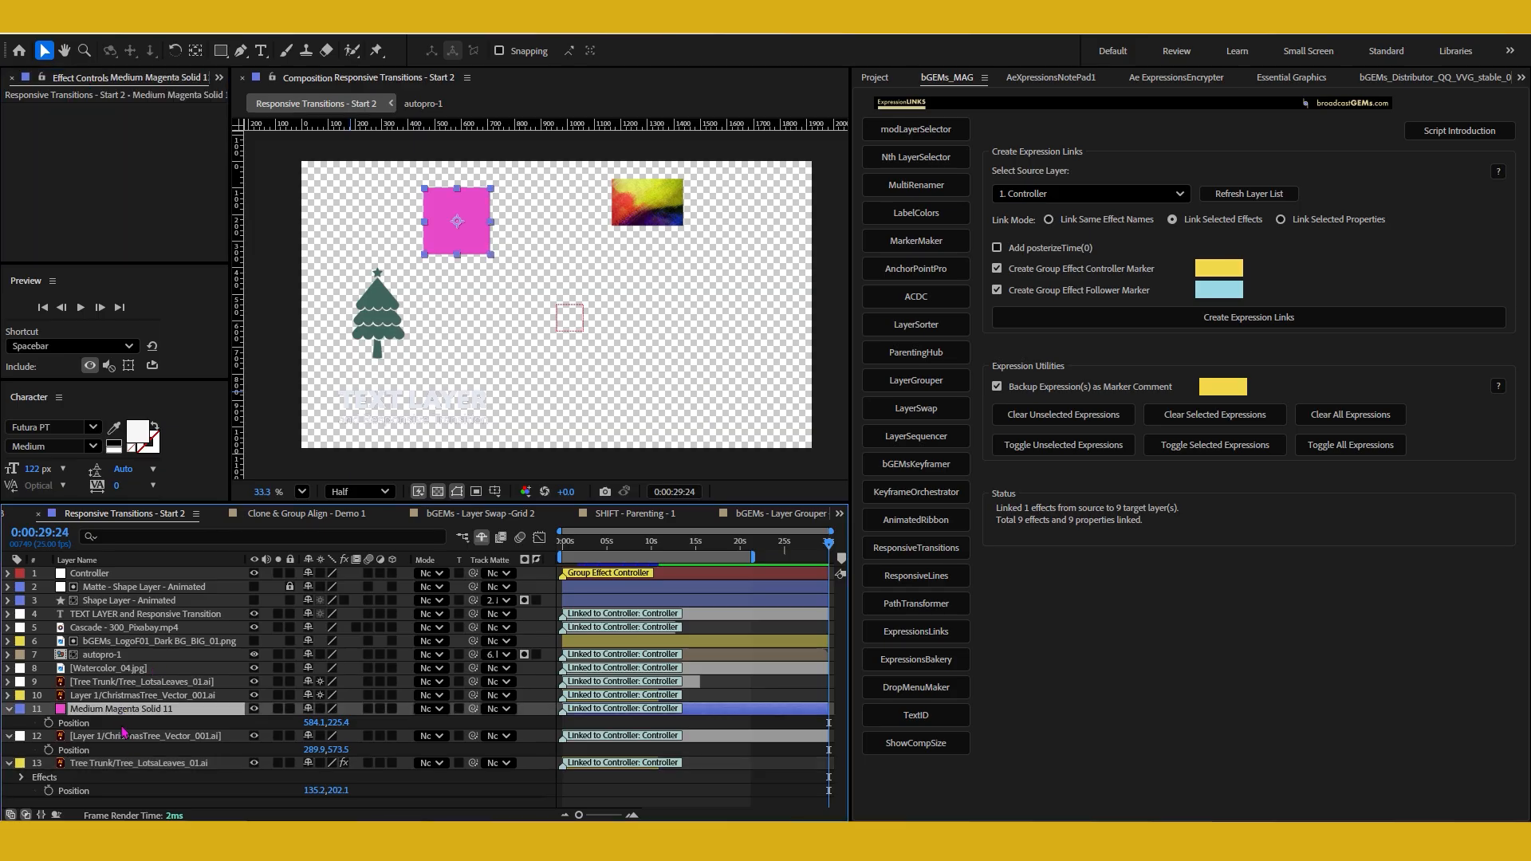
{"action": "left_click", "coordinate": [124, 736], "text": "shift"}
{"action": "key", "text": "ctrl+v"}
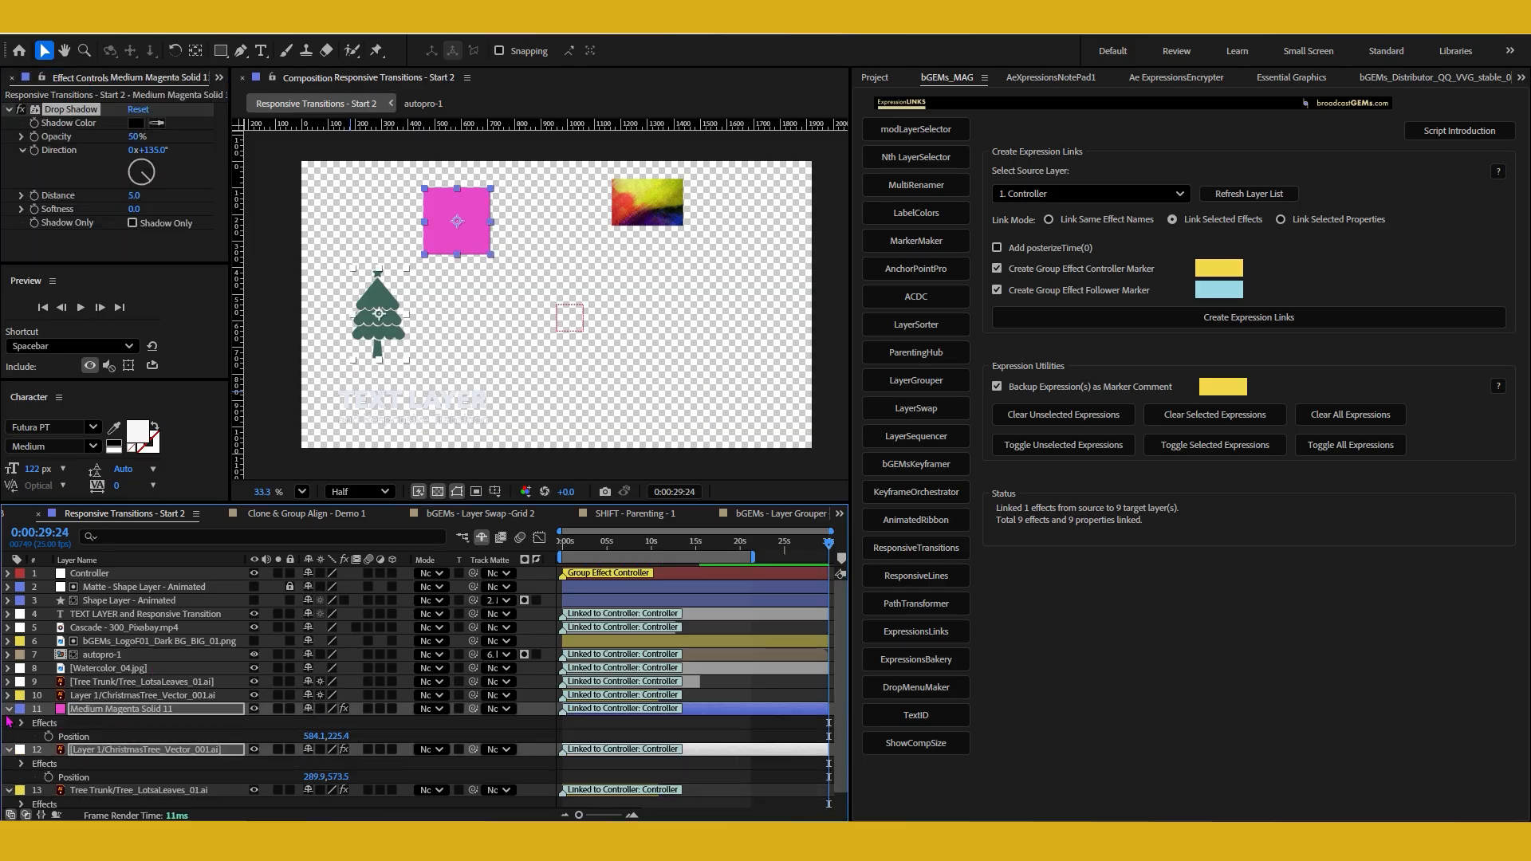
- Collapse the magenta solid and Christmas tree layers, and show only the applied effects on the three bottom layers
{"action": "key", "text": "ctrl+a"}
{"action": "key", "text": "ctrl+shift+a"}
{"action": "left_click", "coordinate": [10, 709]}
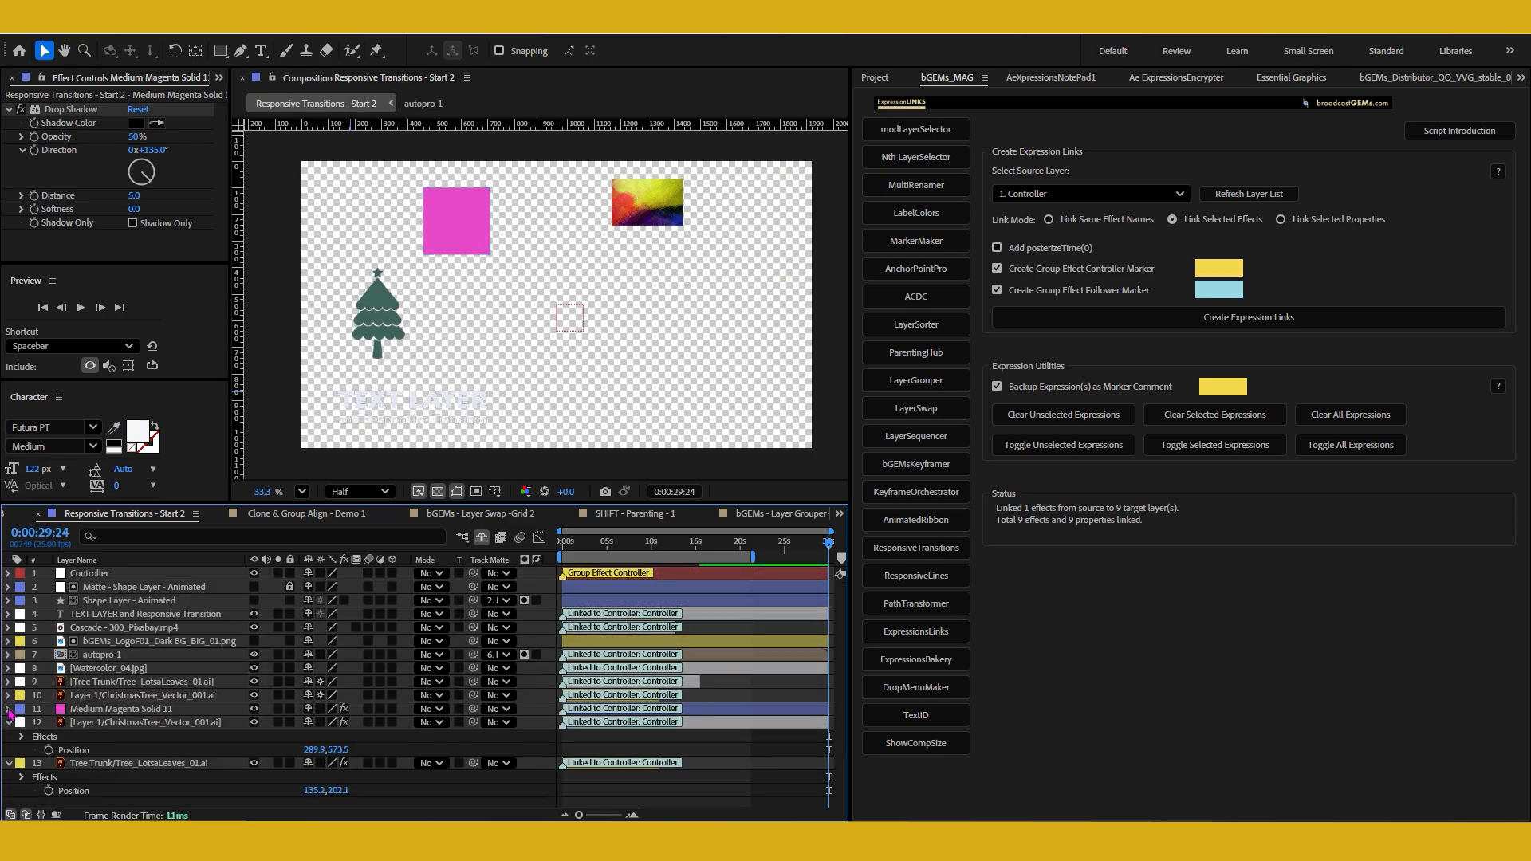
{"action": "left_click", "coordinate": [9, 723]}
{"action": "left_click", "coordinate": [134, 712]}
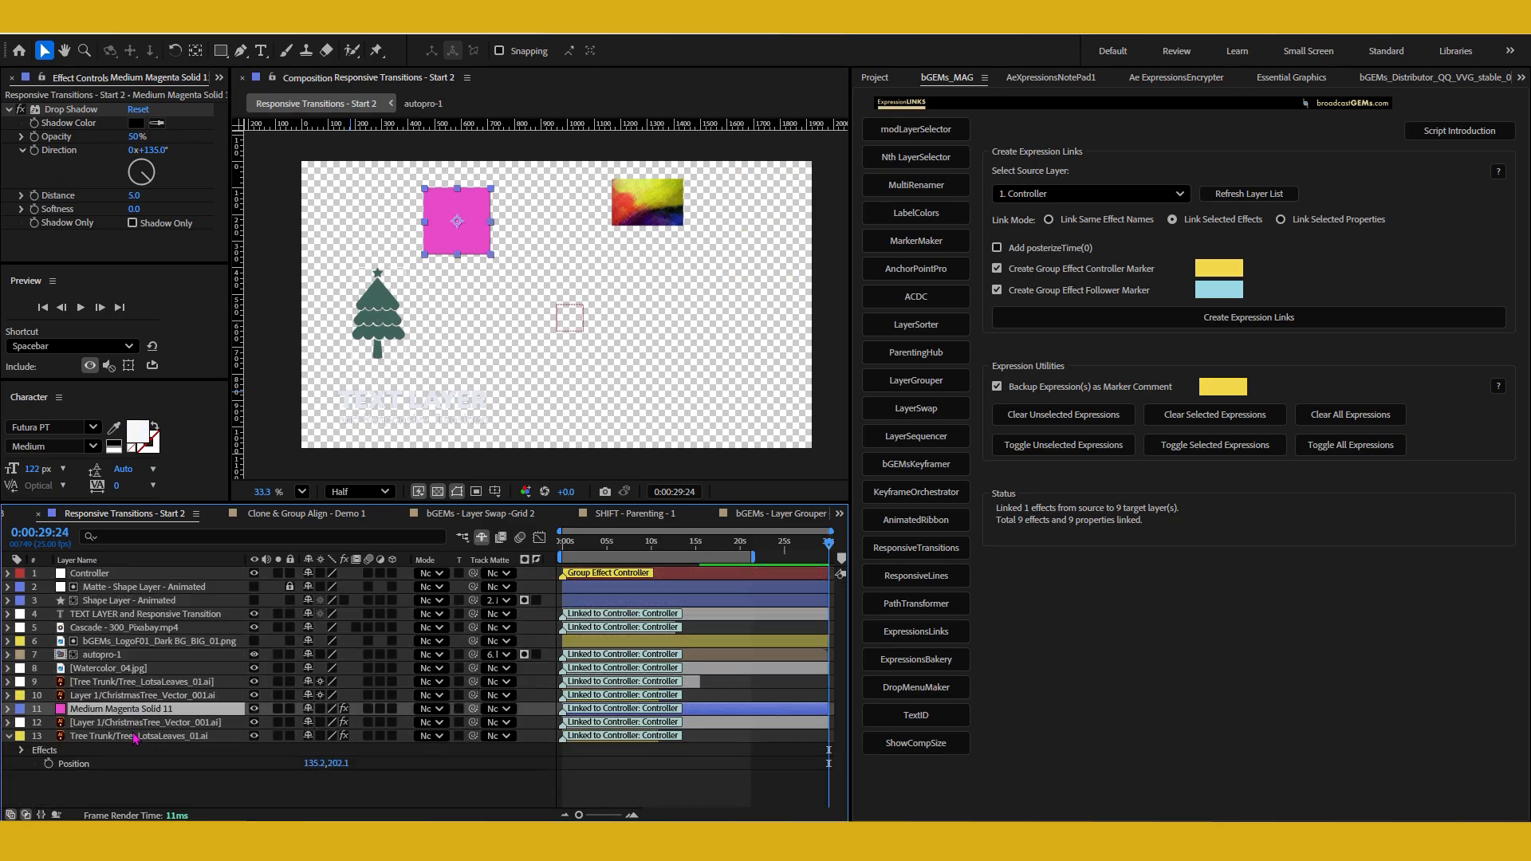
{"action": "left_click", "coordinate": [136, 736], "text": "shift"}
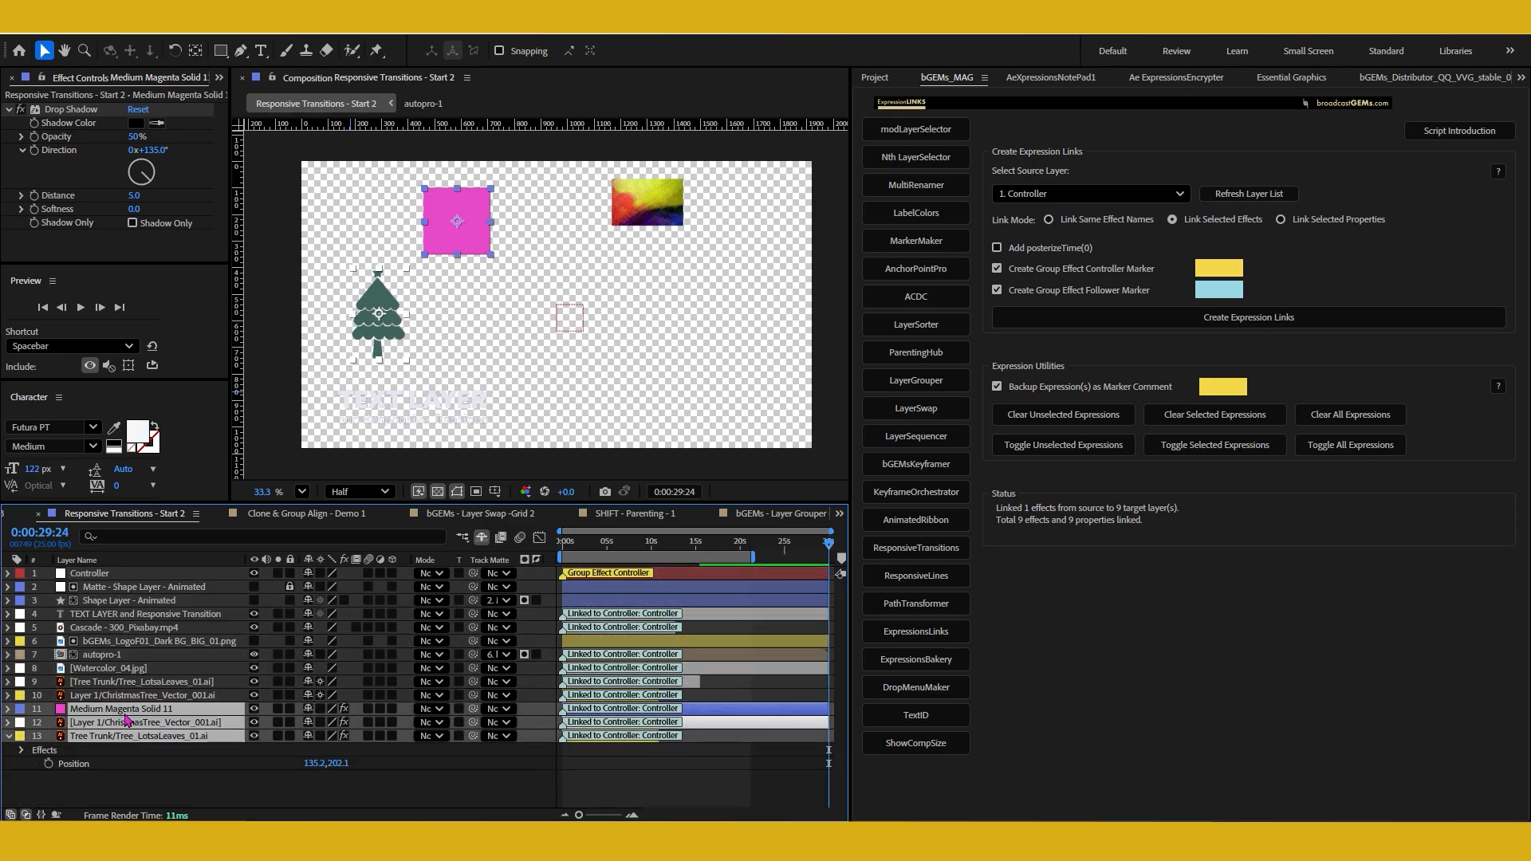
{"action": "key", "text": "e"}
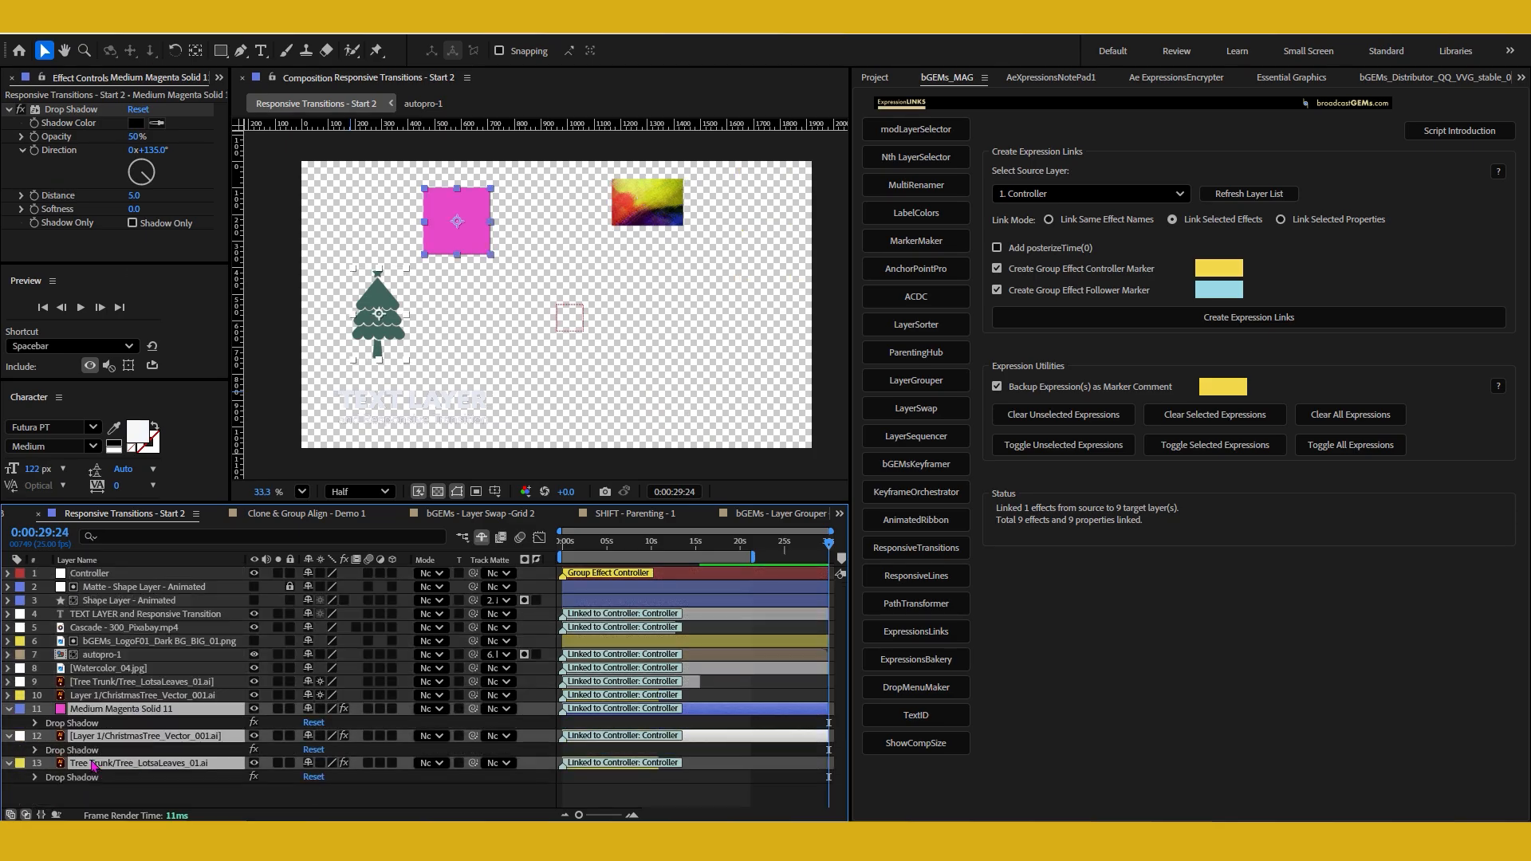
- Set the link mode to Link Selected Properties, and select Shadow Color and Opacity in the magenta solid's expanded Drop Shadow
{"action": "left_click", "coordinate": [34, 723]}
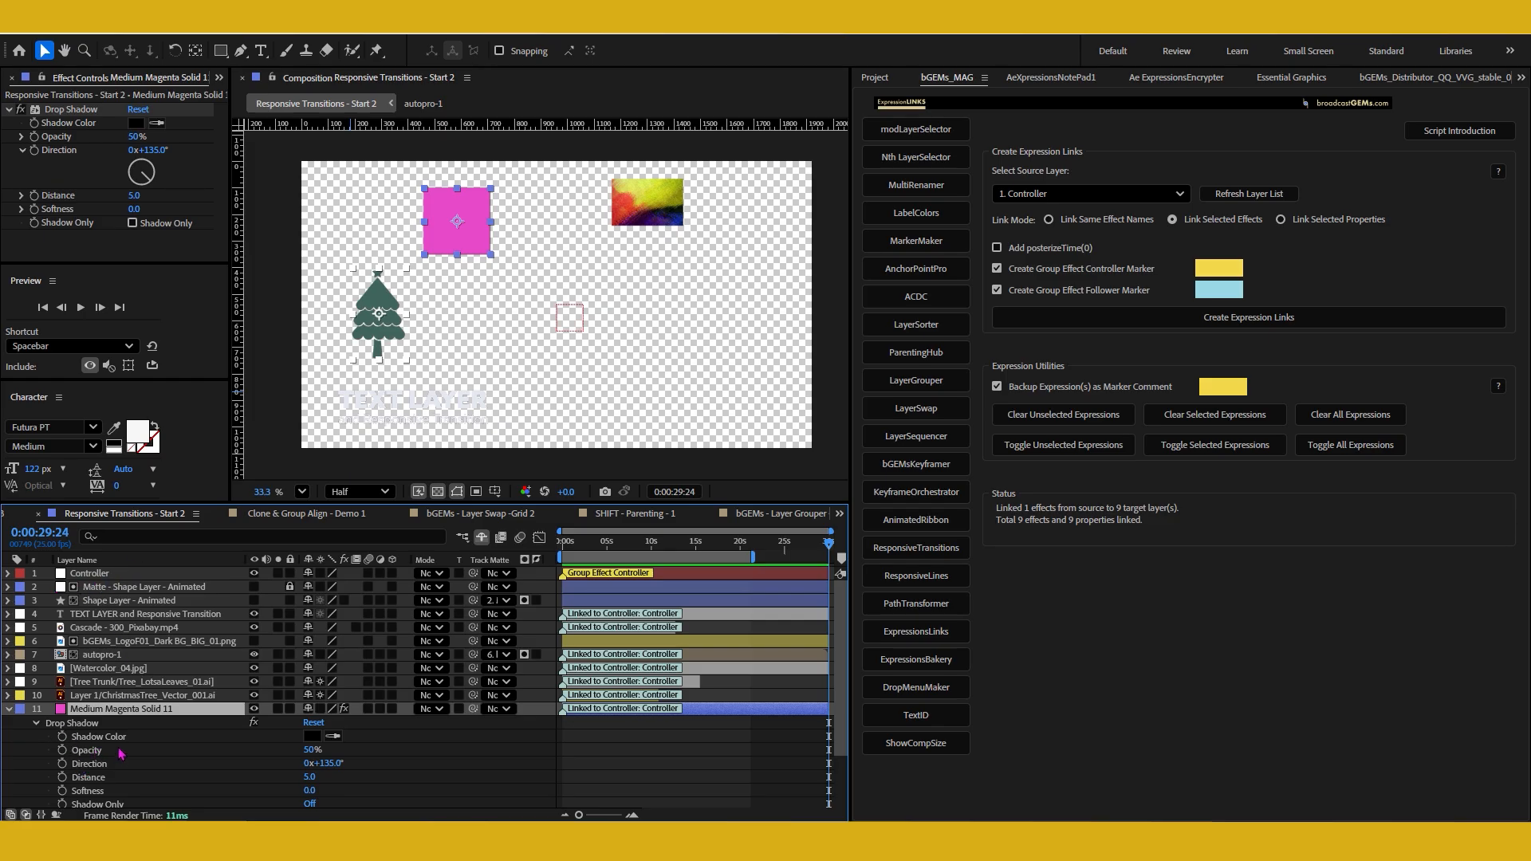
{"action": "left_click", "coordinate": [106, 740]}
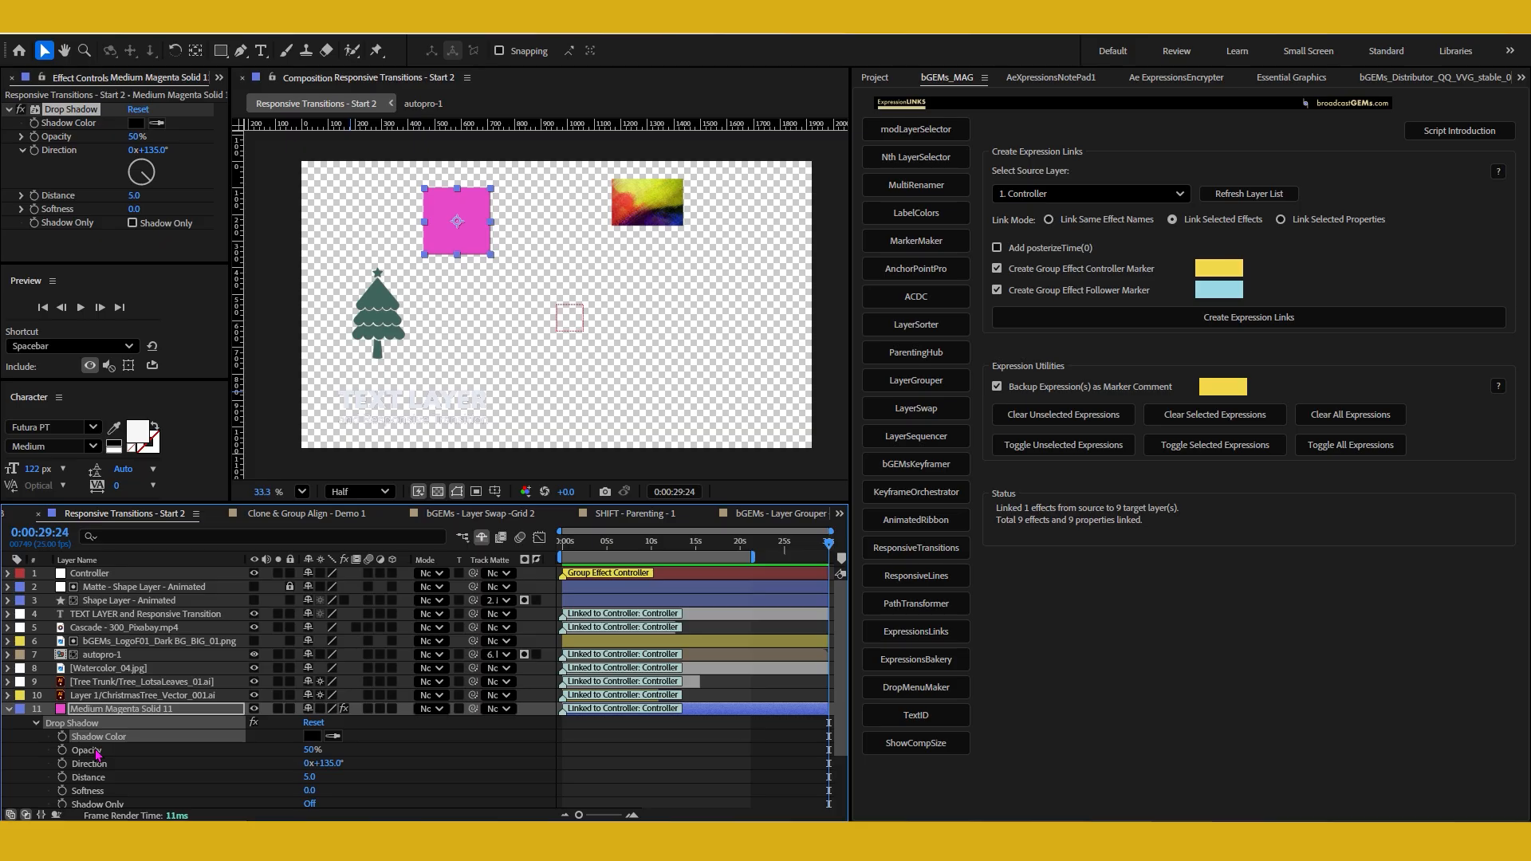
{"action": "left_click", "coordinate": [96, 750]}
{"action": "left_click", "coordinate": [98, 736]}
{"action": "left_click", "coordinate": [1280, 219]}
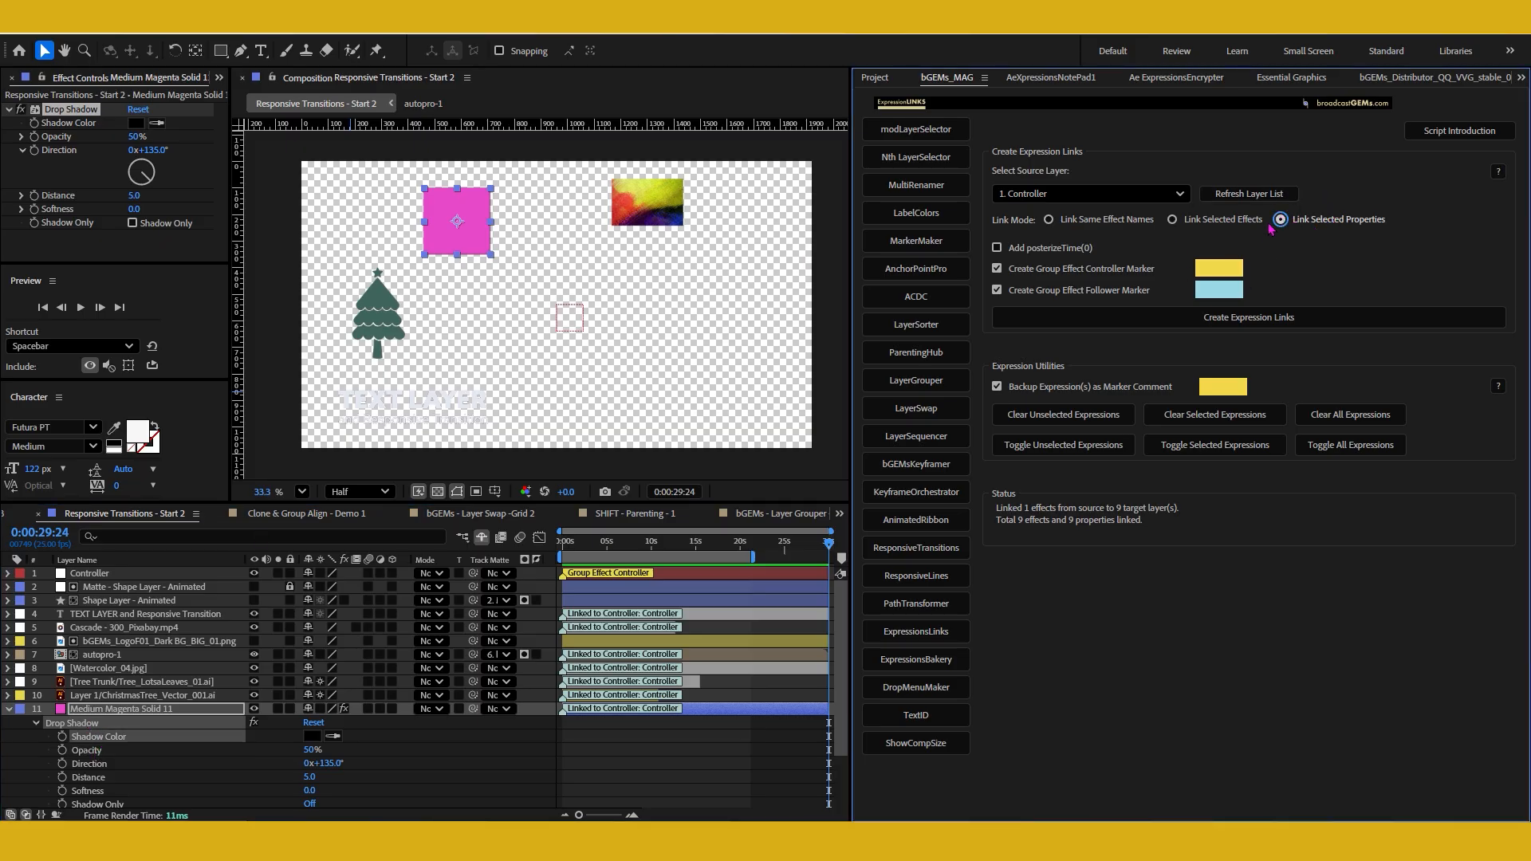
{"action": "left_click", "coordinate": [99, 736]}
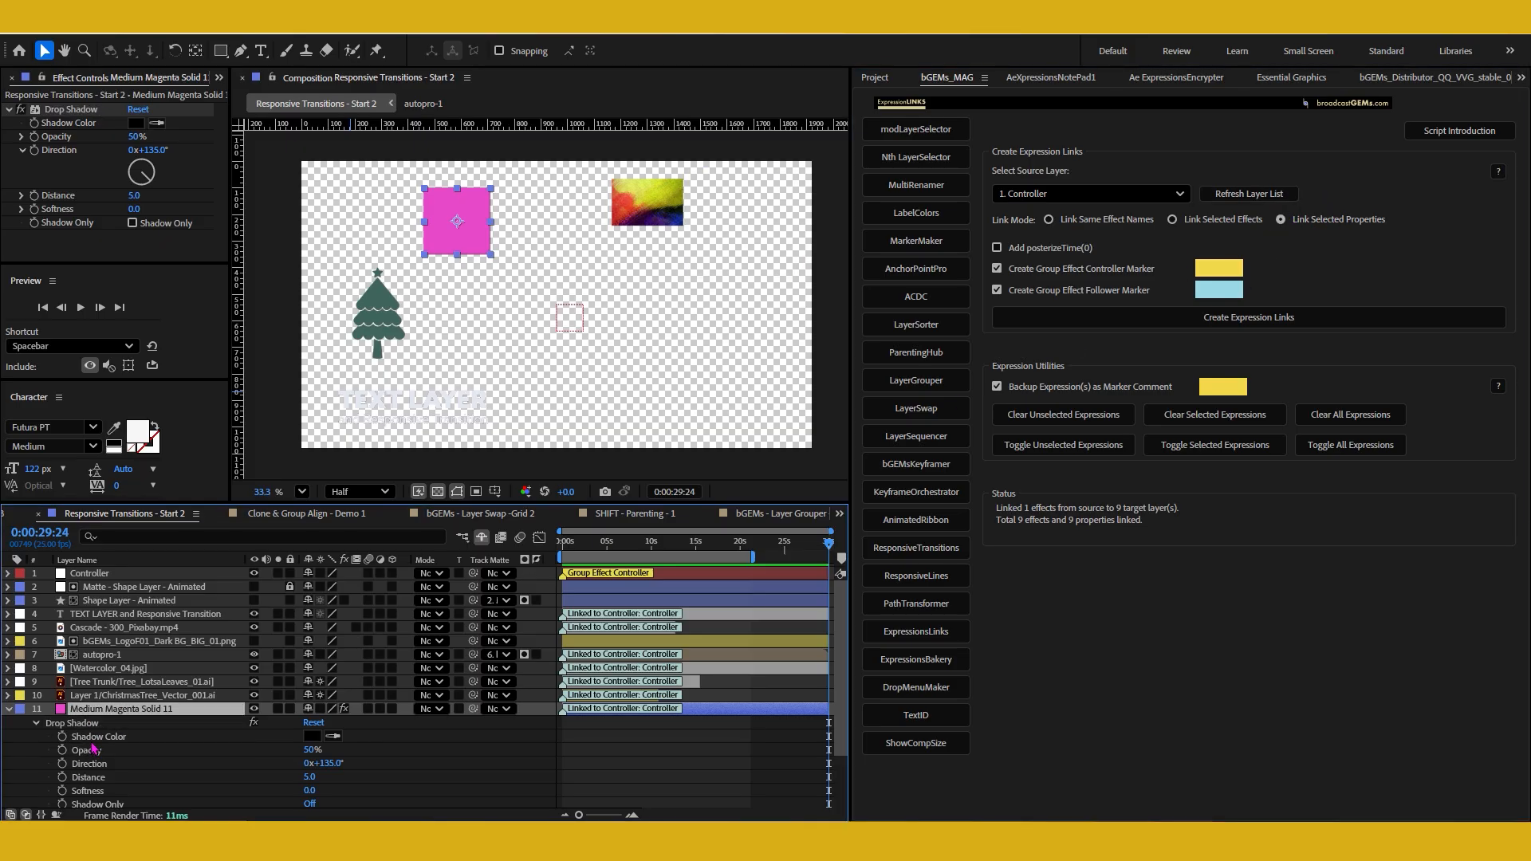
{"action": "left_click", "coordinate": [95, 751], "text": "shift"}
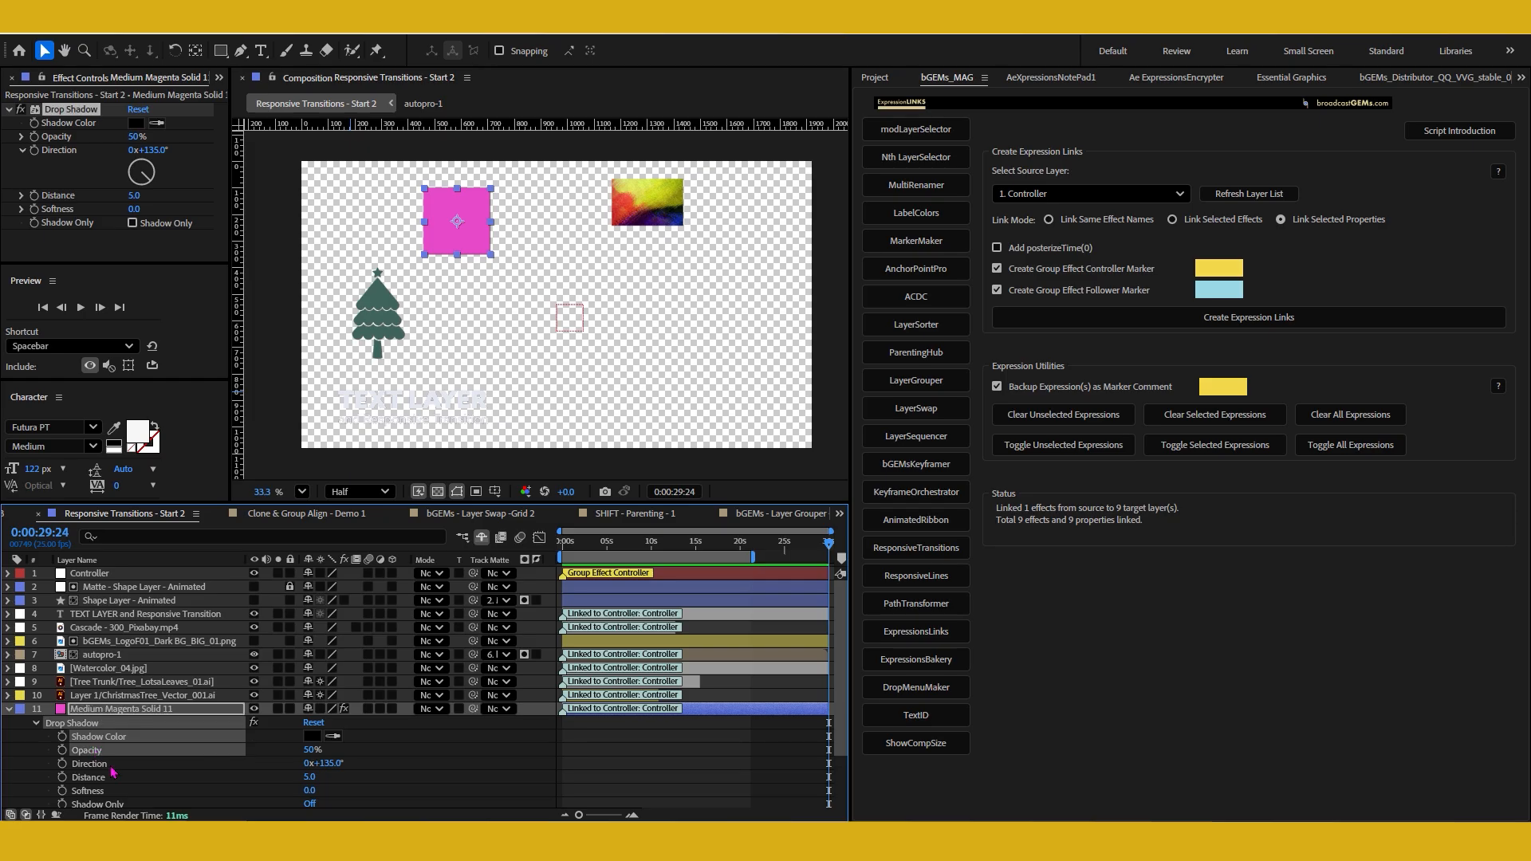
{"action": "scroll", "coordinate": [98, 773], "scroll_direction": "down", "scroll_amount": 1}
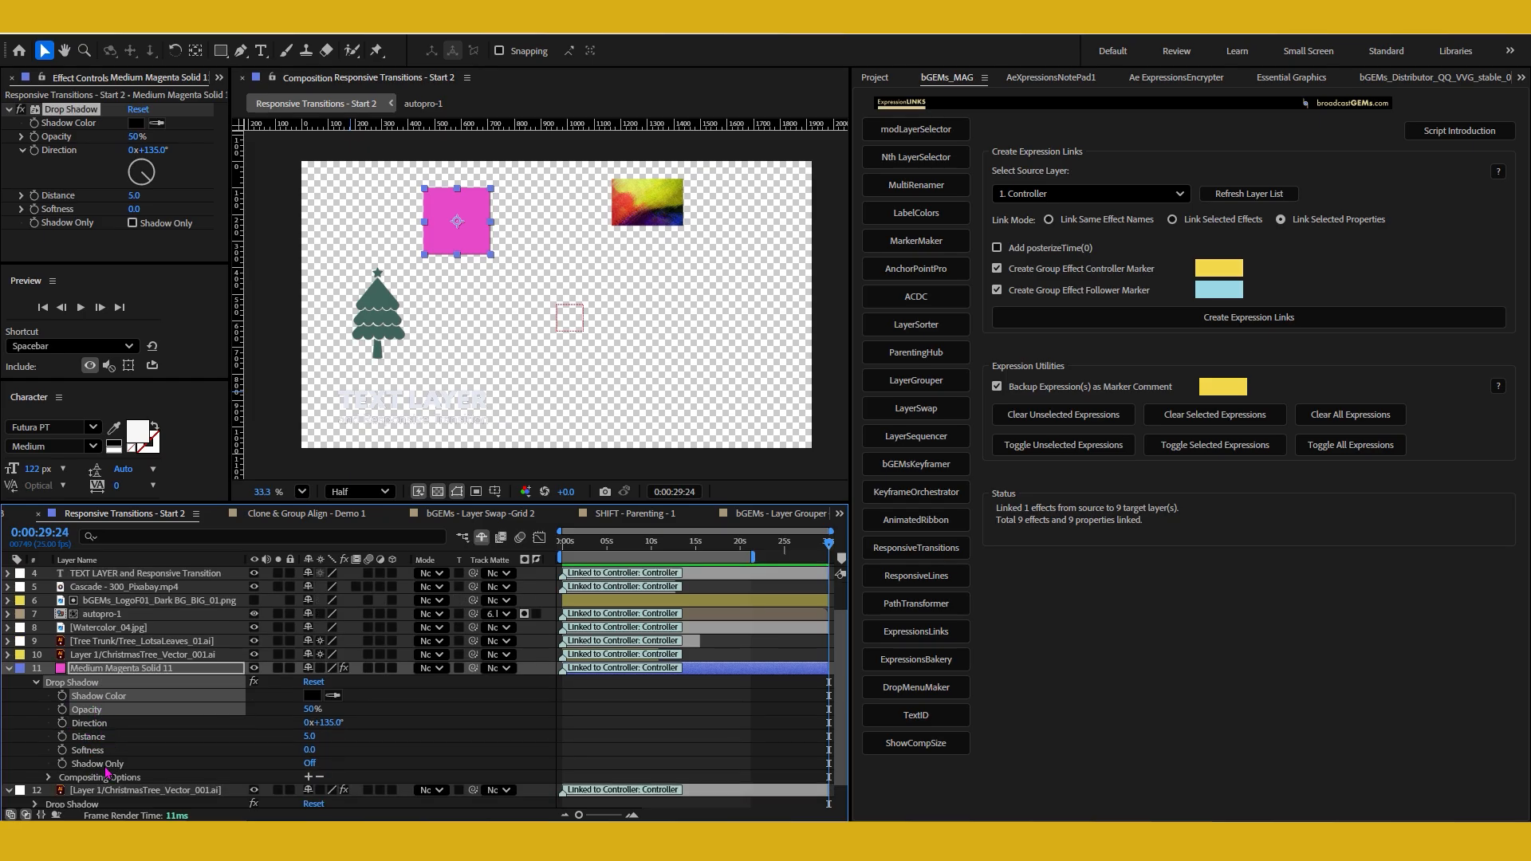
{"action": "scroll", "coordinate": [111, 773], "scroll_direction": "up", "scroll_amount": 1}
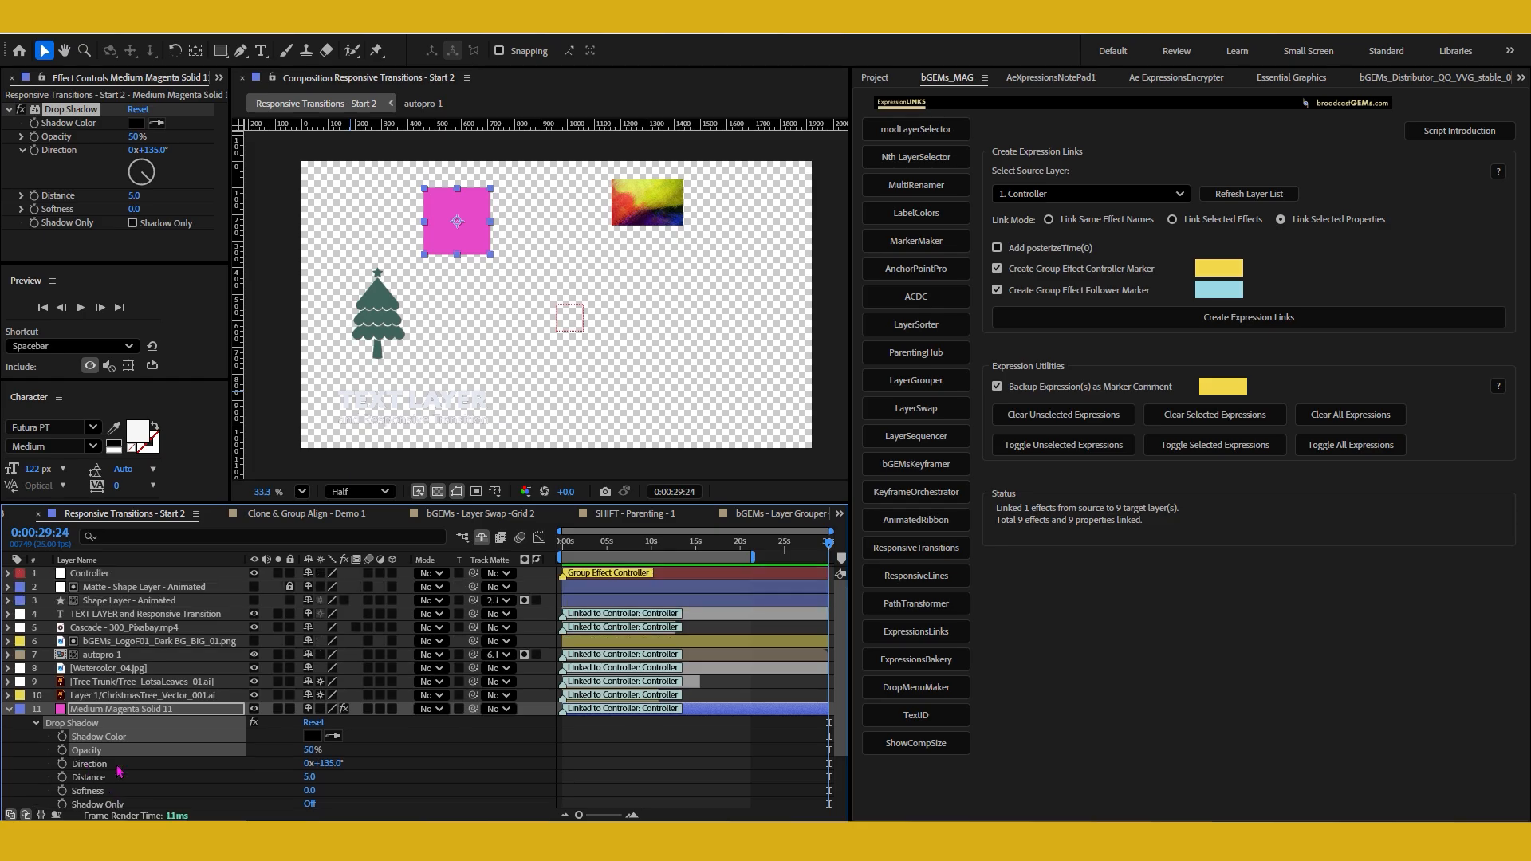
- Paste the Drop Shadow effect onto the Controller layer and expand its properties in the timeline
{"action": "left_click", "coordinate": [101, 574]}
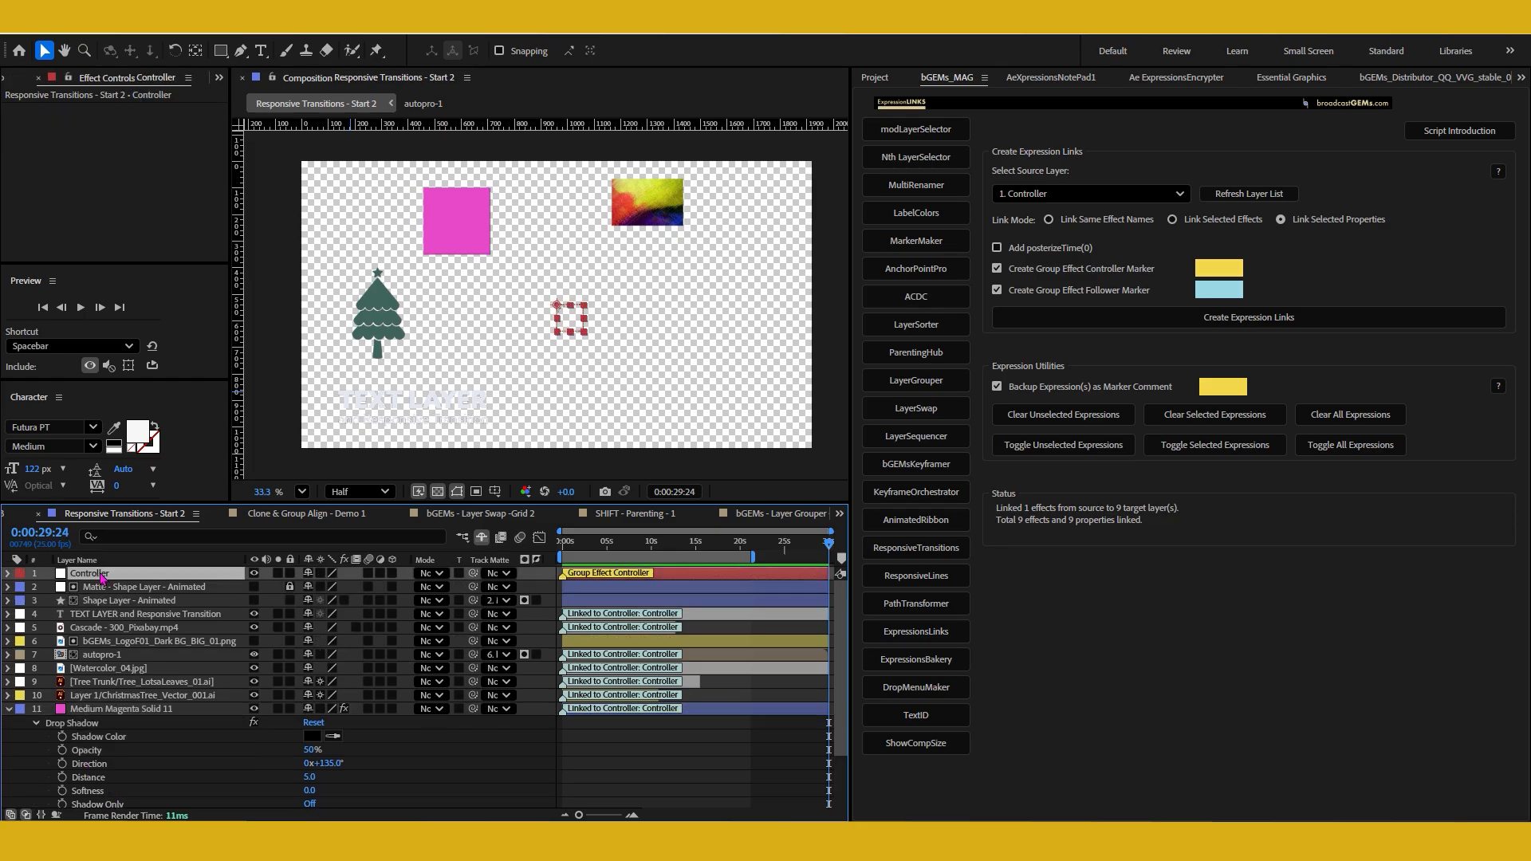
{"action": "key", "text": "ctrl+v"}
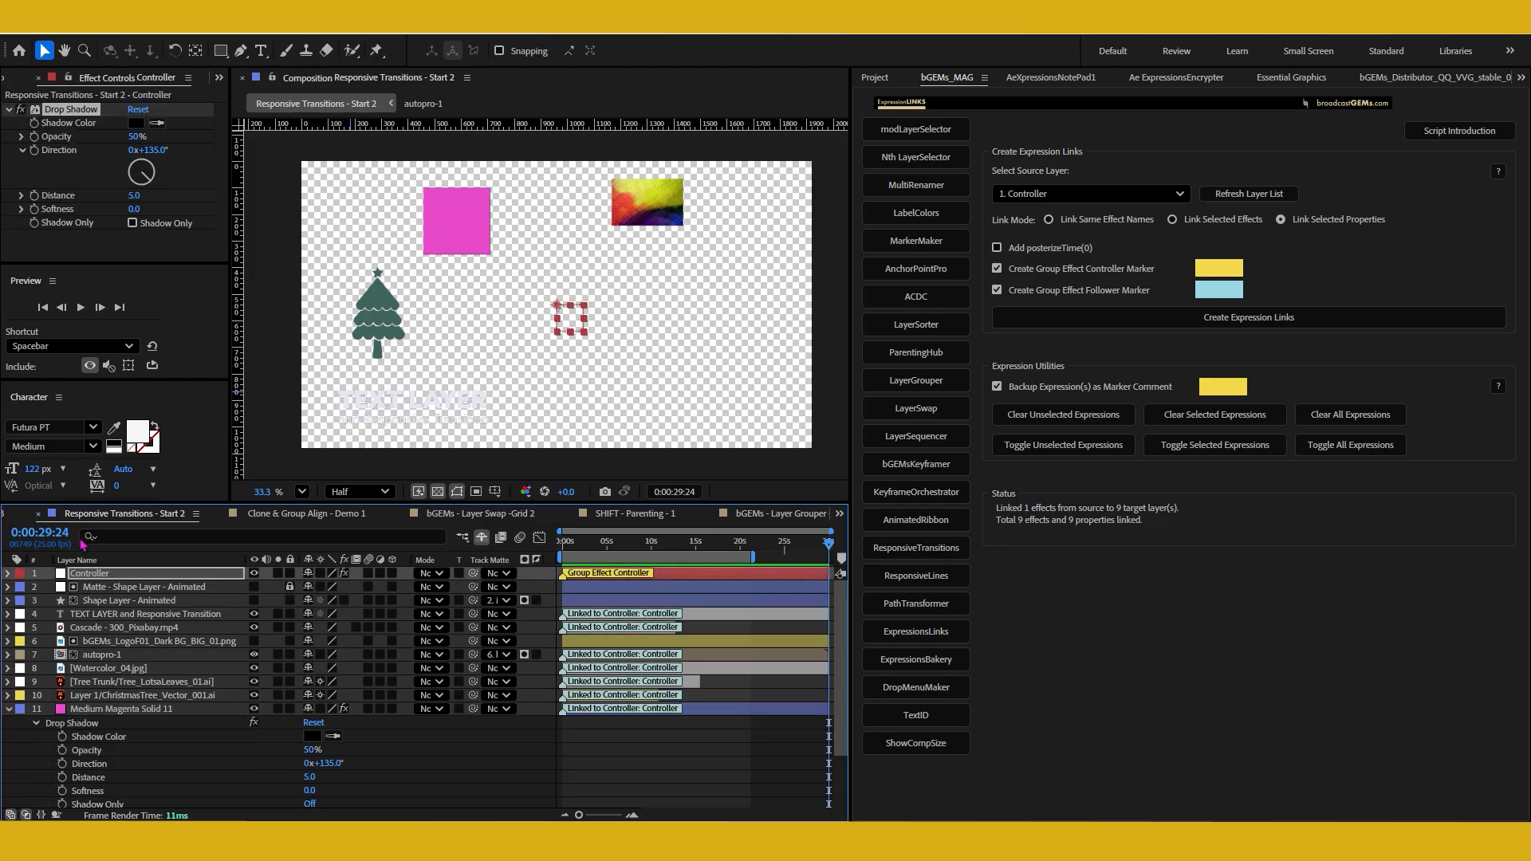
{"action": "left_click", "coordinate": [107, 574]}
{"action": "key", "text": "e"}
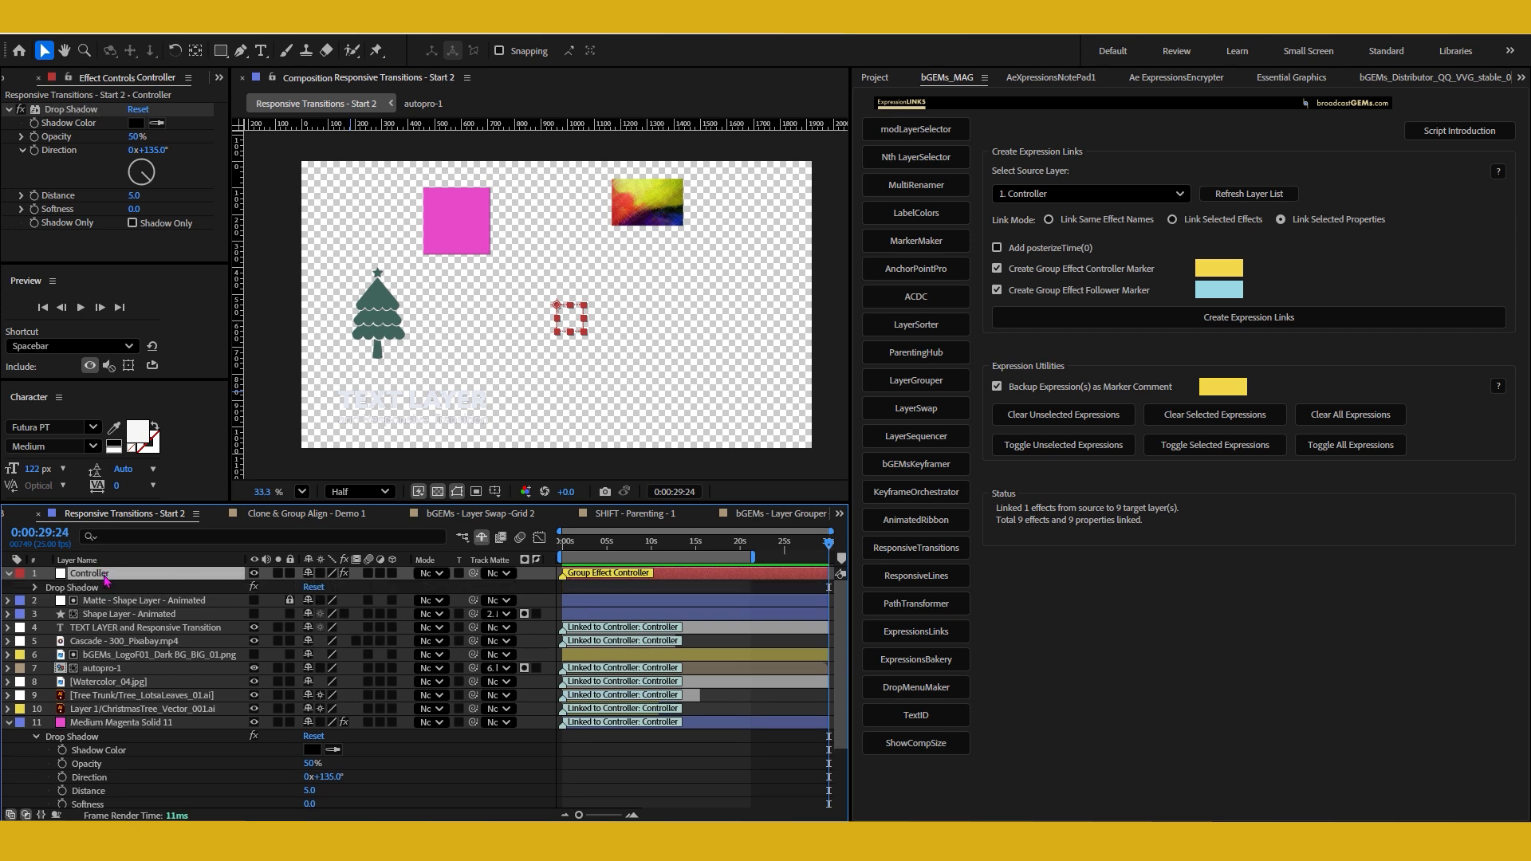
{"action": "left_click", "coordinate": [35, 587]}
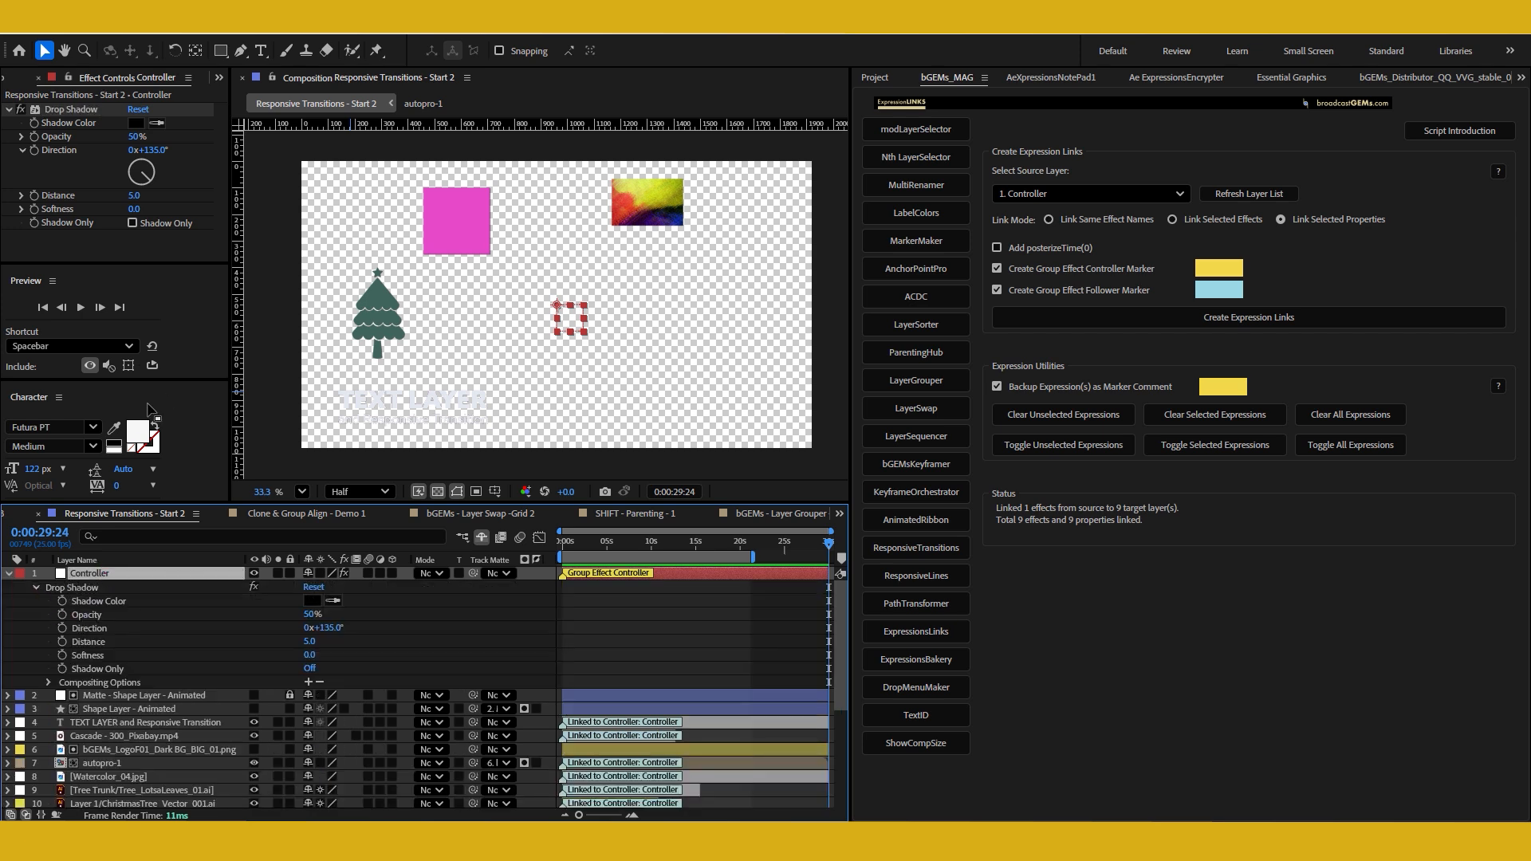
- Isolate the Shadow Color and Opacity properties of the Controller's Drop Shadow in the timeline
{"action": "left_click", "coordinate": [58, 142]}
{"action": "left_click", "coordinate": [98, 601]}
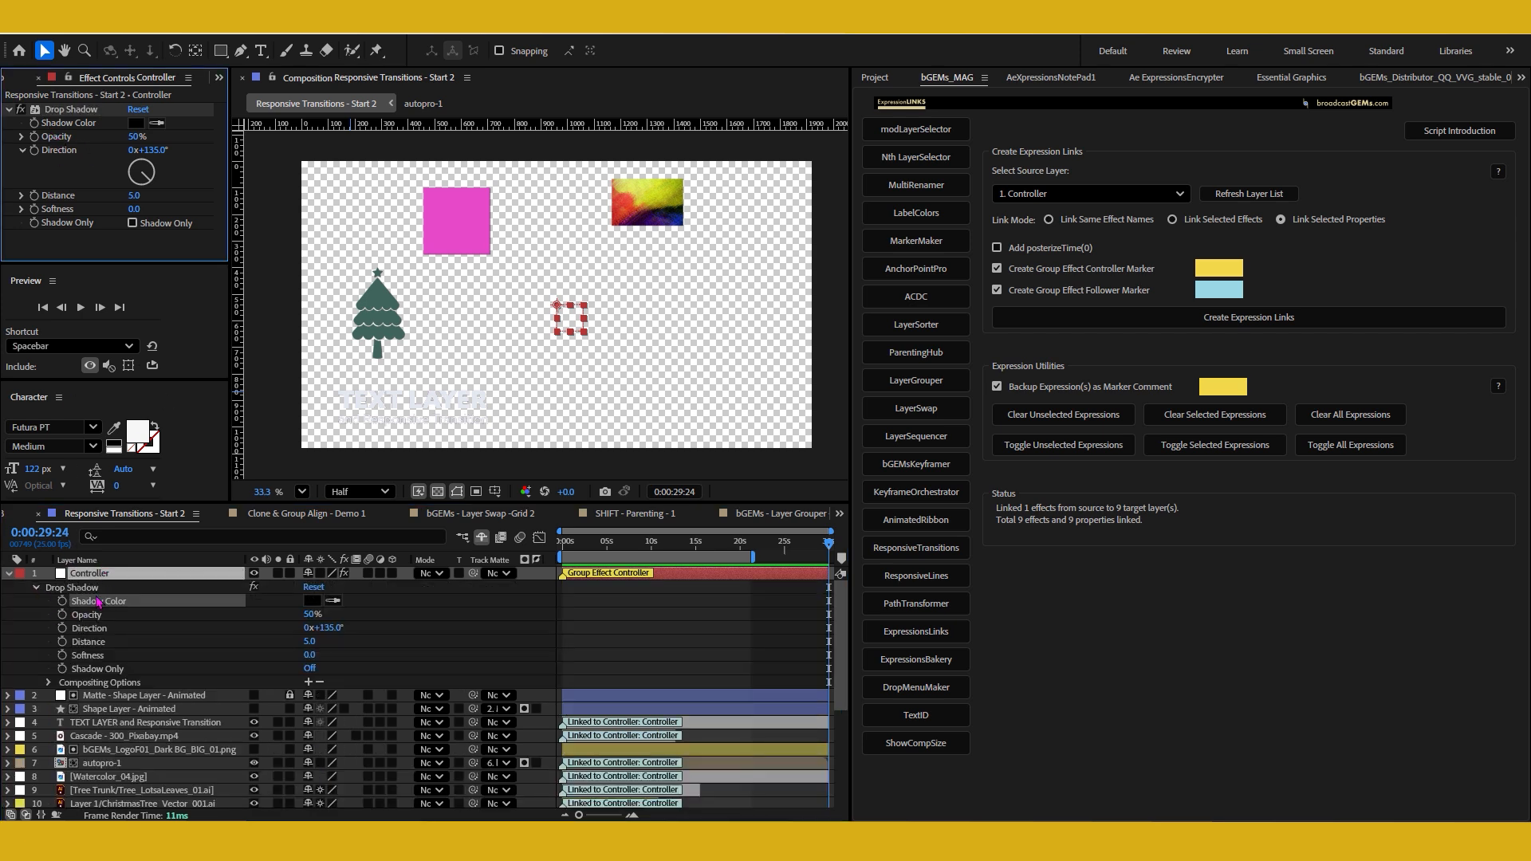
{"action": "left_click", "coordinate": [86, 618], "text": "shift"}
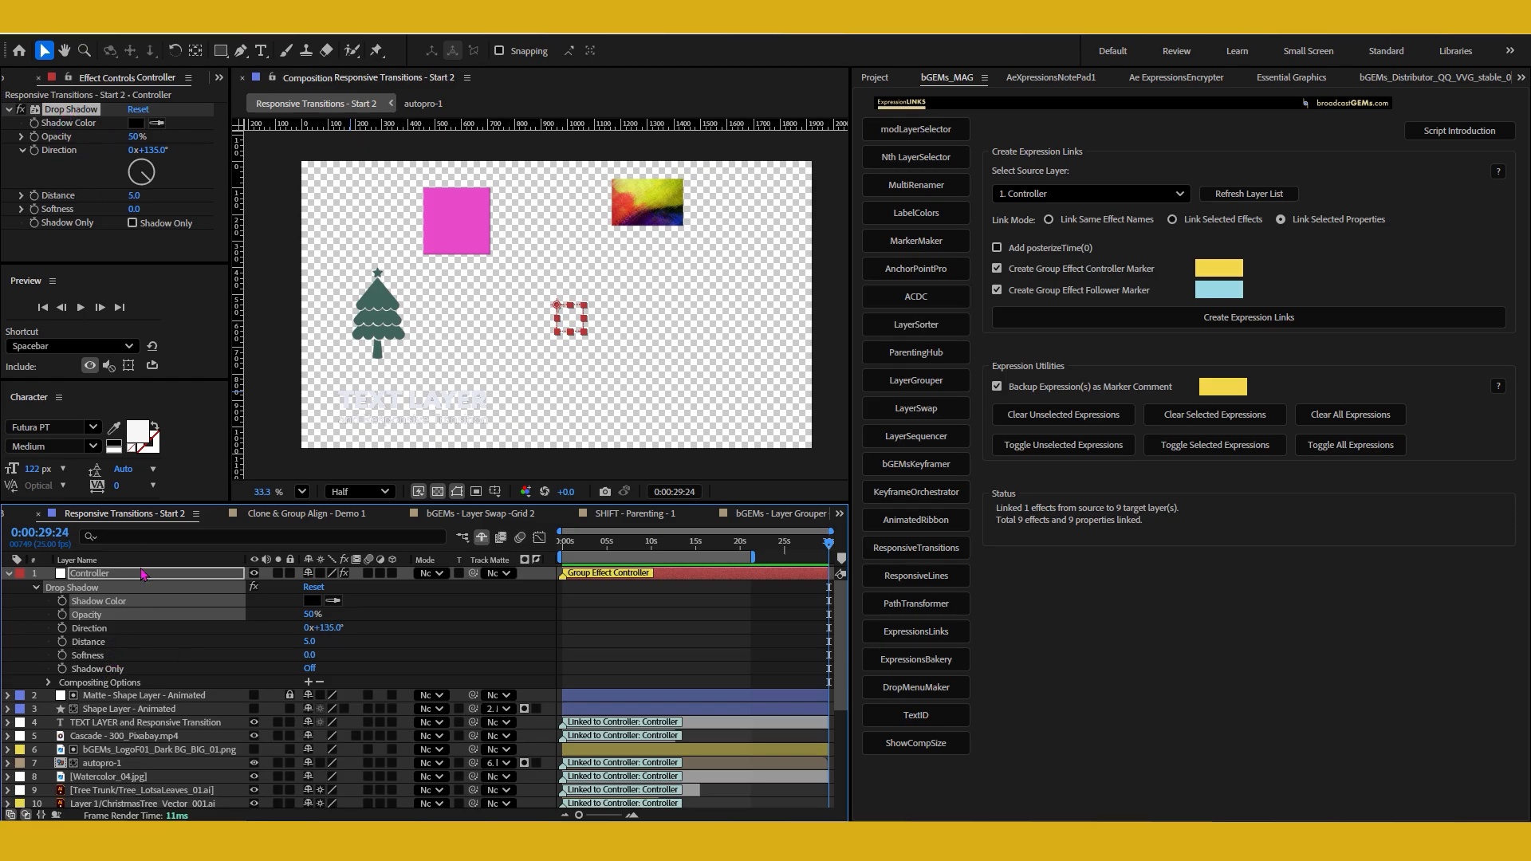
{"action": "key", "text": "F2"}
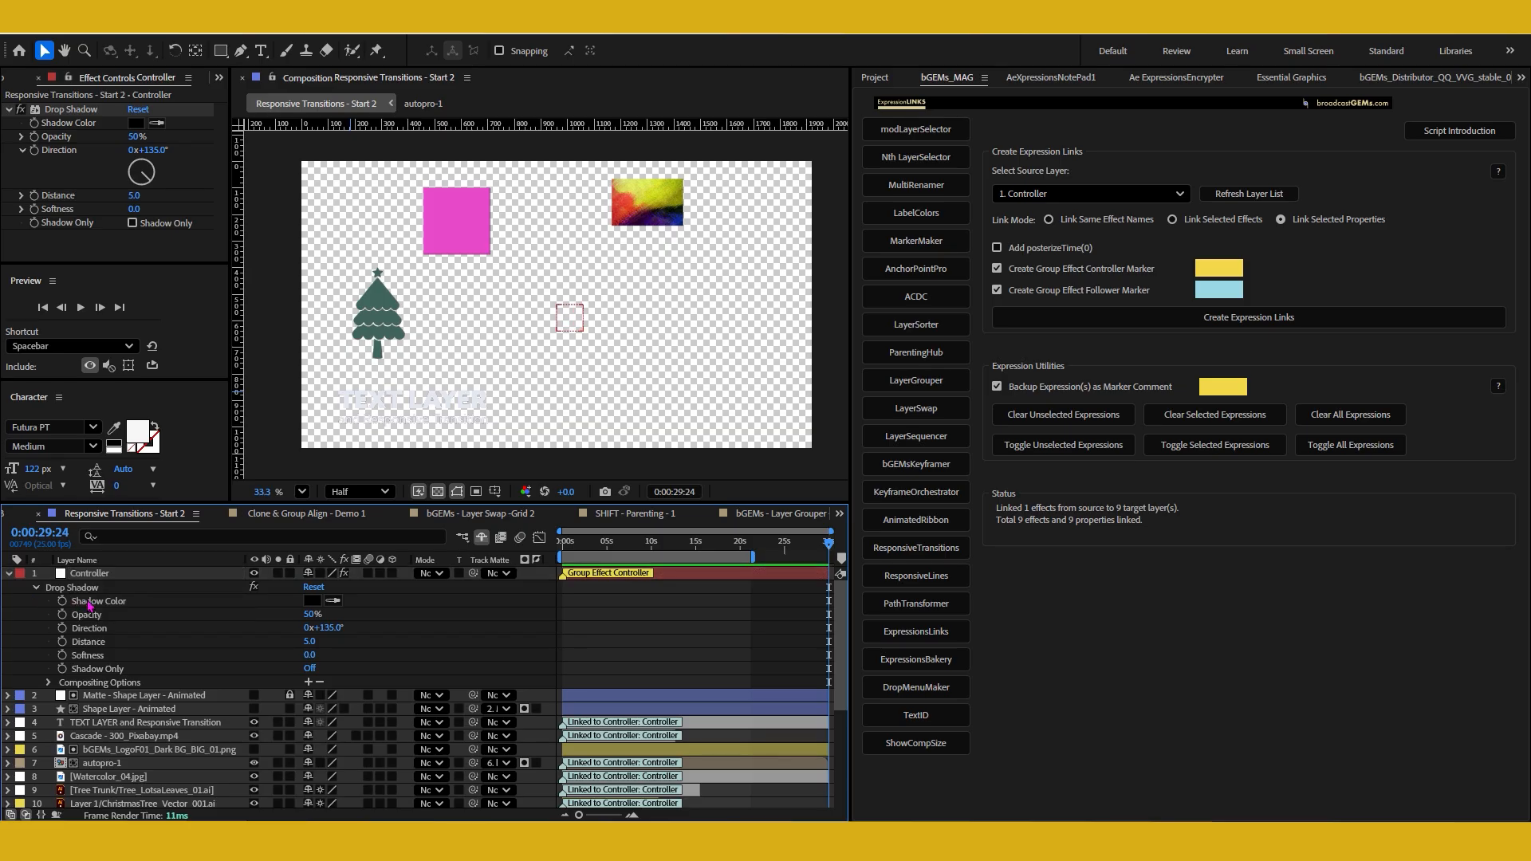
{"action": "left_click", "coordinate": [97, 603]}
{"action": "left_click", "coordinate": [92, 615], "text": "shift"}
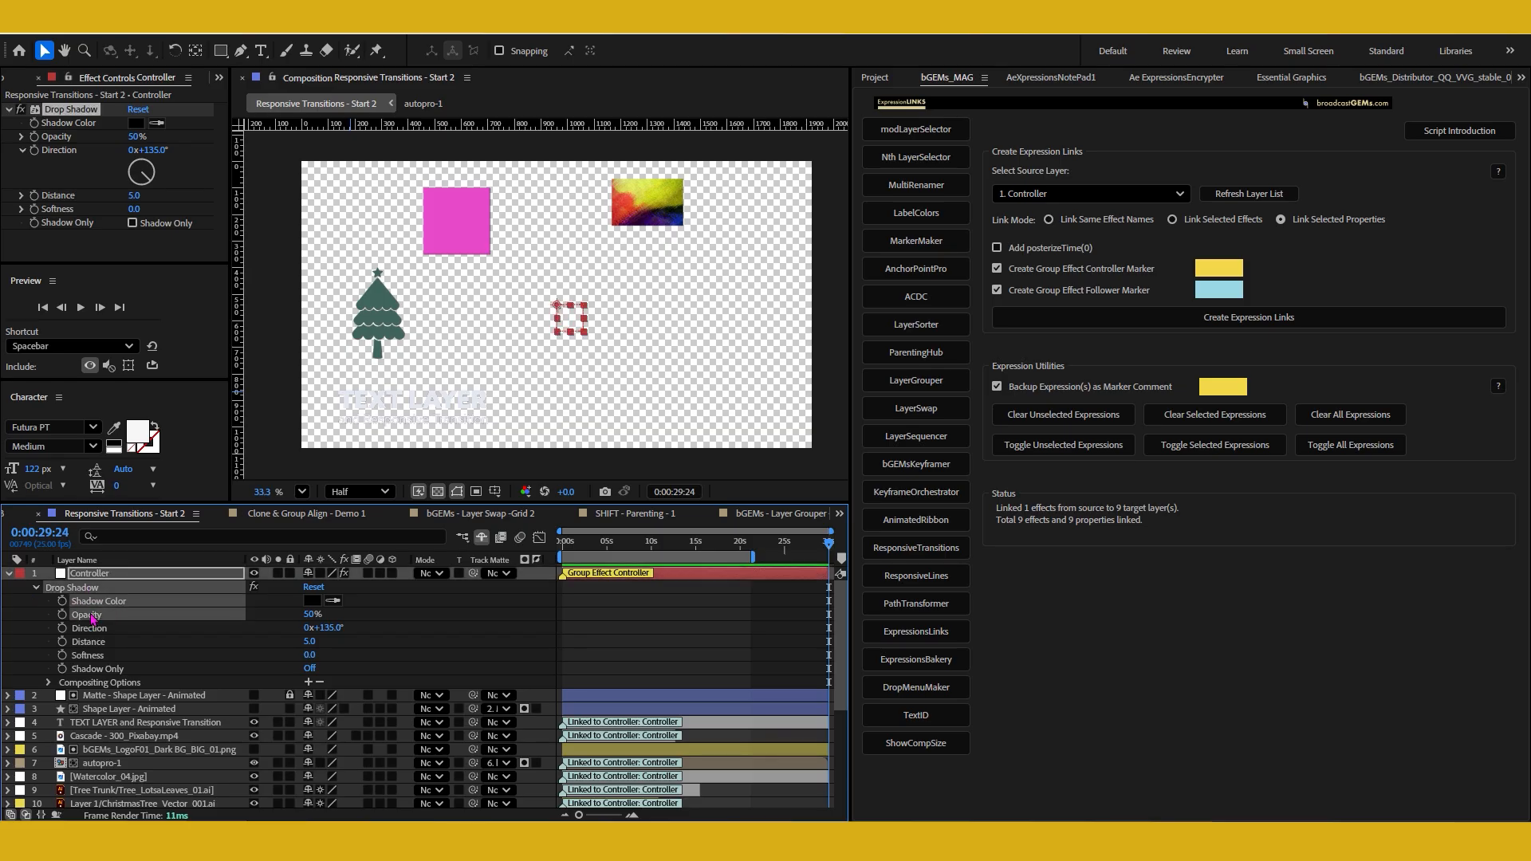
{"action": "key", "text": "s"}
{"action": "key", "text": "s"}
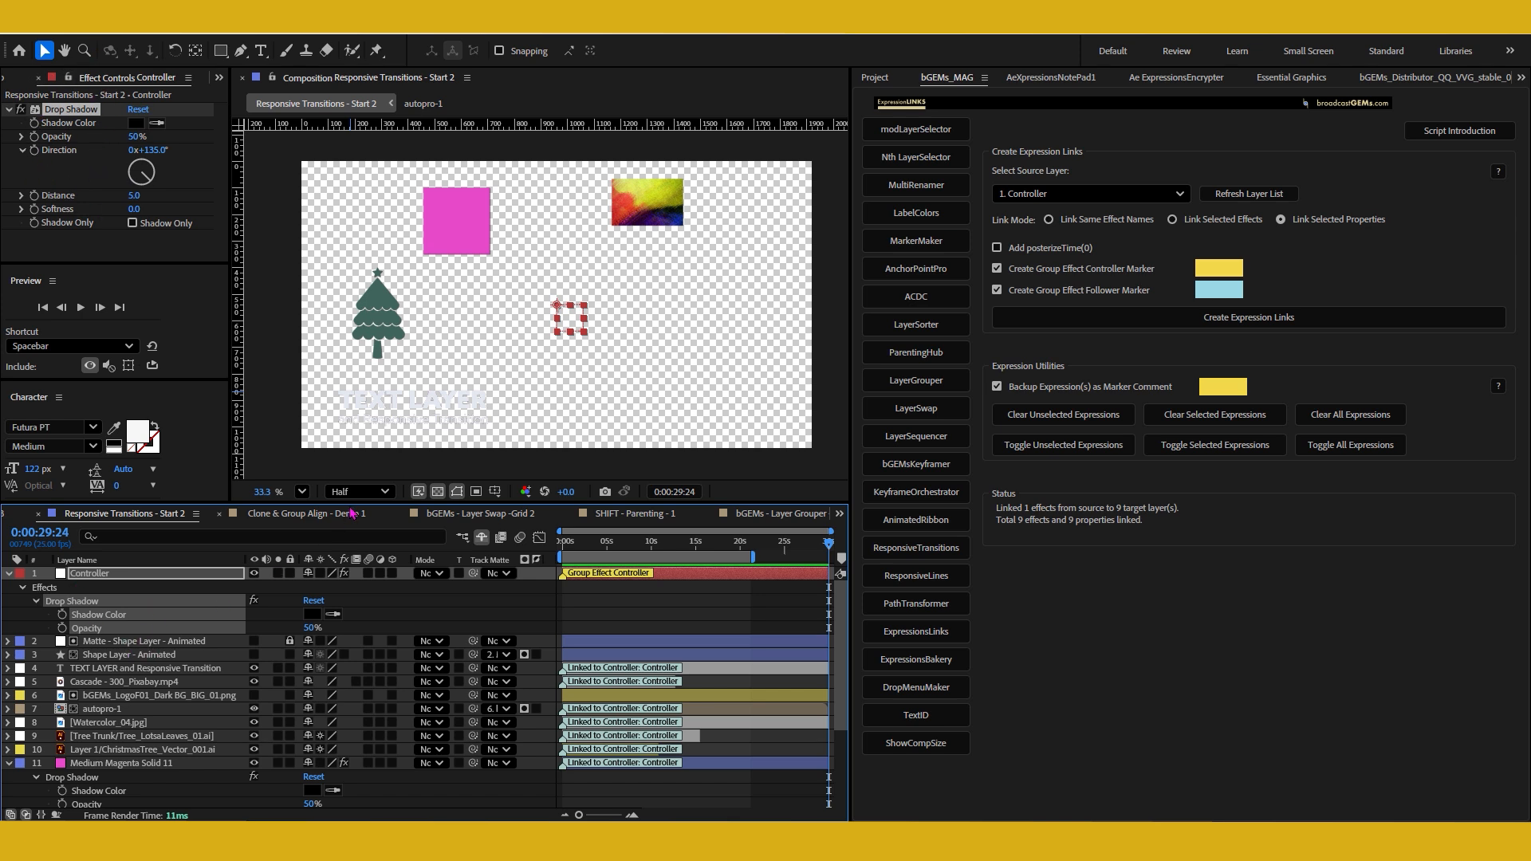
- Enlarge the timeline and create expression links from the Controller's Shadow Color and Opacity to the three bottom layers
{"action": "left_click_drag", "start_coordinate": [351, 505], "coordinate": [378, 372]}
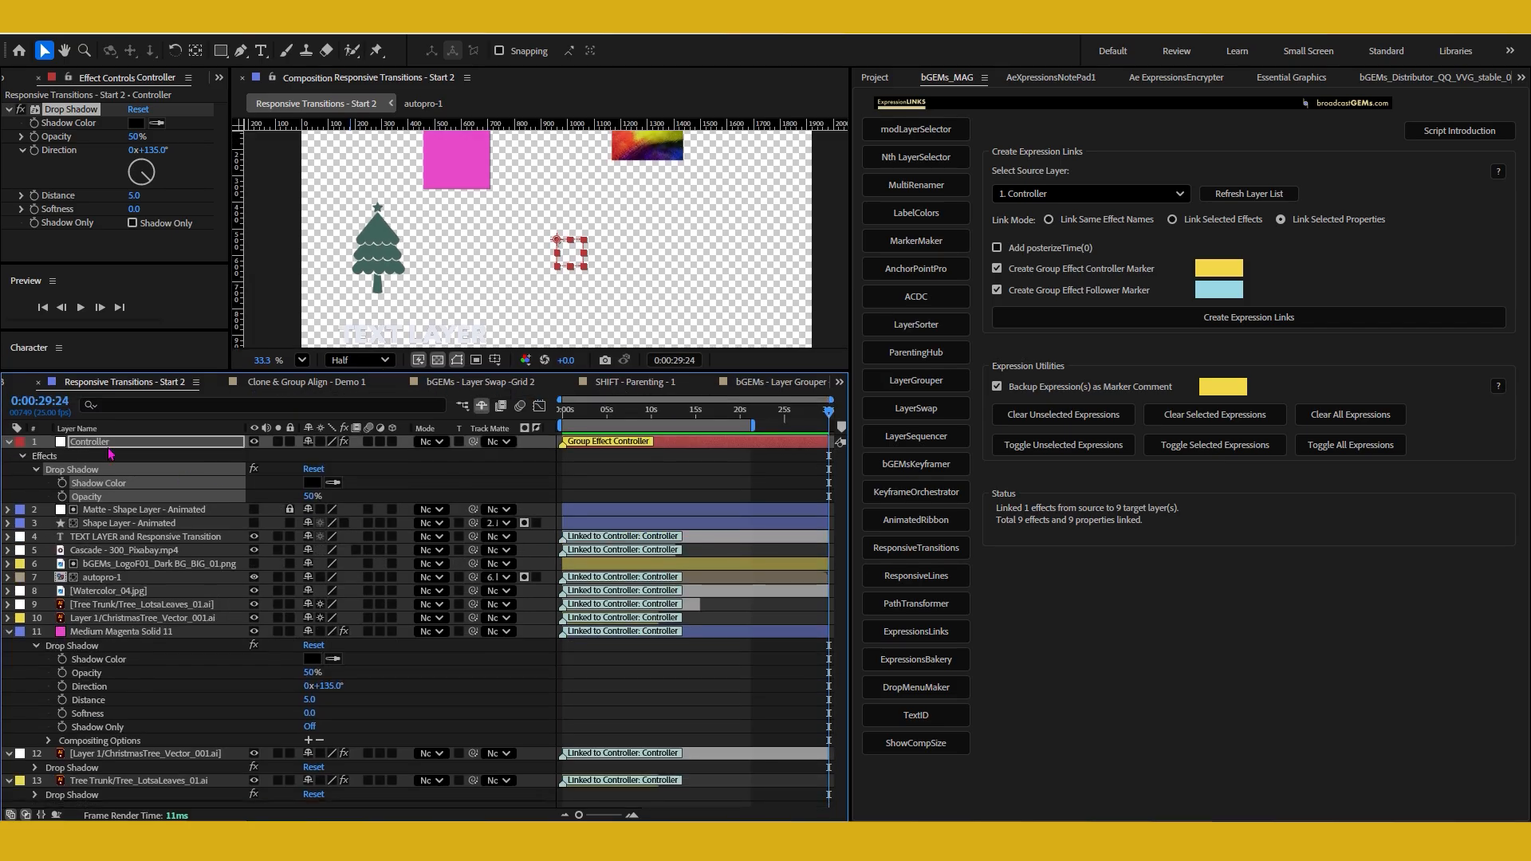
{"action": "left_click", "coordinate": [8, 632]}
{"action": "left_click", "coordinate": [124, 632]}
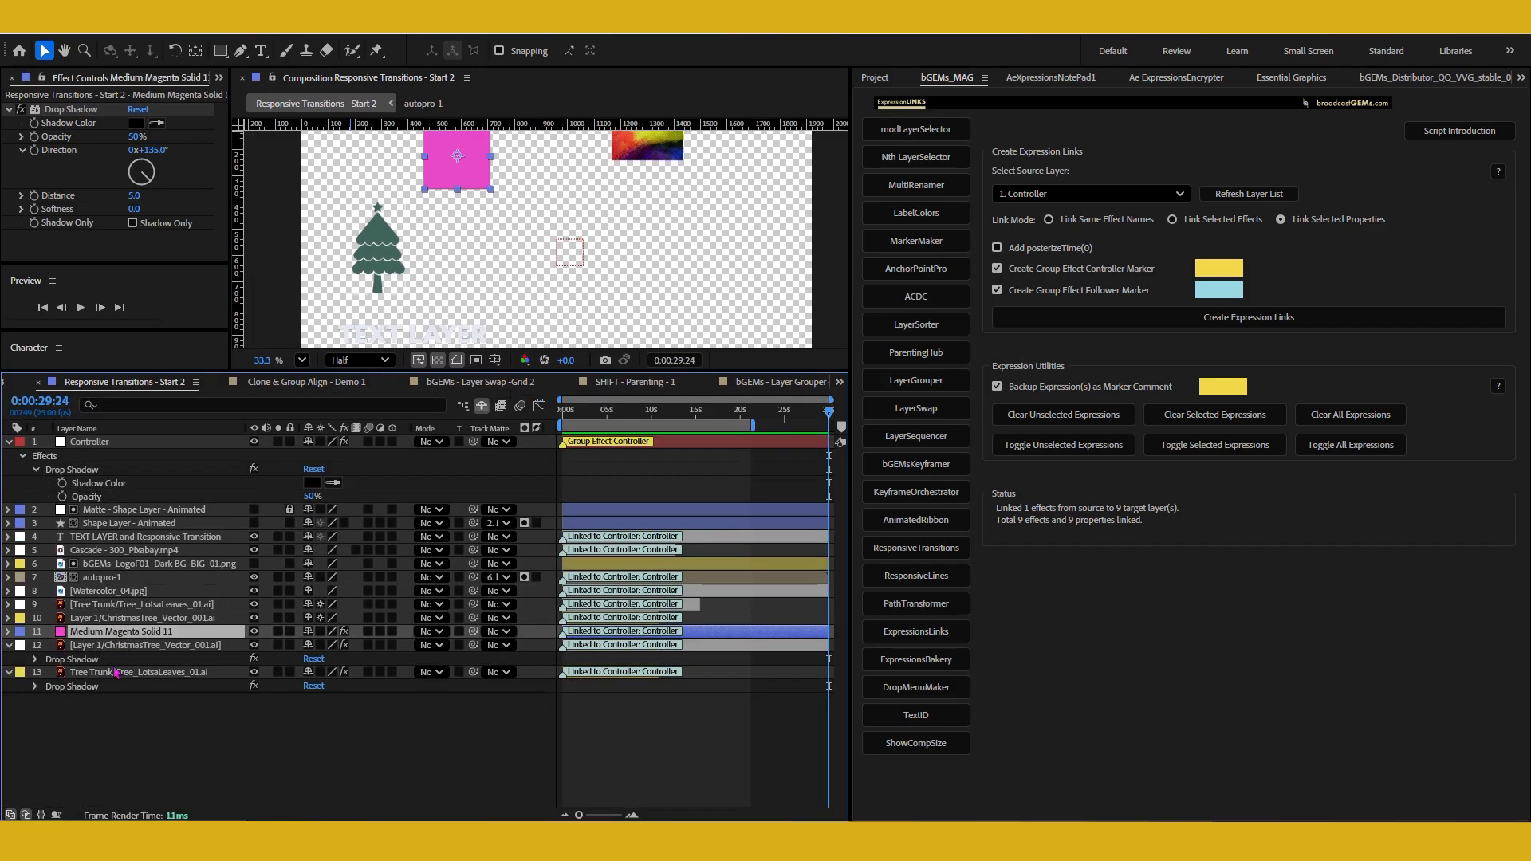
{"action": "left_click", "coordinate": [118, 673], "text": "shift"}
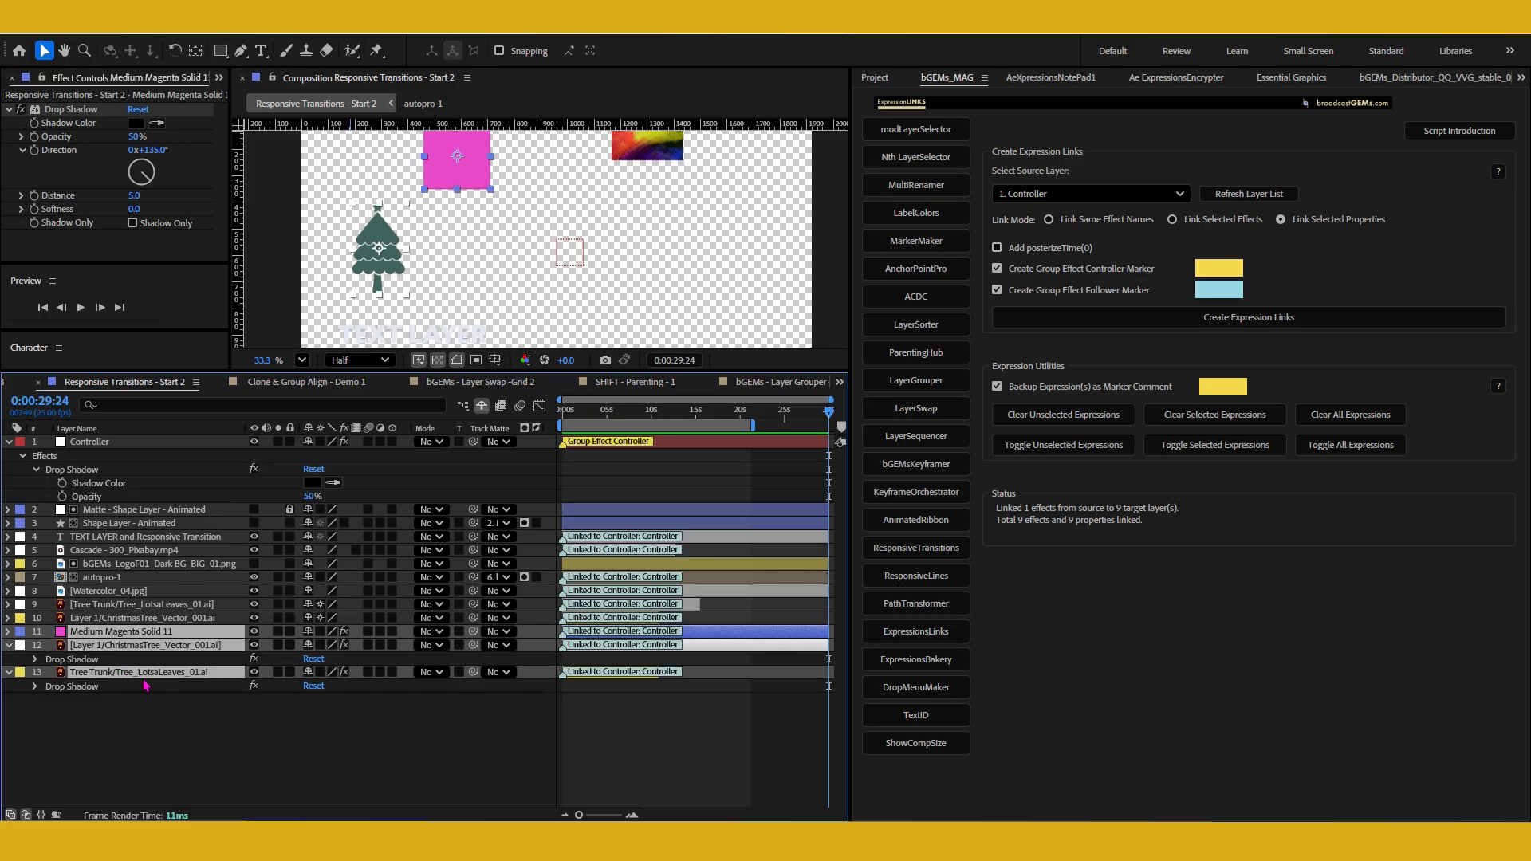
{"action": "left_click", "coordinate": [92, 484], "text": "ctrl"}
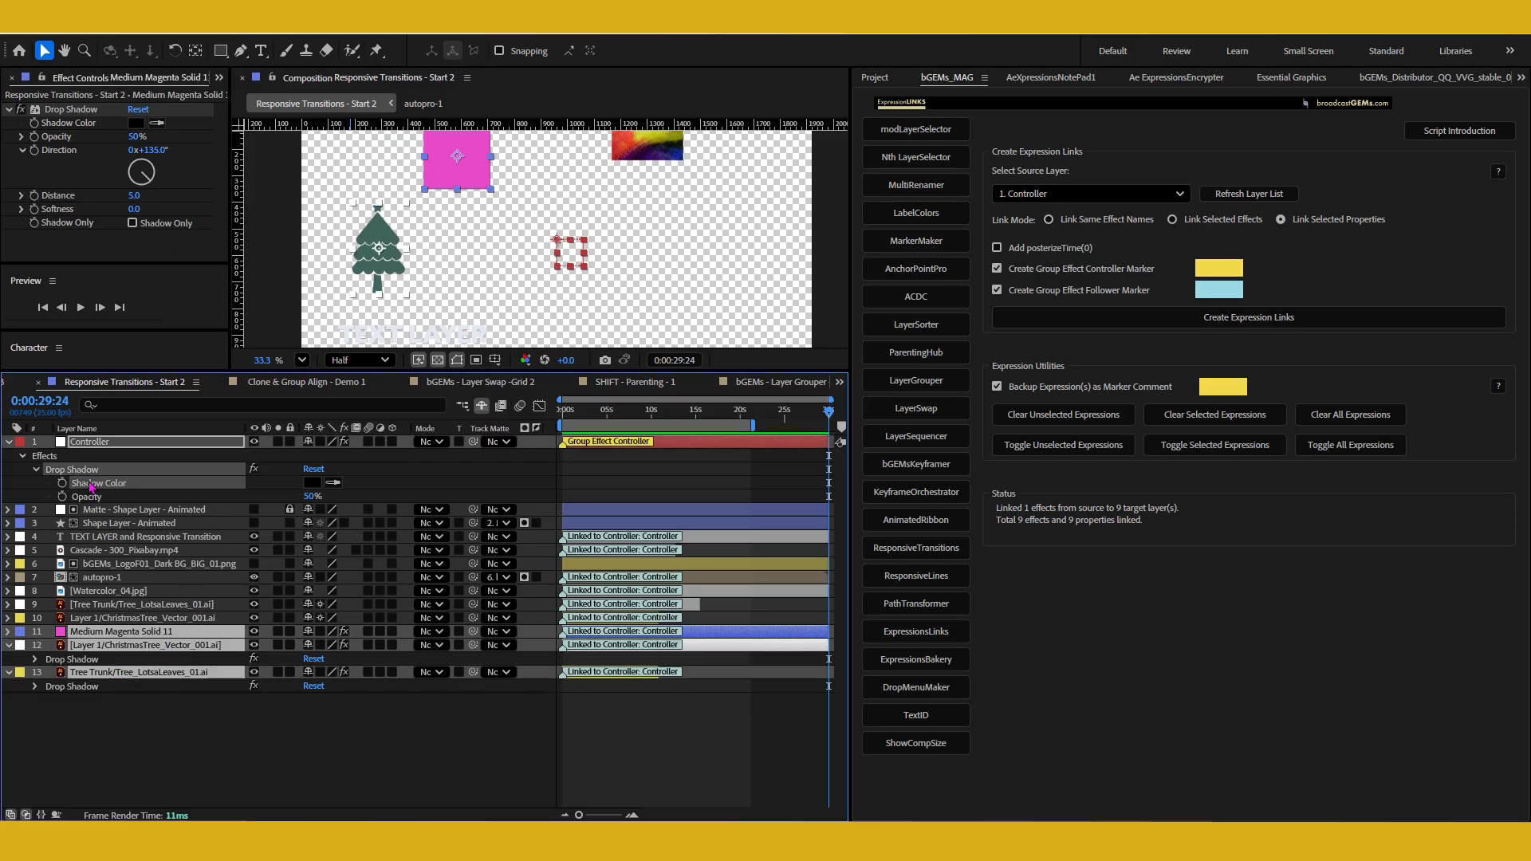
{"action": "left_click", "coordinate": [90, 497], "text": "ctrl"}
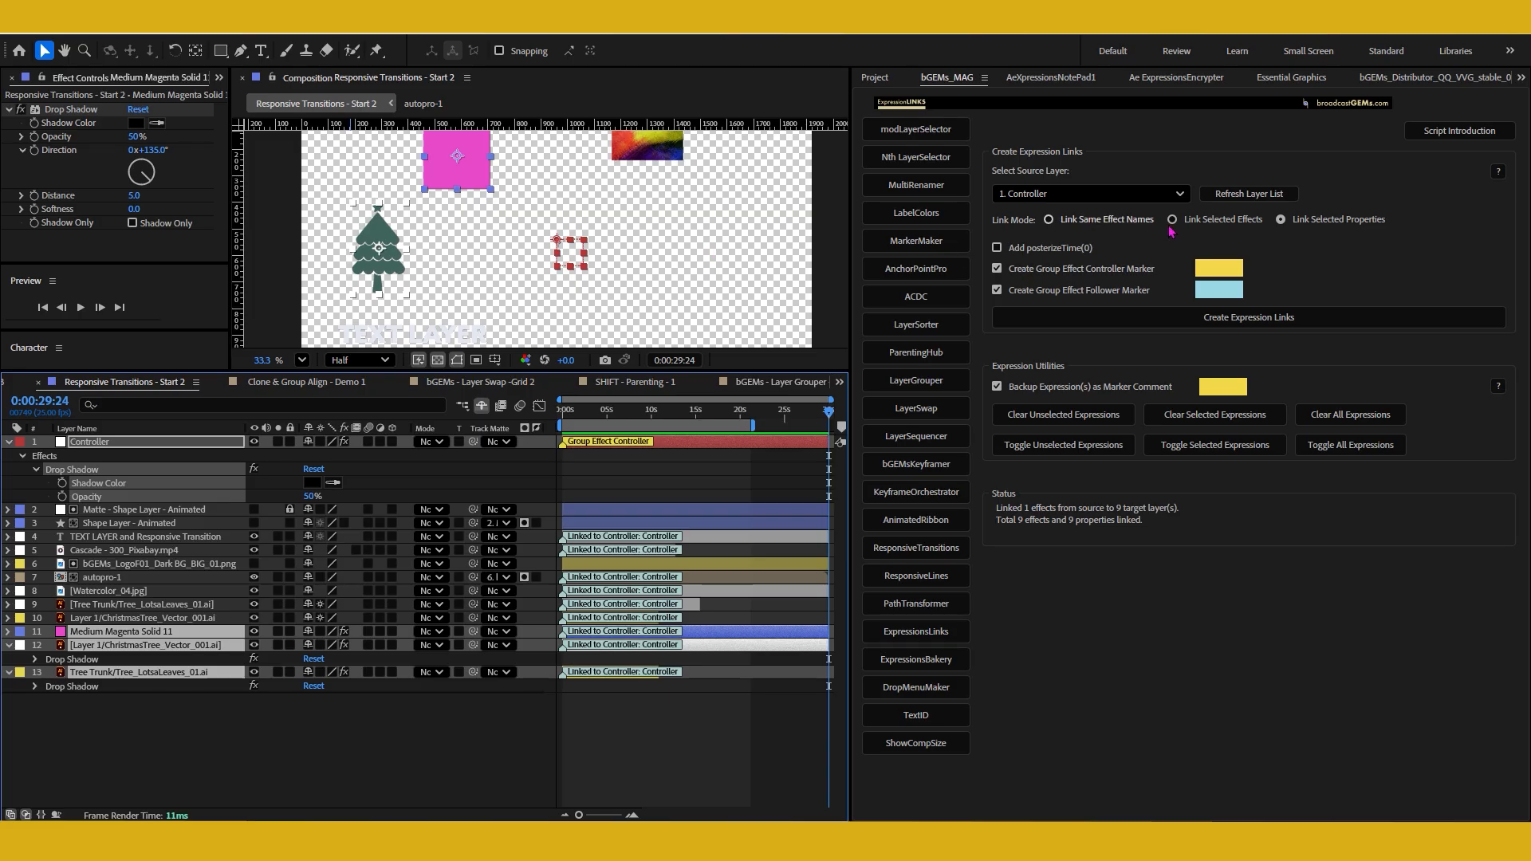
{"action": "mouse_move", "coordinate": [1200, 233]}
{"action": "left_click", "coordinate": [1177, 321]}
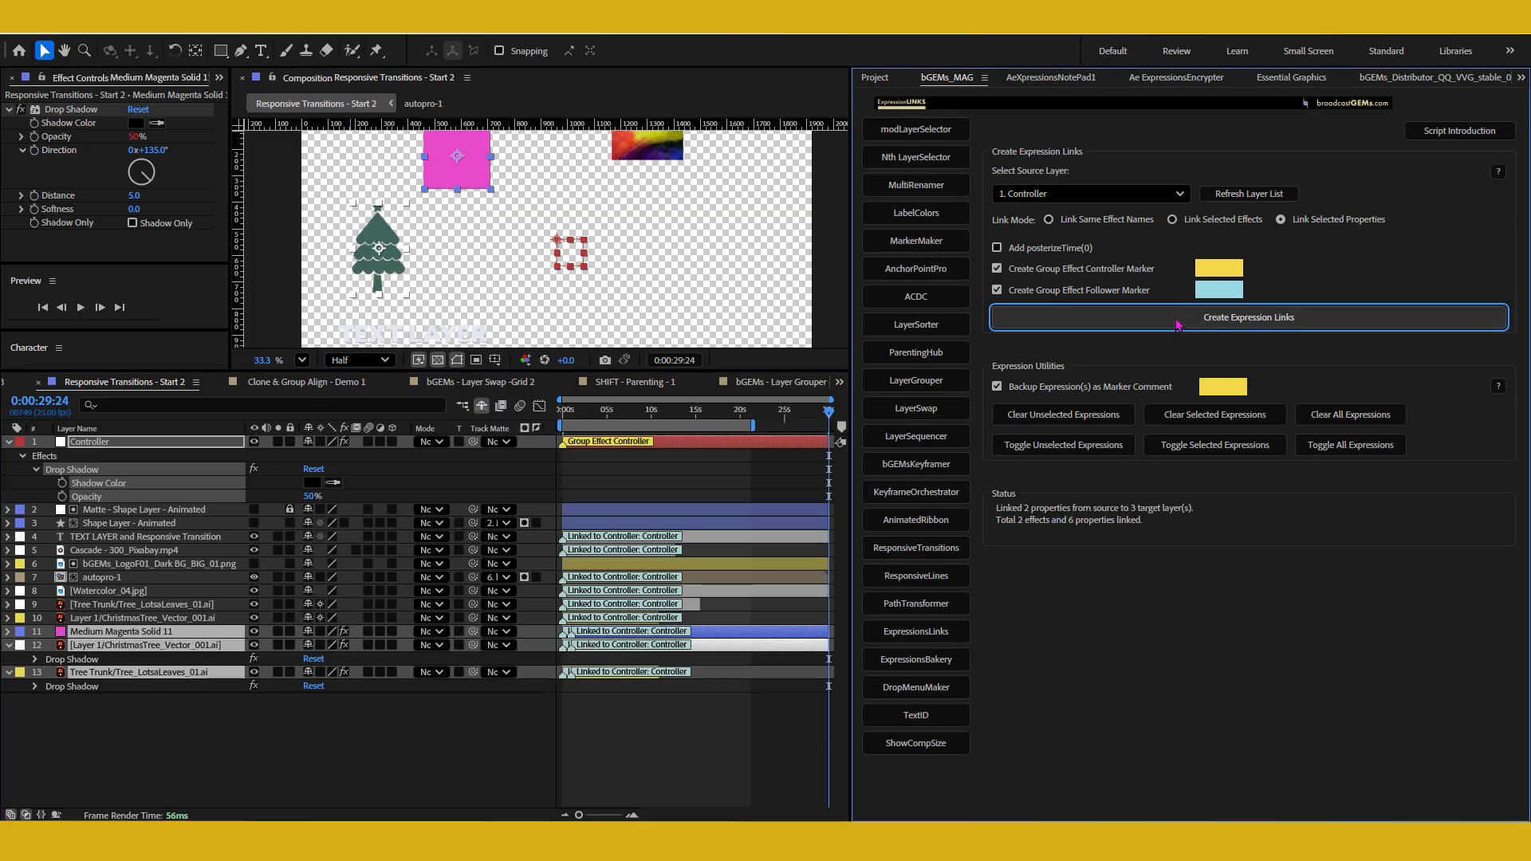
- Examine the linked expressions on Shadow Color and Opacity in the bottom Christmas tree layer's Drop Shadow
{"action": "left_click", "coordinate": [149, 701]}
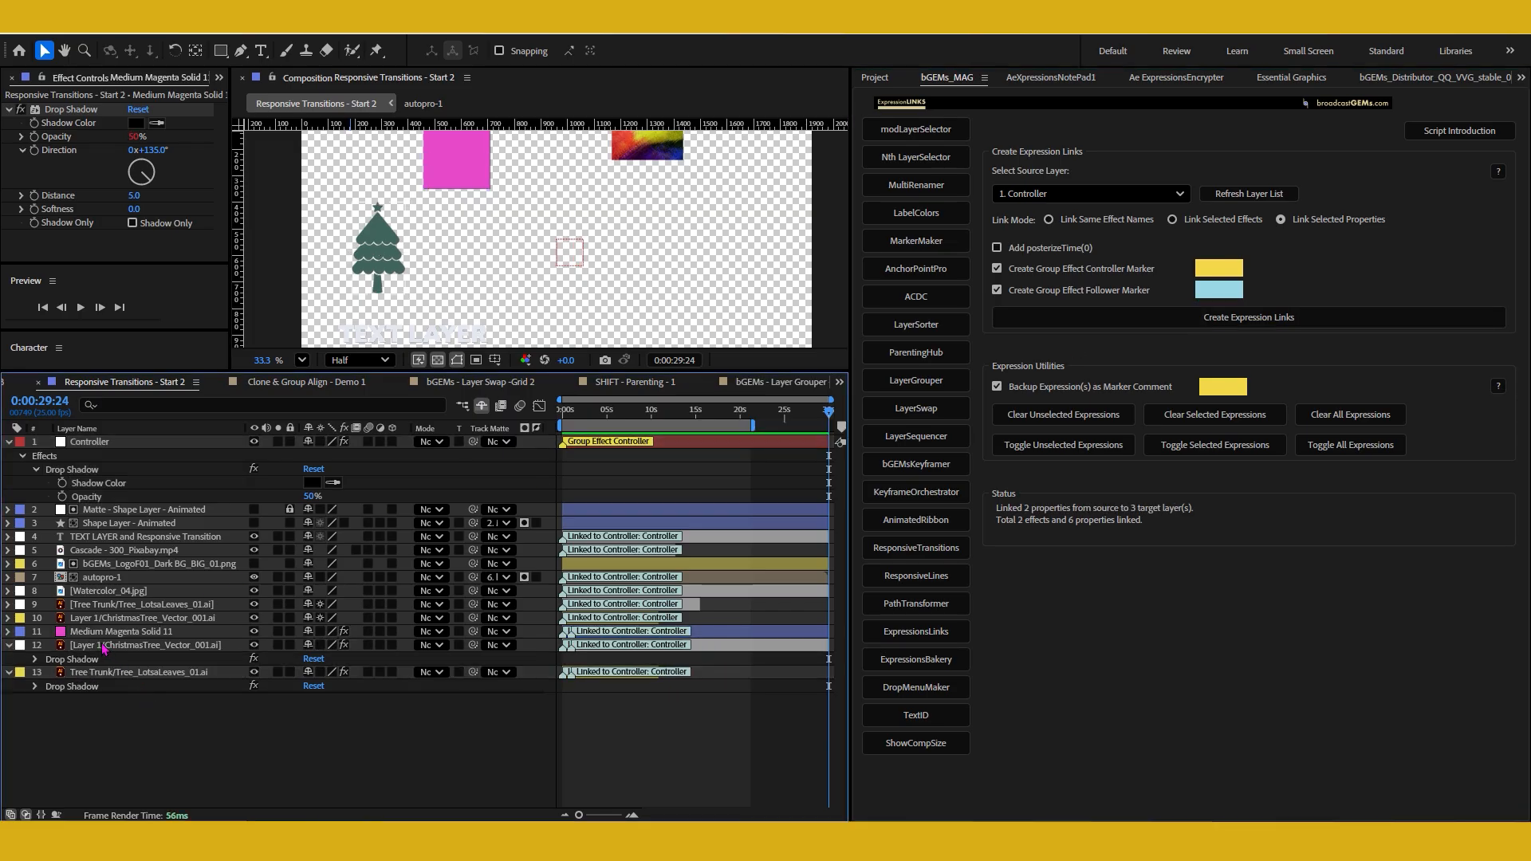
{"action": "left_click", "coordinate": [99, 632]}
{"action": "left_click", "coordinate": [35, 659]}
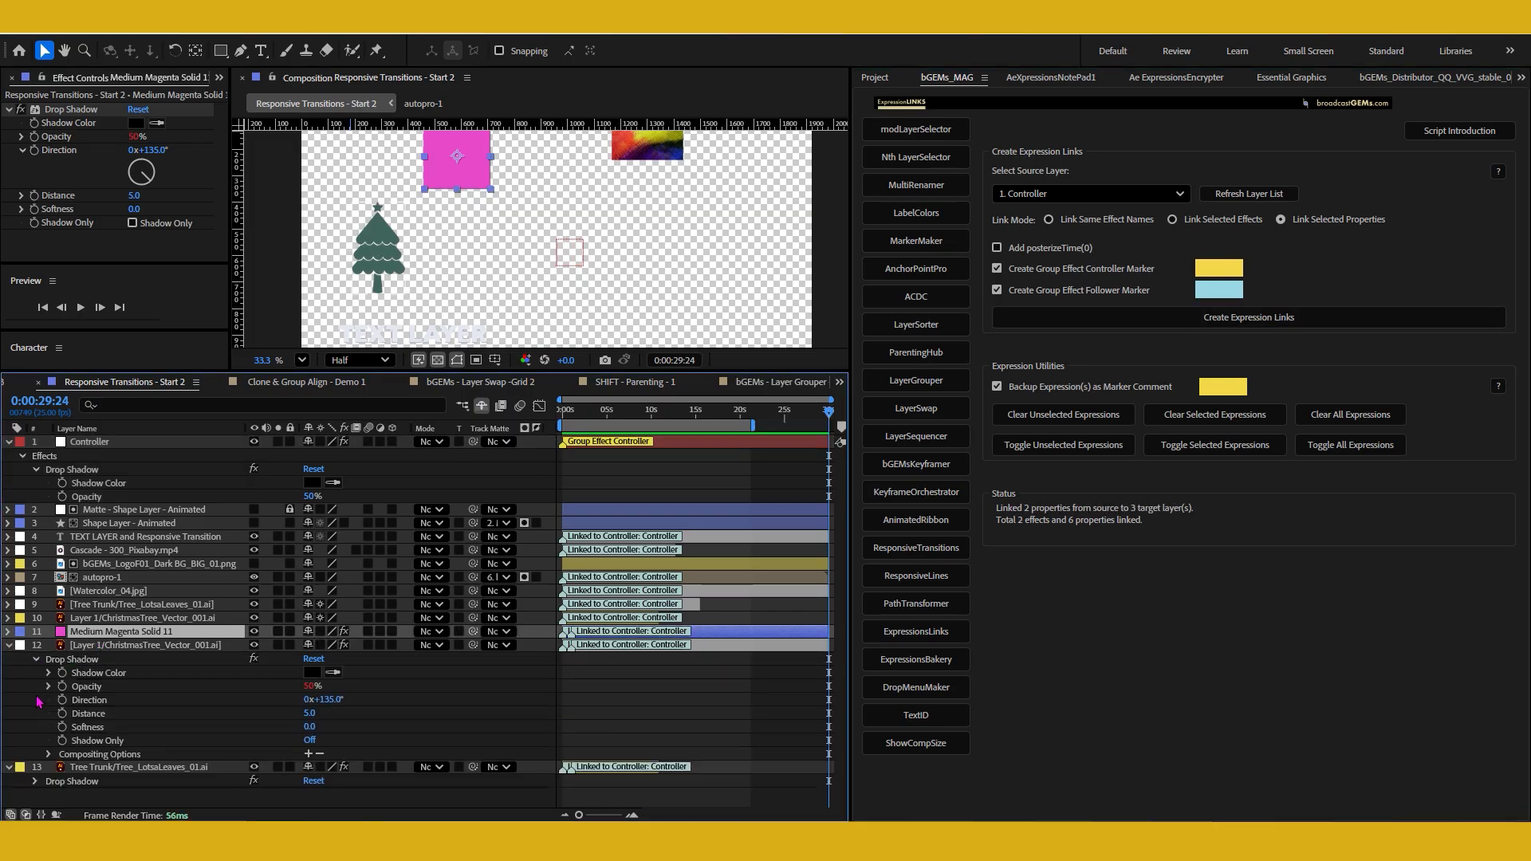
{"action": "left_click", "coordinate": [50, 686]}
{"action": "left_click", "coordinate": [48, 674]}
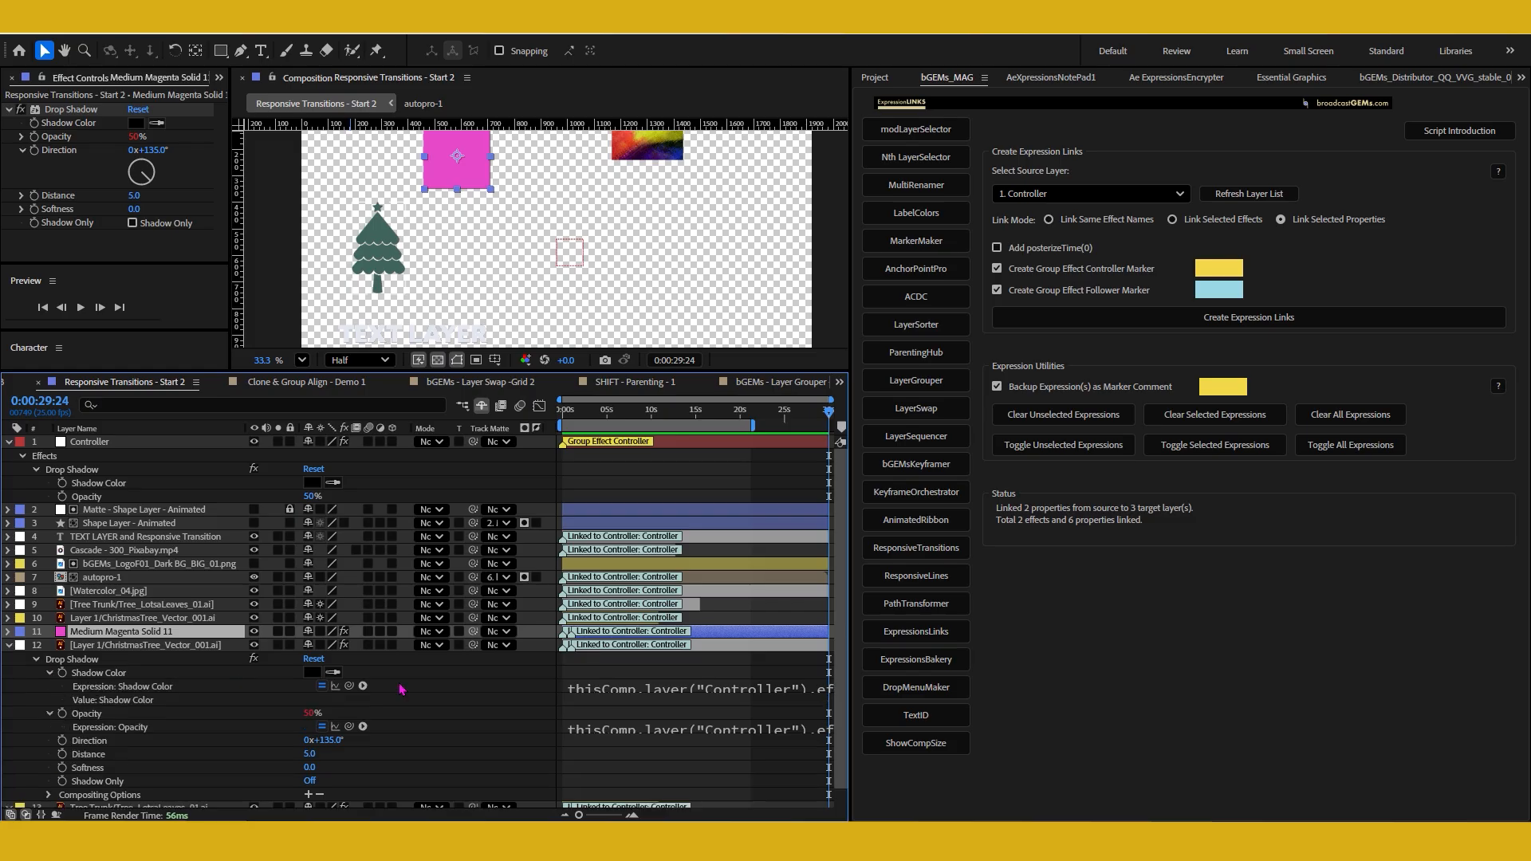
{"action": "left_click", "coordinate": [94, 714]}
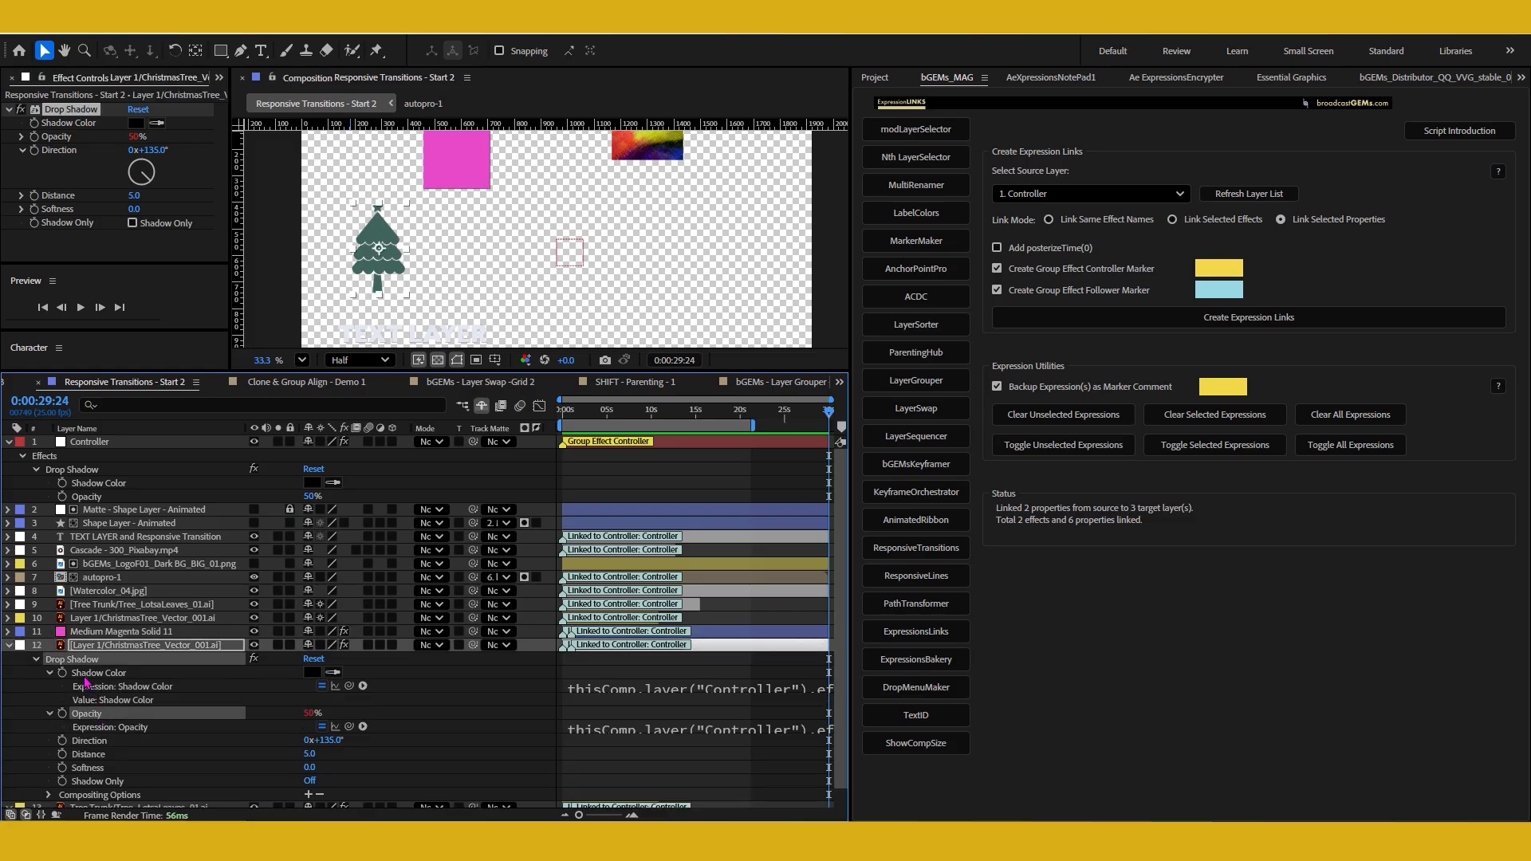
- Compare the bottom Christmas tree layer's linked Shadow Color with the Controller's source Shadow Color and Opacity properties
{"action": "left_click", "coordinate": [89, 674]}
{"action": "left_click", "coordinate": [92, 483]}
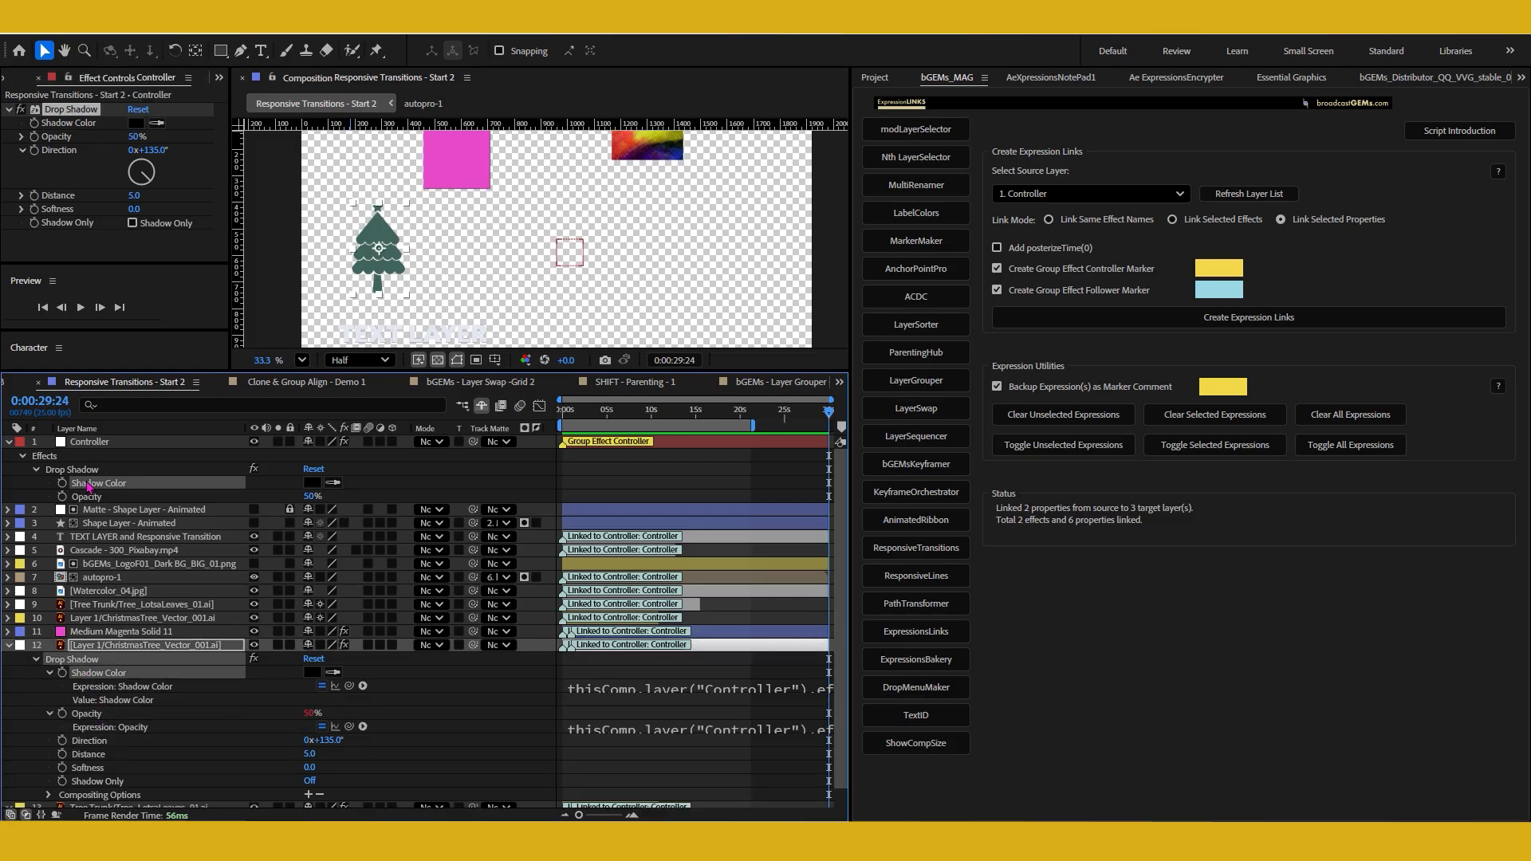
{"action": "left_click", "coordinate": [88, 497]}
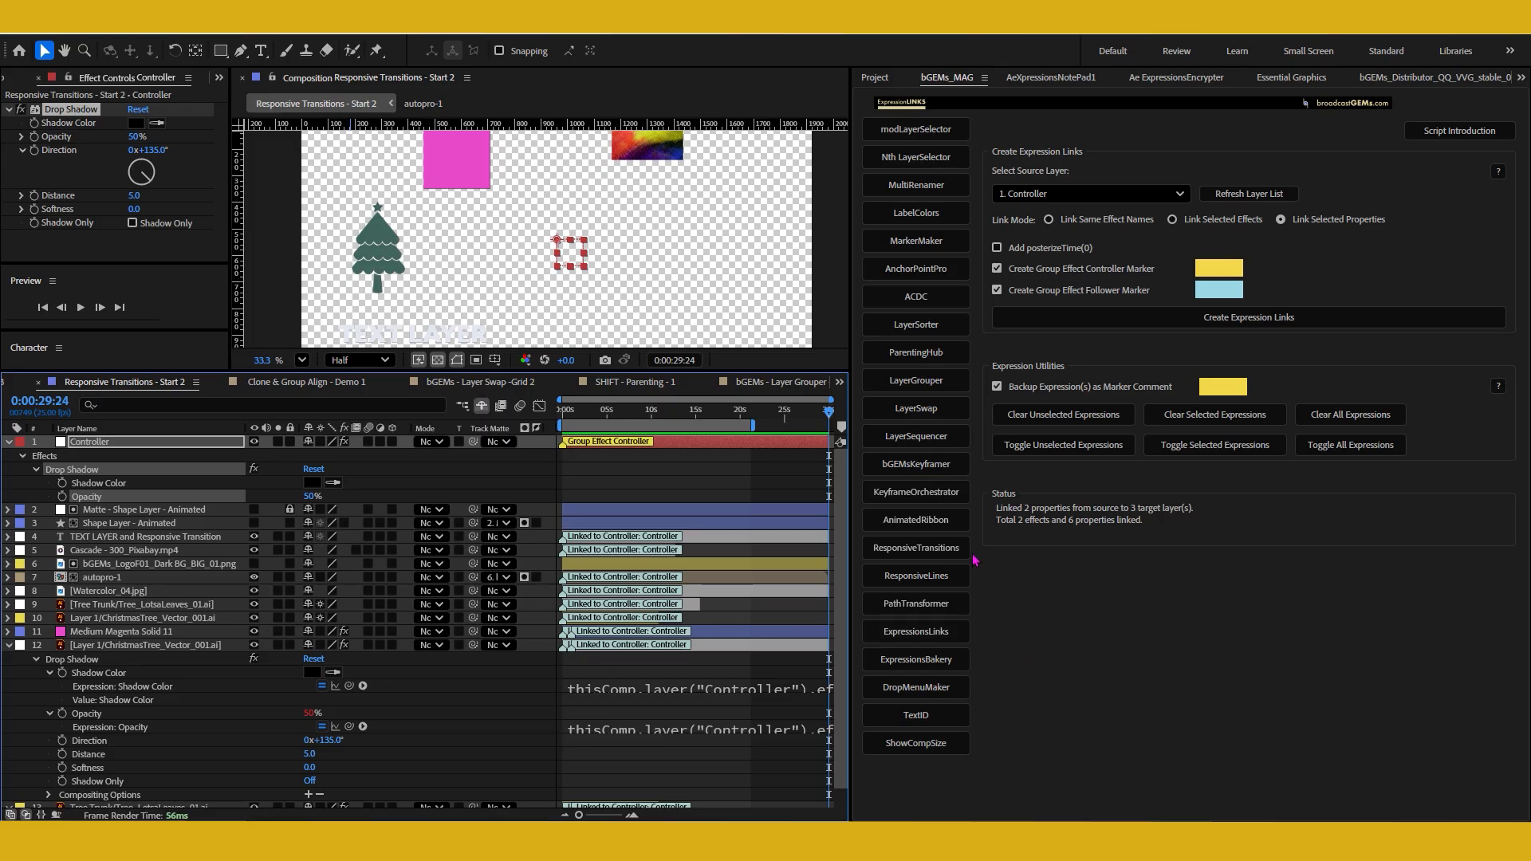
- Open the ResponsiveLines script, collapse all expanded layer properties in the timeline and enlarge the composition viewer
{"action": "left_click", "coordinate": [930, 575]}
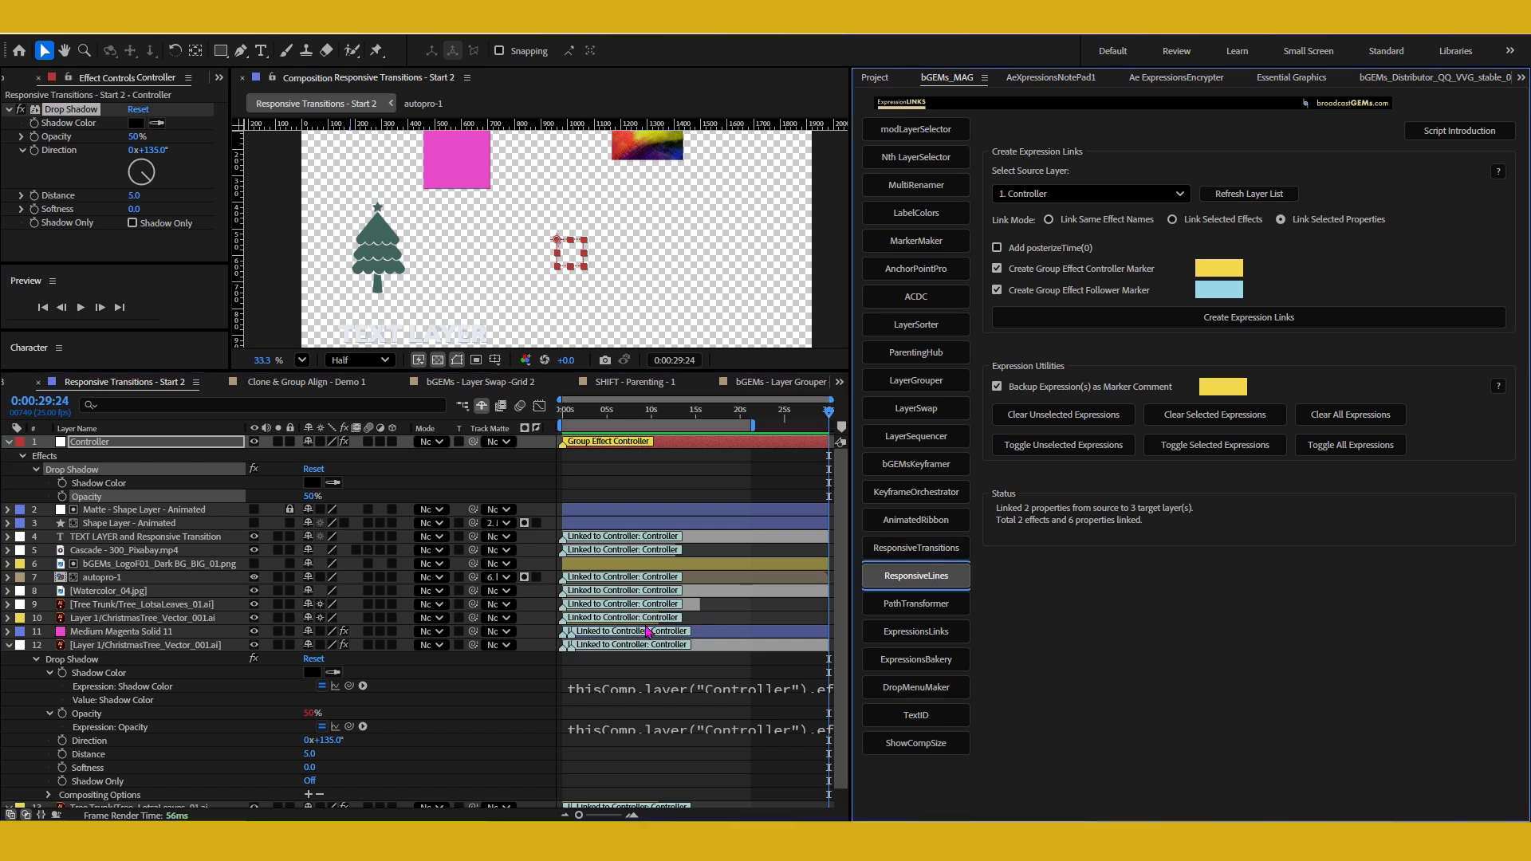
{"action": "left_click", "coordinate": [117, 646]}
{"action": "key", "text": "ctrl+a"}
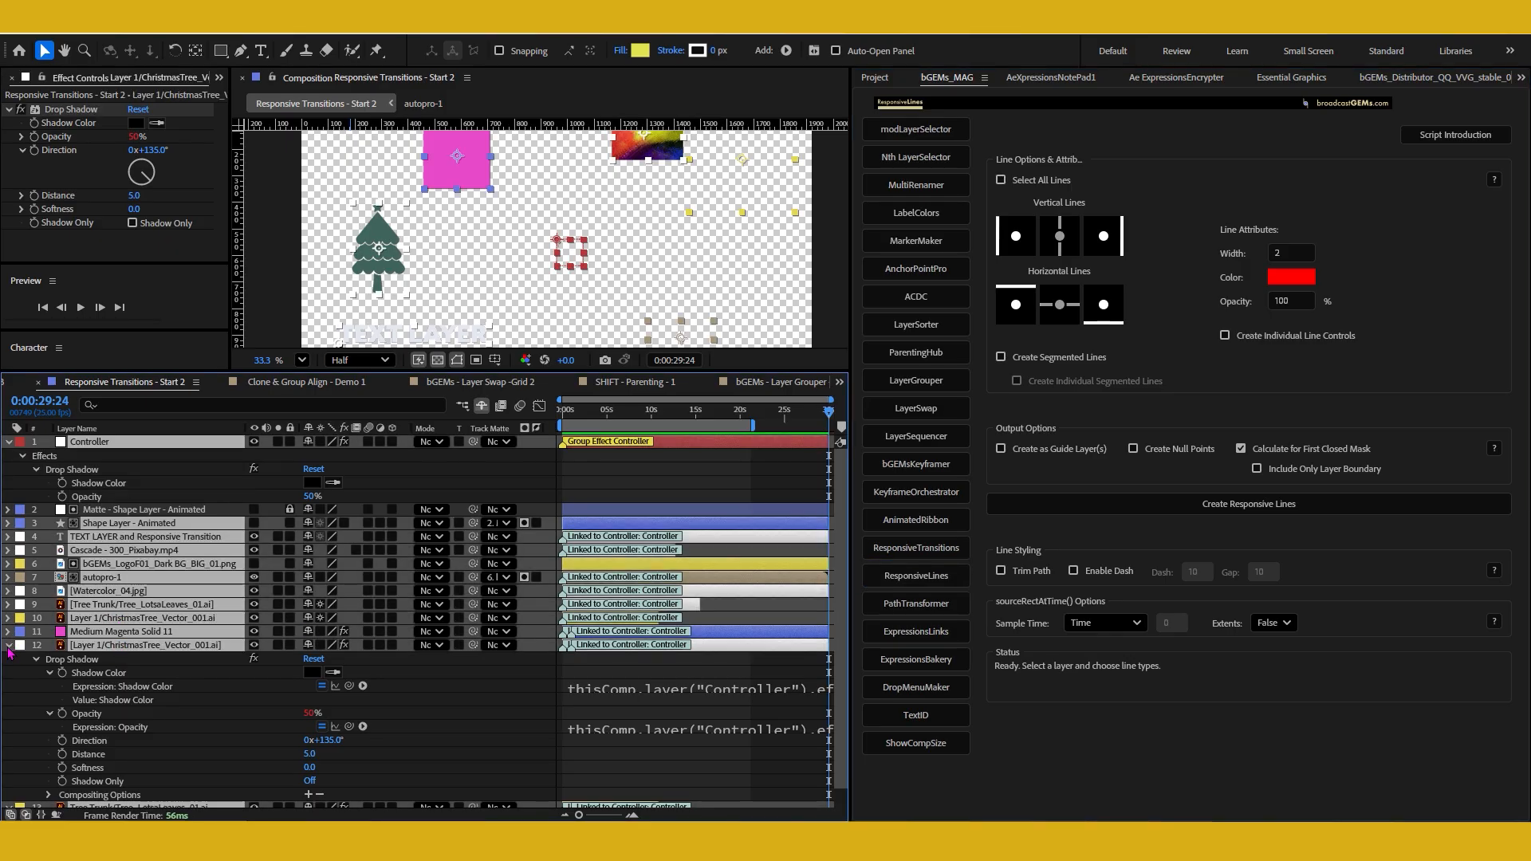
{"action": "key", "text": "u"}
{"action": "left_click", "coordinate": [130, 670]}
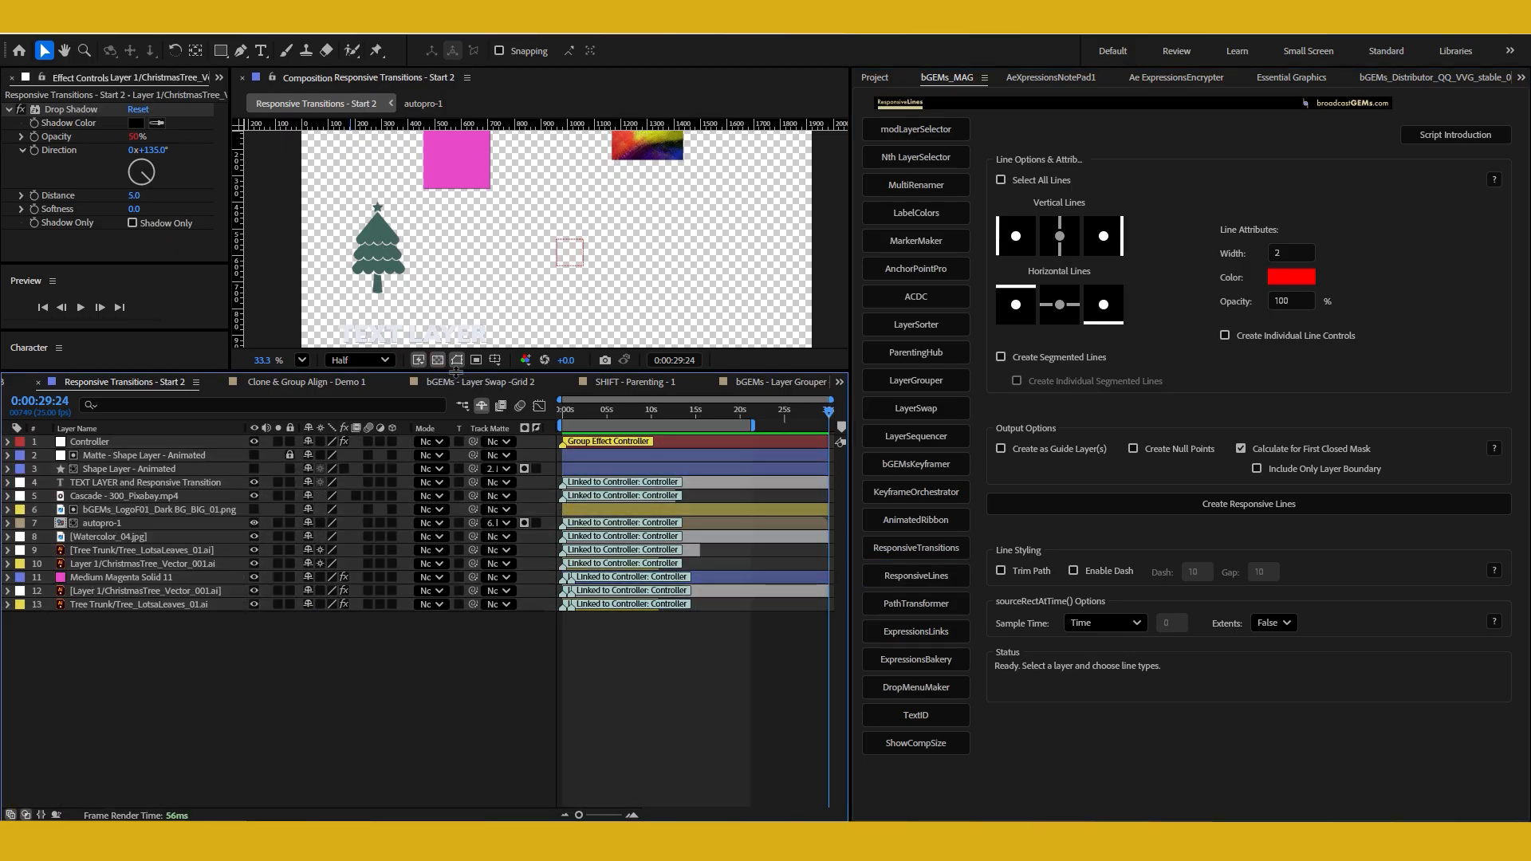
{"action": "left_click_drag", "start_coordinate": [445, 374], "coordinate": [445, 558]}
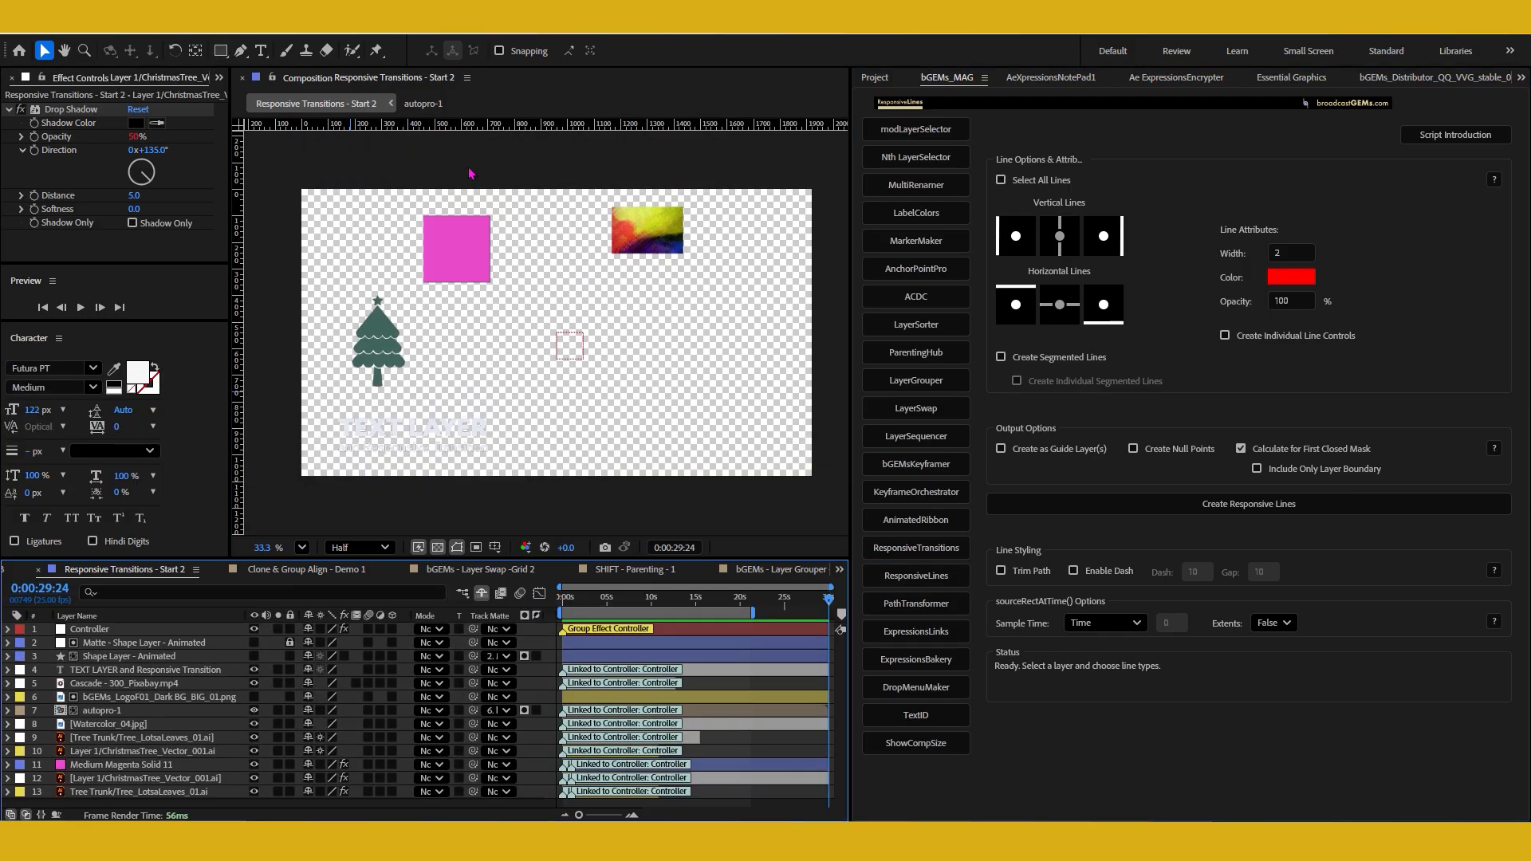
- Create a white solid 400 px wide and 500 px high, solo it and turn off the transparency grid
{"action": "key", "text": "ctrl+y"}
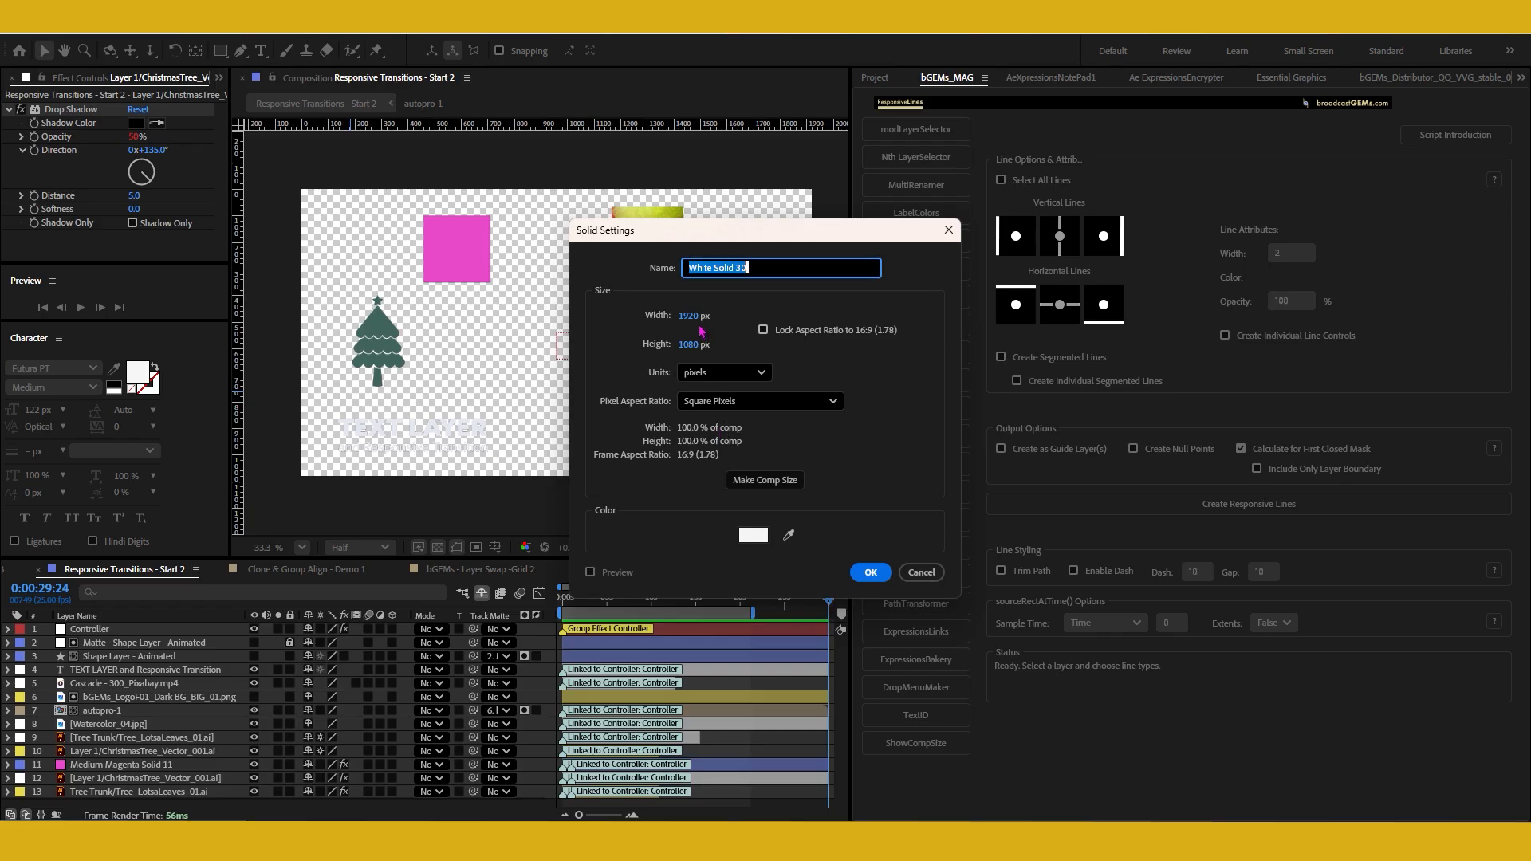
{"action": "left_click", "coordinate": [693, 315]}
{"action": "type", "text": "400"}
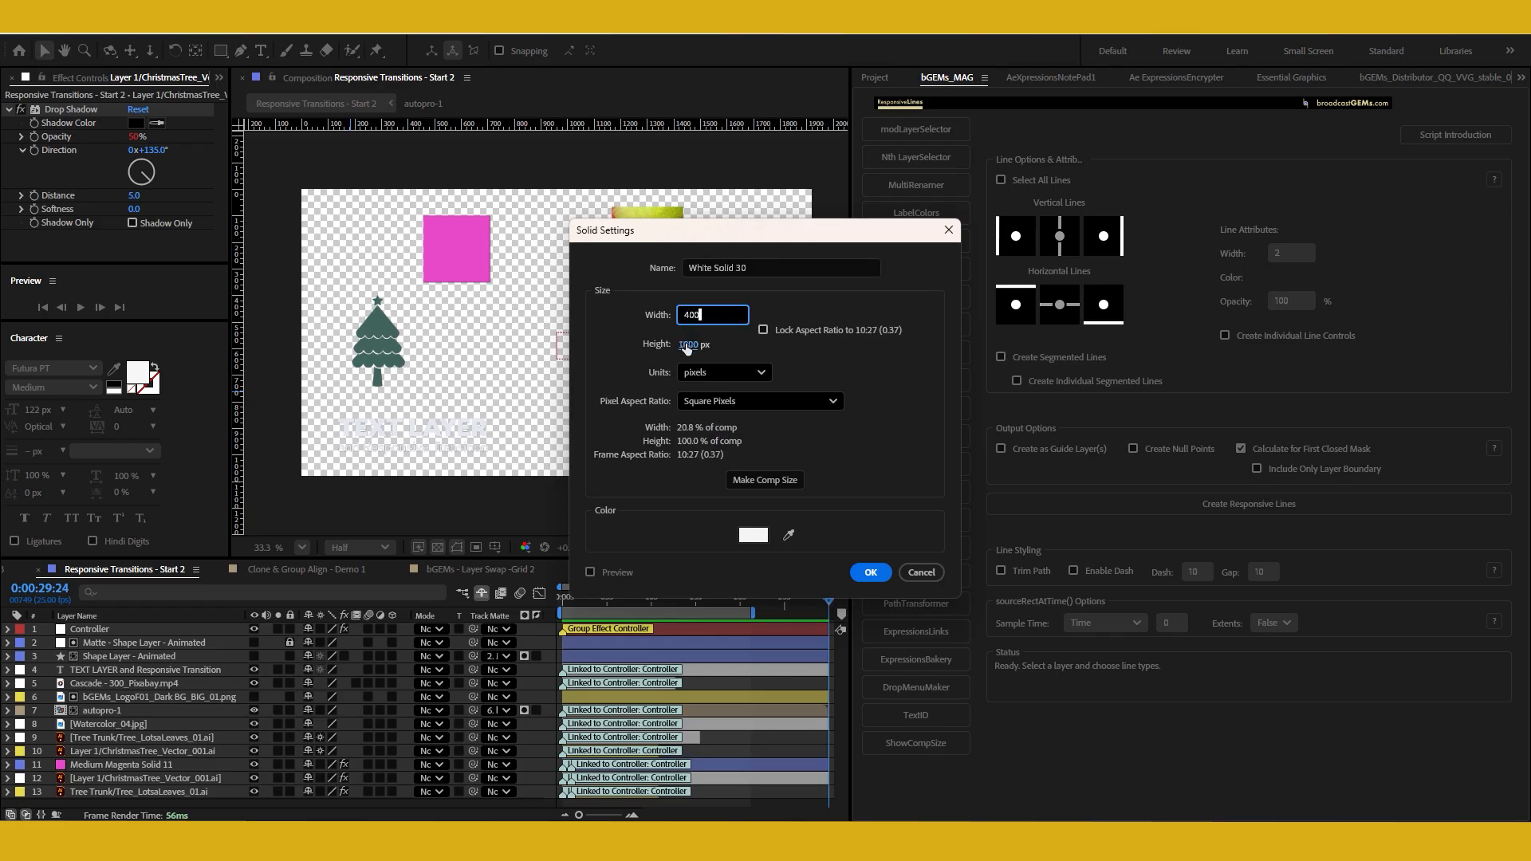
{"action": "key", "text": "Tab"}
{"action": "type", "text": "500"}
{"action": "left_click", "coordinate": [870, 572]}
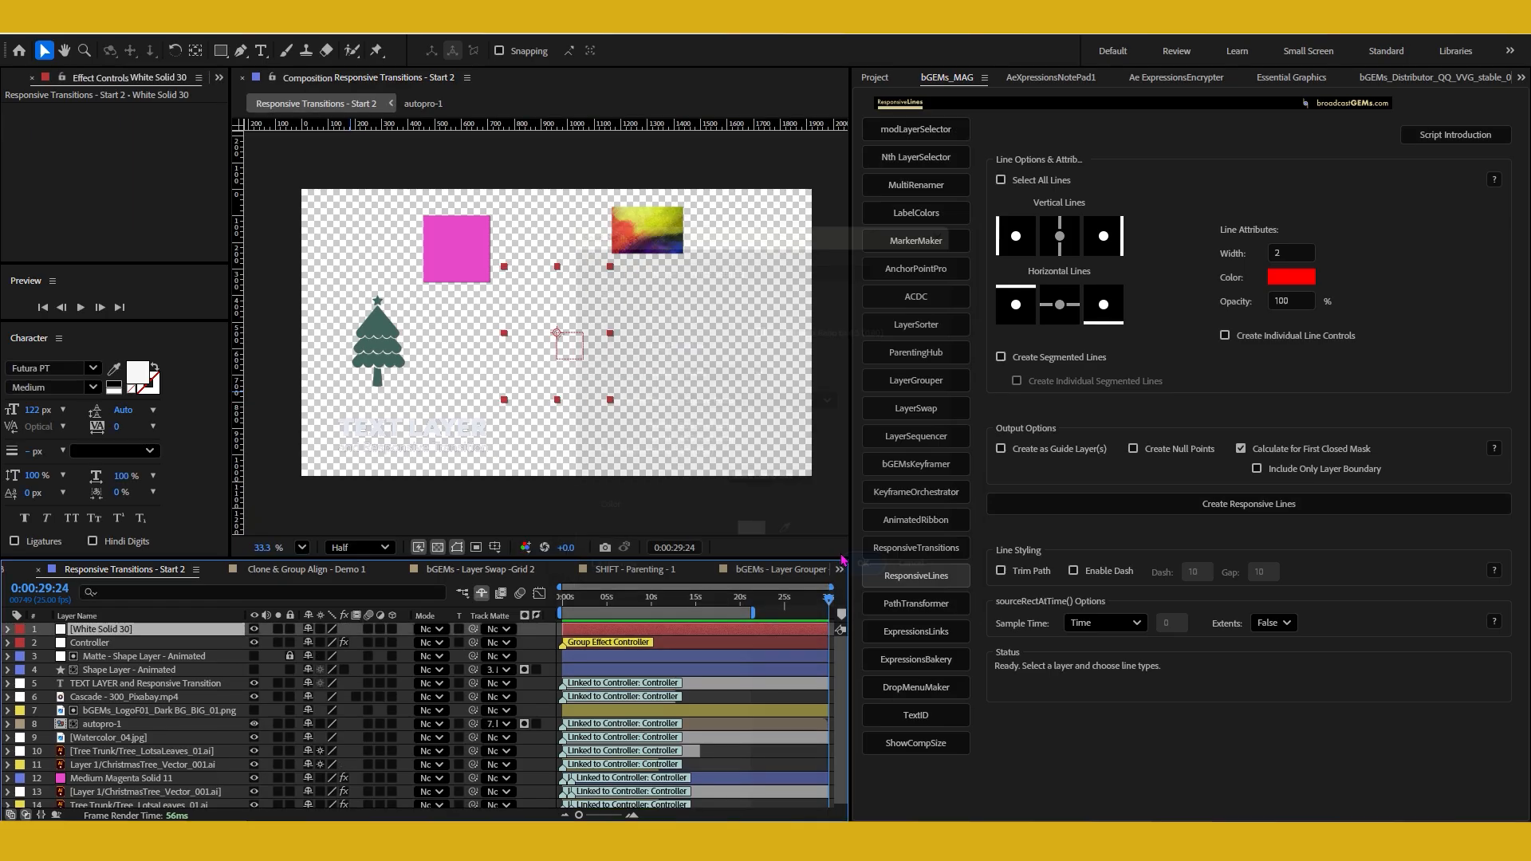
{"action": "left_click", "coordinate": [278, 629]}
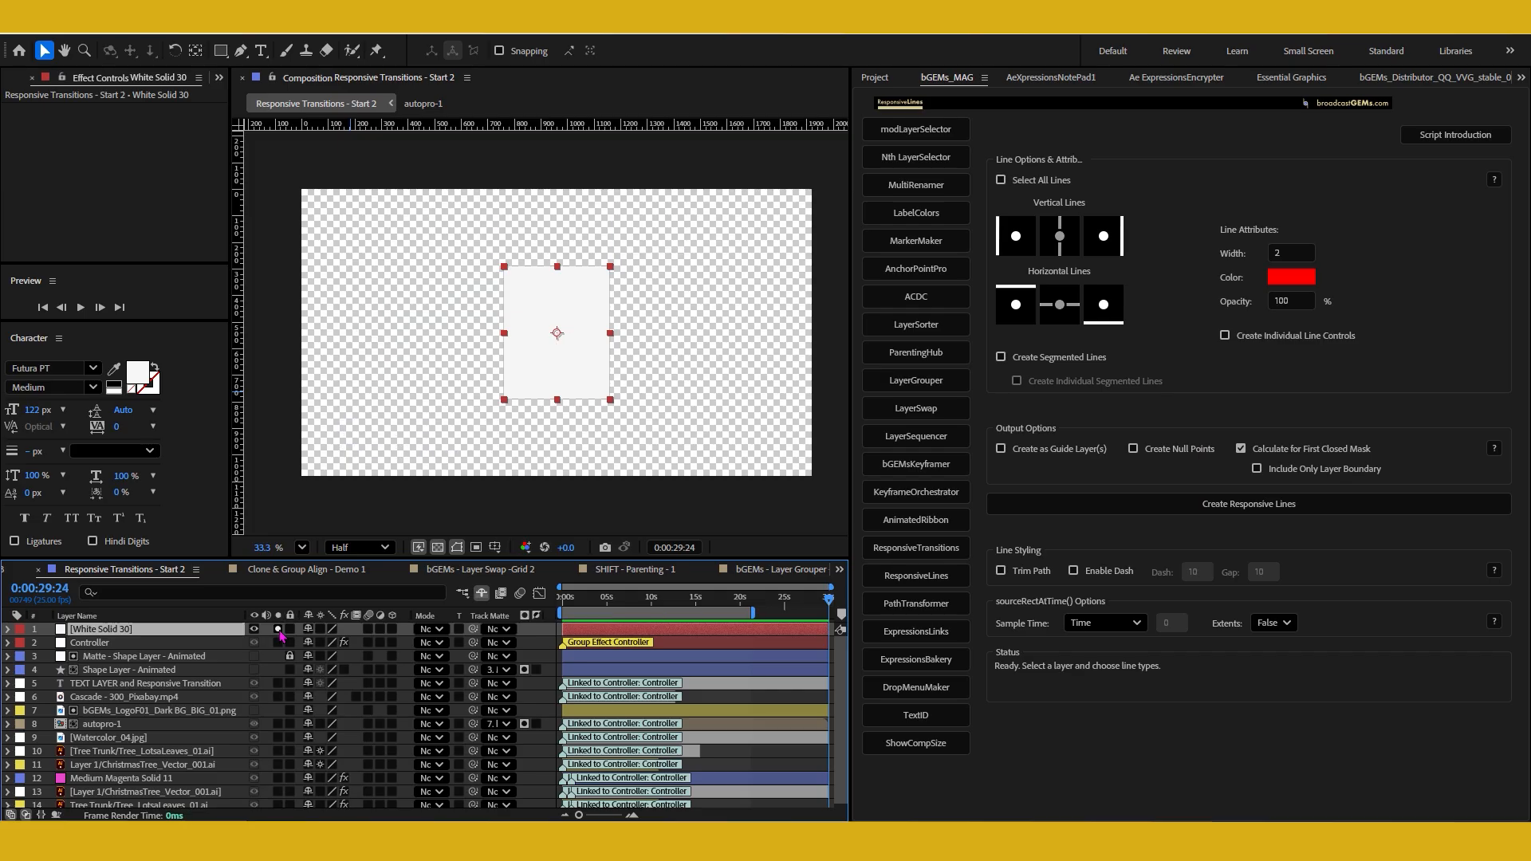
{"action": "left_click", "coordinate": [437, 547]}
- Move the white solid around the composition, leave it near the centre and reveal its Scale property
{"action": "mouse_move", "coordinate": [564, 336]}
{"action": "left_mouse_down"}
{"action": "mouse_move", "coordinate": [536, 353]}
{"action": "mouse_move", "coordinate": [574, 324]}
{"action": "left_mouse_up"}
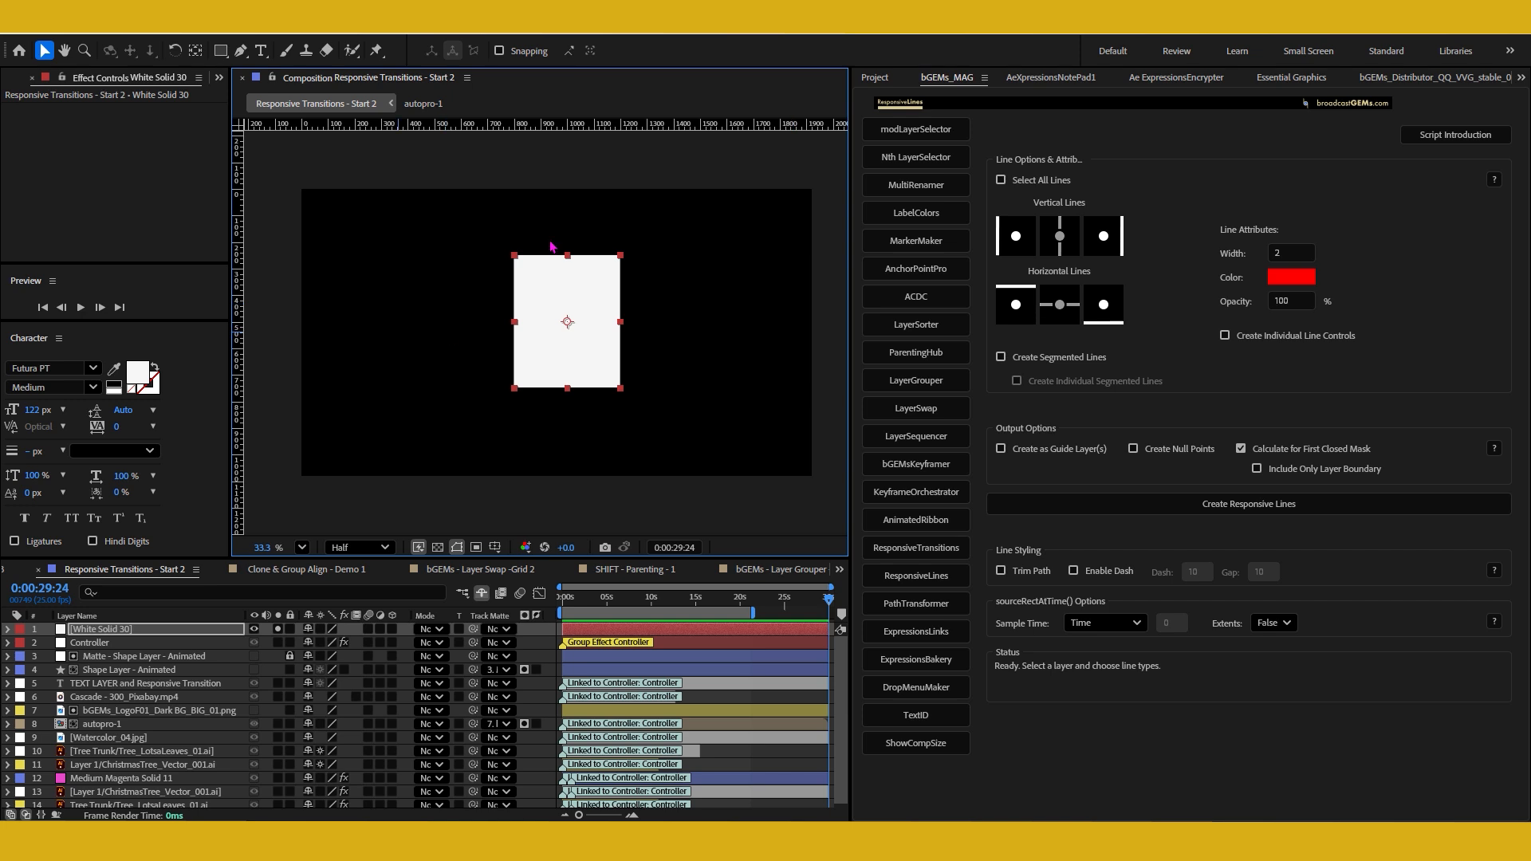
{"action": "left_click_drag", "start_coordinate": [576, 285], "coordinate": [539, 287]}
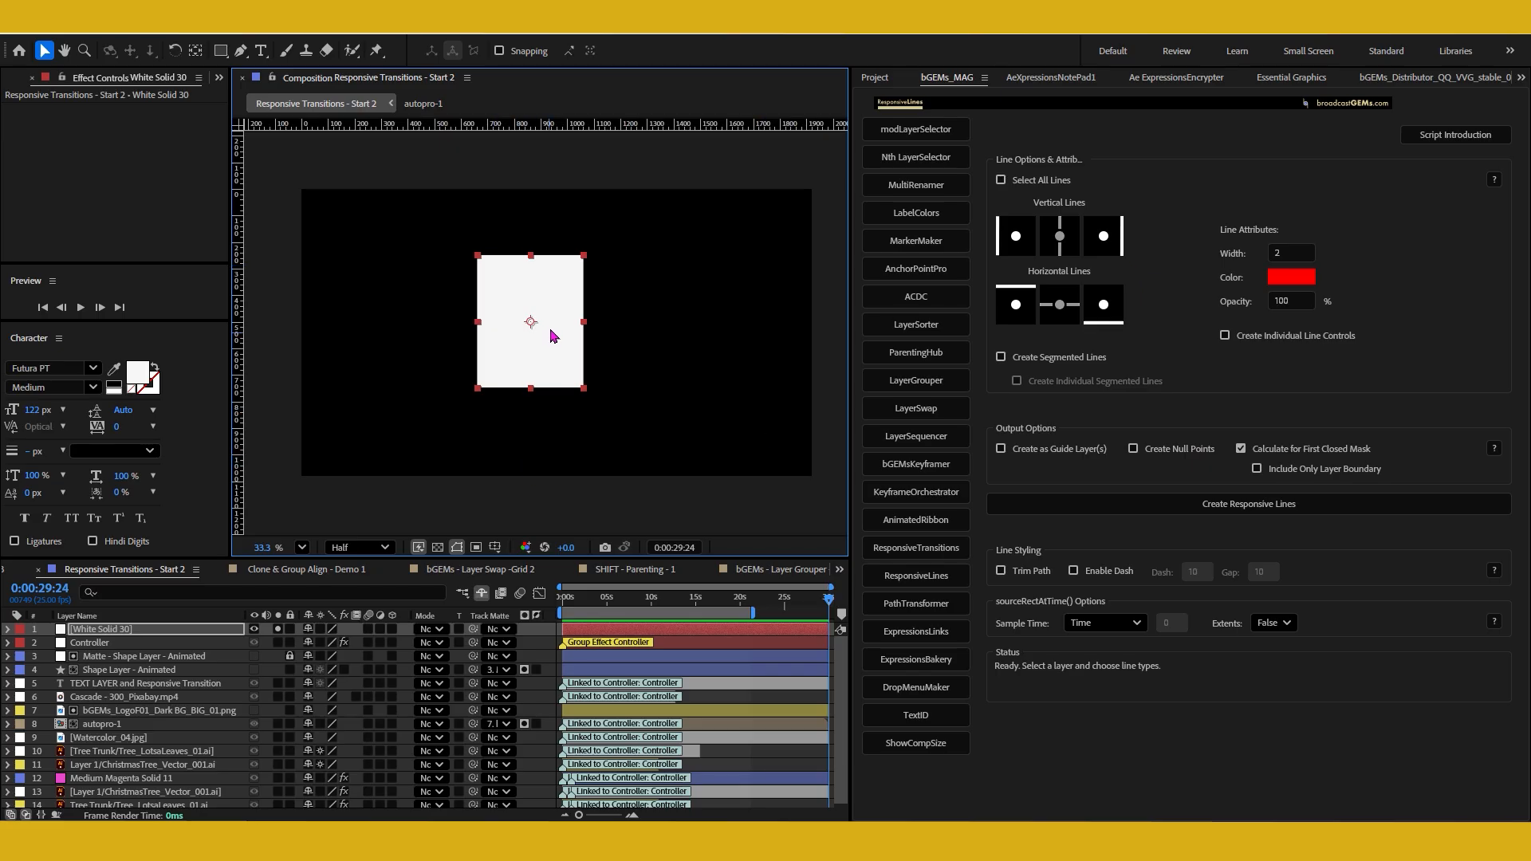
{"action": "mouse_move", "coordinate": [553, 332]}
{"action": "left_mouse_down"}
{"action": "mouse_move", "coordinate": [603, 332]}
{"action": "mouse_move", "coordinate": [583, 331]}
{"action": "left_mouse_up"}
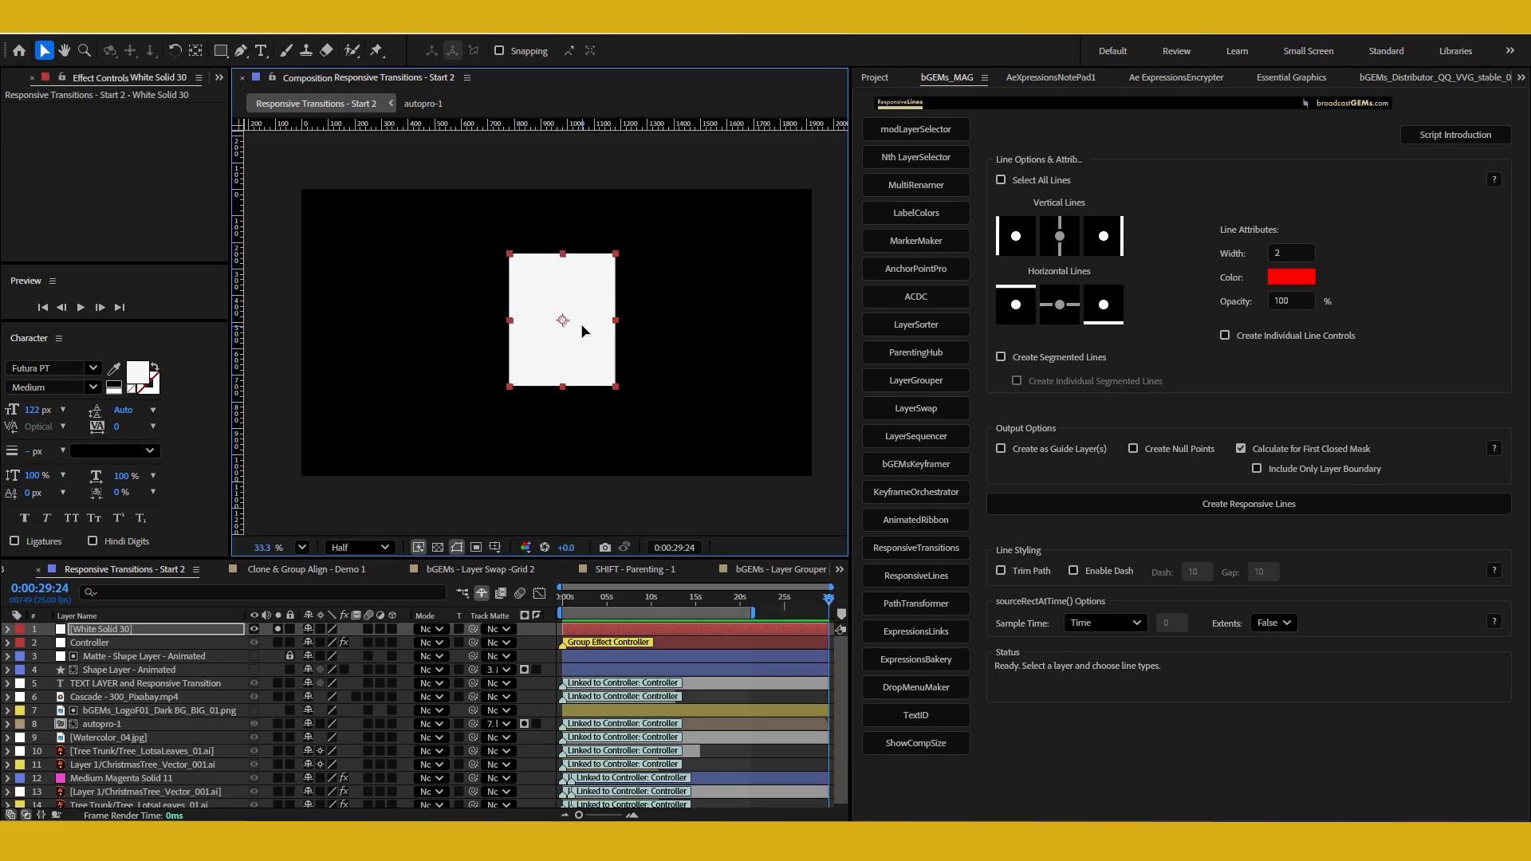
{"action": "left_click", "coordinate": [190, 634]}
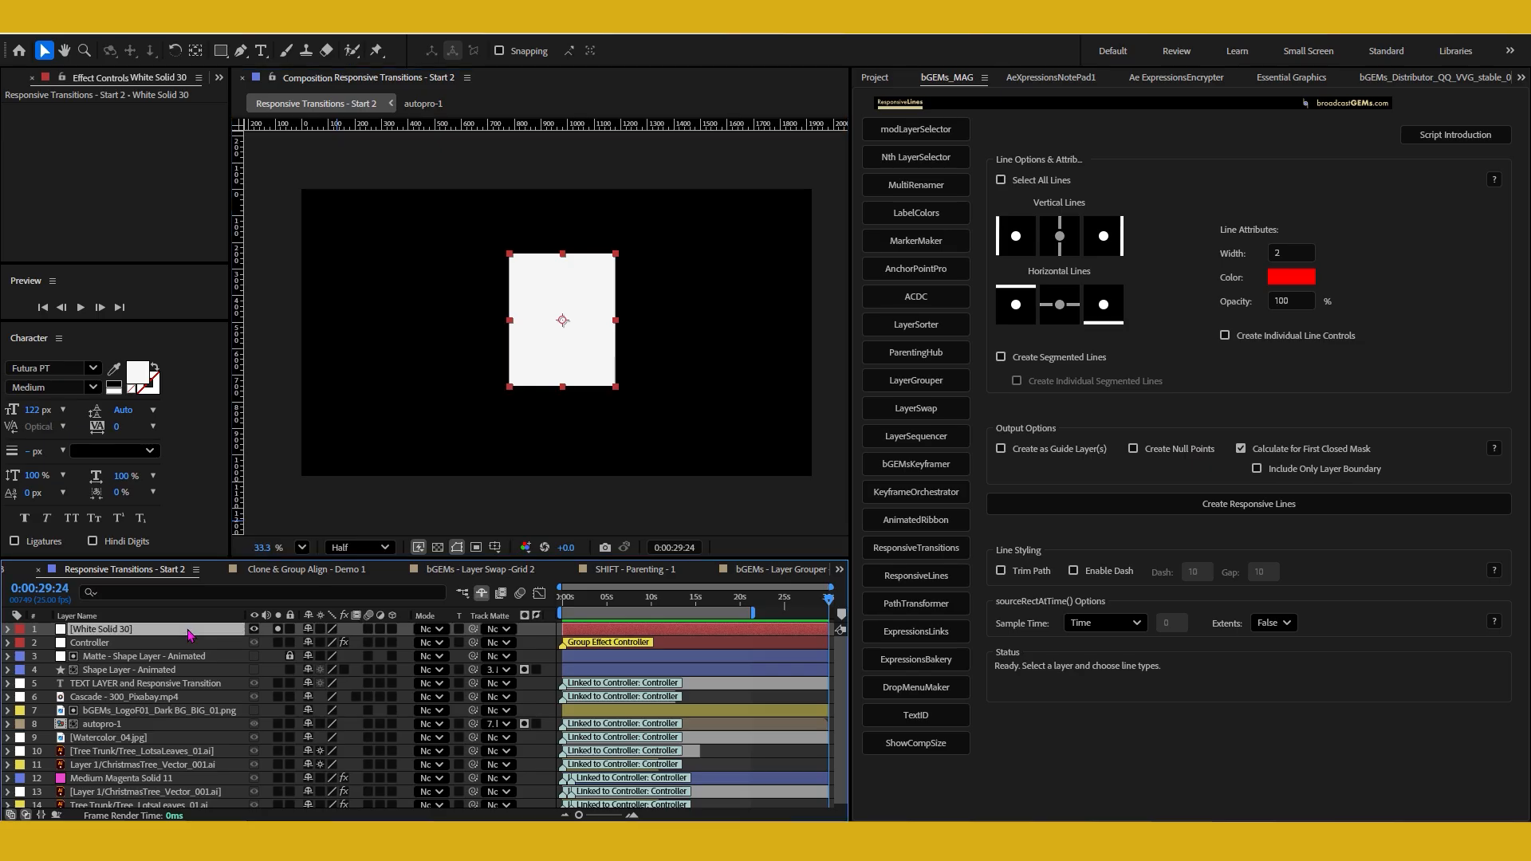
{"action": "key", "text": "s"}
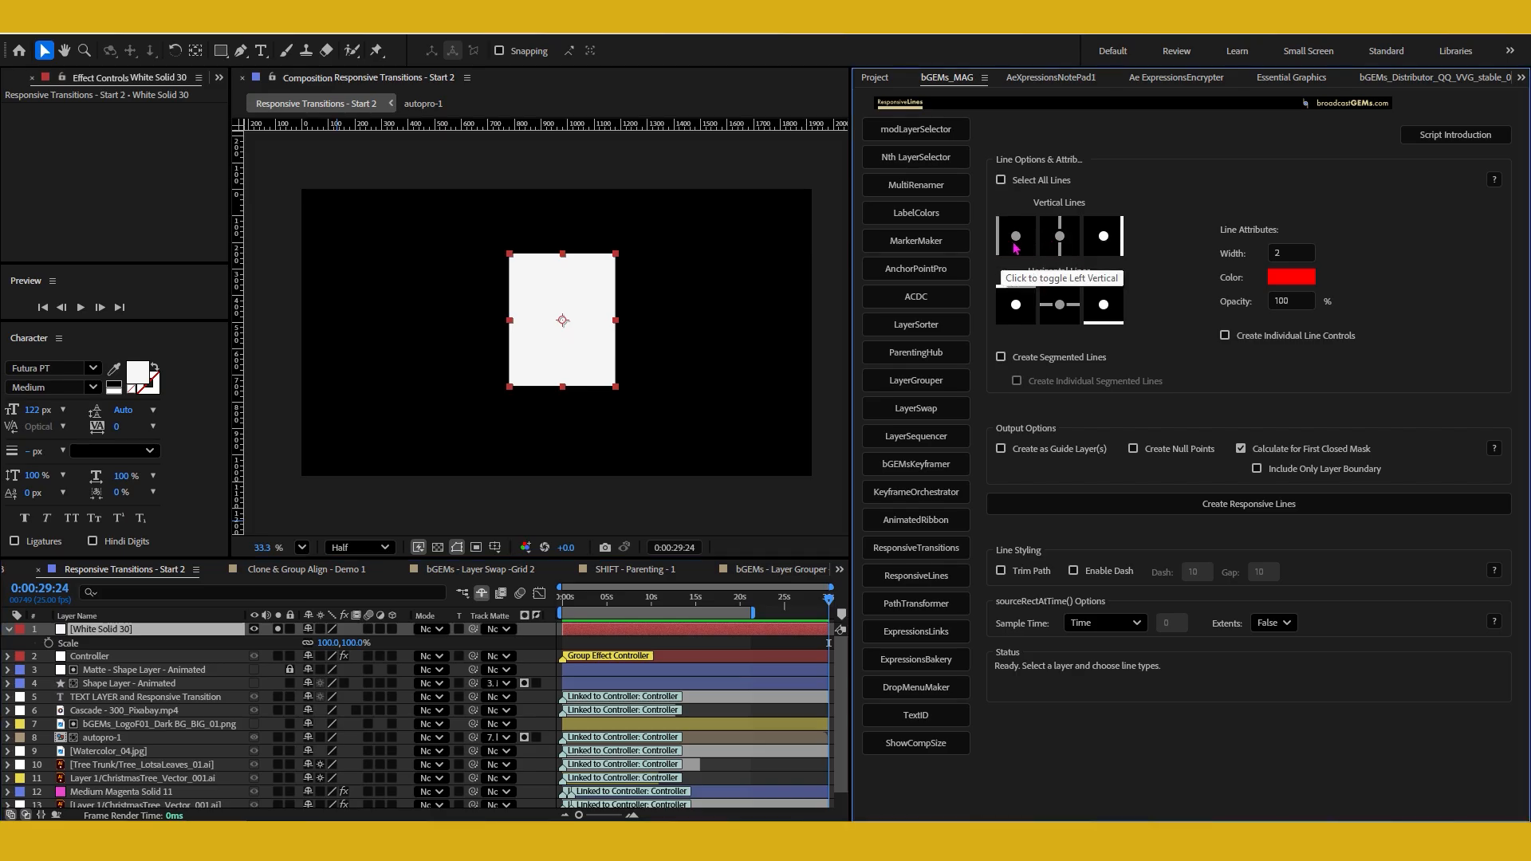
- Create responsive lines for the white solid with only the left vertical line enabled
{"action": "left_click", "coordinate": [1060, 234]}
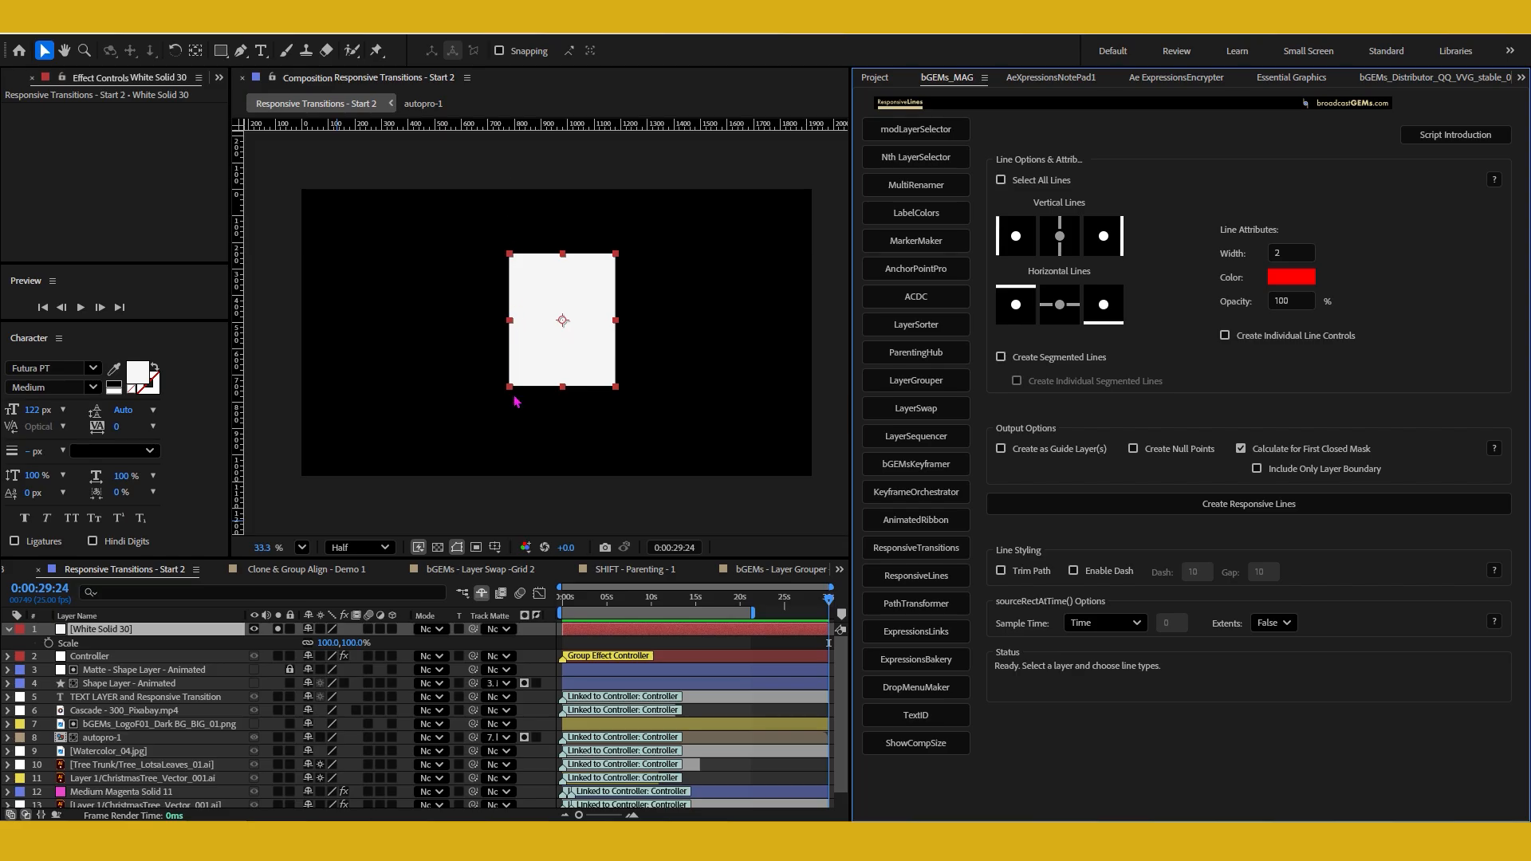
{"action": "left_click", "coordinate": [1107, 241]}
{"action": "left_click", "coordinate": [1103, 308]}
{"action": "left_click", "coordinate": [1017, 305]}
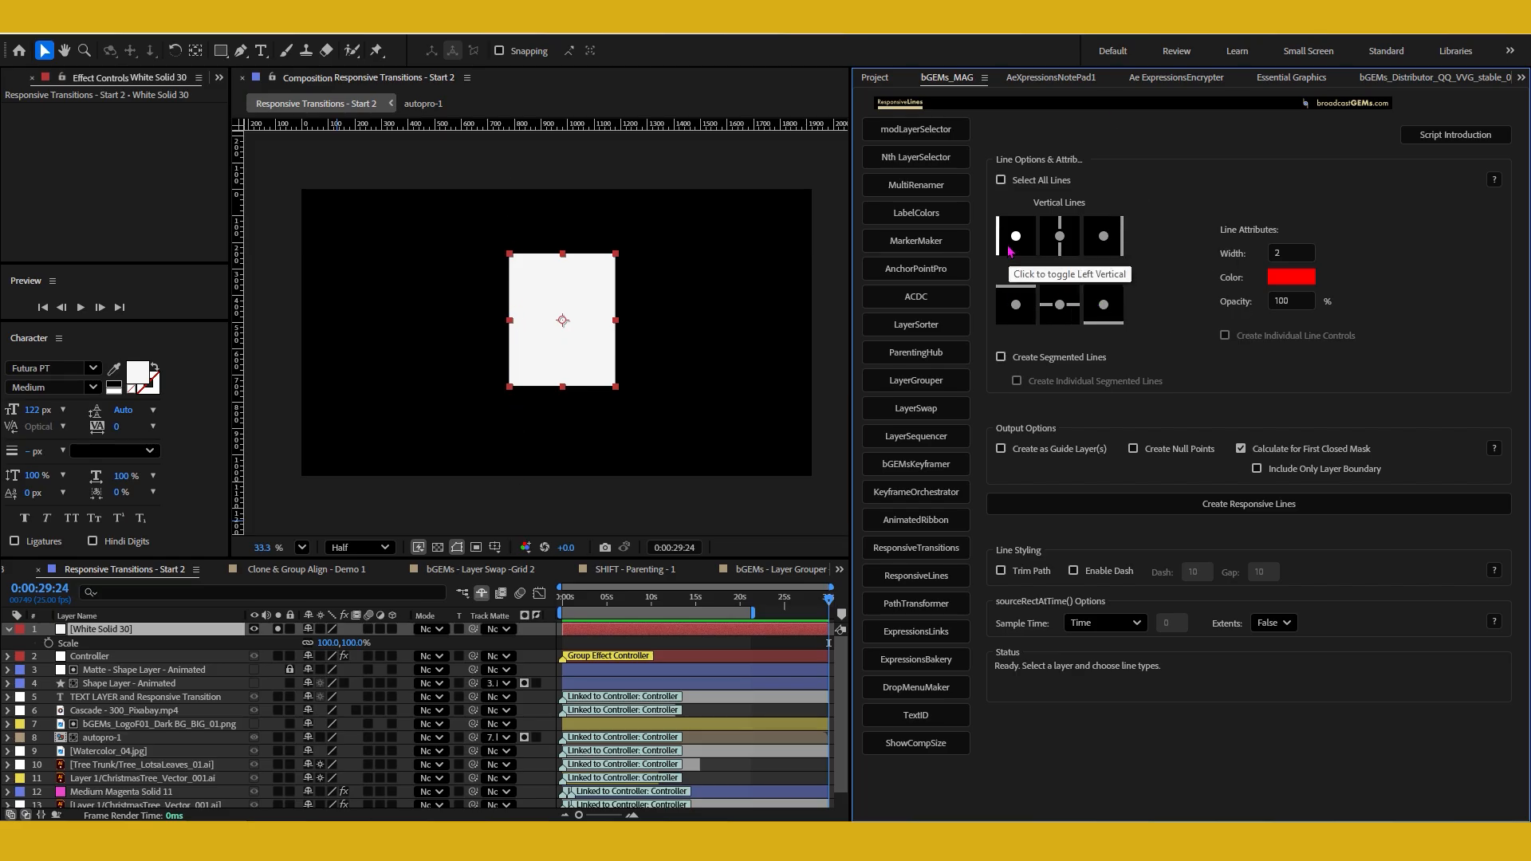
{"action": "left_click", "coordinate": [1009, 248]}
{"action": "left_click", "coordinate": [1009, 248]}
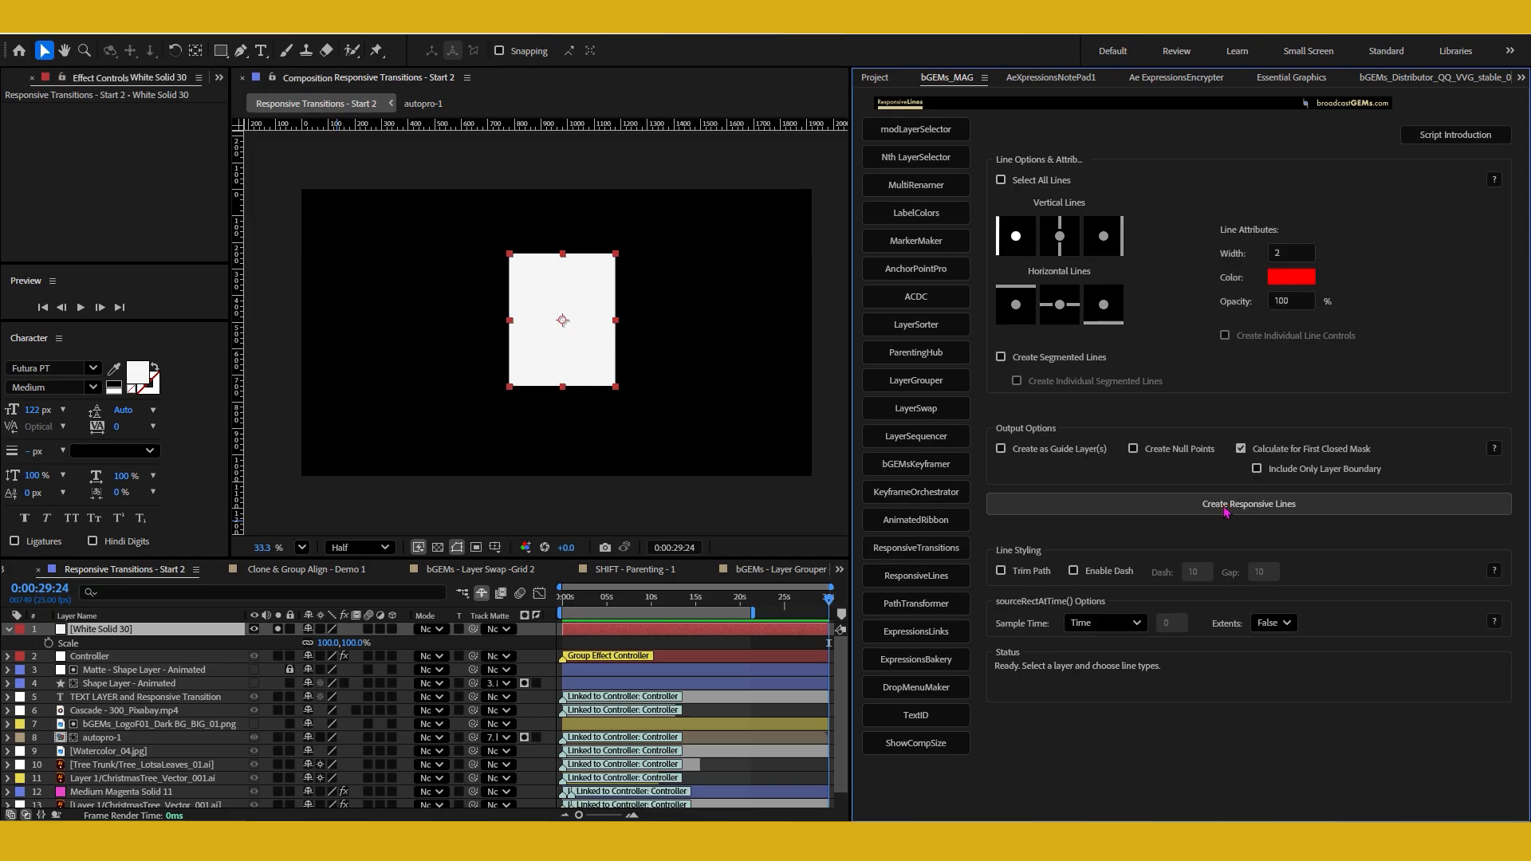
{"action": "left_click", "coordinate": [1180, 510]}
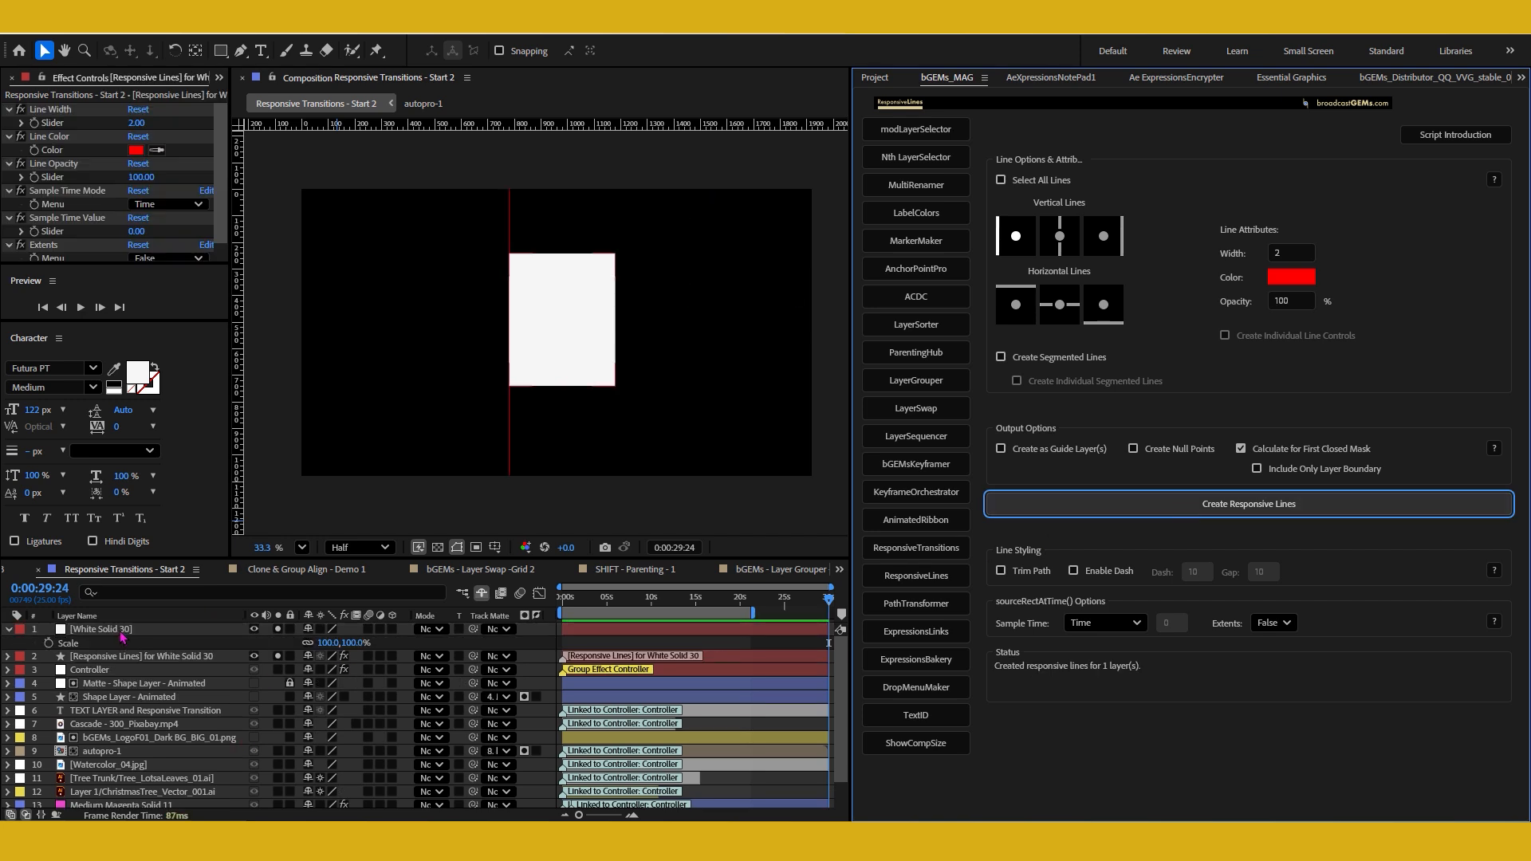
- Unlock the Matte layer and remove every layer except the white solid and its Responsive Lines layer
{"action": "left_click", "coordinate": [124, 659]}
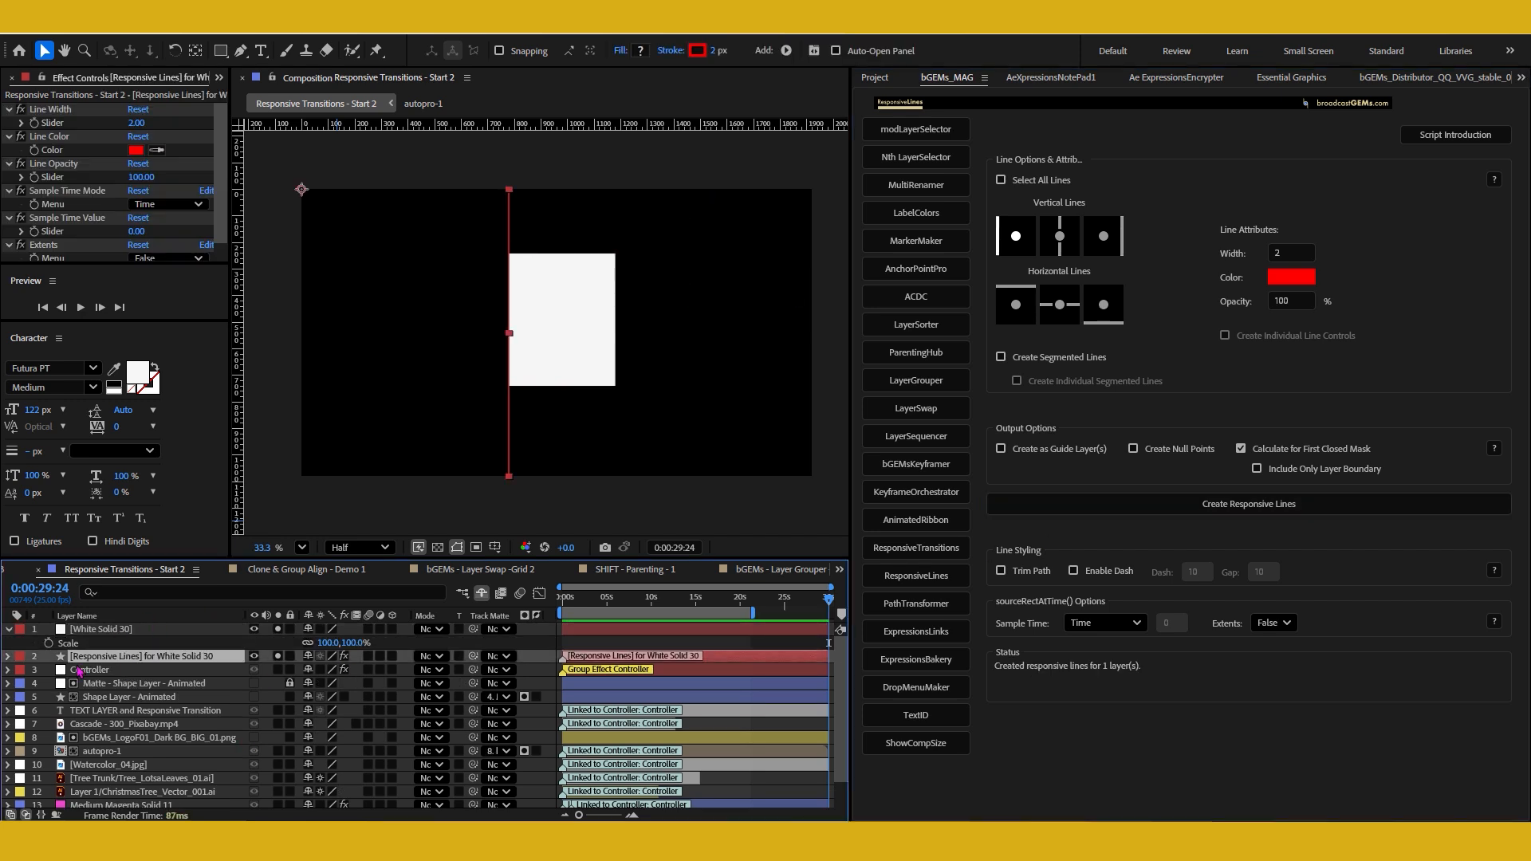
{"action": "left_click", "coordinate": [290, 683]}
{"action": "left_click", "coordinate": [170, 670]}
{"action": "scroll", "coordinate": [181, 748], "scroll_direction": "down", "scroll_amount": 1}
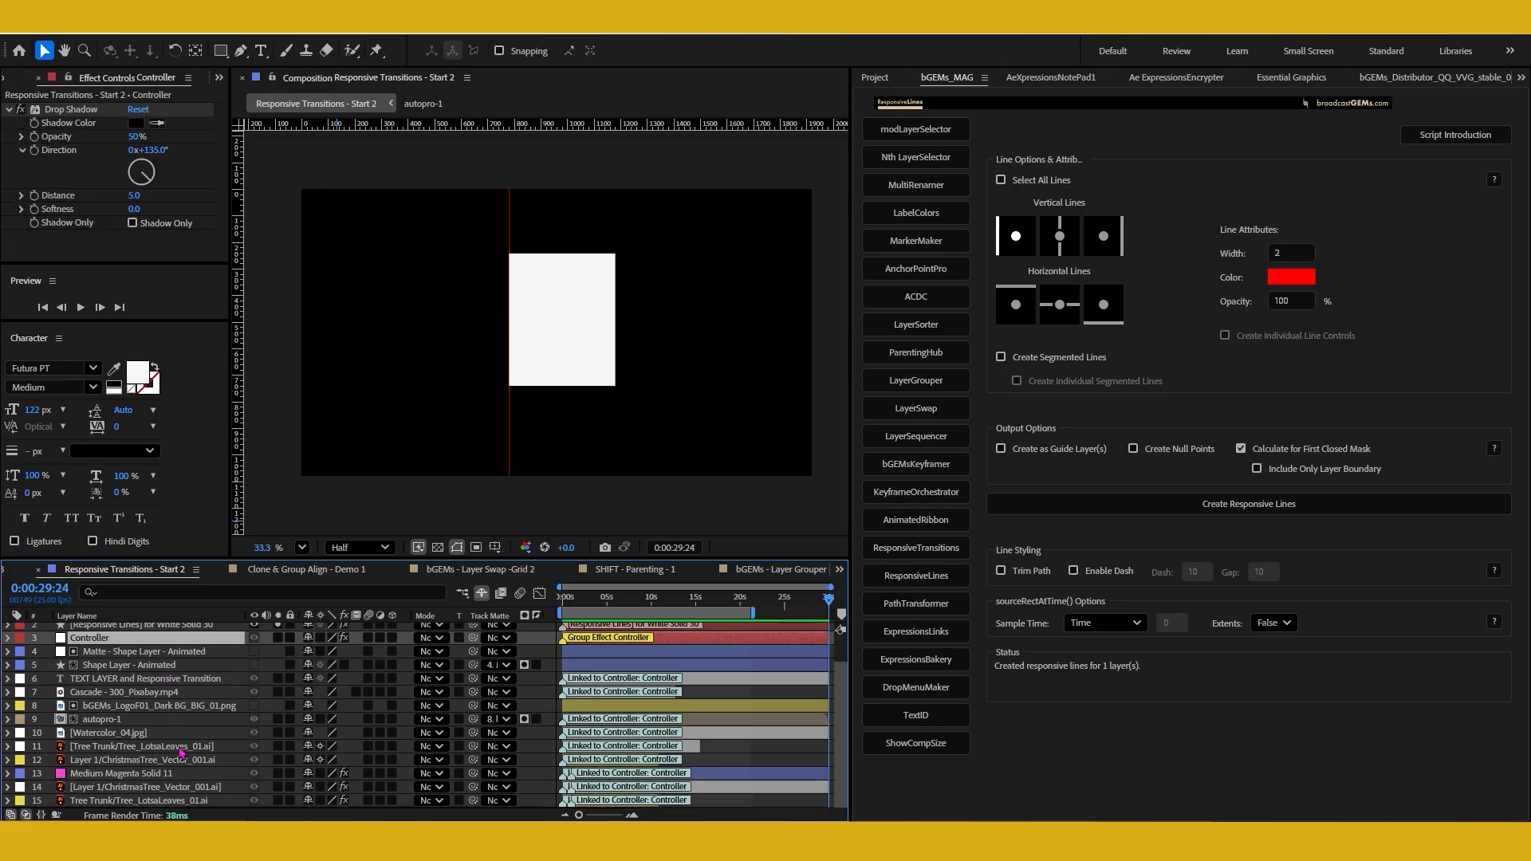
{"action": "key", "text": "ctrl+a"}
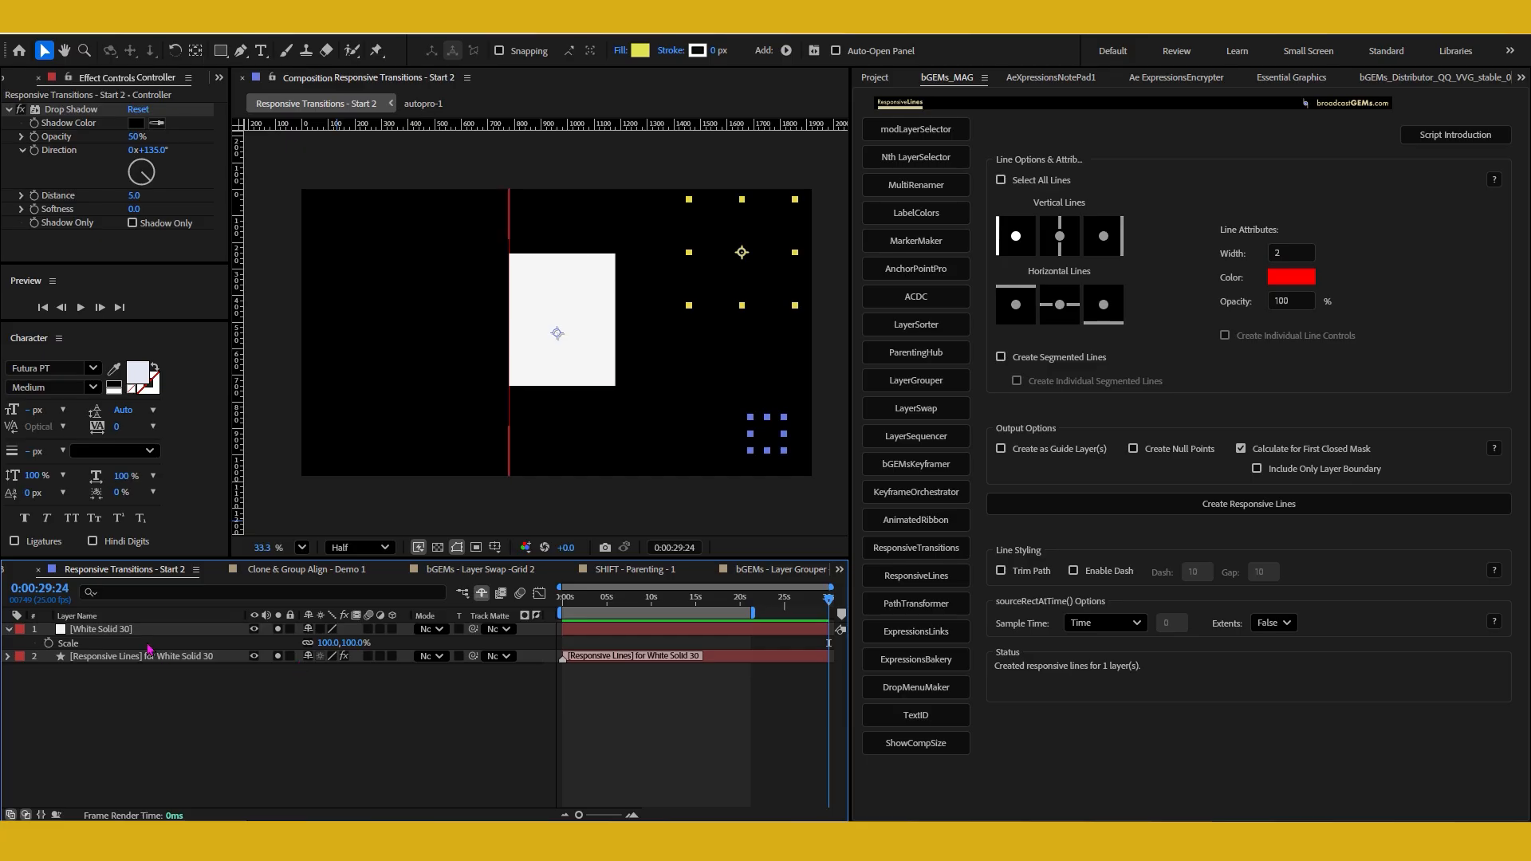
{"action": "left_click", "coordinate": [142, 630]}
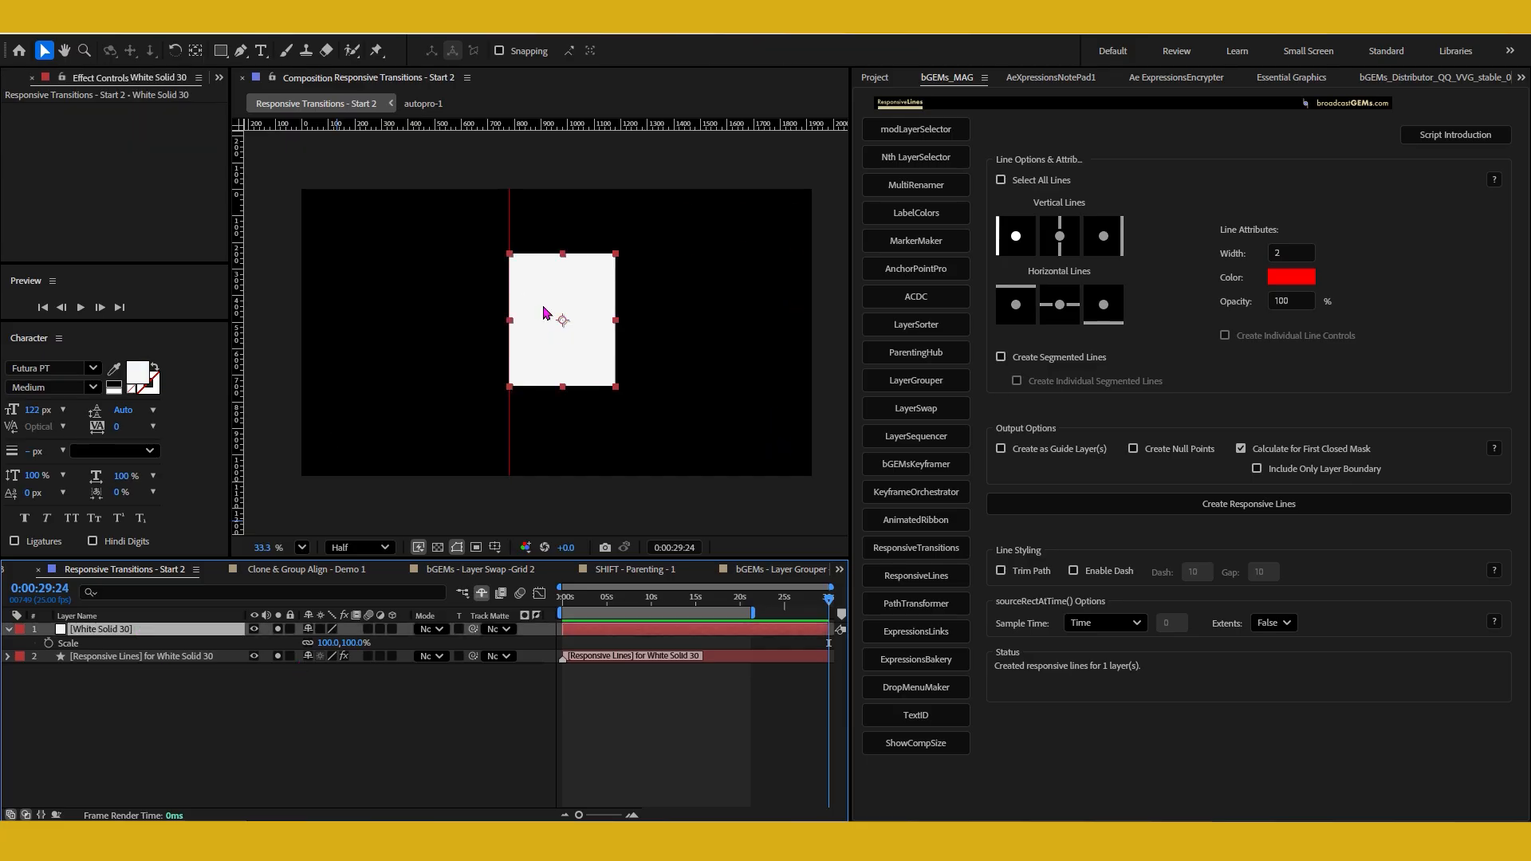
- Expand the Responsive Lines layer down to its Left Vertical group and enlarge the Effect Controls to show all line controls
{"action": "left_click", "coordinate": [120, 657]}
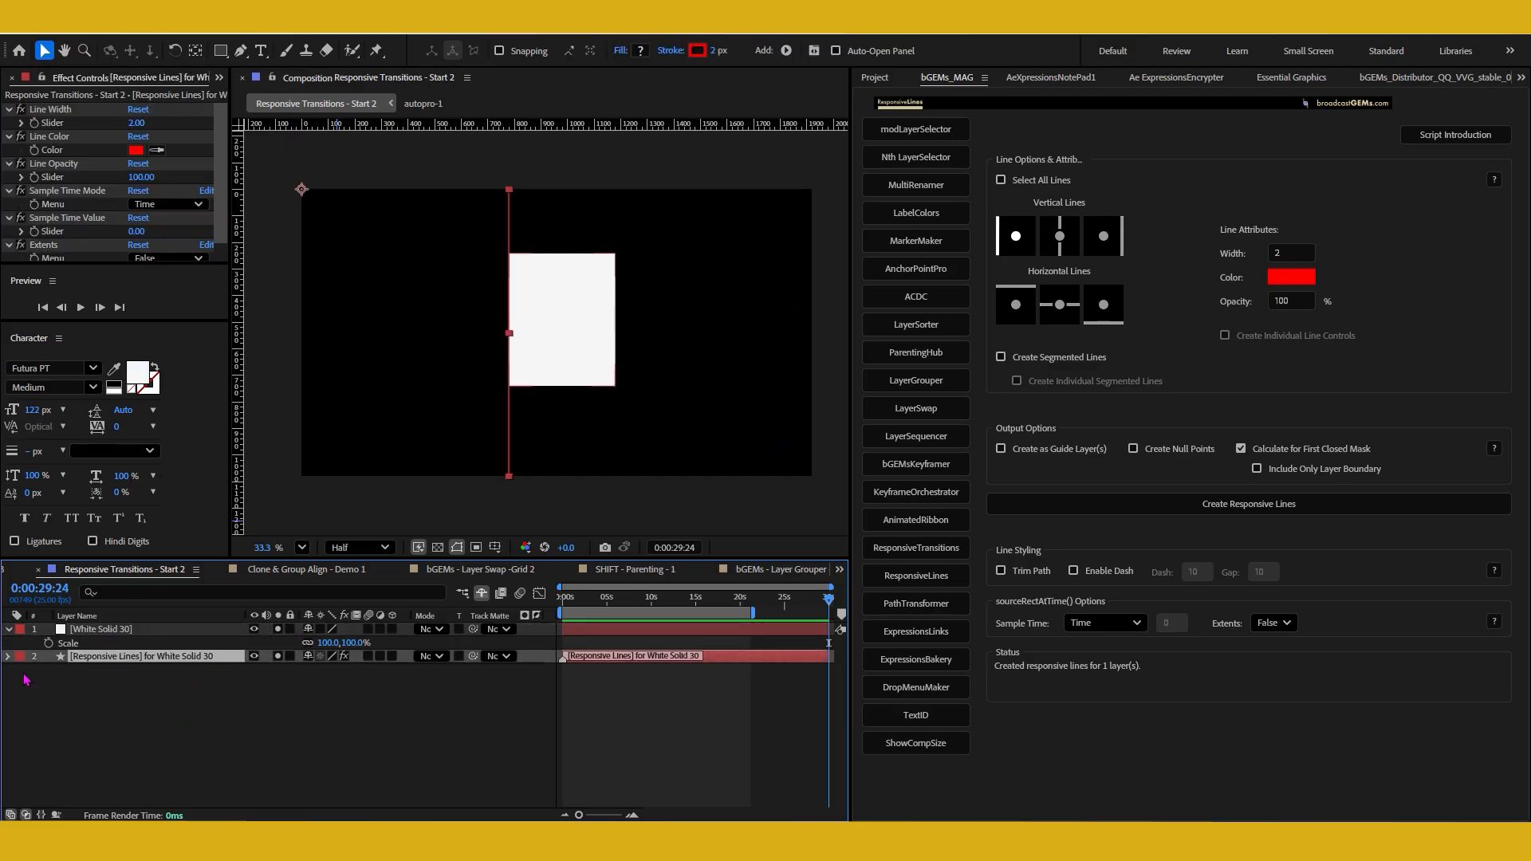
{"action": "left_click", "coordinate": [8, 656]}
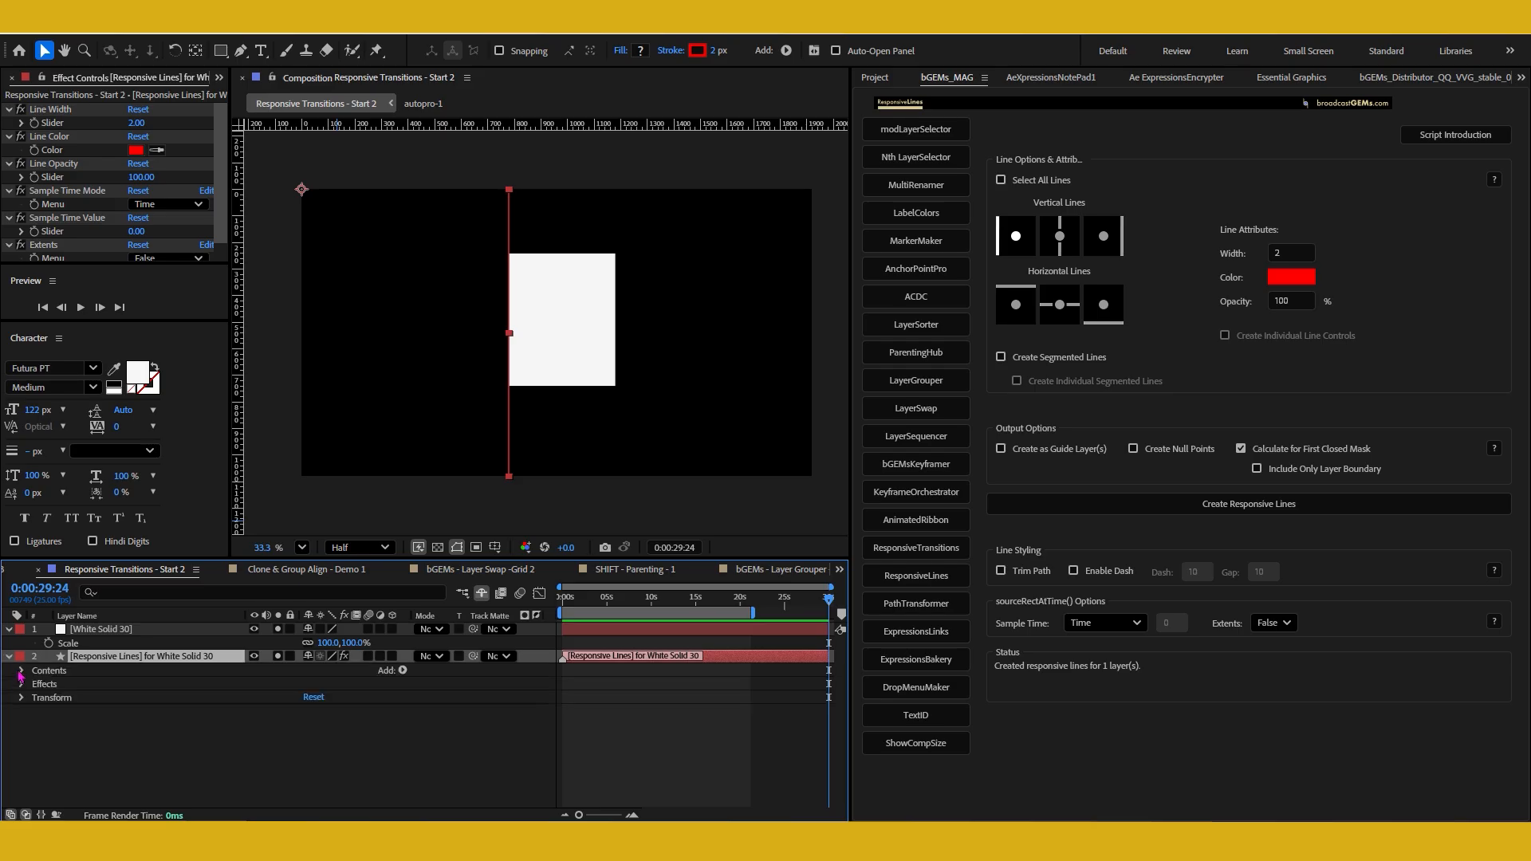
{"action": "left_click", "coordinate": [22, 670]}
{"action": "left_click", "coordinate": [35, 684]}
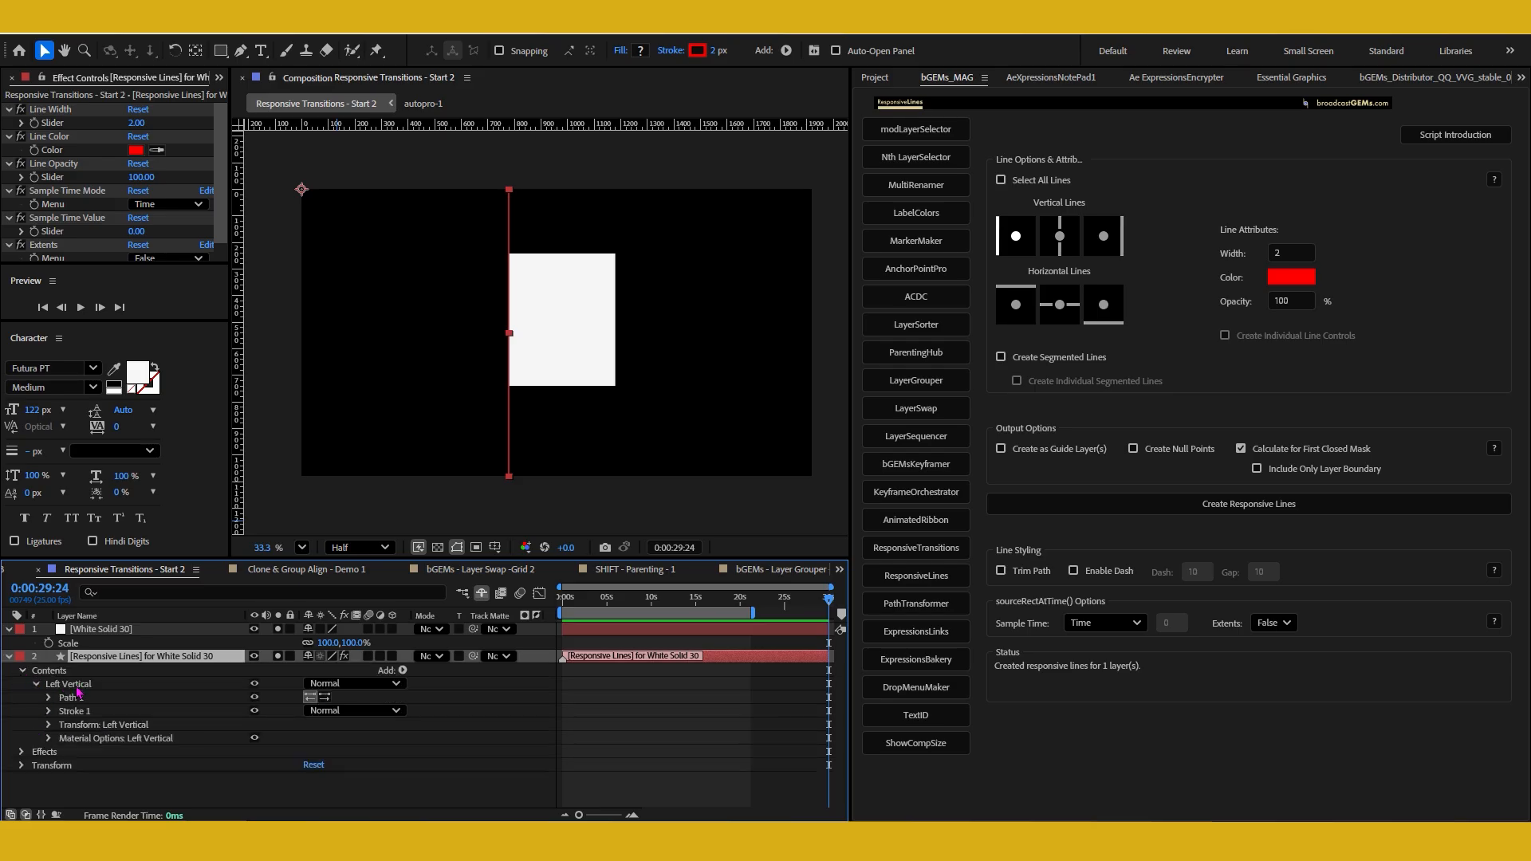
{"action": "left_click", "coordinate": [78, 684]}
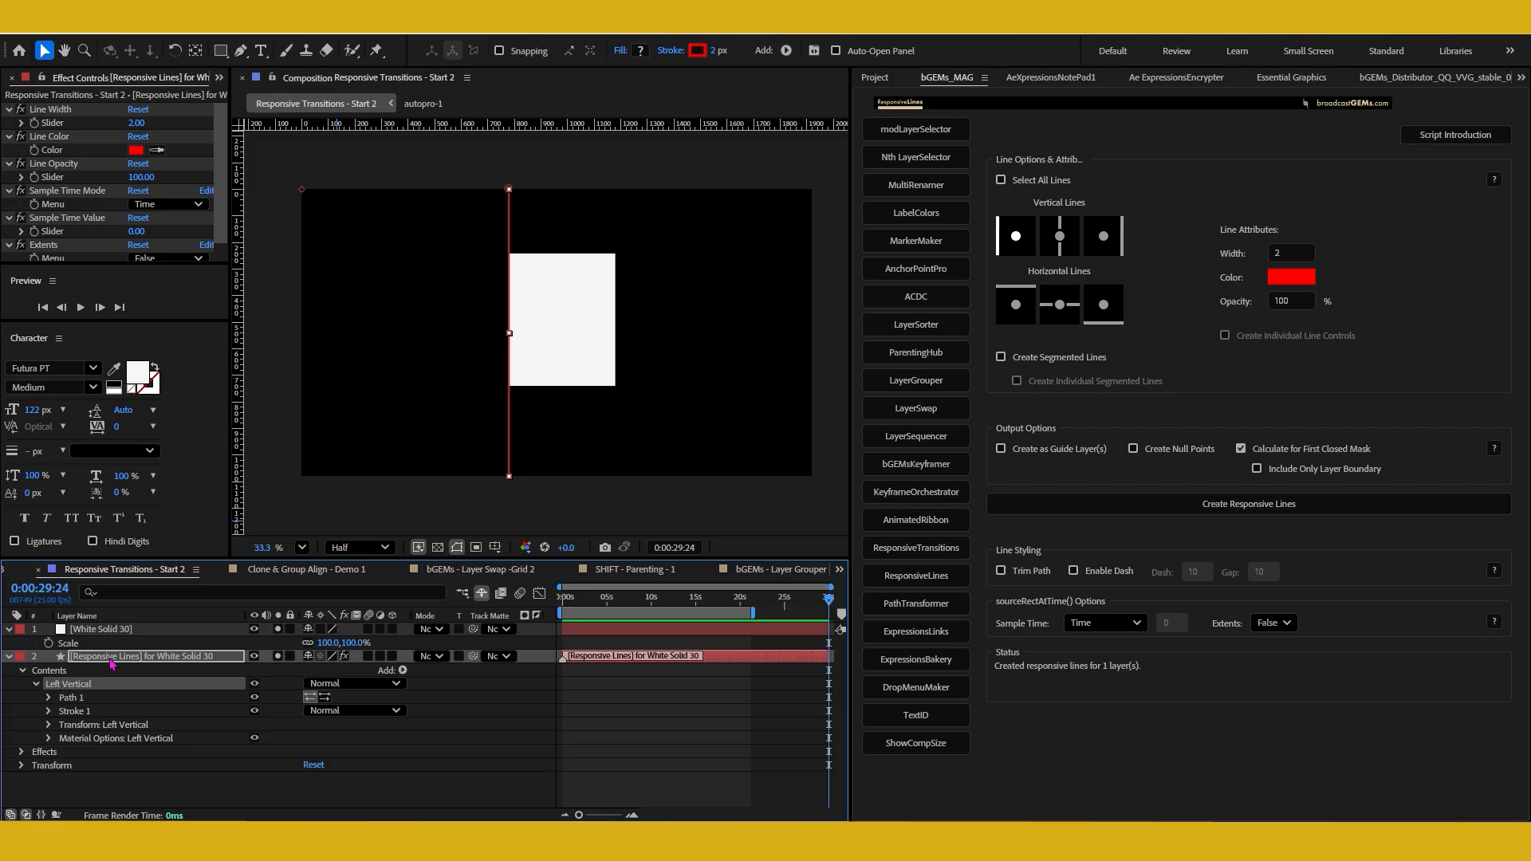
{"action": "scroll", "coordinate": [225, 182], "scroll_direction": "down", "scroll_amount": 1}
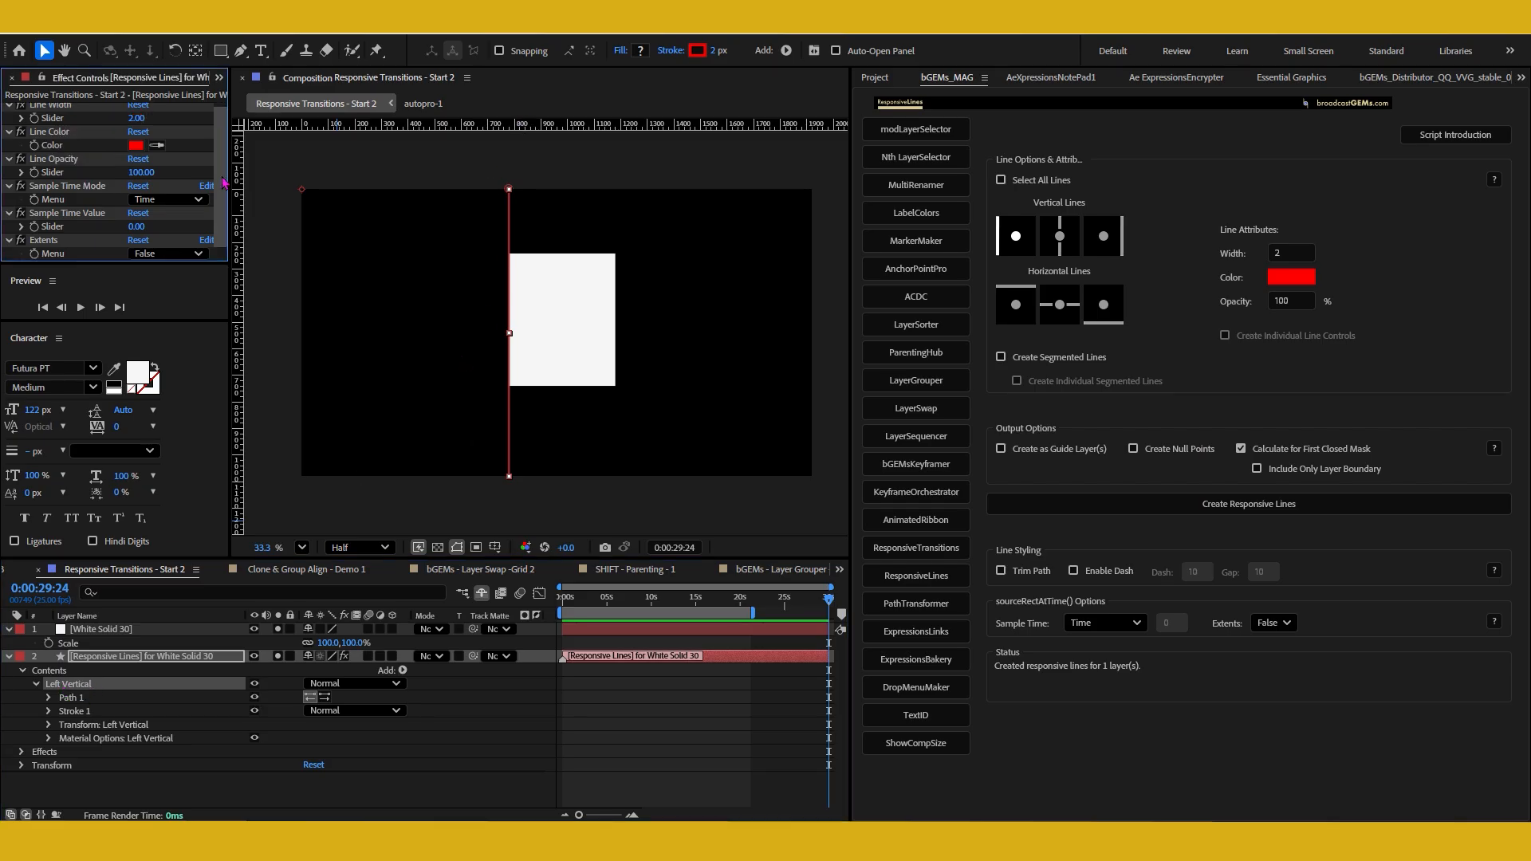
{"action": "left_click_drag", "start_coordinate": [164, 320], "coordinate": [164, 451]}
{"action": "left_click_drag", "start_coordinate": [147, 269], "coordinate": [147, 368]}
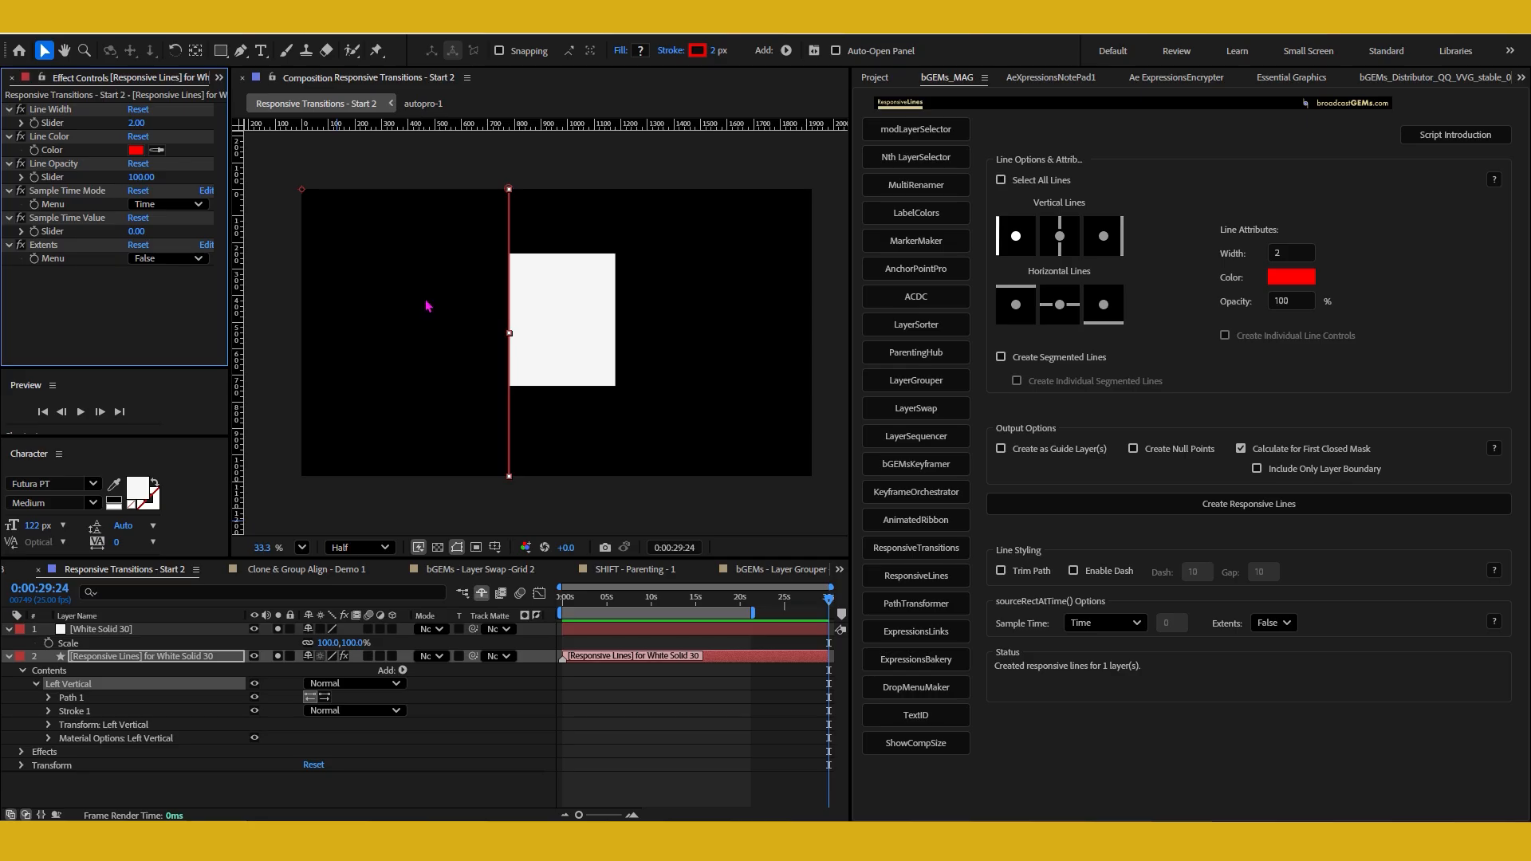
- Move the white solid in the composition to test its attached line, leaving it slightly up and to the left
{"action": "left_click", "coordinate": [547, 330]}
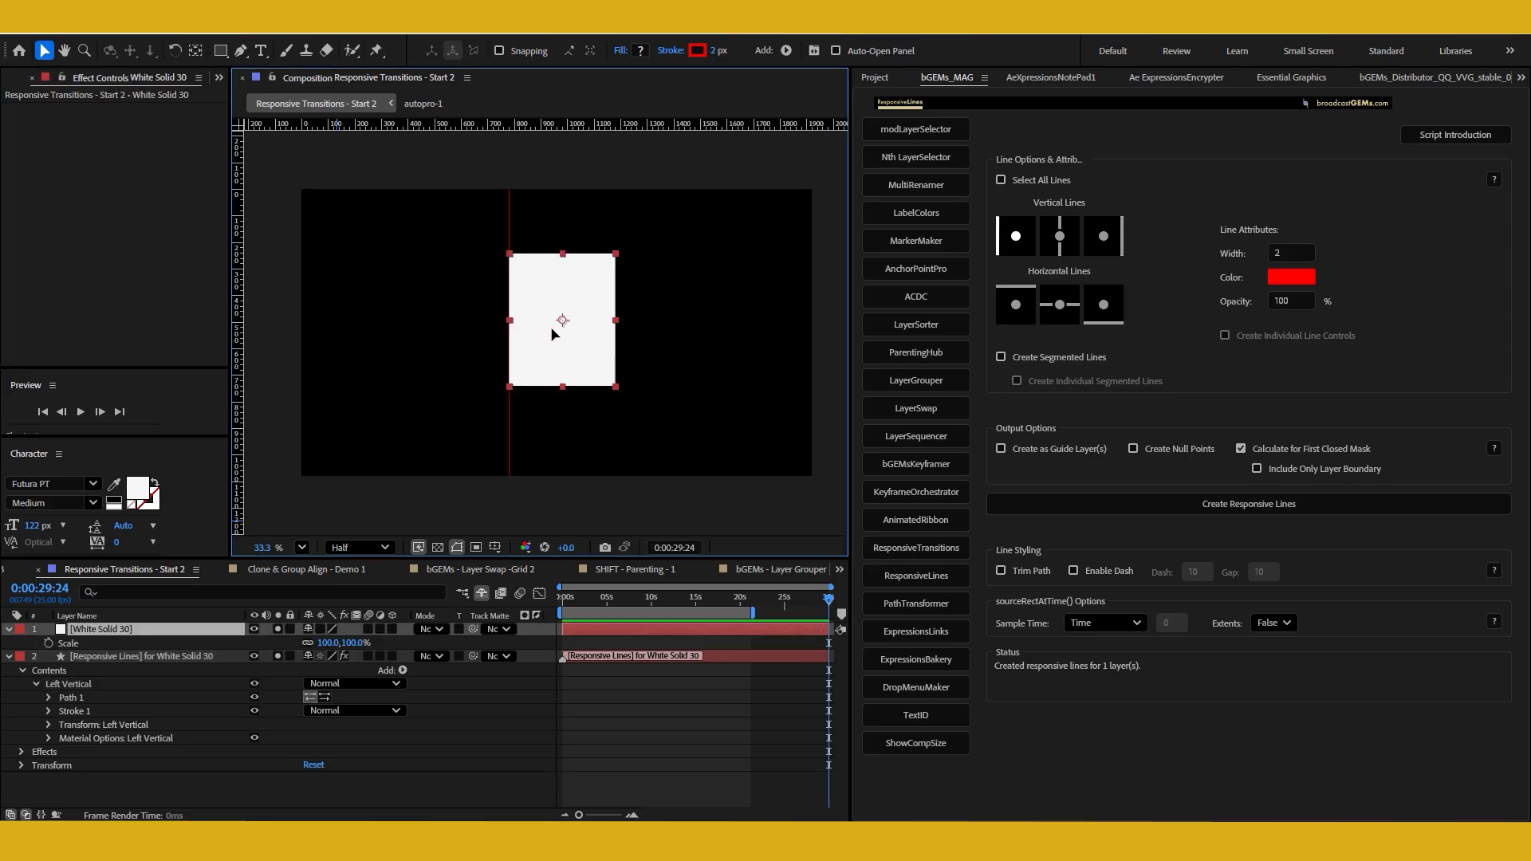
- Try a Line Width of 41 on the Responsive Lines layer, undo it, and toggle Enable Dash on and off
{"action": "left_click", "coordinate": [159, 656]}
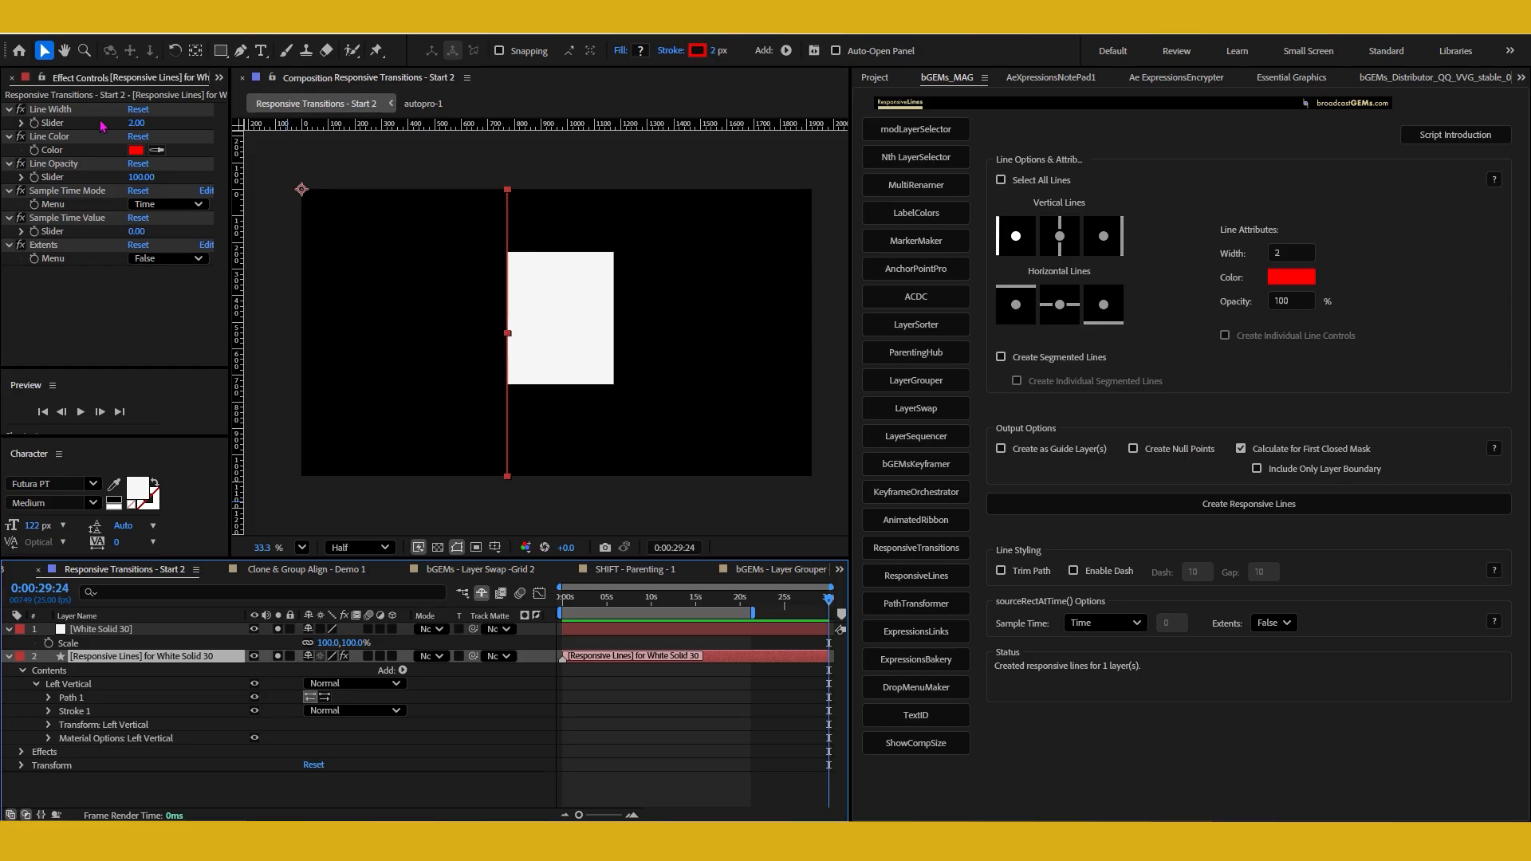
{"action": "left_click_drag", "start_coordinate": [149, 122], "coordinate": [173, 124]}
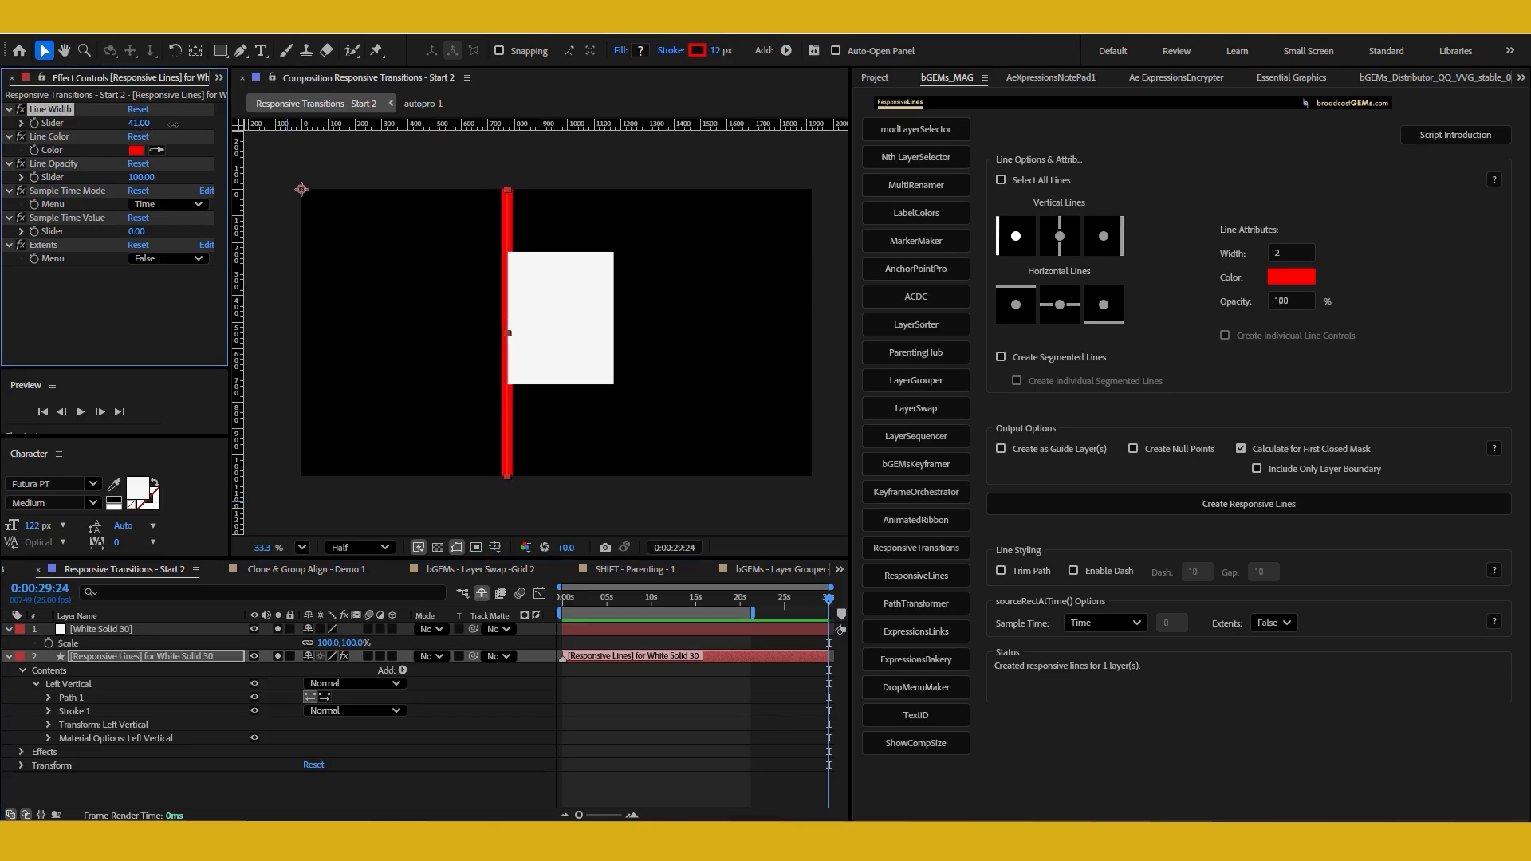
{"action": "key", "text": "ctrl+z"}
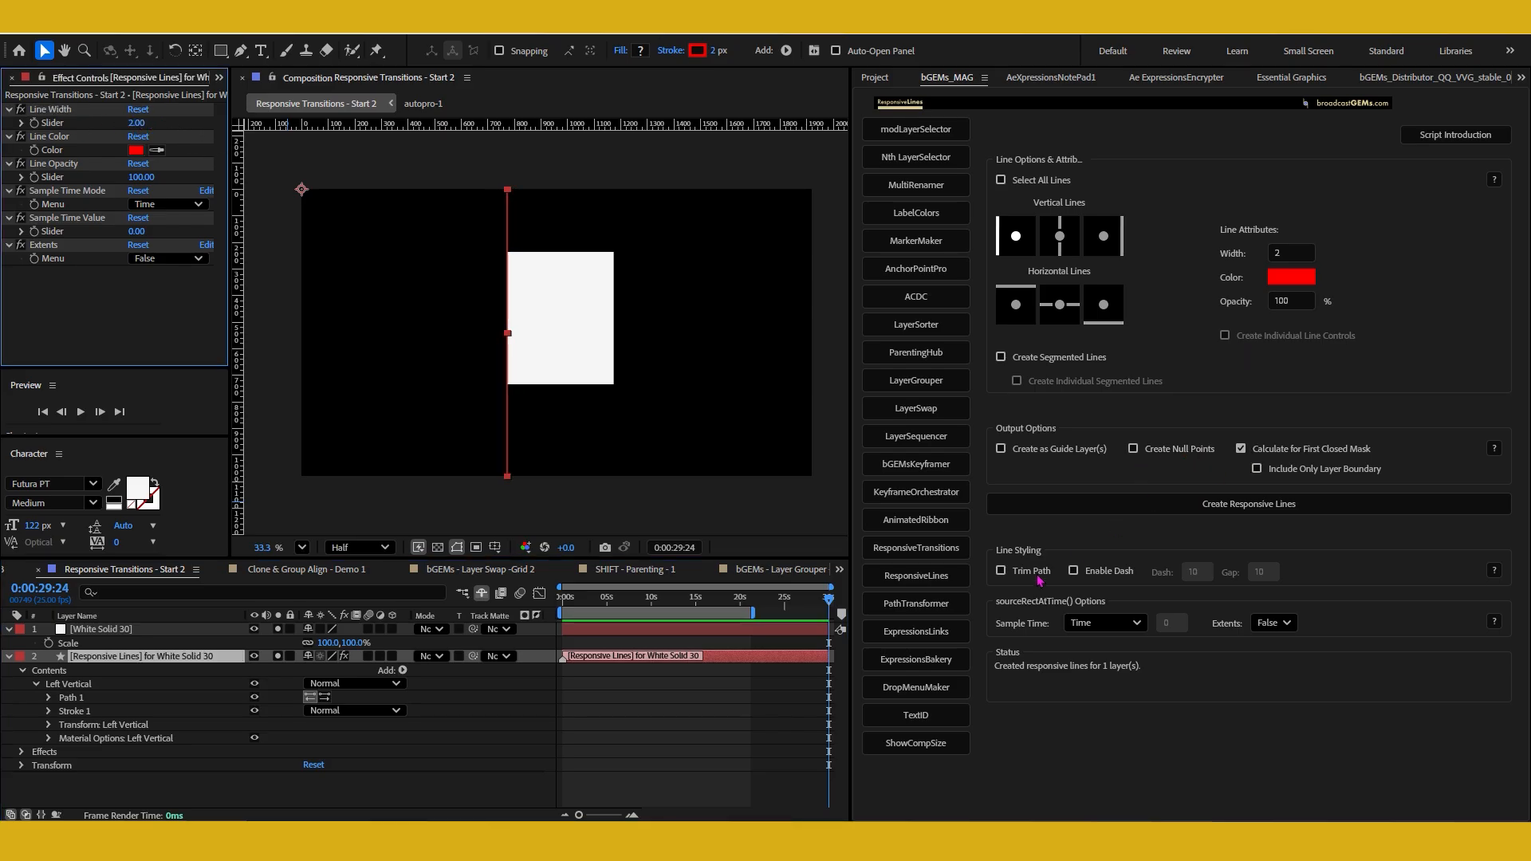
{"action": "left_click", "coordinate": [1102, 572]}
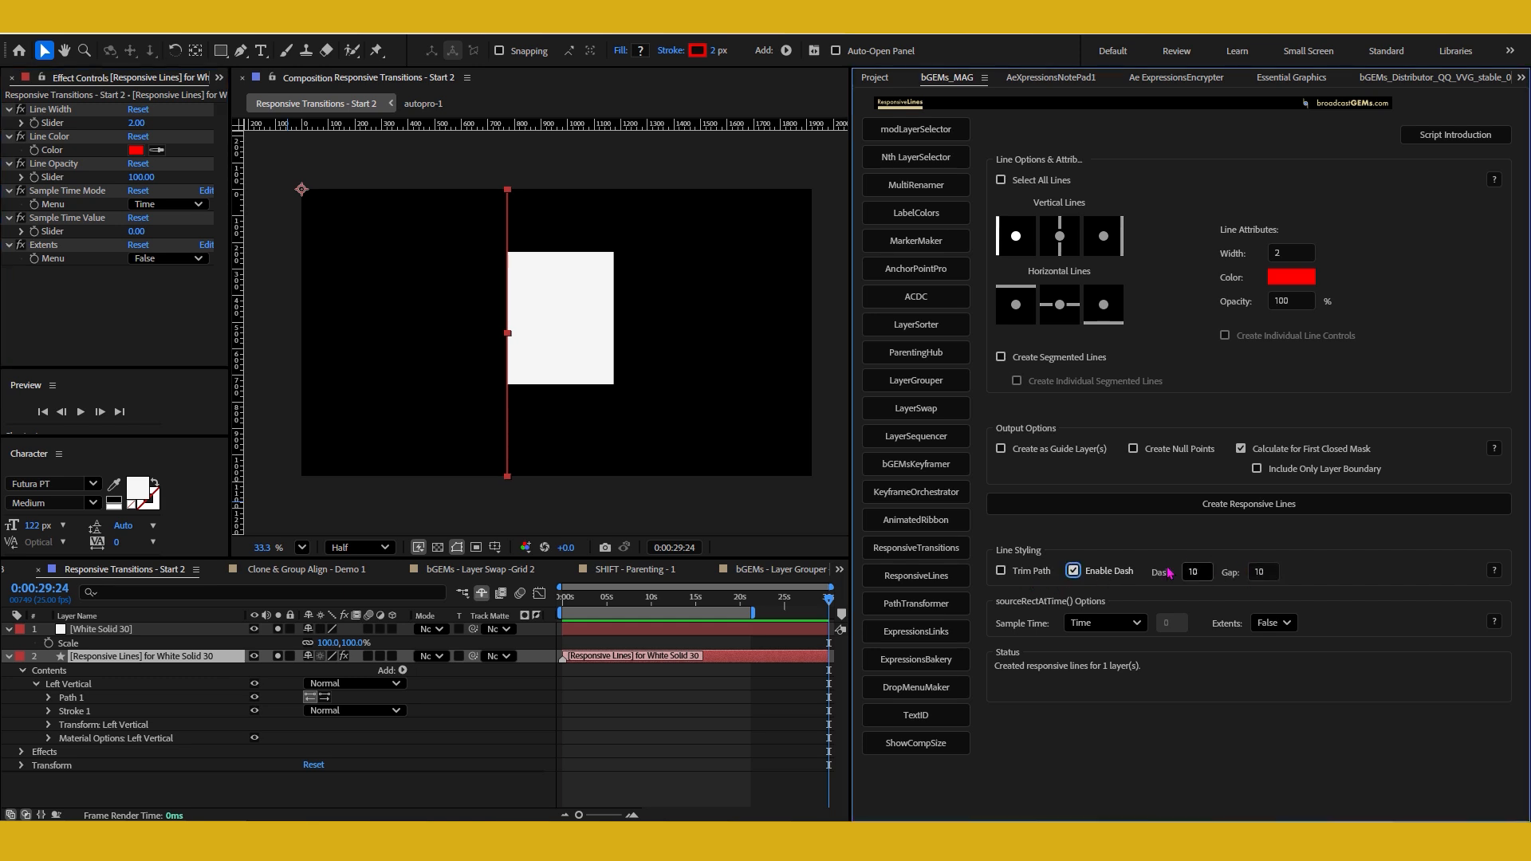
{"action": "left_click", "coordinate": [1098, 572]}
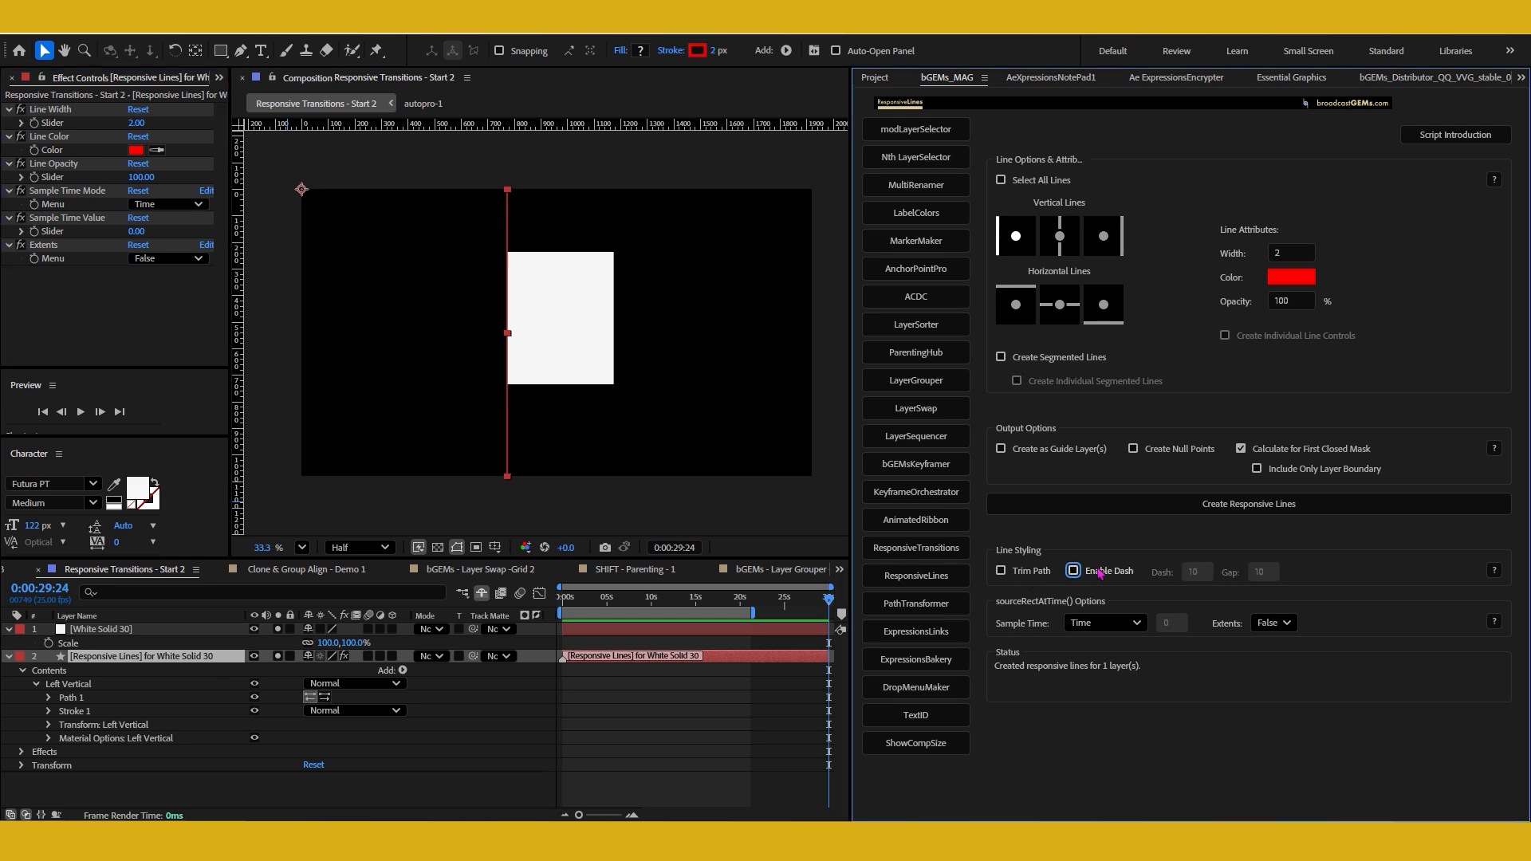
- Try the Trim Path and Enable Dash line styling options, leaving both off
{"action": "left_click", "coordinate": [1026, 576]}
{"action": "left_click", "coordinate": [1074, 573]}
{"action": "left_click", "coordinate": [1073, 571]}
{"action": "left_click", "coordinate": [1007, 571]}
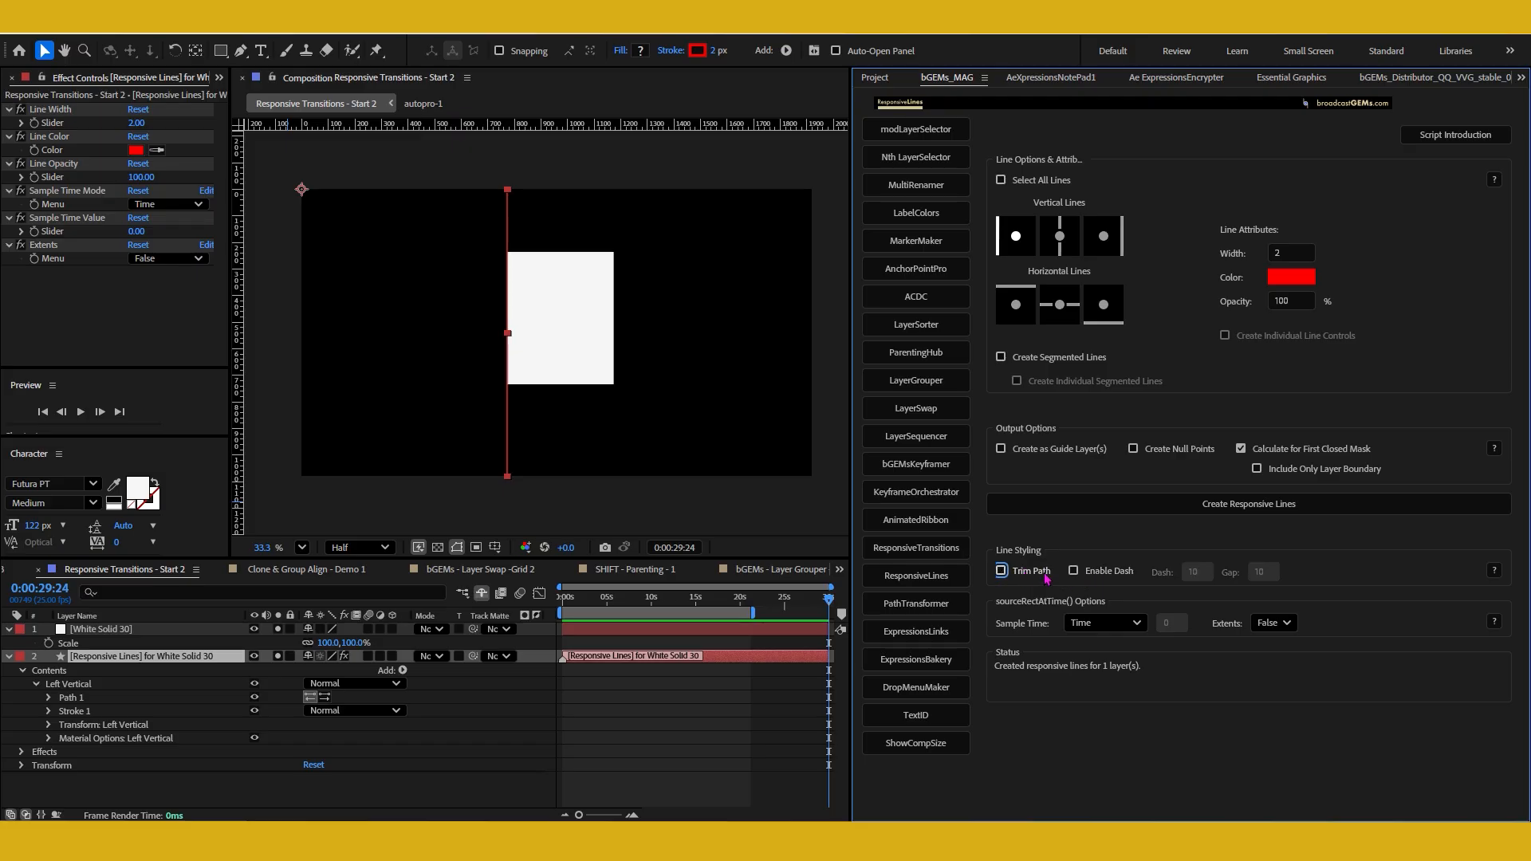
- Delete the existing Responsive Lines layer, keeping only the white solid
{"action": "left_click", "coordinate": [169, 658]}
{"action": "key", "text": "ctrl+Up"}
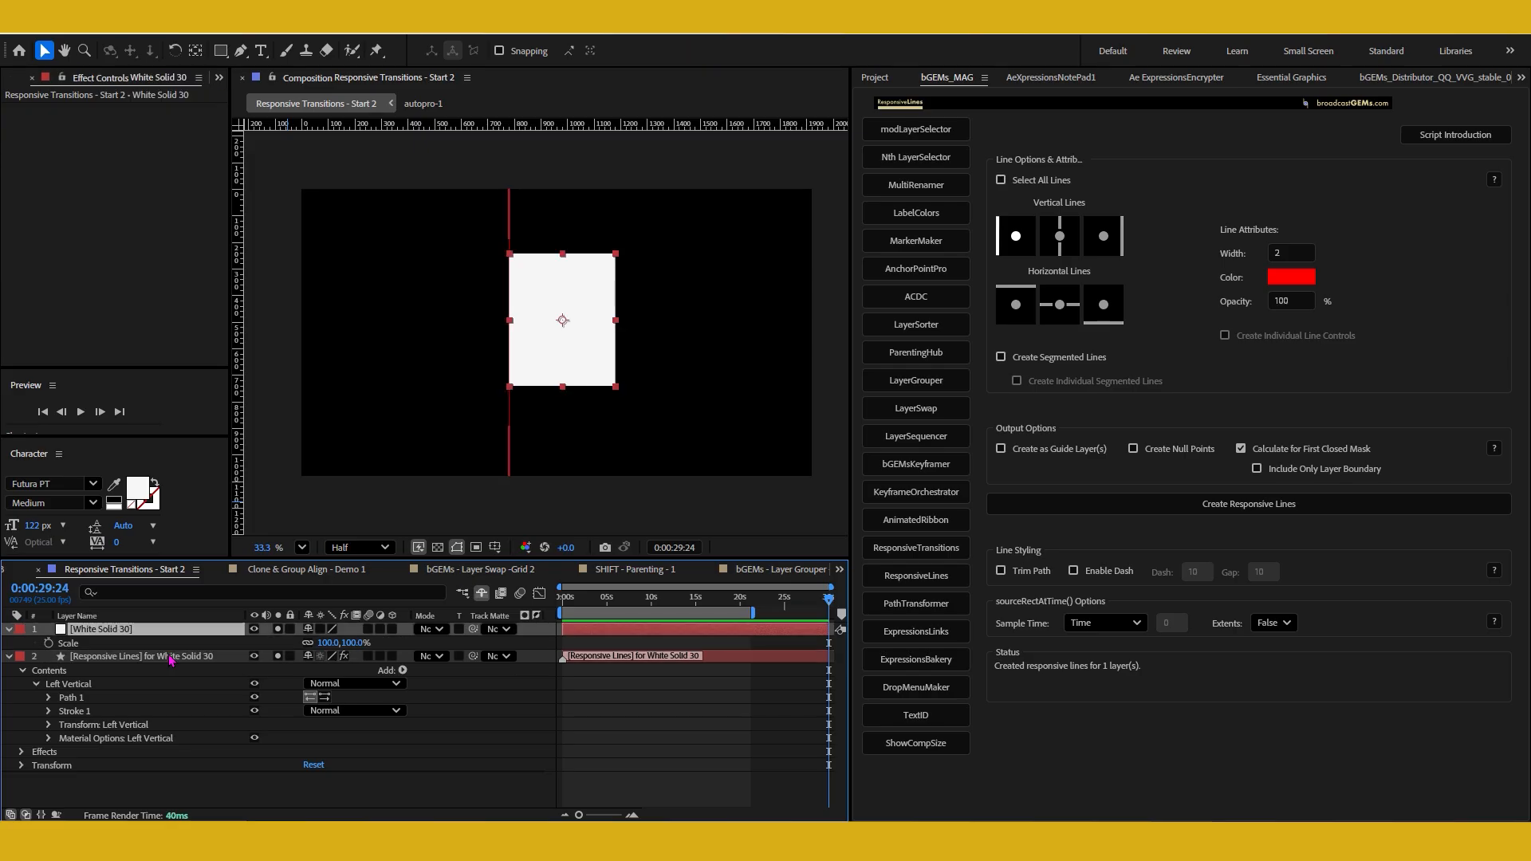
{"action": "left_click", "coordinate": [169, 659]}
{"action": "key", "text": "Delete"}
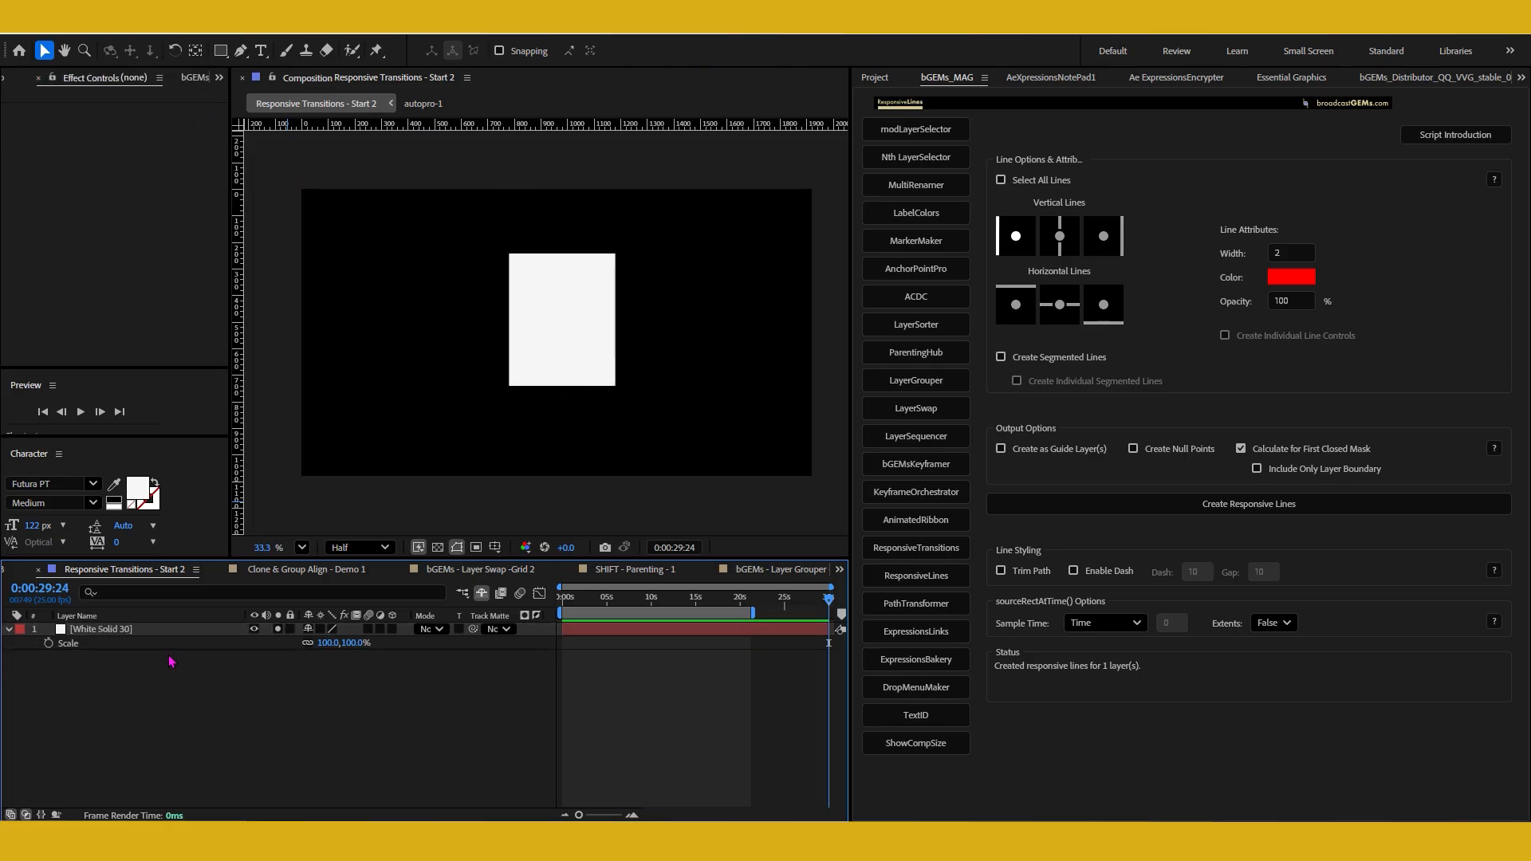
- Create a left vertical responsive line for the white solid with Create Segmented Lines and Create Individual Segmented Lines enabled
{"action": "left_click", "coordinate": [165, 630]}
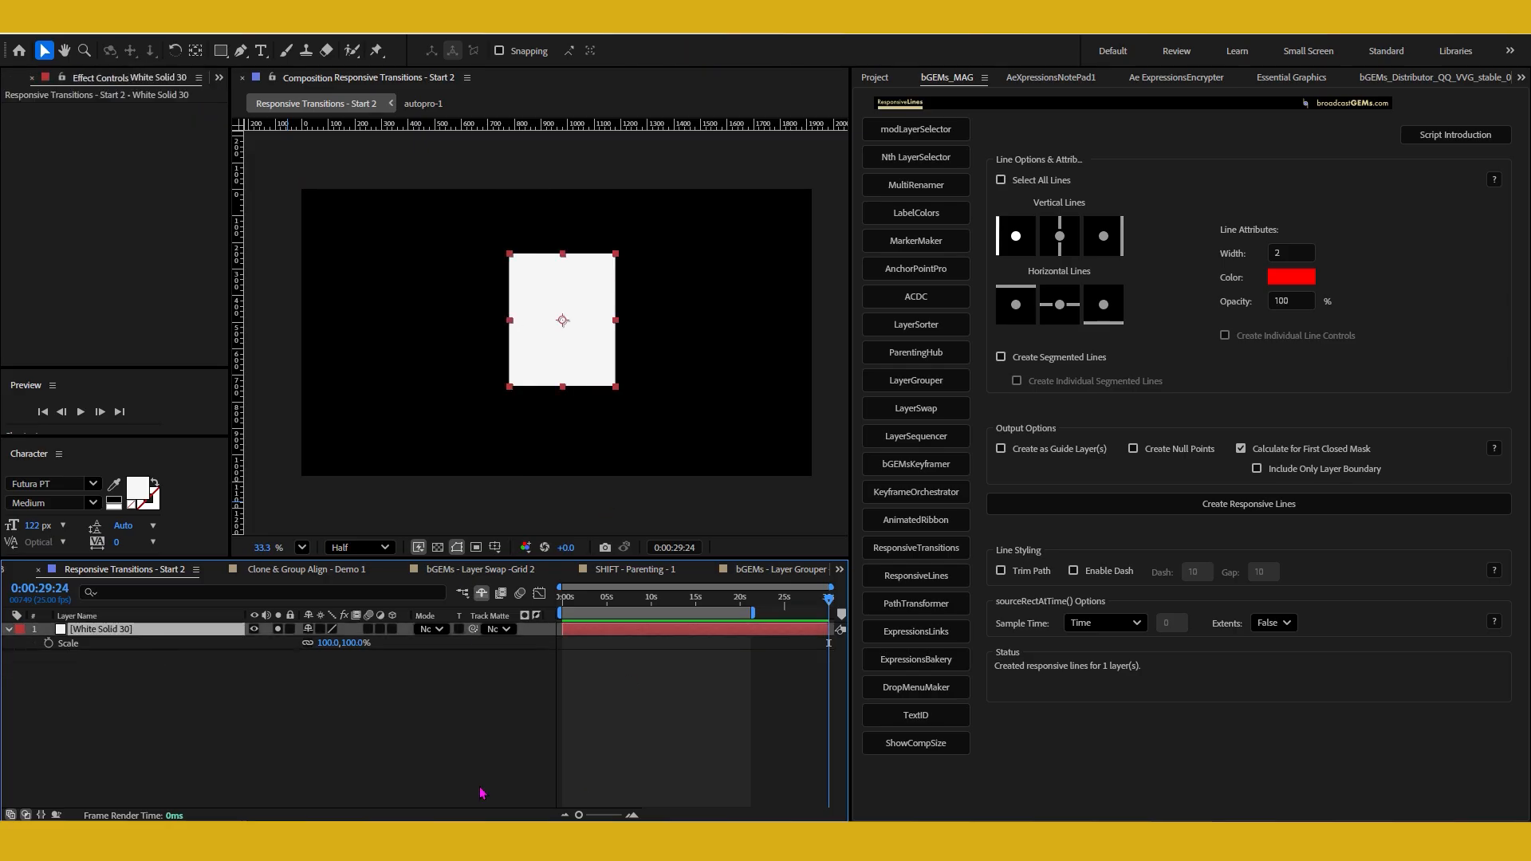
{"action": "left_click", "coordinate": [1028, 362]}
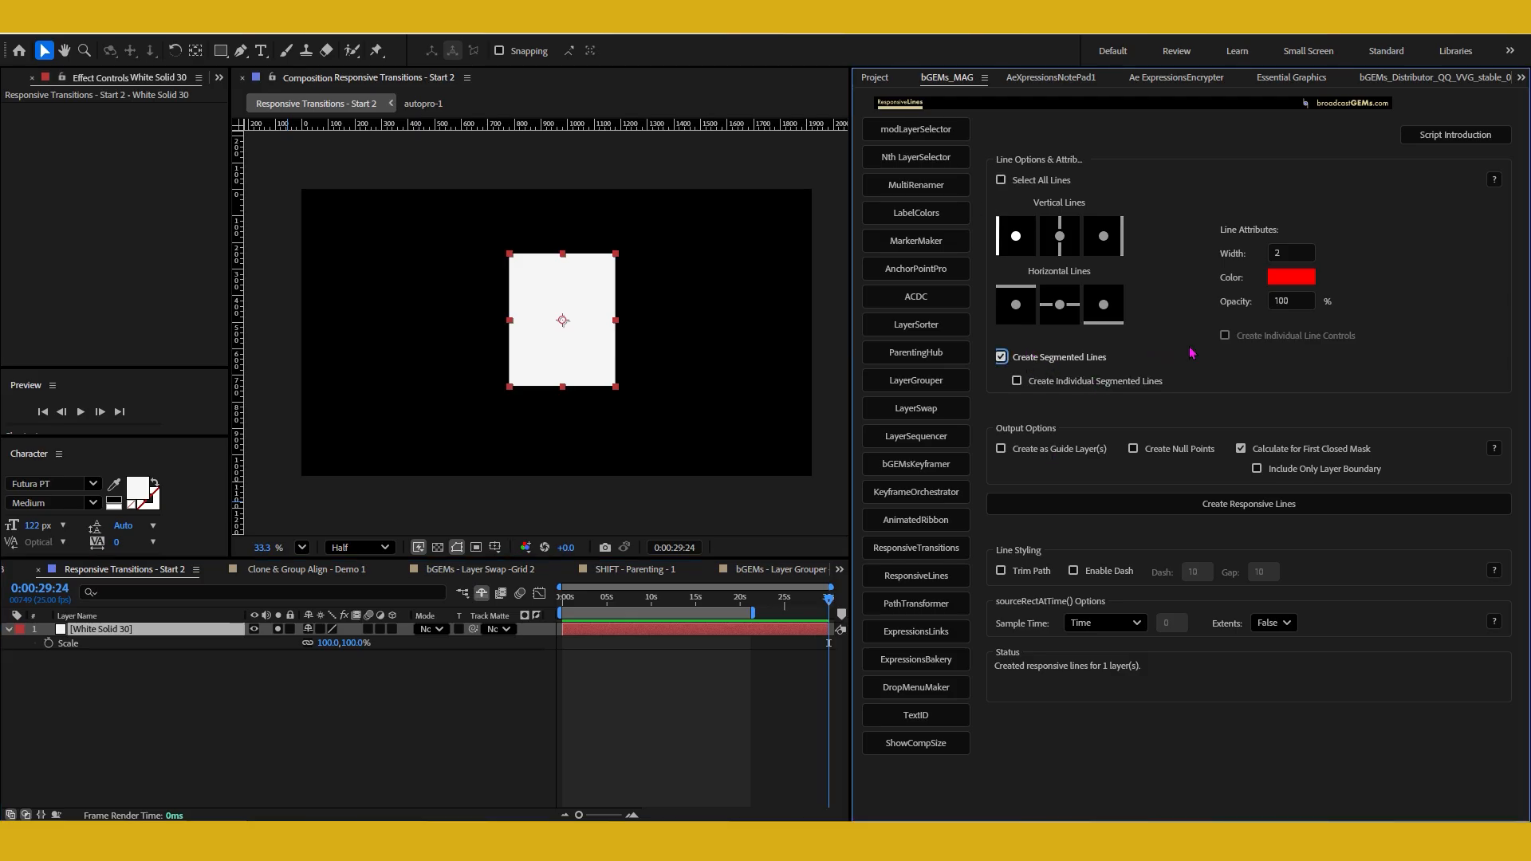
{"action": "left_click", "coordinate": [1017, 382]}
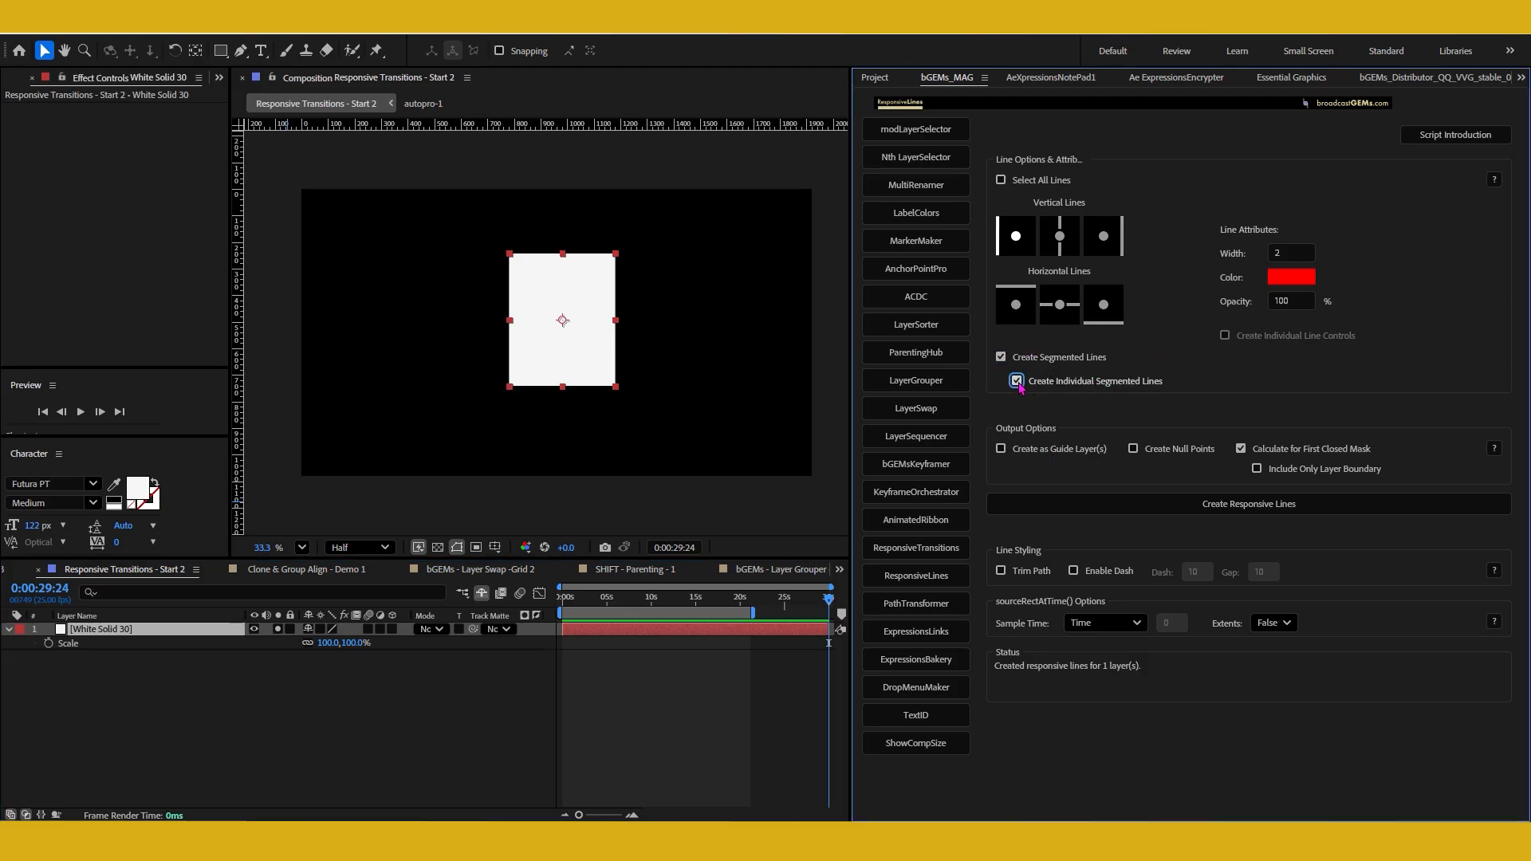
{"action": "left_click", "coordinate": [1148, 504]}
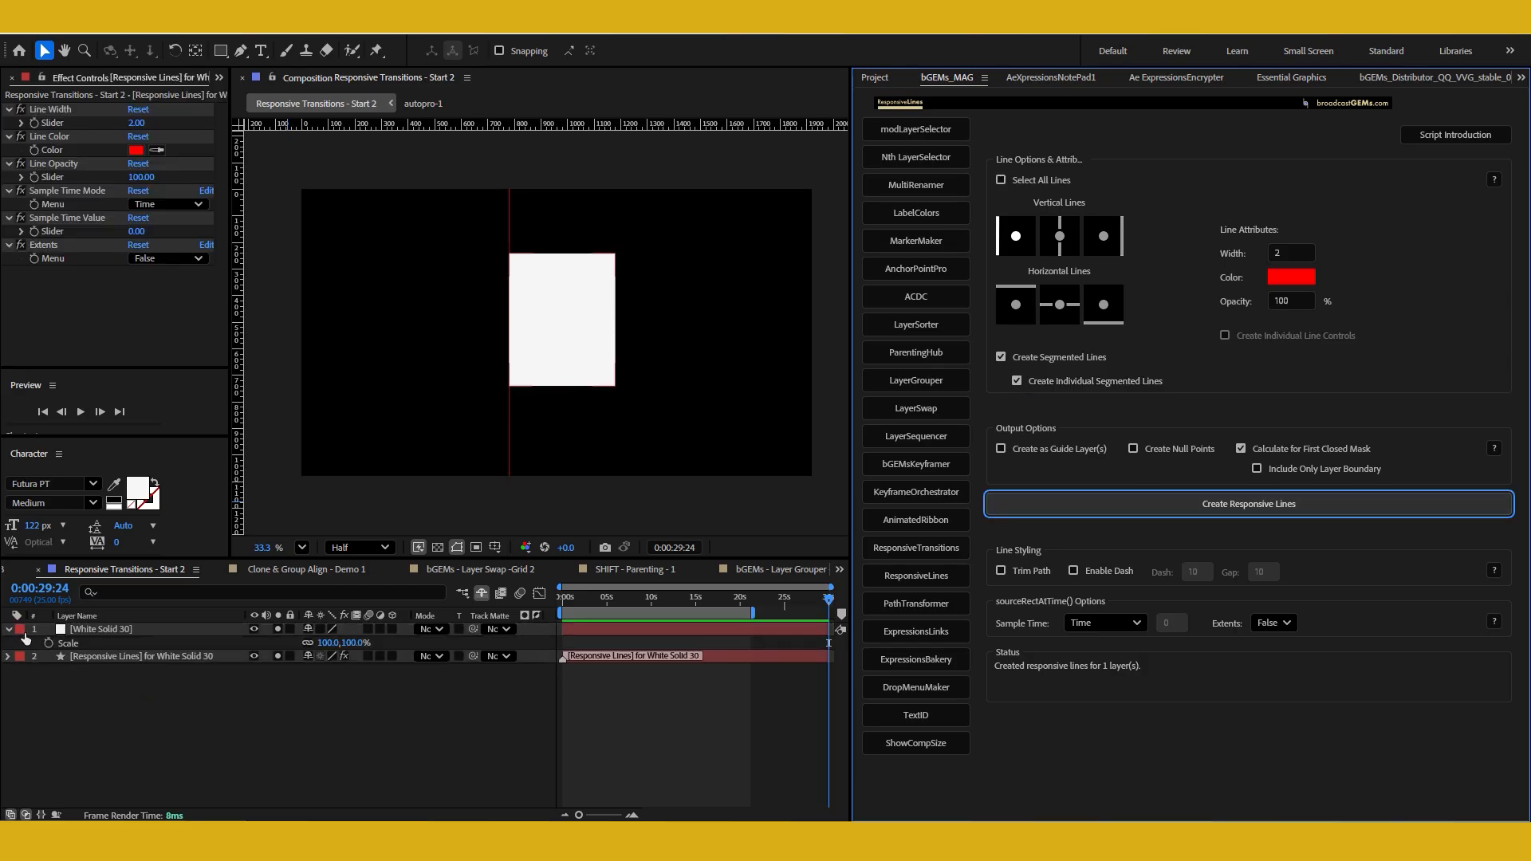
- Expand the Responsive Lines layer's contents and toggle the visibility of its Left Vertical top, center and bottom segments
{"action": "left_click", "coordinate": [7, 657]}
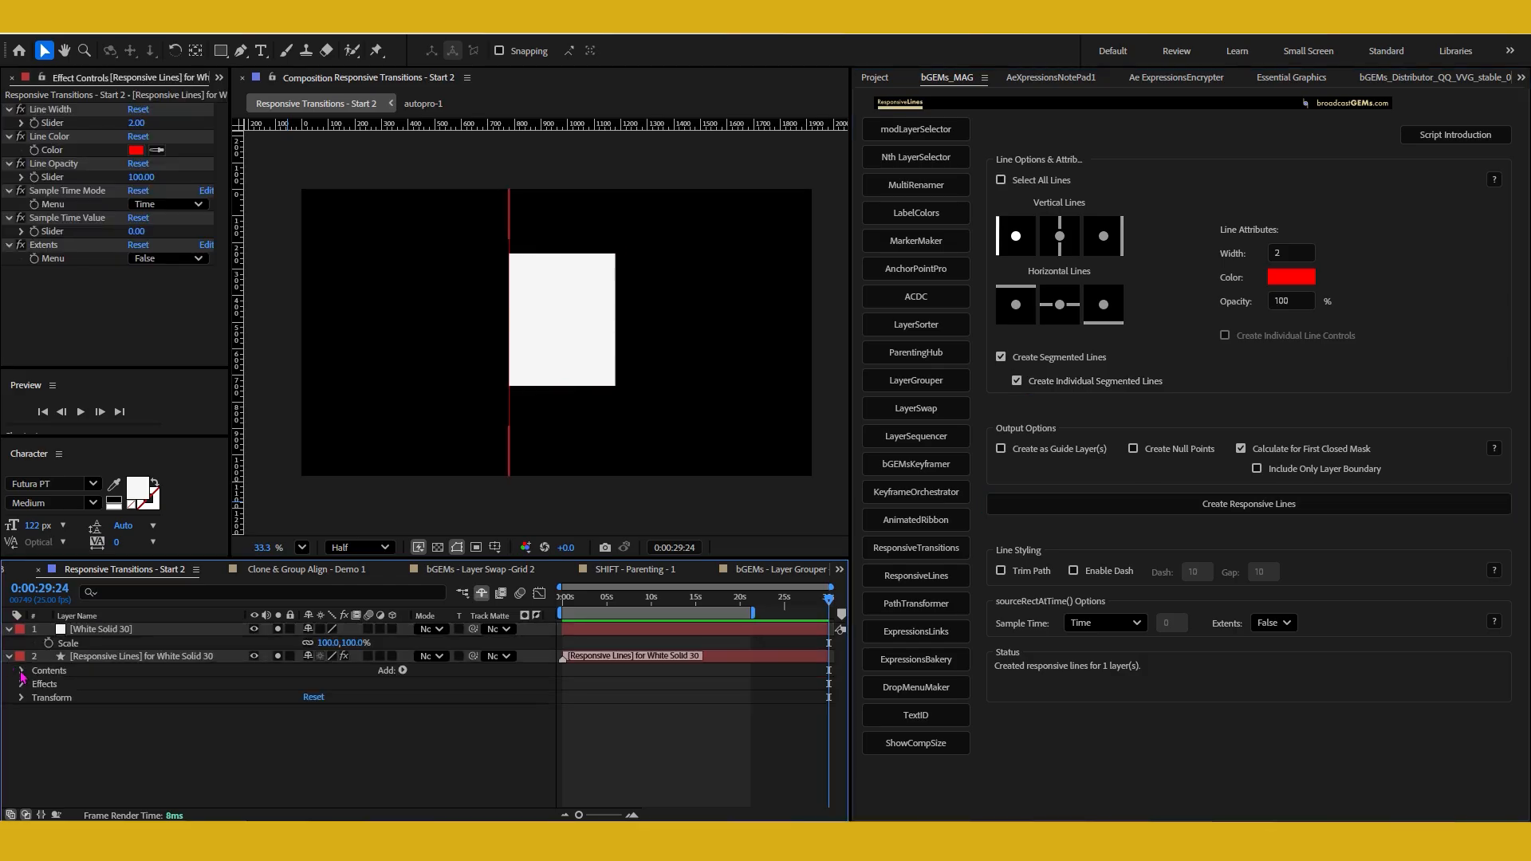
{"action": "left_click", "coordinate": [21, 671]}
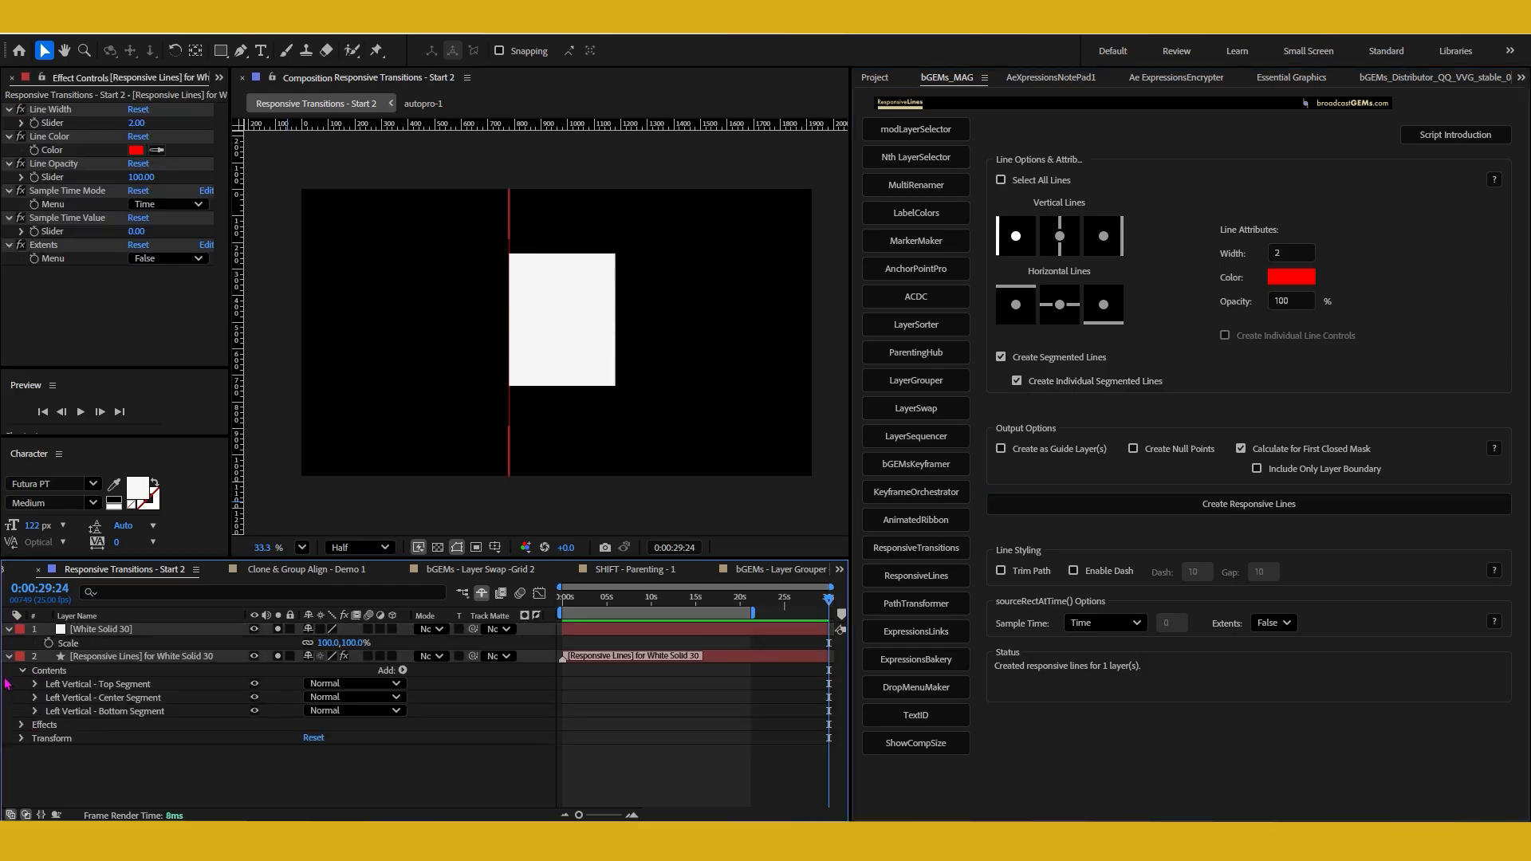
{"action": "left_click", "coordinate": [112, 687]}
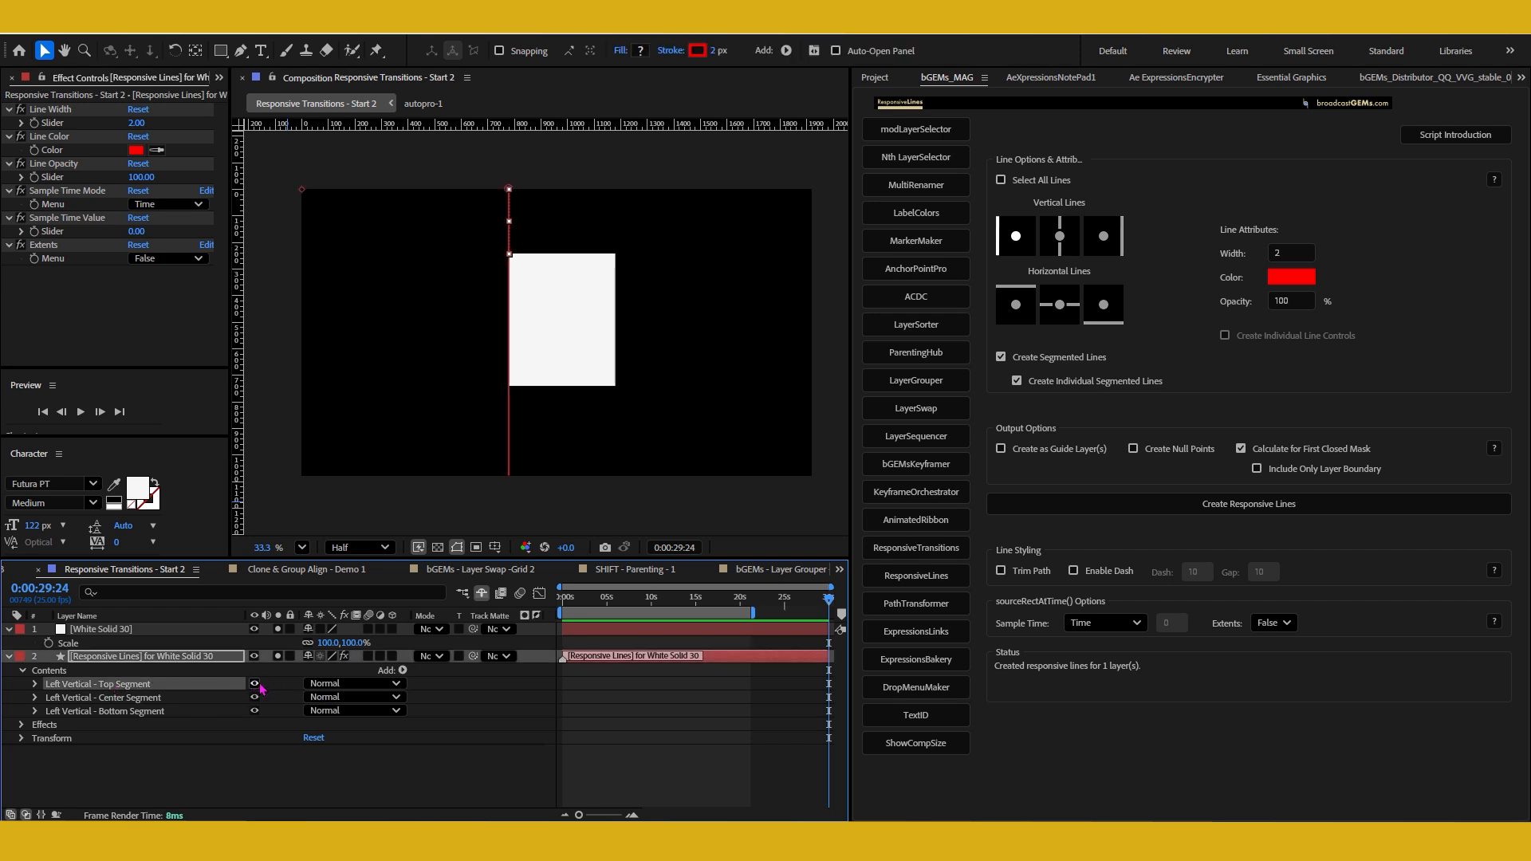
{"action": "left_click", "coordinate": [255, 685]}
{"action": "left_click", "coordinate": [255, 684]}
{"action": "left_click", "coordinate": [255, 684]}
{"action": "left_click", "coordinate": [255, 698]}
{"action": "left_click", "coordinate": [253, 714]}
- Scale the white solid to 77% to test its segmented left line
{"action": "left_click", "coordinate": [554, 331]}
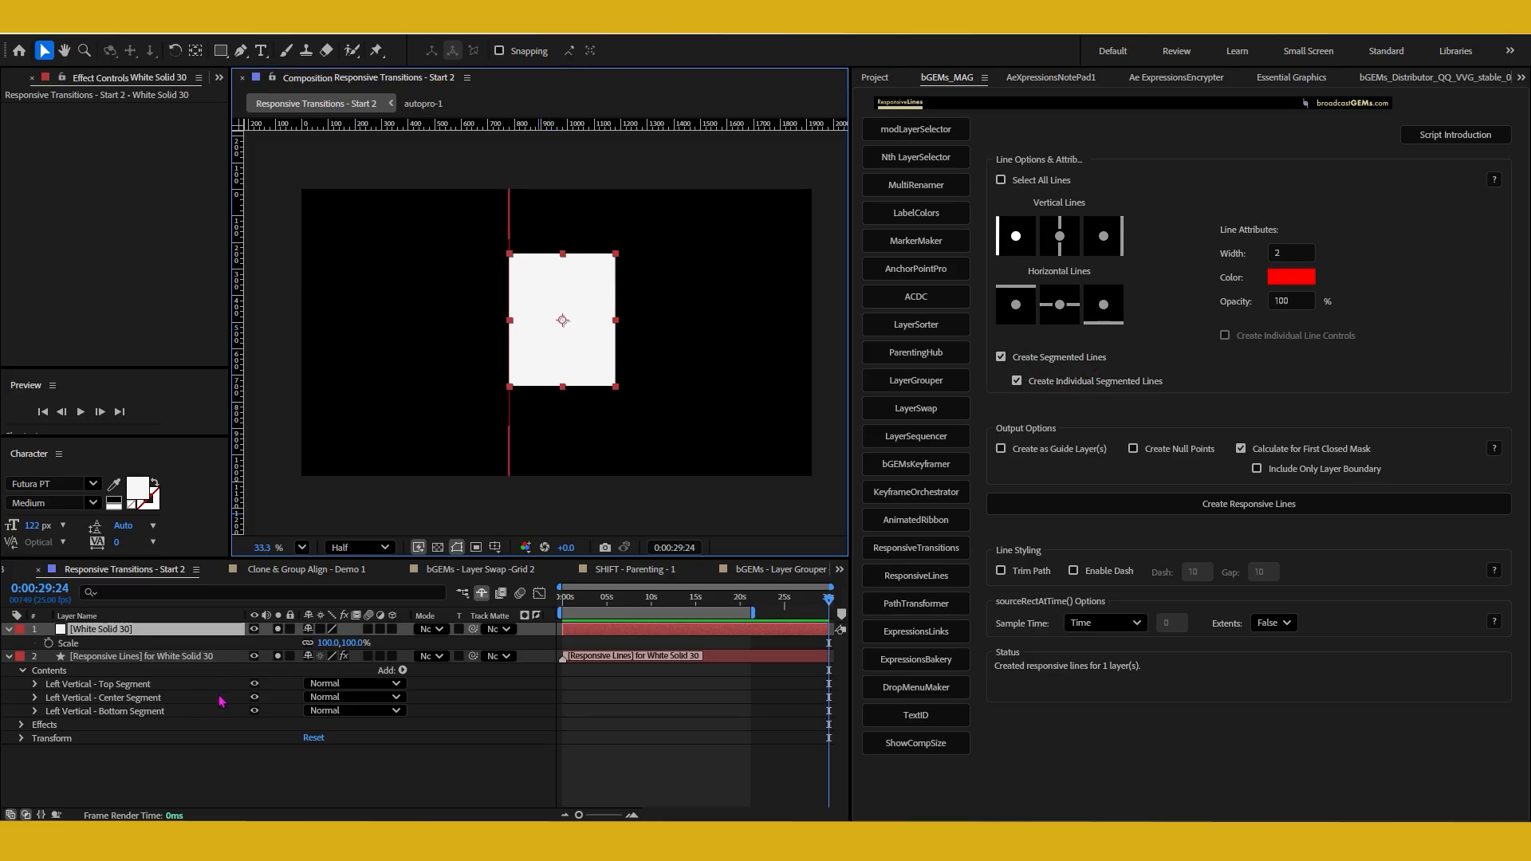
{"action": "mouse_move", "coordinate": [327, 642]}
{"action": "left_mouse_down"}
{"action": "mouse_move", "coordinate": [295, 643]}
{"action": "mouse_move", "coordinate": [375, 643]}
{"action": "mouse_move", "coordinate": [309, 643]}
{"action": "left_mouse_up"}
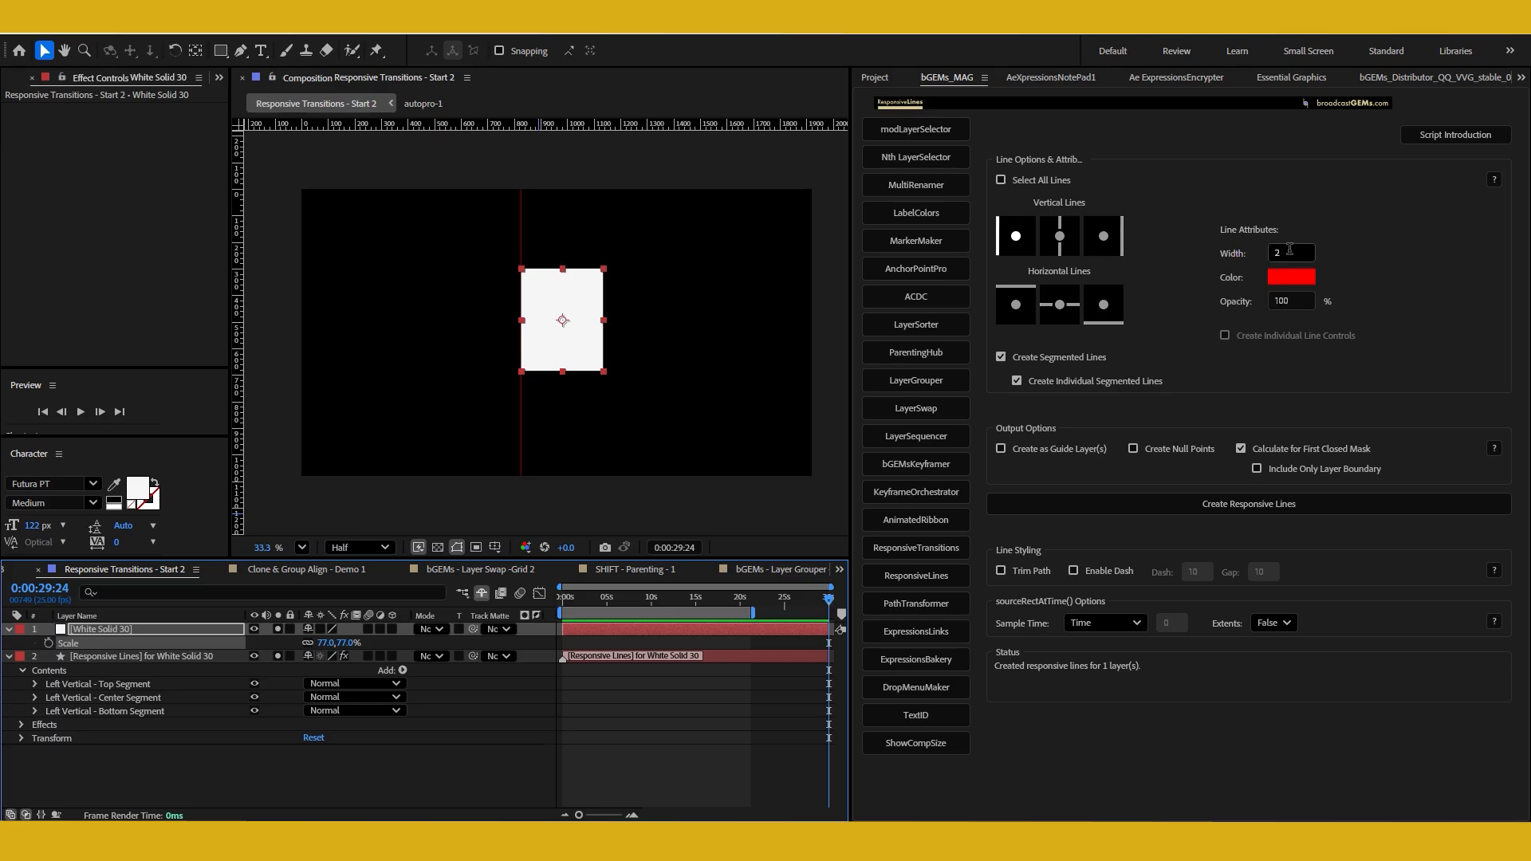
- Try a rectangular mask on the white solid reaching its right edge, and delete the mask
{"action": "left_click", "coordinate": [171, 656]}
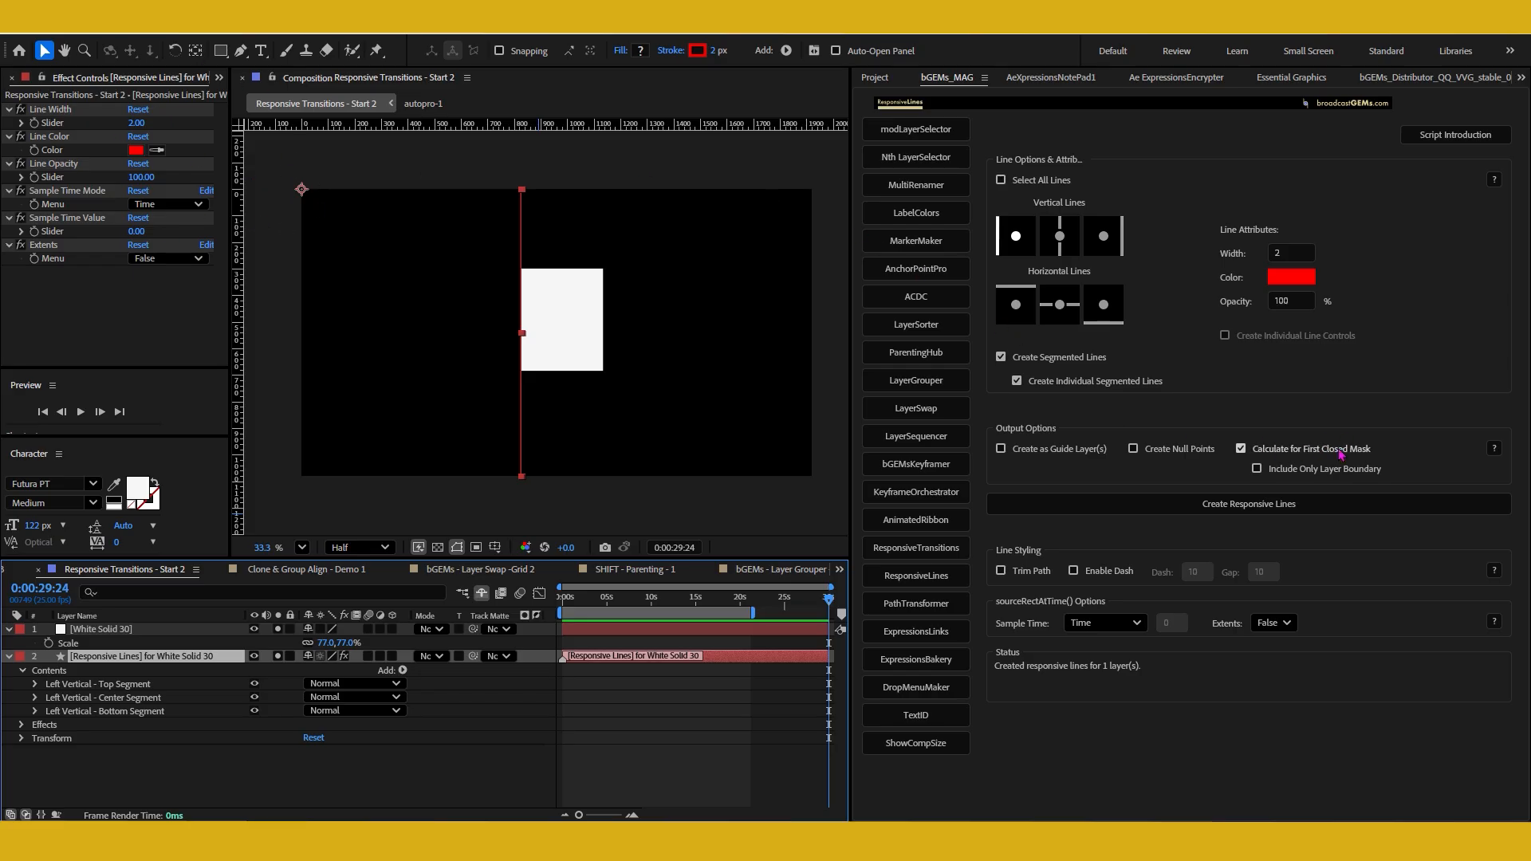
{"action": "left_click", "coordinate": [221, 50]}
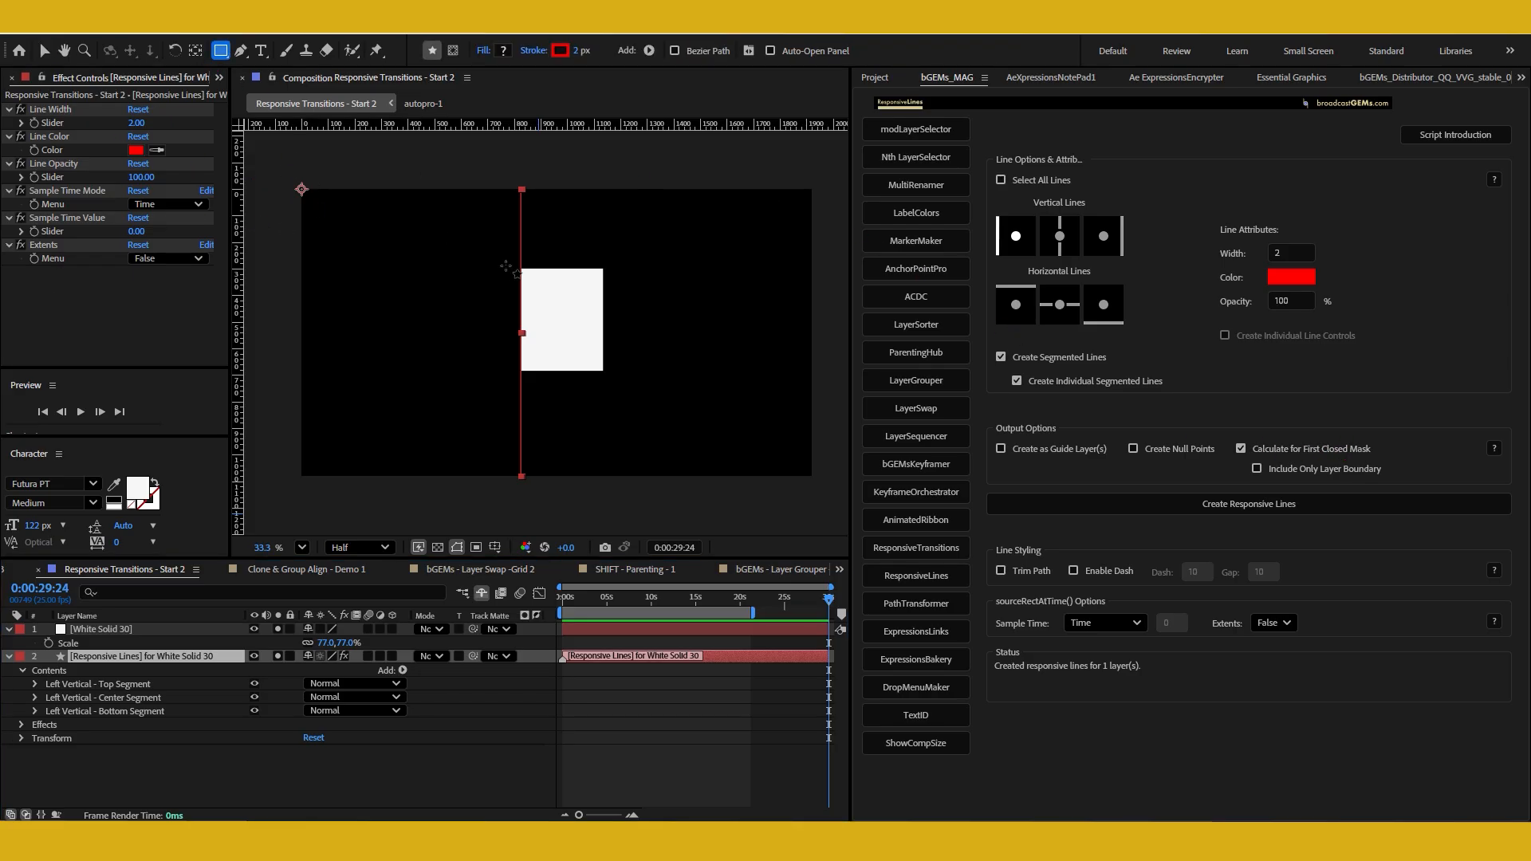
{"action": "left_click", "coordinate": [44, 50]}
{"action": "left_click", "coordinate": [563, 319]}
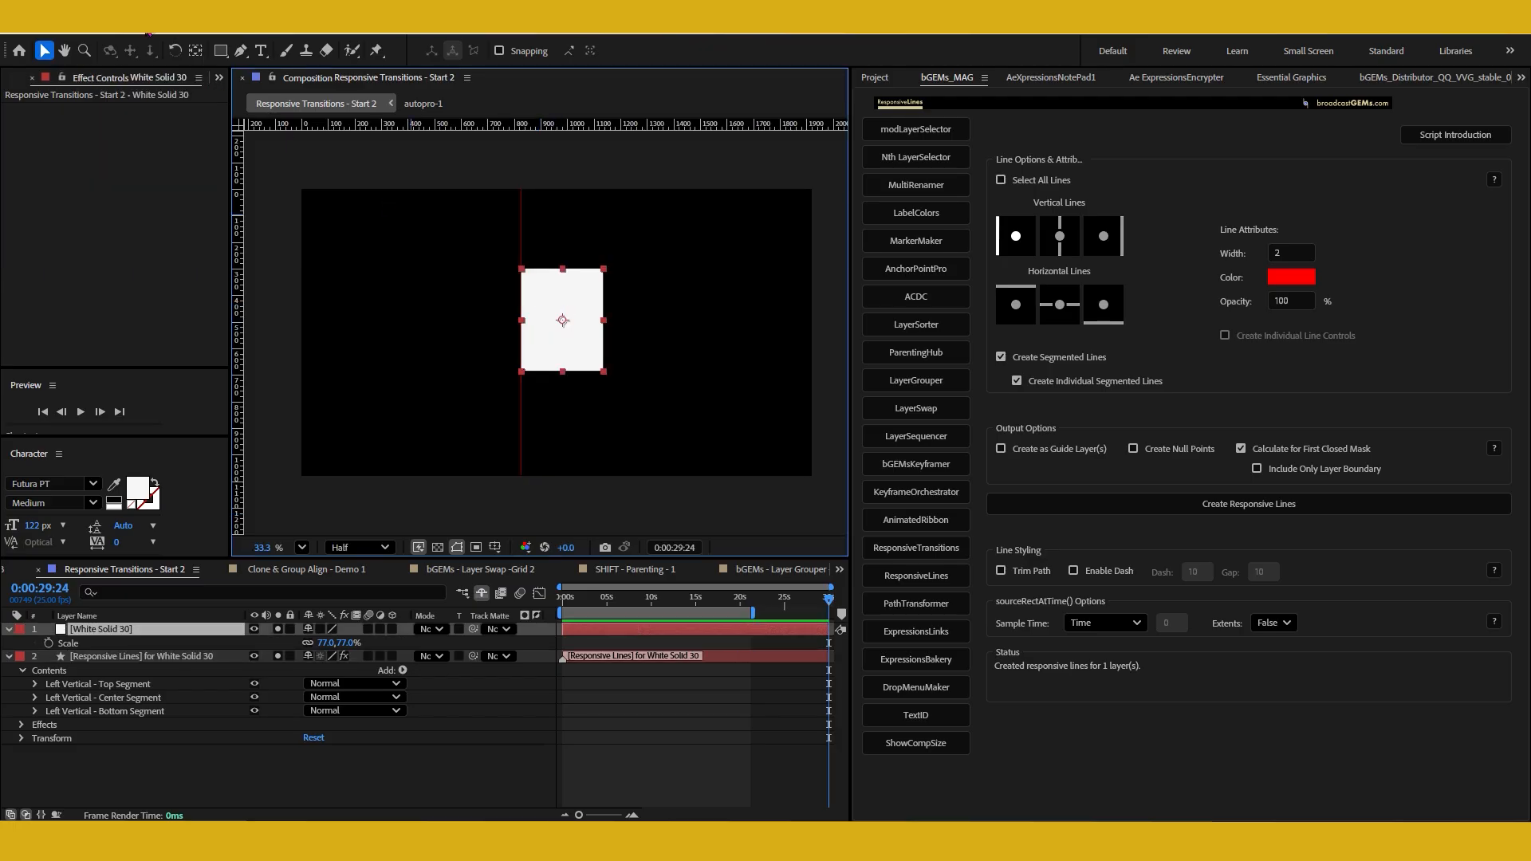
{"action": "left_click", "coordinate": [220, 51]}
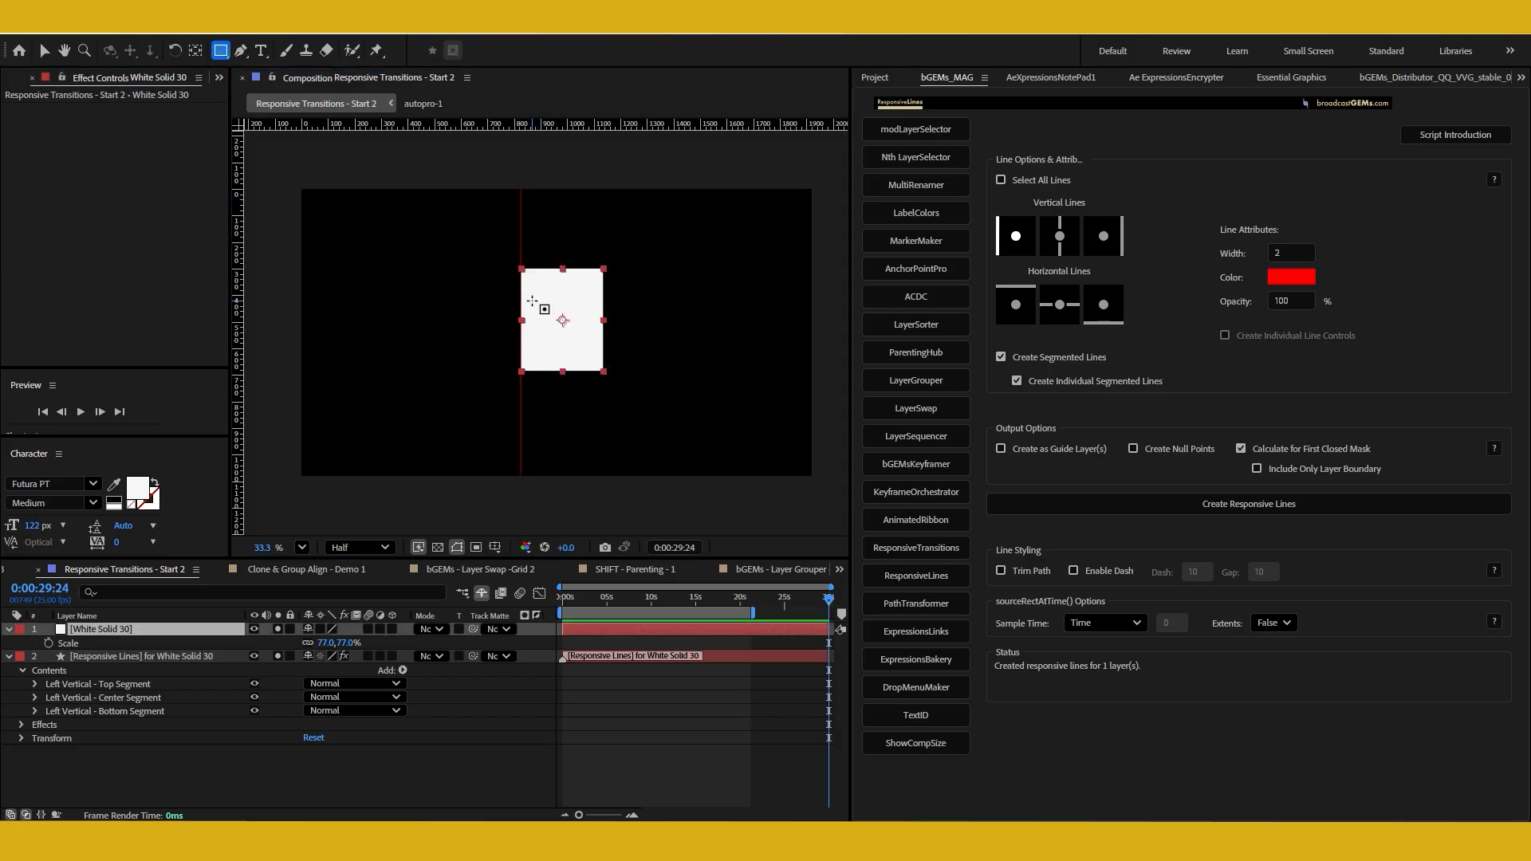
{"action": "left_click_drag", "start_coordinate": [529, 292], "coordinate": [604, 359]}
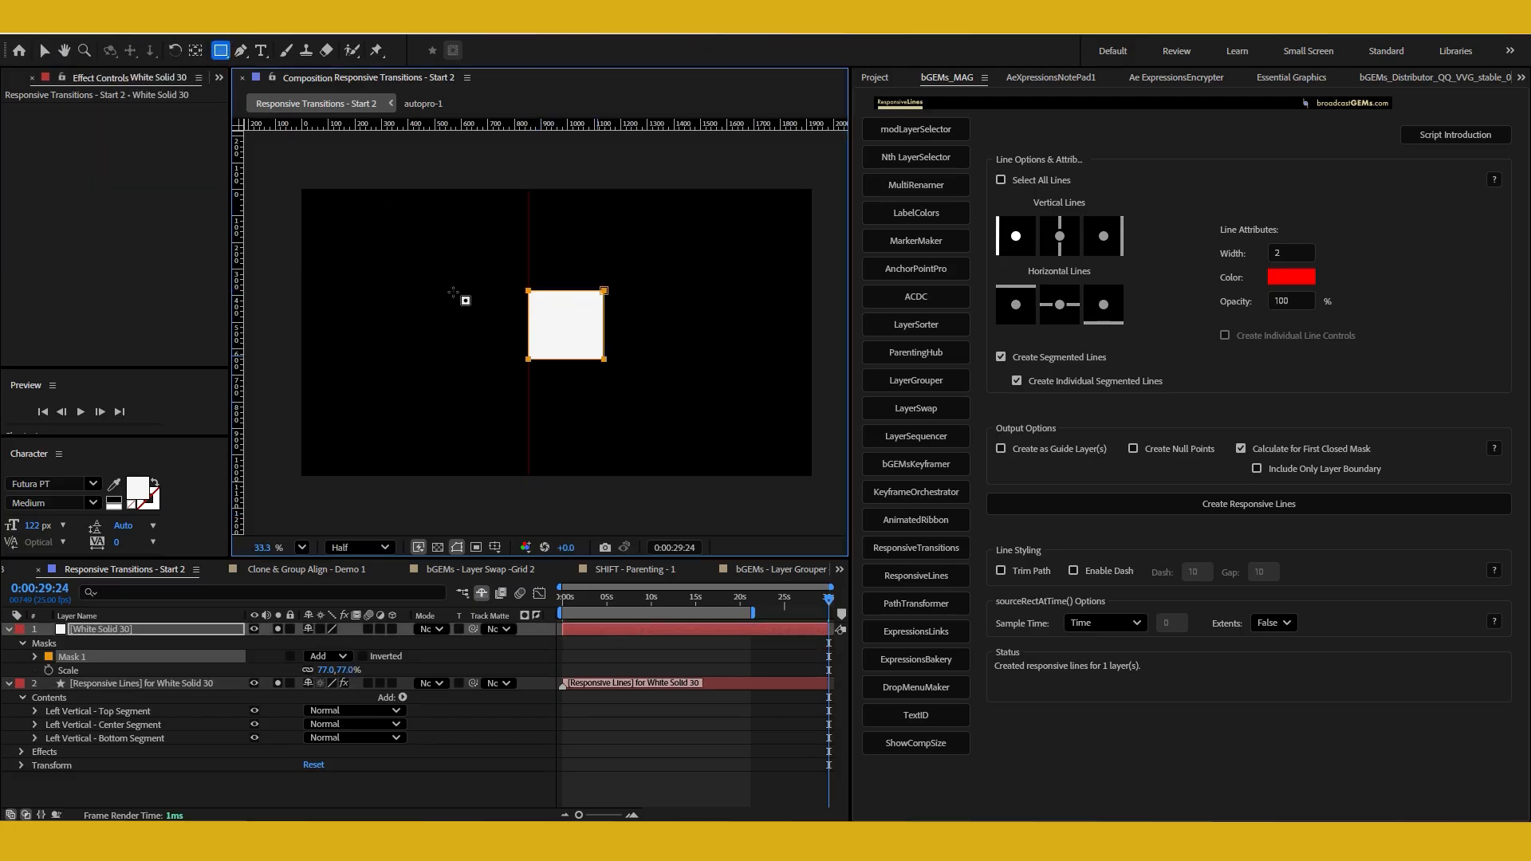
{"action": "left_click", "coordinate": [44, 51]}
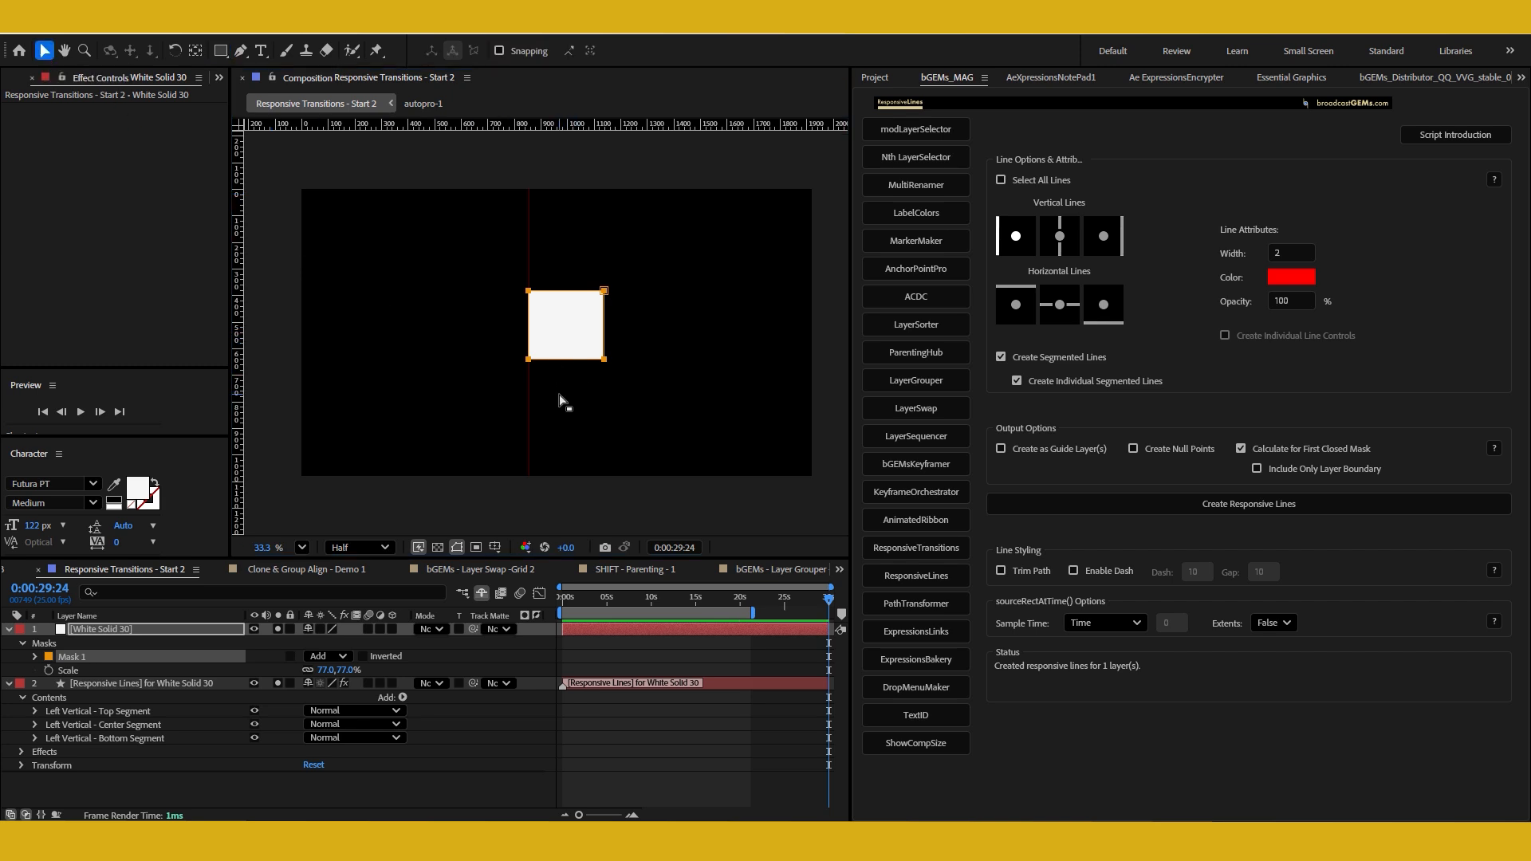
{"action": "key", "text": "Delete"}
- Draw a rectangular mask on the white solid, inset from its left edge and cropping its upper and lower parts
{"action": "left_click", "coordinate": [221, 50]}
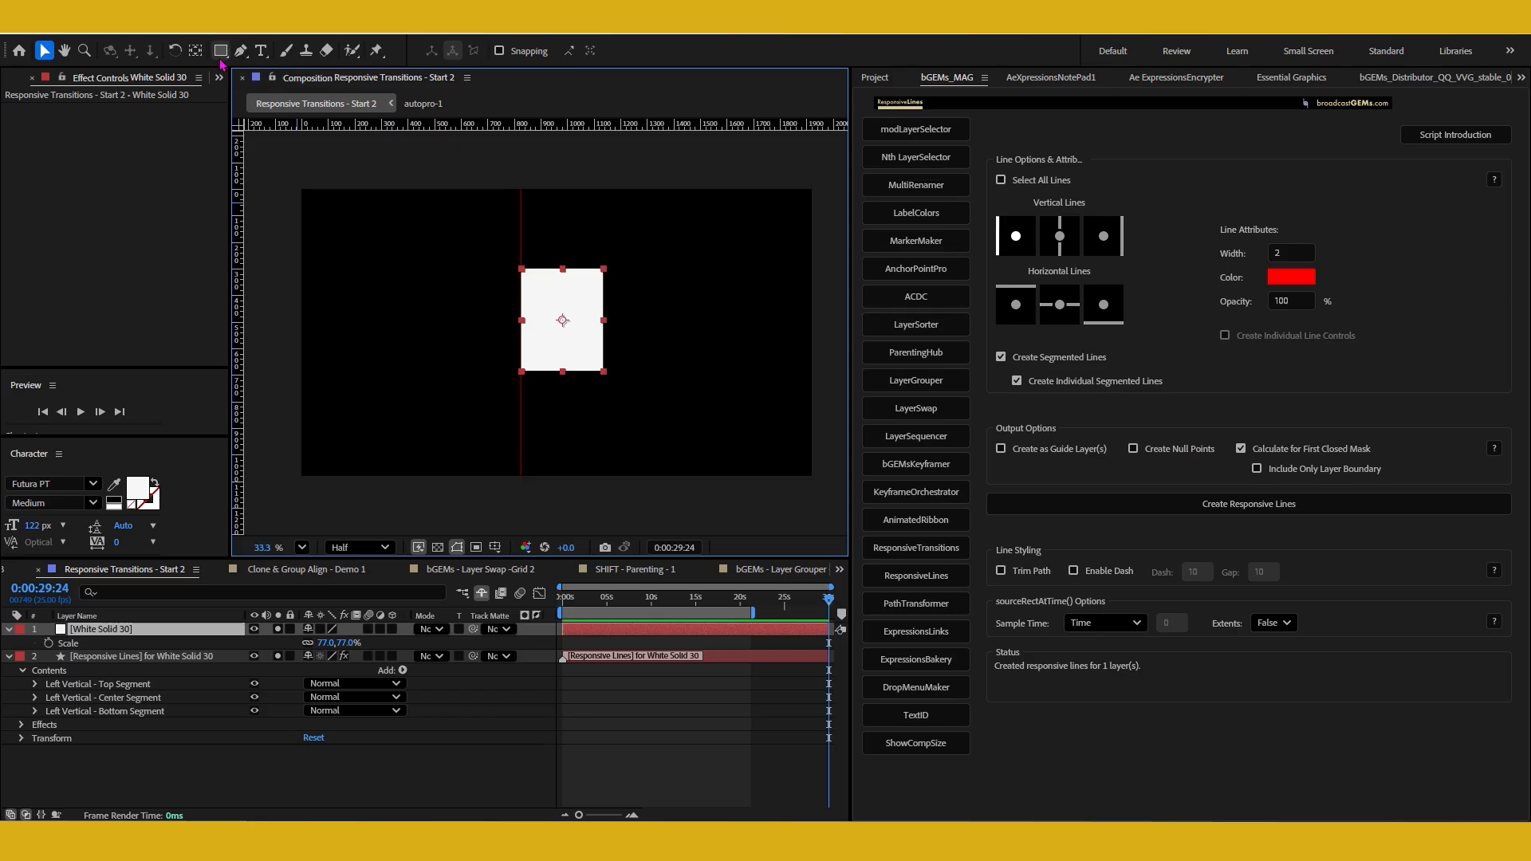
{"action": "left_click_drag", "start_coordinate": [540, 294], "coordinate": [603, 353]}
{"action": "left_click", "coordinate": [45, 51]}
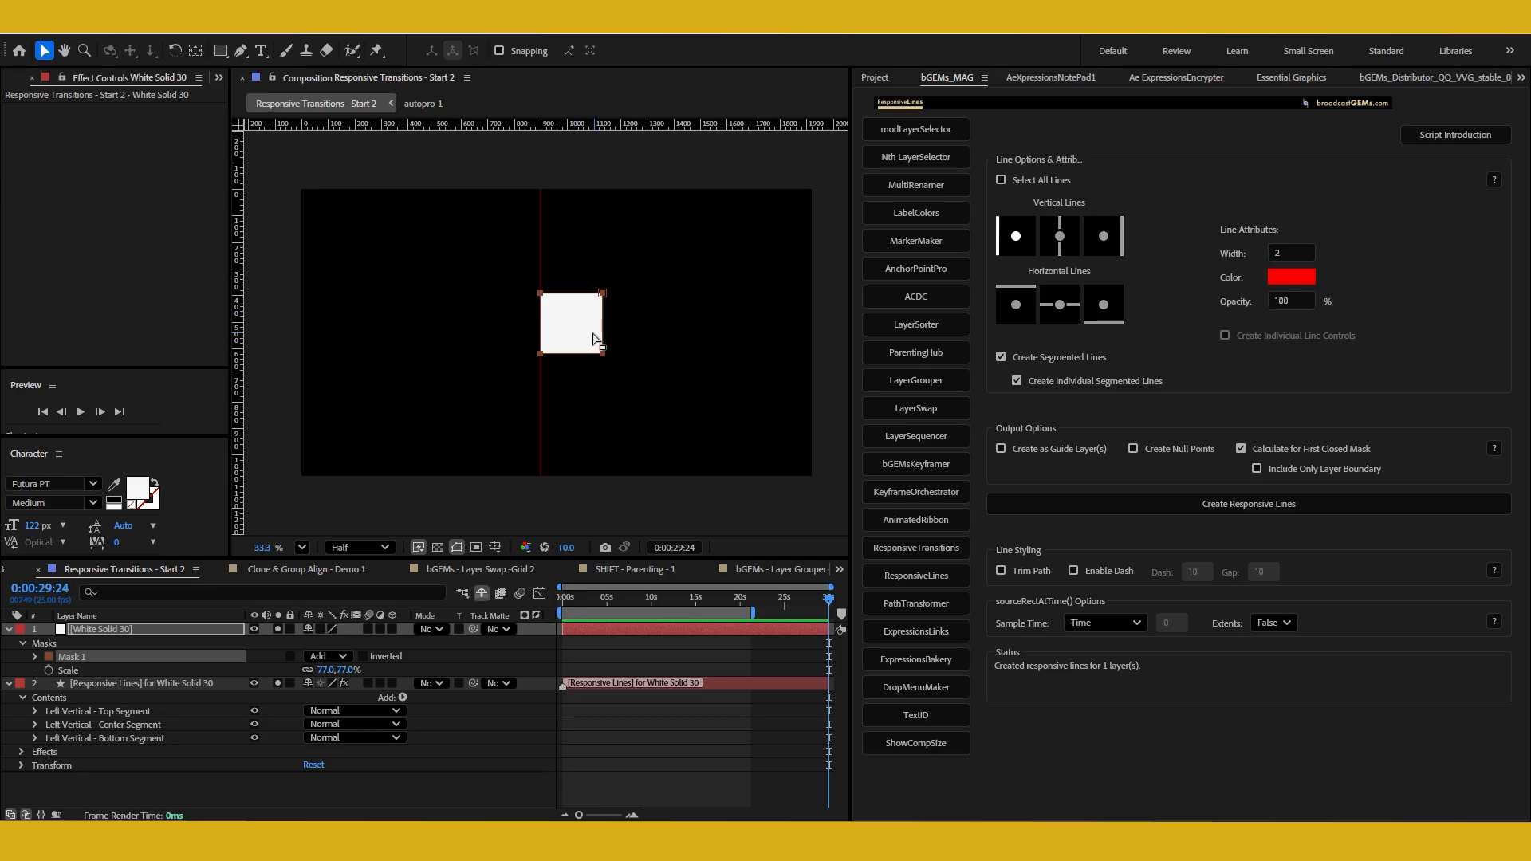
- Move the masked white solid left in the composition to test its attached line
{"action": "left_click", "coordinate": [164, 686]}
{"action": "left_click", "coordinate": [574, 331]}
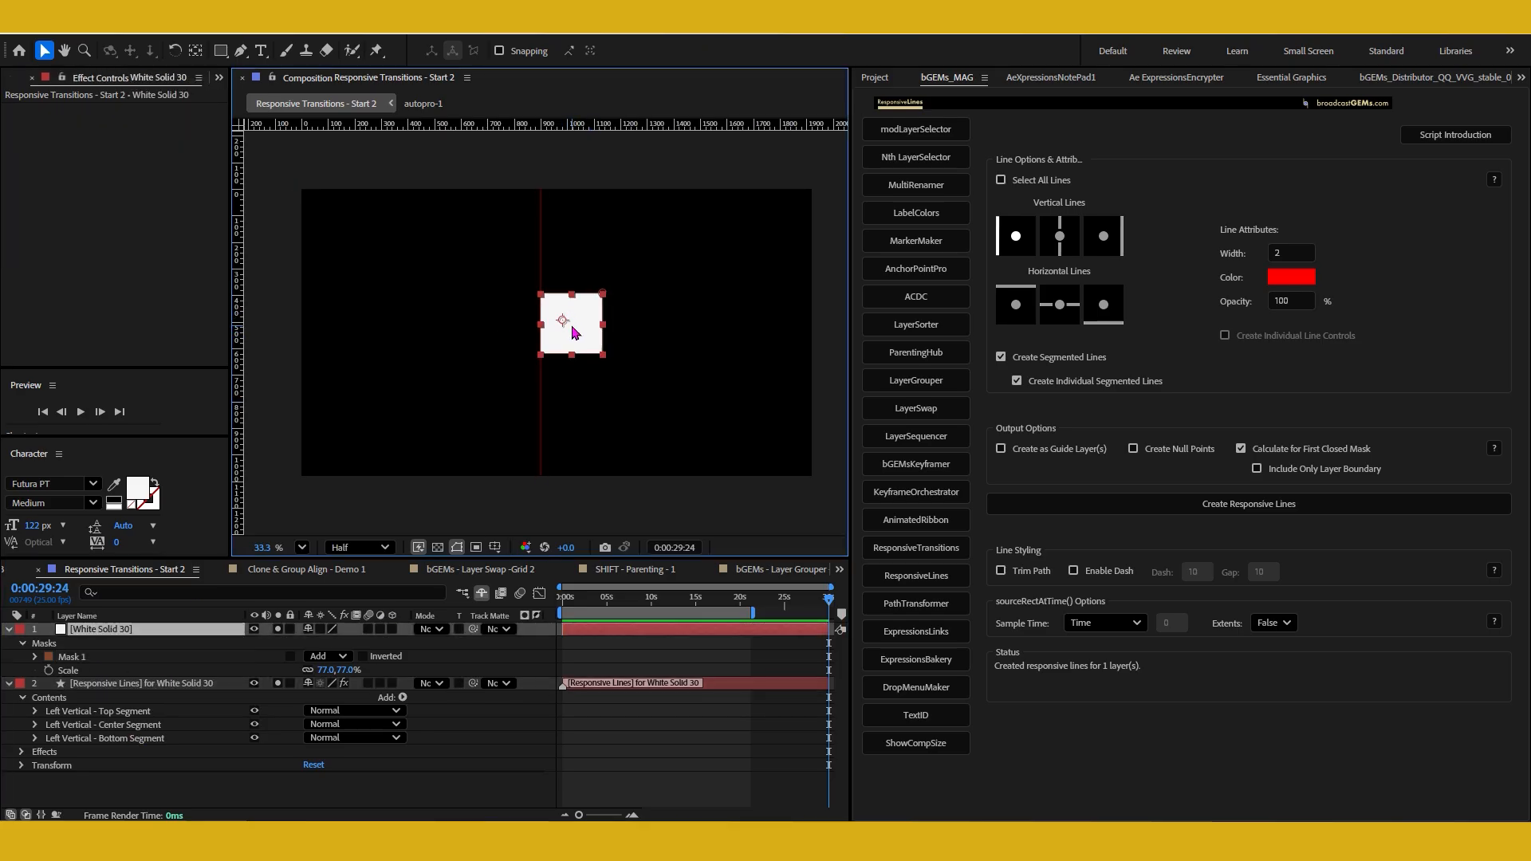
{"action": "left_click_drag", "start_coordinate": [573, 331], "coordinate": [521, 325]}
- Expand Mask 1 and move its bottom edge down and back up, leaving the mask slightly taller
{"action": "left_click", "coordinate": [33, 666]}
{"action": "left_click", "coordinate": [35, 656]}
{"action": "left_click", "coordinate": [72, 656]}
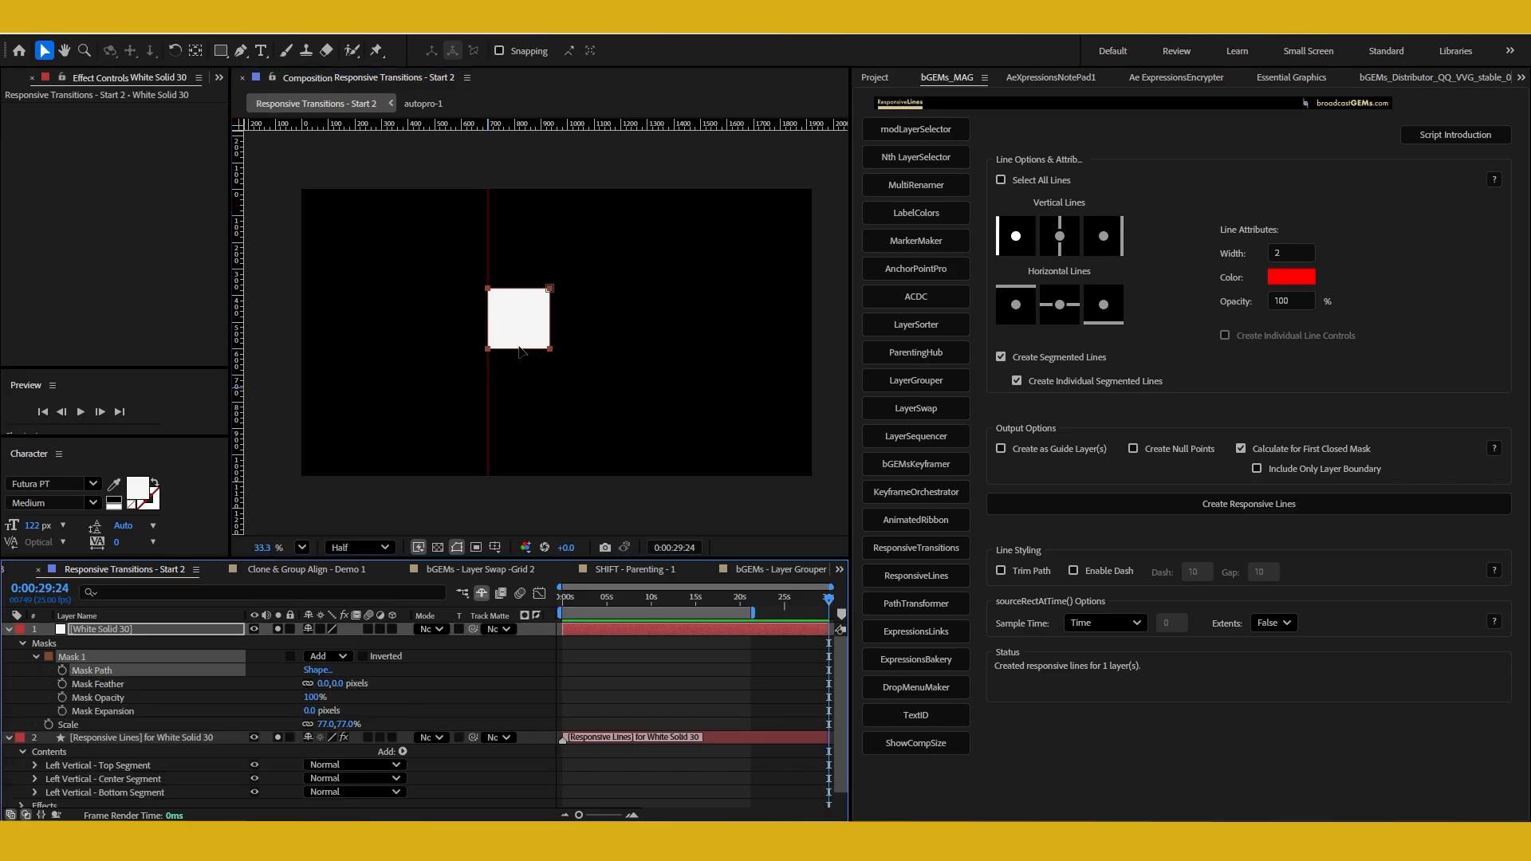
{"action": "left_click_drag", "start_coordinate": [521, 349], "coordinate": [521, 407]}
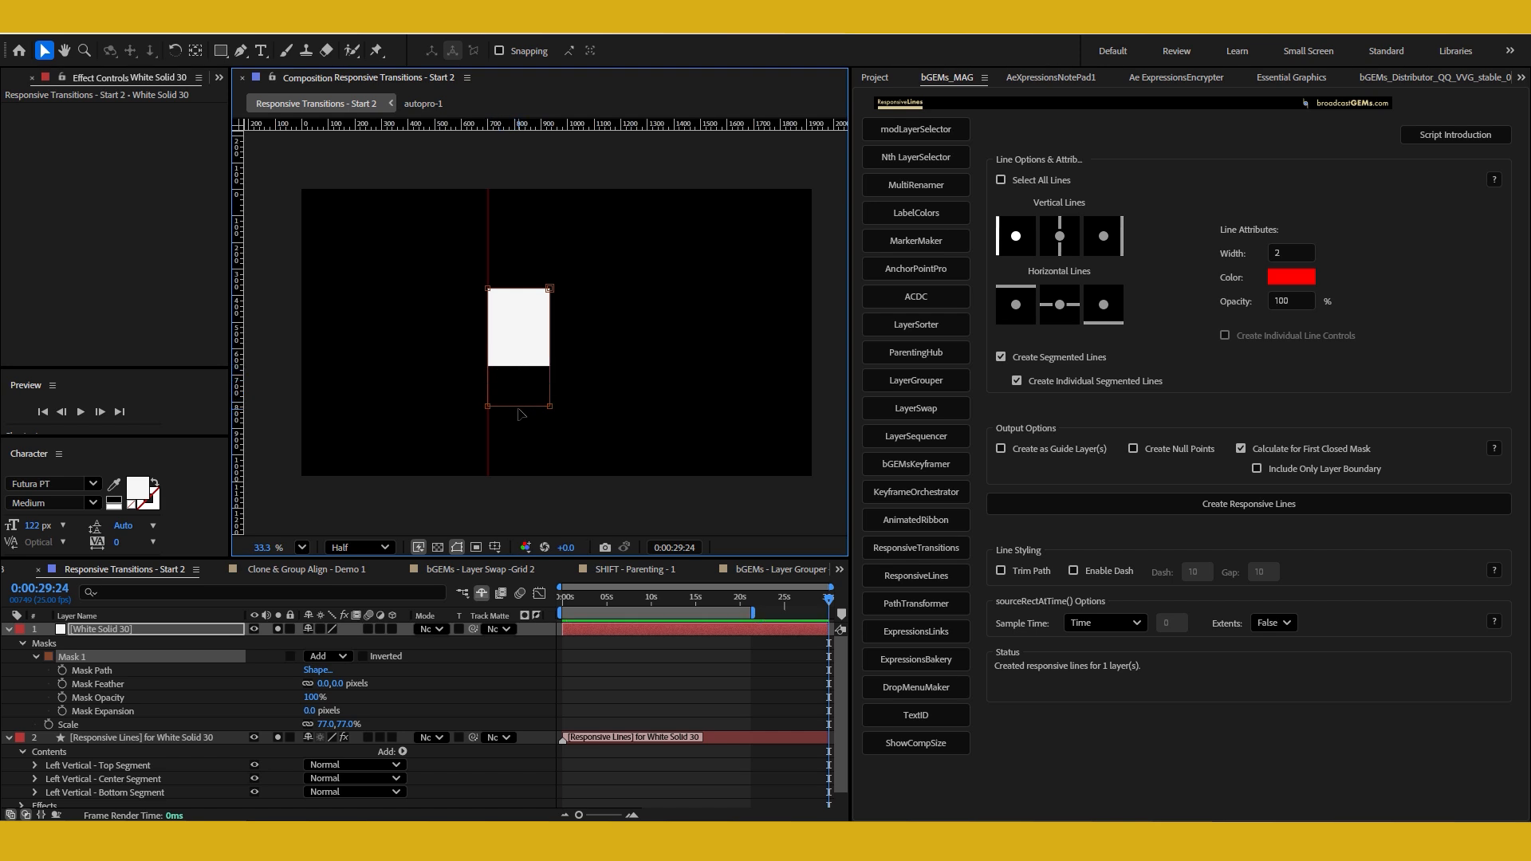
{"action": "left_click_drag", "start_coordinate": [518, 406], "coordinate": [514, 364]}
- Replace the Responsive Lines layer with segmented left, right, top and bottom lines for the white solid, with Create Null Points enabled
{"action": "left_click", "coordinate": [174, 738]}
{"action": "key", "text": "Delete"}
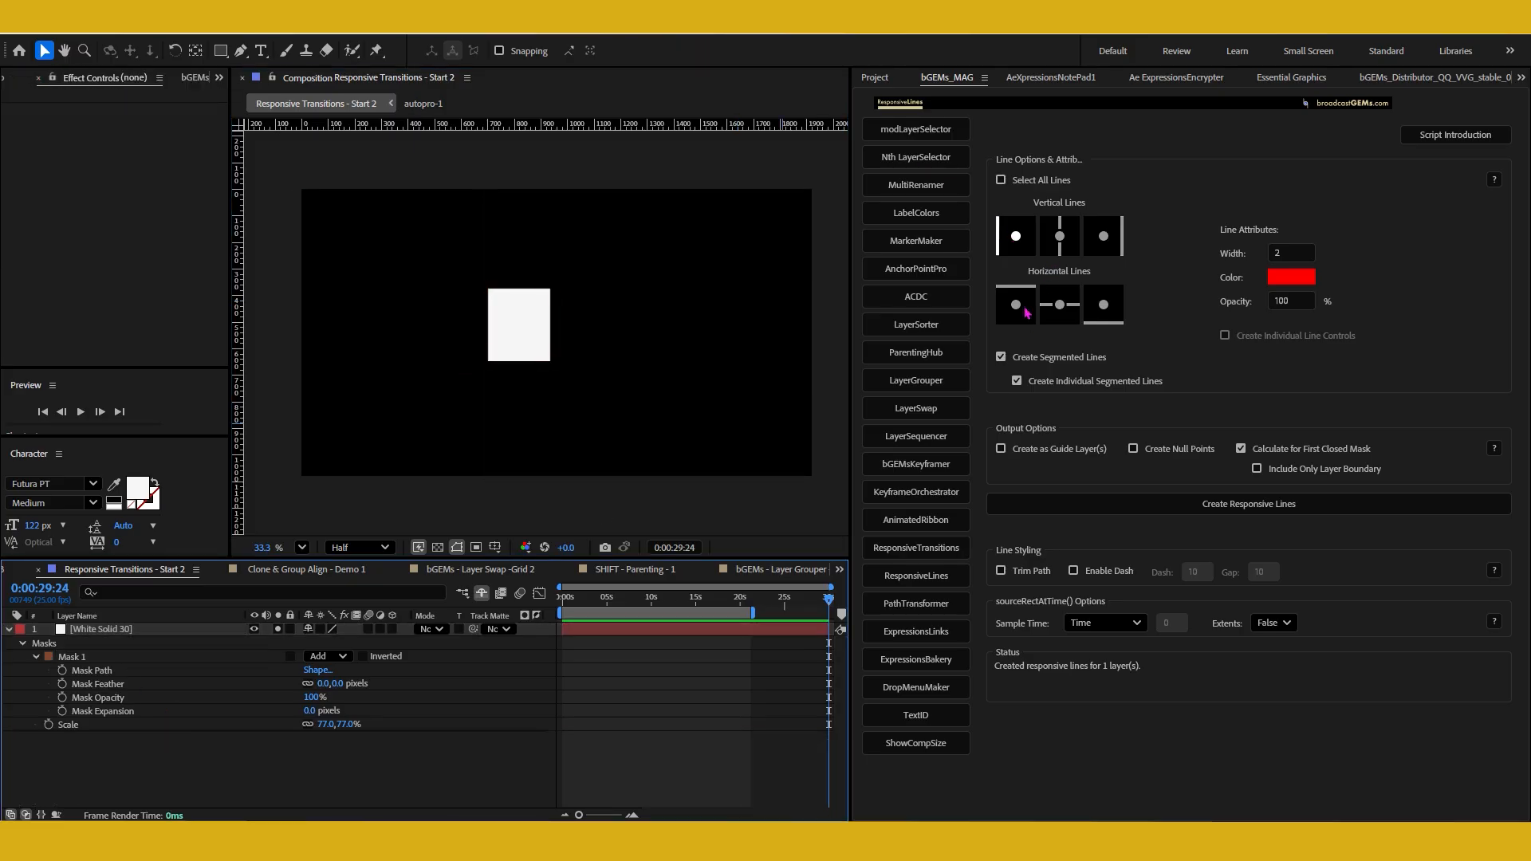
{"action": "left_click", "coordinate": [1092, 310]}
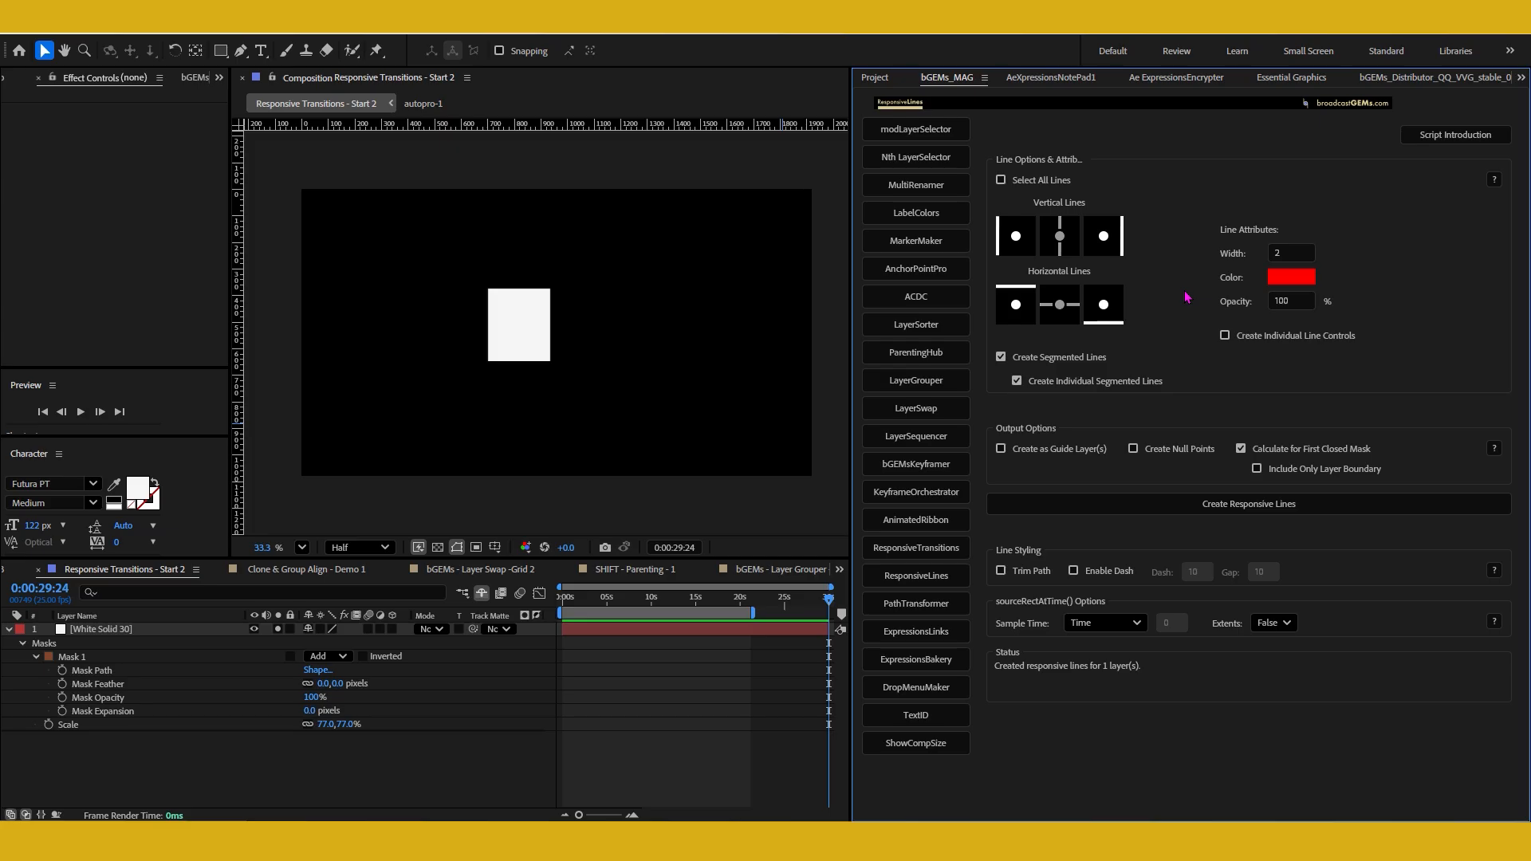
{"action": "left_click", "coordinate": [1147, 449]}
{"action": "left_click", "coordinate": [101, 629]}
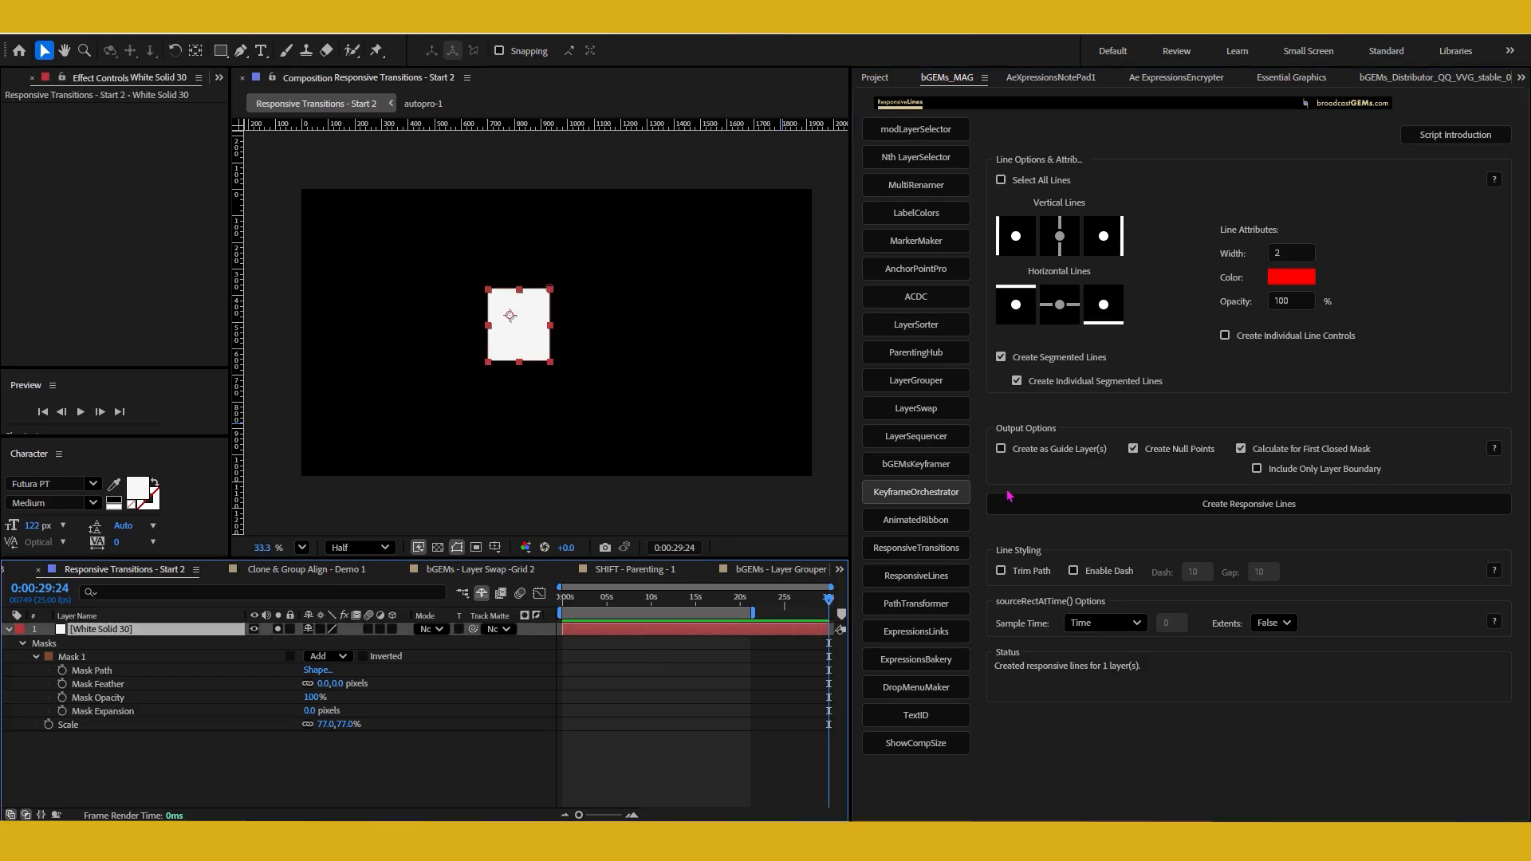
{"action": "left_click", "coordinate": [1137, 504]}
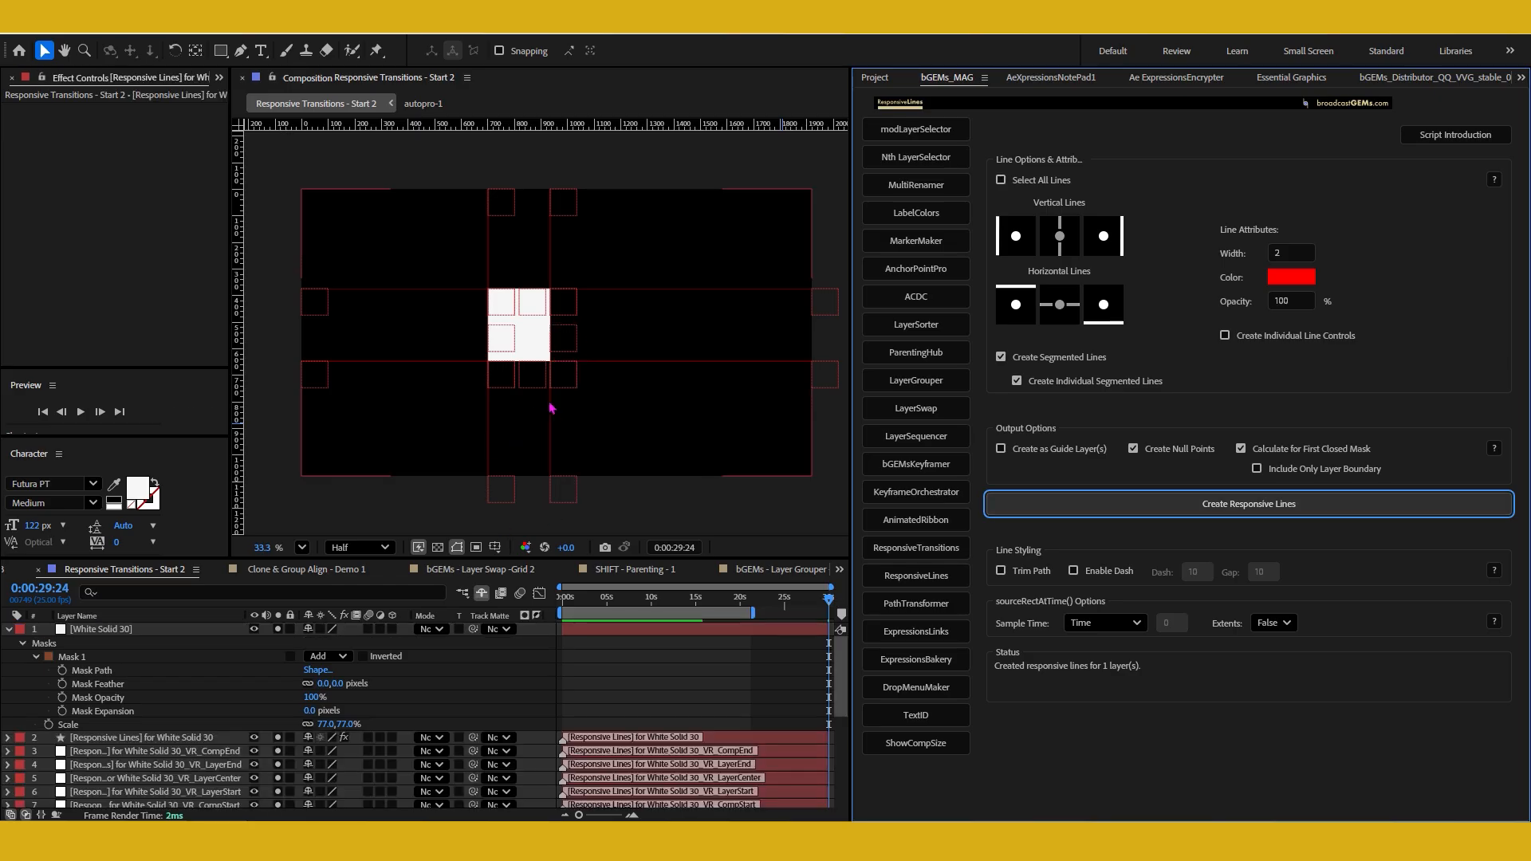
- Review the null layers in the timeline and lock the Responsive Lines layer
{"action": "scroll", "coordinate": [214, 734], "scroll_direction": "down", "scroll_amount": 5}
{"action": "scroll", "coordinate": [208, 753], "scroll_direction": "down", "scroll_amount": 1}
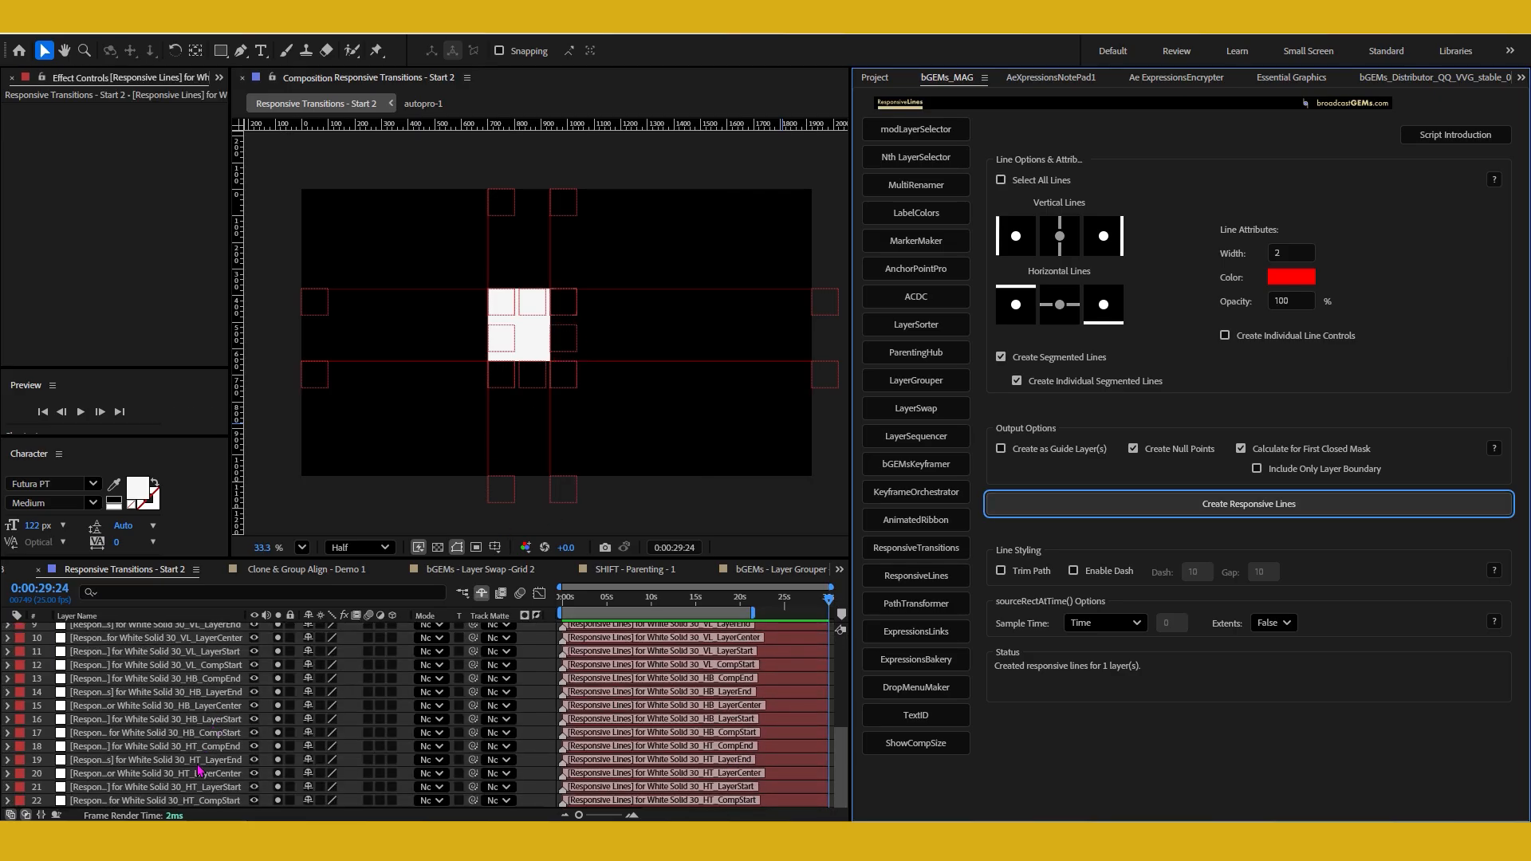
{"action": "scroll", "coordinate": [199, 770], "scroll_direction": "up", "scroll_amount": 6}
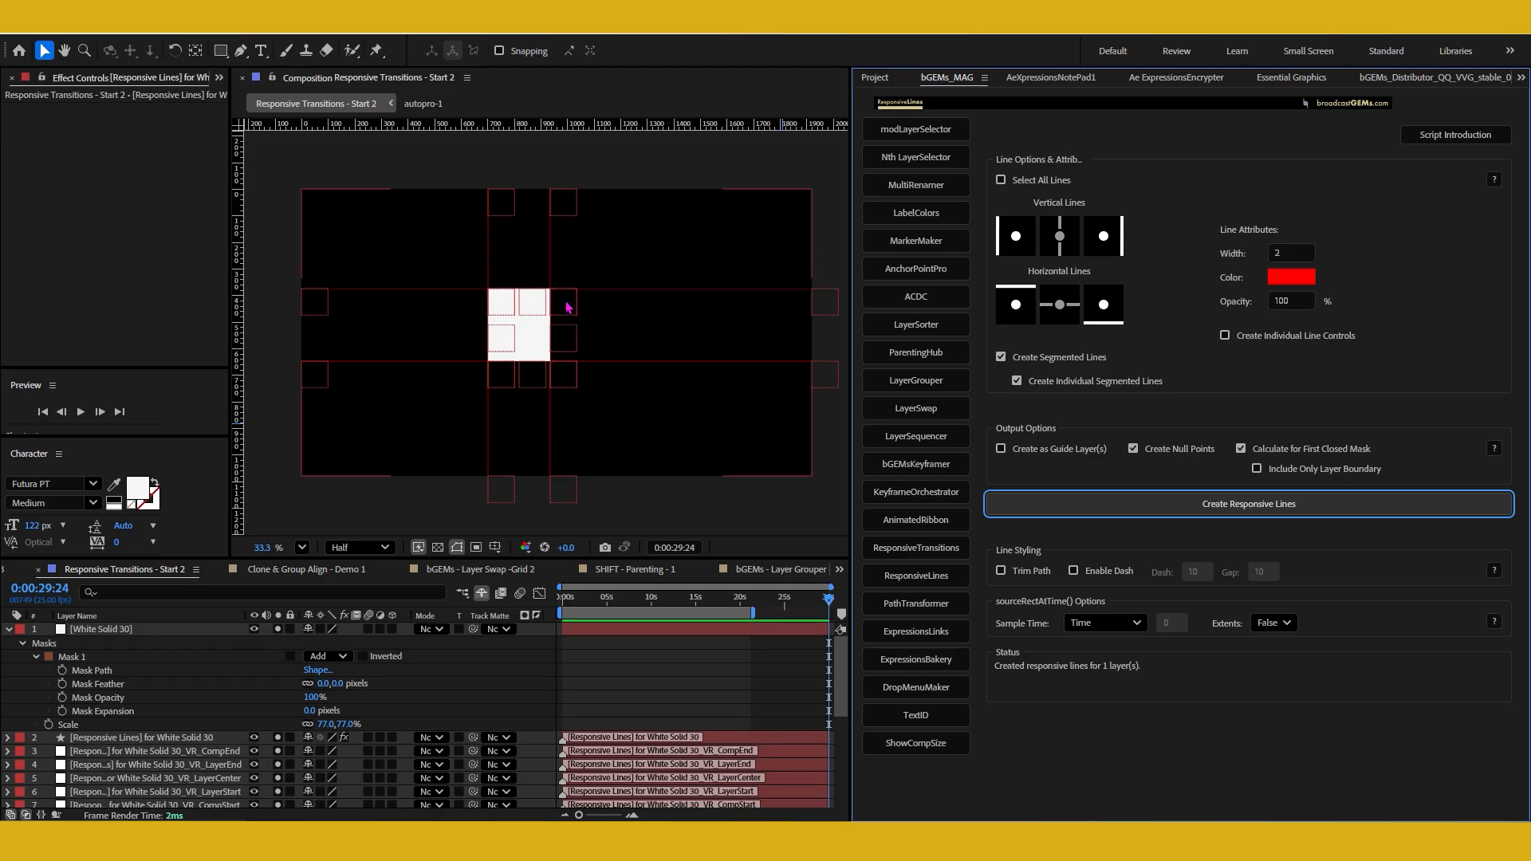
{"action": "left_click", "coordinate": [567, 209]}
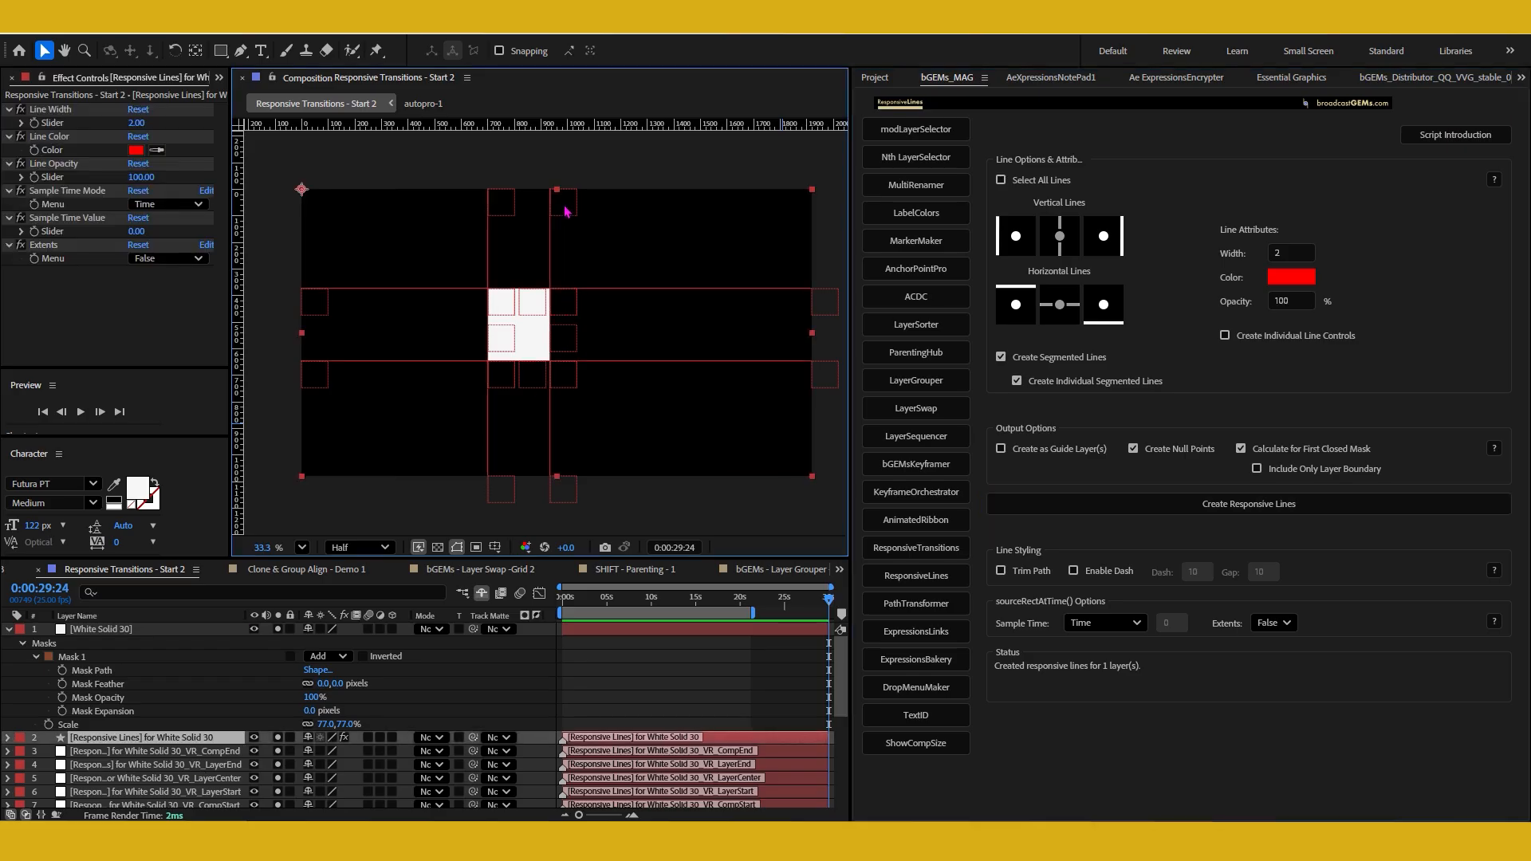
{"action": "left_click", "coordinate": [289, 736]}
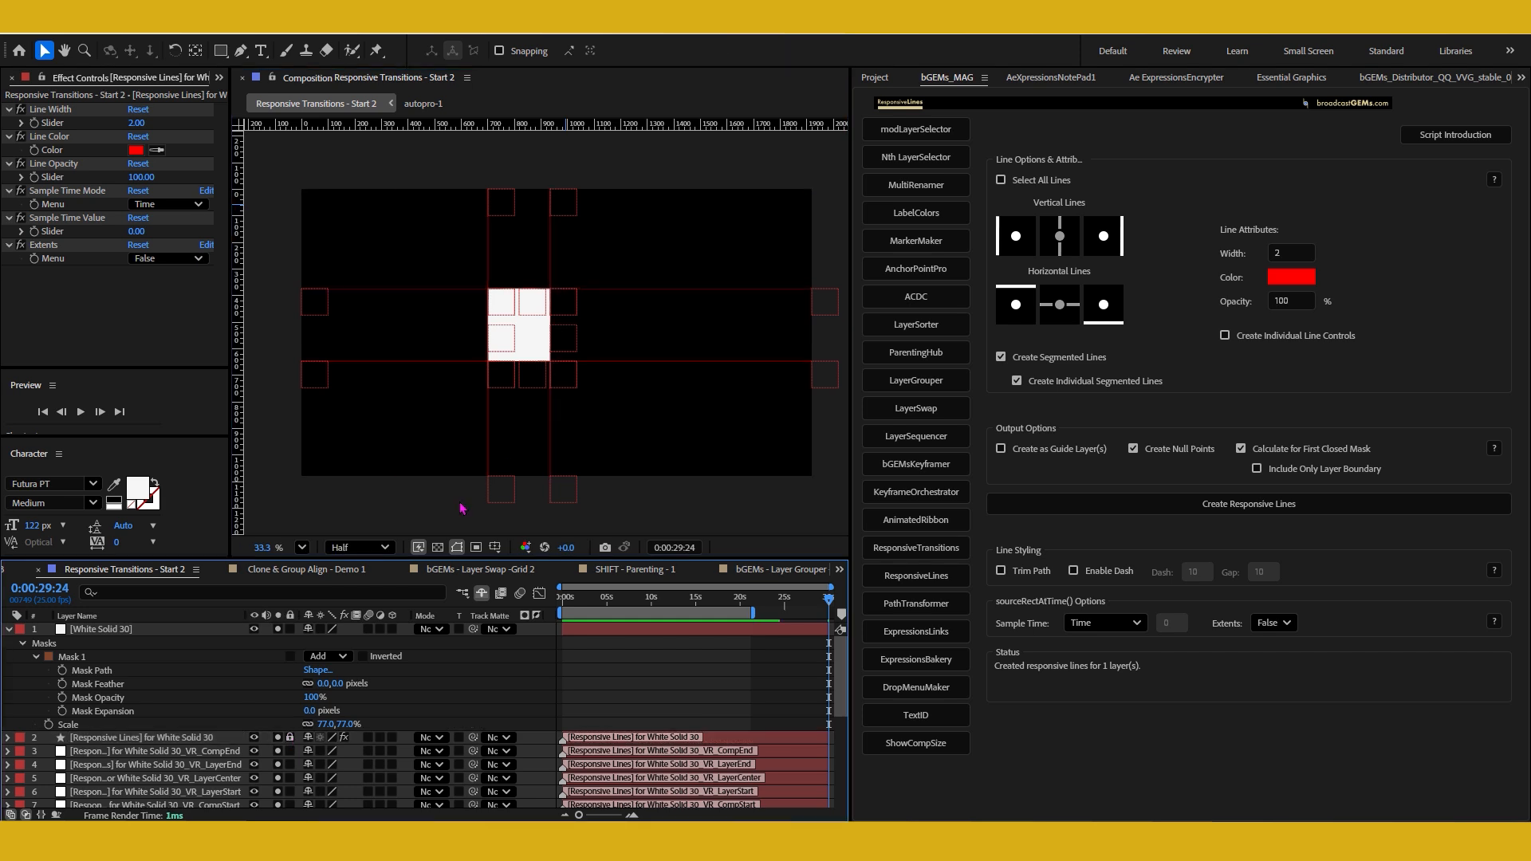
- Collapse the white solid to its Scale property and scale it to 156%
{"action": "left_click", "coordinate": [541, 343]}
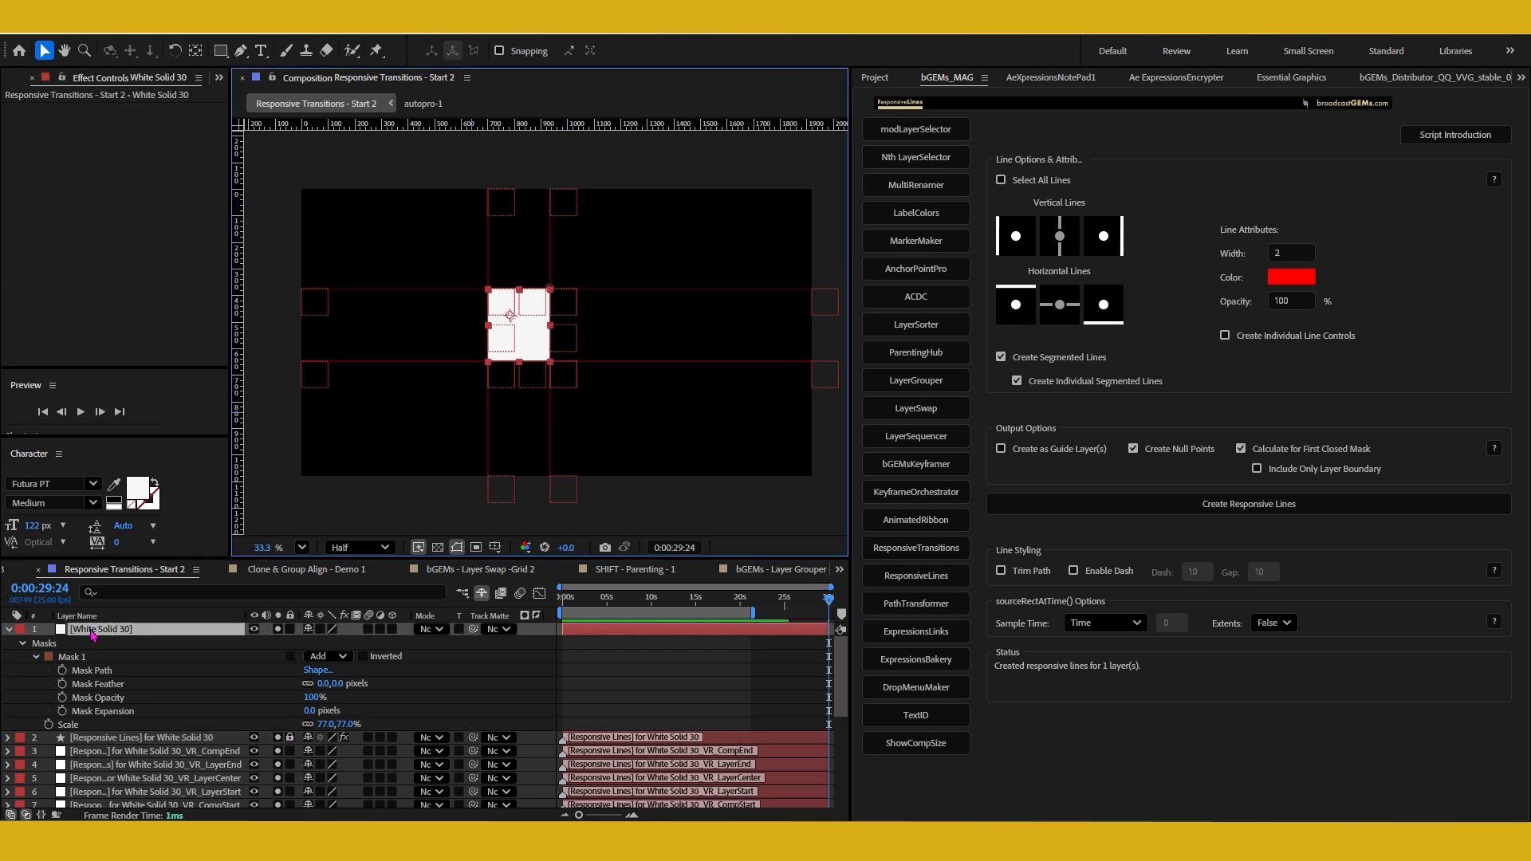
{"action": "key", "text": "u"}
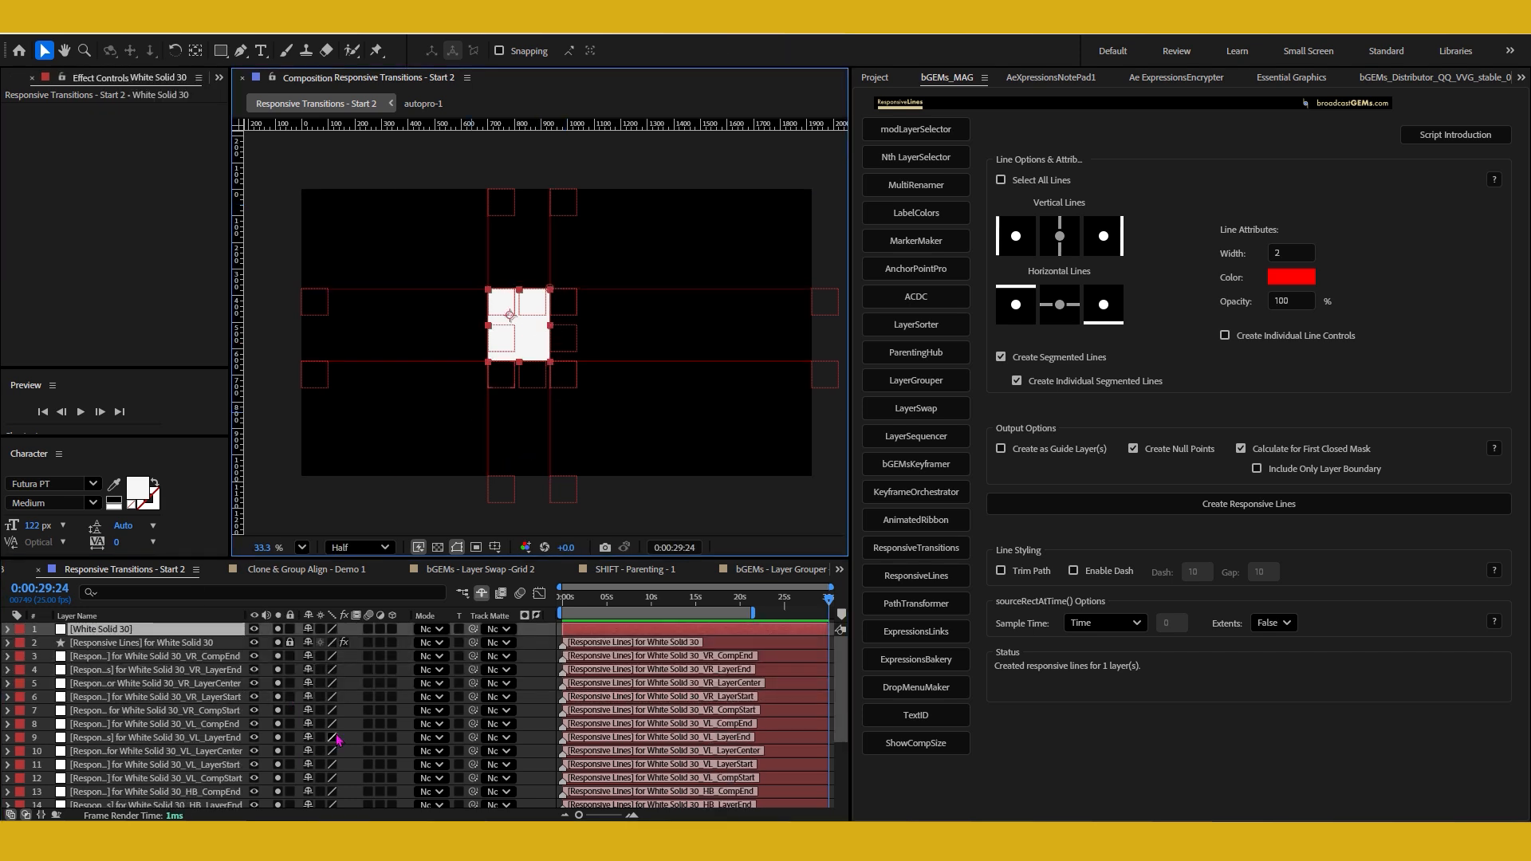
{"action": "key", "text": "s"}
{"action": "left_click_drag", "start_coordinate": [328, 642], "coordinate": [385, 644]}
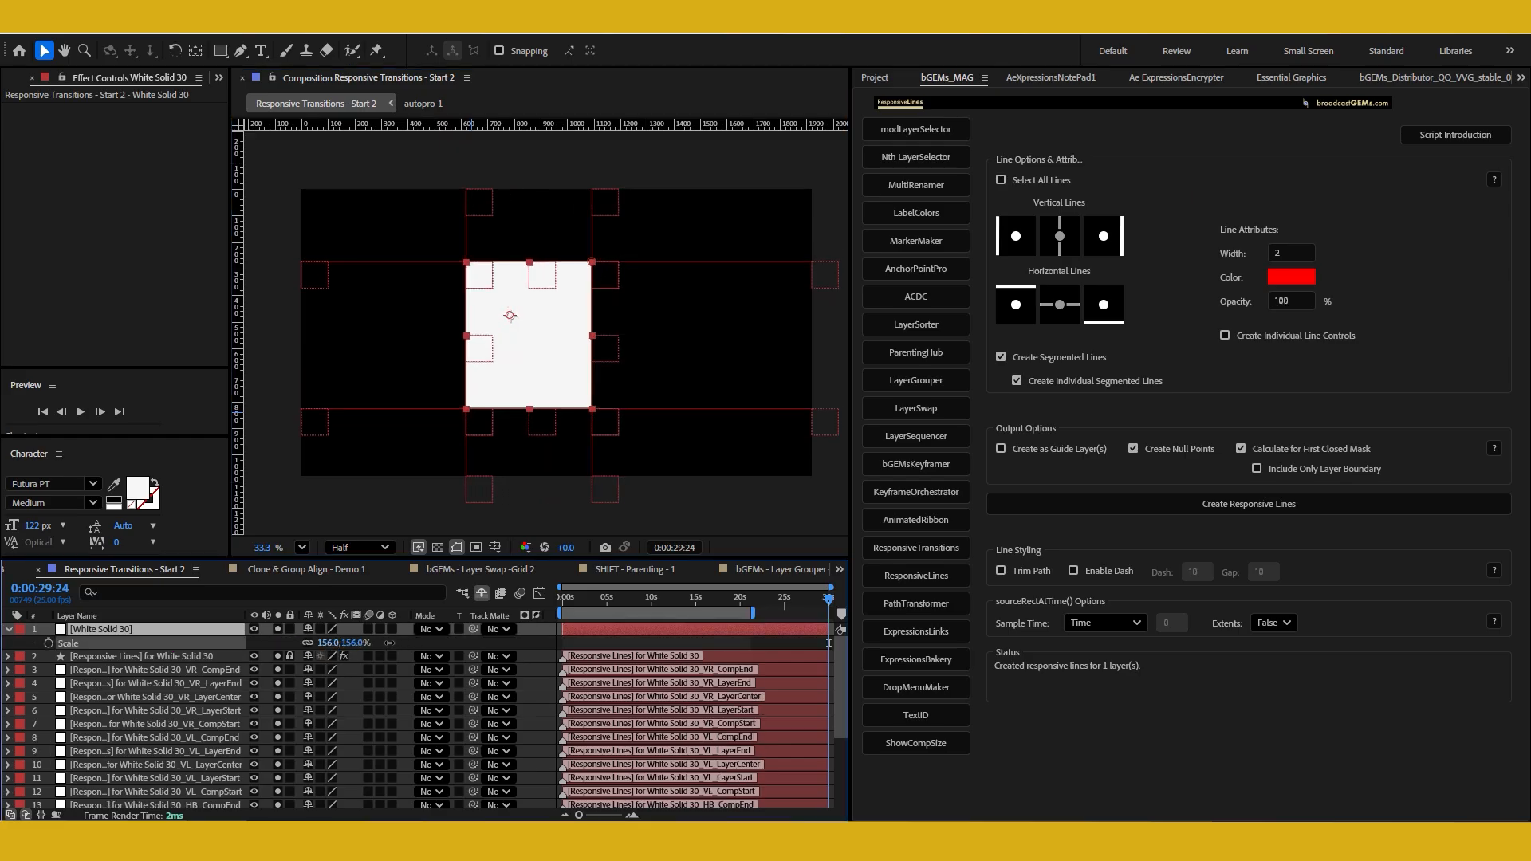
- Reveal the Position property of the VR_CompEnd null layer
{"action": "left_click", "coordinate": [224, 676]}
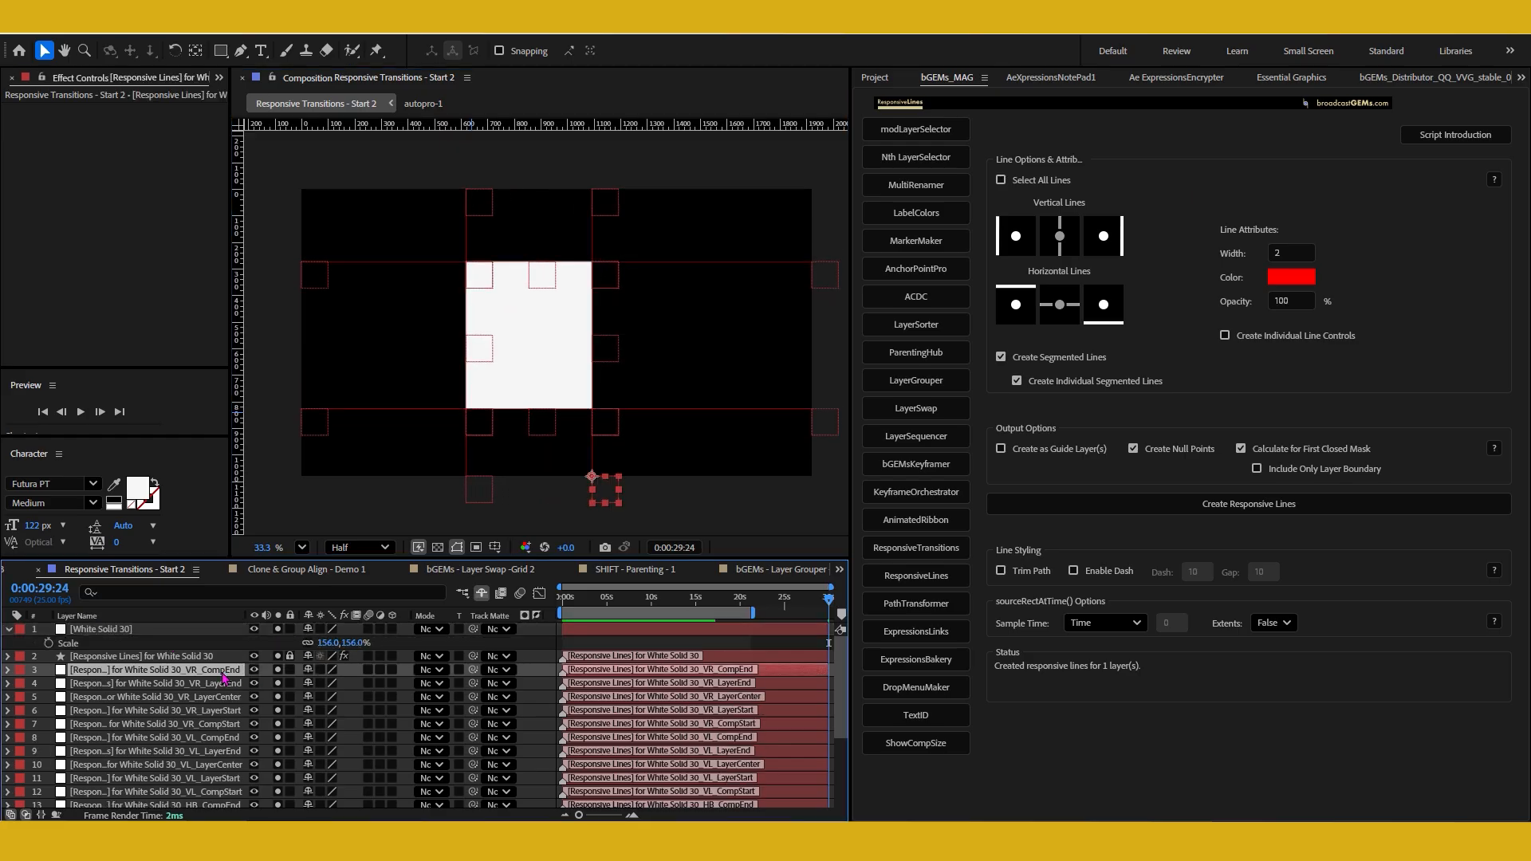
{"action": "key", "text": "p"}
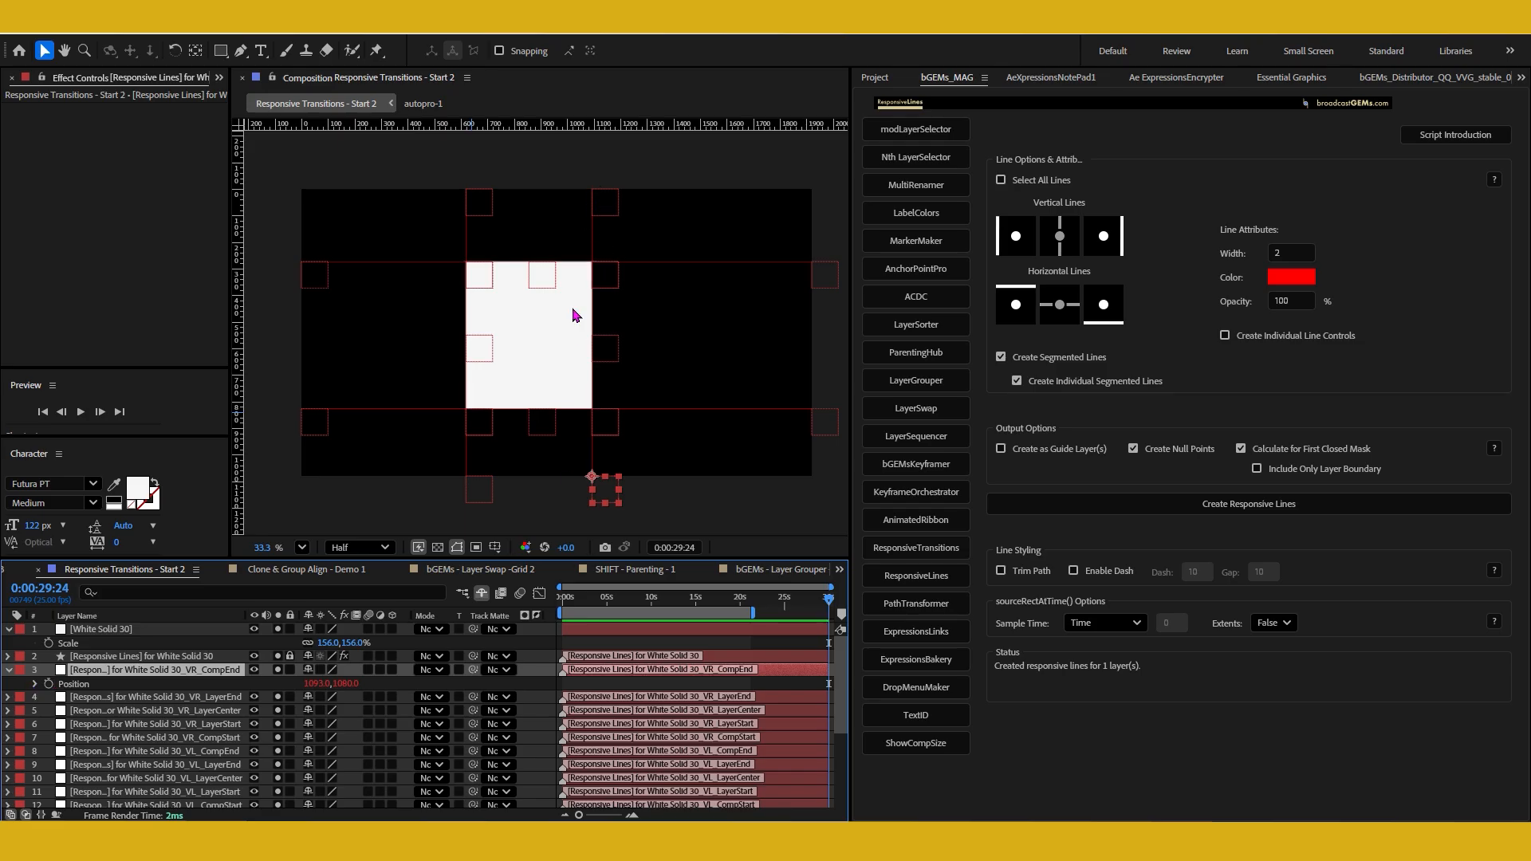
- Unlock and select the Responsive Lines layer, and collapse the VR_CompEnd null layer beneath it
{"action": "left_click", "coordinate": [116, 659]}
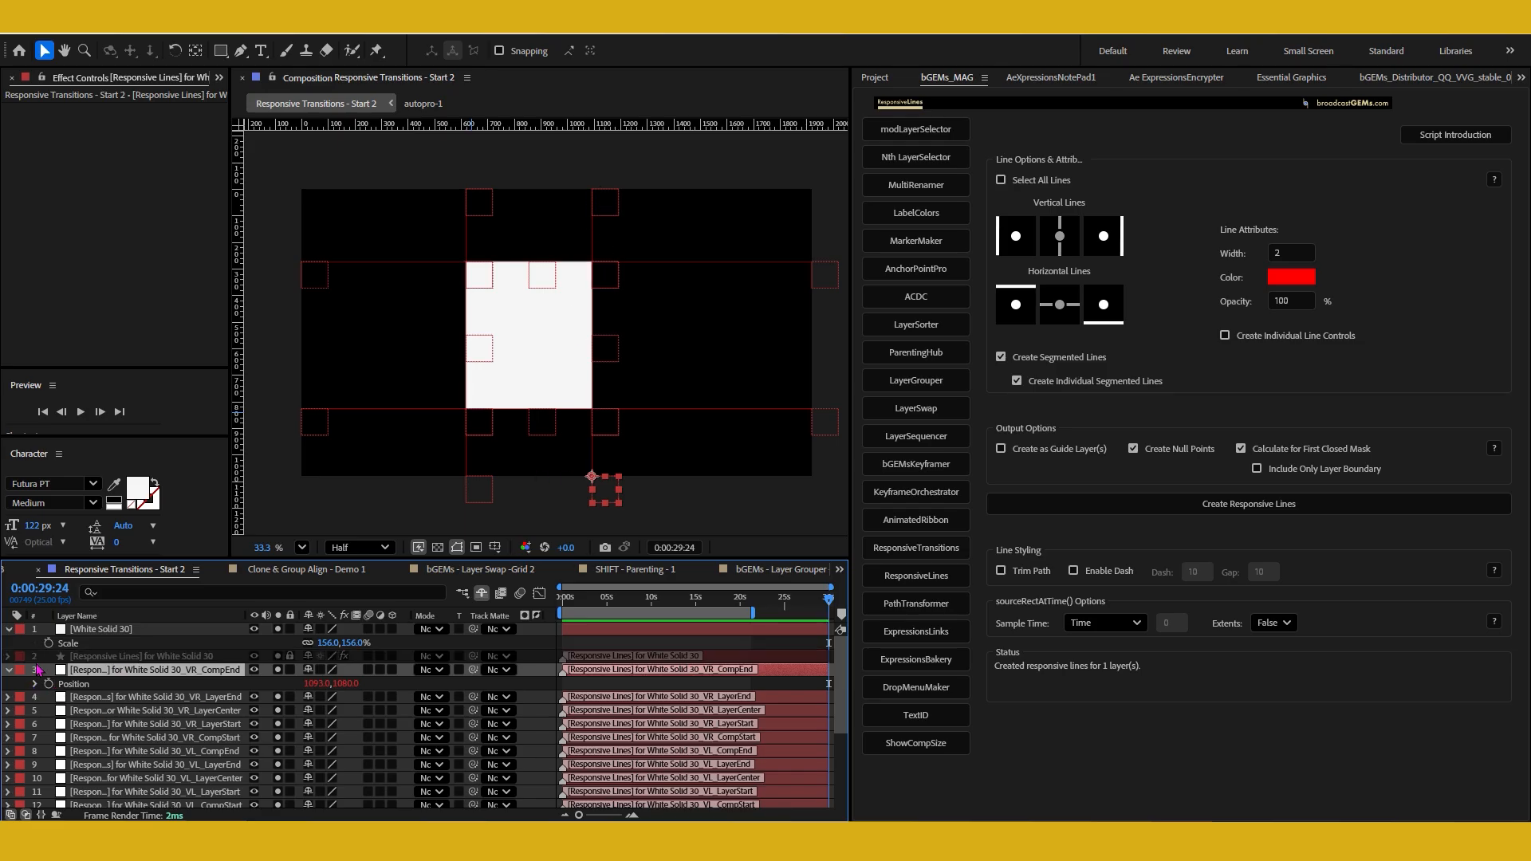
{"action": "left_click", "coordinate": [290, 656]}
{"action": "left_click", "coordinate": [120, 656]}
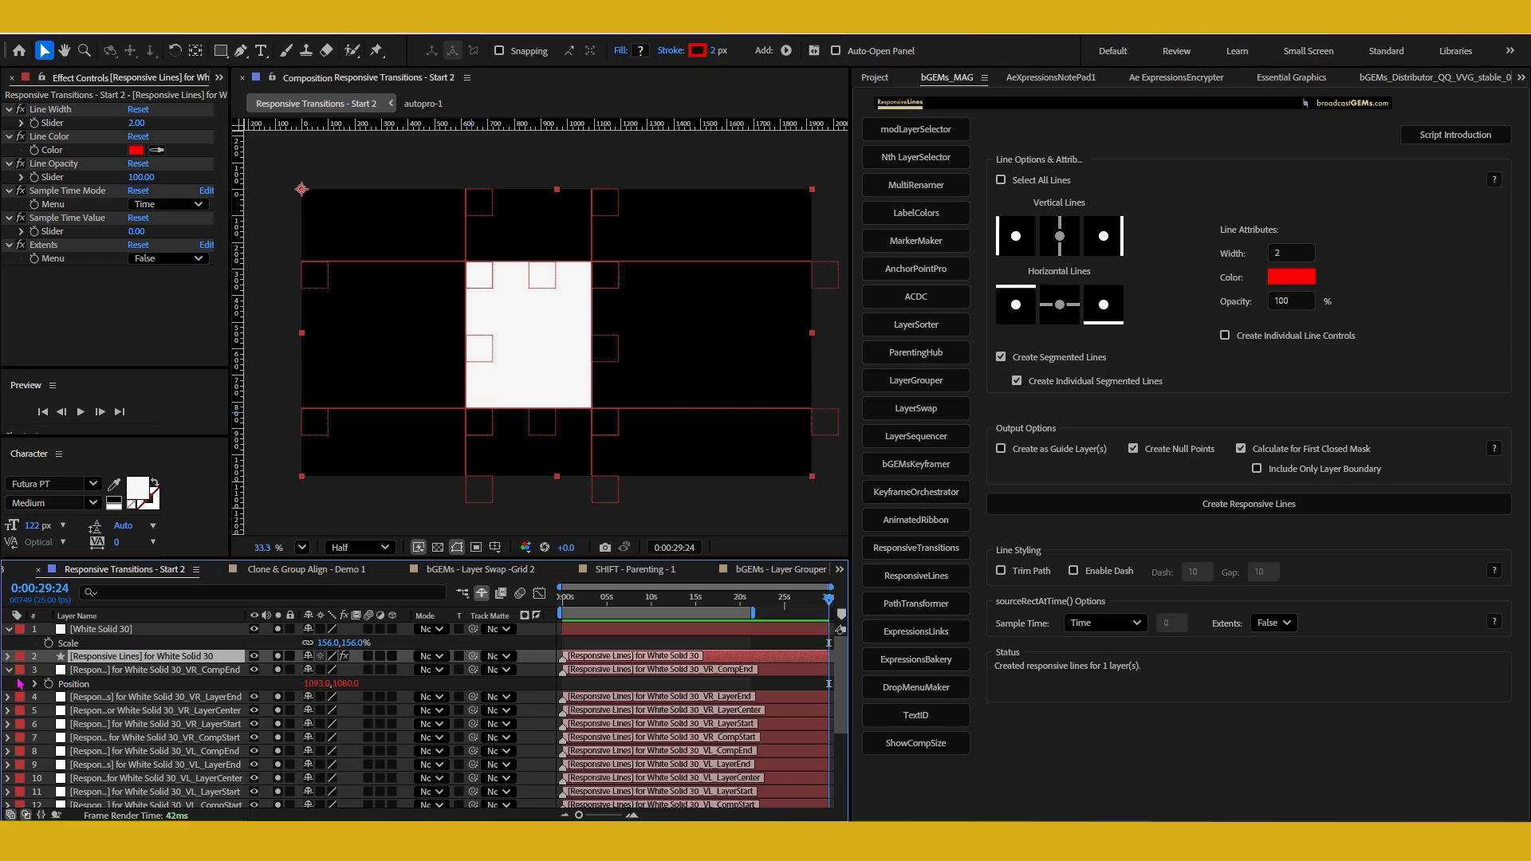
{"action": "left_click", "coordinate": [9, 671]}
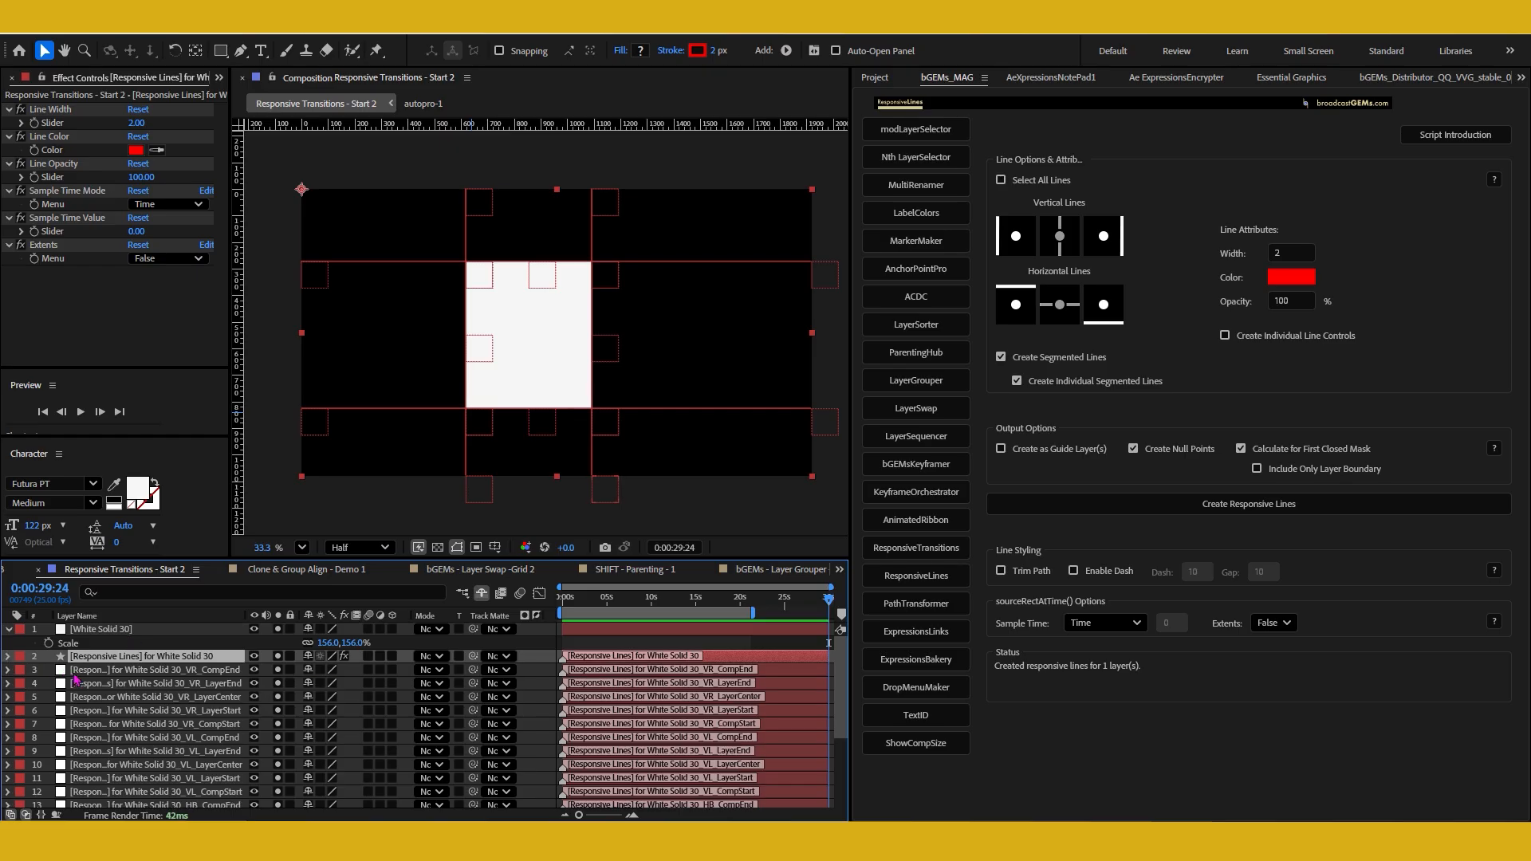
- Give all the null layers from VR_CompEnd through HT_CompStart a blue label color
{"action": "left_click", "coordinate": [88, 671]}
{"action": "scroll", "coordinate": [114, 719], "scroll_direction": "down", "scroll_amount": 4}
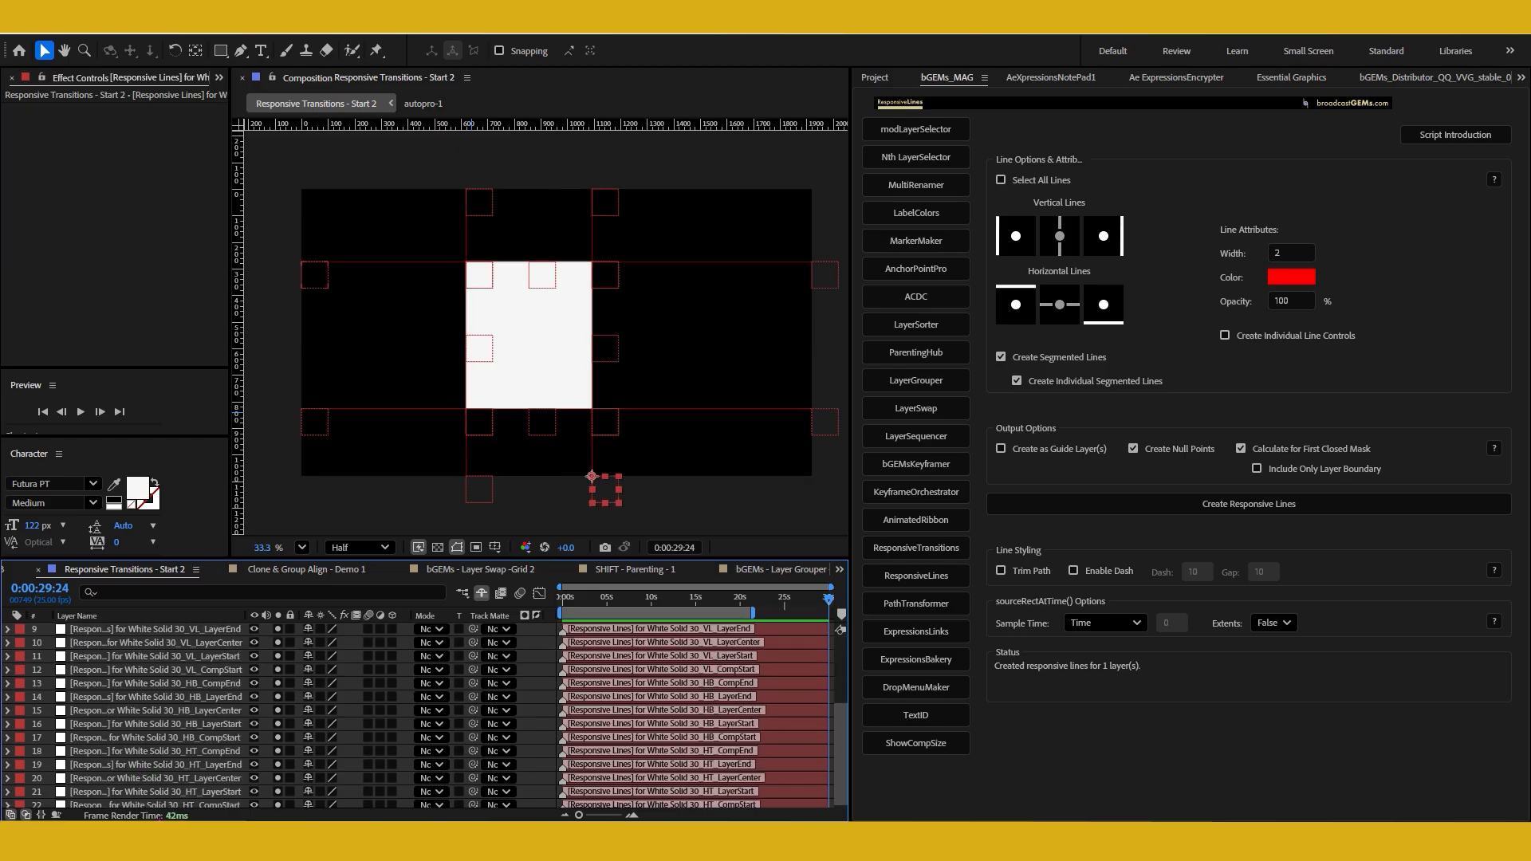
{"action": "left_click", "coordinate": [126, 801], "text": "shift"}
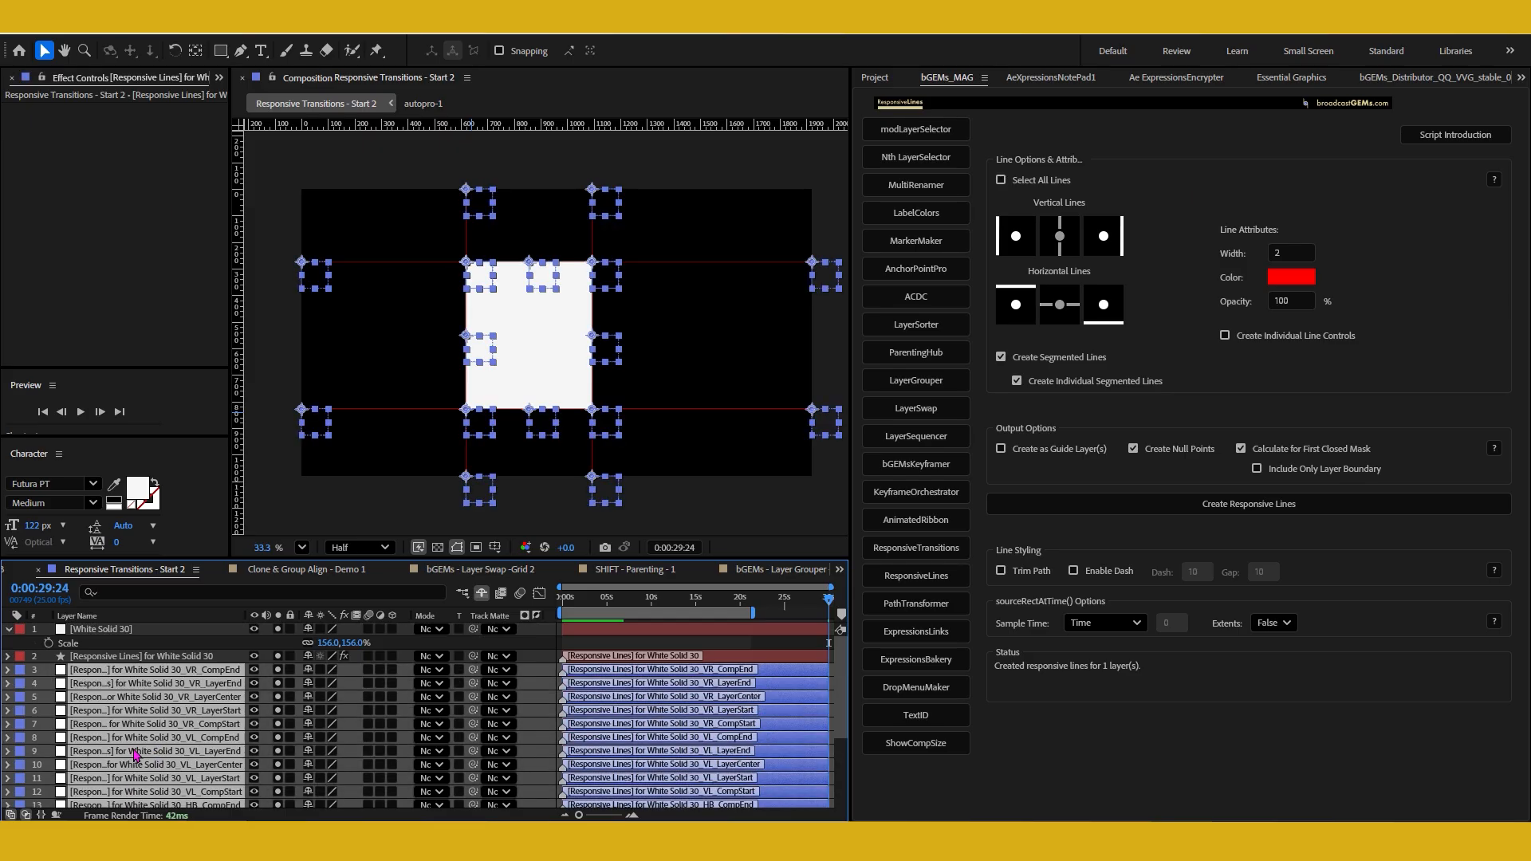
- Label the Responsive Lines layer yellow and select all its segment groups, from Top Horizontal - Left Segment to Right Vertical - Bottom Segment
{"action": "left_click", "coordinate": [156, 657]}
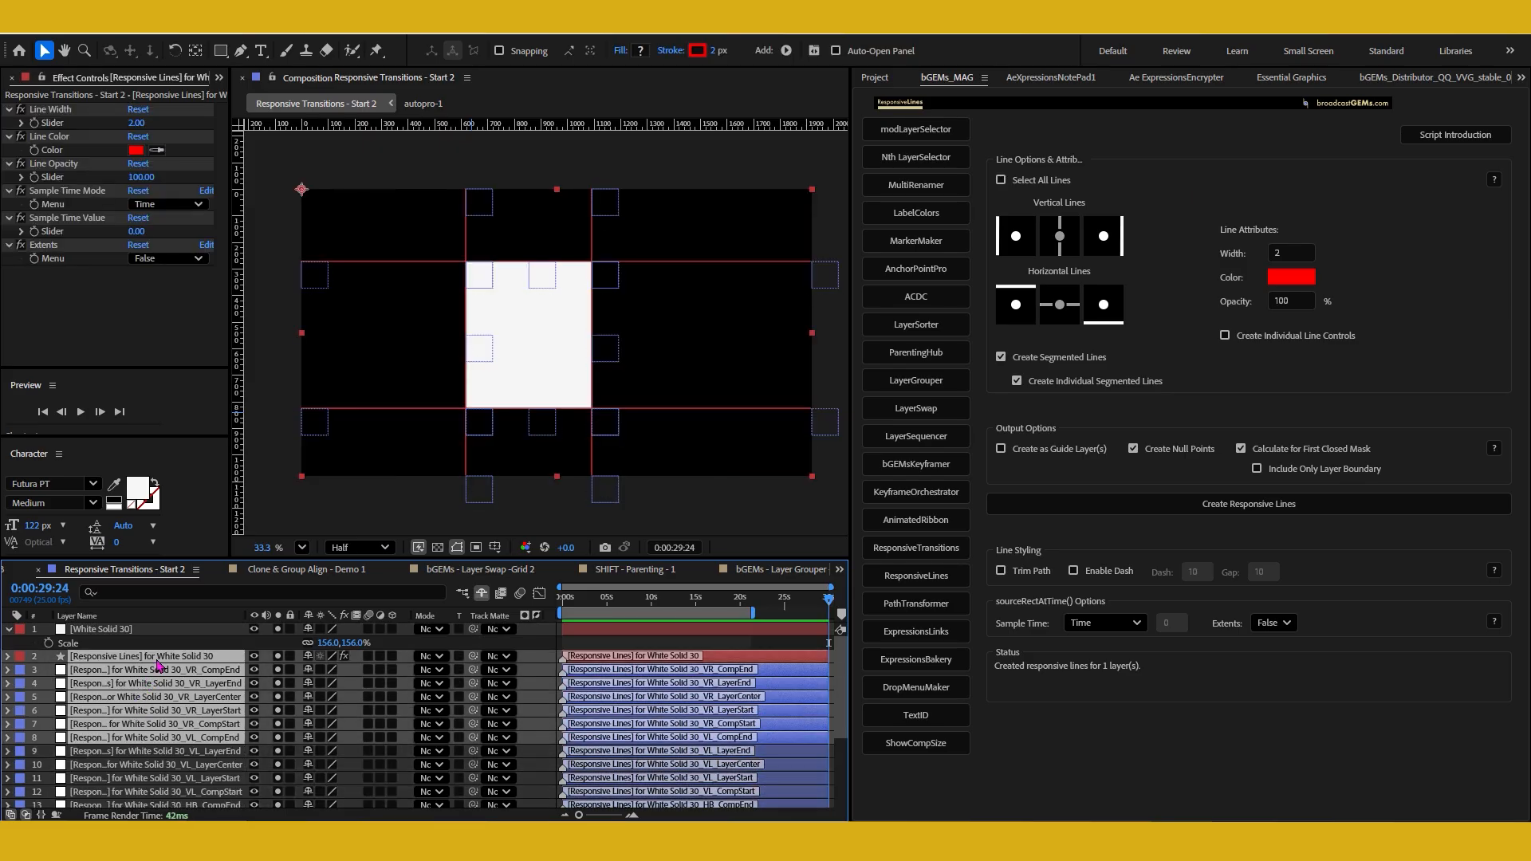
{"action": "left_click", "coordinate": [8, 657]}
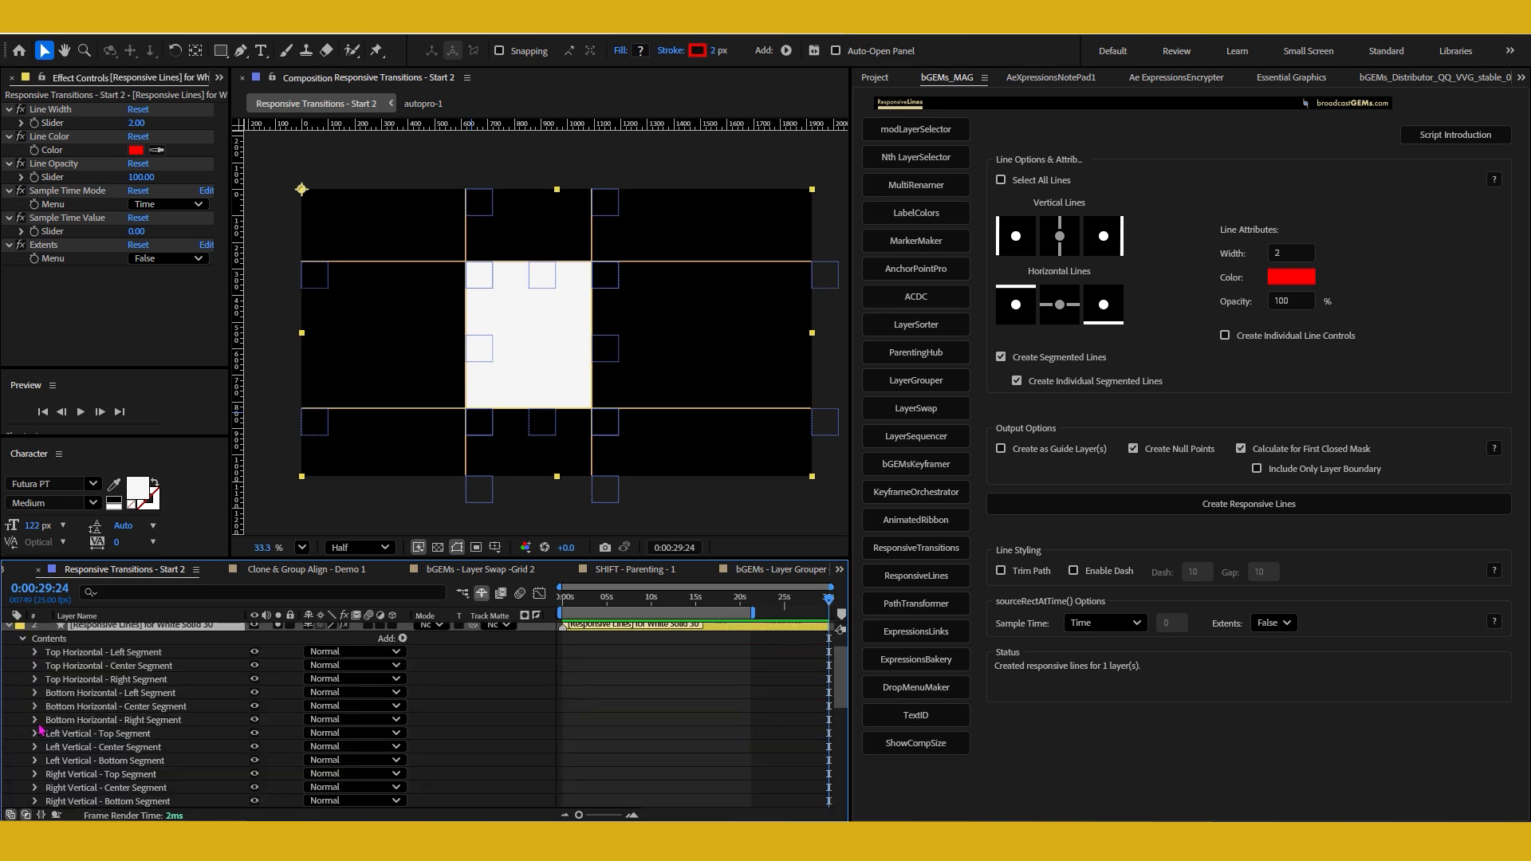
{"action": "key", "text": "grave"}
{"action": "left_click_drag", "start_coordinate": [24, 193], "coordinate": [183, 349]}
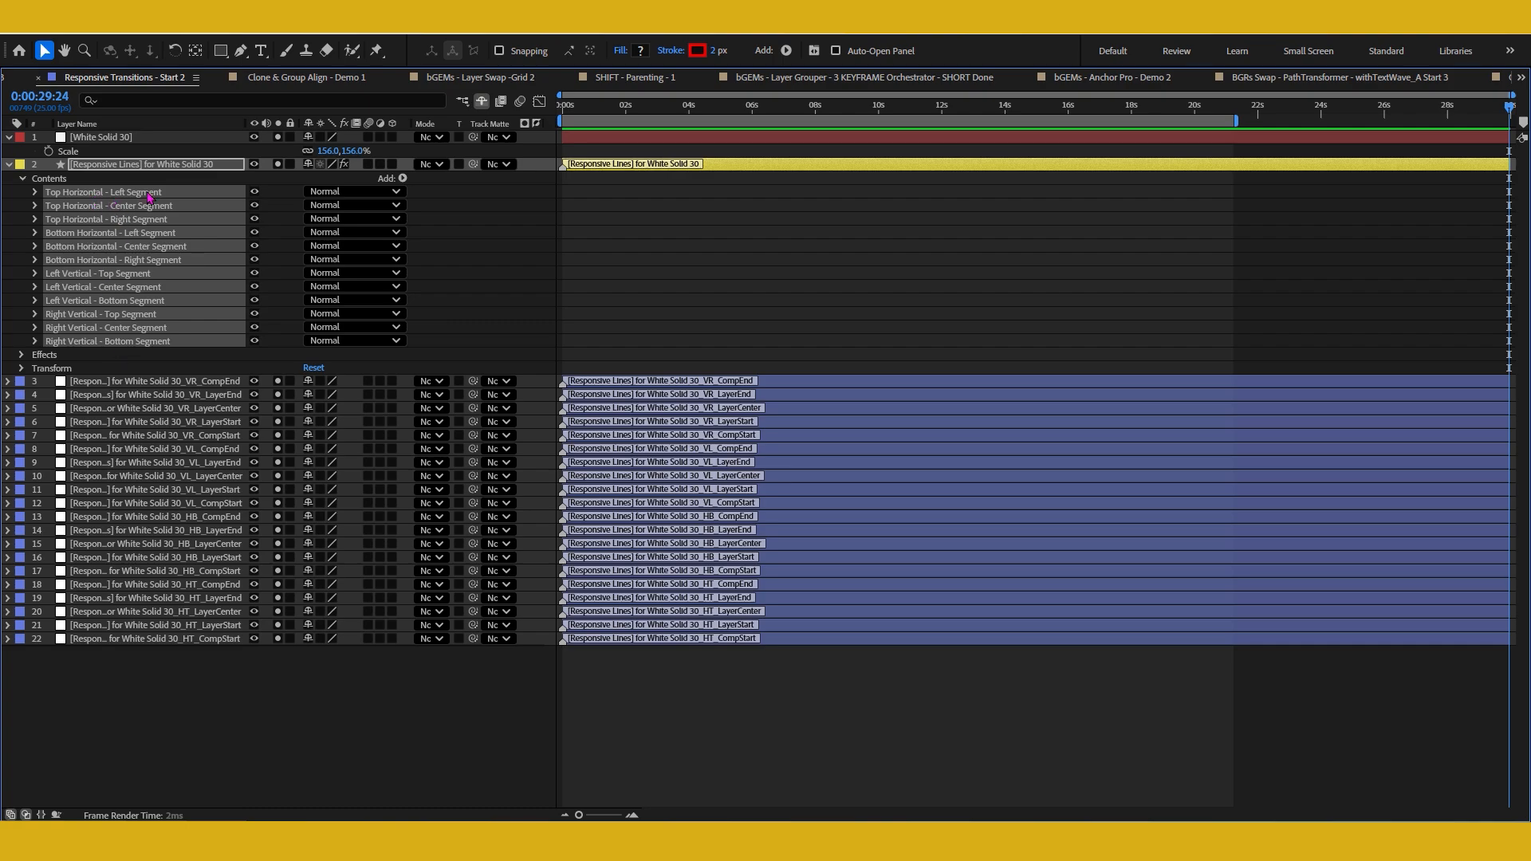
{"action": "key", "text": "grave"}
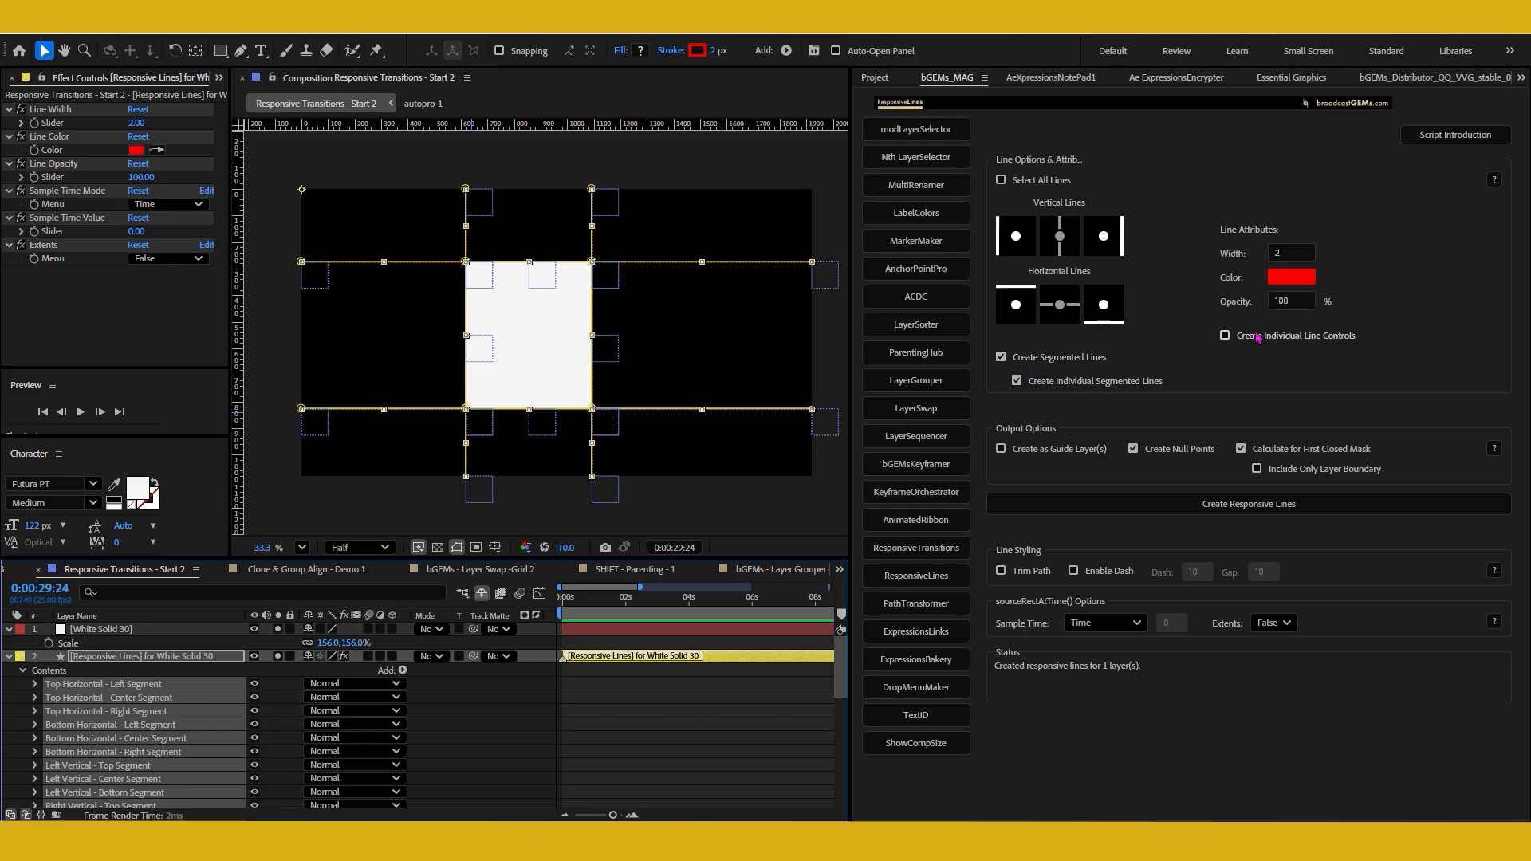
- Switch Create Segmented Lines off and back on, with Create Individual Segmented Lines enabled
{"action": "left_click", "coordinate": [1041, 360]}
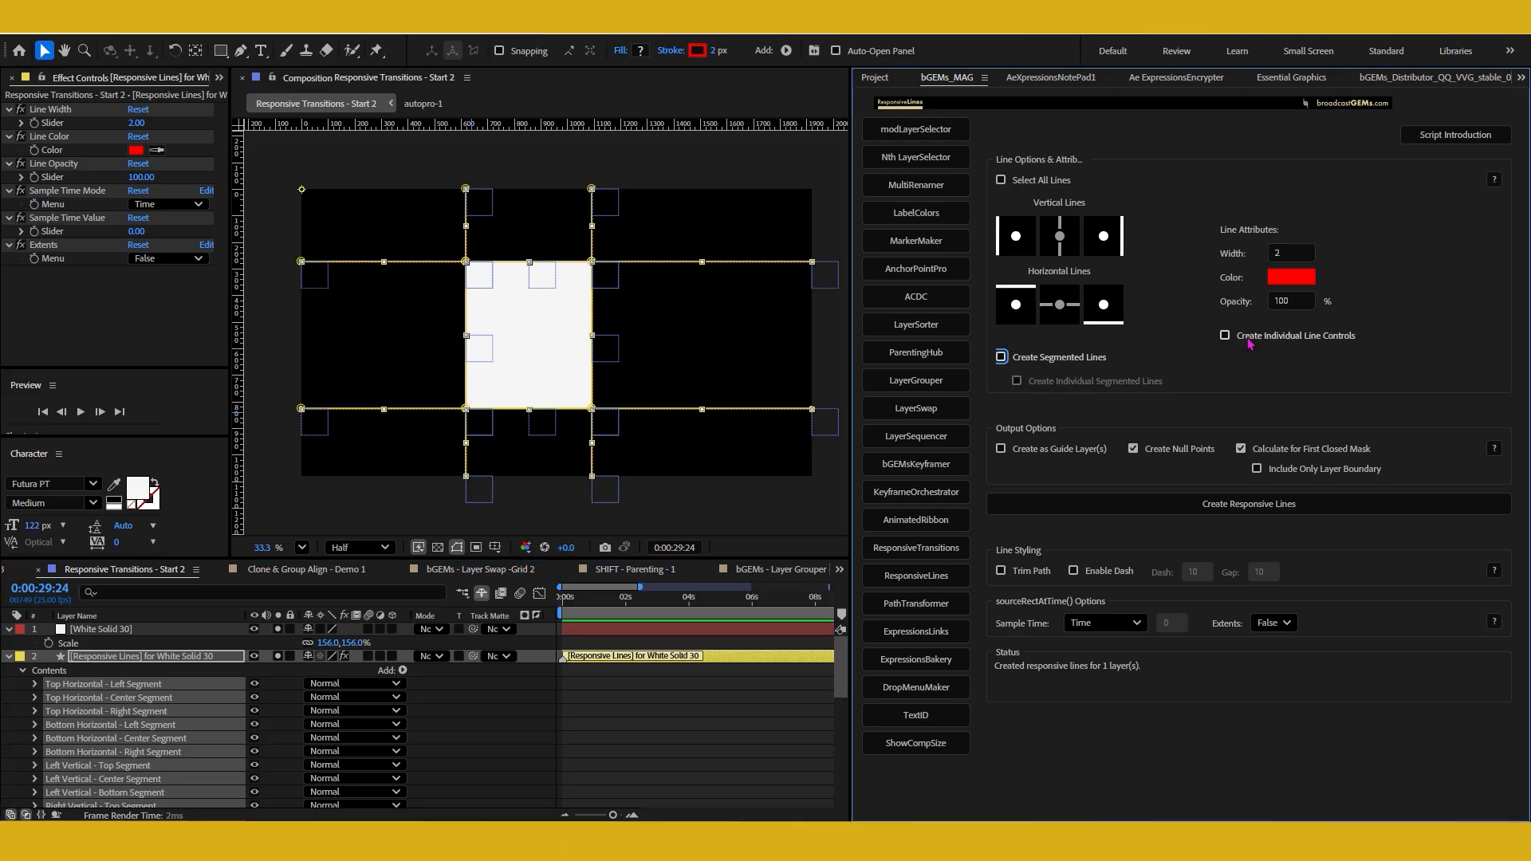
{"action": "left_click", "coordinate": [1046, 360]}
{"action": "left_click", "coordinate": [1051, 382]}
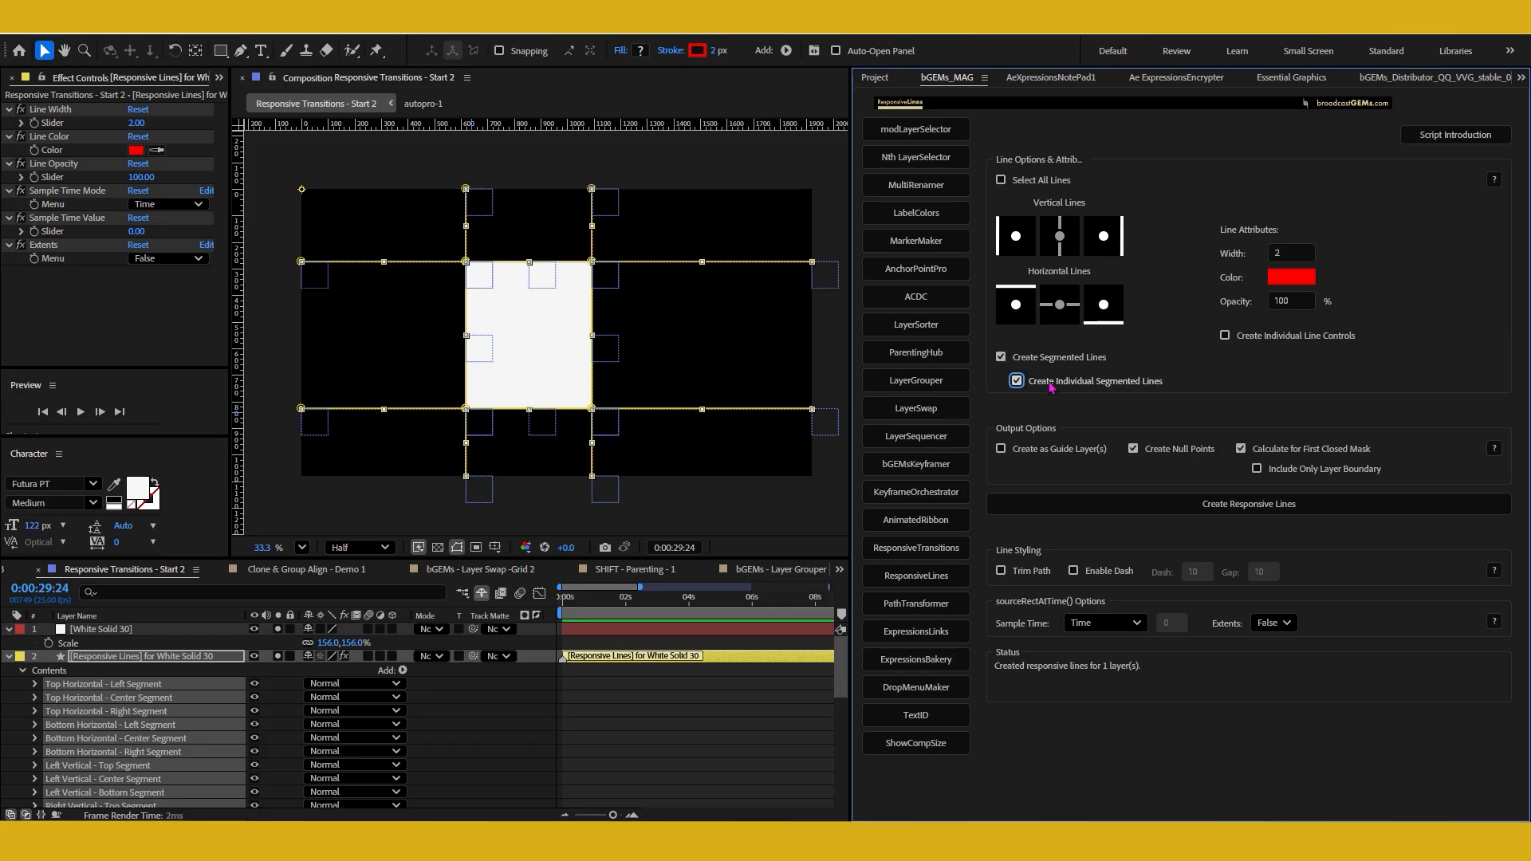